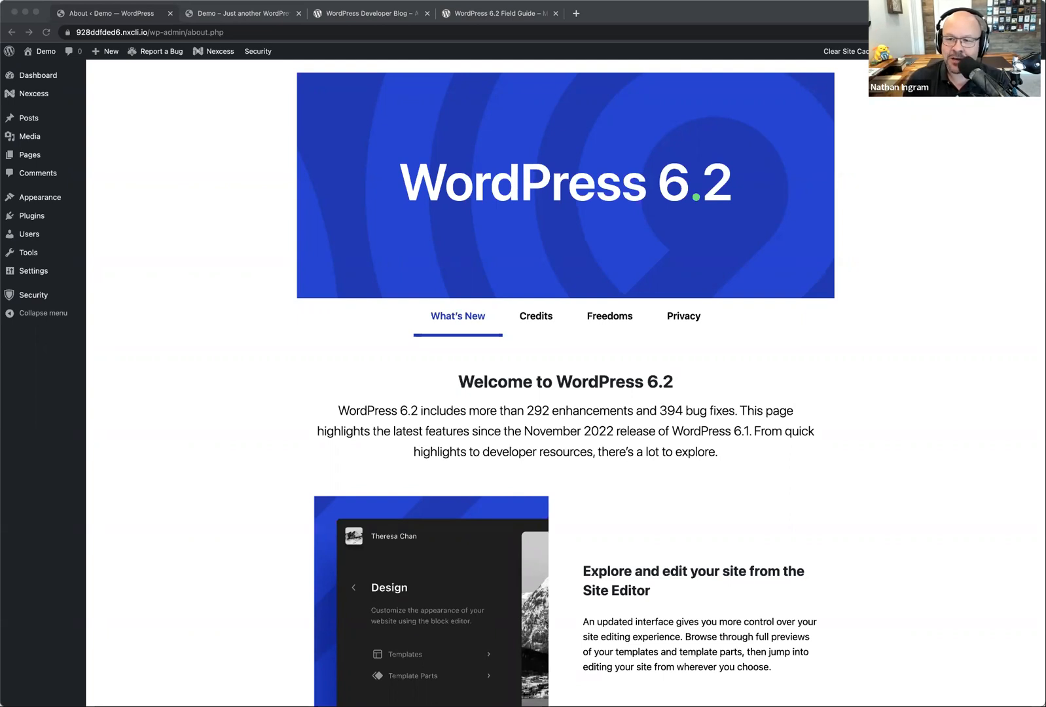
Step: Look over the latest posts on the WordPress Developer Blog and the introduction of the WordPress 6.2 Field Guide
{"action": "left_click", "coordinate": [133, 370]}
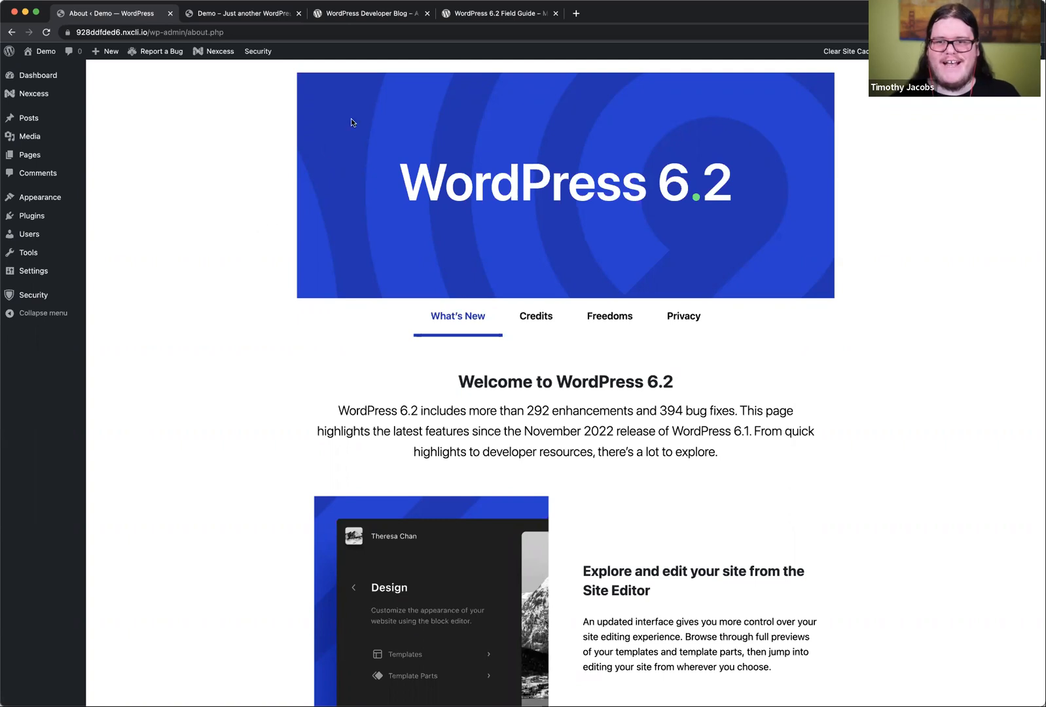
{"action": "left_click", "coordinate": [357, 13]}
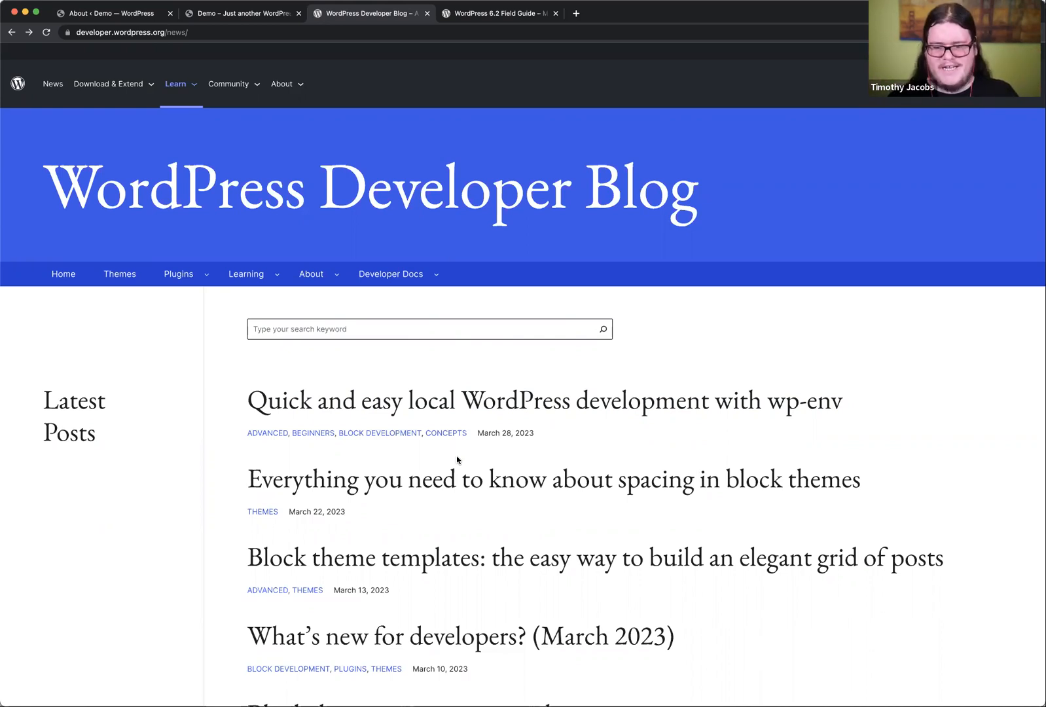
{"action": "scroll", "coordinate": [498, 514], "scroll_direction": "down", "scroll_amount": 1}
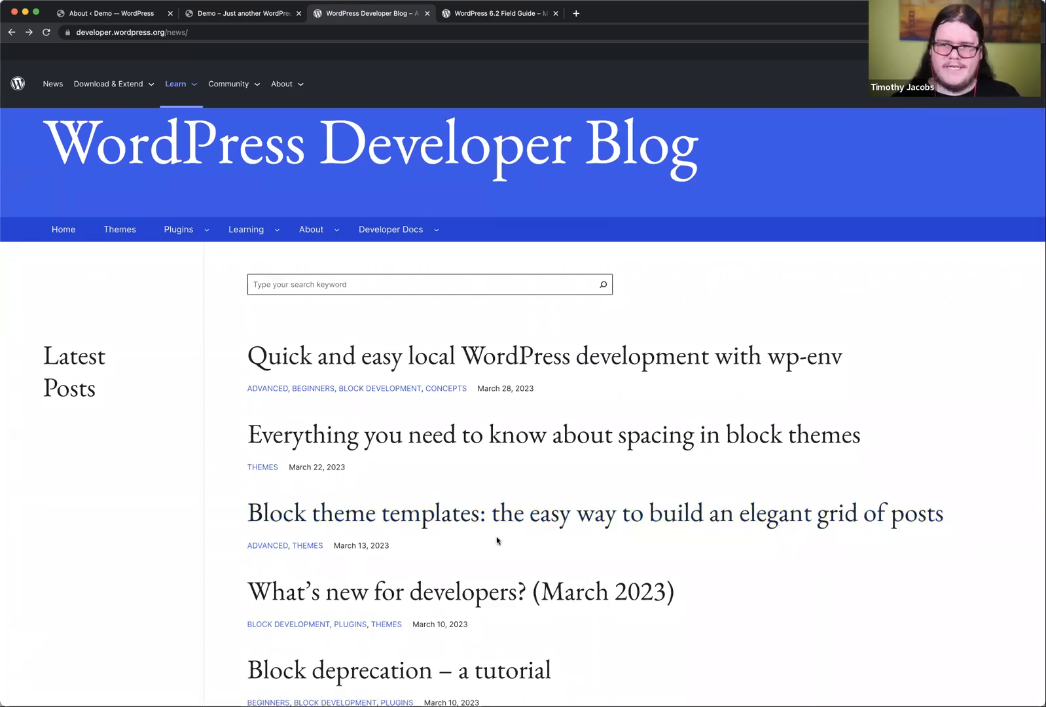
{"action": "left_click", "coordinate": [503, 18]}
{"action": "scroll", "coordinate": [465, 461], "scroll_direction": "down", "scroll_amount": 3}
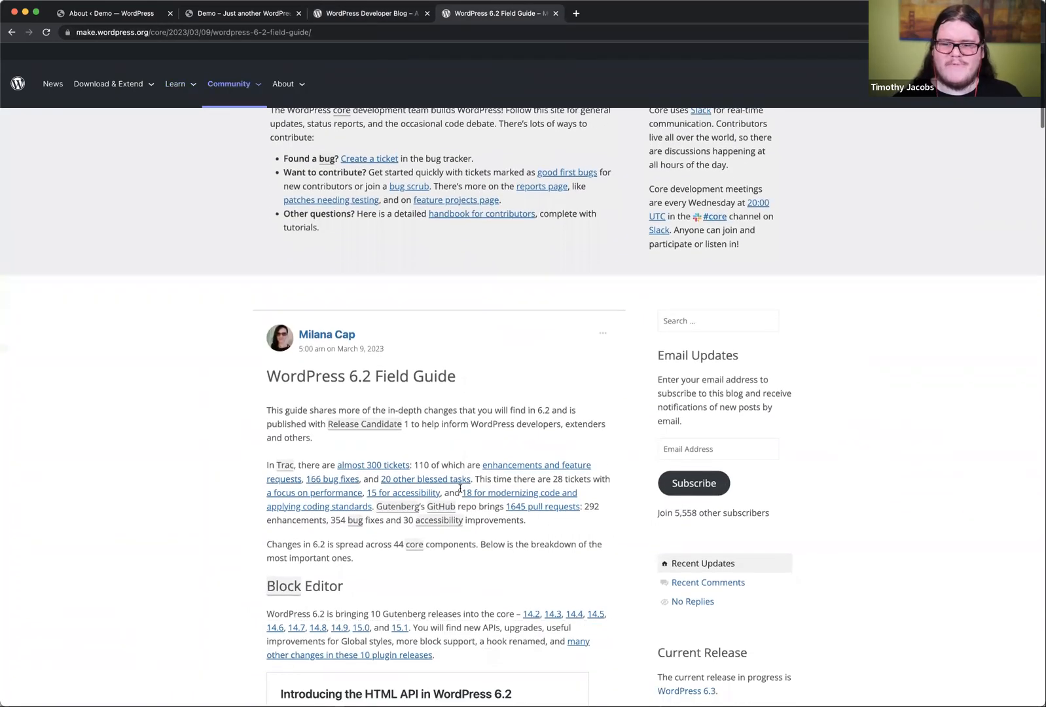
{"action": "scroll", "coordinate": [216, 525], "scroll_direction": "down", "scroll_amount": 2}
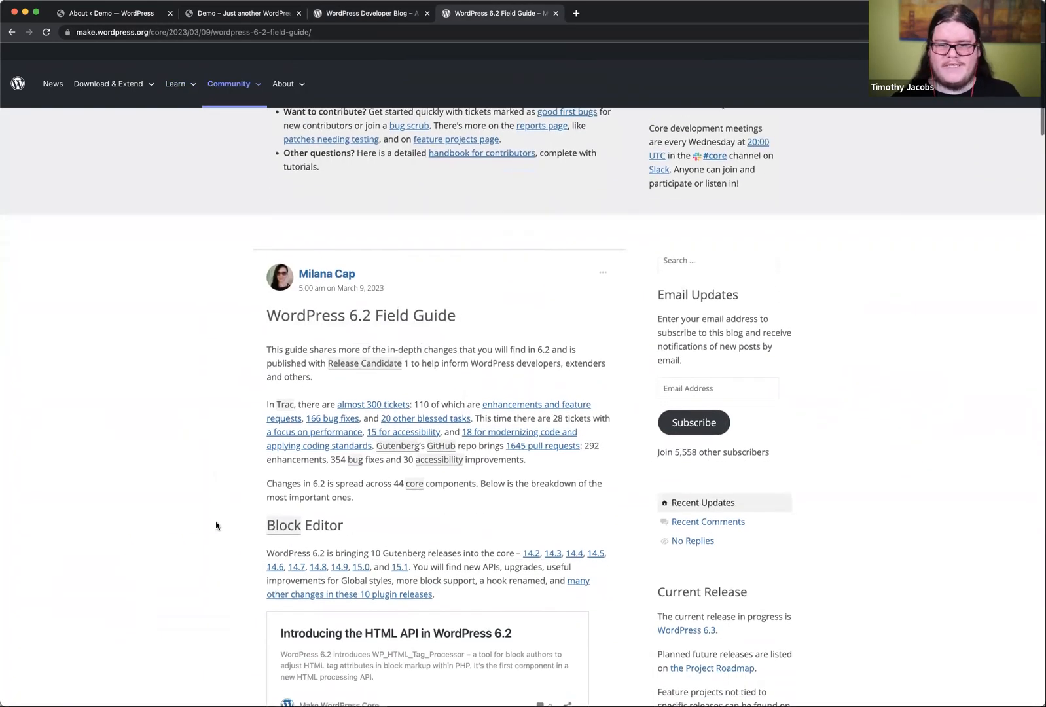
{"action": "scroll", "coordinate": [216, 525], "scroll_direction": "down", "scroll_amount": 3}
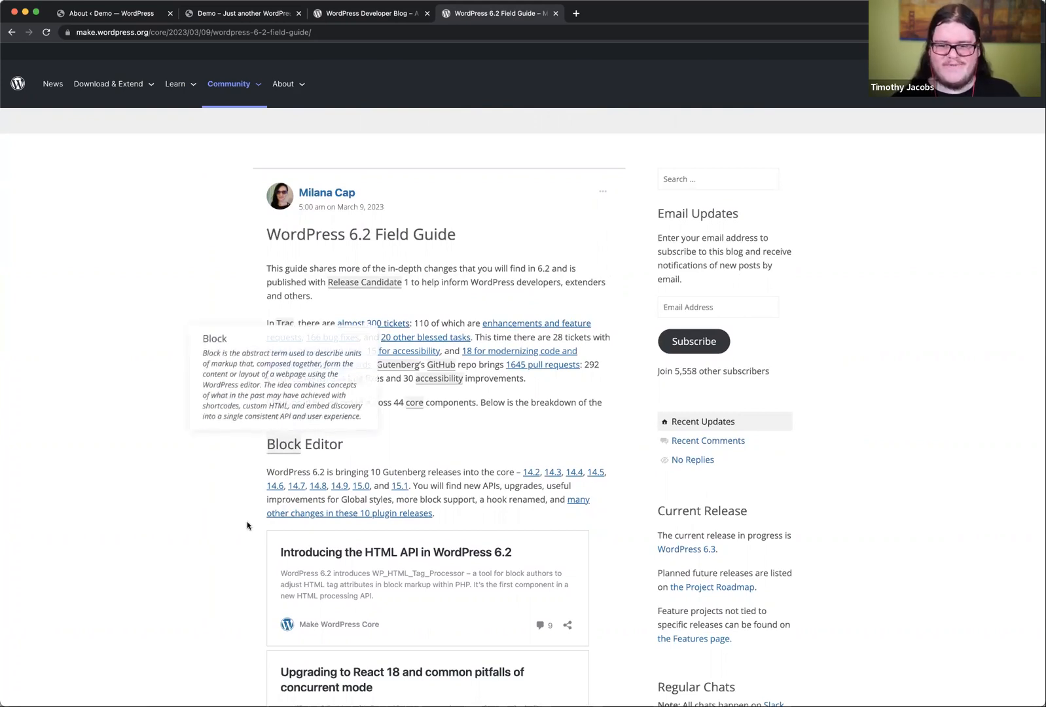
Step: Review the feature highlights on the site's About WordPress 6.2 page, from the Site Editor section to the Style Book and Custom CSS
{"action": "left_click", "coordinate": [115, 12]}
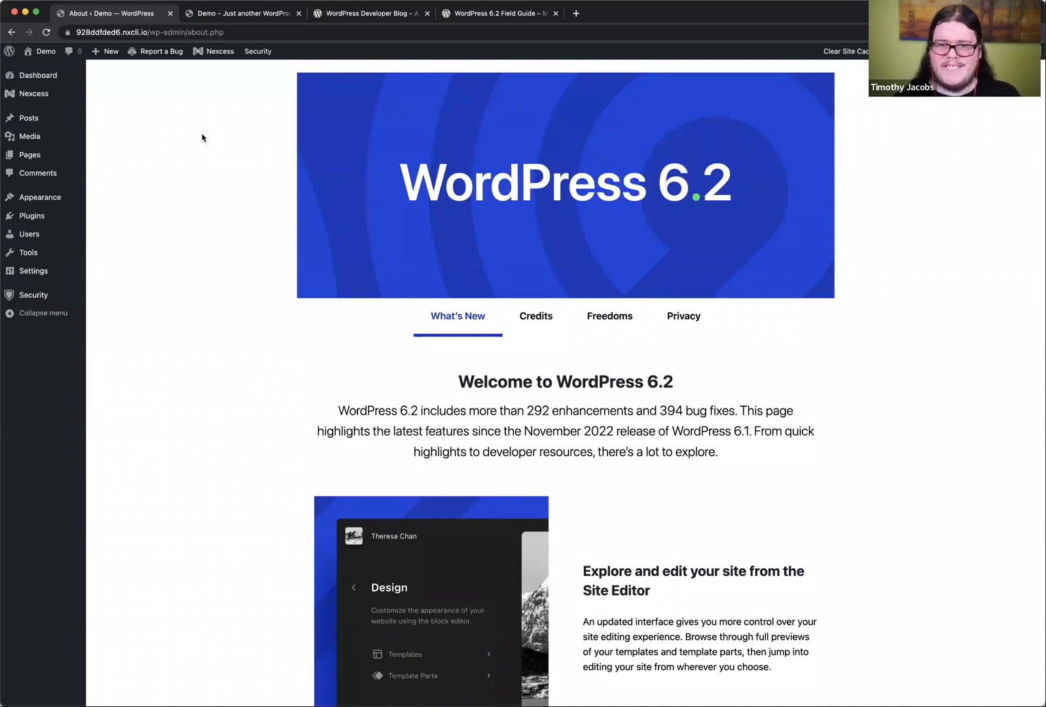
{"action": "mouse_move", "coordinate": [10, 51]}
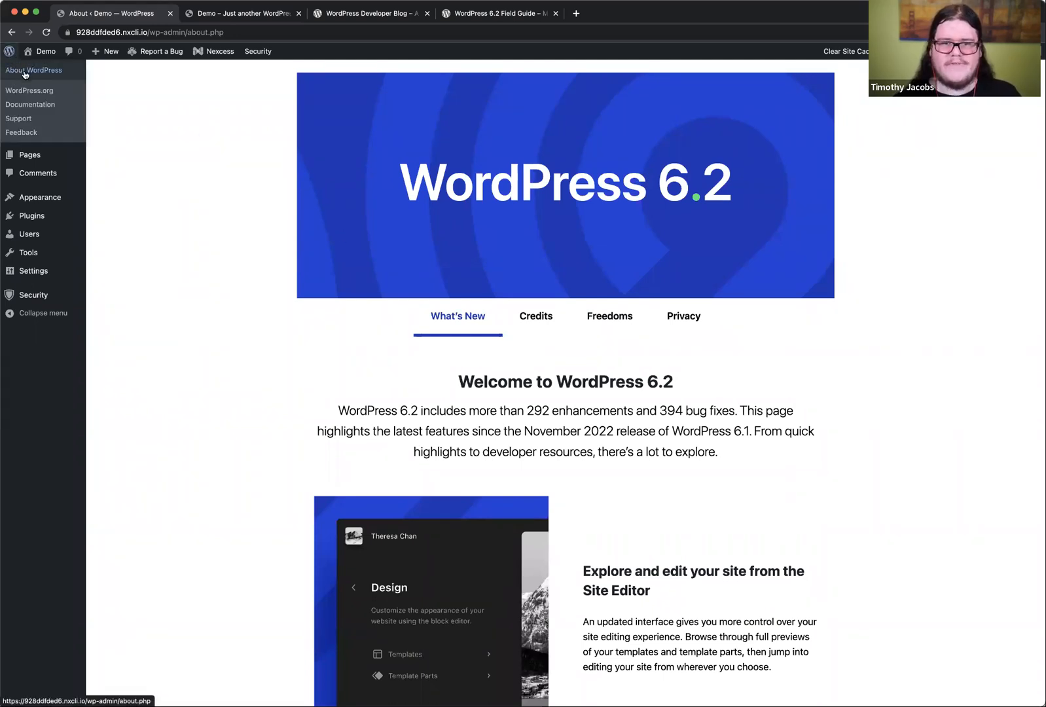
{"action": "scroll", "coordinate": [322, 393], "scroll_direction": "down", "scroll_amount": 3}
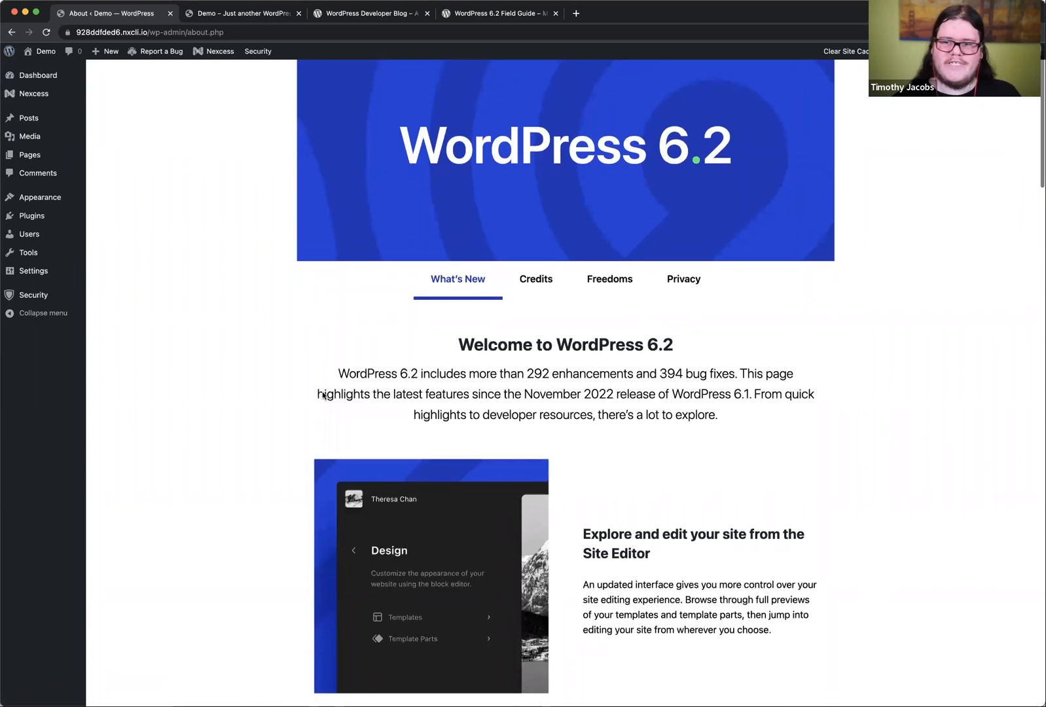
{"action": "scroll", "coordinate": [322, 394], "scroll_direction": "down", "scroll_amount": 5}
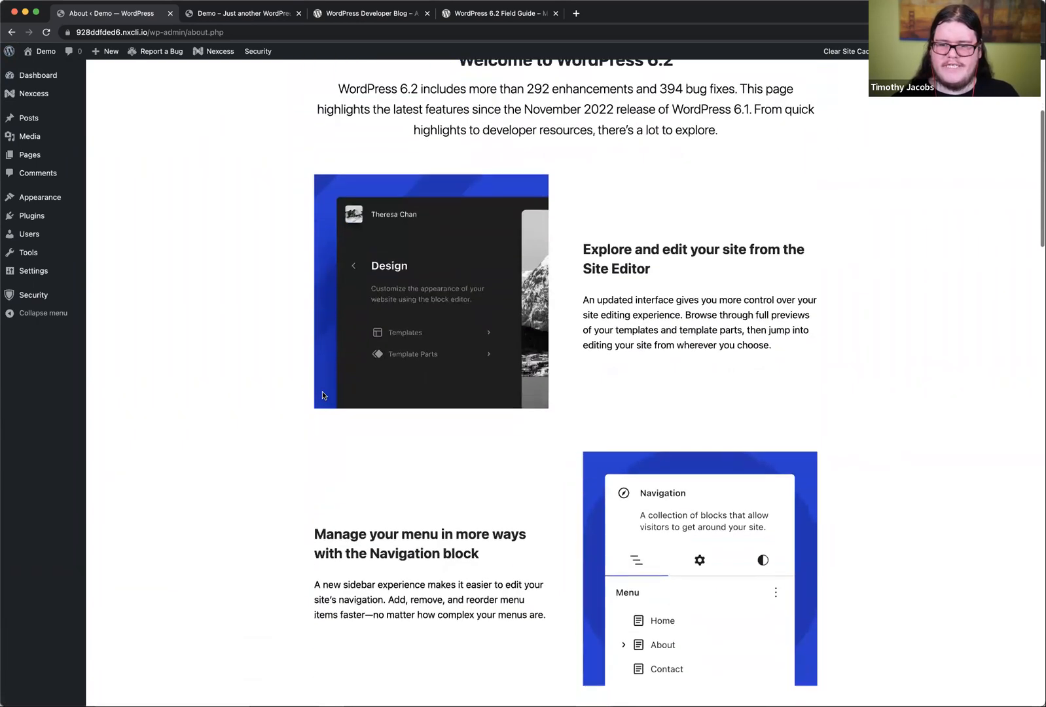
{"action": "scroll", "coordinate": [322, 395], "scroll_direction": "down", "scroll_amount": 8}
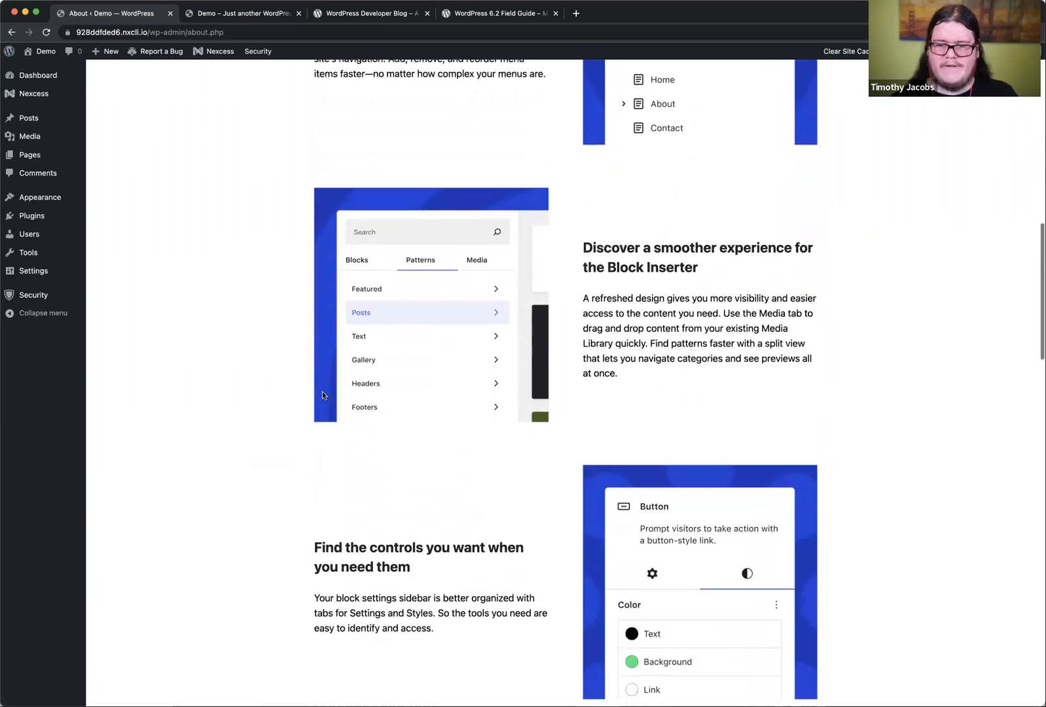
{"action": "scroll", "coordinate": [322, 395], "scroll_direction": "down", "scroll_amount": 8}
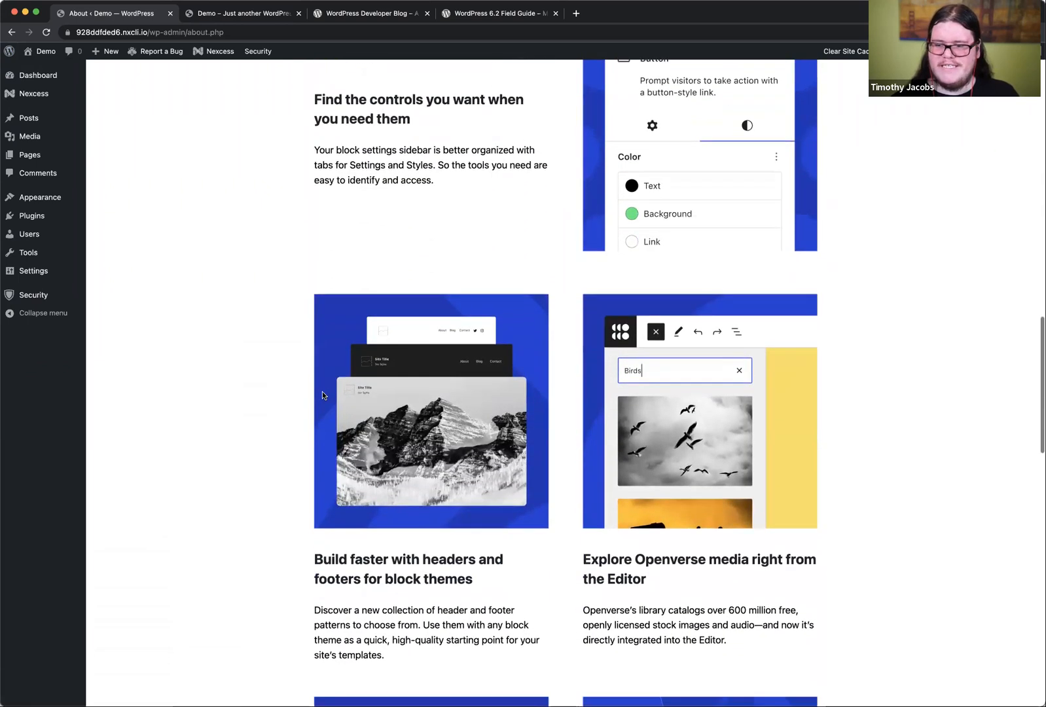
{"action": "scroll", "coordinate": [322, 393], "scroll_direction": "down", "scroll_amount": 6}
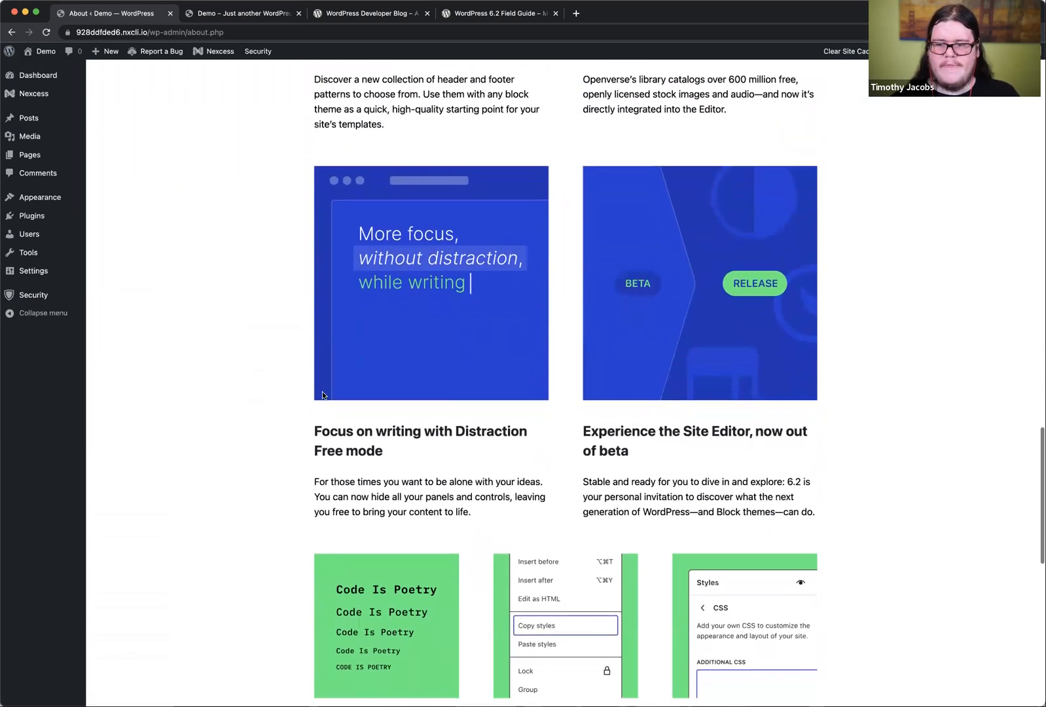
{"action": "scroll", "coordinate": [322, 395], "scroll_direction": "down", "scroll_amount": 8}
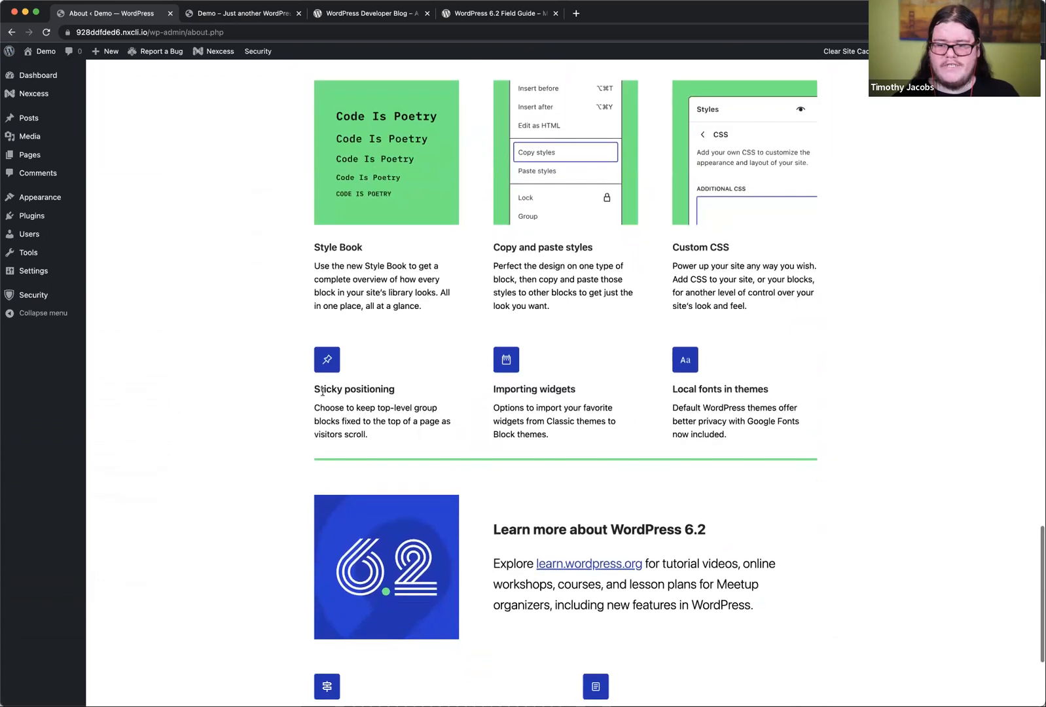
{"action": "scroll", "coordinate": [322, 393], "scroll_direction": "up", "scroll_amount": 20}
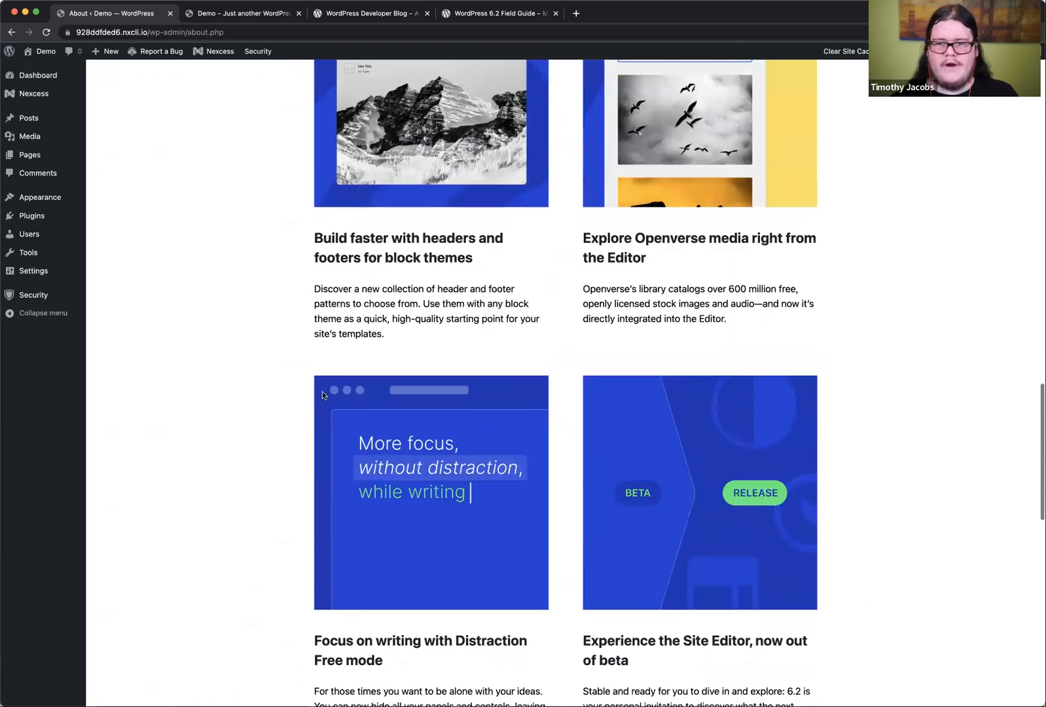
{"action": "scroll", "coordinate": [322, 393], "scroll_direction": "up", "scroll_amount": 4}
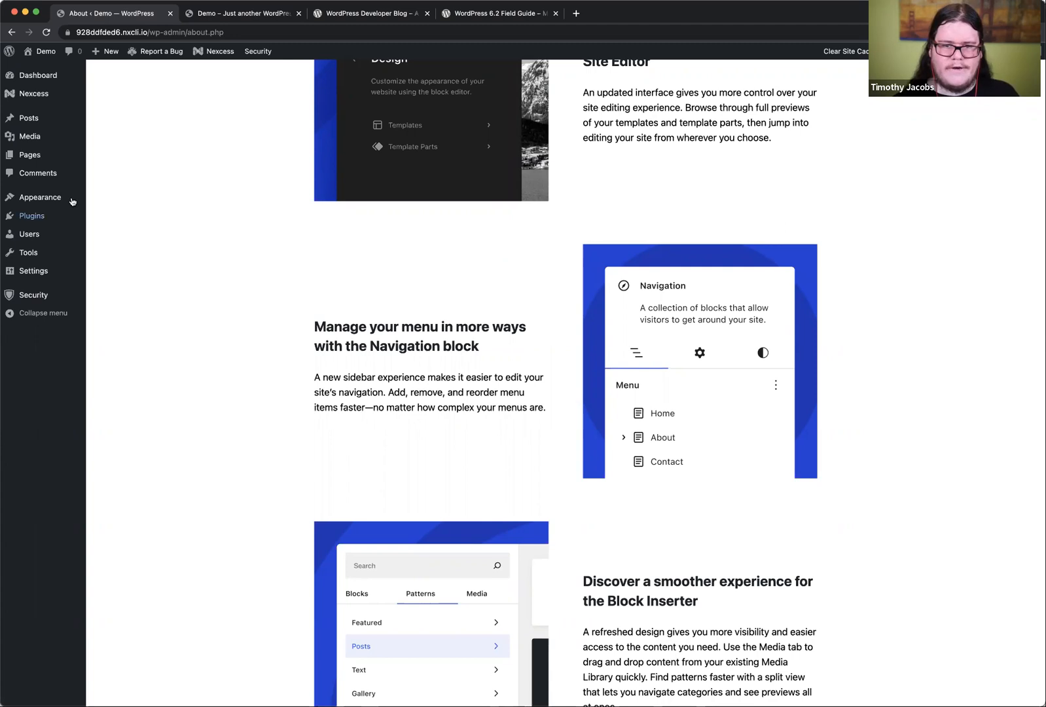
Step: Open the Site Editor and look through the full preview of the home page
{"action": "mouse_move", "coordinate": [68, 198]}
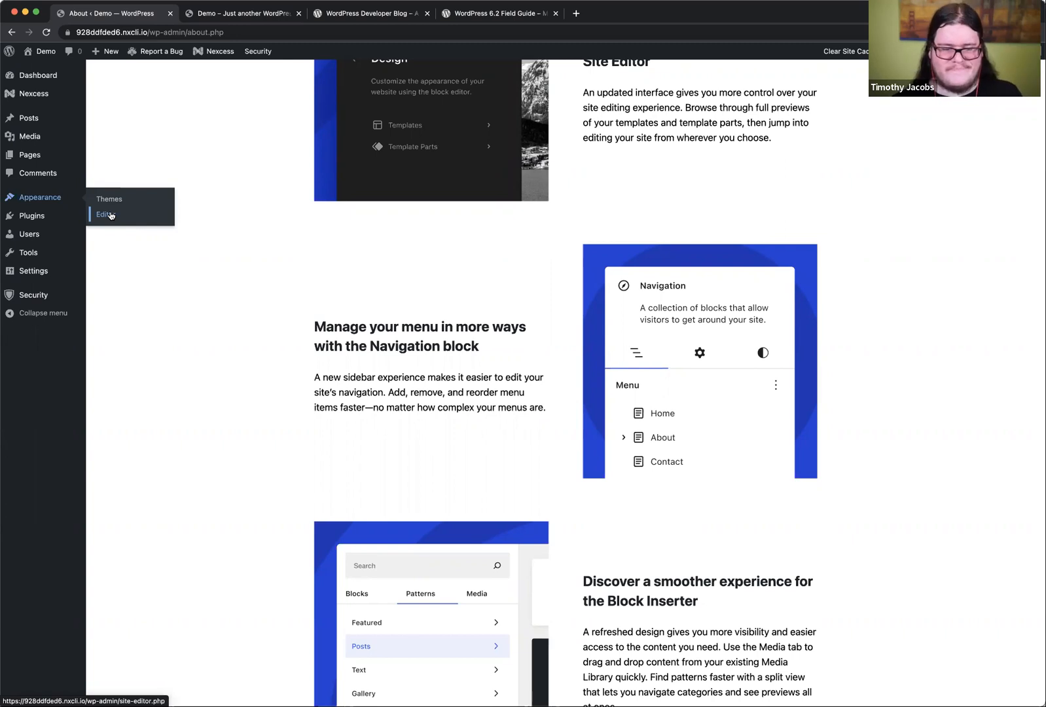
{"action": "left_click", "coordinate": [110, 216]}
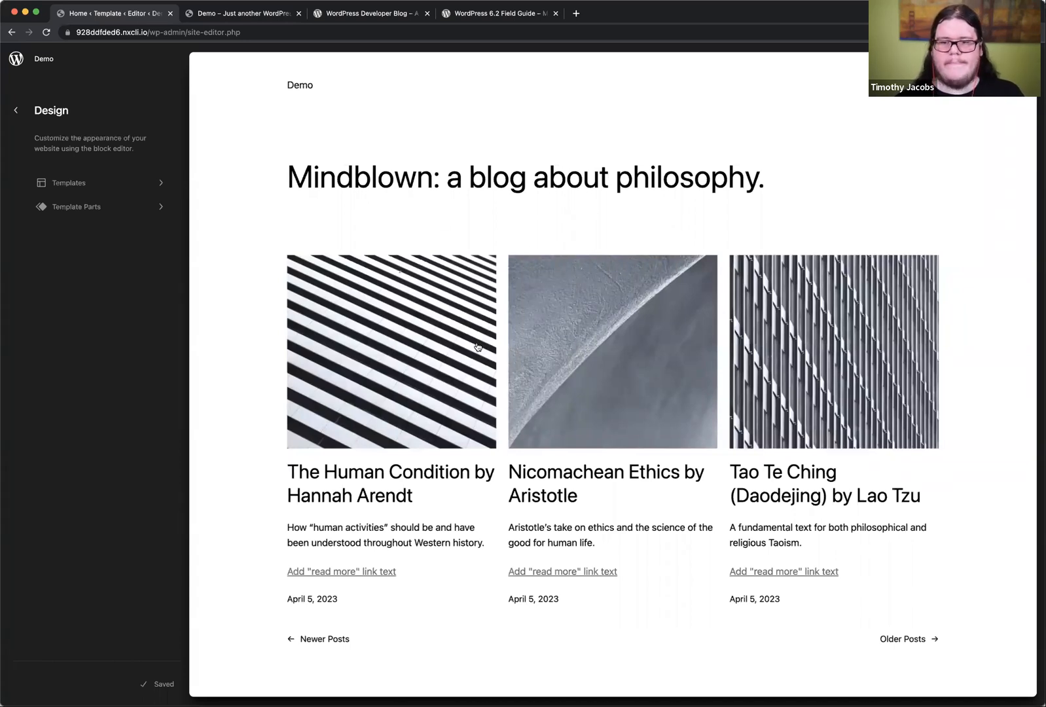
{"action": "scroll", "coordinate": [478, 347], "scroll_direction": "down", "scroll_amount": 5}
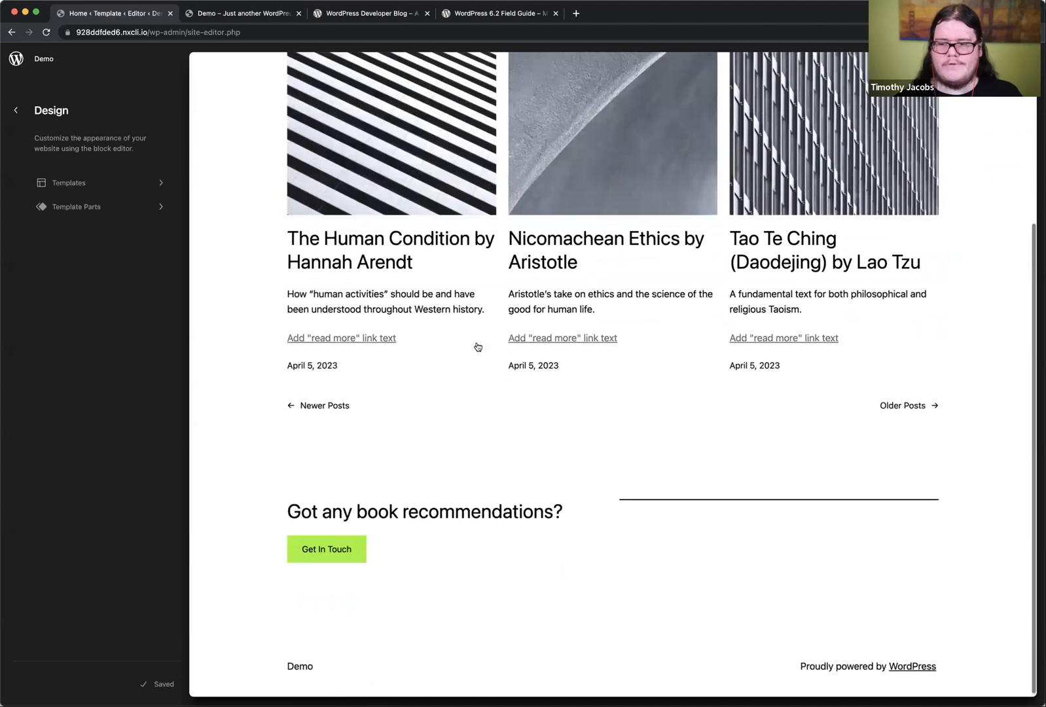
{"action": "scroll", "coordinate": [478, 347], "scroll_direction": "up", "scroll_amount": 5}
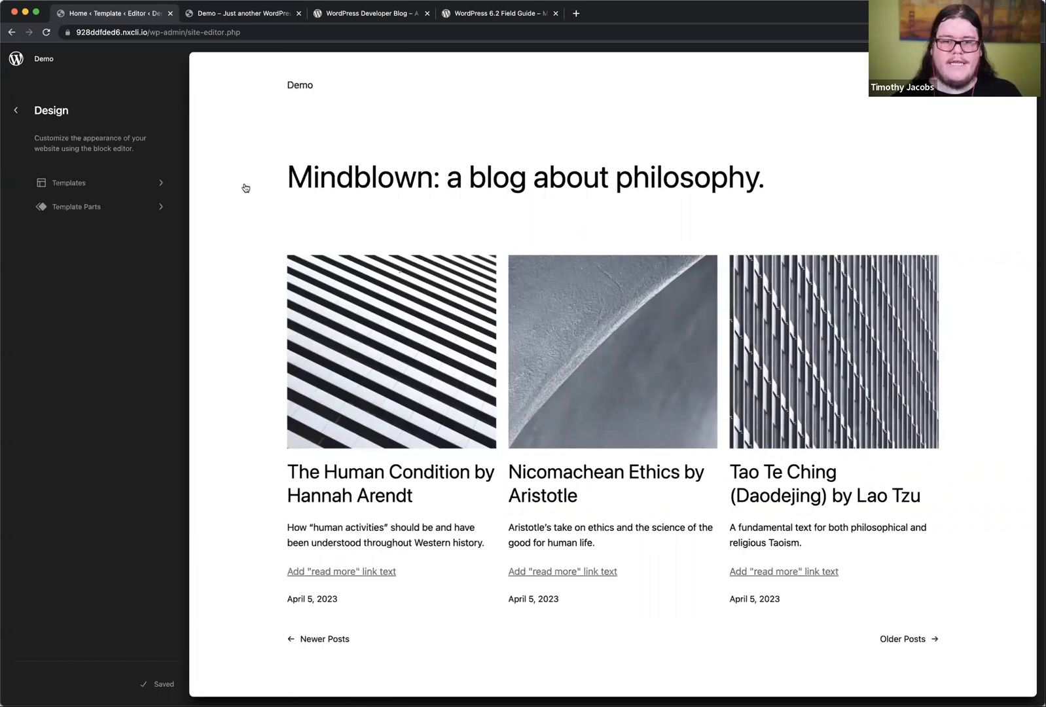
Step: Browse the theme's templates, previewing the 404, Archive and Single templates
{"action": "left_click", "coordinate": [107, 186]}
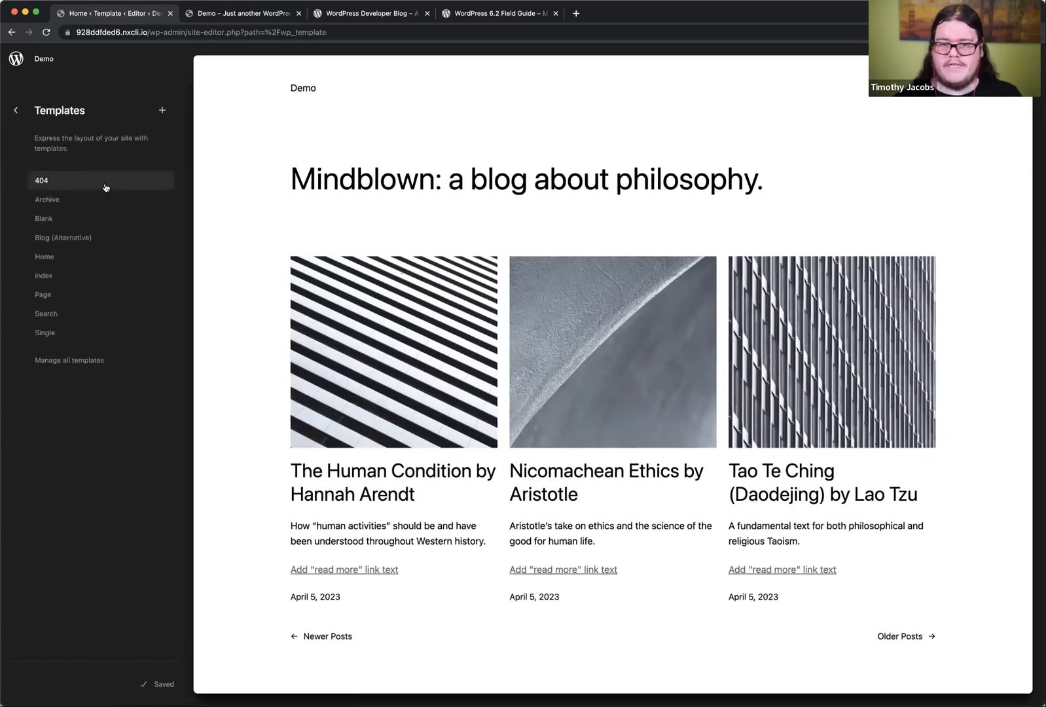
{"action": "left_click", "coordinate": [80, 184]}
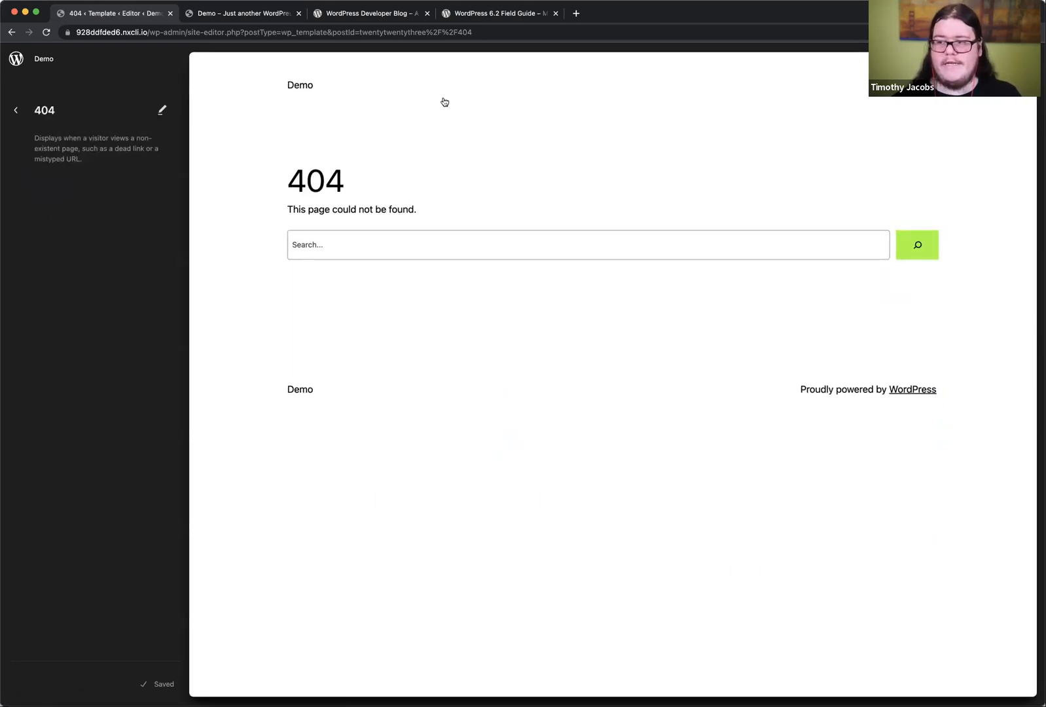
{"action": "left_click", "coordinate": [15, 109]}
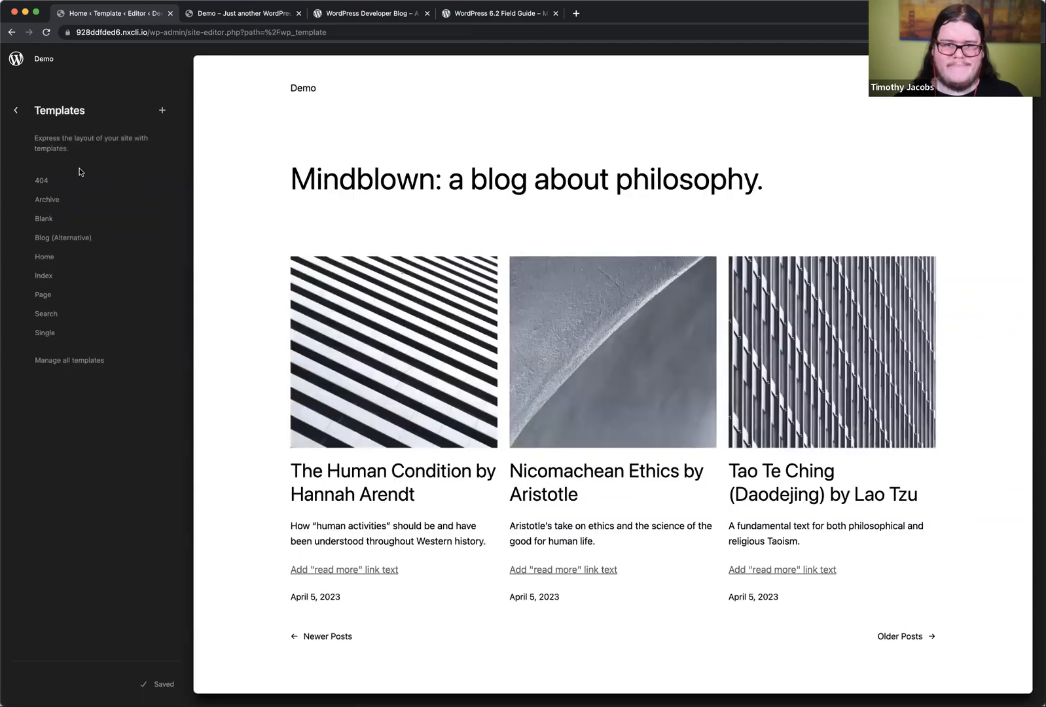
{"action": "left_click", "coordinate": [66, 201]}
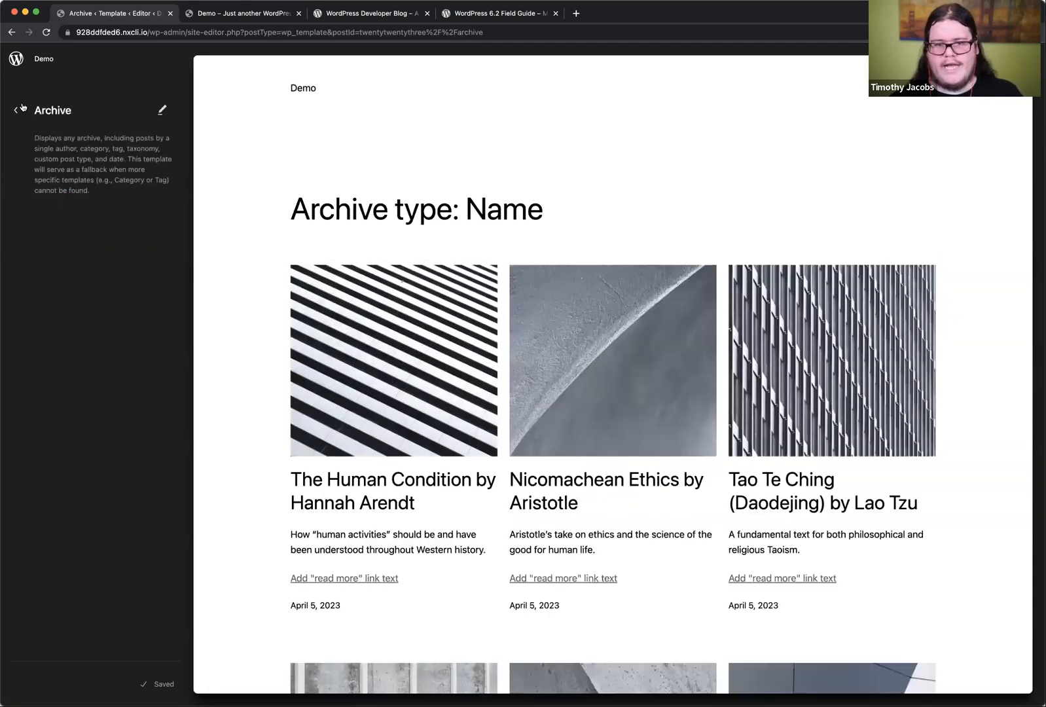
{"action": "left_click", "coordinate": [16, 109]}
{"action": "left_click", "coordinate": [58, 335]}
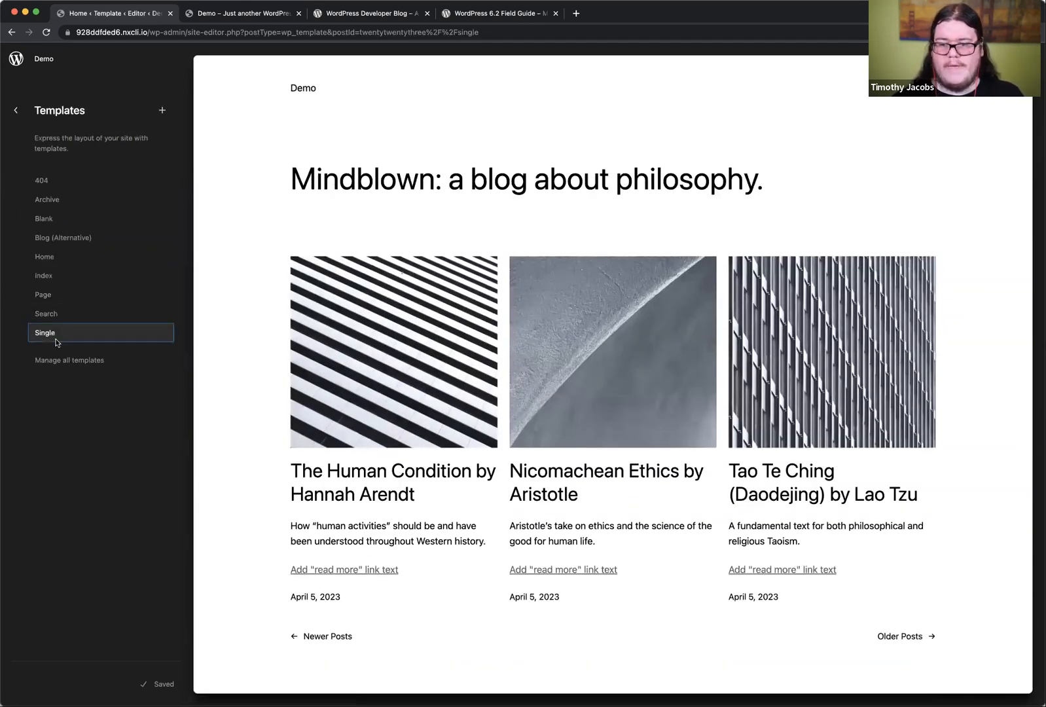
{"action": "left_click", "coordinate": [15, 110]}
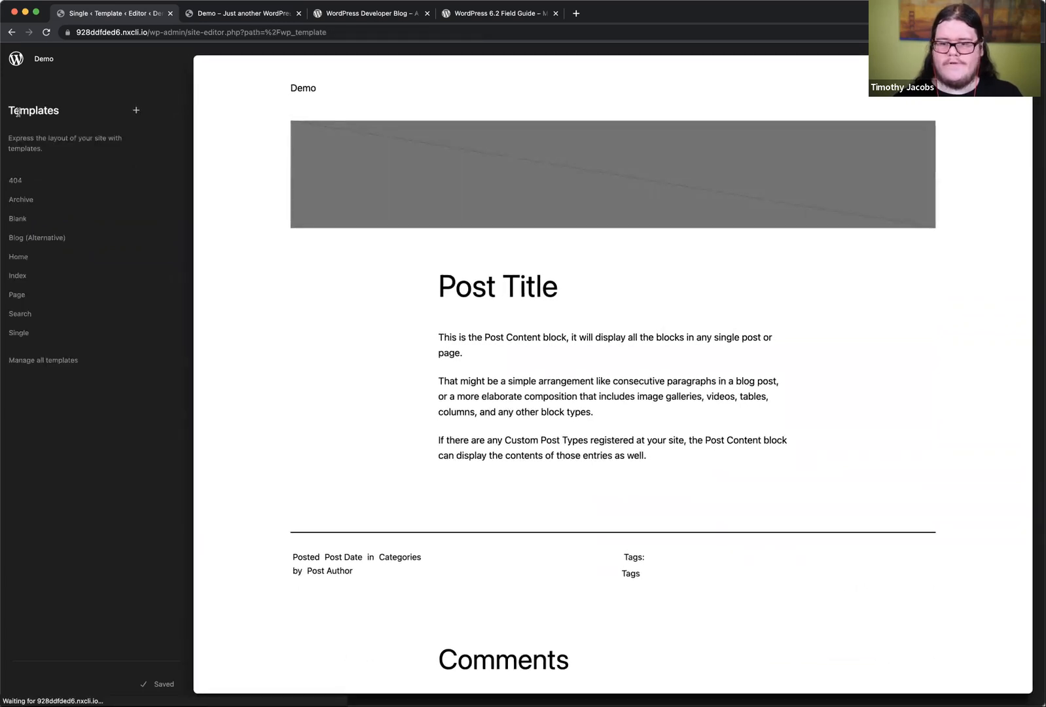
Step: Browse the template parts and open the full list for managing all of them
{"action": "left_click", "coordinate": [16, 113]}
{"action": "left_click", "coordinate": [101, 216]}
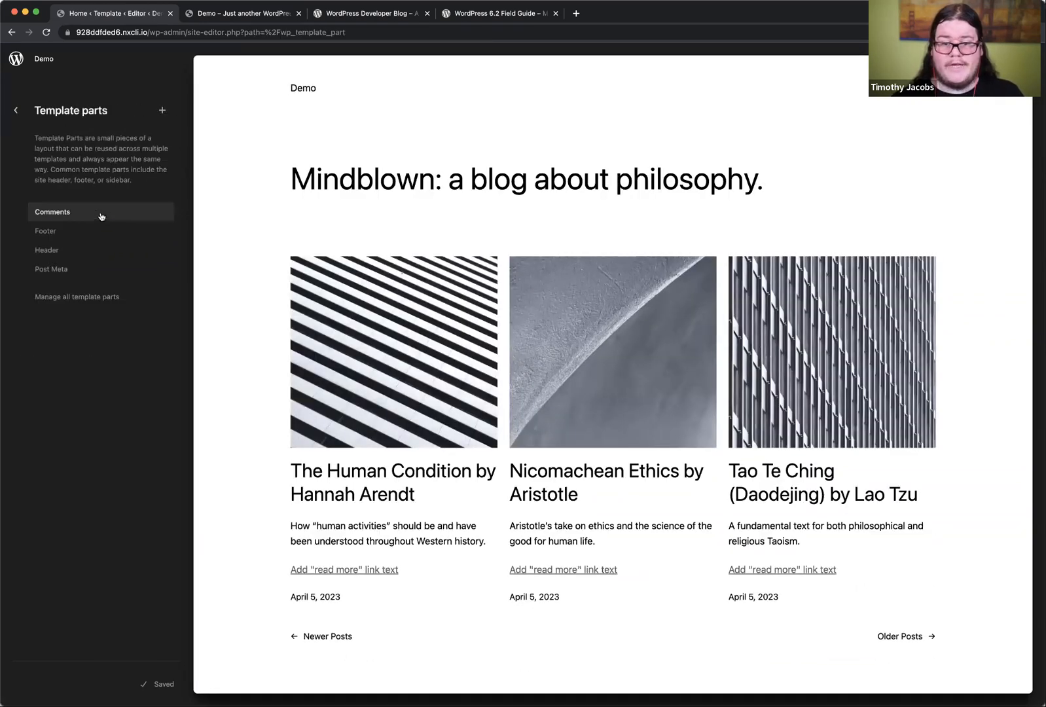
{"action": "left_click", "coordinate": [99, 296]}
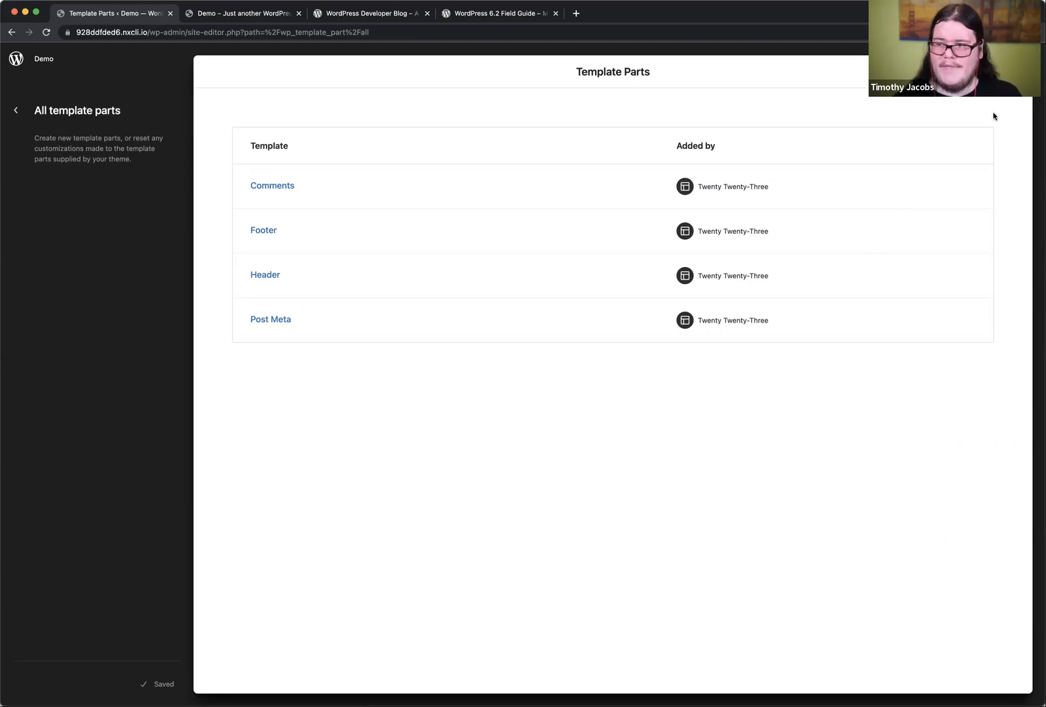
Step: Open the full list of templates, check the template types available for adding, and return to the Templates overview
{"action": "left_click", "coordinate": [12, 115]}
{"action": "left_click", "coordinate": [17, 110]}
{"action": "left_click", "coordinate": [95, 187]}
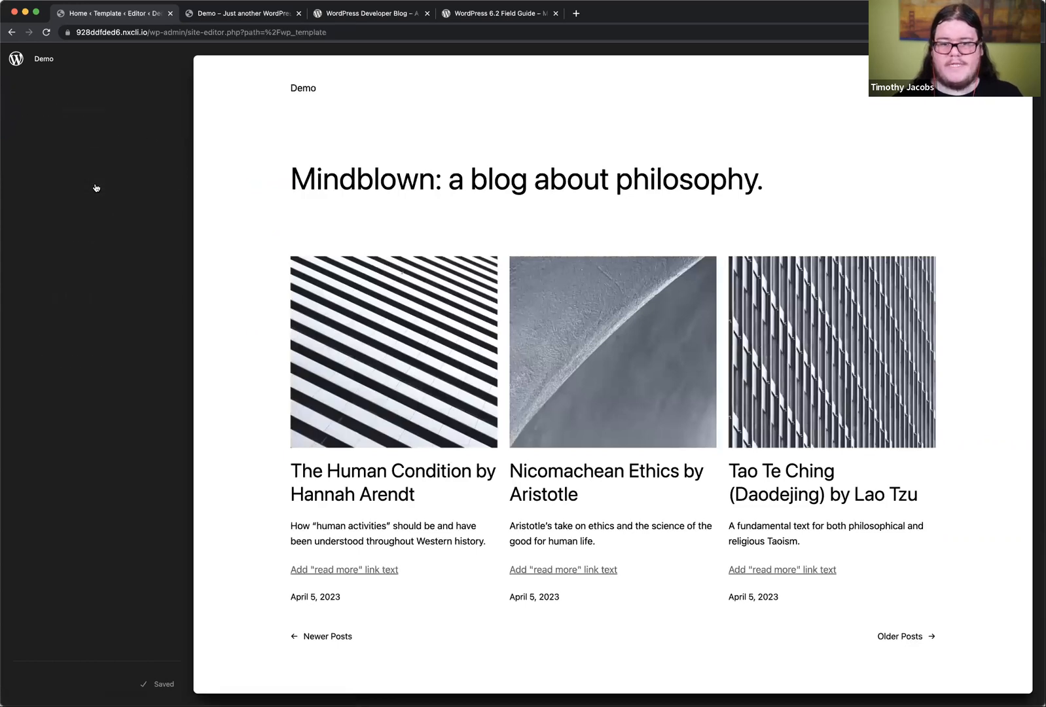
{"action": "left_click", "coordinate": [65, 362]}
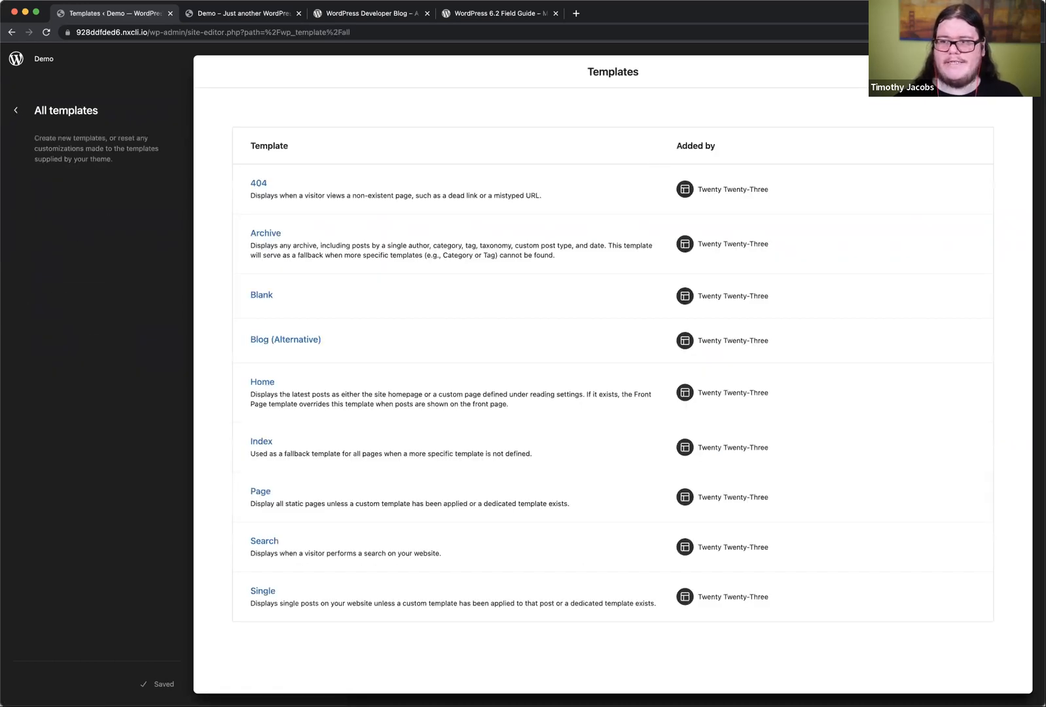
{"action": "left_click", "coordinate": [999, 72]}
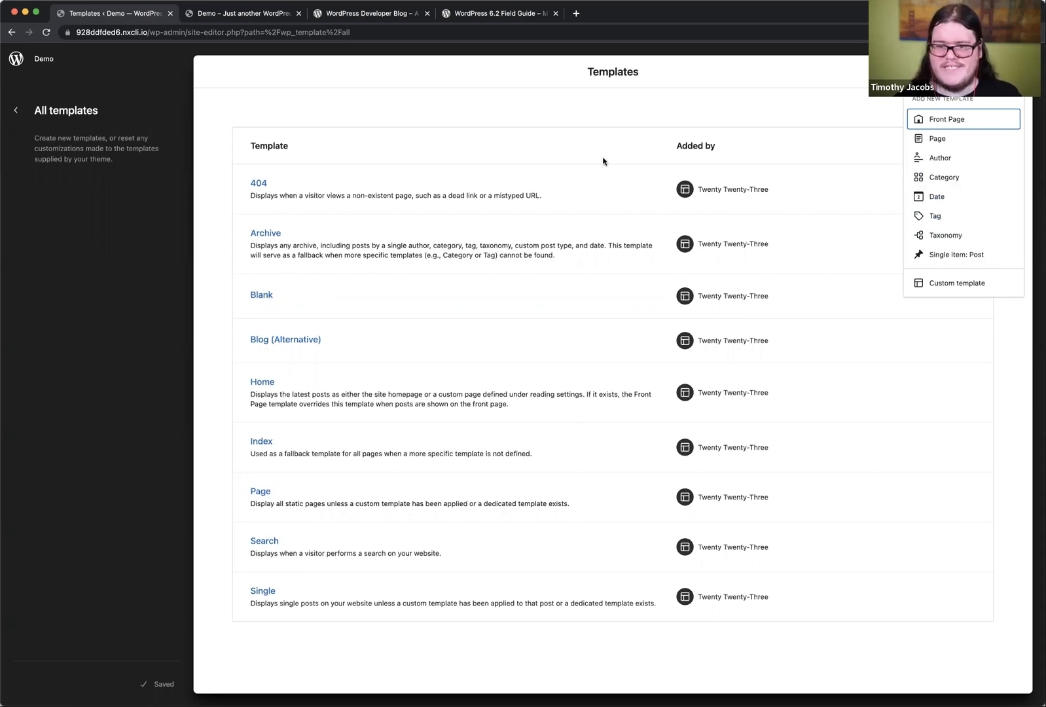
{"action": "left_click", "coordinate": [16, 110]}
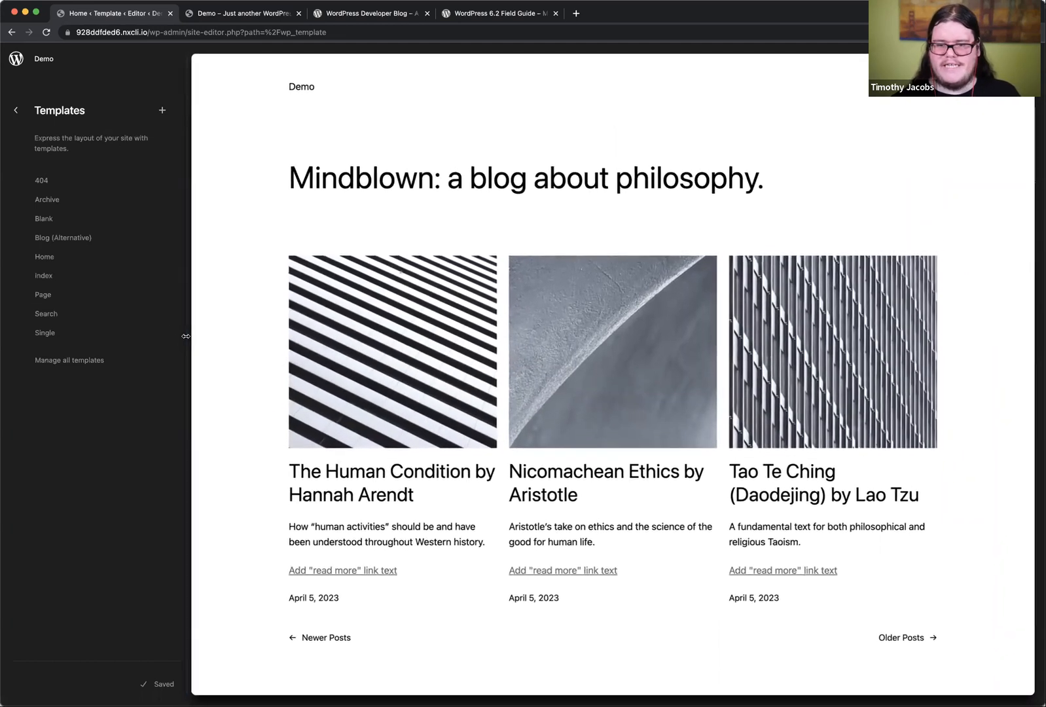
Step: Widen the Site Editor's navigation sidebar slightly and open the Home template for editing
{"action": "mouse_move", "coordinate": [187, 337]}
{"action": "left_mouse_down"}
{"action": "mouse_move", "coordinate": [237, 332]}
{"action": "mouse_move", "coordinate": [128, 323]}
{"action": "mouse_move", "coordinate": [629, 299]}
{"action": "mouse_move", "coordinate": [297, 286]}
{"action": "mouse_move", "coordinate": [421, 284]}
{"action": "mouse_move", "coordinate": [353, 291]}
{"action": "mouse_move", "coordinate": [517, 304]}
{"action": "mouse_move", "coordinate": [423, 321]}
{"action": "mouse_move", "coordinate": [197, 325]}
{"action": "left_mouse_up"}
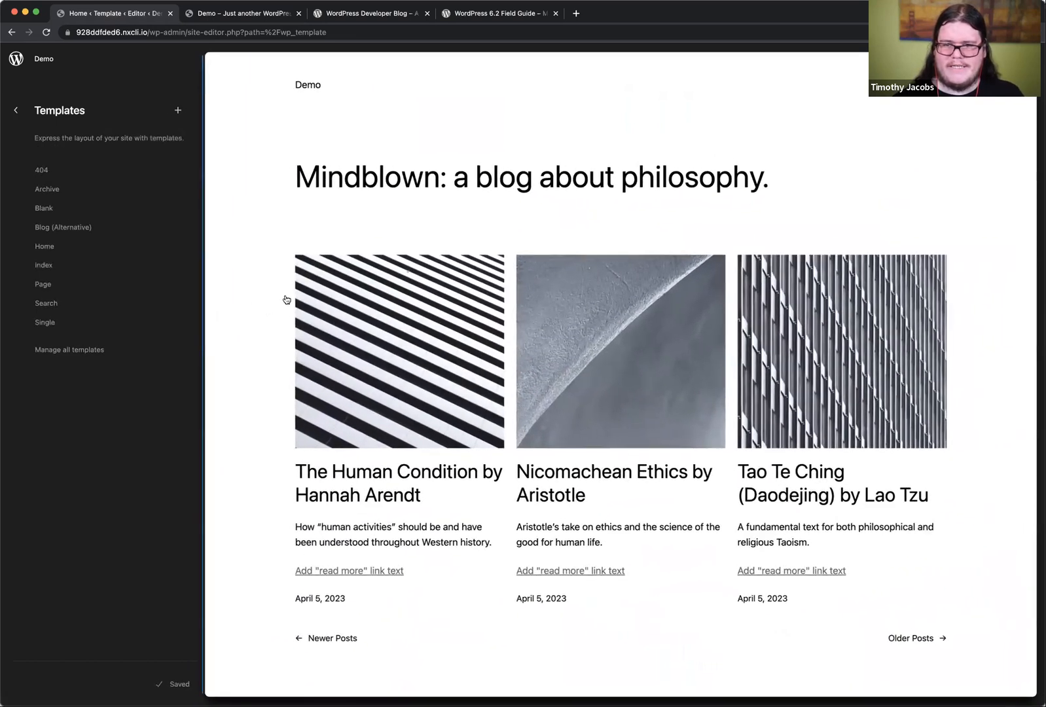
{"action": "left_click", "coordinate": [278, 272]}
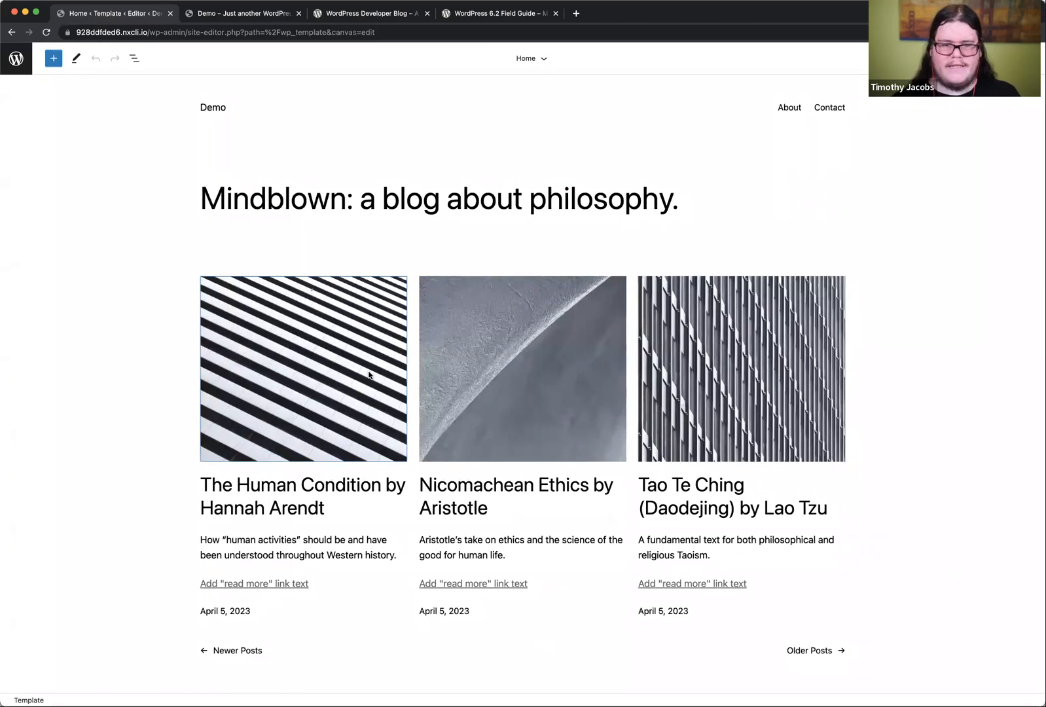
{"action": "scroll", "coordinate": [369, 375], "scroll_direction": "down", "scroll_amount": 1}
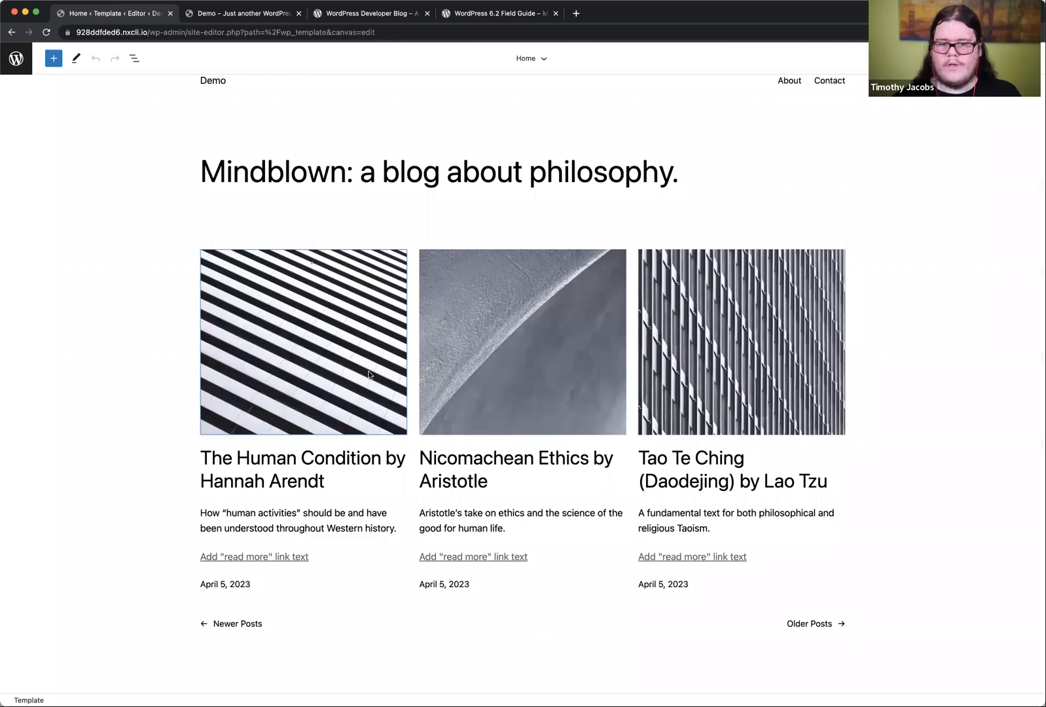
Step: Show the Home template's List View, select the Header block and open the choices for replacing it
{"action": "scroll", "coordinate": [556, 163], "scroll_direction": "up", "scroll_amount": 1}
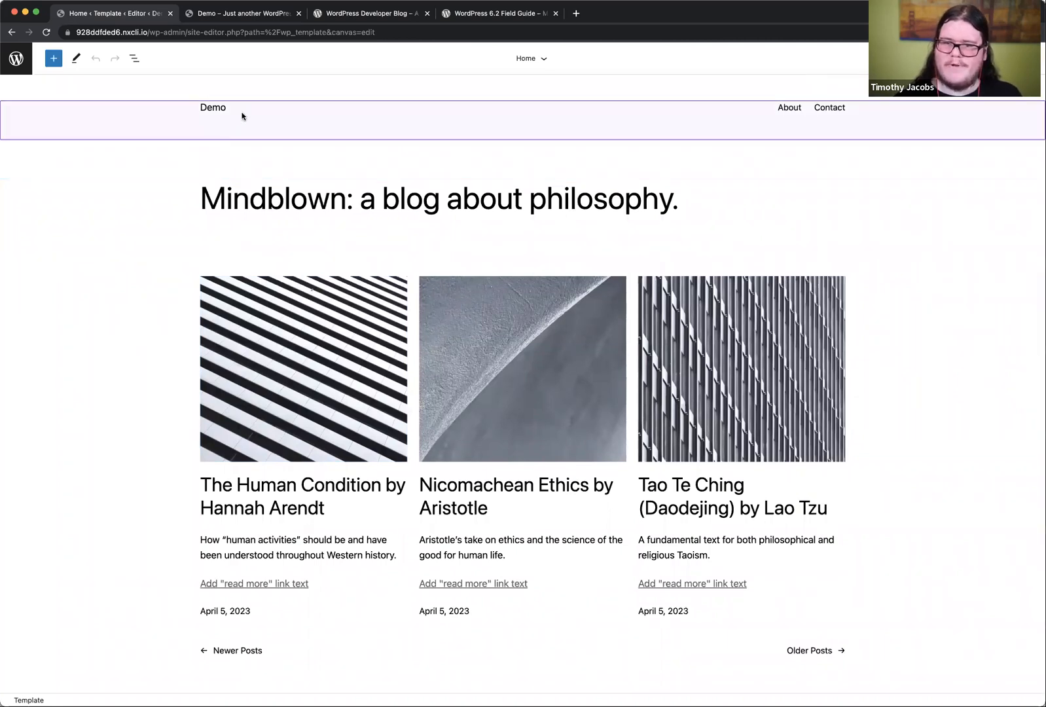
{"action": "left_click", "coordinate": [134, 58]}
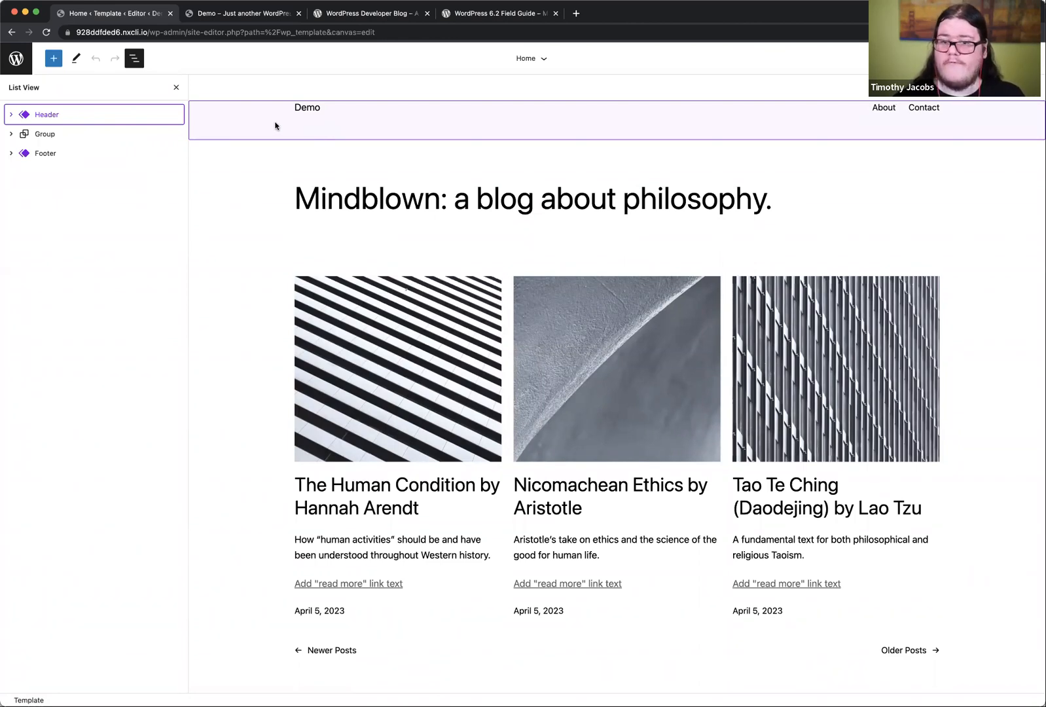
{"action": "left_click", "coordinate": [256, 128]}
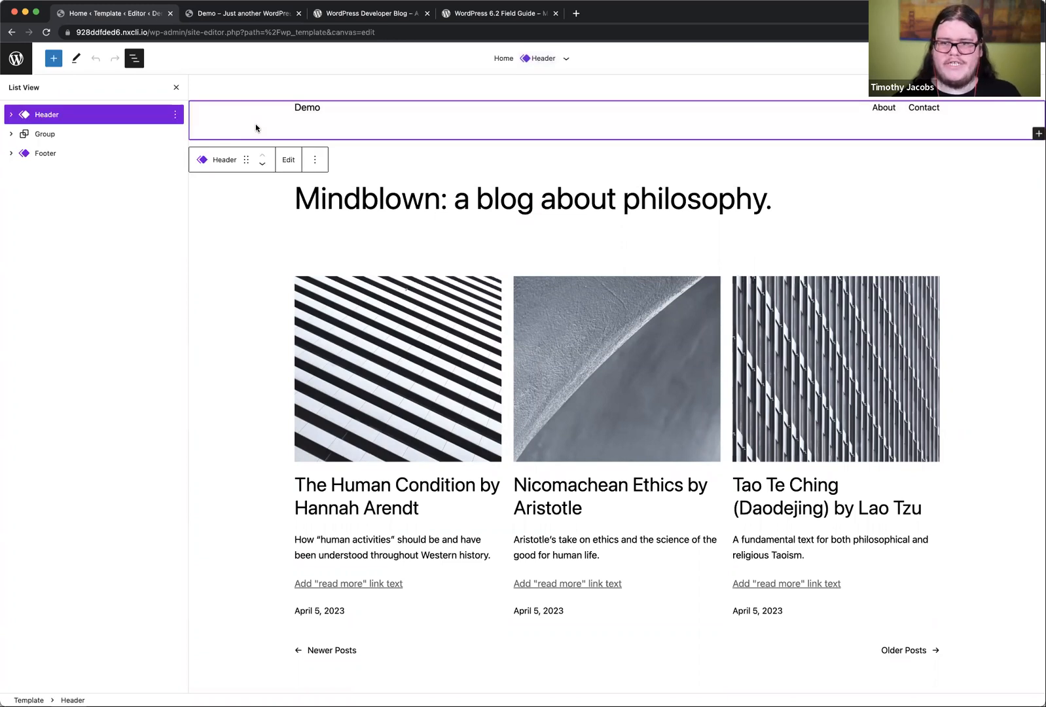
{"action": "left_click", "coordinate": [315, 161]}
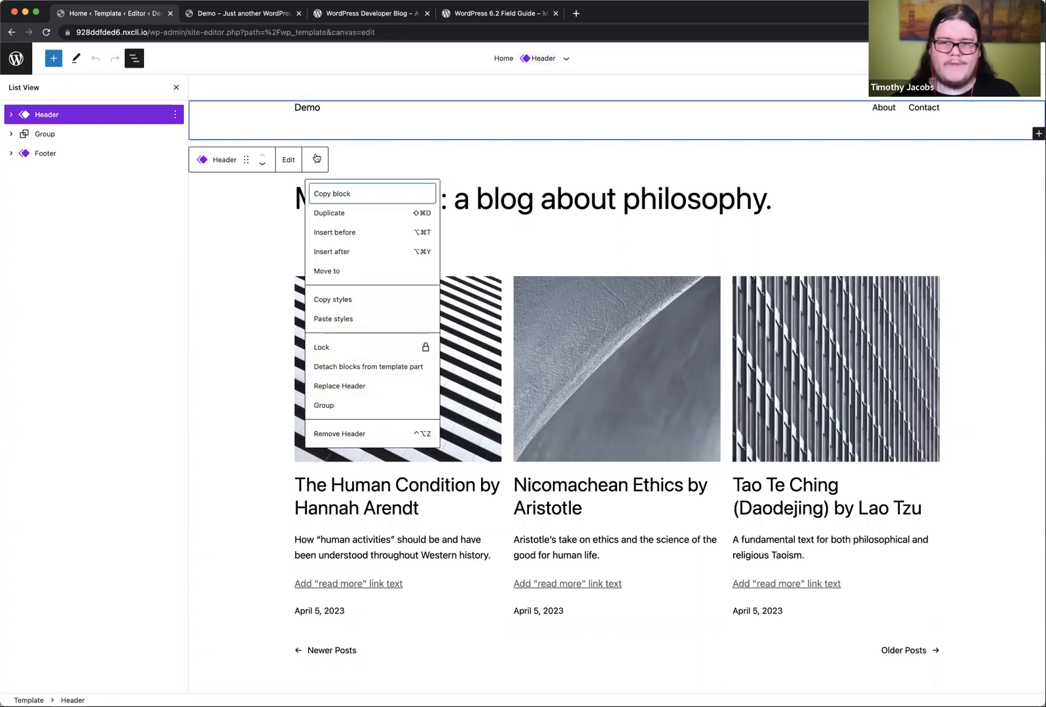
{"action": "left_click", "coordinate": [348, 388]}
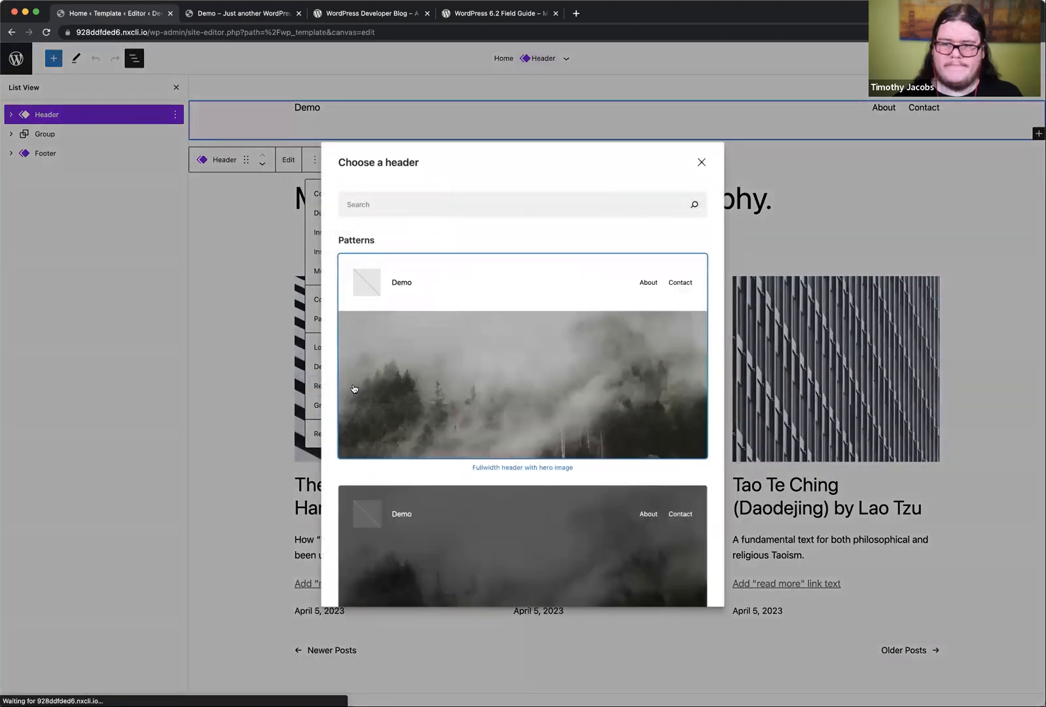
Step: Browse the available header patterns and replace the header with "Fullwidth header with hero image"
{"action": "scroll", "coordinate": [510, 474], "scroll_direction": "down", "scroll_amount": 5}
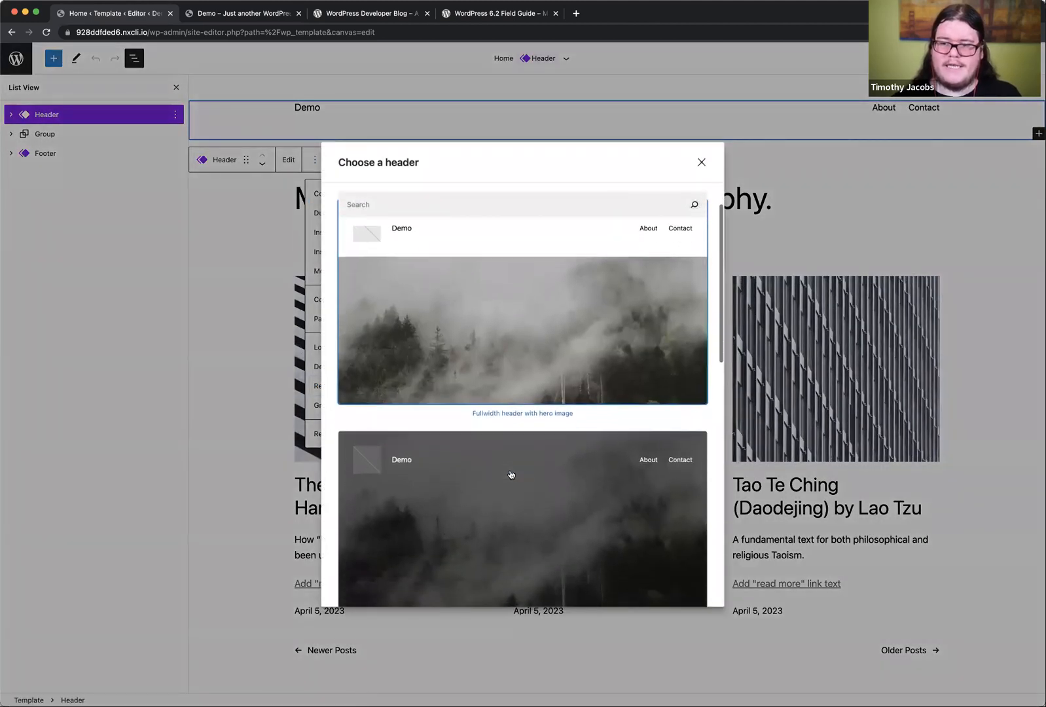
{"action": "scroll", "coordinate": [511, 474], "scroll_direction": "down", "scroll_amount": 4}
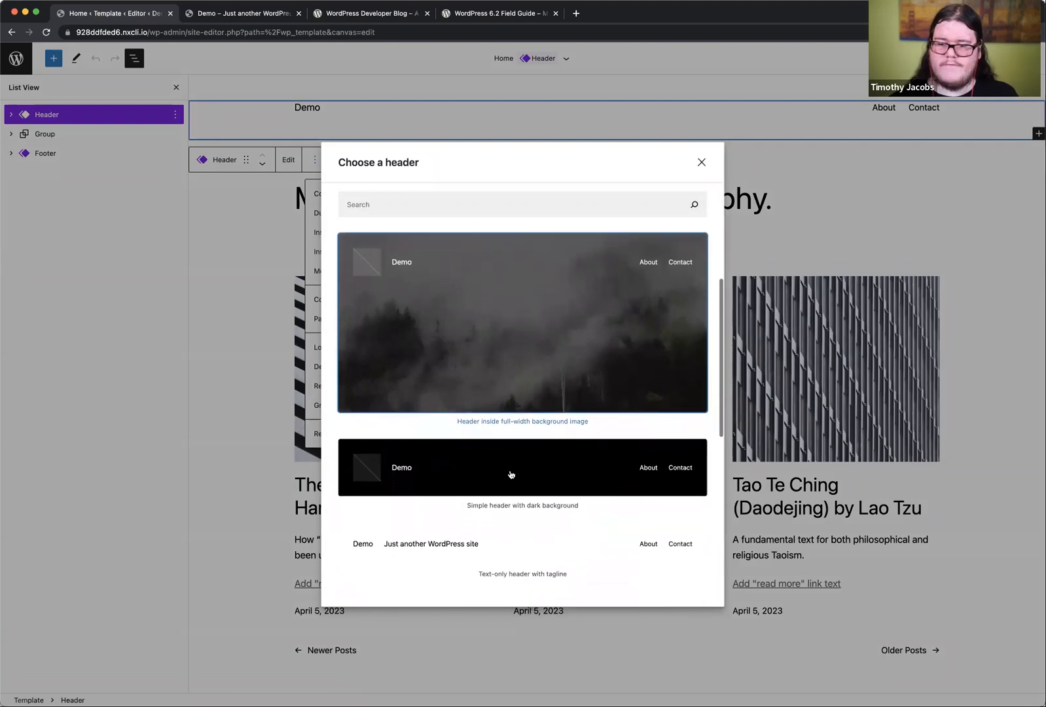
{"action": "scroll", "coordinate": [511, 474], "scroll_direction": "down", "scroll_amount": 6}
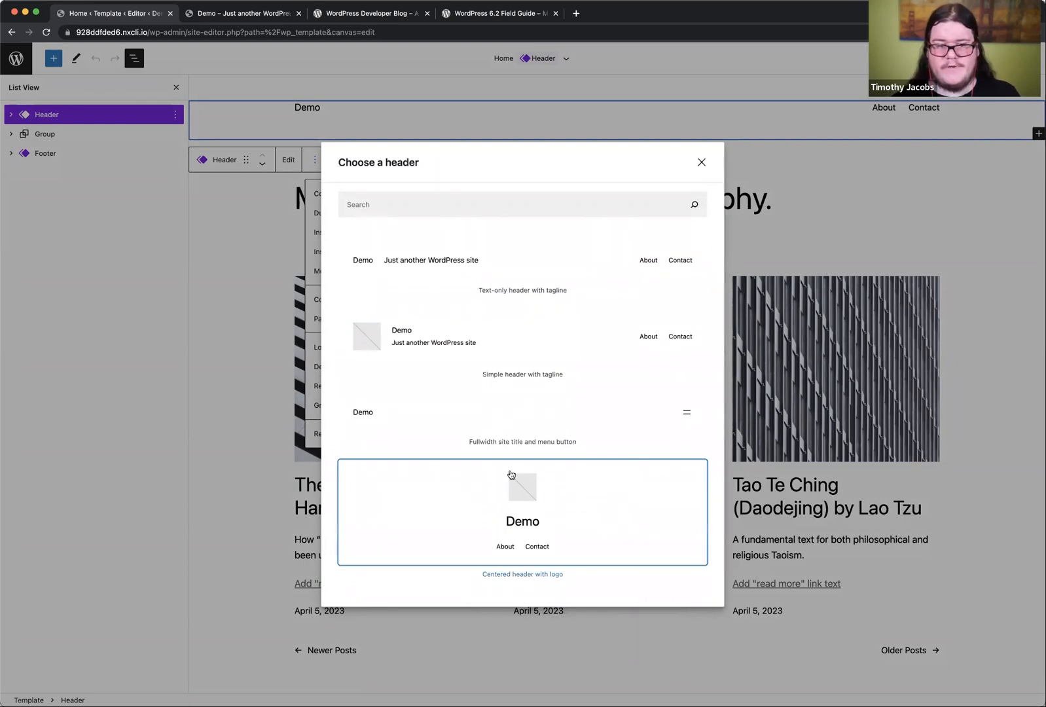
{"action": "scroll", "coordinate": [512, 474], "scroll_direction": "down", "scroll_amount": 4}
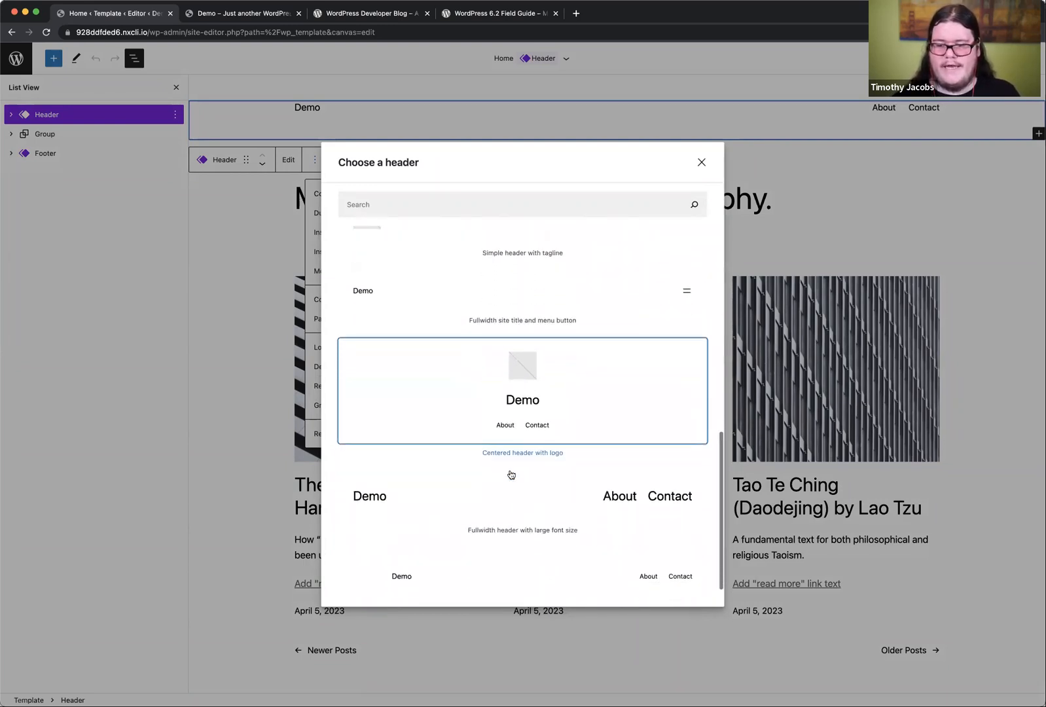
{"action": "scroll", "coordinate": [512, 474], "scroll_direction": "up", "scroll_amount": 1}
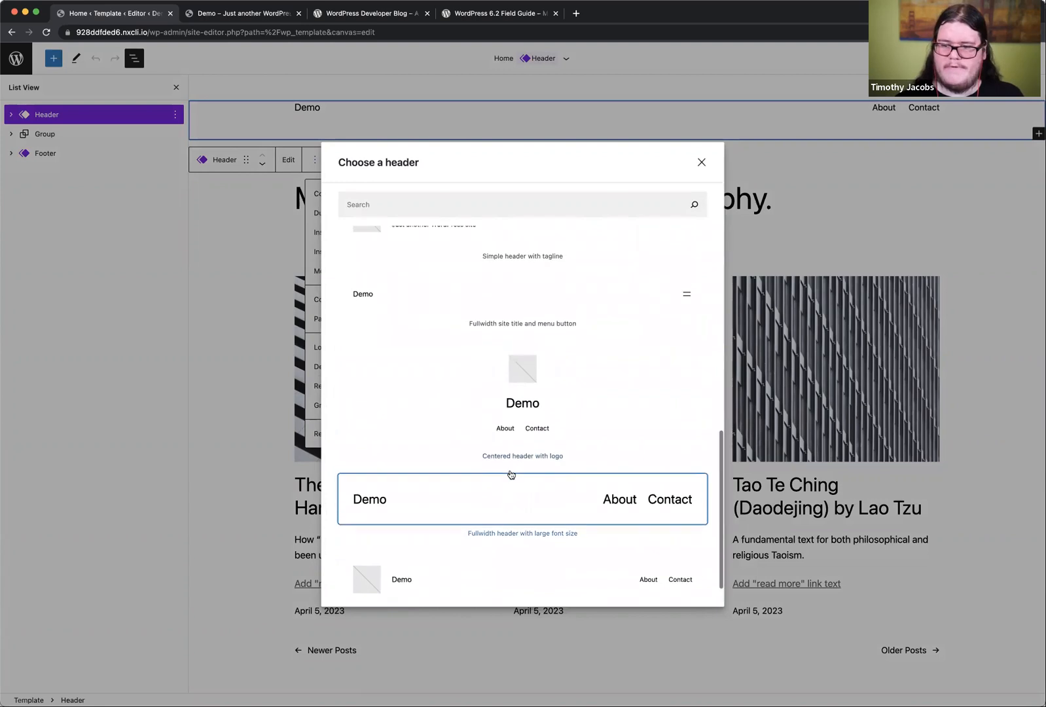
{"action": "scroll", "coordinate": [511, 475], "scroll_direction": "down", "scroll_amount": 2}
{"action": "scroll", "coordinate": [511, 474], "scroll_direction": "up", "scroll_amount": 4}
{"action": "scroll", "coordinate": [512, 474], "scroll_direction": "up", "scroll_amount": 10}
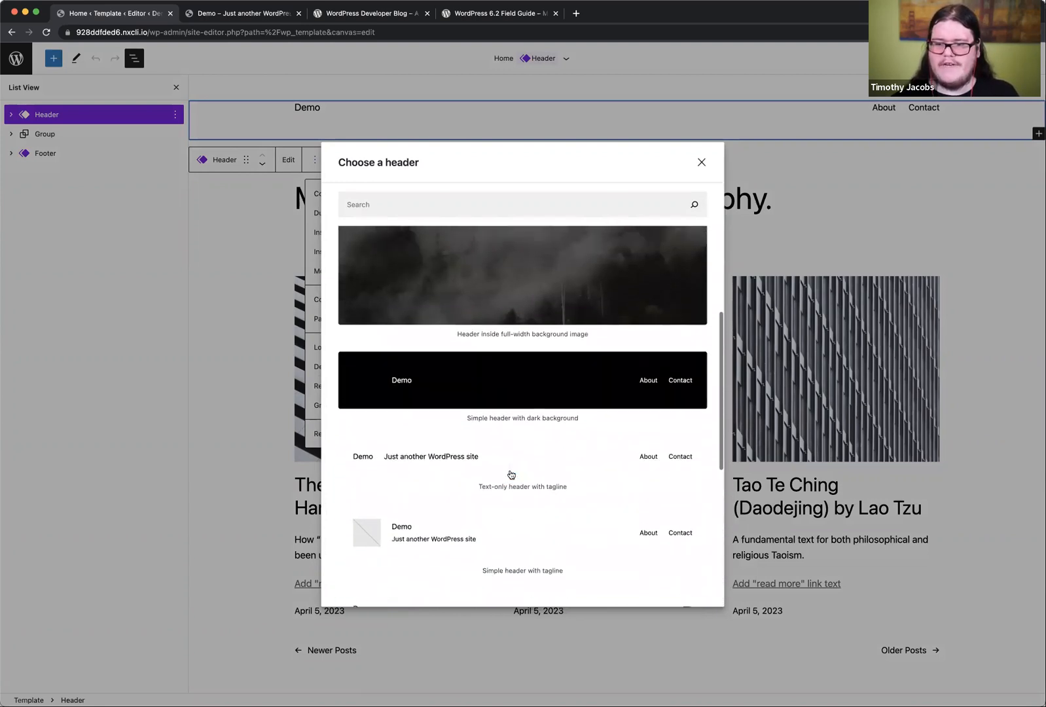
{"action": "scroll", "coordinate": [517, 345], "scroll_direction": "up", "scroll_amount": 2}
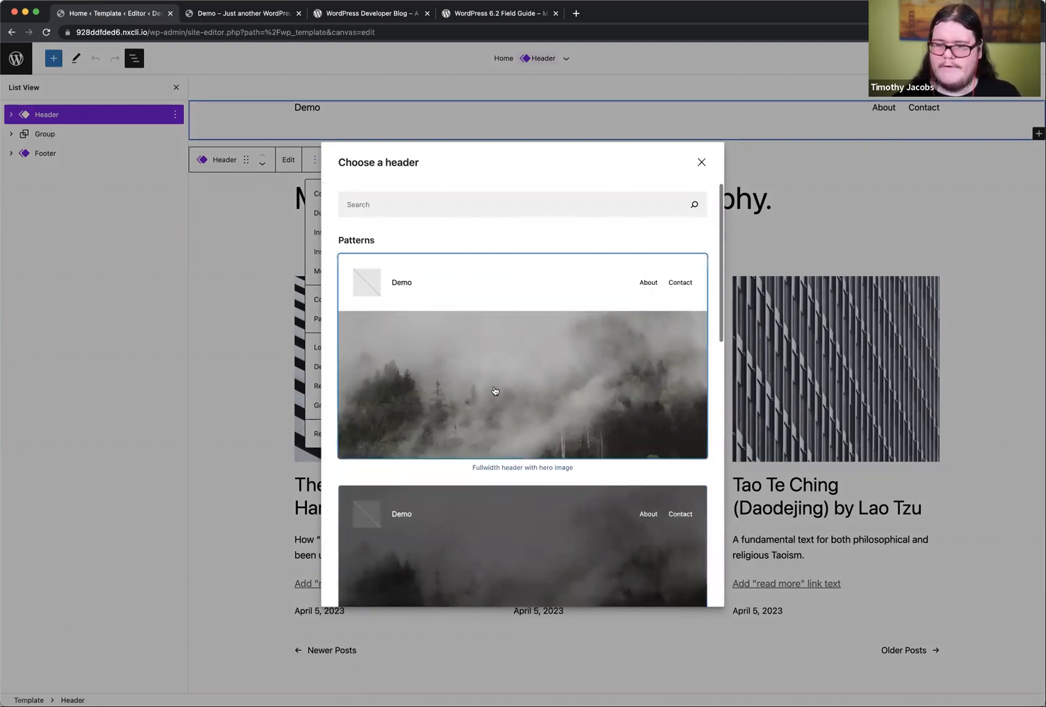
{"action": "left_click", "coordinate": [547, 321]}
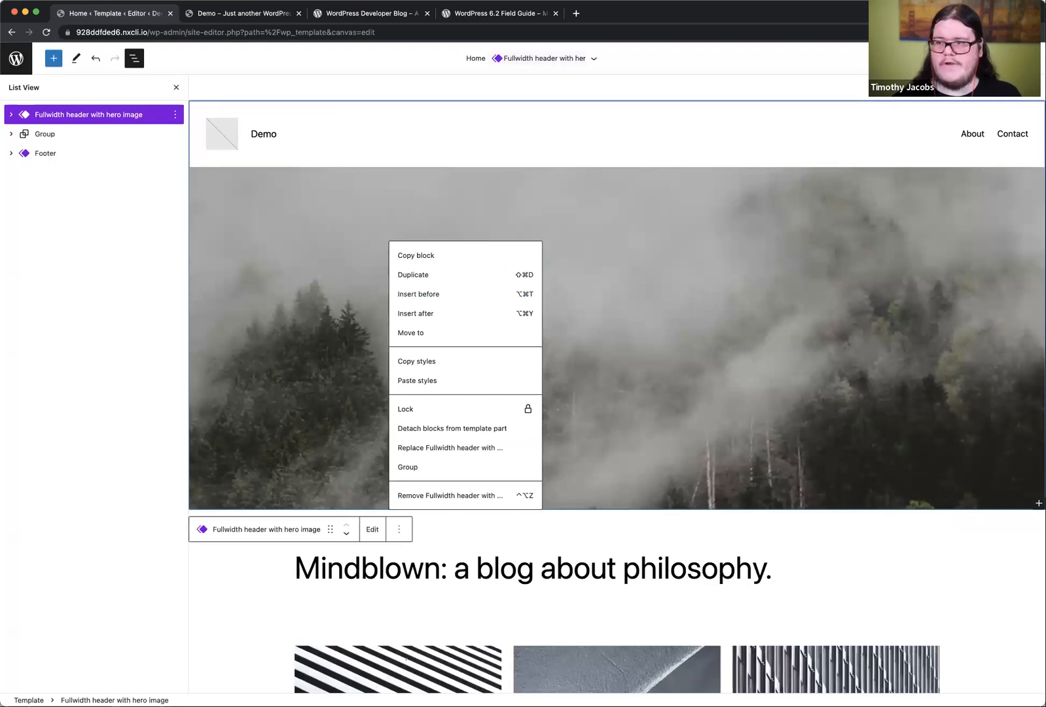
Step: Save the updated Home template with its new header, close the List View and deselect the header block
{"action": "left_click", "coordinate": [953, 58]}
{"action": "left_click", "coordinate": [916, 87]}
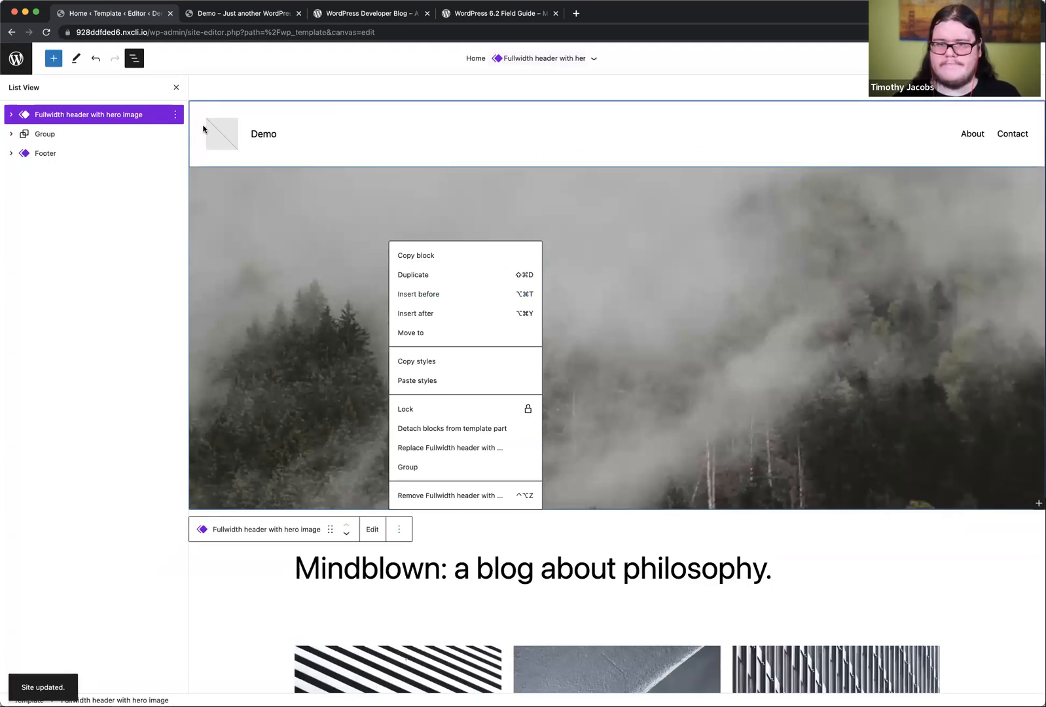
{"action": "left_click", "coordinate": [176, 87]}
{"action": "left_click", "coordinate": [210, 81]}
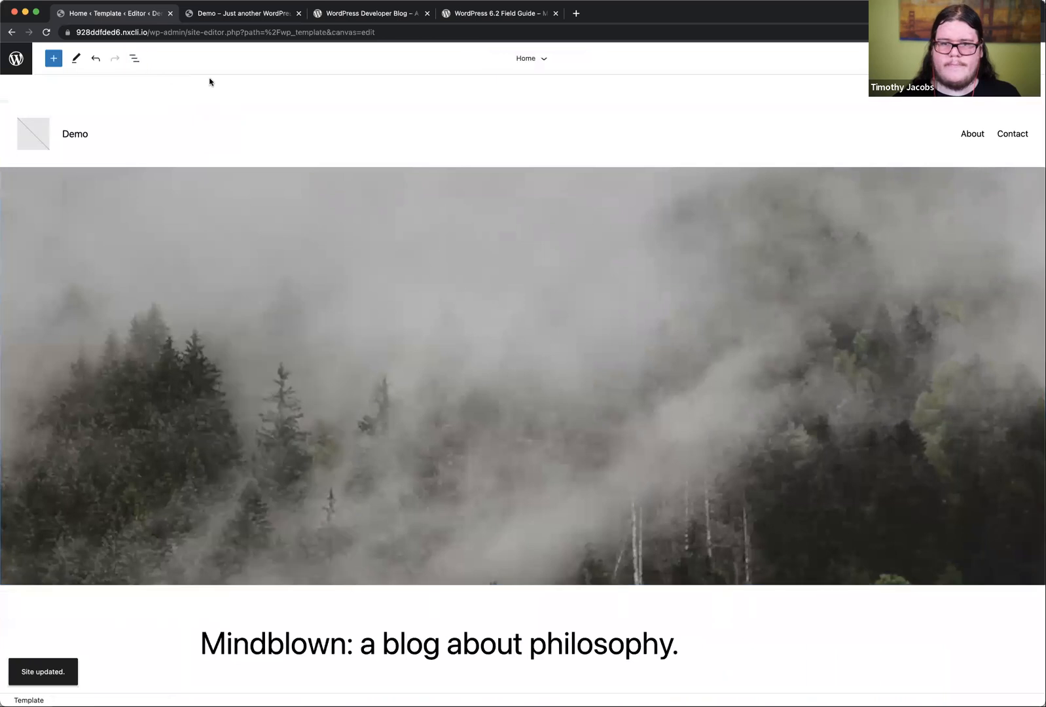
Step: Switch to the live Demo site, reload the home page and check the new hero image header
{"action": "left_click", "coordinate": [227, 14]}
{"action": "left_click", "coordinate": [47, 33]}
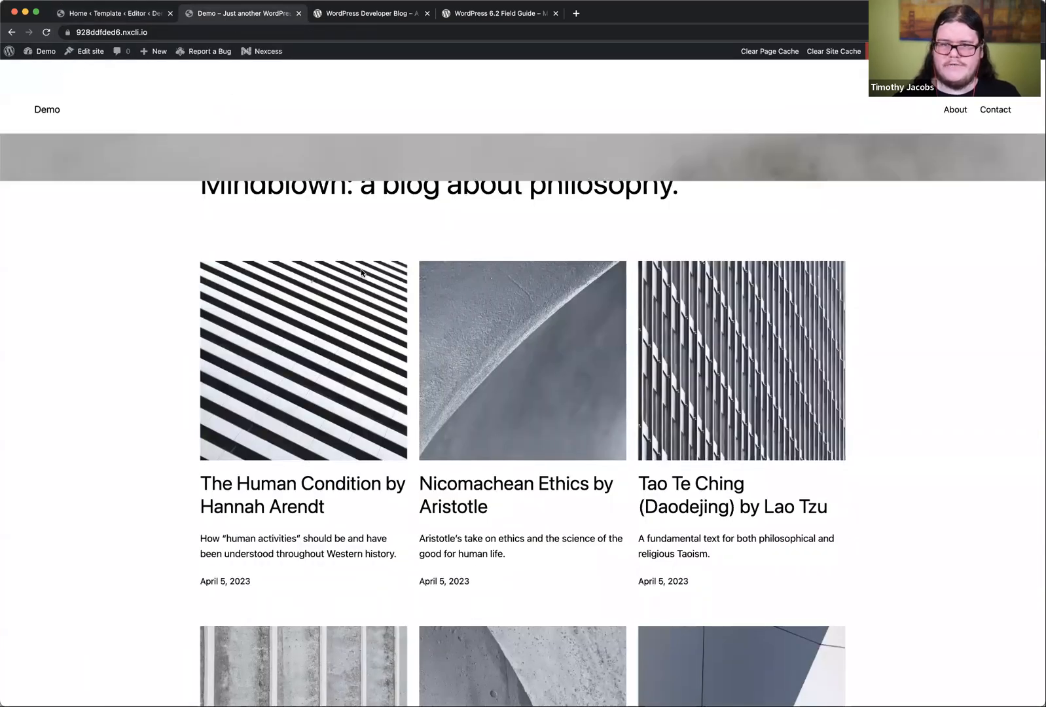
{"action": "scroll", "coordinate": [512, 289], "scroll_direction": "down", "scroll_amount": 5}
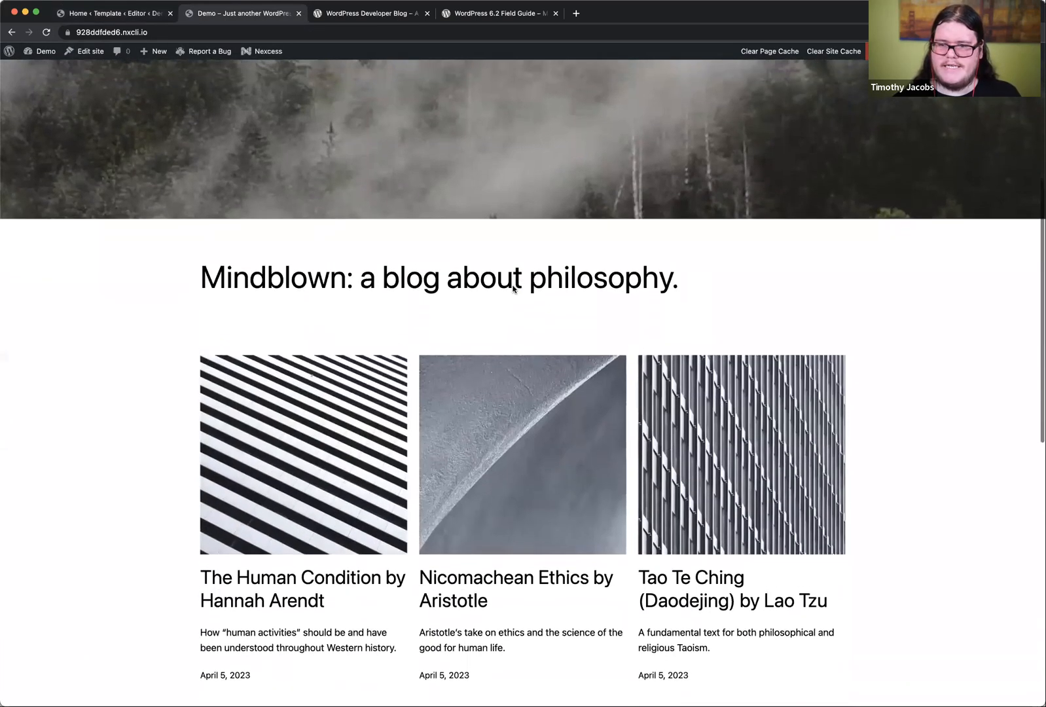
{"action": "scroll", "coordinate": [514, 281], "scroll_direction": "up", "scroll_amount": 5}
{"action": "scroll", "coordinate": [724, 358], "scroll_direction": "down", "scroll_amount": 6}
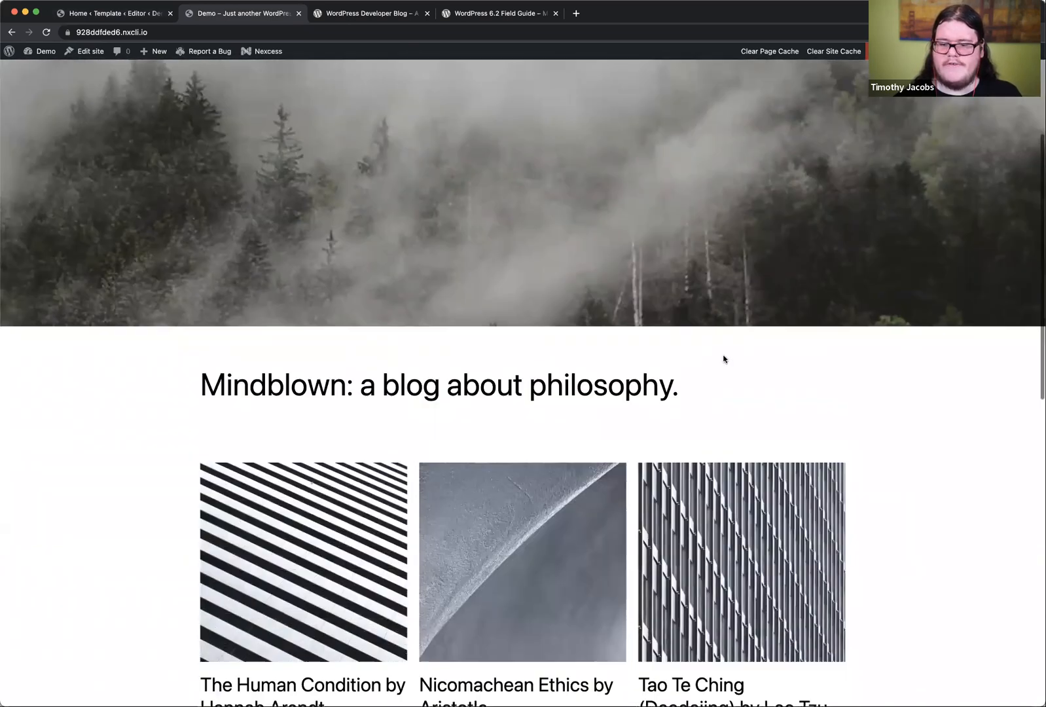
Step: View the single post "The Human Condition by Hannah Arendt" to compare its header, and return to the home page
{"action": "left_click", "coordinate": [274, 521]}
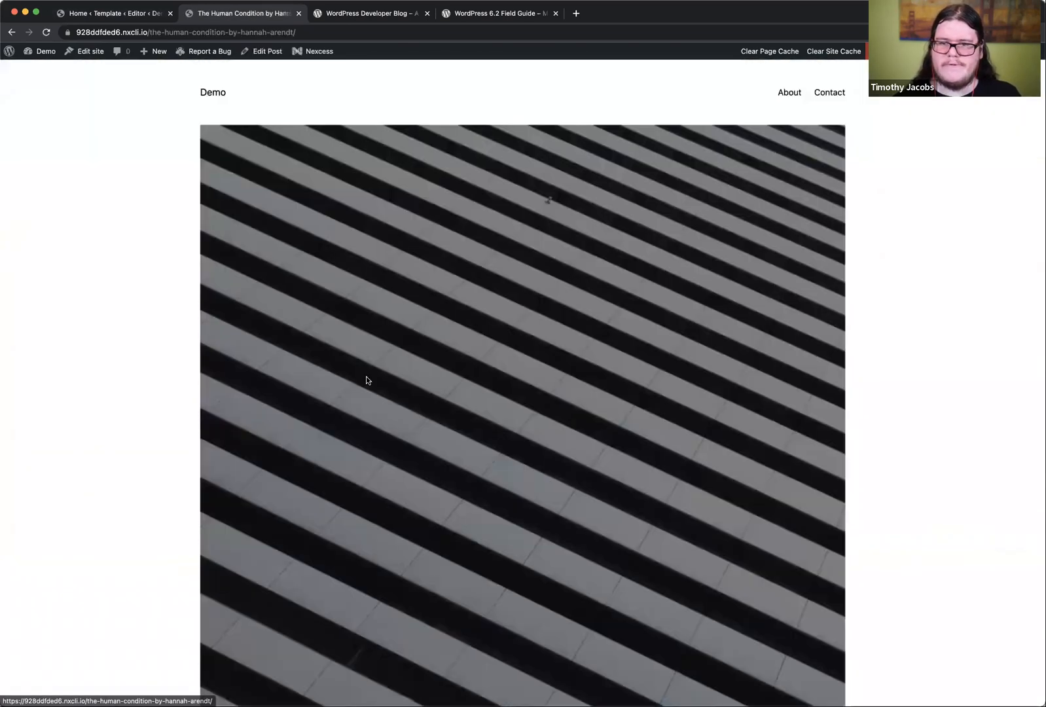
{"action": "scroll", "coordinate": [419, 404], "scroll_direction": "down", "scroll_amount": 5}
{"action": "scroll", "coordinate": [419, 404], "scroll_direction": "down", "scroll_amount": 5}
{"action": "scroll", "coordinate": [420, 401], "scroll_direction": "left", "scroll_amount": 5}
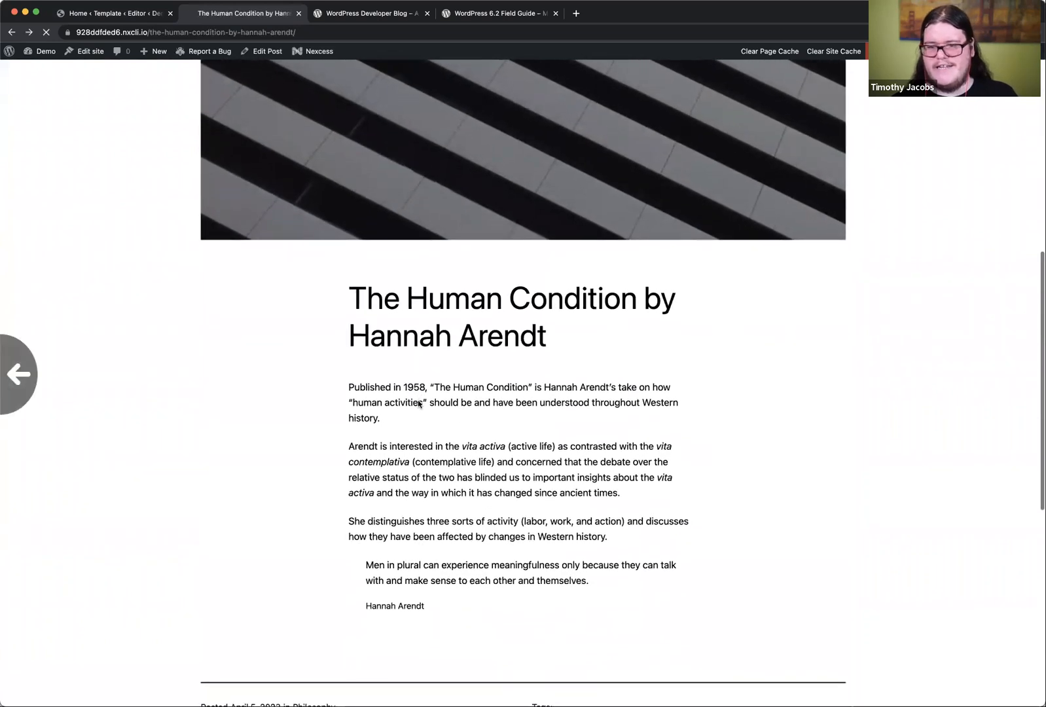
{"action": "left_click", "coordinate": [532, 399]}
{"action": "scroll", "coordinate": [532, 402], "scroll_direction": "left", "scroll_amount": 5}
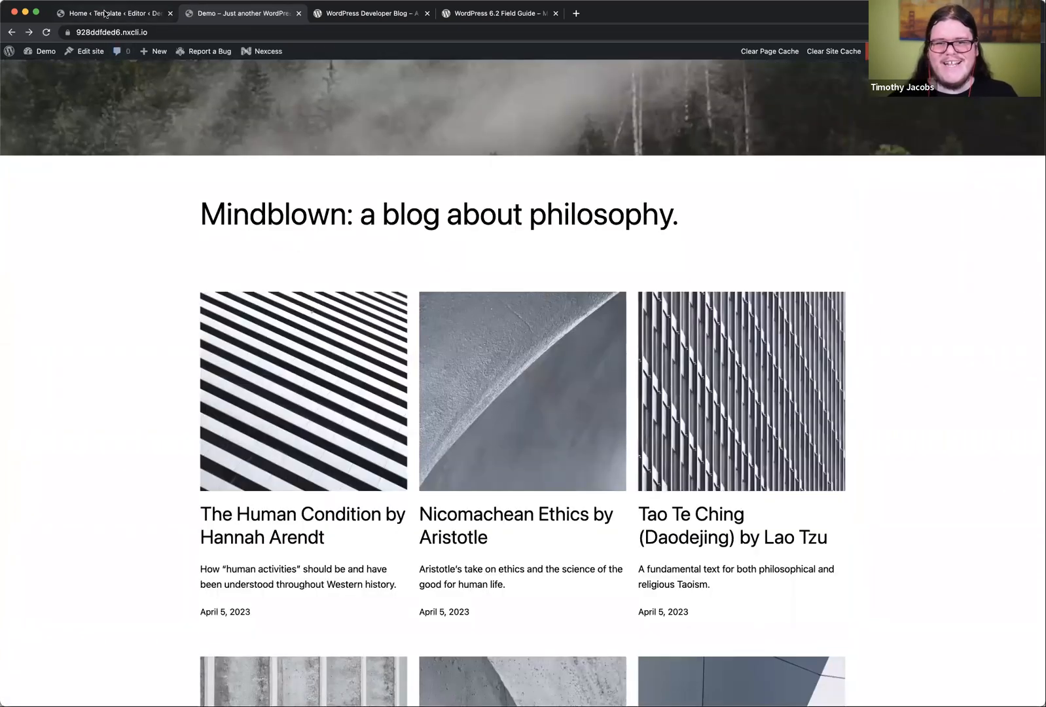
Step: Return to the Site Editor and expand the hero image header in the Home template's List View to inspect its contents
{"action": "left_click", "coordinate": [104, 12]}
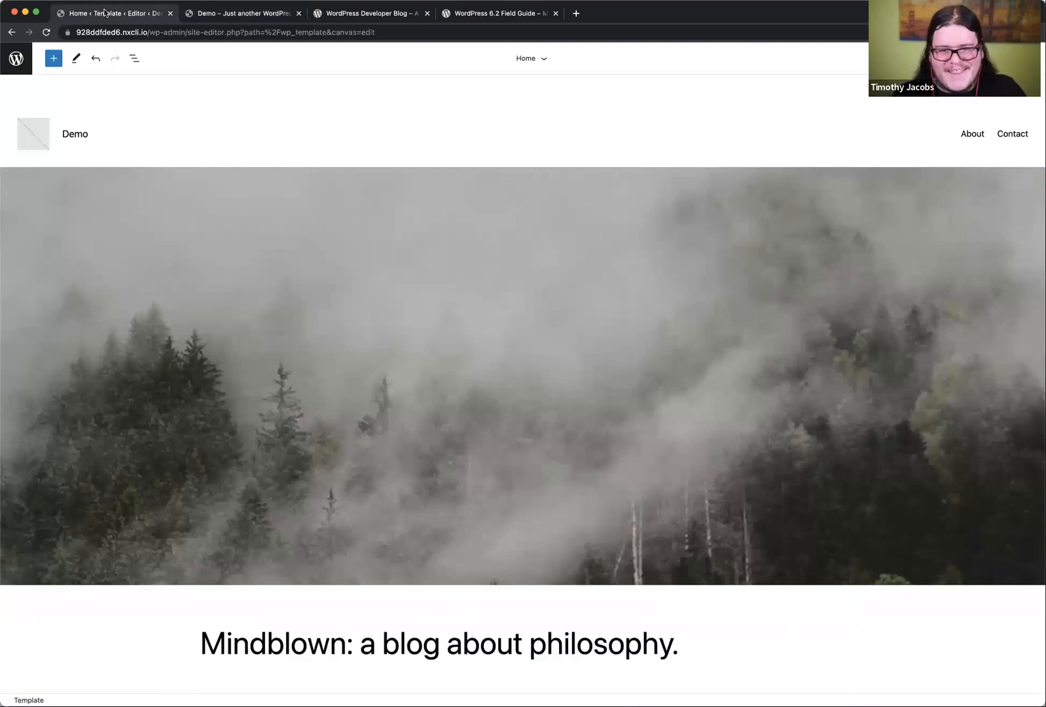
{"action": "left_click", "coordinate": [134, 59]}
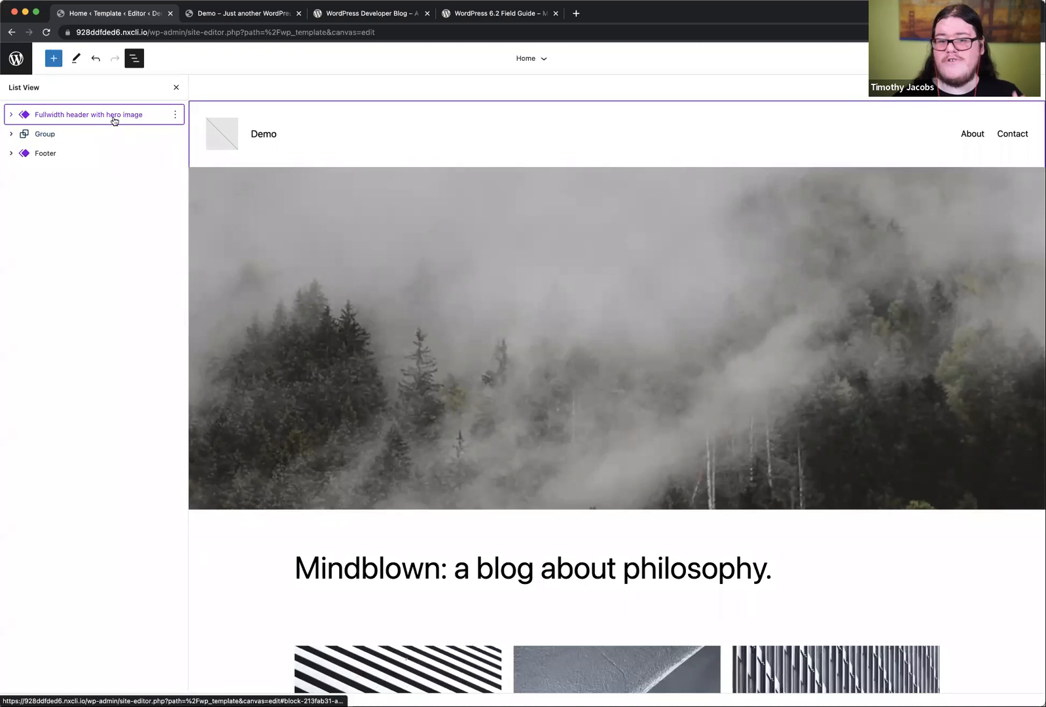
{"action": "left_click", "coordinate": [11, 116]}
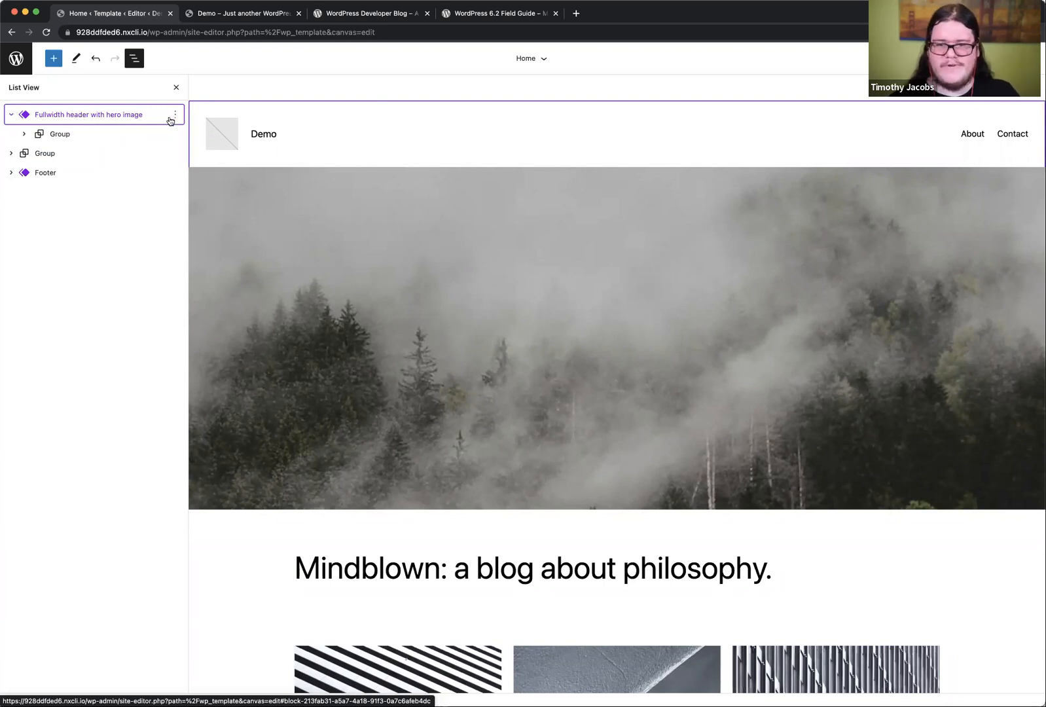
Step: Leave the Home template and open the original Header template part for editing
{"action": "left_click", "coordinate": [20, 60]}
{"action": "left_click", "coordinate": [18, 109]}
{"action": "left_click", "coordinate": [80, 206]}
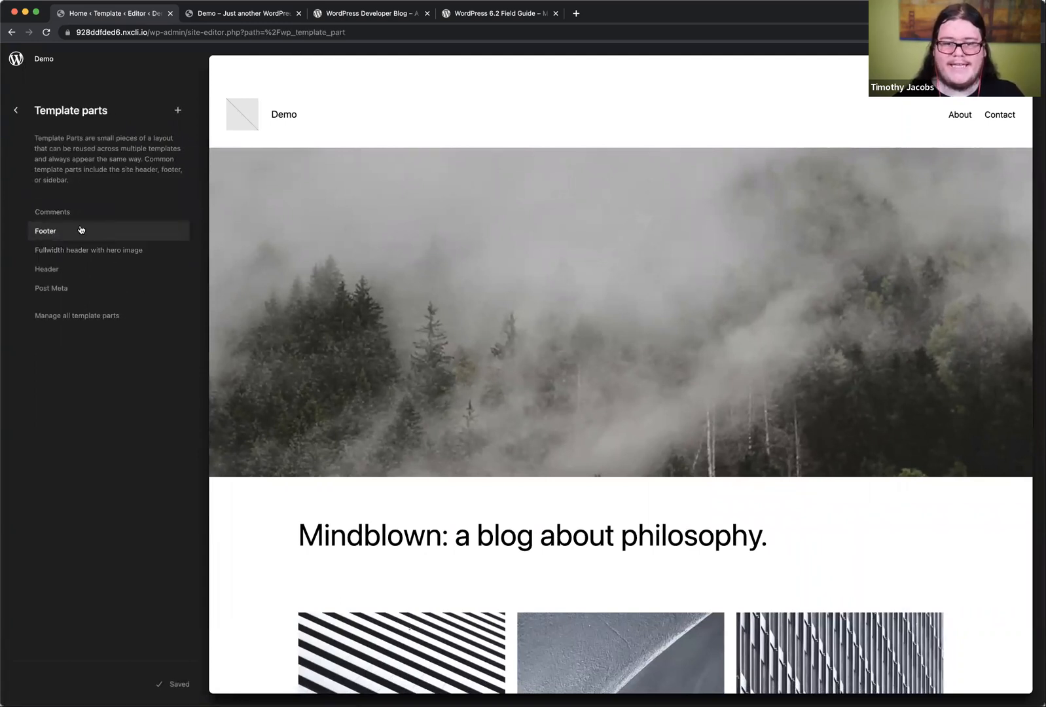
{"action": "left_click", "coordinate": [115, 270]}
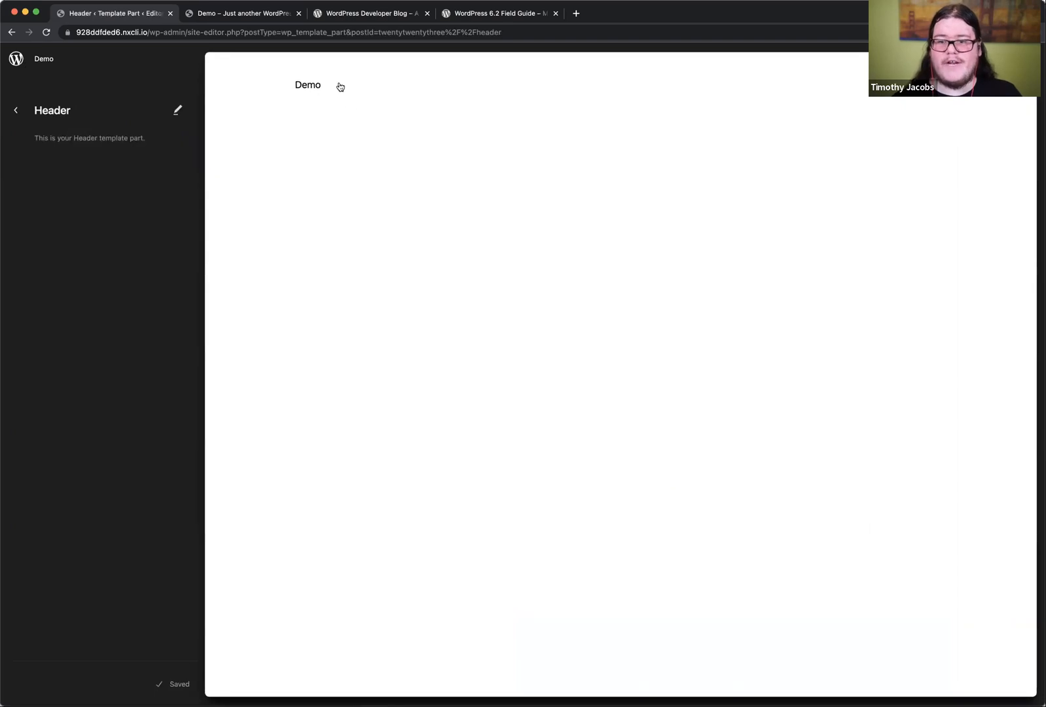
{"action": "left_click", "coordinate": [340, 87]}
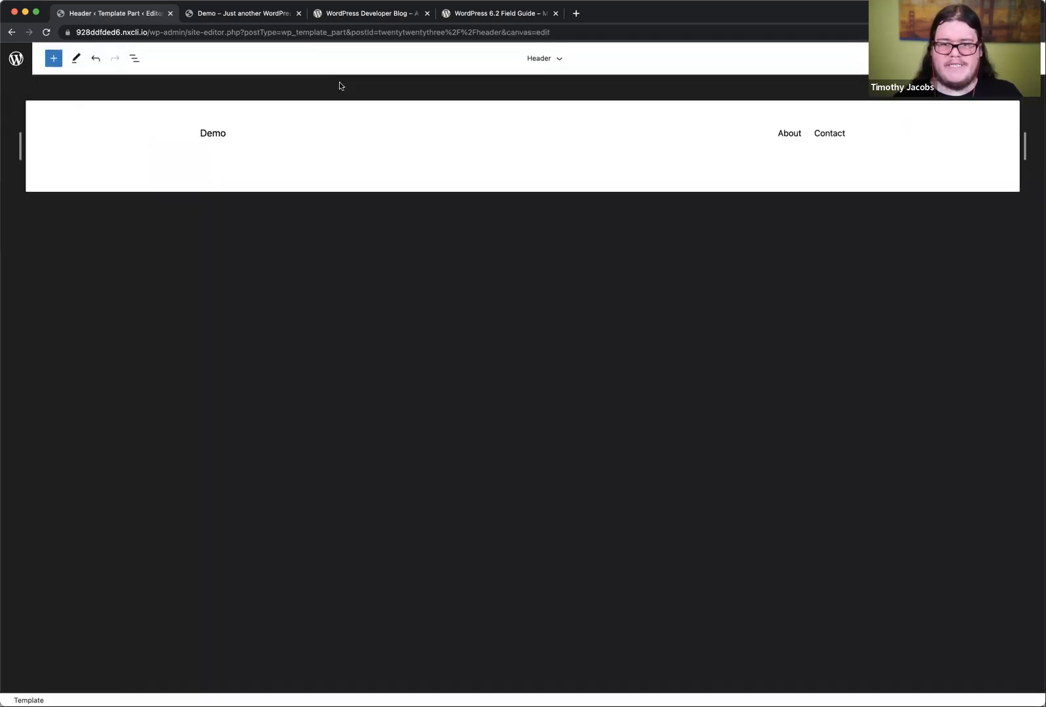
Step: Insert the "Fullwidth header with hero image" pattern from the Headers category into the Header template part
{"action": "left_click", "coordinate": [135, 60]}
{"action": "left_click", "coordinate": [54, 59]}
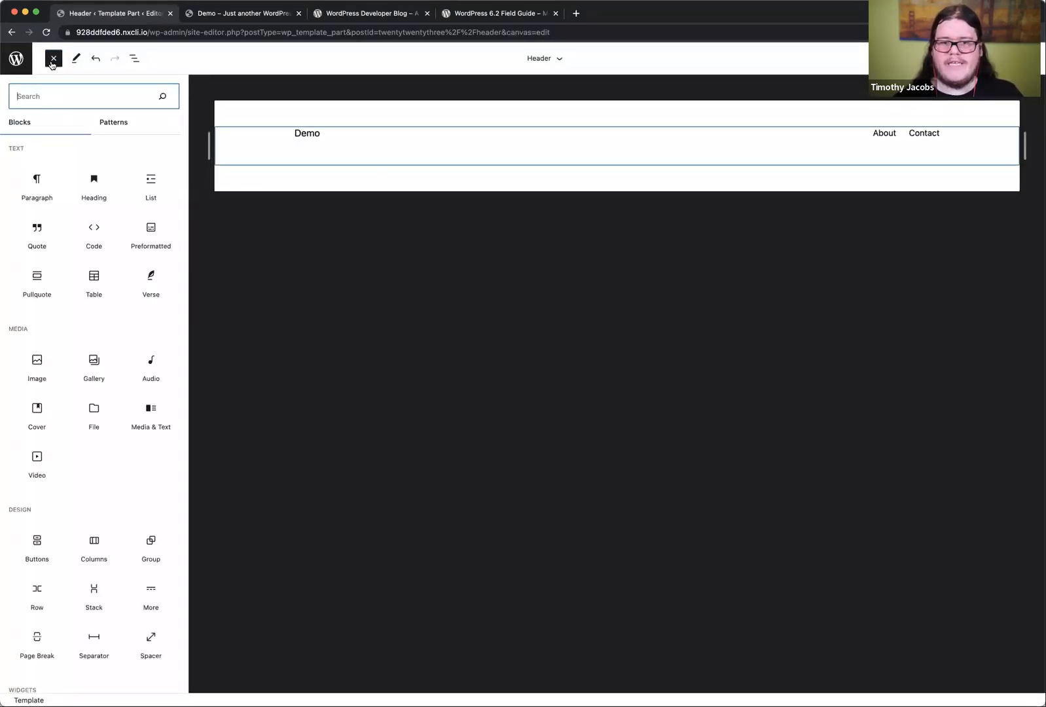
{"action": "left_click", "coordinate": [118, 124]}
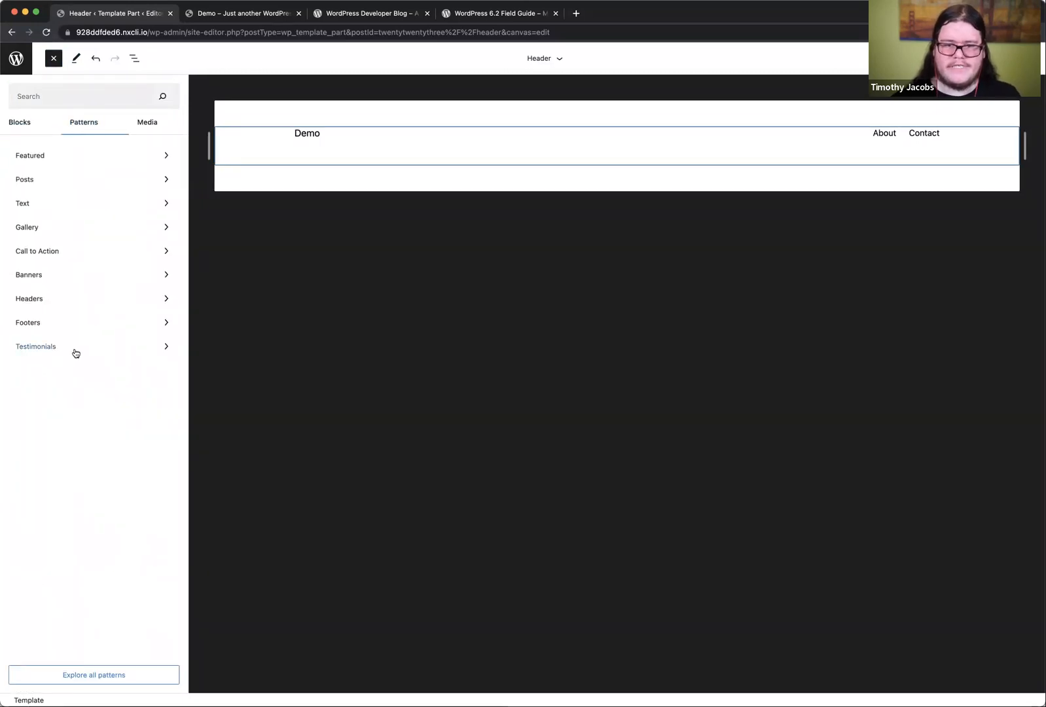
{"action": "left_click", "coordinate": [65, 303]}
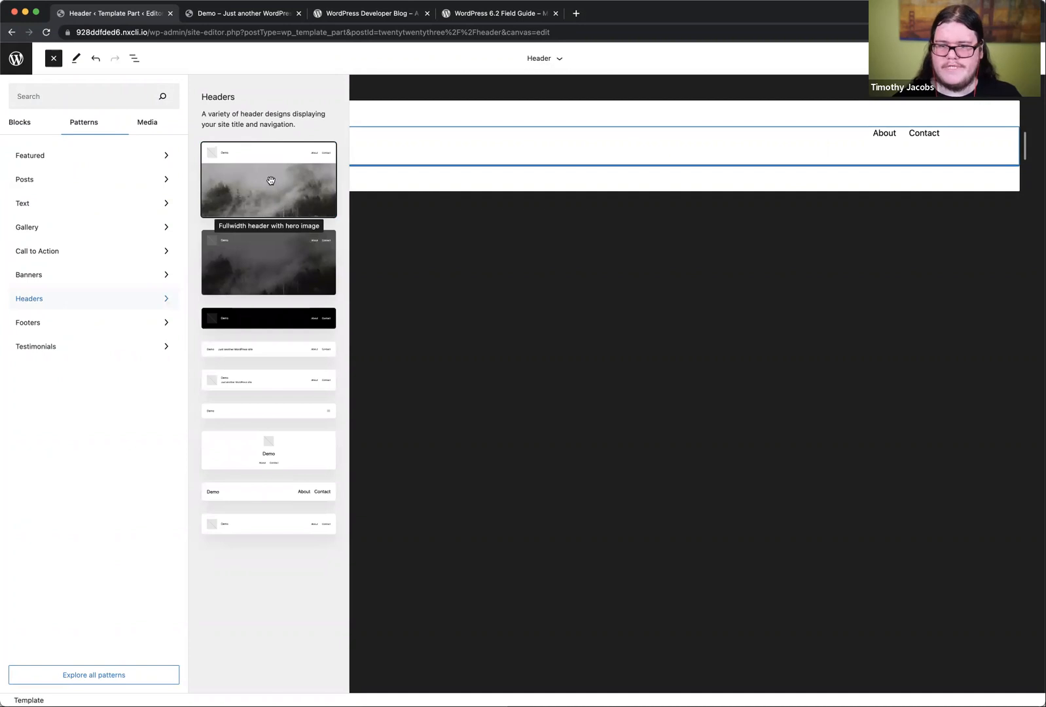
{"action": "left_click", "coordinate": [270, 179]}
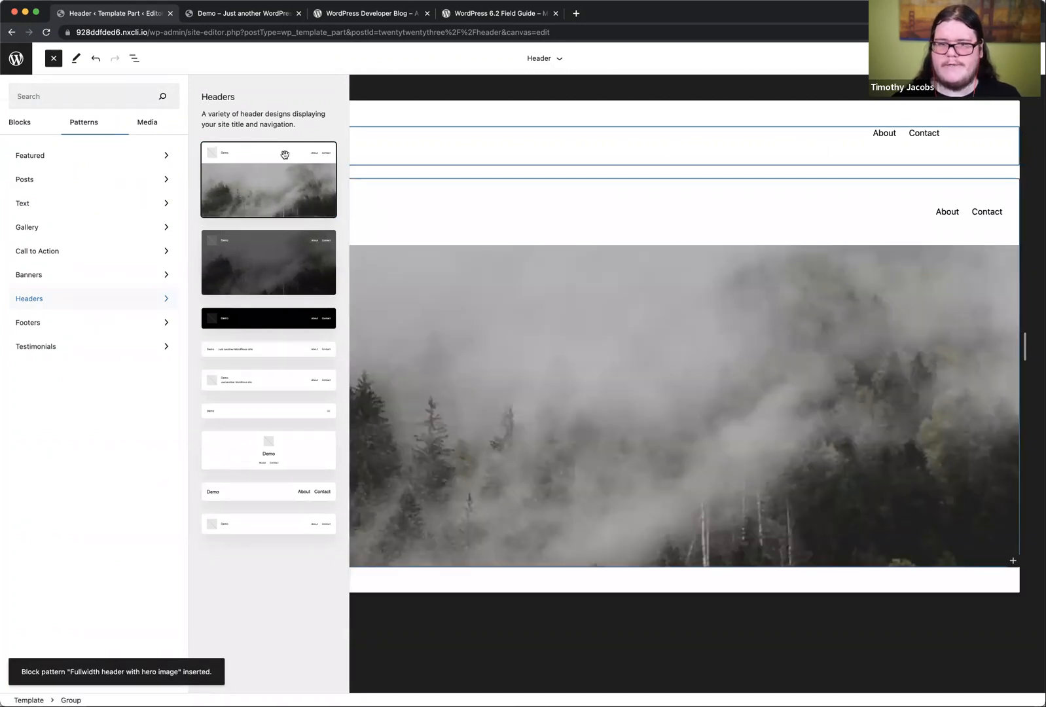
{"action": "left_click", "coordinate": [54, 58]}
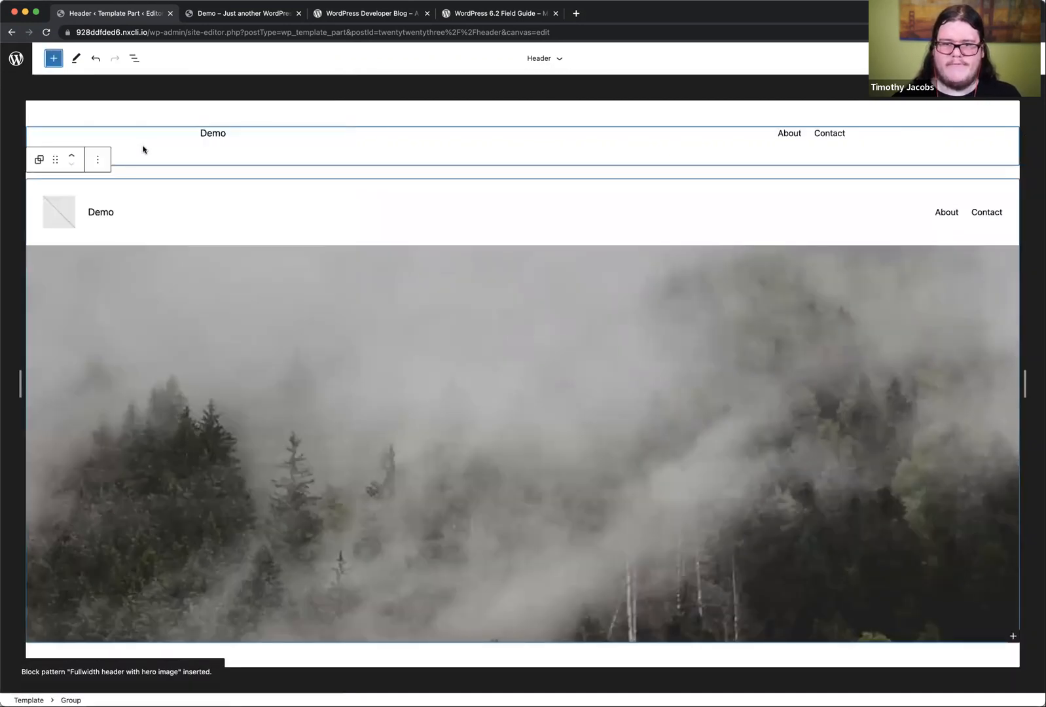
Step: Remove the original group containing the site title and navigation row from the Header template part
{"action": "left_click", "coordinate": [208, 135]}
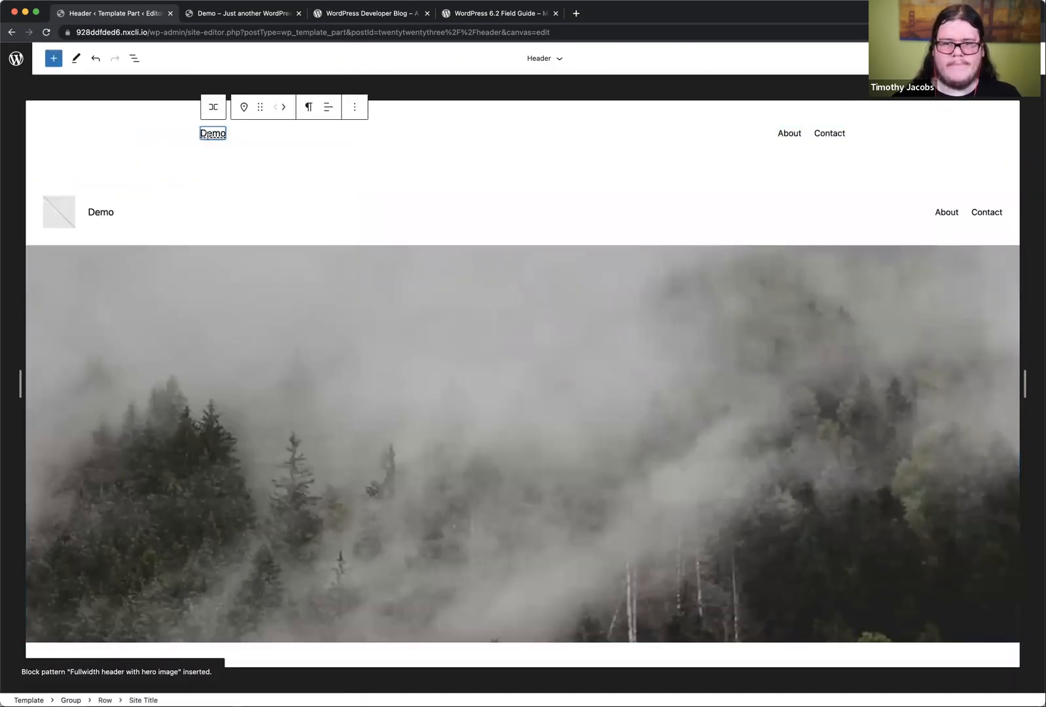
{"action": "left_click", "coordinate": [134, 58]}
{"action": "left_click", "coordinate": [59, 115]}
{"action": "left_click", "coordinate": [175, 115]}
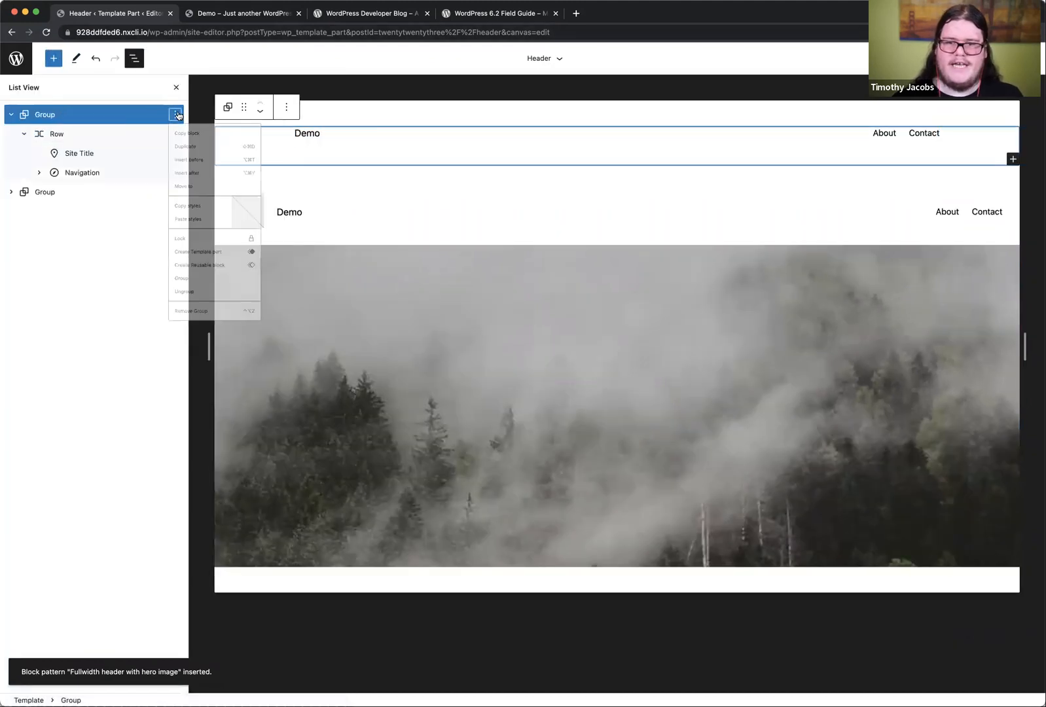
{"action": "left_click", "coordinate": [215, 402]}
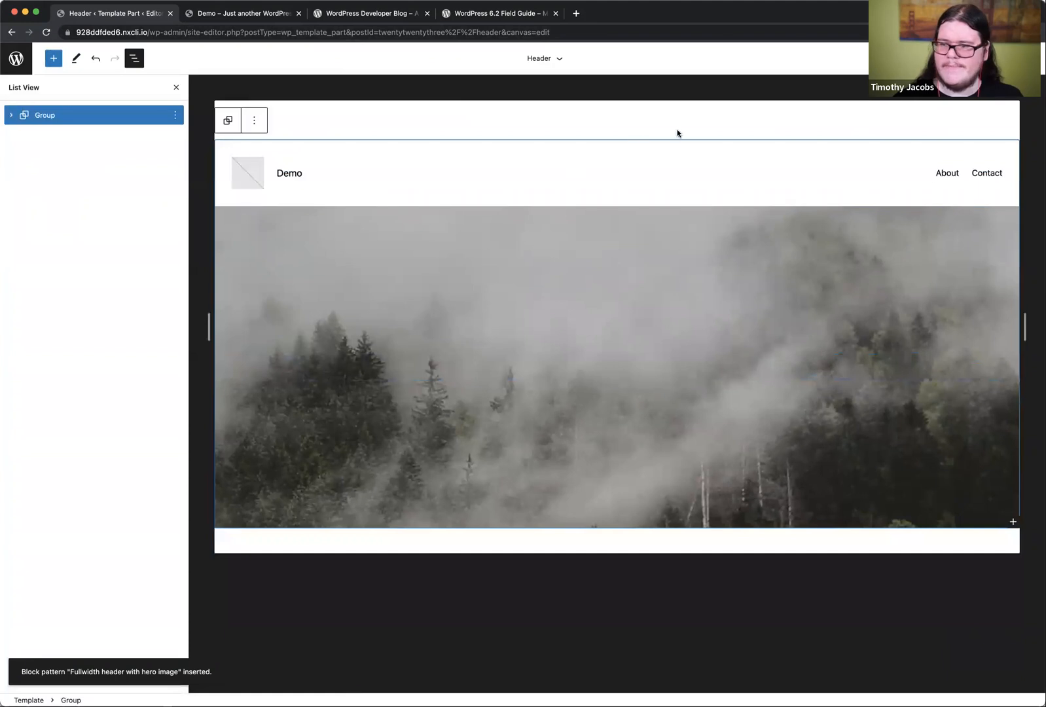
Step: Save the Header template part changes and go back to the Site Editor's Design overview
{"action": "left_click", "coordinate": [953, 59]}
{"action": "left_click", "coordinate": [934, 58]}
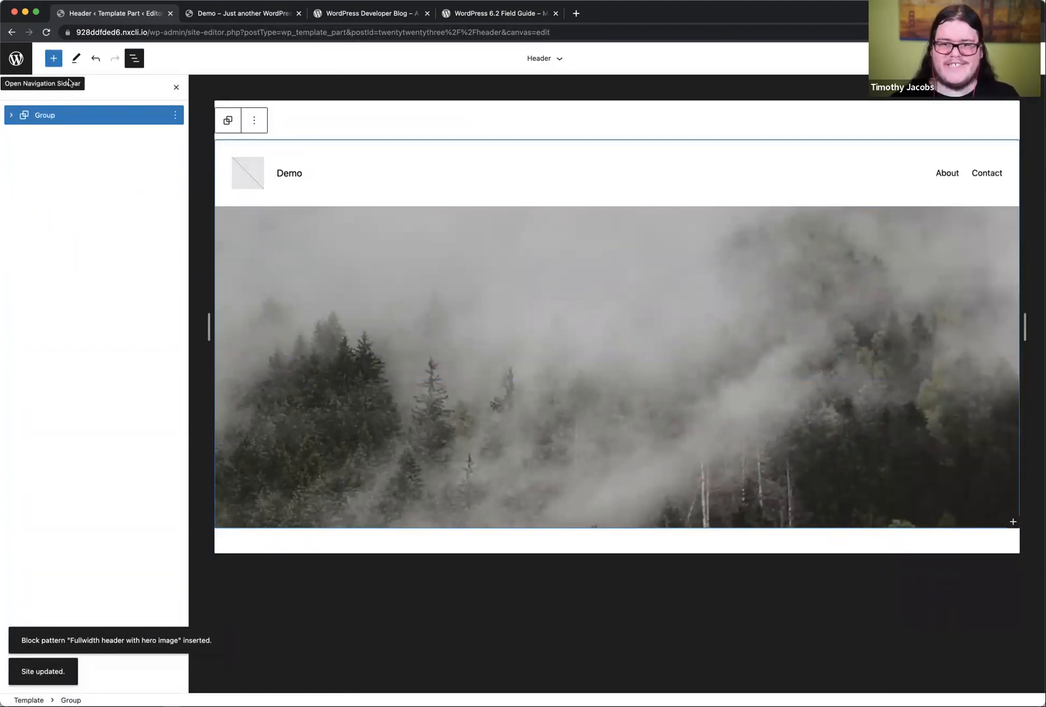
{"action": "left_click", "coordinate": [18, 60]}
{"action": "left_click", "coordinate": [16, 109]}
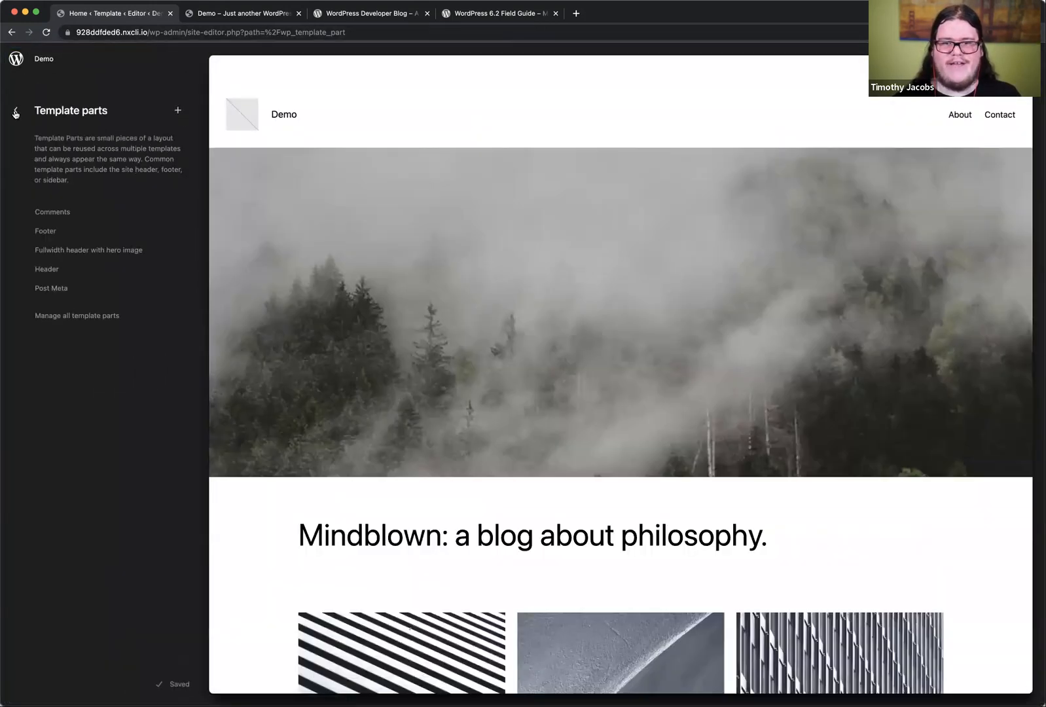
{"action": "left_click", "coordinate": [15, 110]}
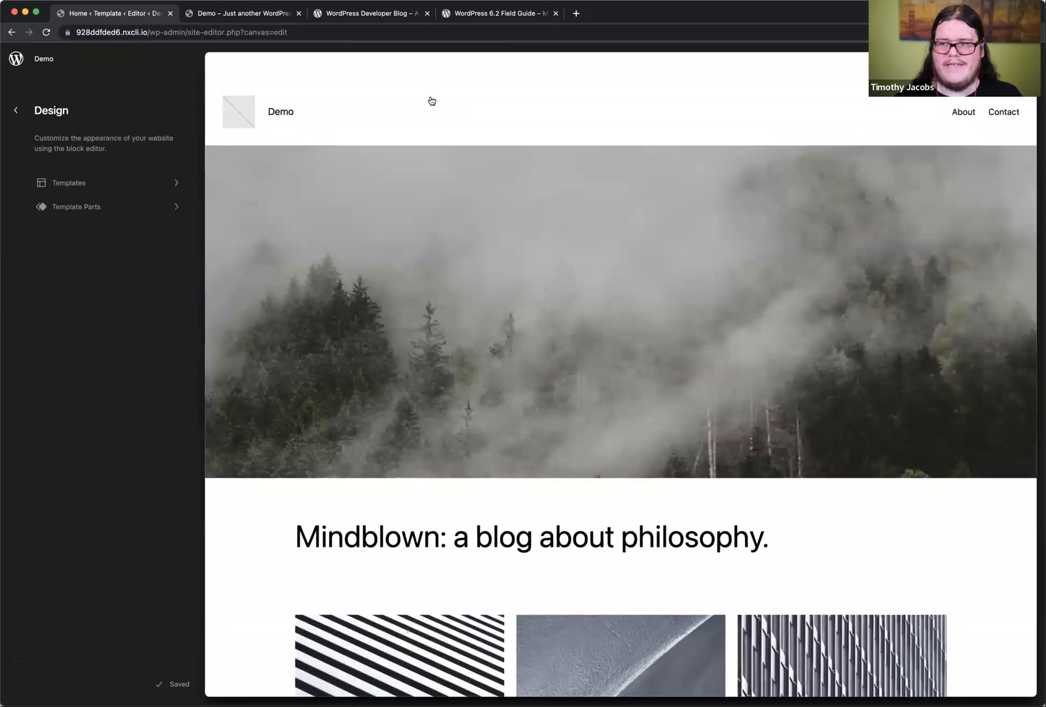
Step: Clear the Home template's customizations so it uses the theme-supplied version, and save the template
{"action": "left_click", "coordinate": [429, 100]}
{"action": "left_click", "coordinate": [159, 119]}
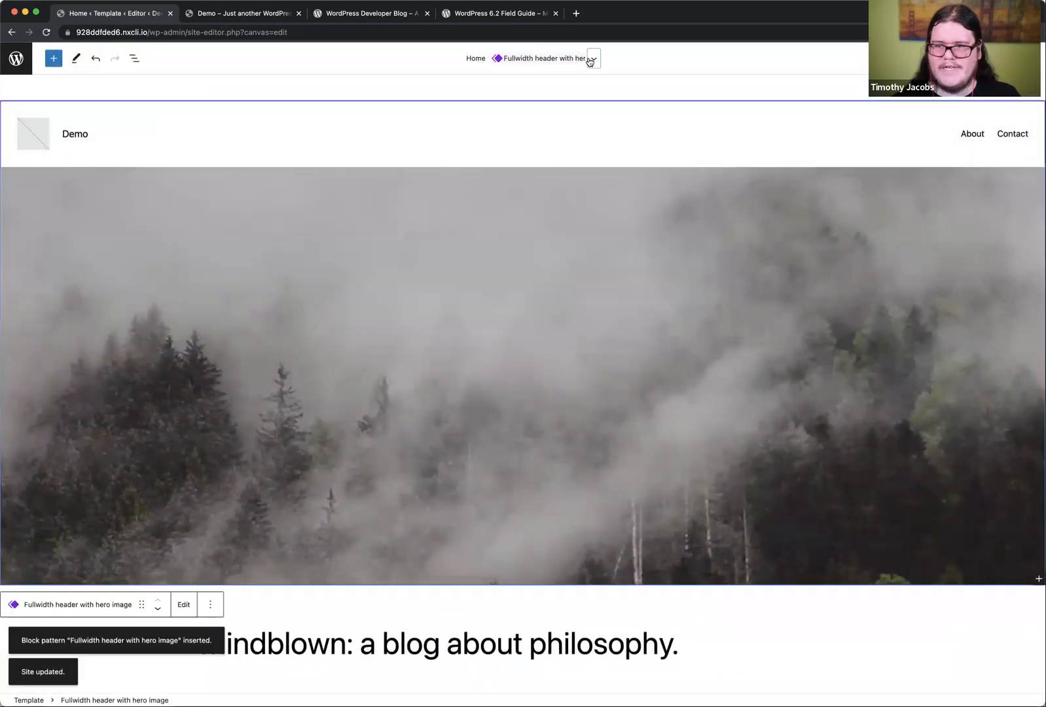
{"action": "left_click", "coordinate": [592, 60]}
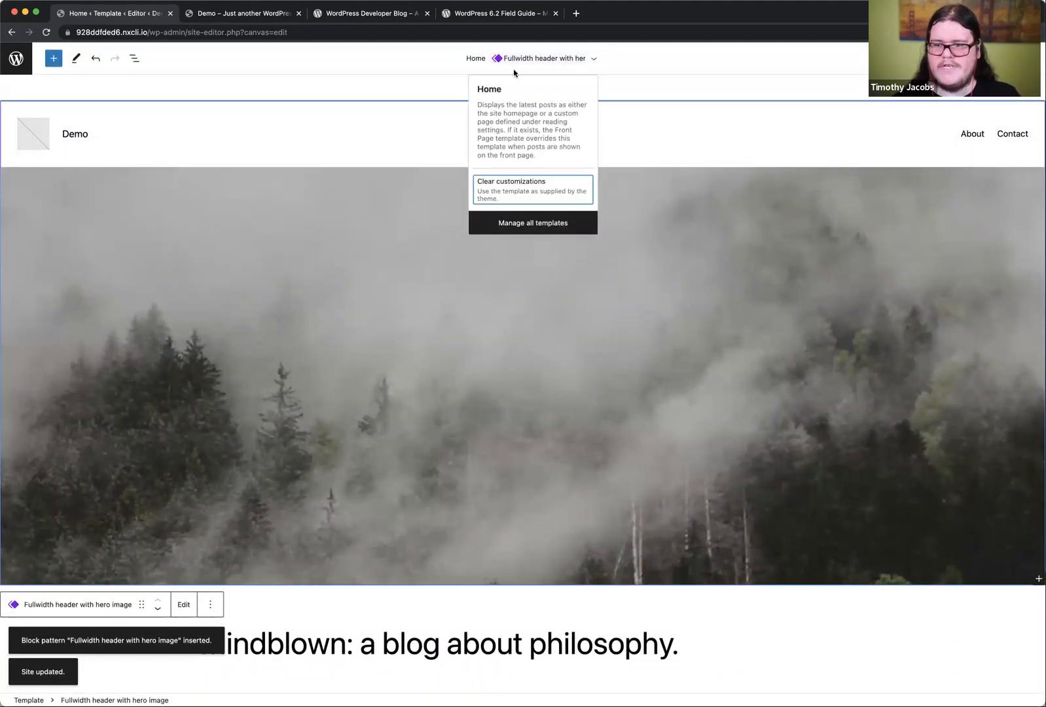
{"action": "left_click", "coordinate": [532, 196]}
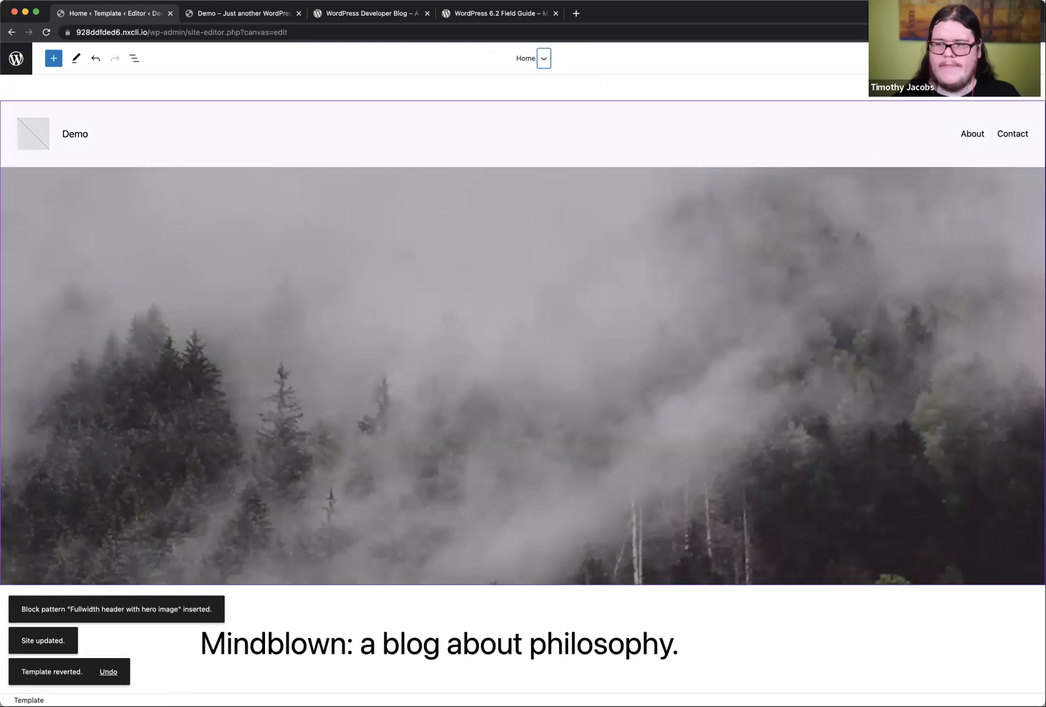
{"action": "left_click", "coordinate": [960, 59]}
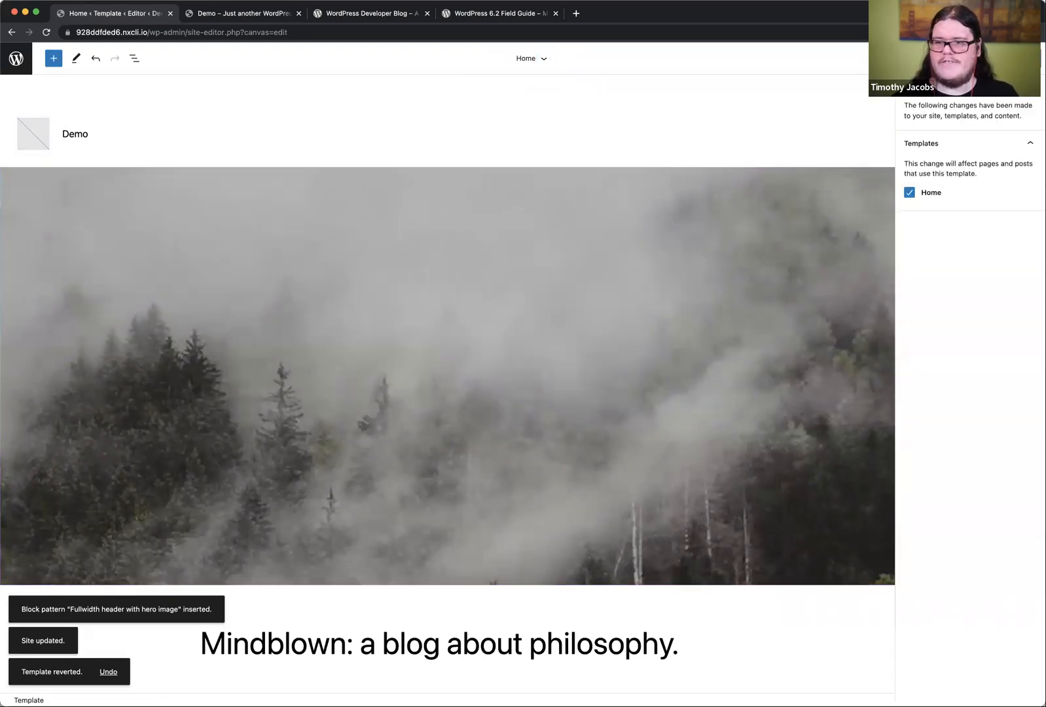
{"action": "left_click", "coordinate": [1011, 58]}
Step: Switch to the live Demo site and review the hero header and post grid on the home page
{"action": "left_click", "coordinate": [236, 13]}
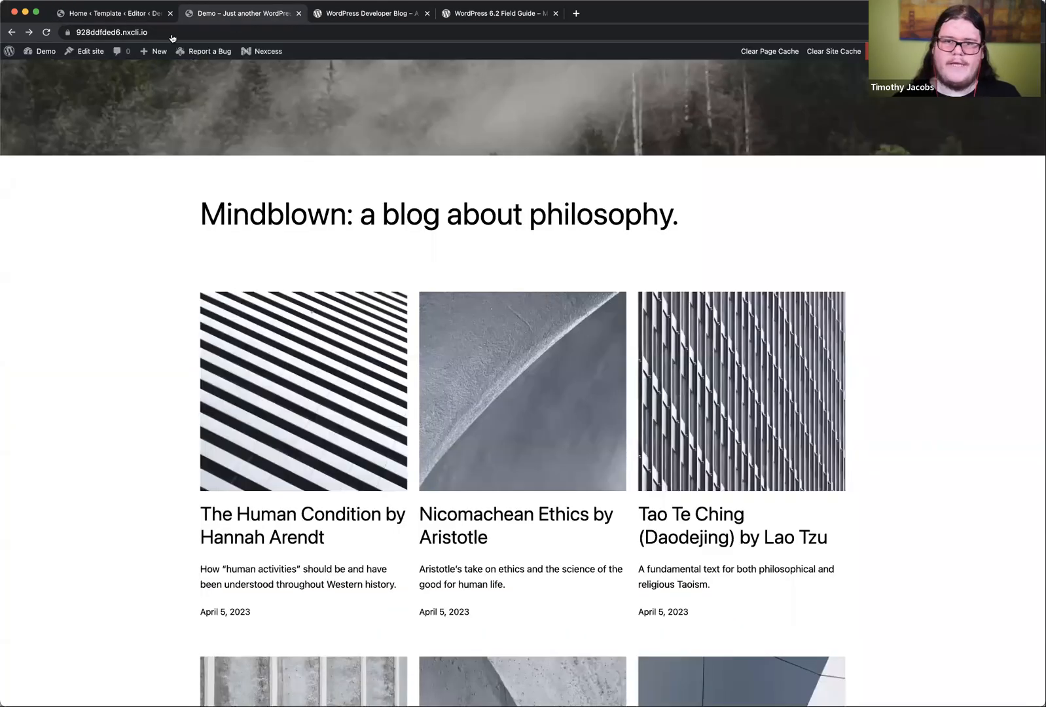
{"action": "scroll", "coordinate": [210, 278], "scroll_direction": "up", "scroll_amount": 6}
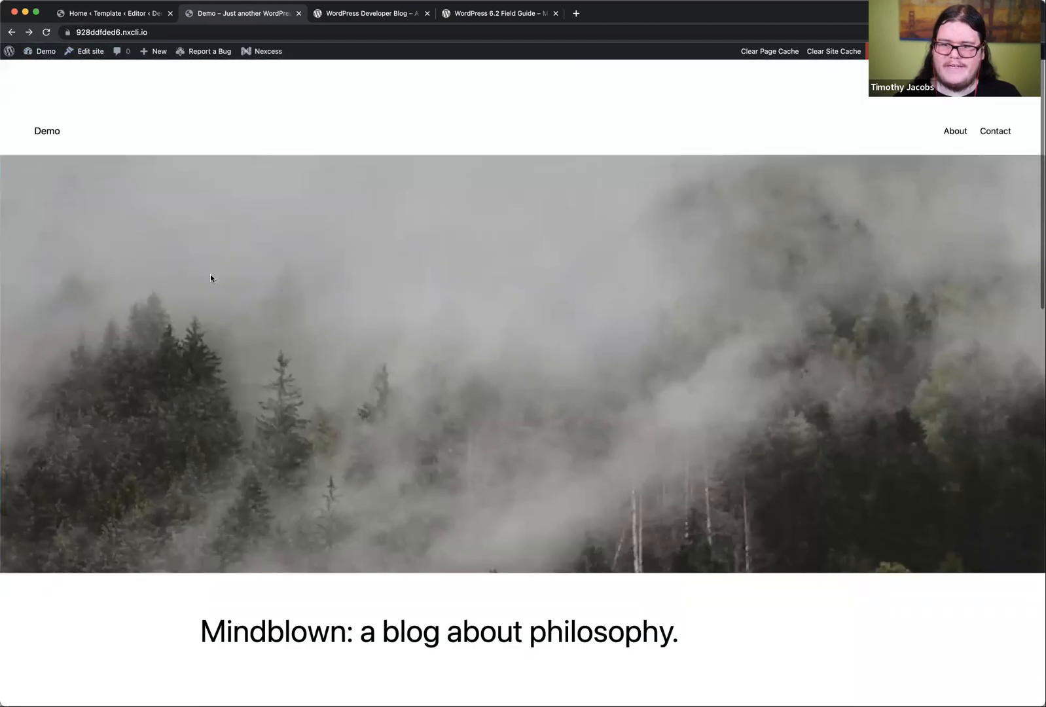
{"action": "scroll", "coordinate": [210, 277], "scroll_direction": "down", "scroll_amount": 1}
{"action": "scroll", "coordinate": [691, 371], "scroll_direction": "down", "scroll_amount": 4}
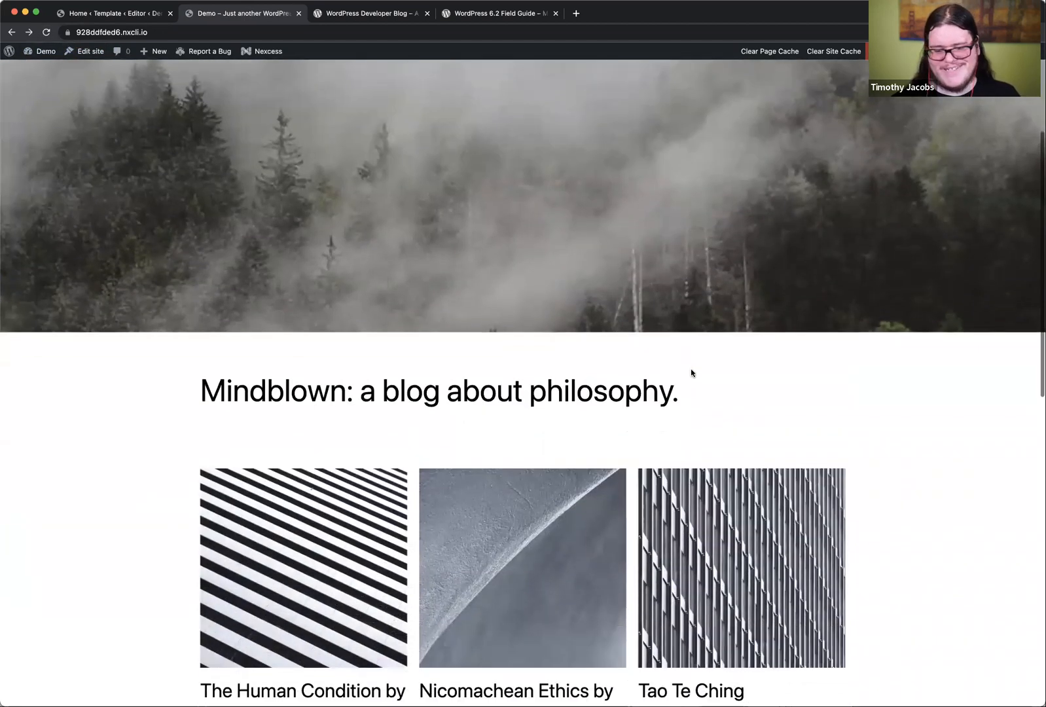
{"action": "scroll", "coordinate": [691, 372], "scroll_direction": "down", "scroll_amount": 1}
Step: View the post "The Human Condition by Hannah Arendt" to check its header and content, and return to the home page
{"action": "left_click", "coordinate": [318, 548]}
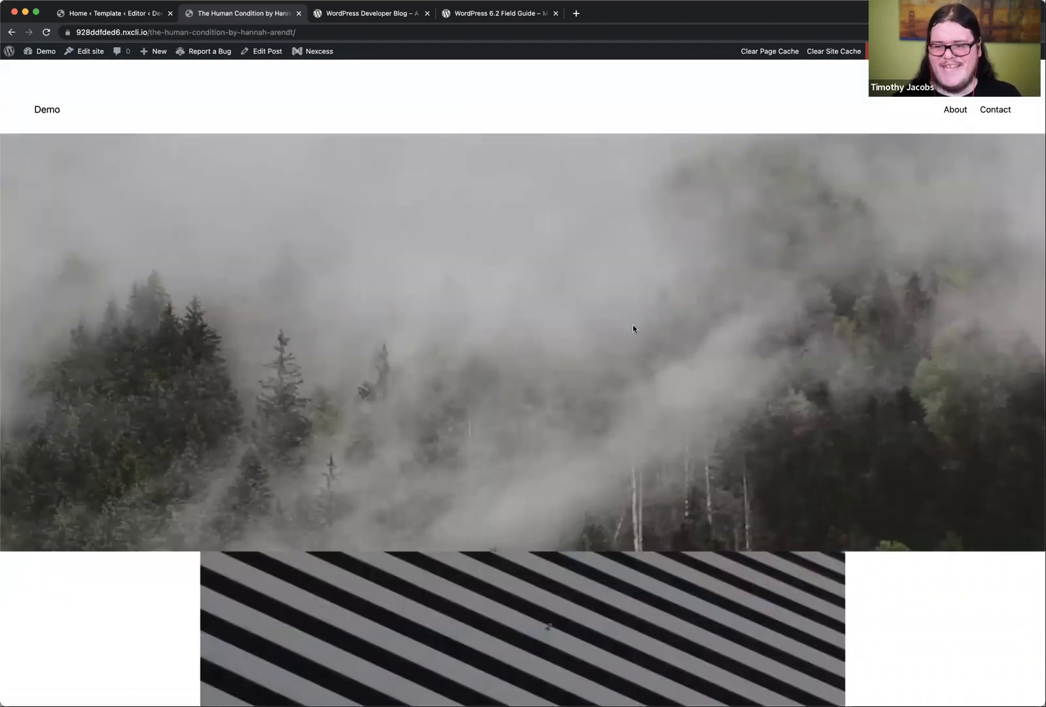
{"action": "scroll", "coordinate": [499, 503], "scroll_direction": "down", "scroll_amount": 12}
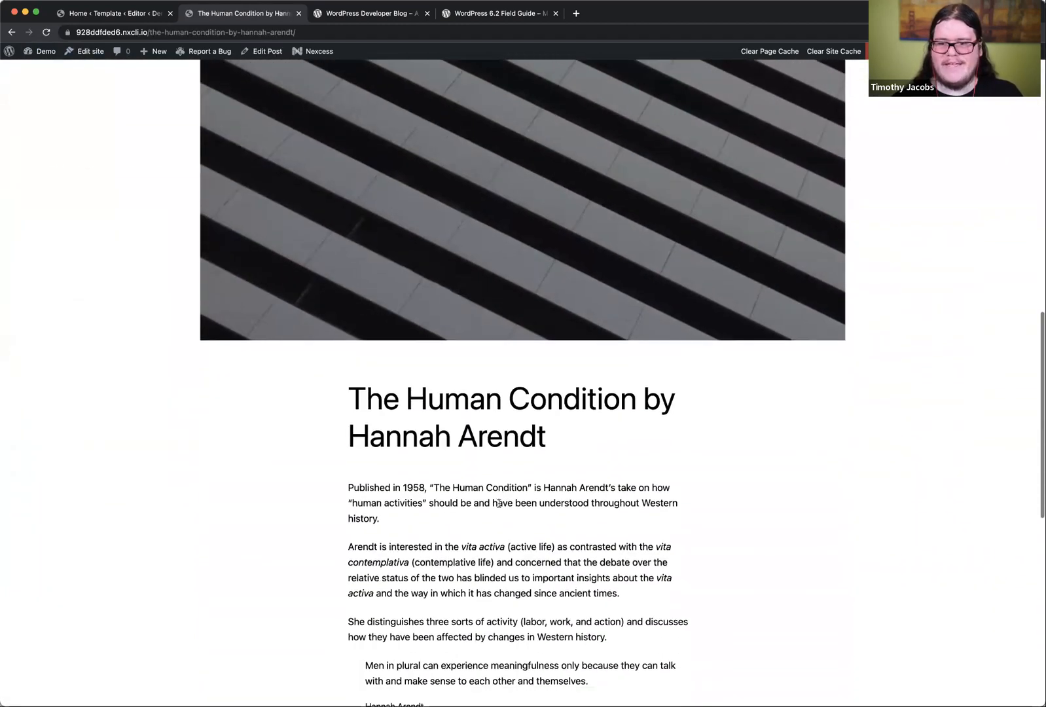
{"action": "scroll", "coordinate": [499, 503], "scroll_direction": "up", "scroll_amount": 5}
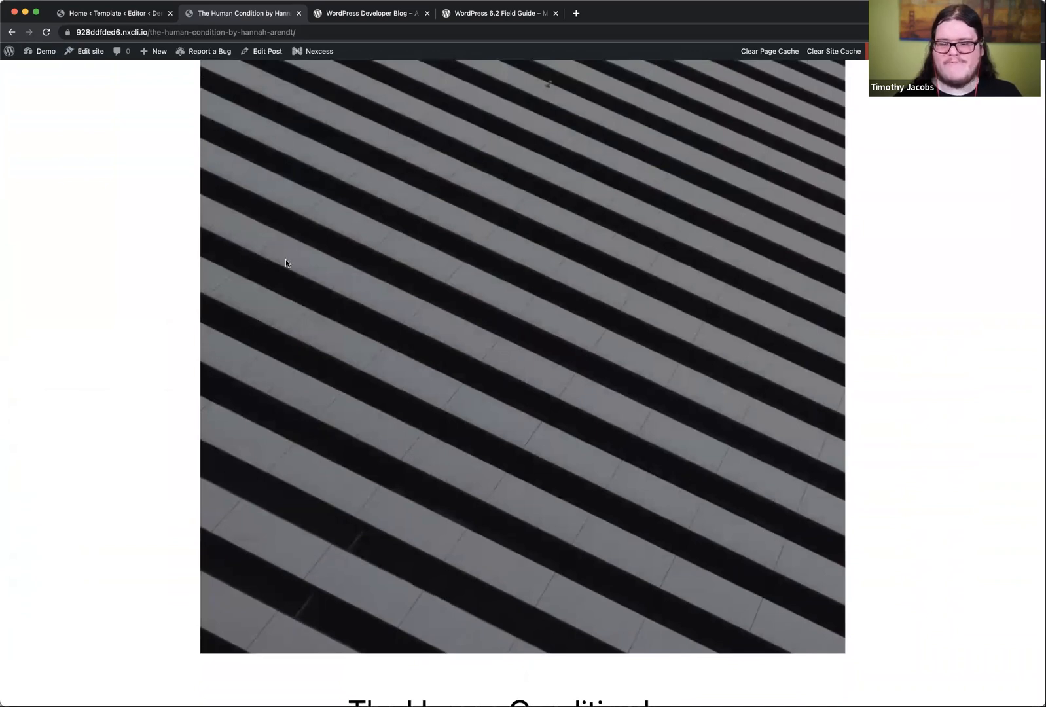
{"action": "scroll", "coordinate": [286, 261], "scroll_direction": "down", "scroll_amount": 10}
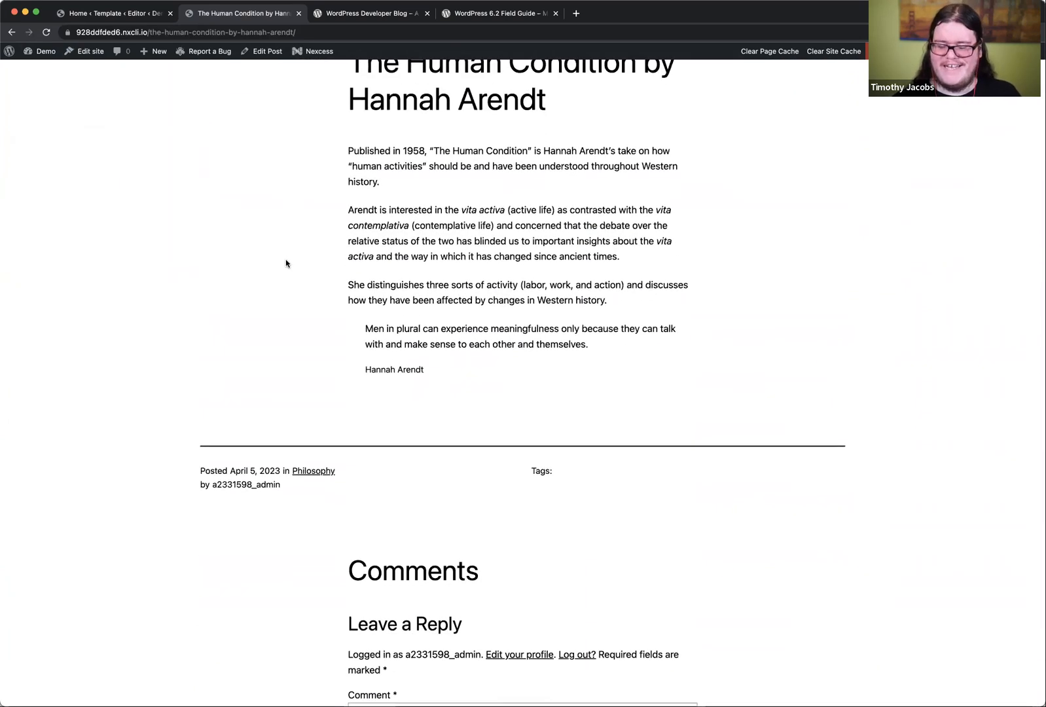
{"action": "scroll", "coordinate": [286, 261], "scroll_direction": "down", "scroll_amount": 4}
{"action": "scroll", "coordinate": [285, 261], "scroll_direction": "up", "scroll_amount": 18}
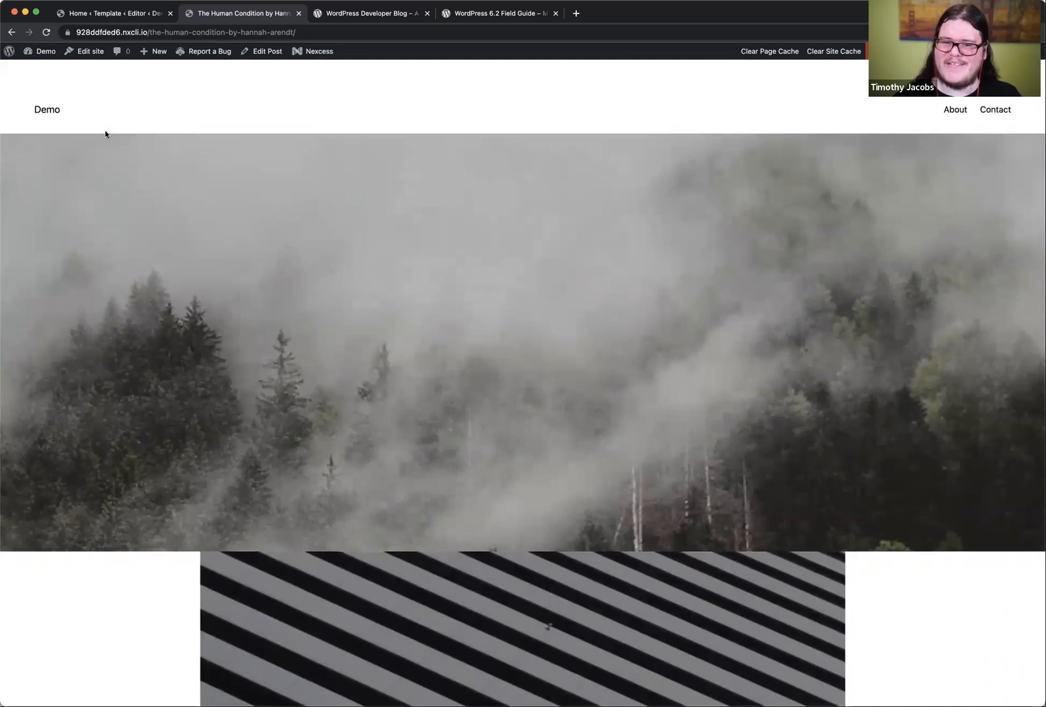
{"action": "left_click", "coordinate": [46, 109]}
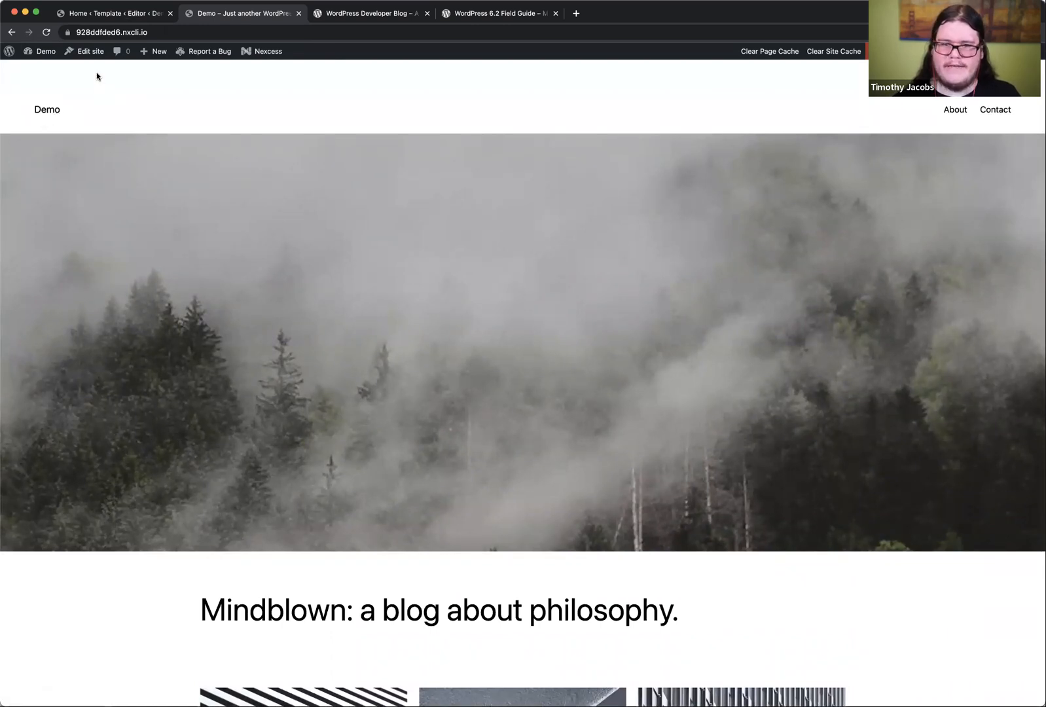
Step: Return to the Site Editor, set the site-wide layout's top padding to 0 px in Styles, and save
{"action": "left_click", "coordinate": [108, 15]}
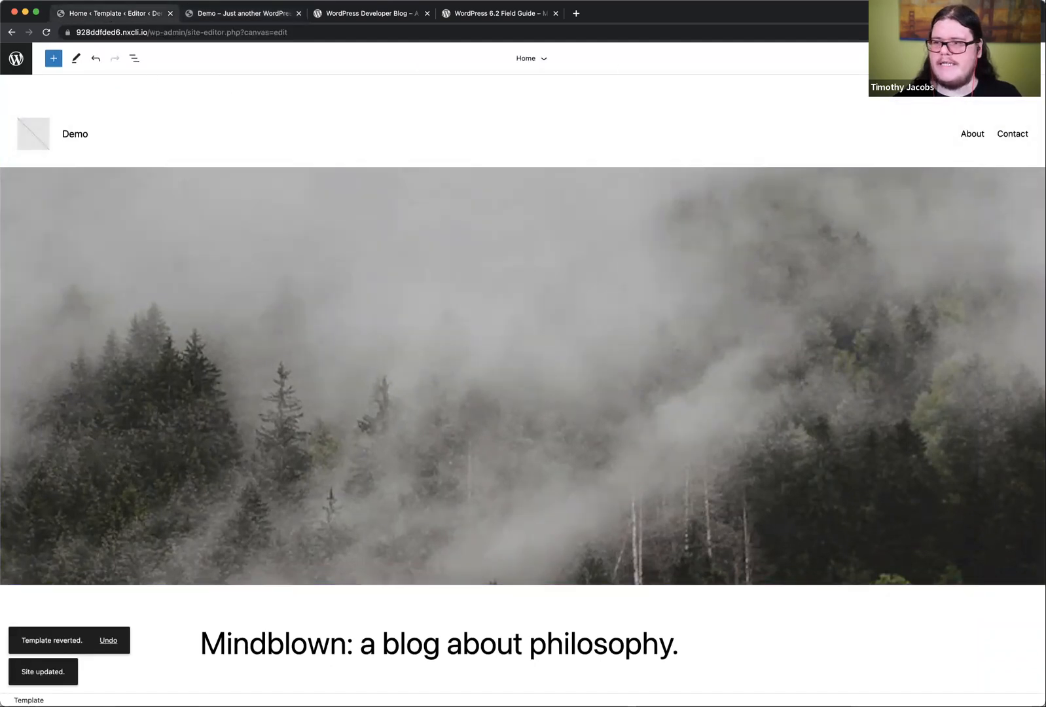
{"action": "left_click", "coordinate": [1009, 58]}
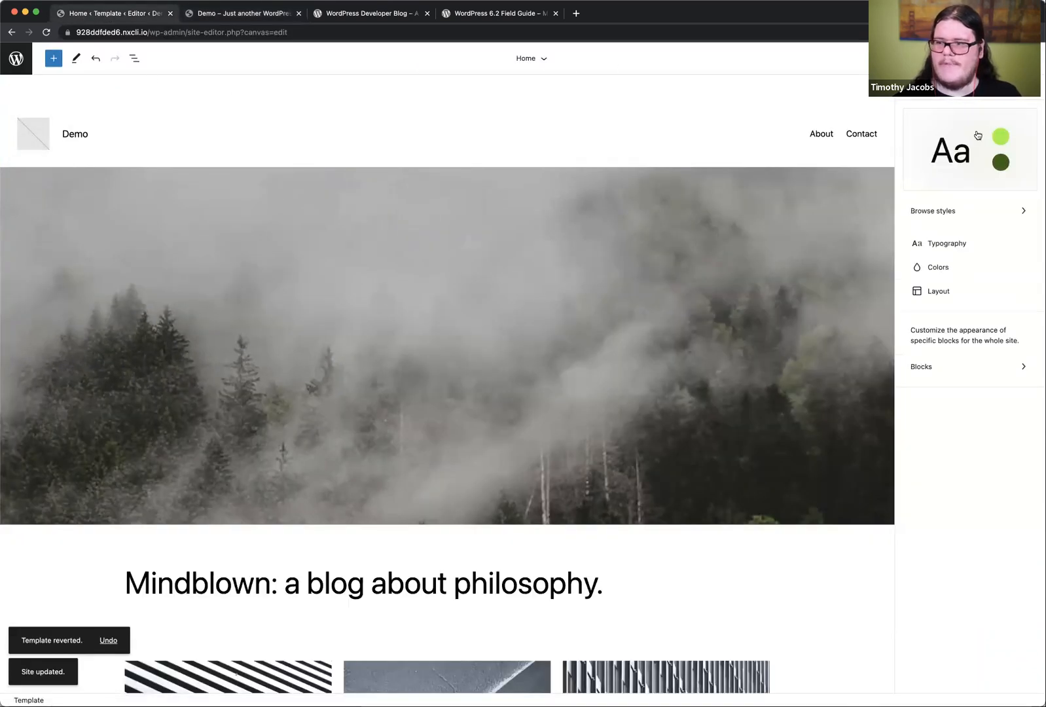
{"action": "left_click", "coordinate": [948, 289]}
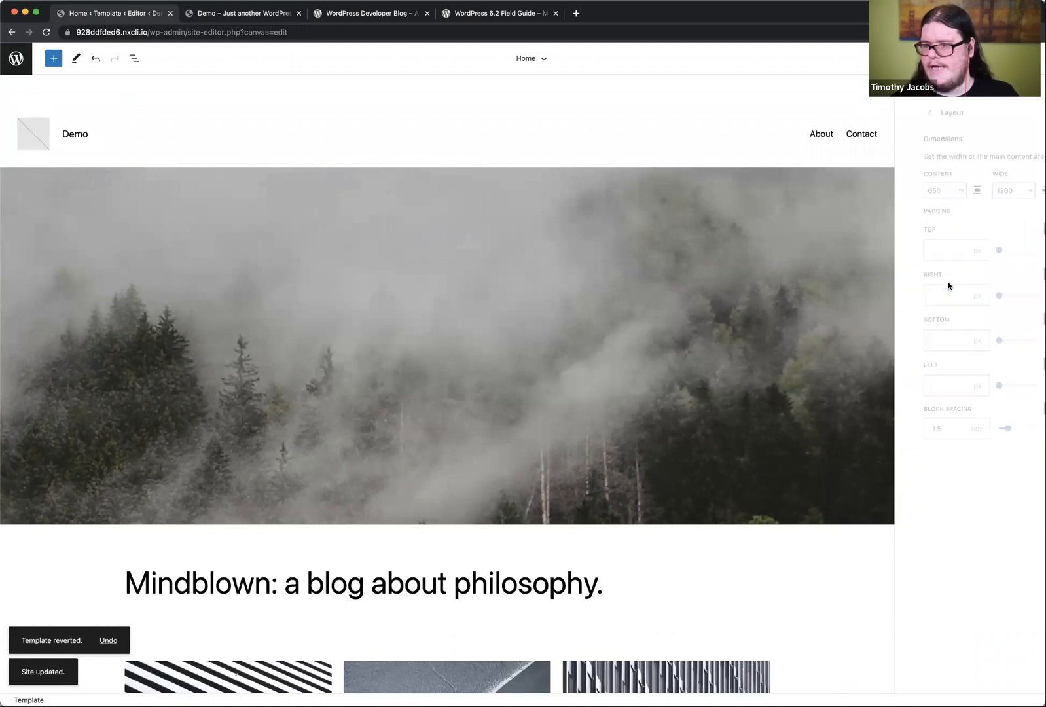
{"action": "left_click", "coordinate": [938, 249]}
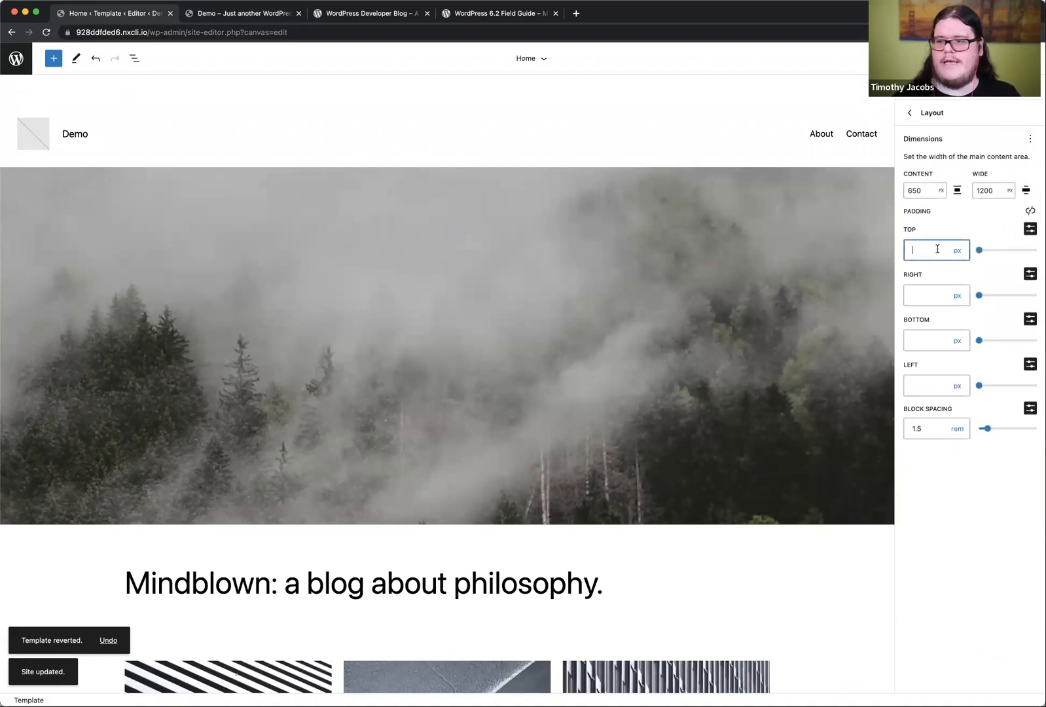
{"action": "type", "text": "0"}
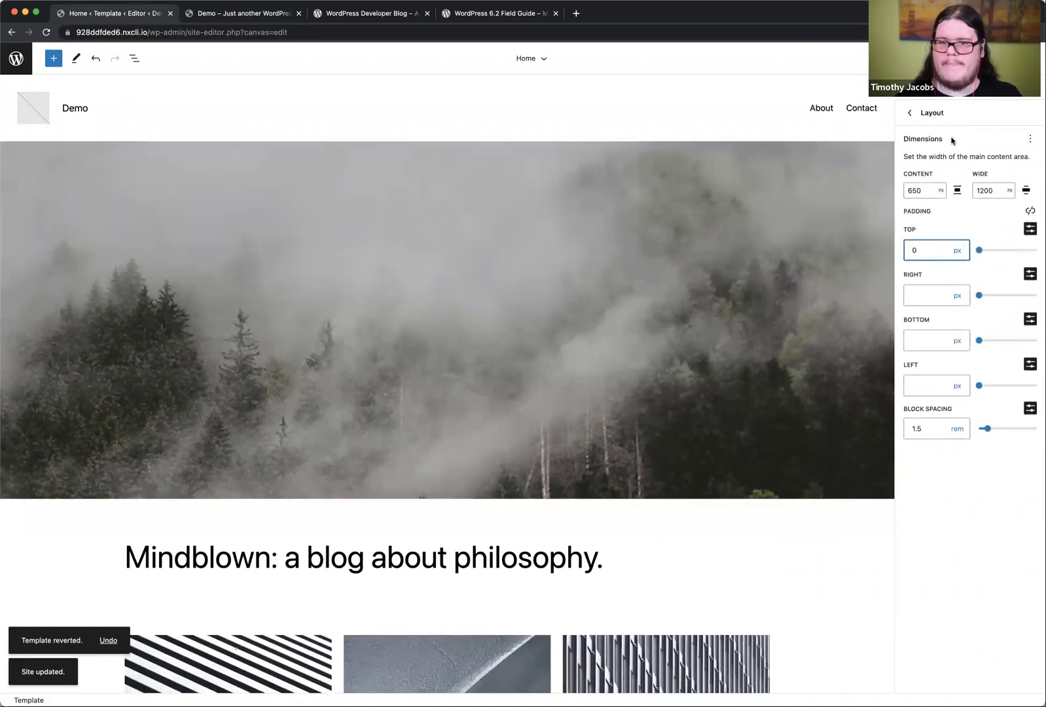
{"action": "left_click", "coordinate": [961, 58]}
{"action": "left_click", "coordinate": [933, 58]}
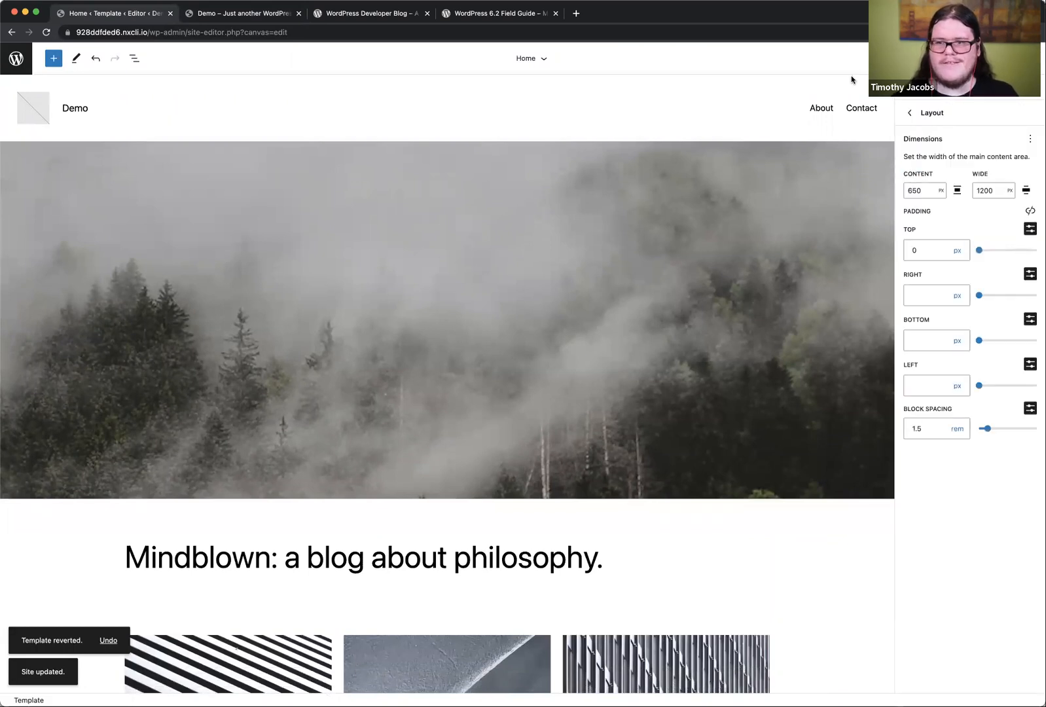
Step: Reload the live Demo home page and check the spacing above the header
{"action": "left_click", "coordinate": [252, 14]}
{"action": "left_click", "coordinate": [46, 32]}
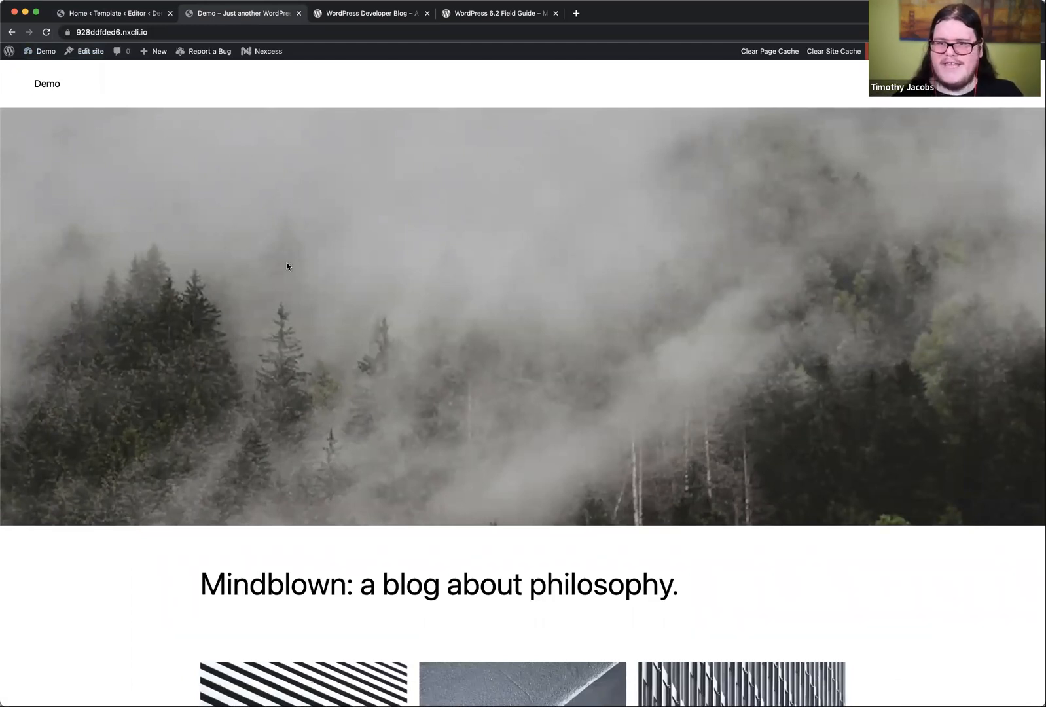
{"action": "scroll", "coordinate": [287, 263], "scroll_direction": "down", "scroll_amount": 5}
{"action": "scroll", "coordinate": [229, 164], "scroll_direction": "up", "scroll_amount": 5}
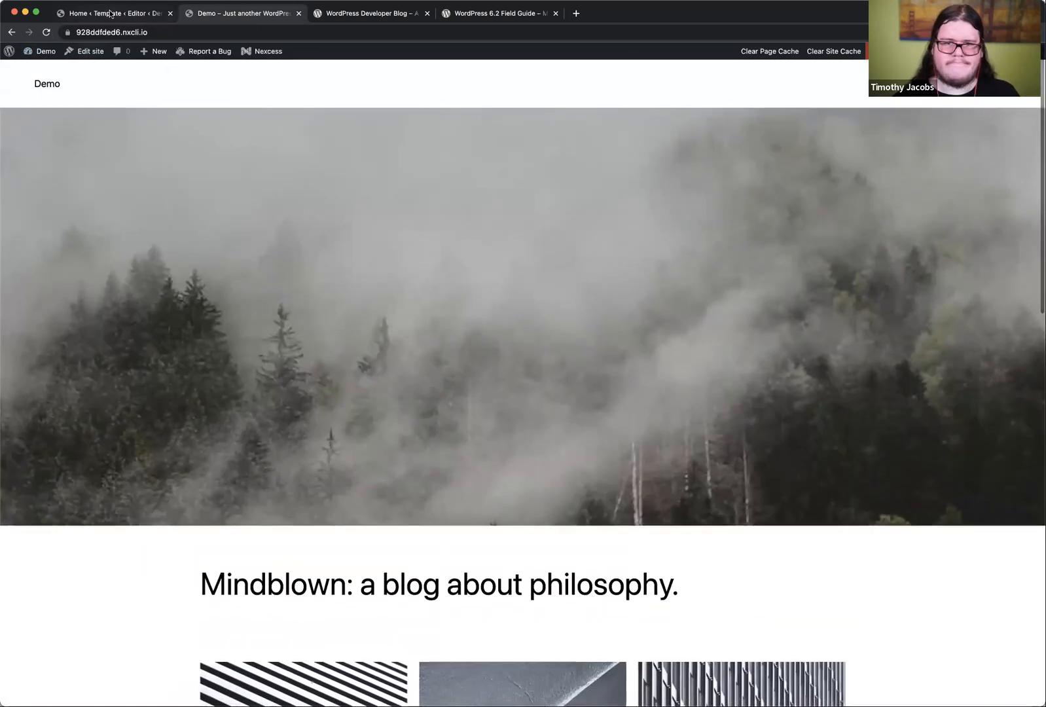
Step: Return to the Site Editor and convert the header navigation's Page List block into a manually editable menu
{"action": "left_click", "coordinate": [110, 13]}
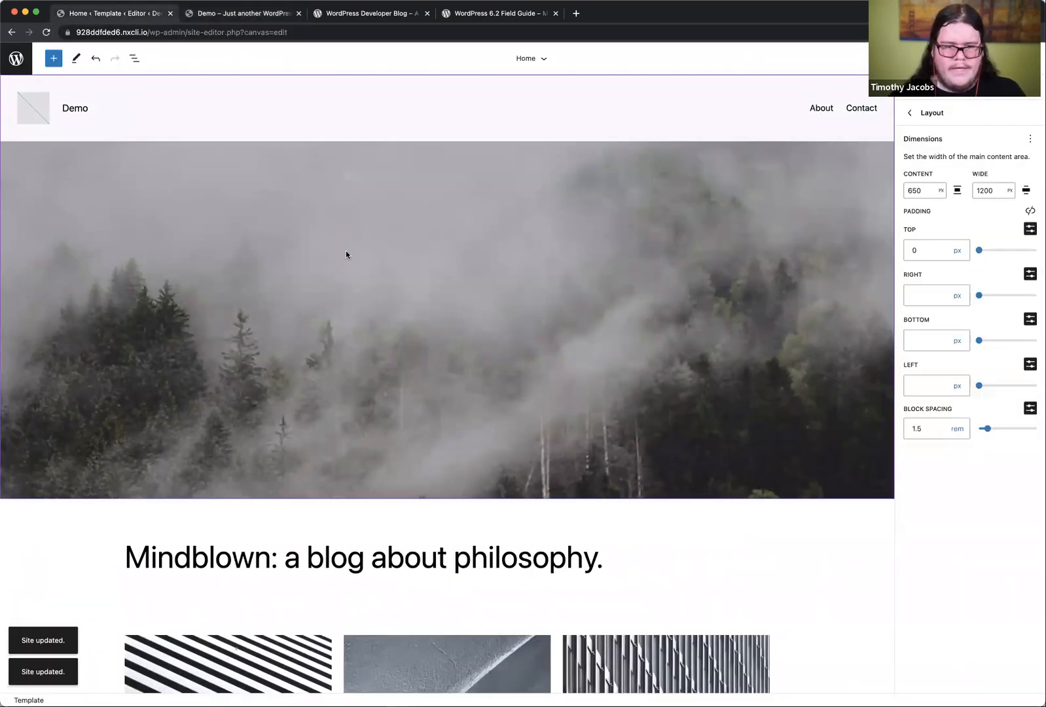
{"action": "left_click", "coordinate": [521, 110]}
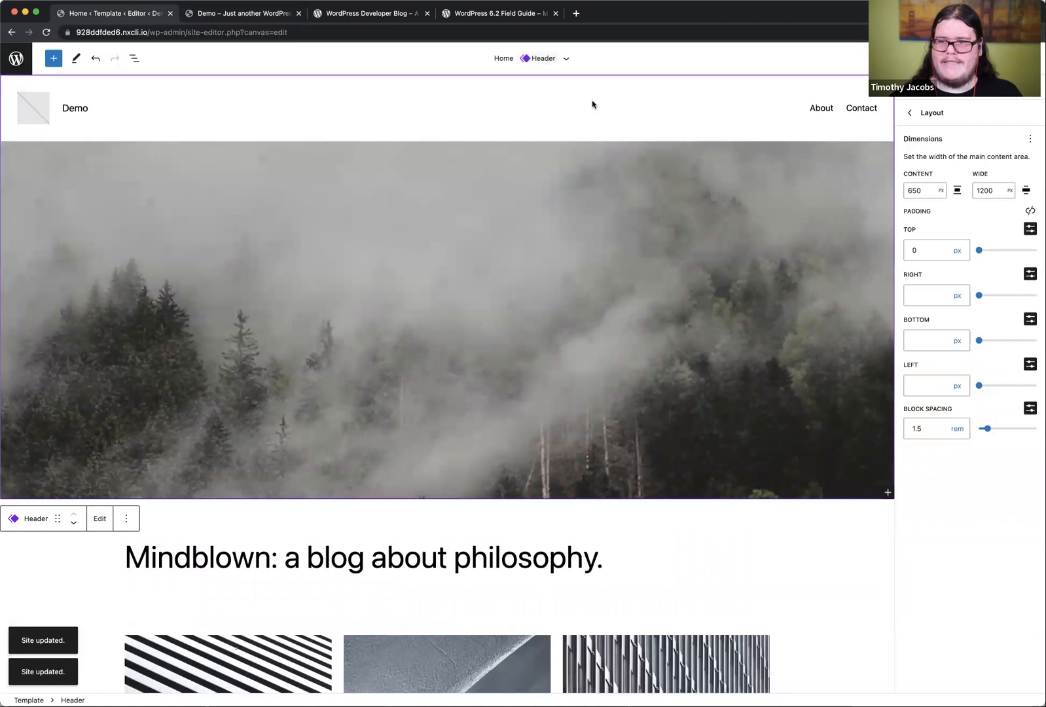
{"action": "left_click", "coordinate": [849, 114]}
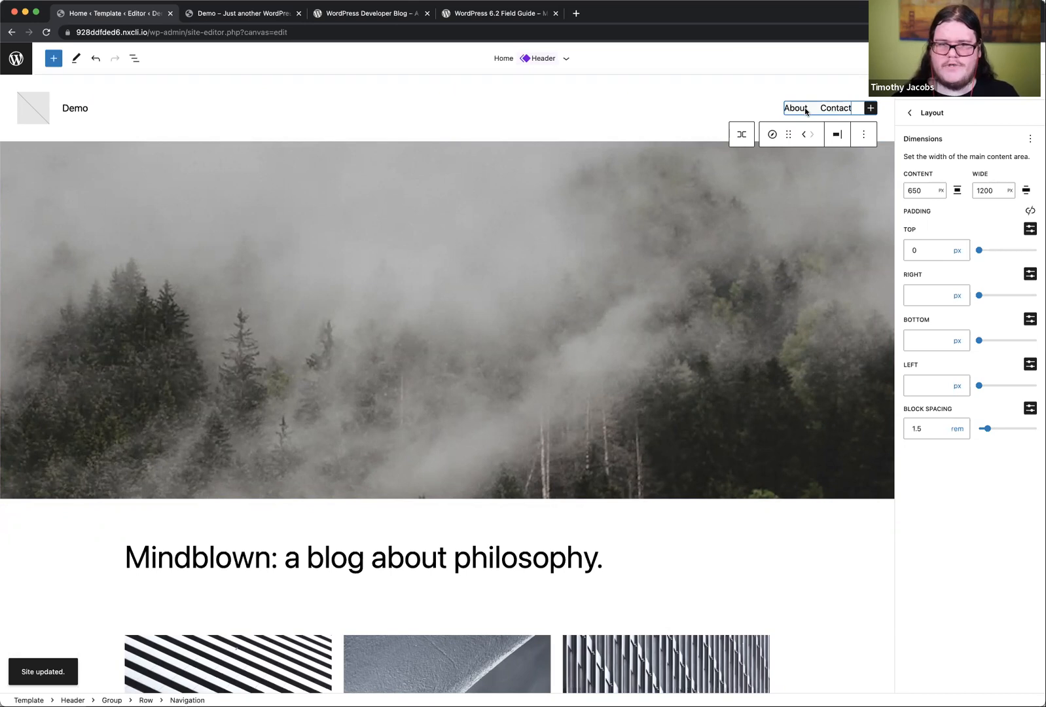
{"action": "left_click", "coordinate": [806, 110]}
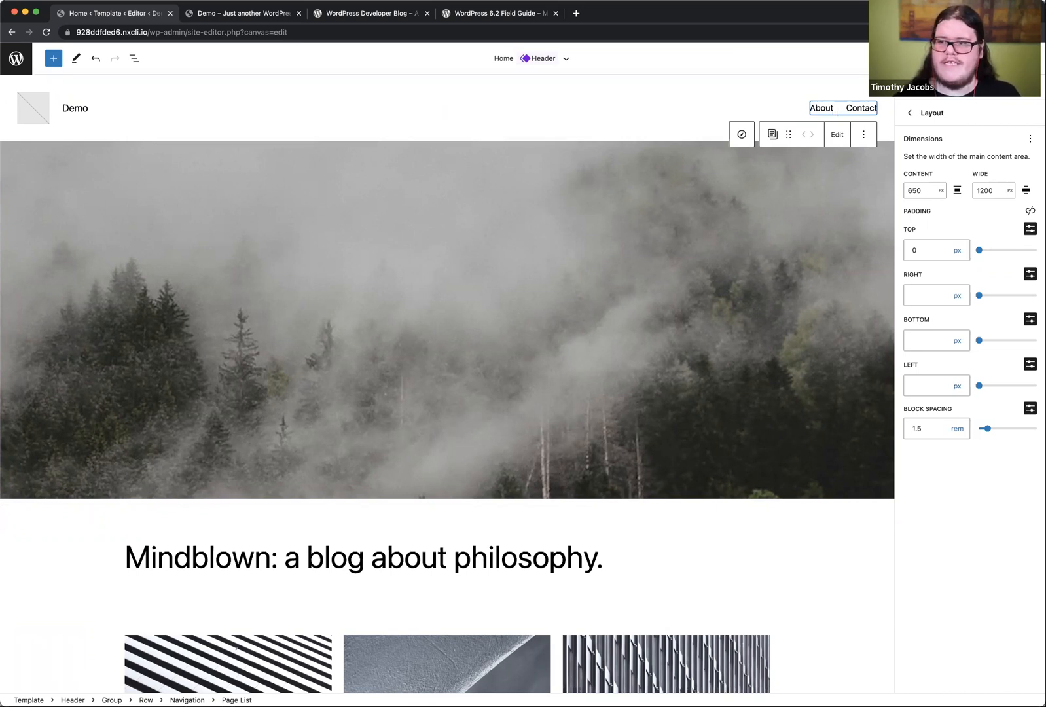
{"action": "left_click", "coordinate": [988, 58]}
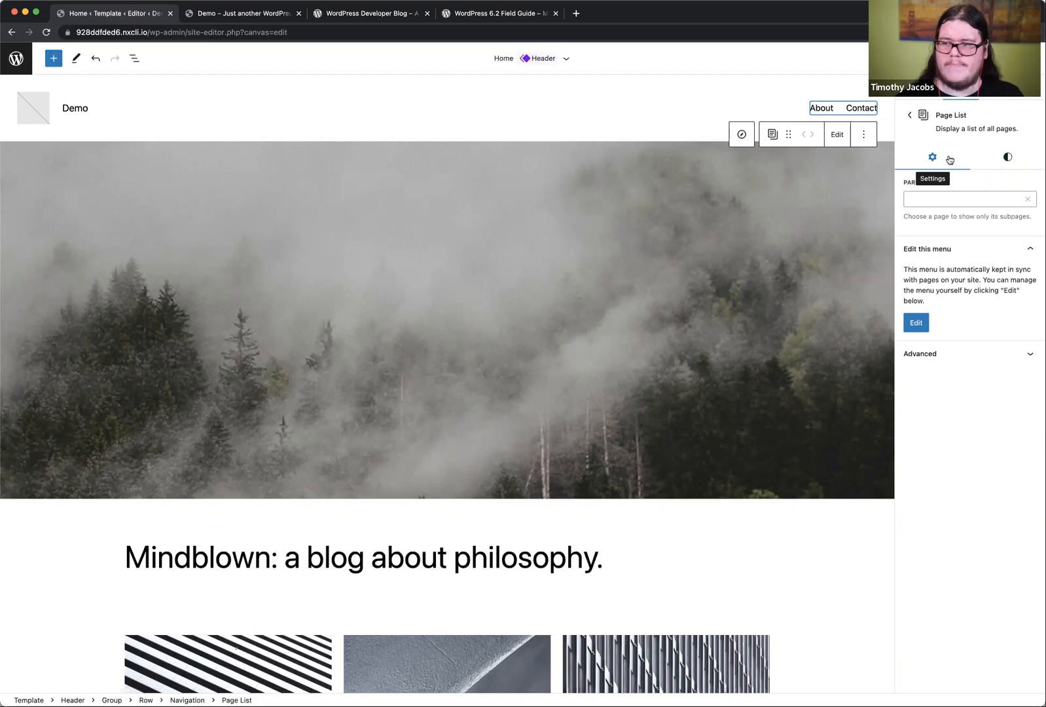
{"action": "left_click", "coordinate": [1006, 158]}
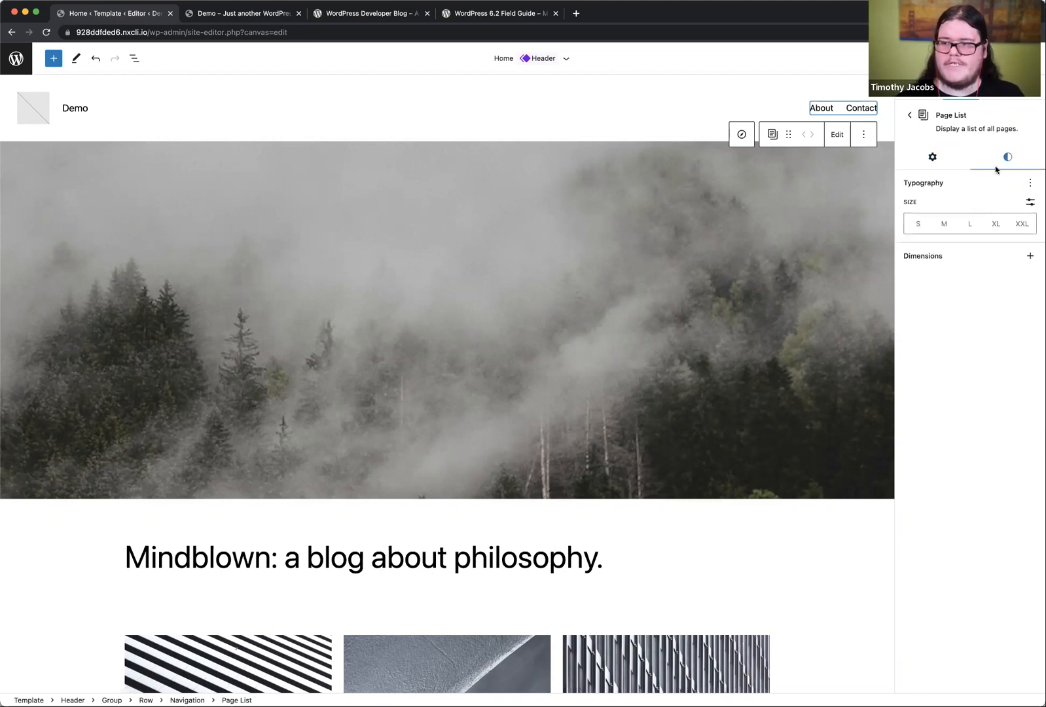
{"action": "left_click", "coordinate": [934, 159]}
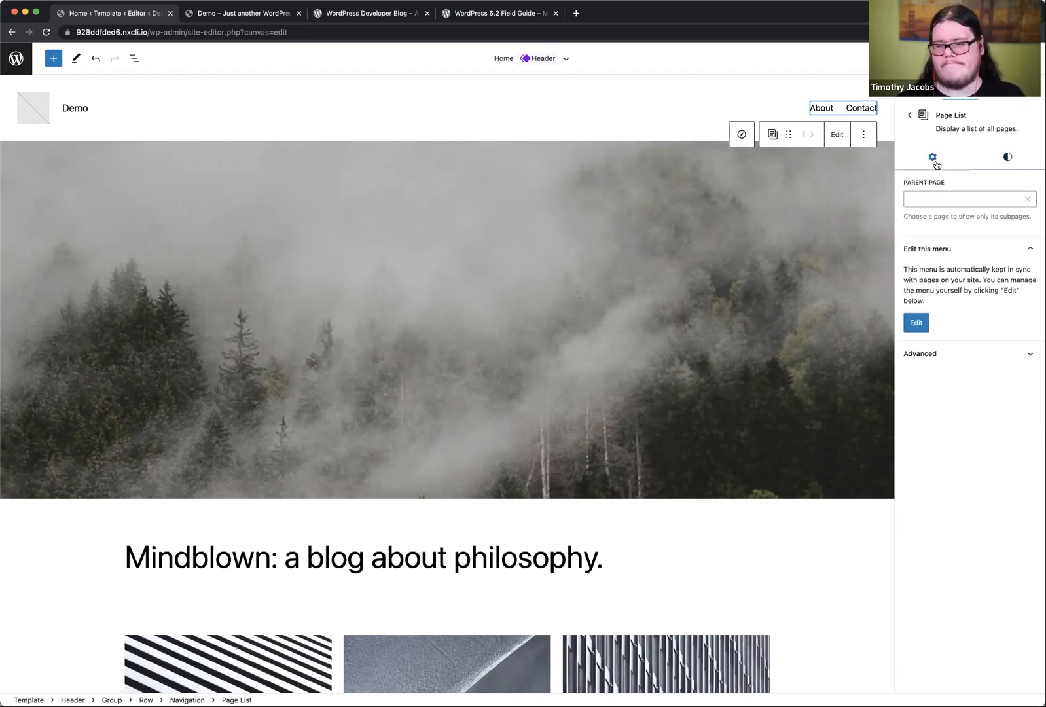
{"action": "left_click", "coordinate": [917, 324]}
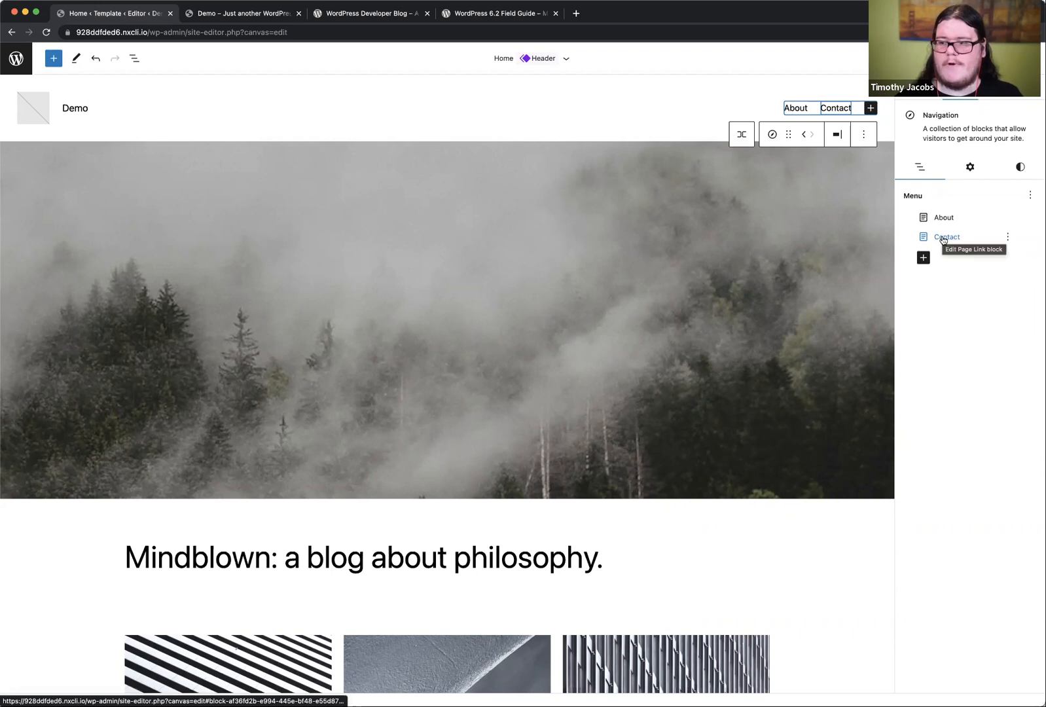
Step: Add a Post Link to "The Human Condition by Hannah Arendt" at the end of the header navigation menu
{"action": "left_click", "coordinate": [924, 258]}
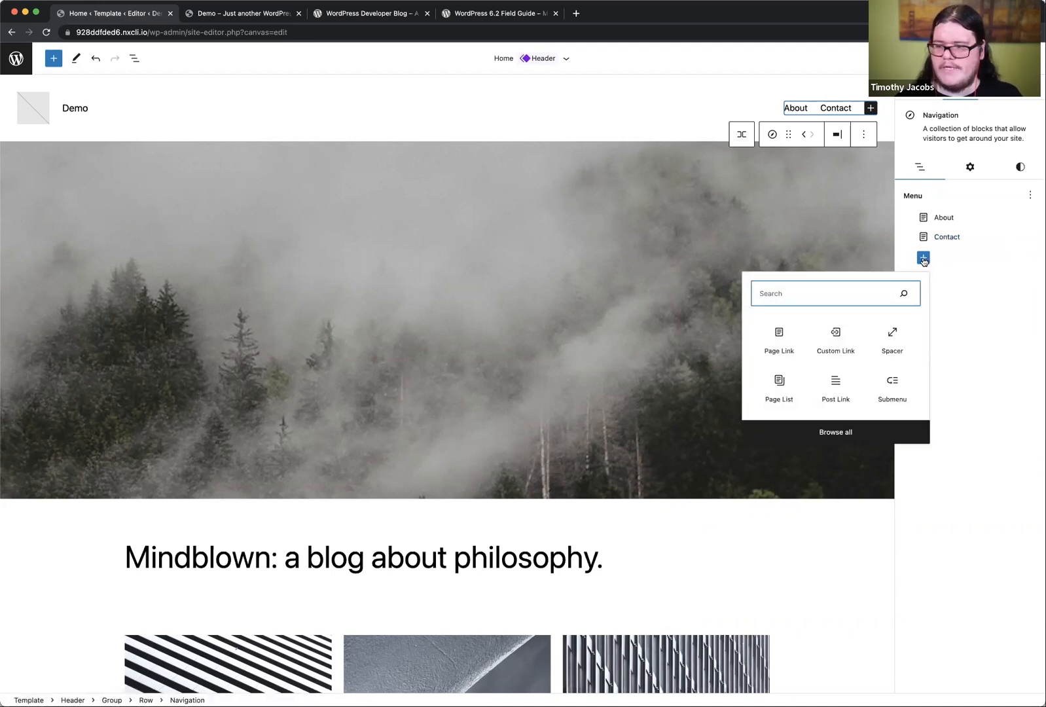
{"action": "left_click", "coordinate": [835, 382]}
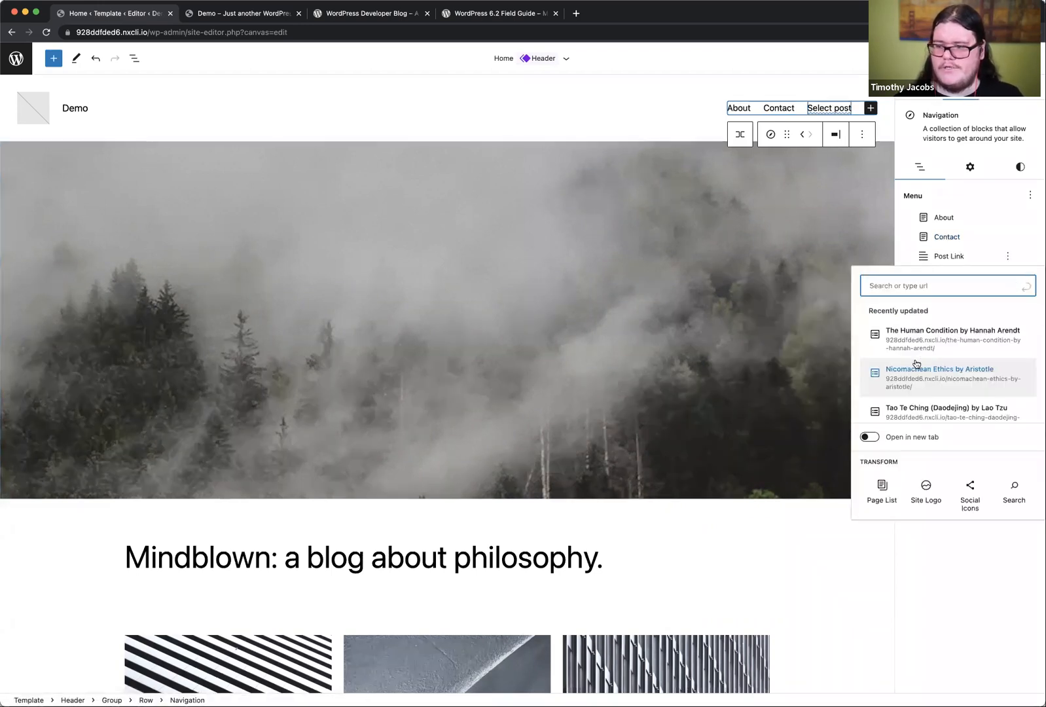
{"action": "left_click", "coordinate": [946, 341]}
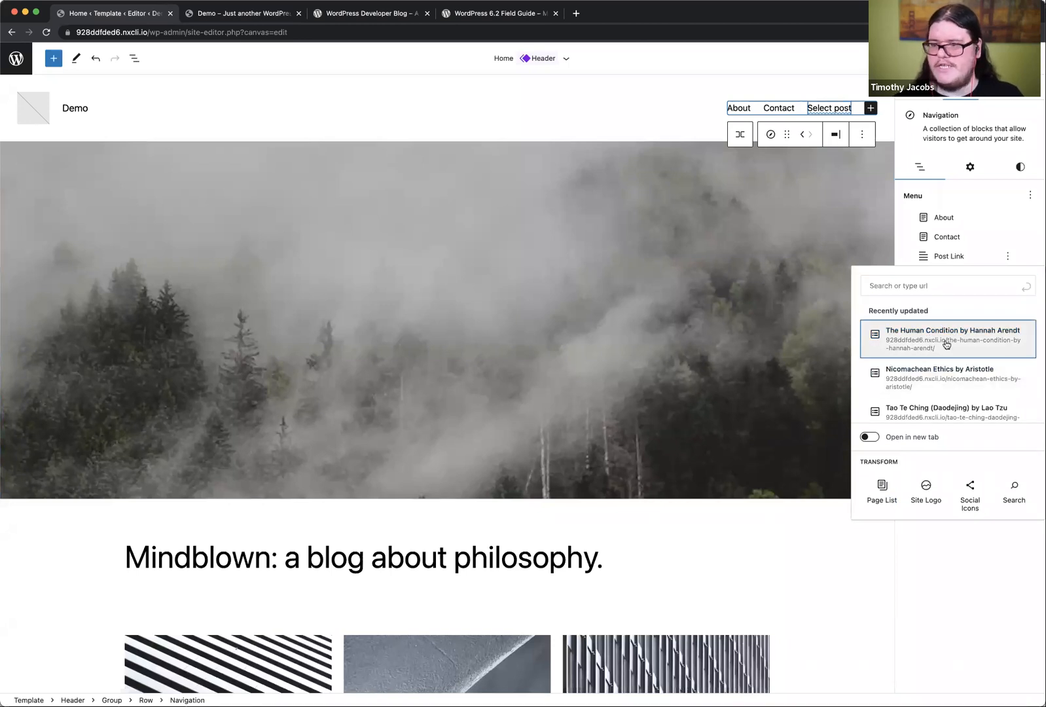
Step: Shorten the label of the Post Link at the end of the header navigation menu to "The Human Condition"
{"action": "left_click", "coordinate": [960, 259]}
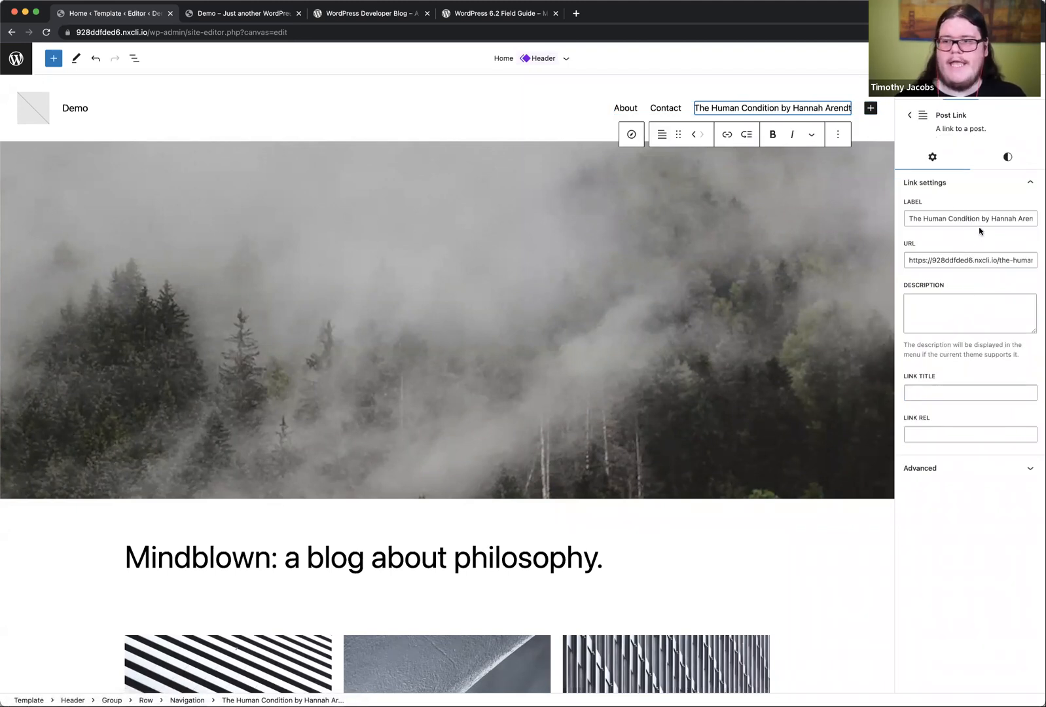
{"action": "left_click", "coordinate": [952, 220]}
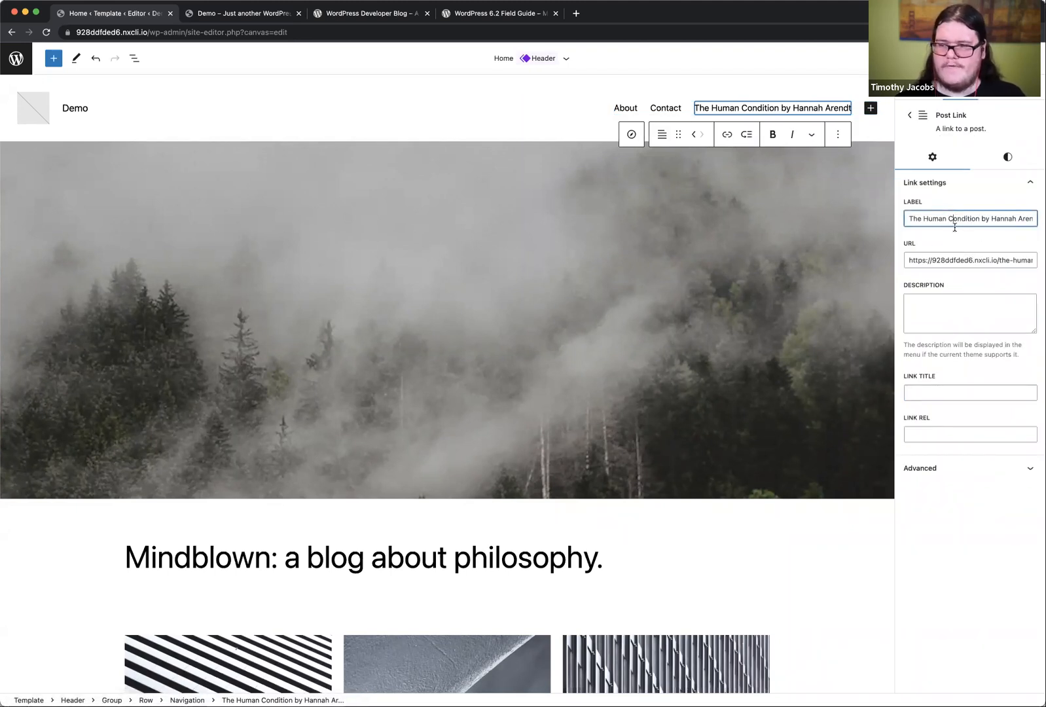
{"action": "key", "text": "super+a"}
{"action": "type", "text": "The HUm"}
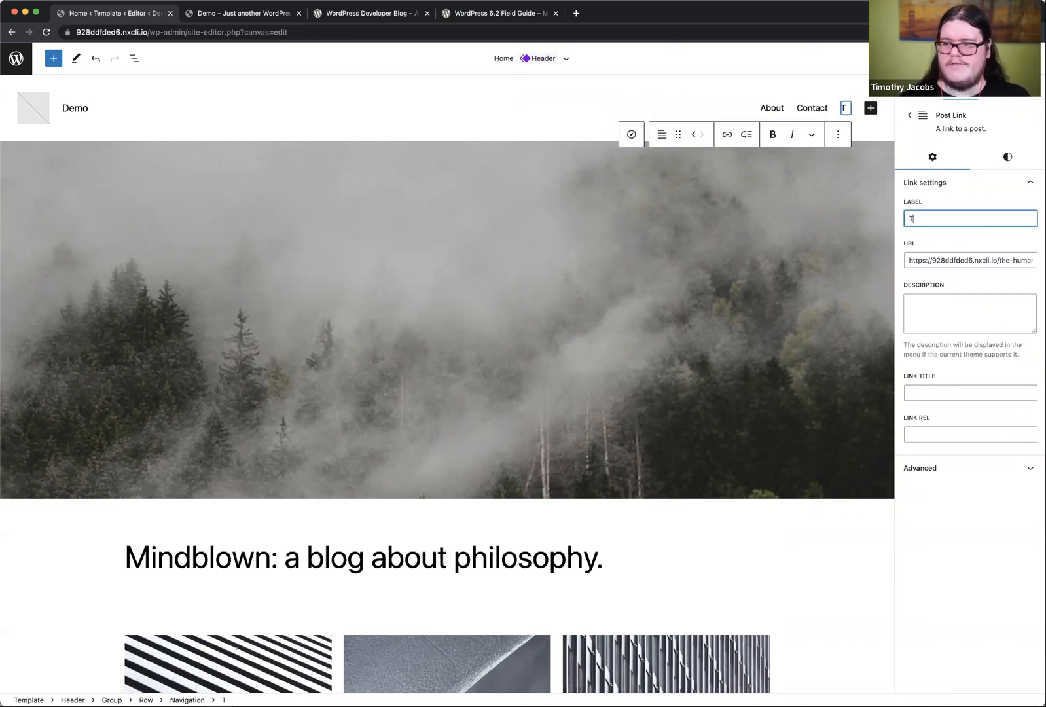
{"action": "key", "text": "BackSpace"}
{"action": "key", "text": "BackSpace"}
{"action": "type", "text": "uman Condition"}
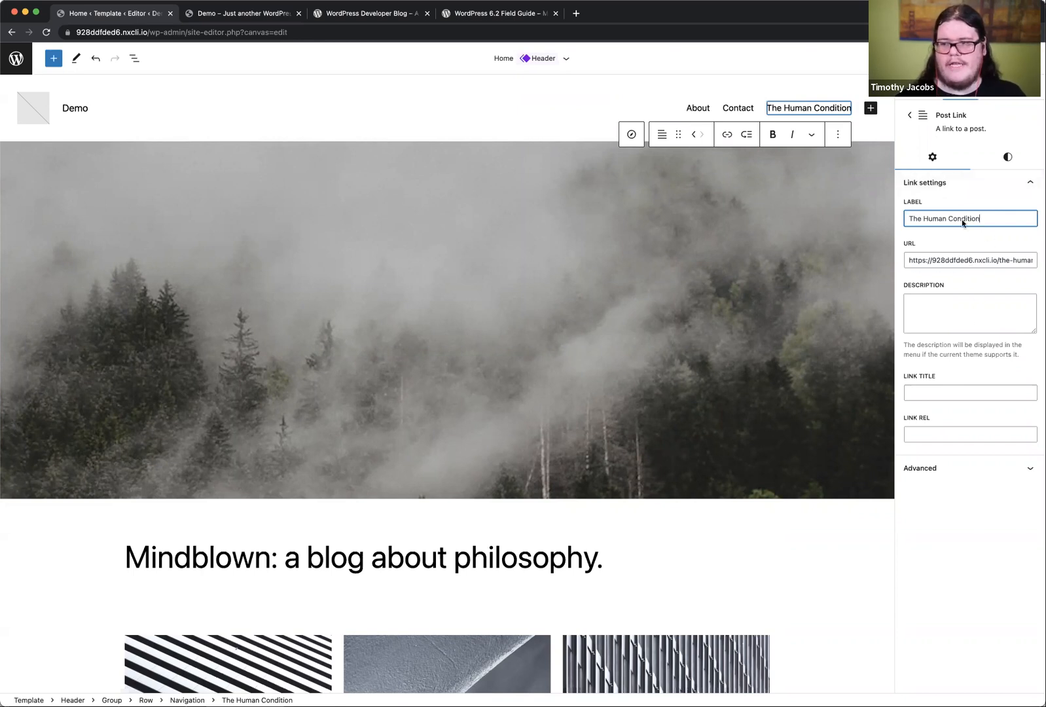
{"action": "left_click", "coordinate": [909, 116]}
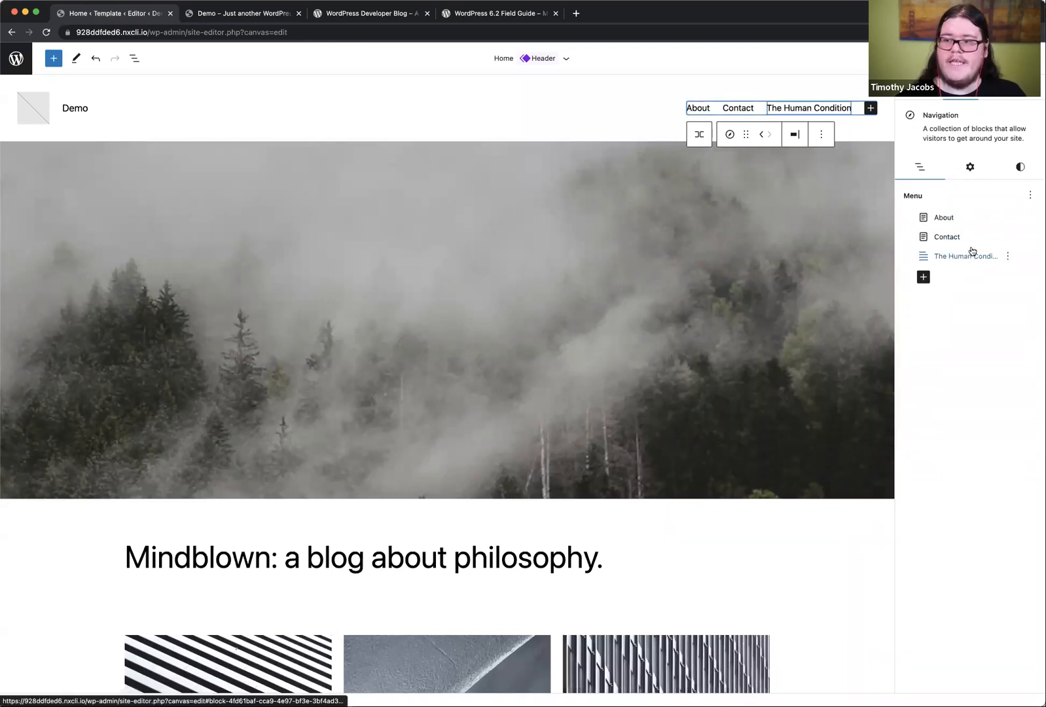
{"action": "left_click", "coordinate": [1007, 219]}
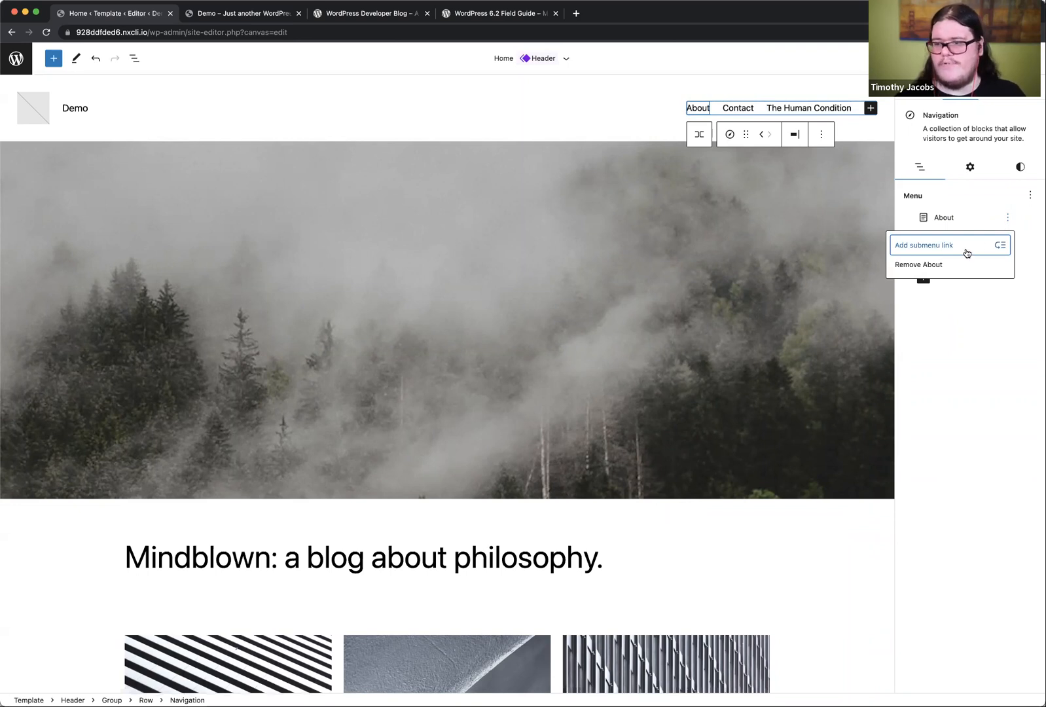
{"action": "left_click", "coordinate": [702, 108]}
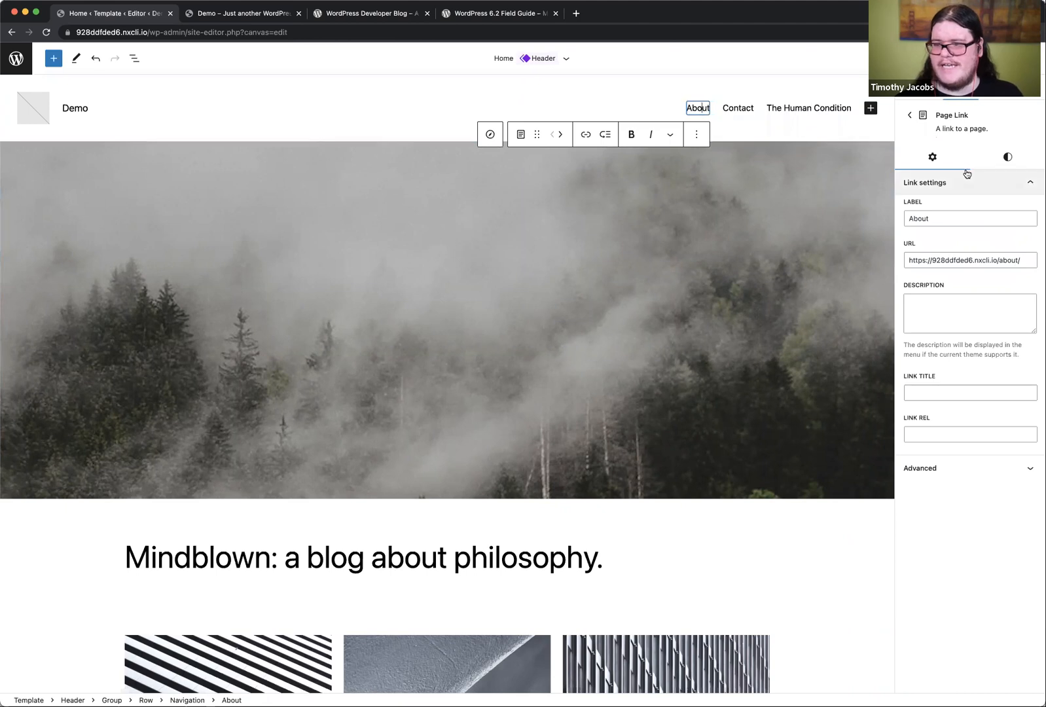
{"action": "left_click", "coordinate": [909, 115]}
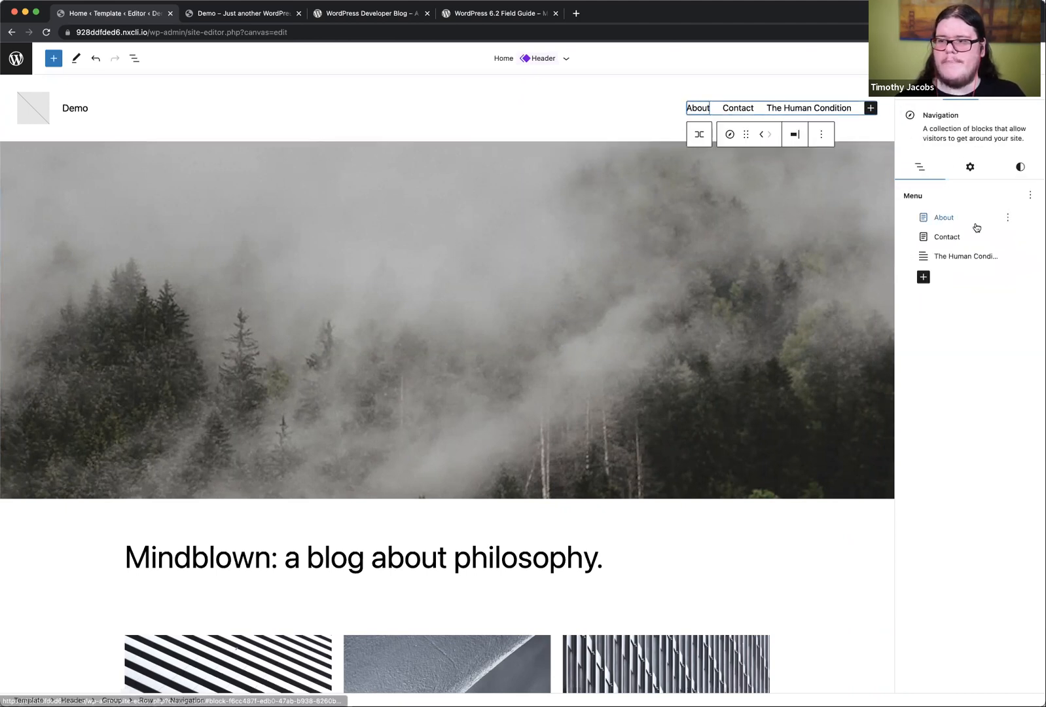
{"action": "left_click", "coordinate": [963, 220]}
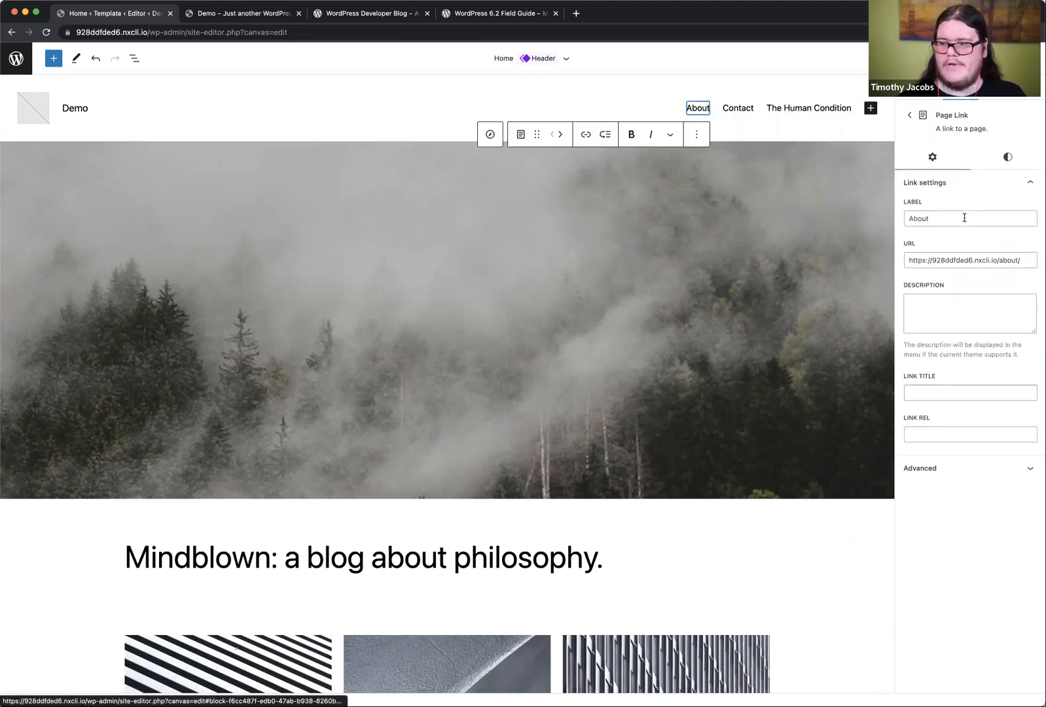
{"action": "left_click", "coordinate": [909, 115]}
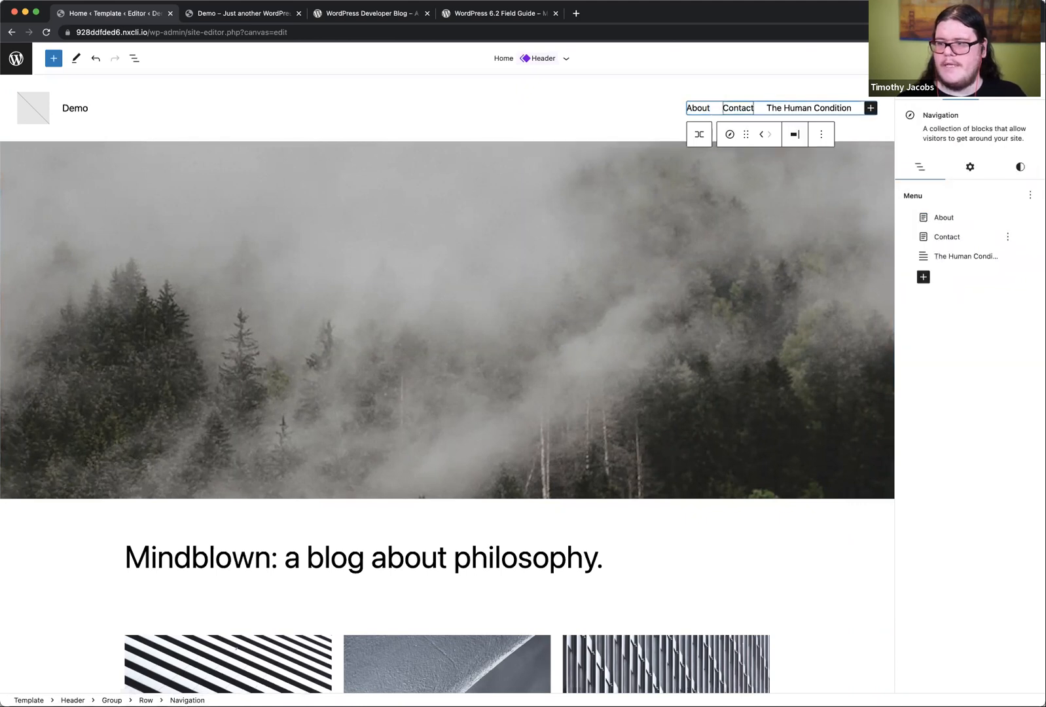
{"action": "left_click", "coordinate": [1009, 218]}
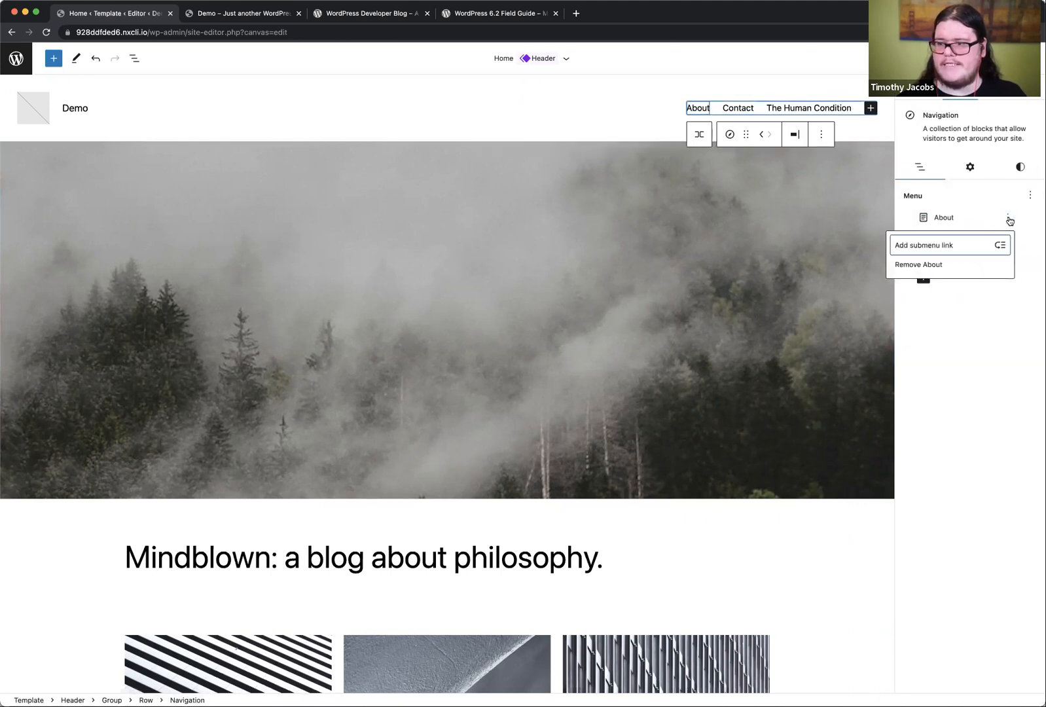
{"action": "left_click", "coordinate": [964, 246]}
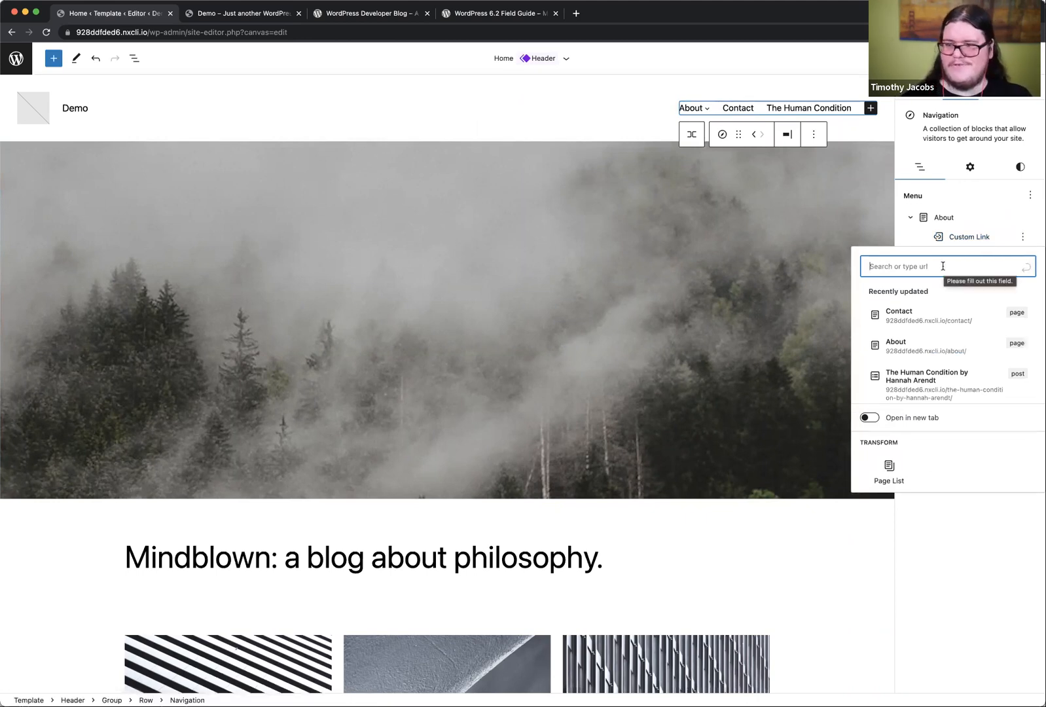
{"action": "type", "text": "google.com"}
{"action": "key", "text": "super+Left"}
{"action": "type", "text": "https://"}
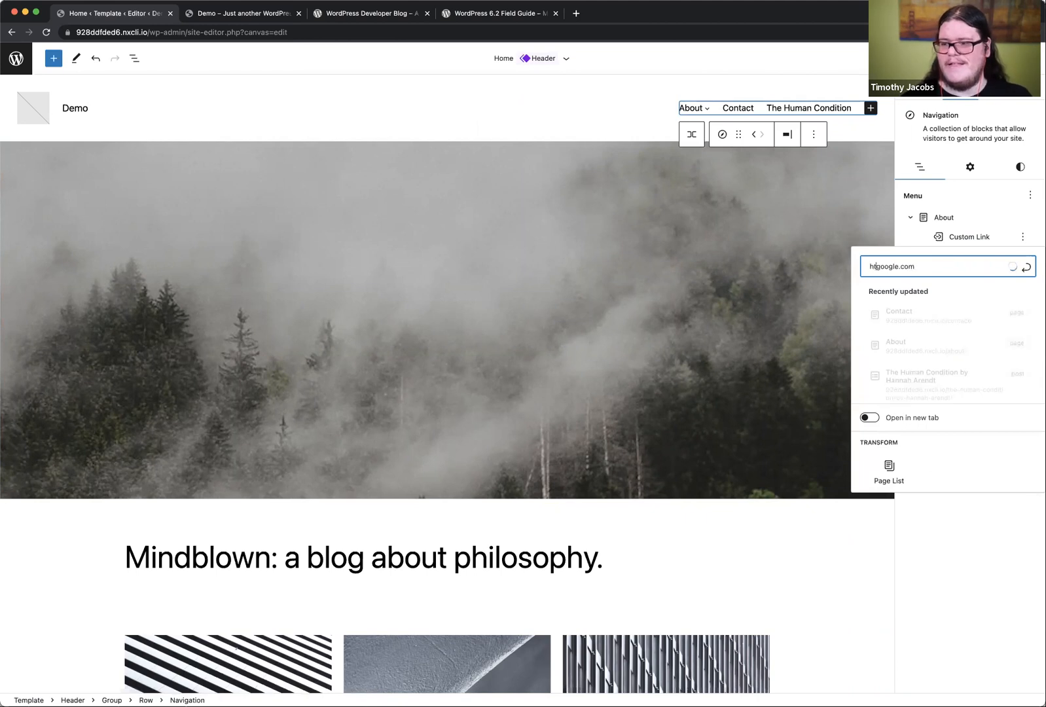
{"action": "key", "text": "Return"}
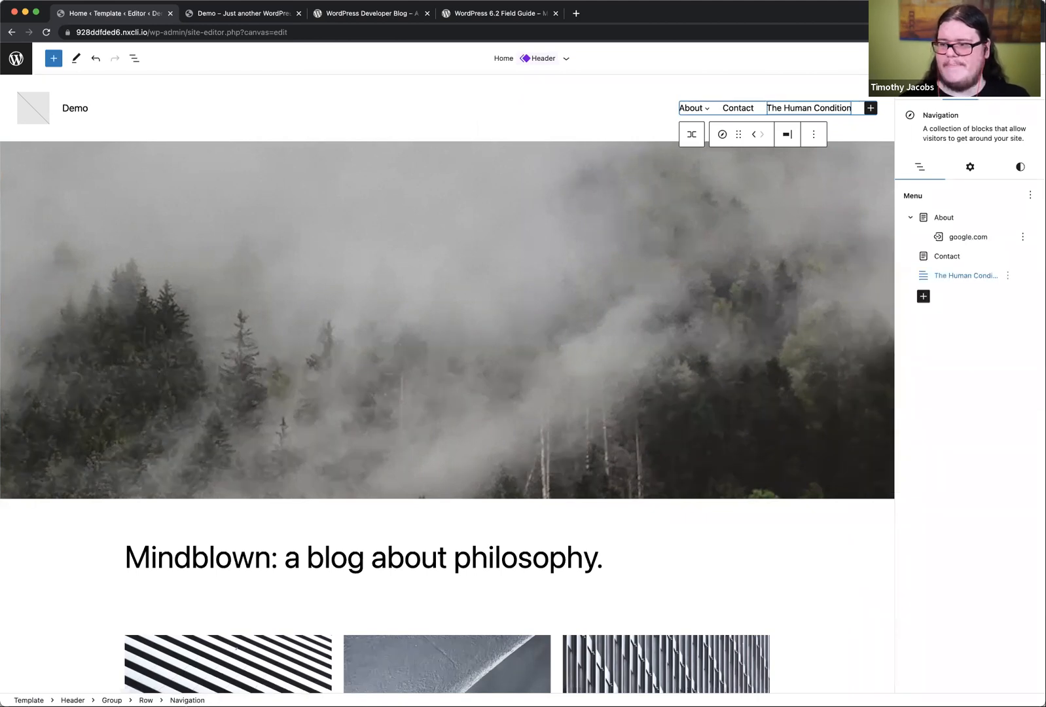
Step: Check the google.com submenu link's preview, settings and options, and save the navigation menu changes
{"action": "mouse_move", "coordinate": [706, 110]}
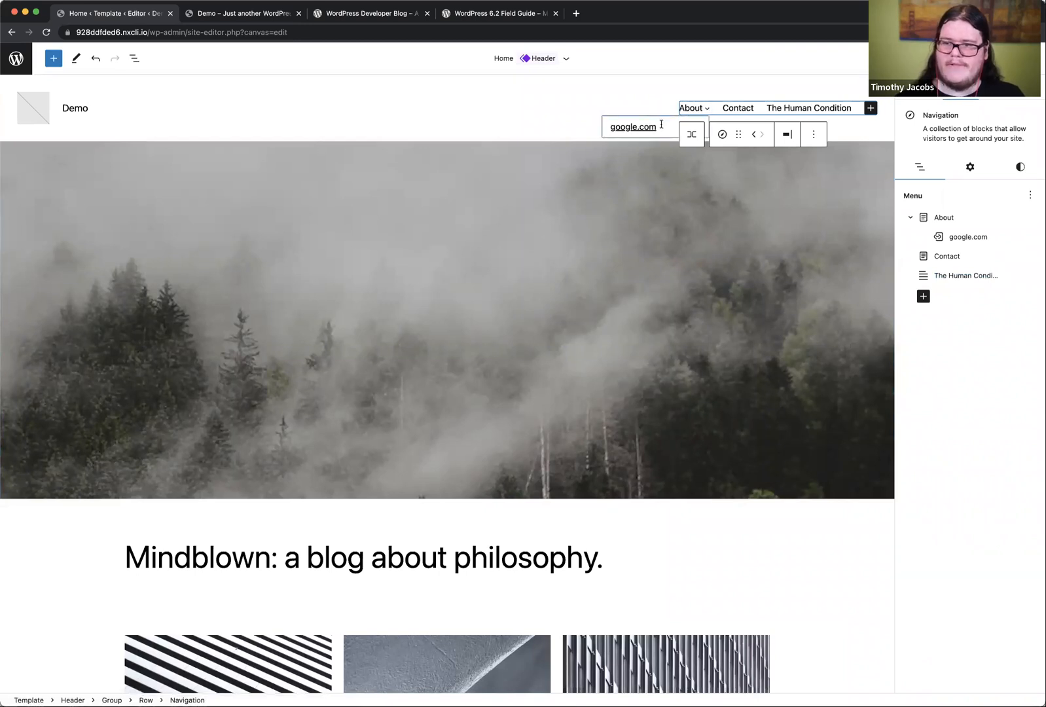
{"action": "left_click", "coordinate": [1002, 239]}
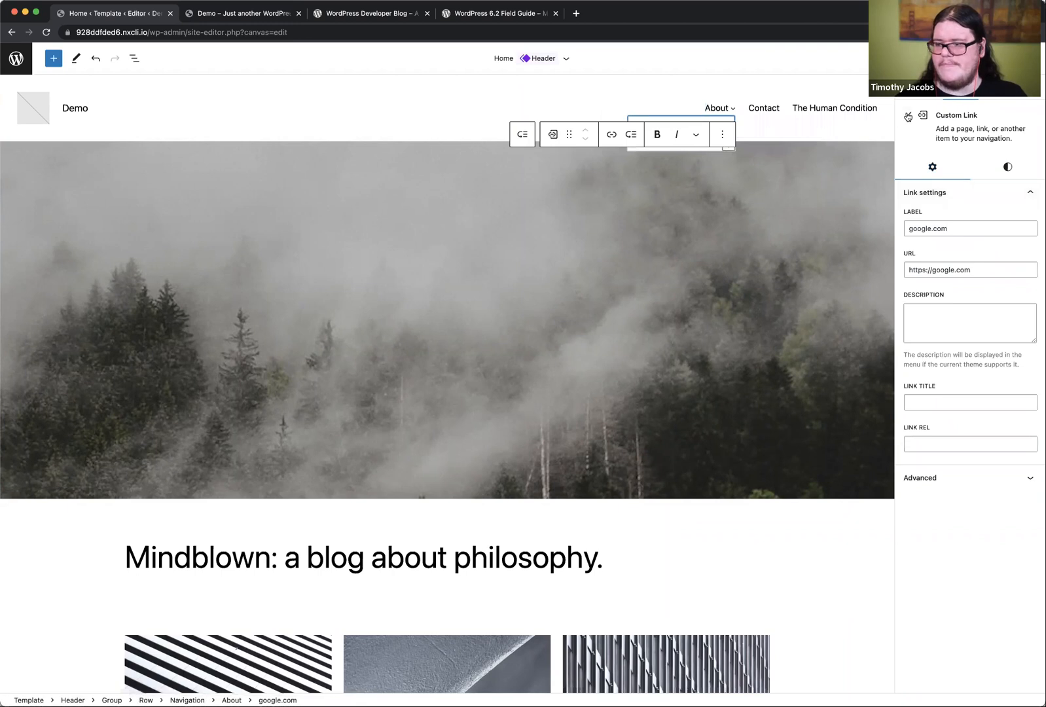
{"action": "left_click", "coordinate": [908, 117]}
{"action": "left_click", "coordinate": [1022, 237]}
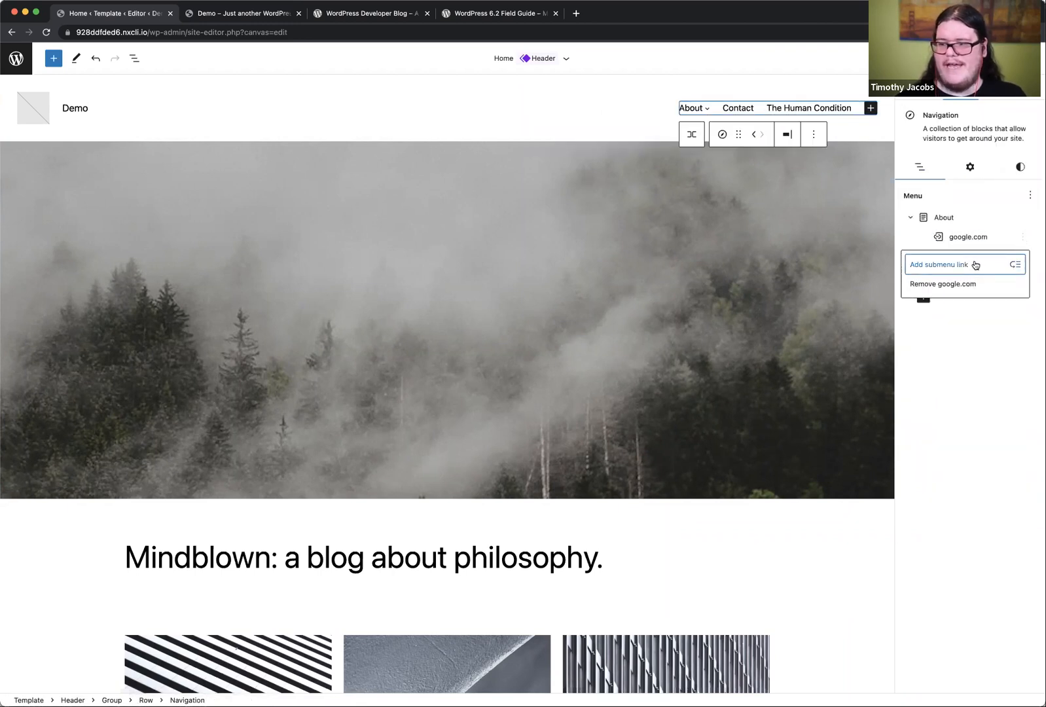
{"action": "left_click", "coordinate": [958, 372]}
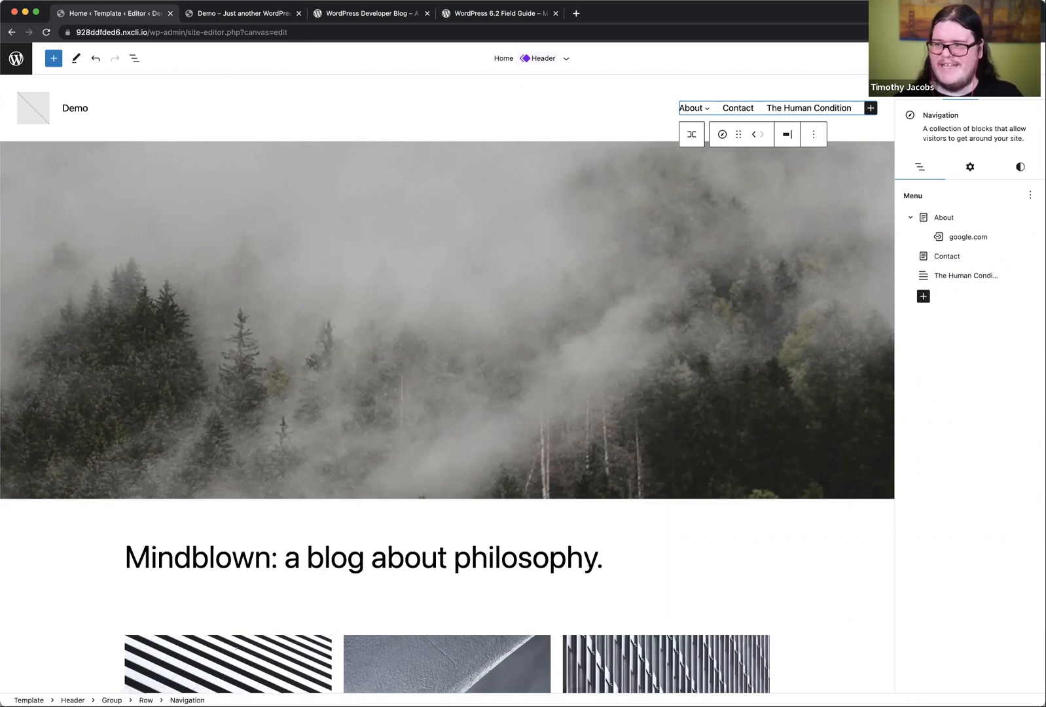
{"action": "left_click", "coordinate": [955, 59]}
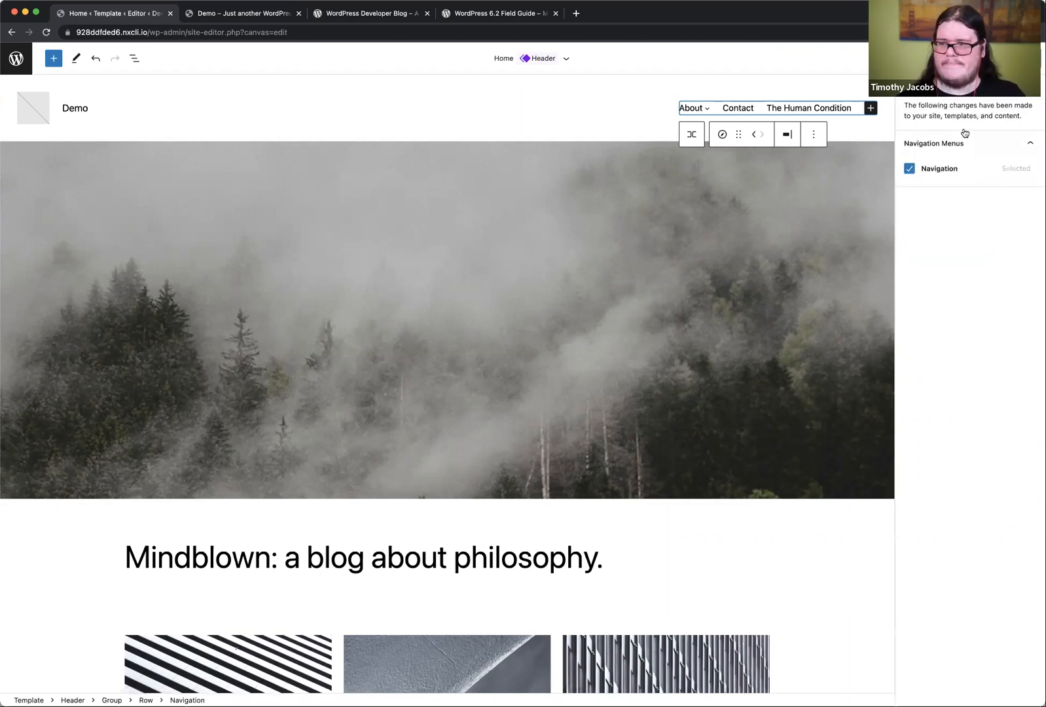
{"action": "left_click", "coordinate": [936, 58]}
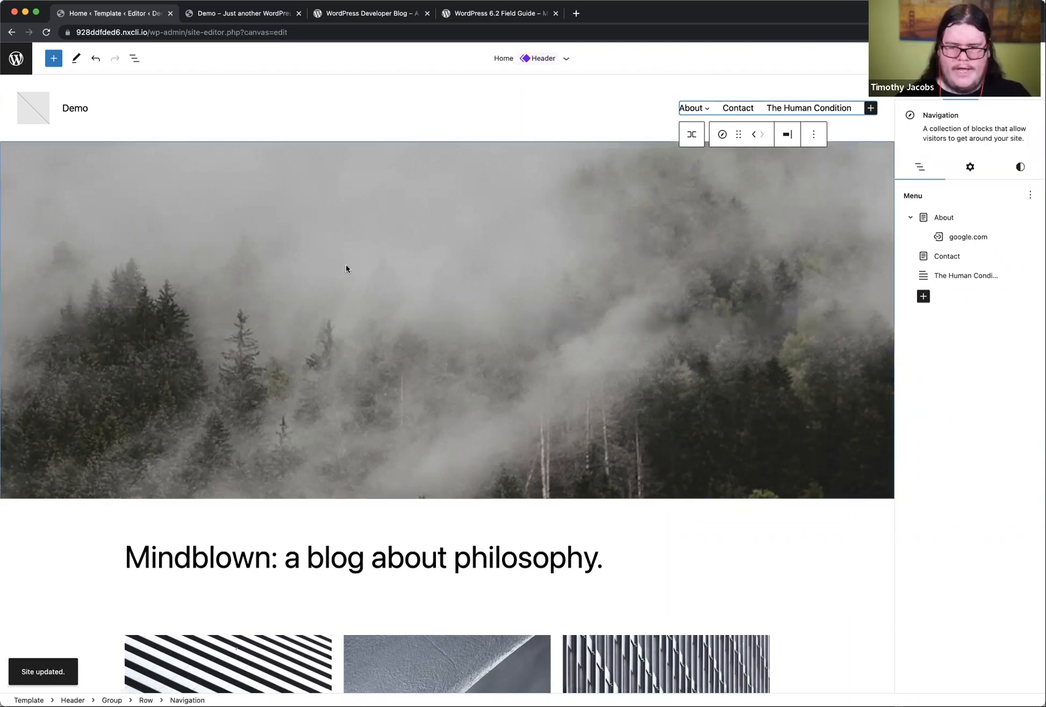
Step: Select the whole Query Loop block that holds the post grid under the "Mindblown: a blog about philosophy." heading
{"action": "scroll", "coordinate": [346, 264], "scroll_direction": "down", "scroll_amount": 3}
{"action": "scroll", "coordinate": [549, 255], "scroll_direction": "up", "scroll_amount": 4}
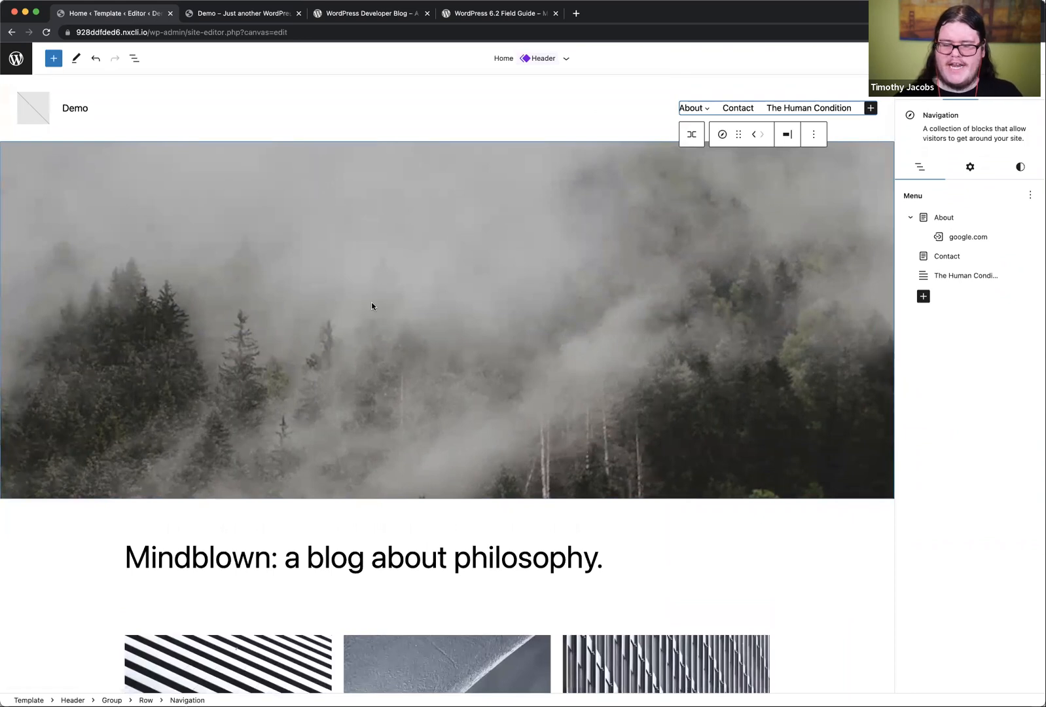
{"action": "scroll", "coordinate": [371, 303], "scroll_direction": "down", "scroll_amount": 3}
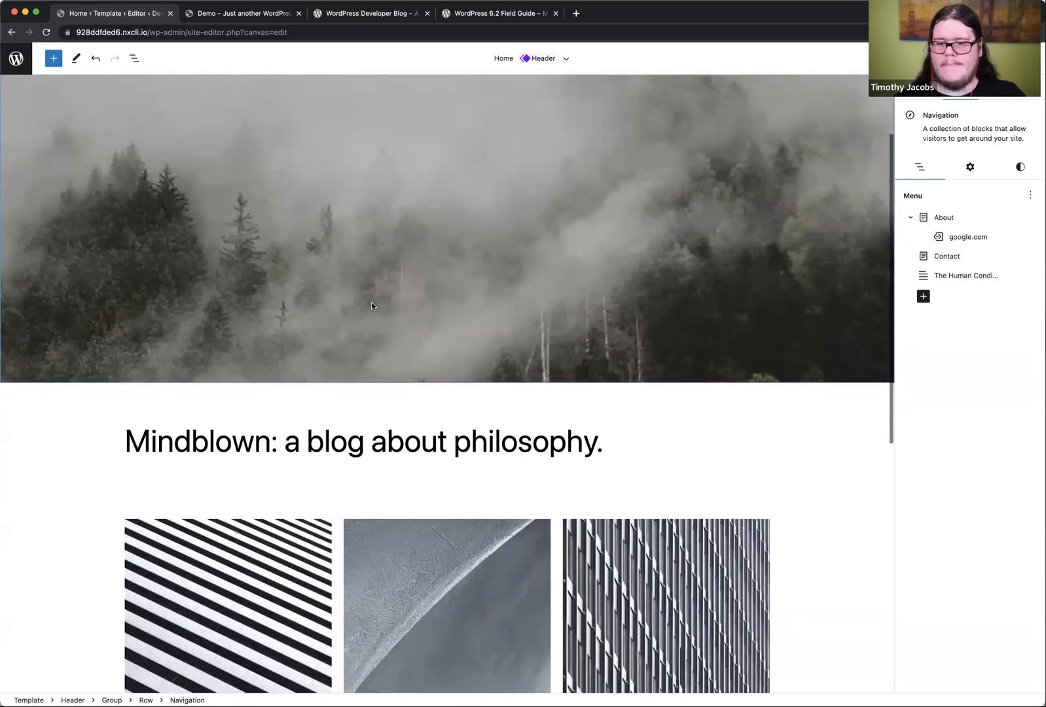
{"action": "scroll", "coordinate": [371, 305], "scroll_direction": "down", "scroll_amount": 3}
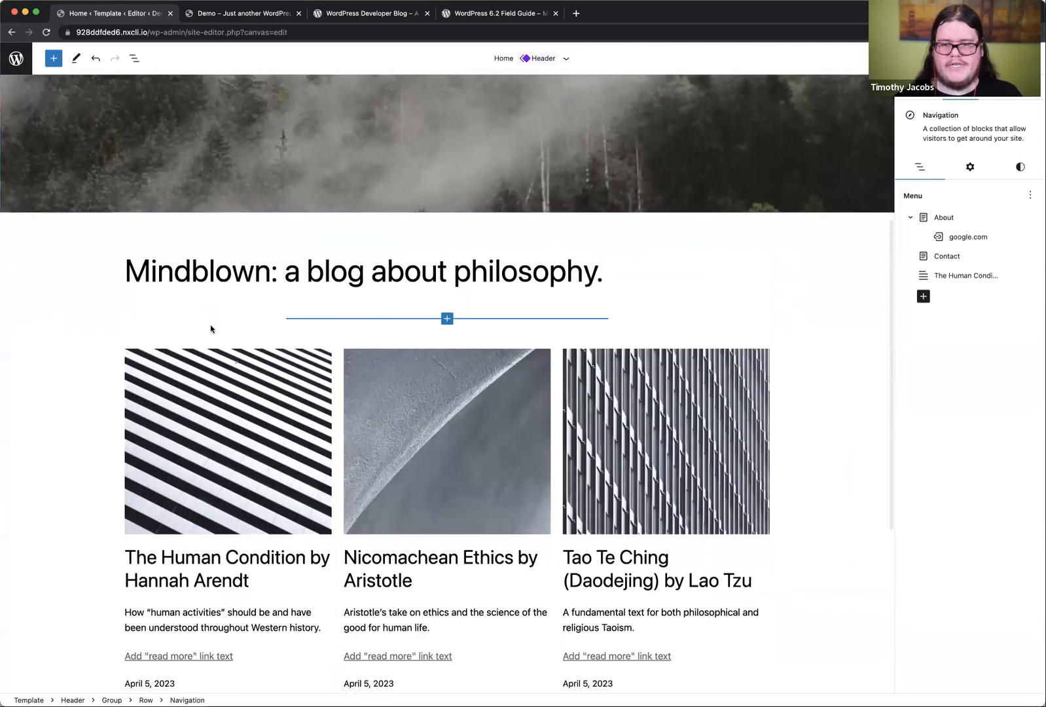
{"action": "left_click", "coordinate": [213, 359]}
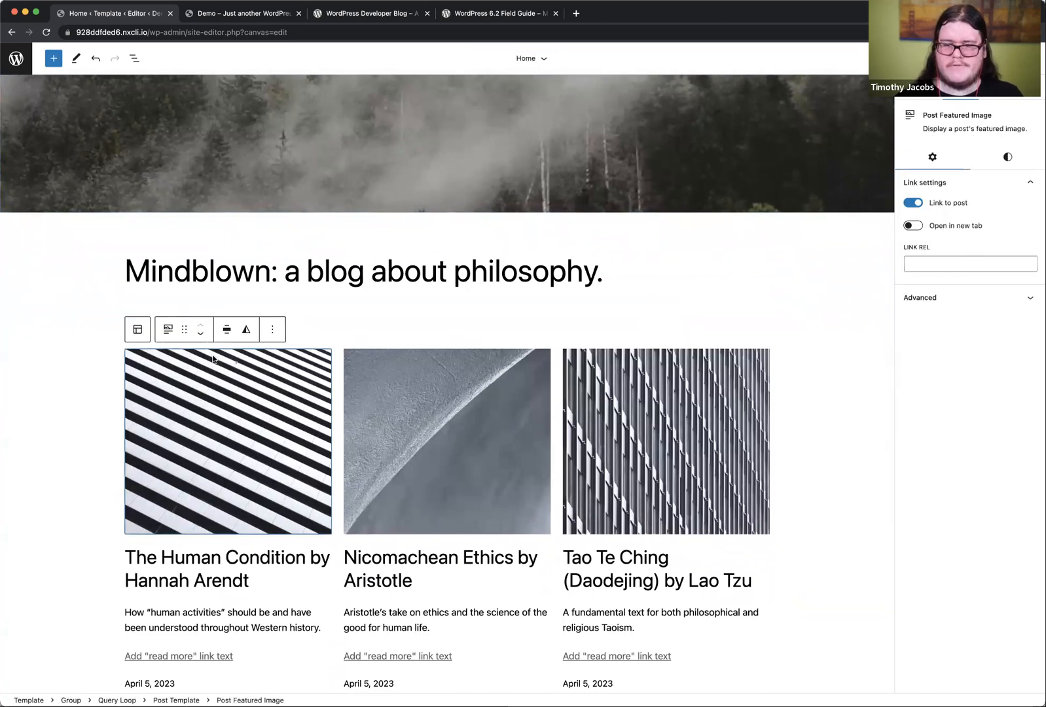
{"action": "scroll", "coordinate": [210, 378], "scroll_direction": "down", "scroll_amount": 1}
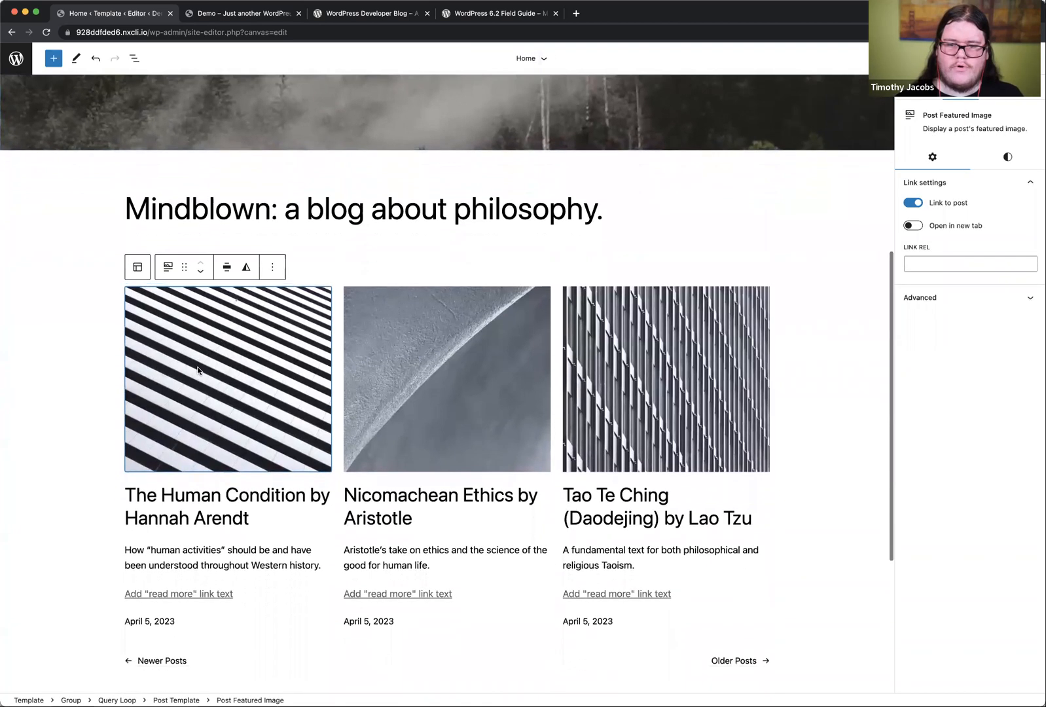
{"action": "left_click", "coordinate": [138, 268]}
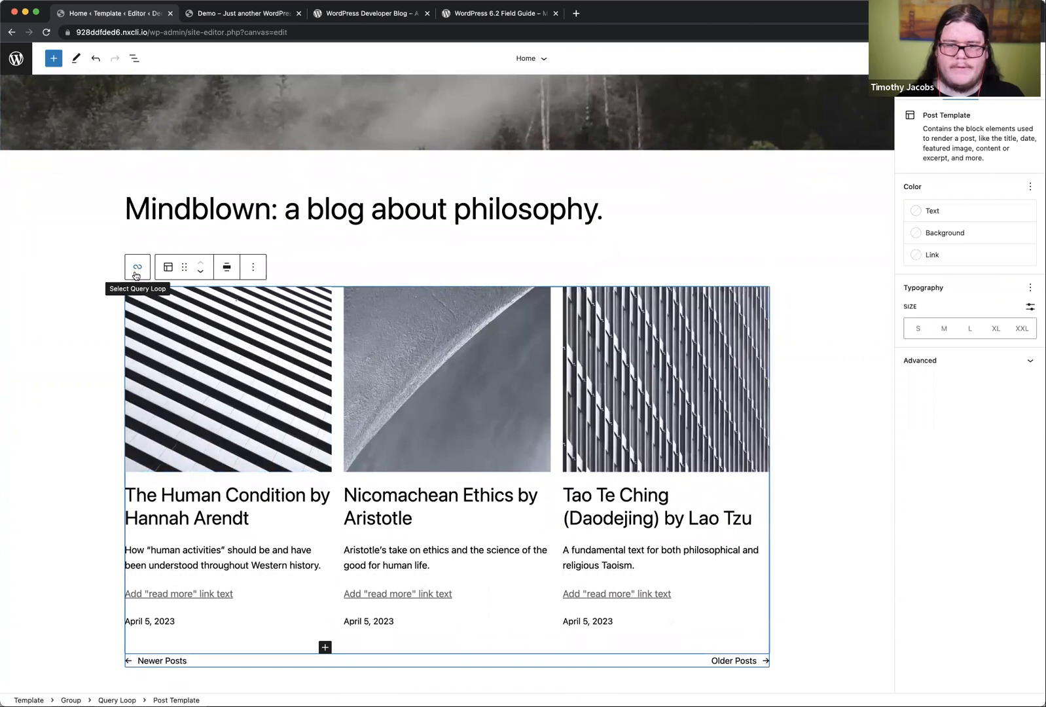
{"action": "left_click", "coordinate": [137, 271]}
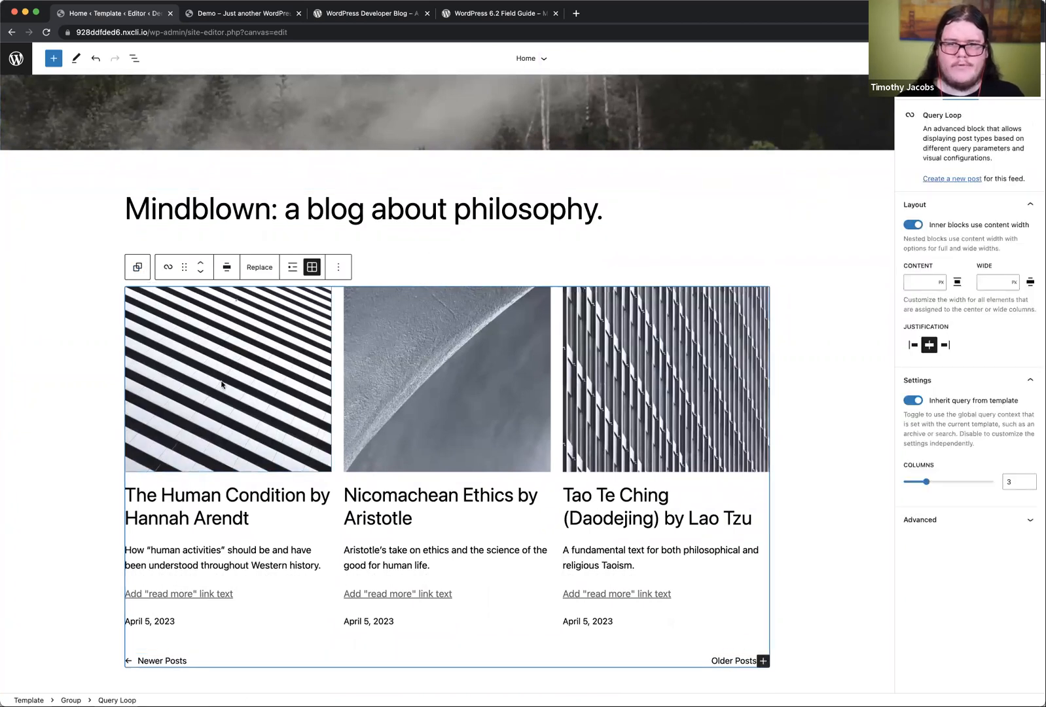
{"action": "left_click", "coordinate": [134, 58]}
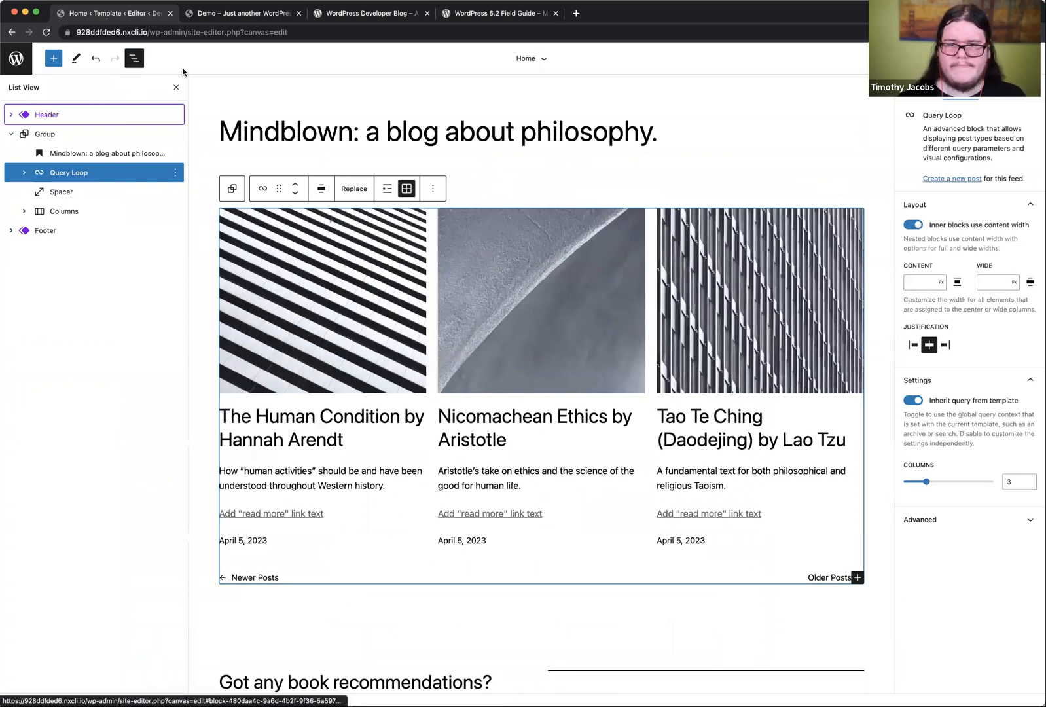
{"action": "left_click", "coordinate": [176, 87]}
{"action": "scroll", "coordinate": [291, 359], "scroll_direction": "down", "scroll_amount": 3}
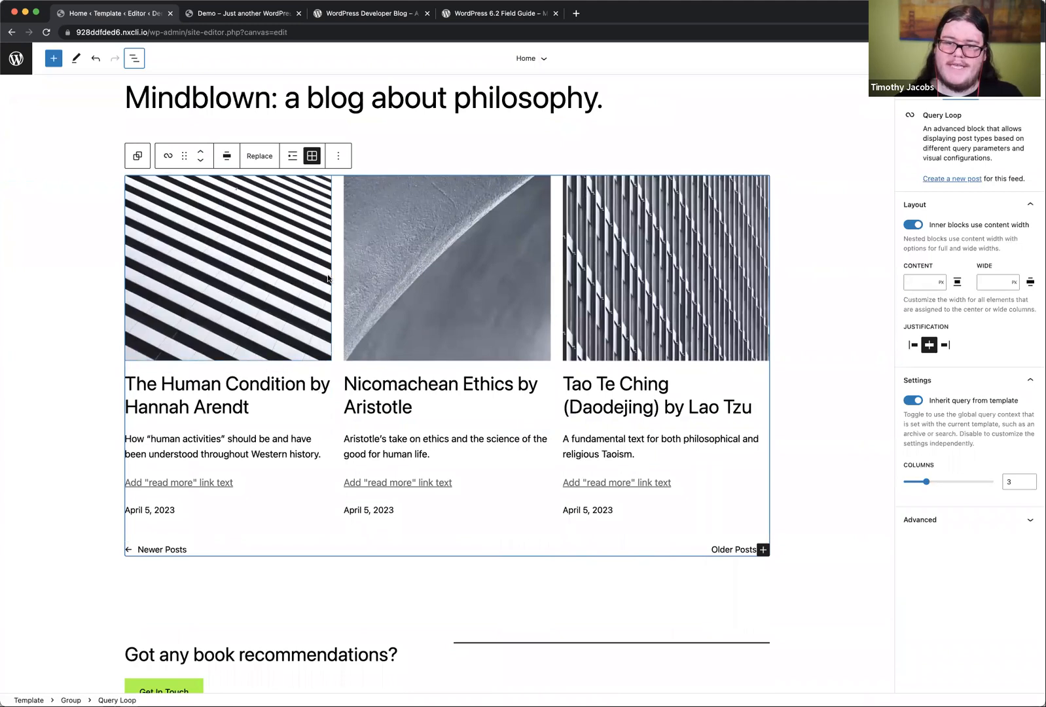
Step: Replace the Query Loop with the staggered two-column pattern that shows a large featured image, title and date for each post
{"action": "left_click", "coordinate": [259, 159]}
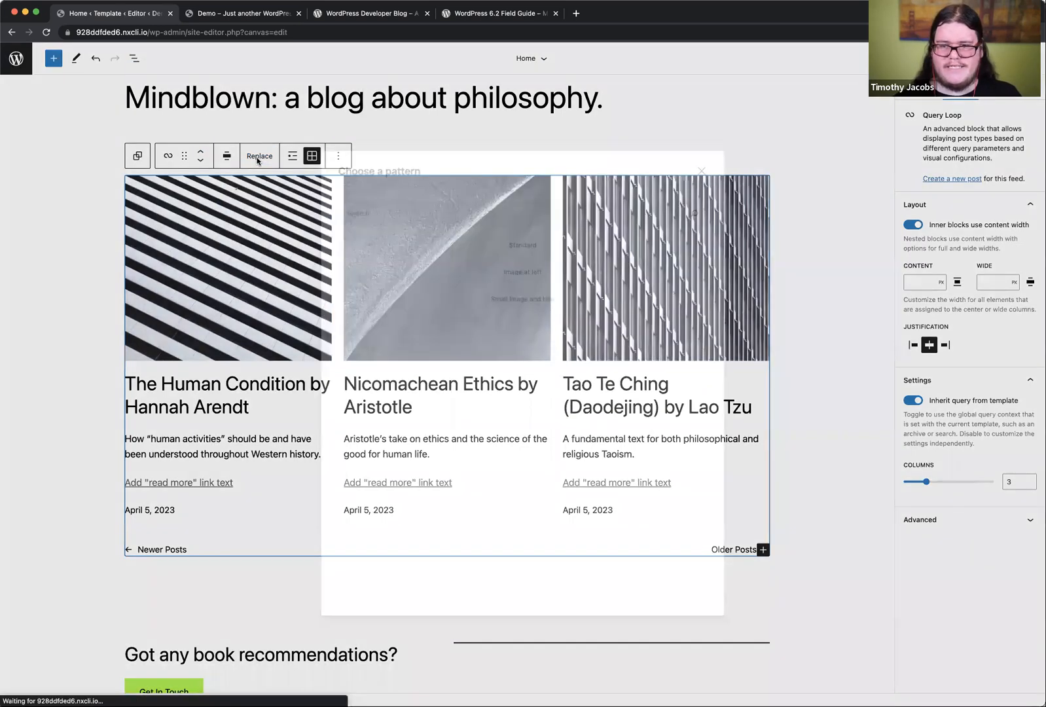
{"action": "scroll", "coordinate": [540, 396], "scroll_direction": "down", "scroll_amount": 10}
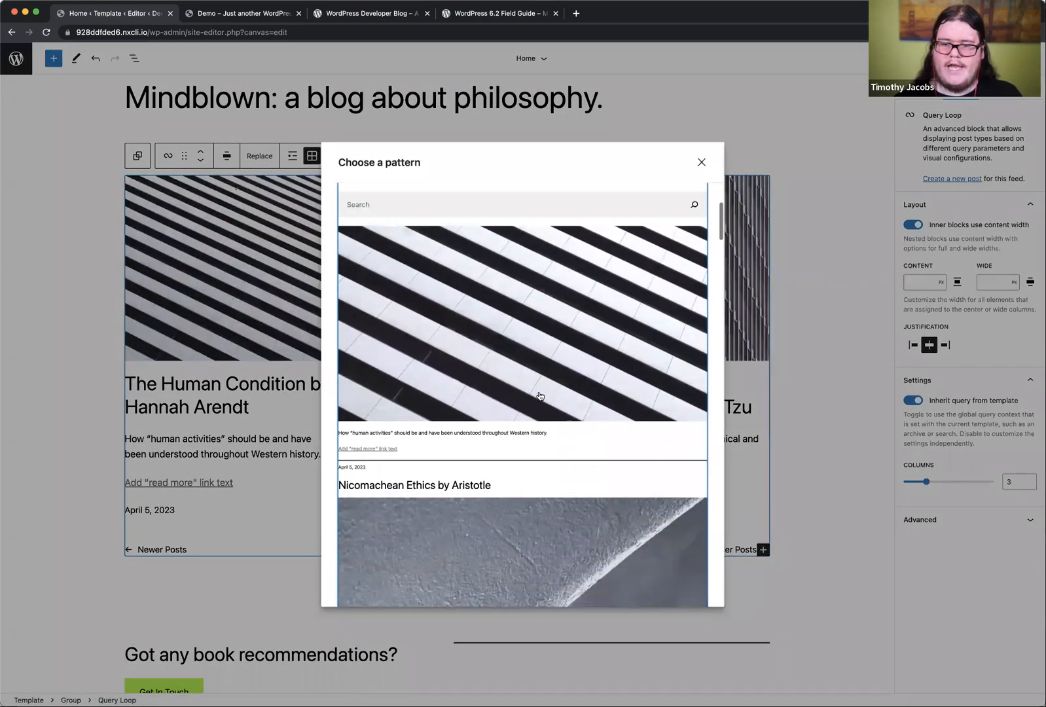
{"action": "scroll", "coordinate": [540, 395], "scroll_direction": "down", "scroll_amount": 5}
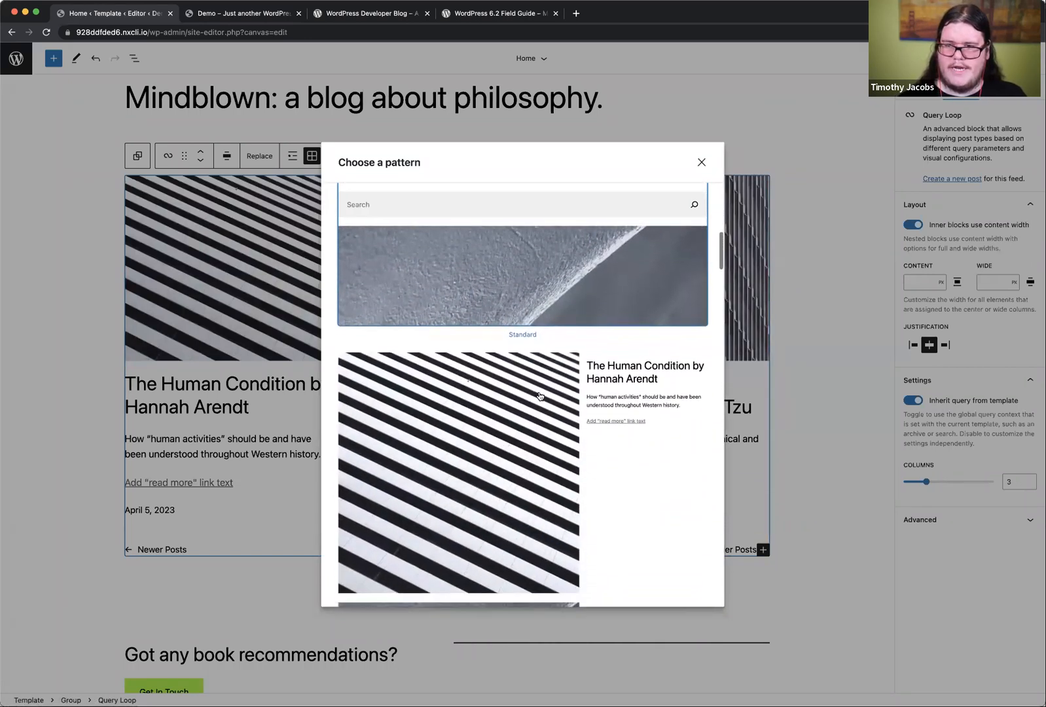
{"action": "scroll", "coordinate": [527, 382], "scroll_direction": "down", "scroll_amount": 10}
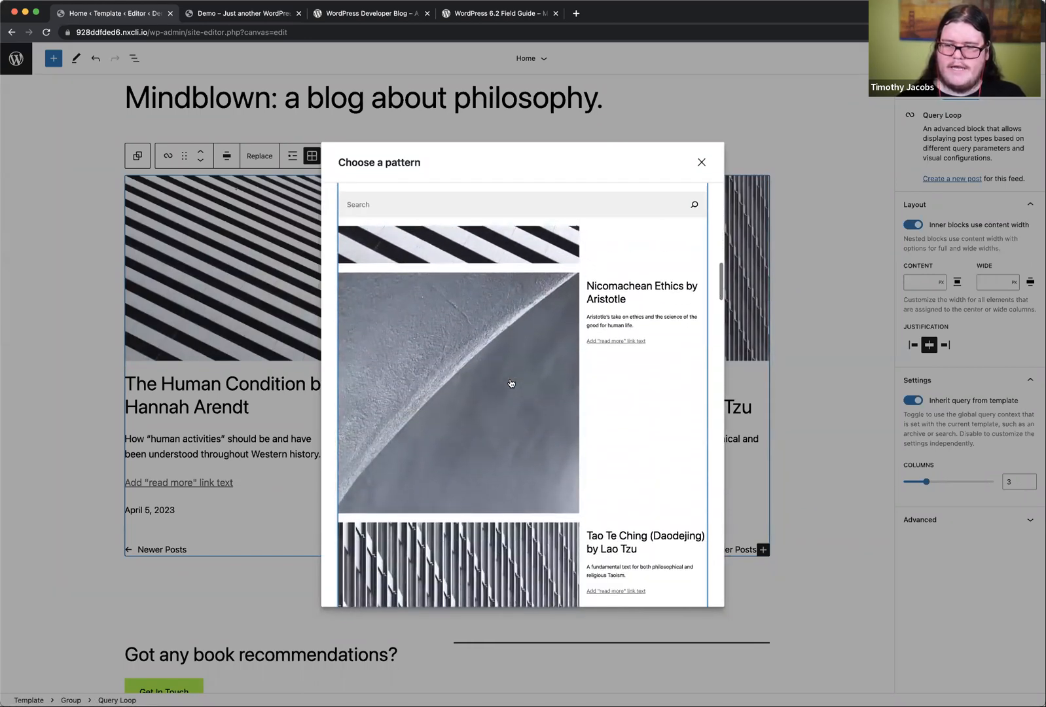
{"action": "scroll", "coordinate": [511, 383], "scroll_direction": "down", "scroll_amount": 10}
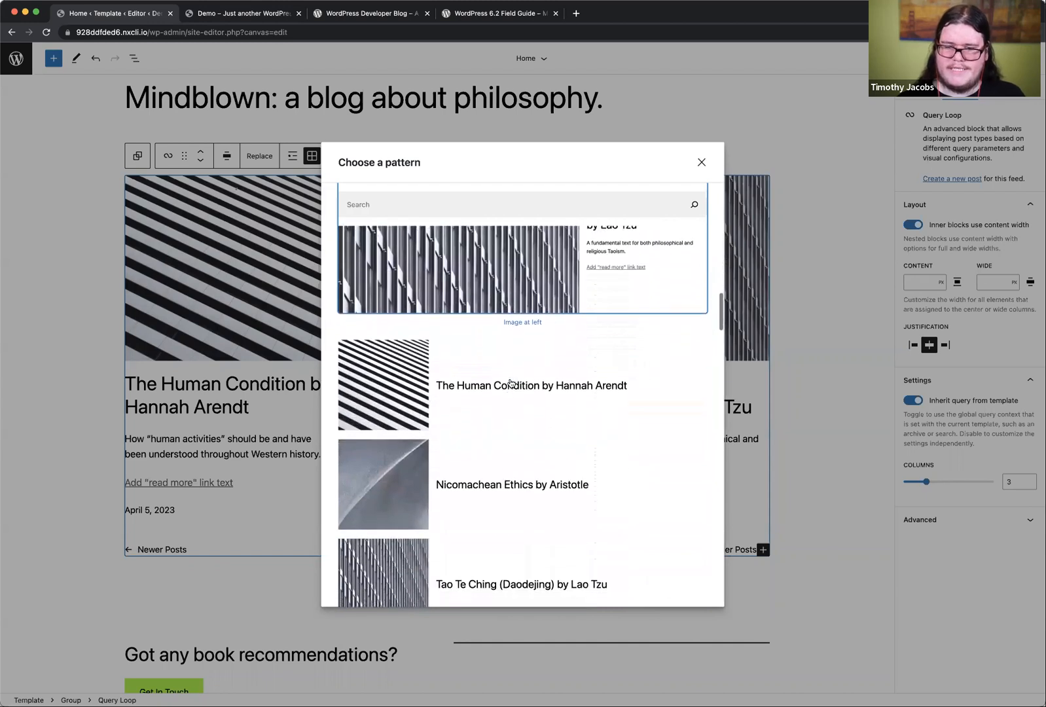
{"action": "scroll", "coordinate": [518, 386], "scroll_direction": "down", "scroll_amount": 10}
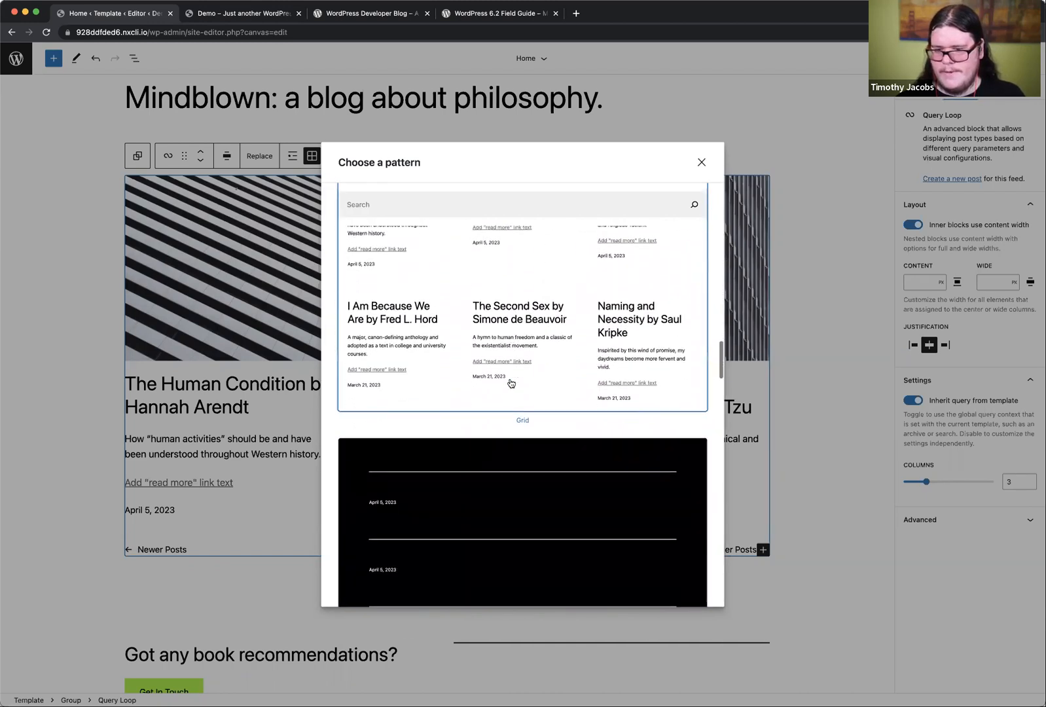
{"action": "scroll", "coordinate": [537, 415], "scroll_direction": "down", "scroll_amount": 10}
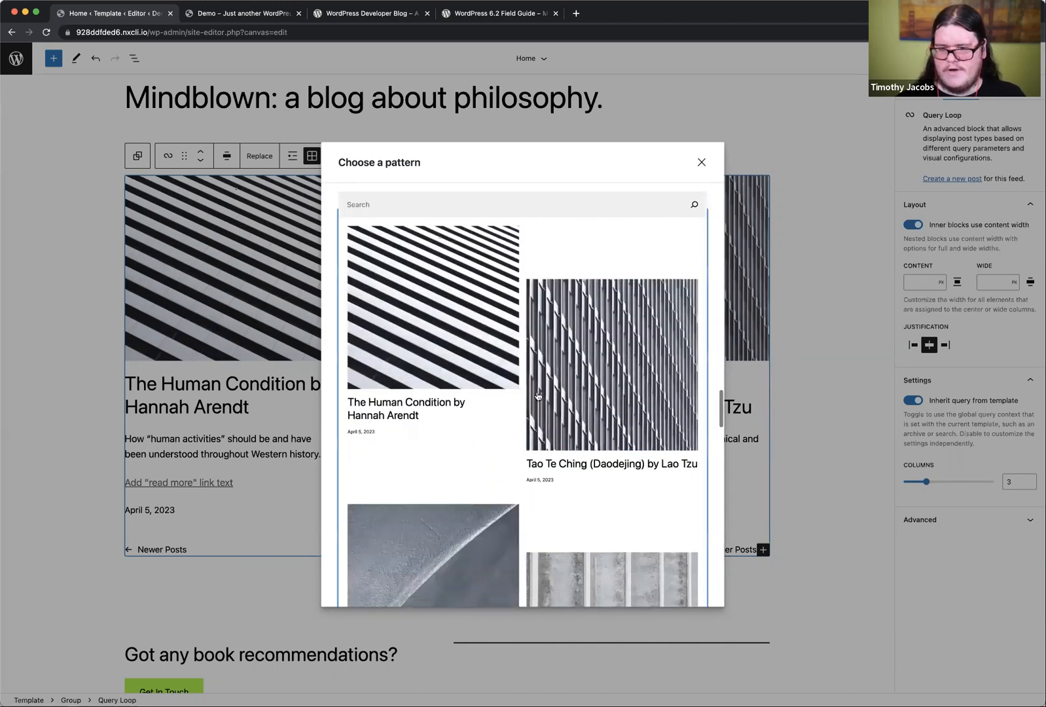
{"action": "scroll", "coordinate": [538, 396], "scroll_direction": "up", "scroll_amount": 3}
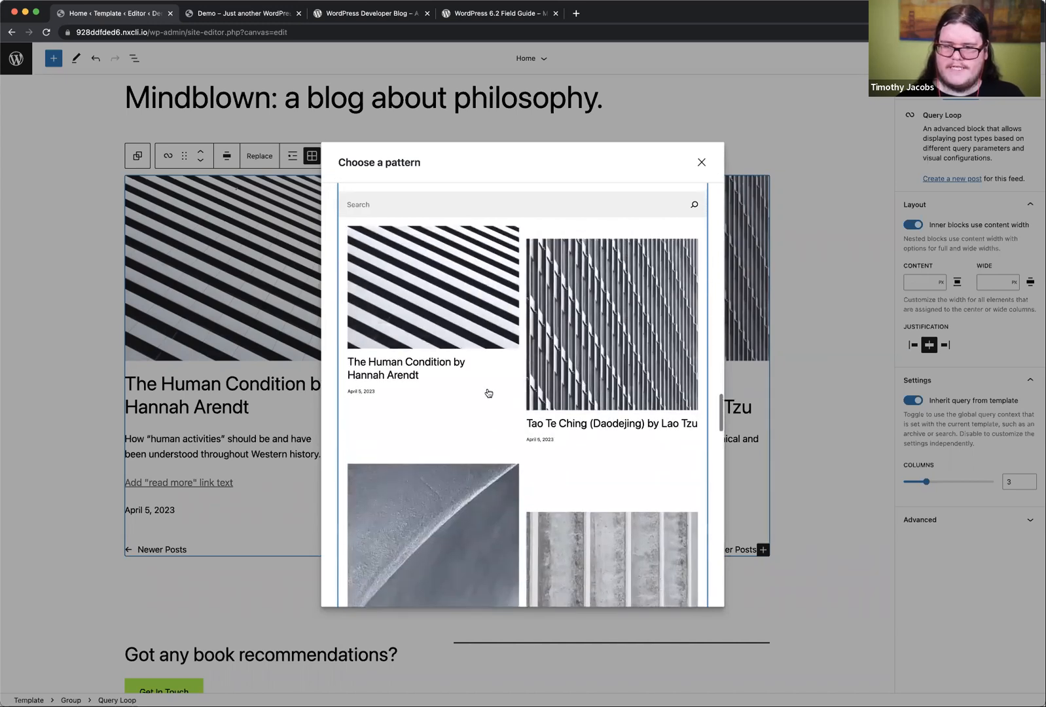
{"action": "left_click", "coordinate": [488, 391]}
{"action": "scroll", "coordinate": [608, 427], "scroll_direction": "down", "scroll_amount": 6}
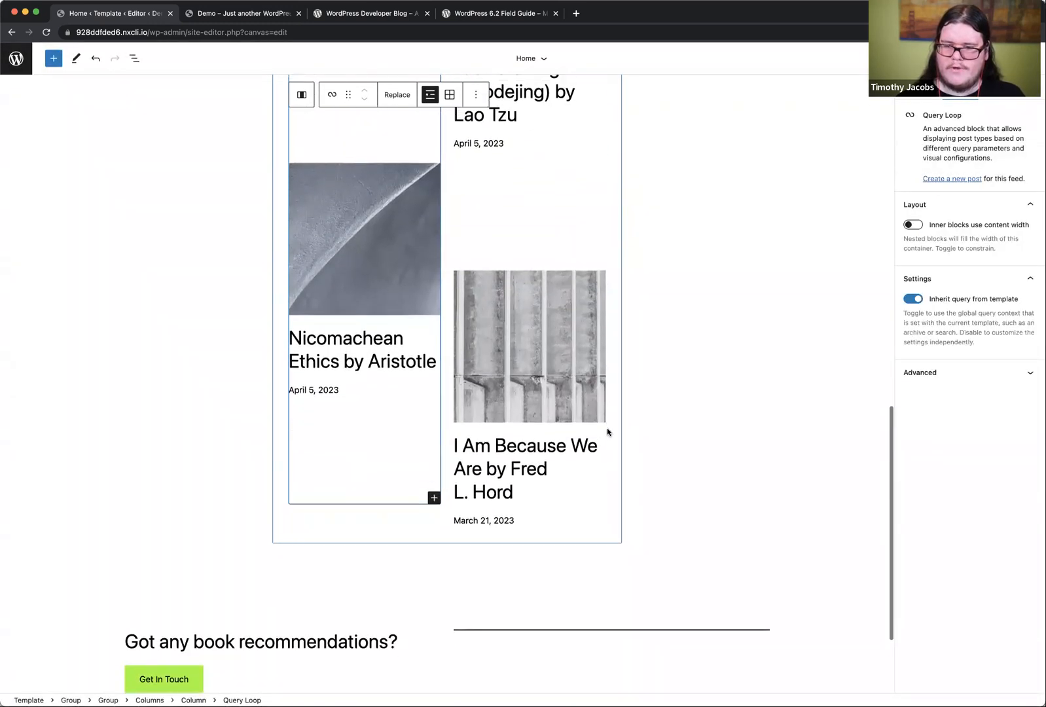
{"action": "scroll", "coordinate": [607, 427], "scroll_direction": "up", "scroll_amount": 8}
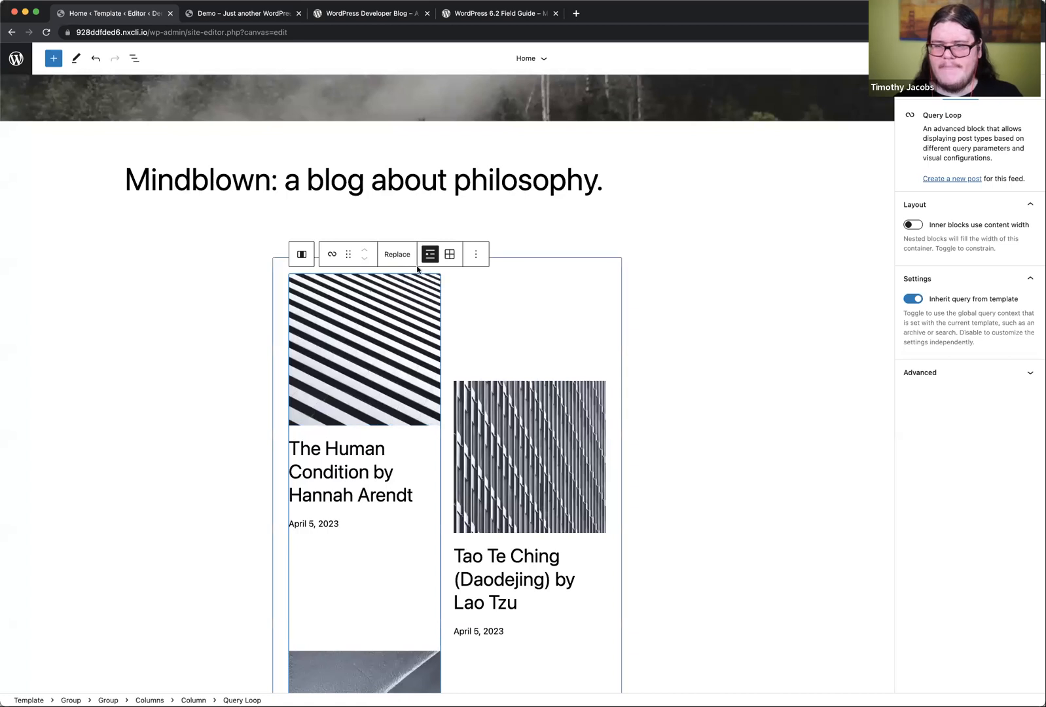
Step: Examine the options and alignment controls of the first column's Query Loop and its Post Template in the block structure
{"action": "left_click", "coordinate": [476, 256]}
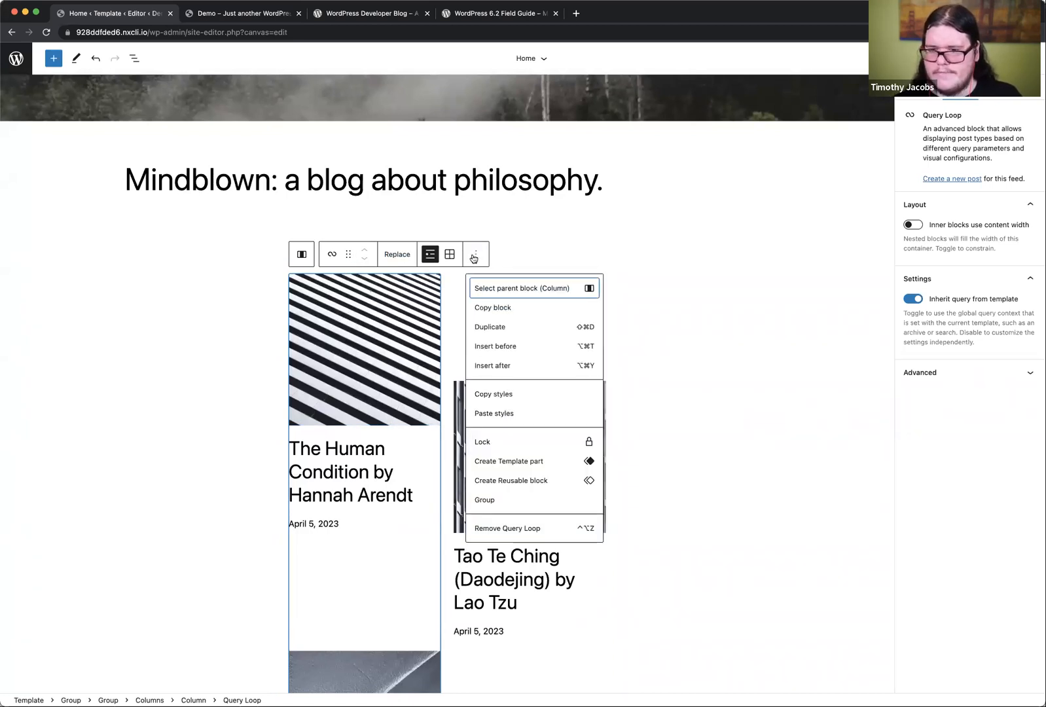
{"action": "left_click", "coordinate": [474, 257]}
{"action": "left_click", "coordinate": [135, 59]}
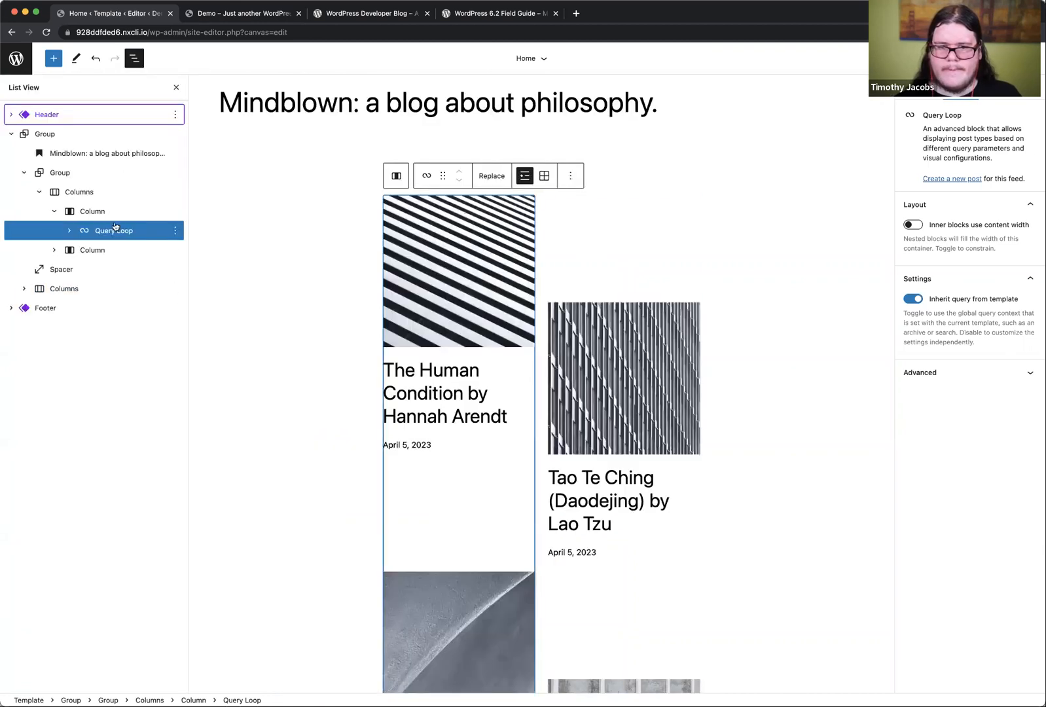
{"action": "left_click", "coordinate": [94, 235]}
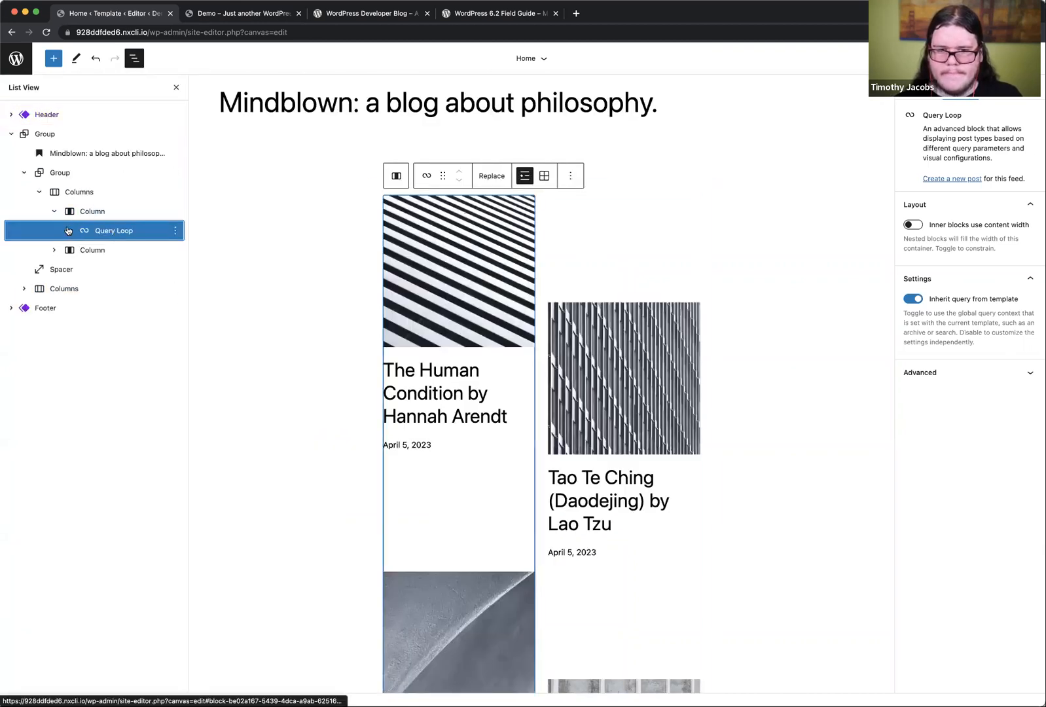
{"action": "left_click", "coordinate": [67, 231]}
{"action": "left_click", "coordinate": [128, 251]}
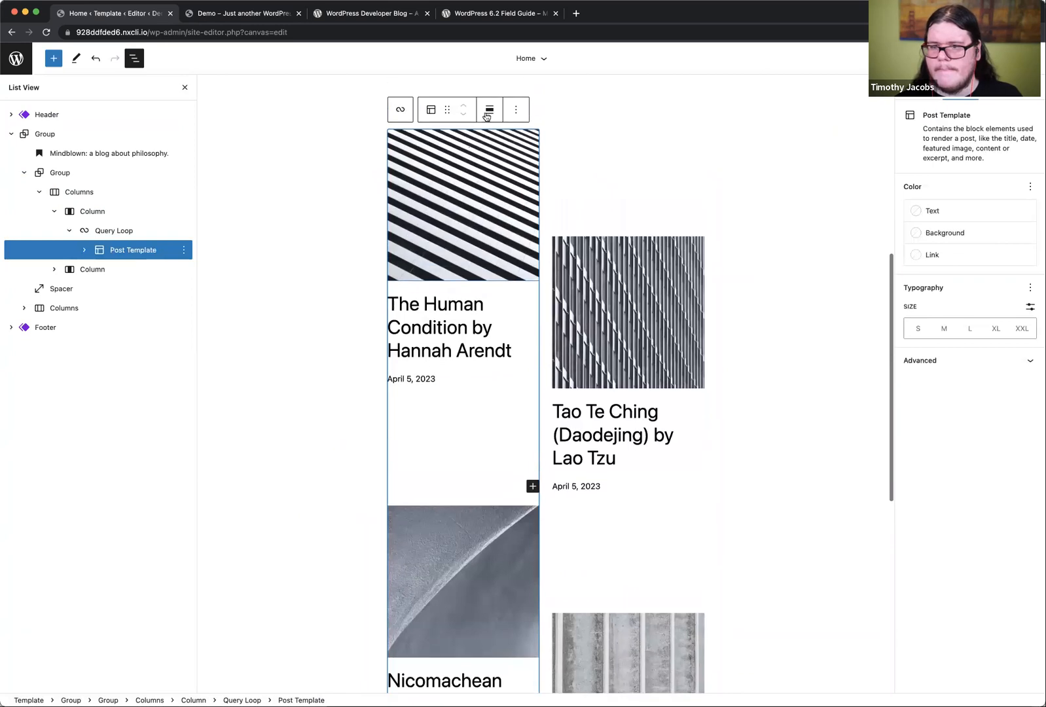
{"action": "left_click", "coordinate": [486, 117]}
{"action": "left_click", "coordinate": [127, 232]}
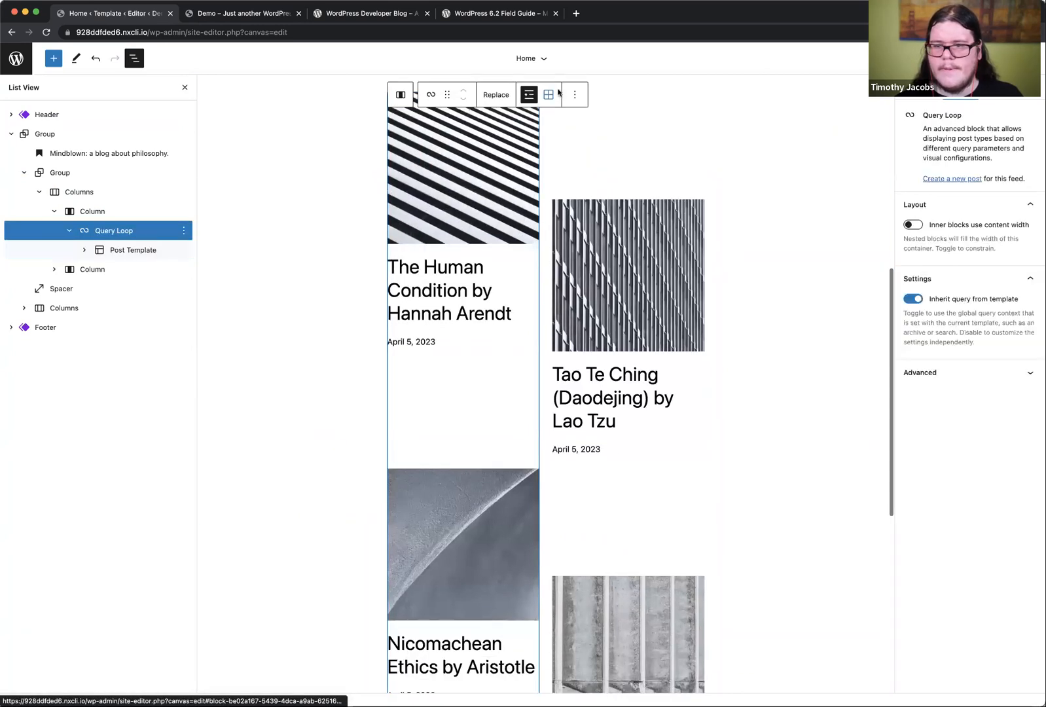
{"action": "left_click", "coordinate": [575, 95]}
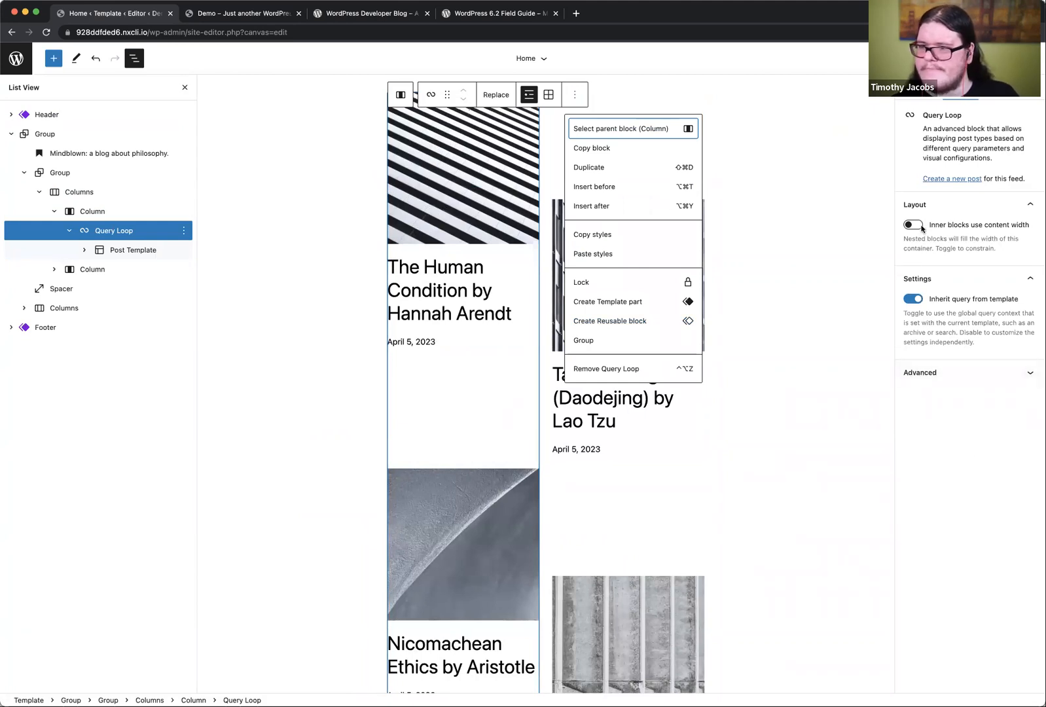
Step: Set the alignment of the Group block that contains the post columns to wide width
{"action": "left_click", "coordinate": [131, 216]}
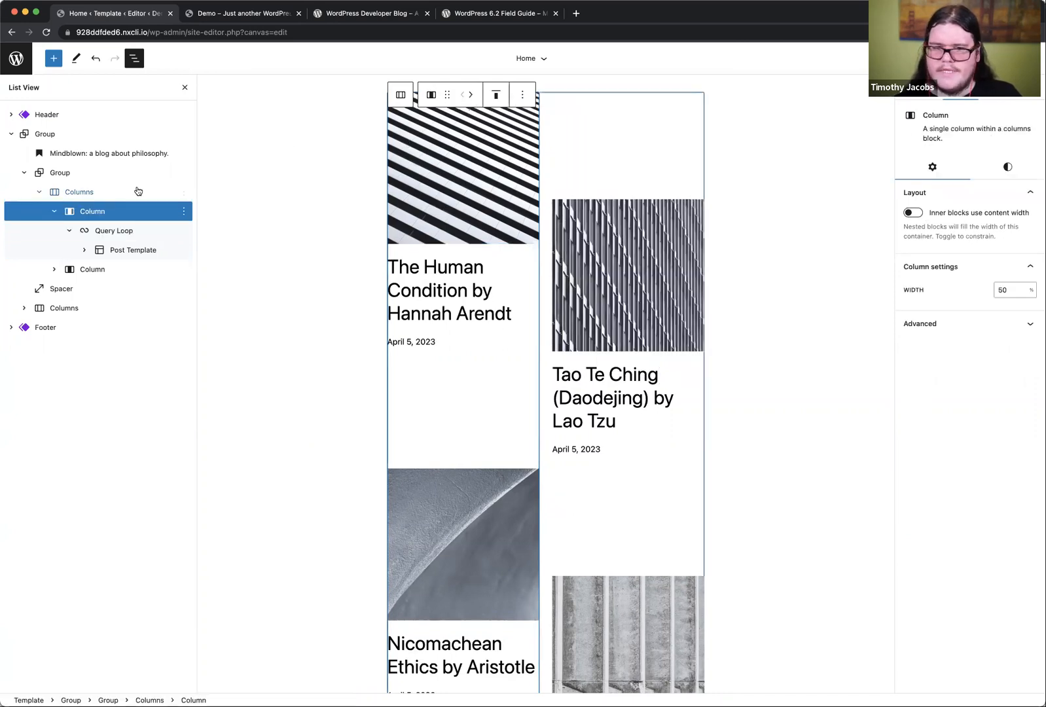
{"action": "left_click", "coordinate": [109, 192]}
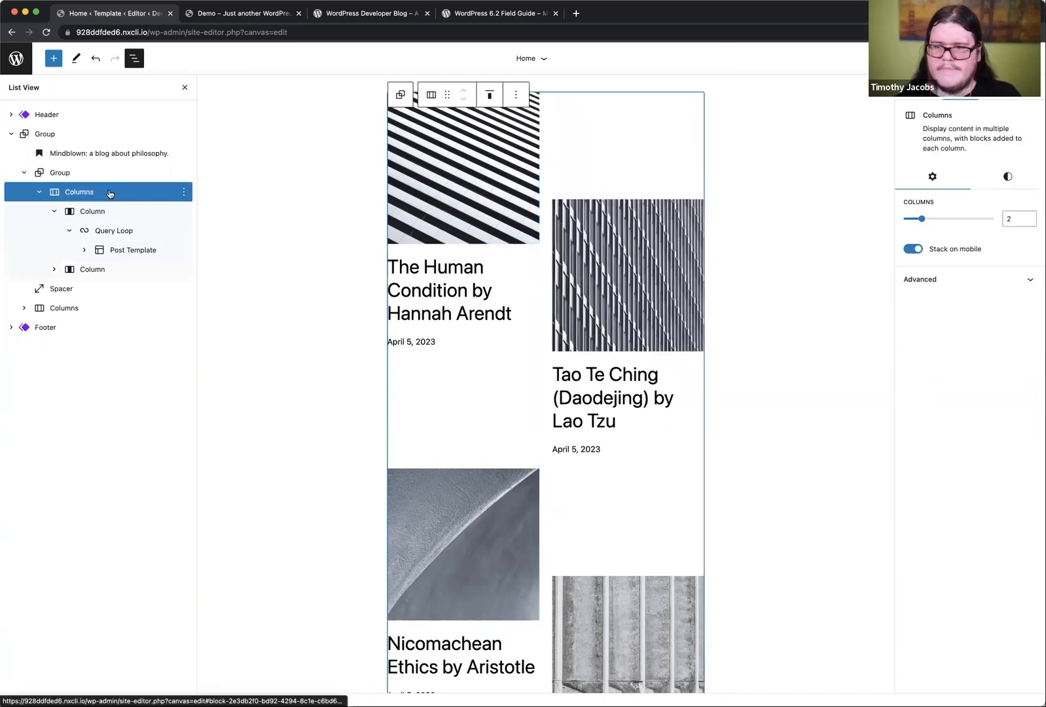
{"action": "left_click", "coordinate": [77, 176]}
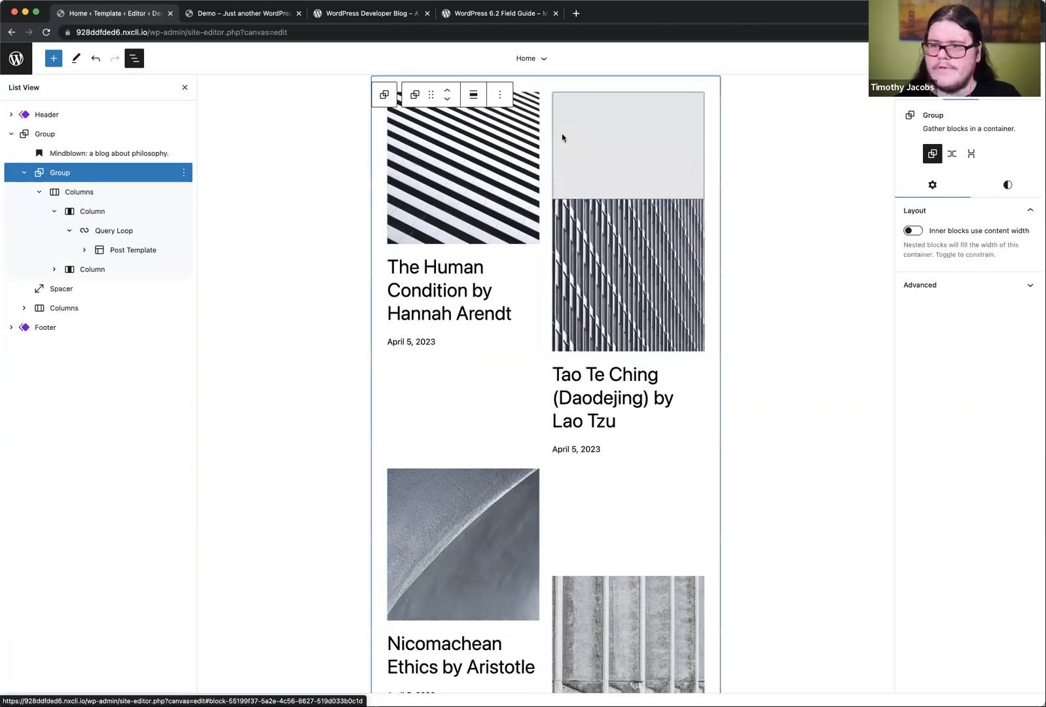
{"action": "left_click", "coordinate": [473, 94]}
{"action": "left_click", "coordinate": [510, 152]}
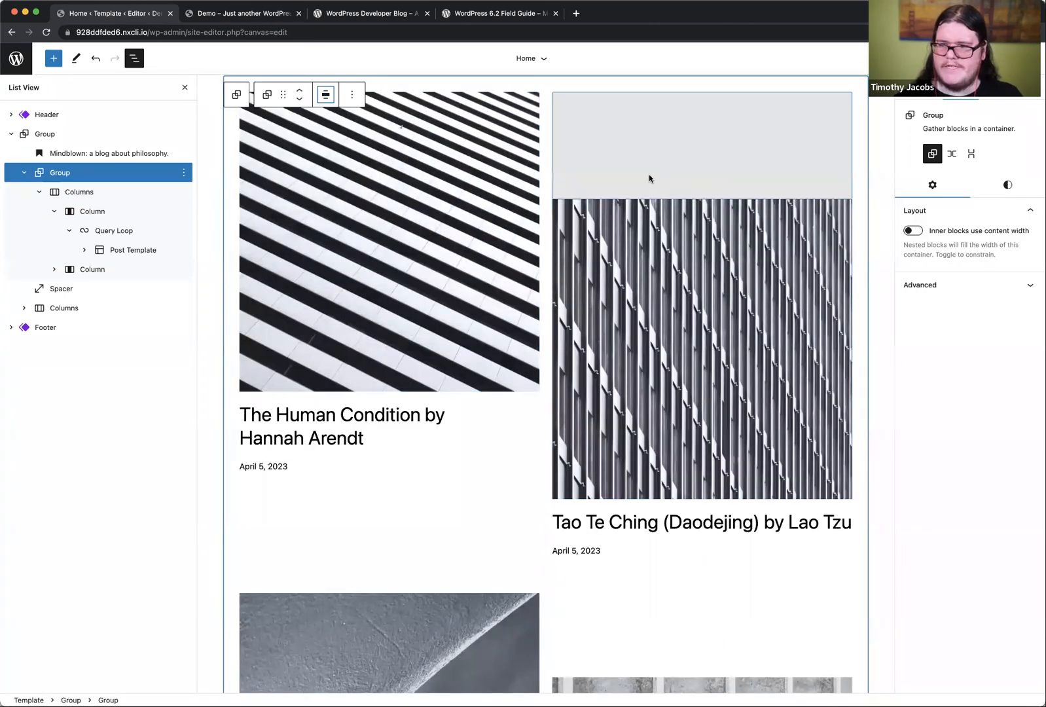
Step: Save the home template changes, close the List View and look over the staggered post layout
{"action": "left_click", "coordinate": [879, 178]}
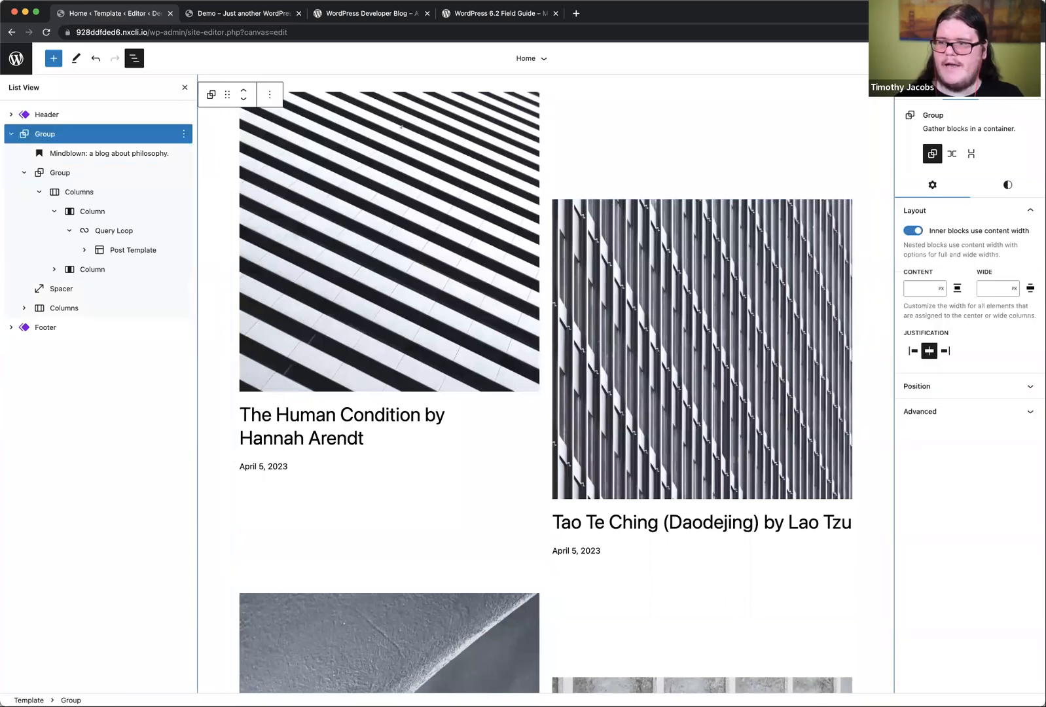
{"action": "left_click", "coordinate": [956, 59]}
{"action": "left_click", "coordinate": [934, 58]}
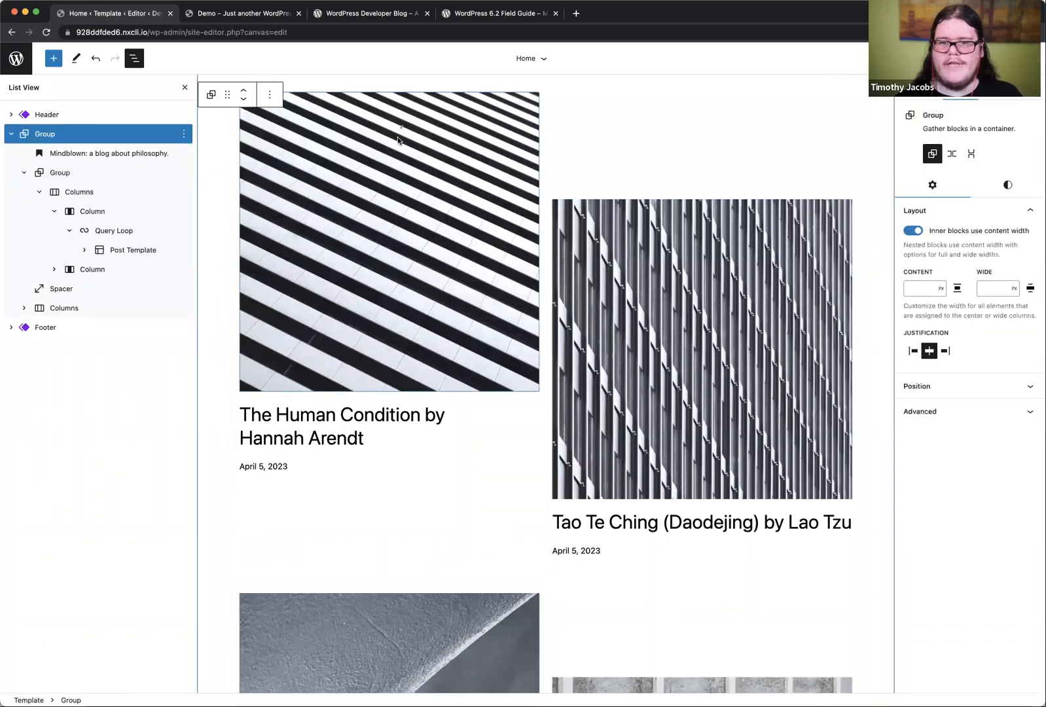
{"action": "left_click", "coordinate": [179, 89]}
{"action": "scroll", "coordinate": [276, 266], "scroll_direction": "up", "scroll_amount": 1}
{"action": "scroll", "coordinate": [275, 264], "scroll_direction": "up", "scroll_amount": 6}
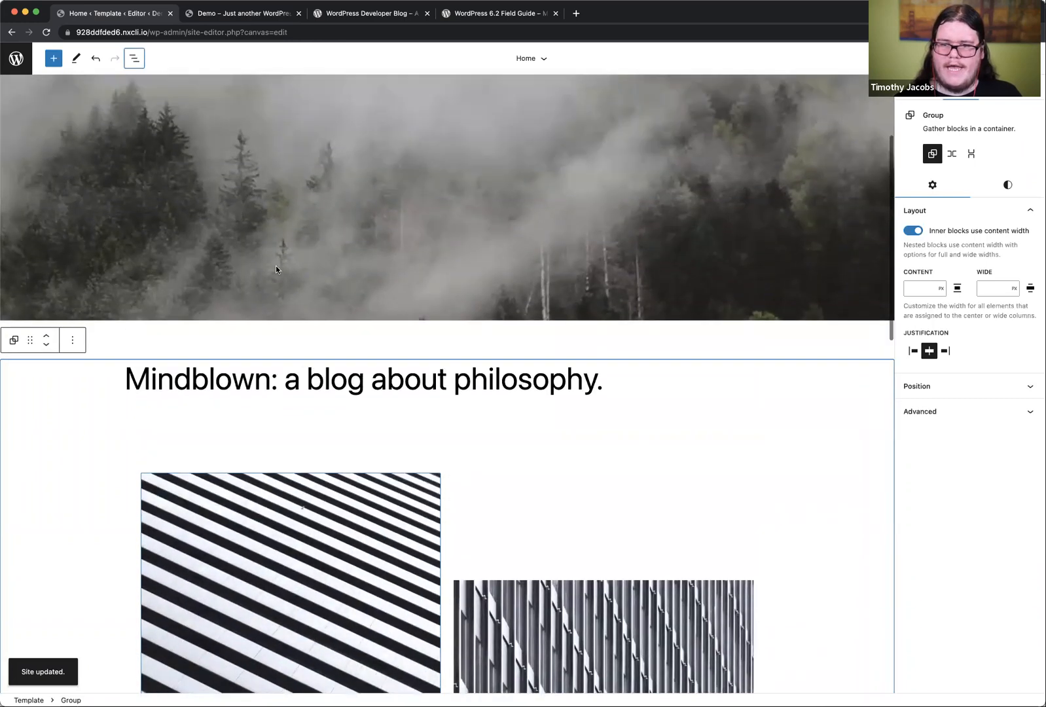
{"action": "scroll", "coordinate": [276, 265], "scroll_direction": "down", "scroll_amount": 12}
{"action": "scroll", "coordinate": [276, 264], "scroll_direction": "down", "scroll_amount": 5}
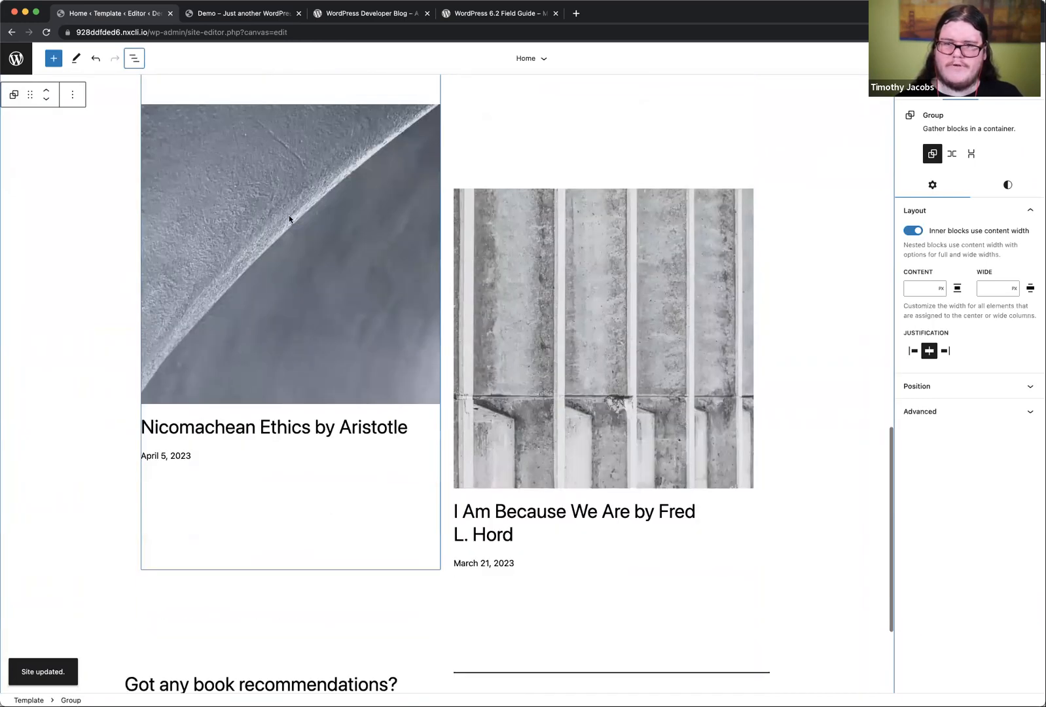
Step: Reload the live Demo home page and review the staggered post layout down to the footer area
{"action": "left_click", "coordinate": [210, 14]}
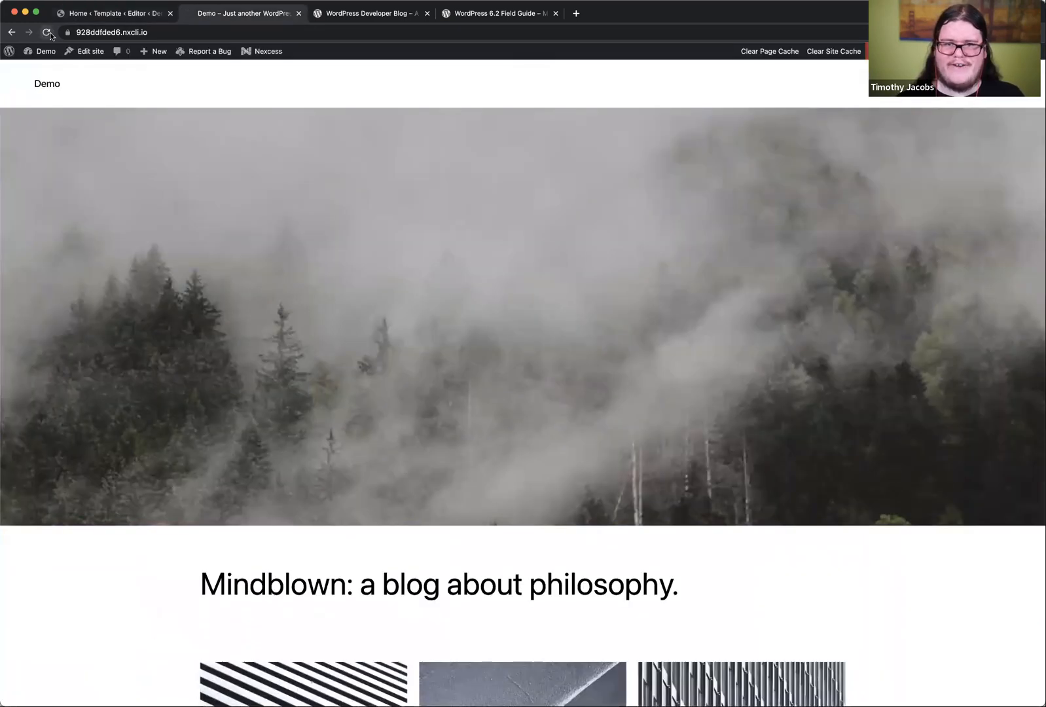
{"action": "left_click", "coordinate": [46, 32]}
{"action": "scroll", "coordinate": [250, 396], "scroll_direction": "down", "scroll_amount": 4}
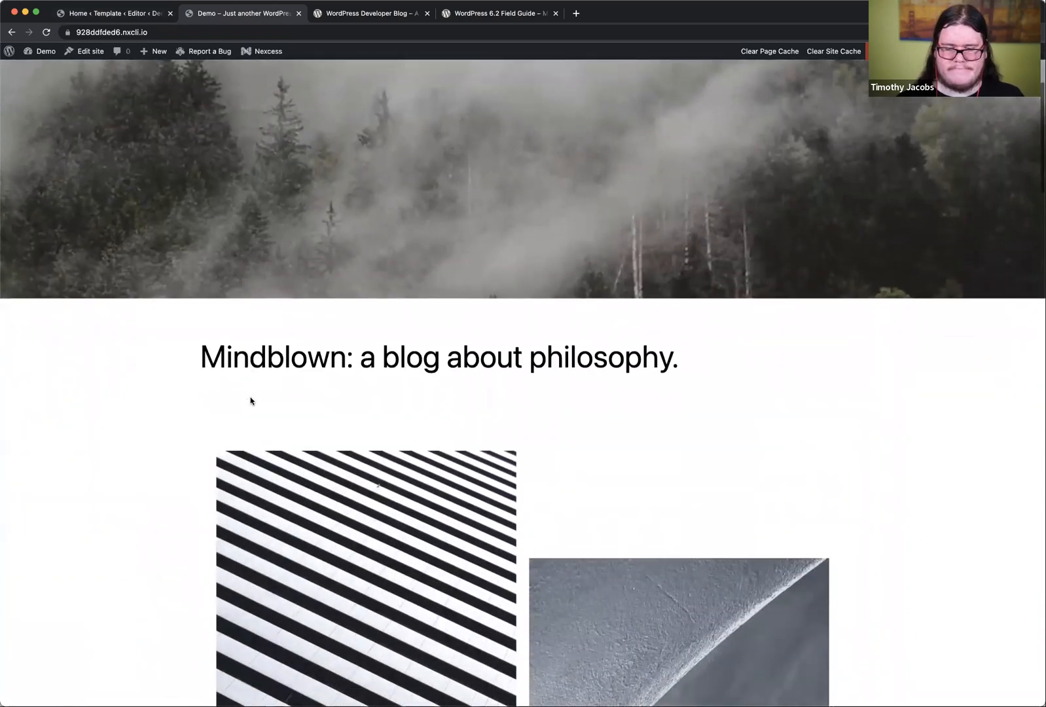
{"action": "scroll", "coordinate": [250, 401], "scroll_direction": "down", "scroll_amount": 20}
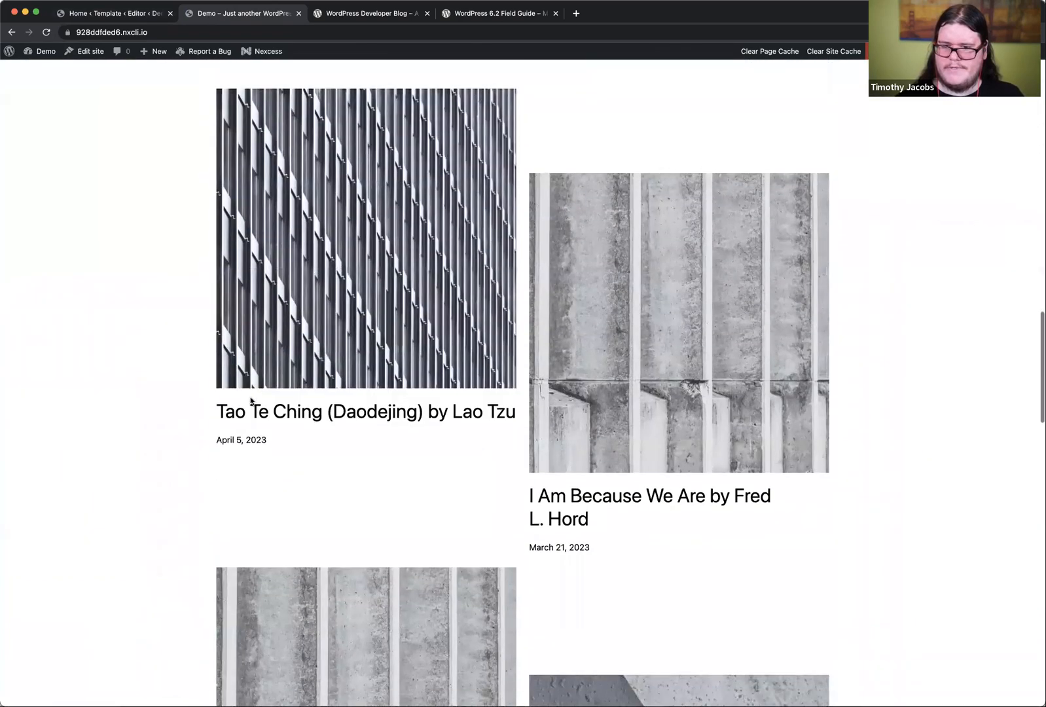
{"action": "scroll", "coordinate": [250, 401], "scroll_direction": "down", "scroll_amount": 13}
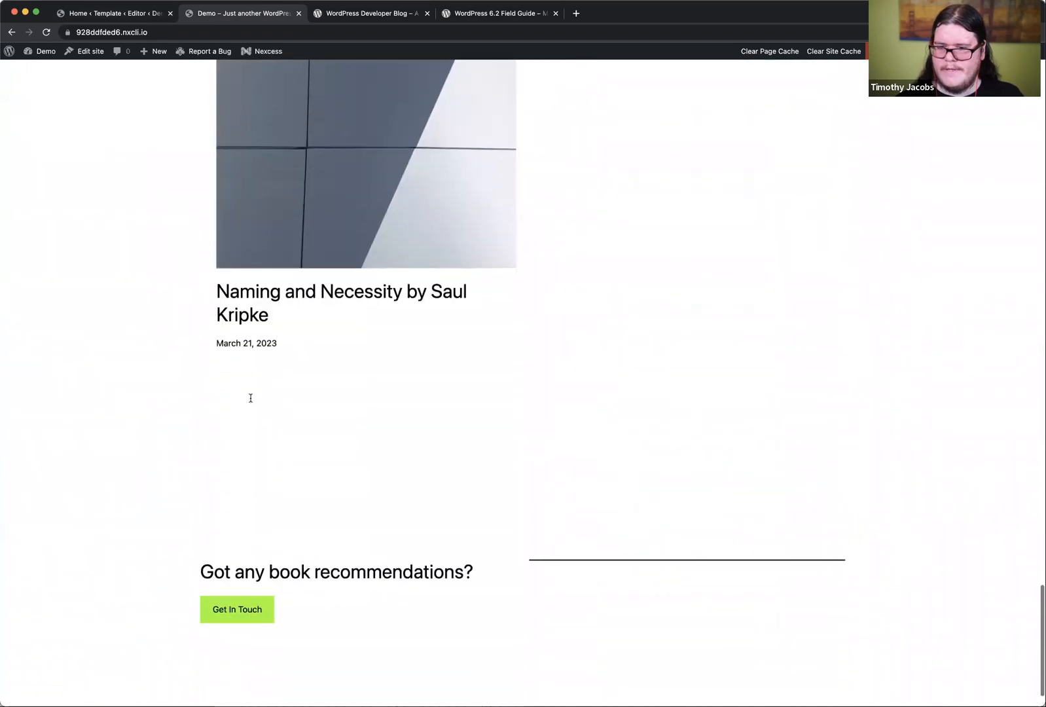
{"action": "scroll", "coordinate": [250, 398], "scroll_direction": "up", "scroll_amount": 20}
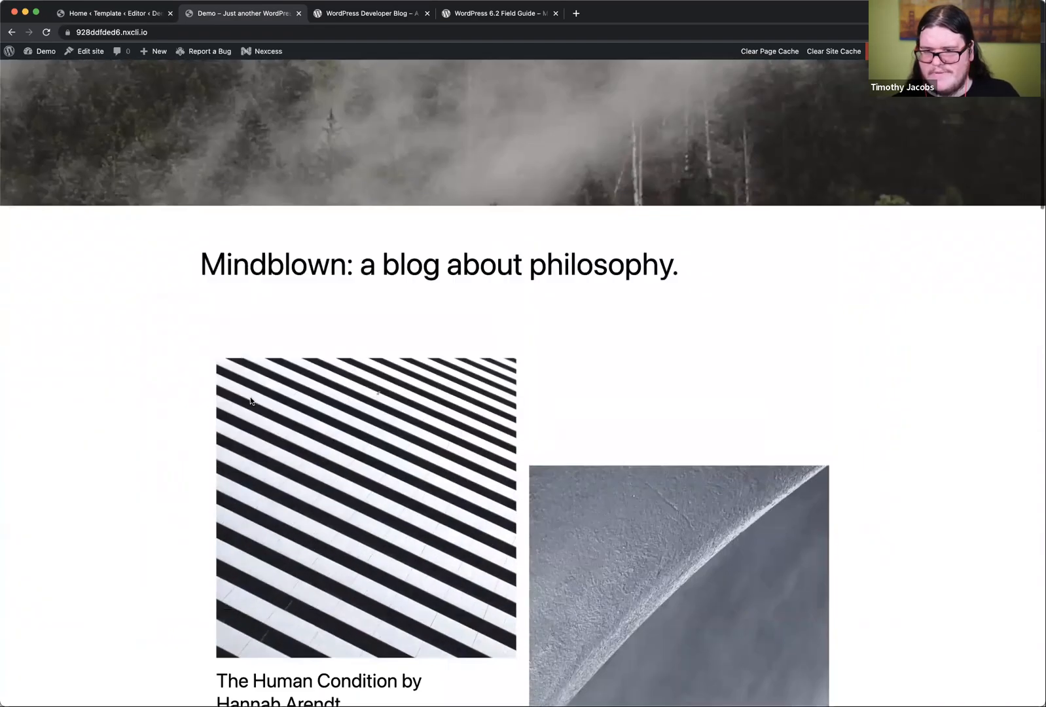
{"action": "scroll", "coordinate": [250, 401], "scroll_direction": "down", "scroll_amount": 20}
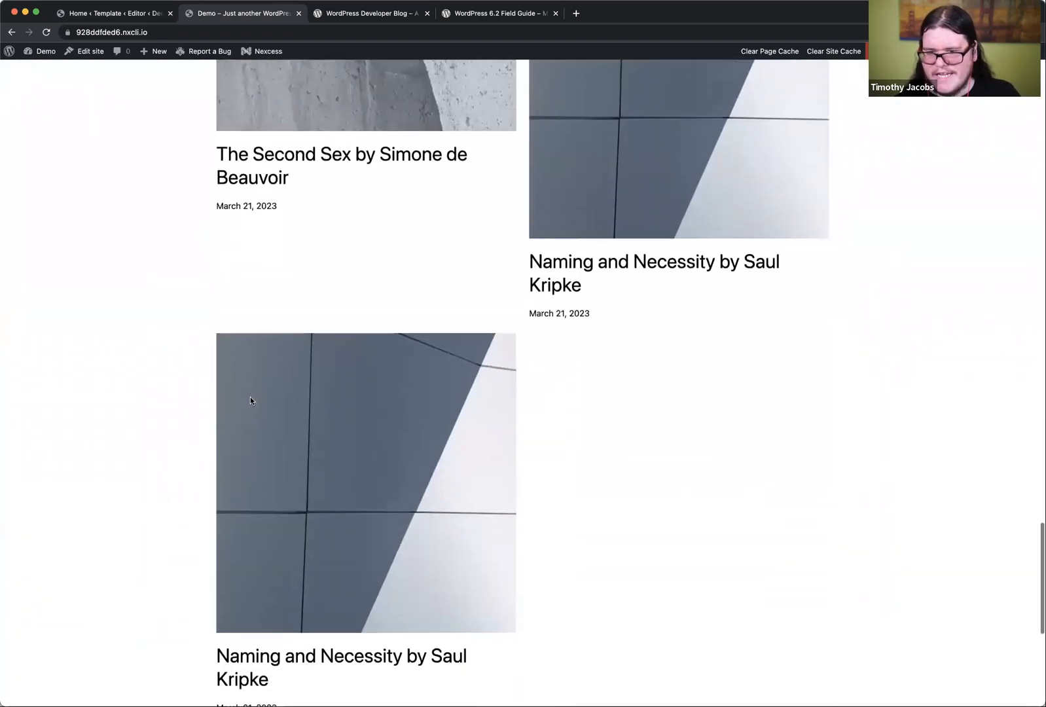
{"action": "scroll", "coordinate": [250, 399], "scroll_direction": "down", "scroll_amount": 7}
{"action": "scroll", "coordinate": [250, 396], "scroll_direction": "up", "scroll_amount": 20}
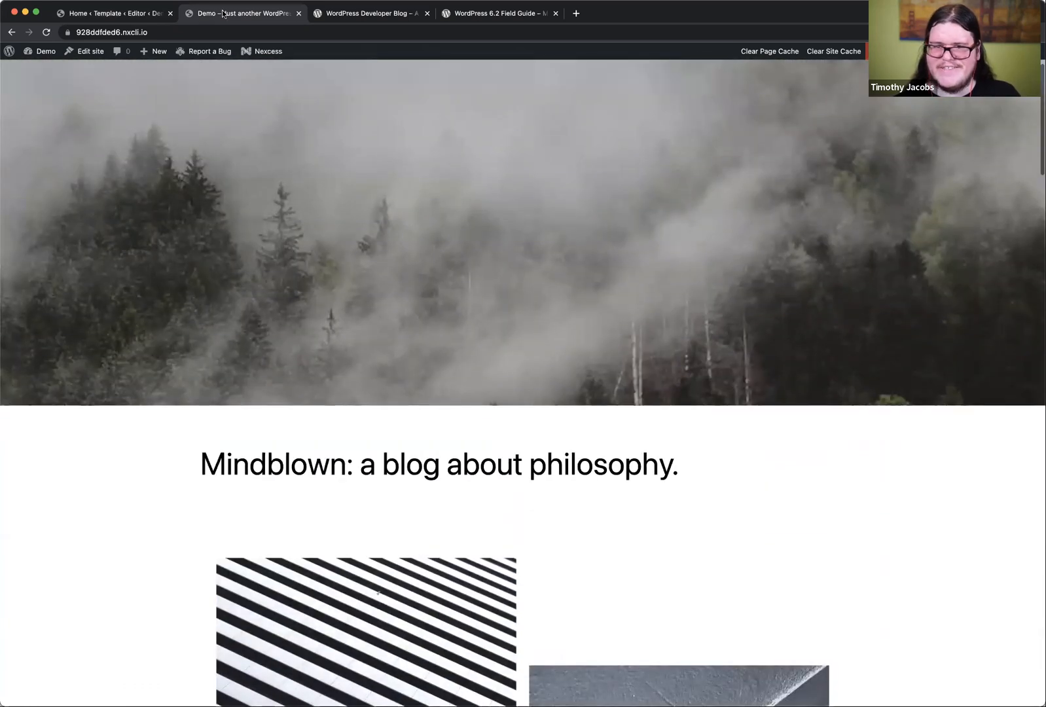
Step: Return to the Home template editor and examine the Group, Post Template and Query Loop blocks around the staggered posts and their options
{"action": "left_click", "coordinate": [103, 15]}
{"action": "scroll", "coordinate": [414, 401], "scroll_direction": "up", "scroll_amount": 15}
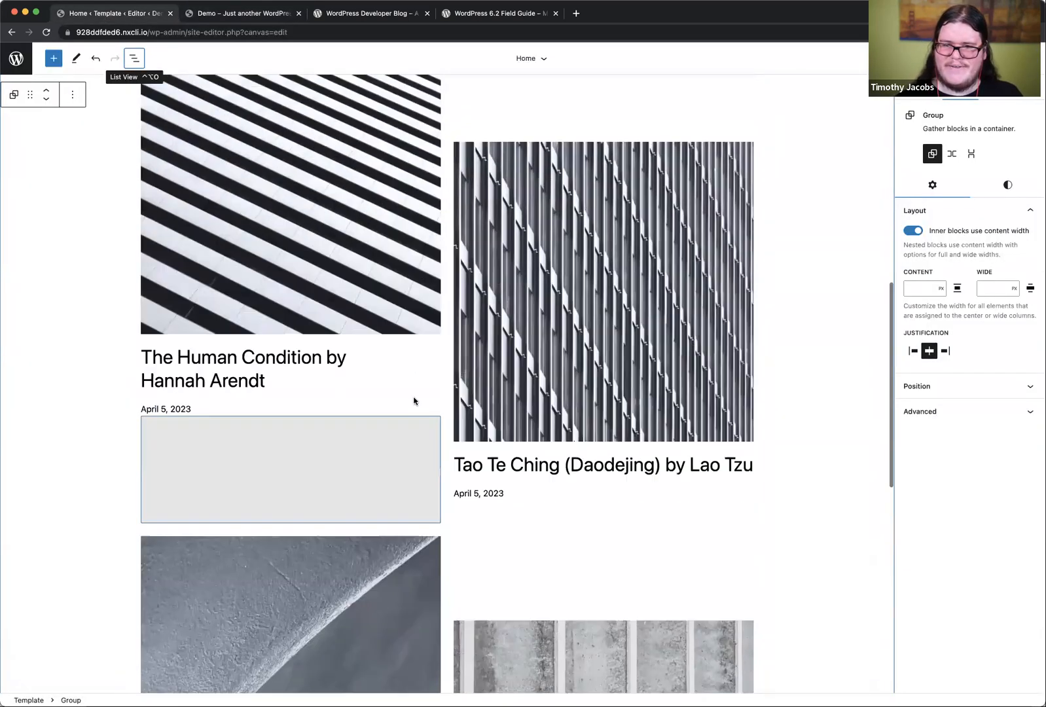
{"action": "scroll", "coordinate": [414, 398], "scroll_direction": "down", "scroll_amount": 2}
{"action": "left_click", "coordinate": [436, 297]}
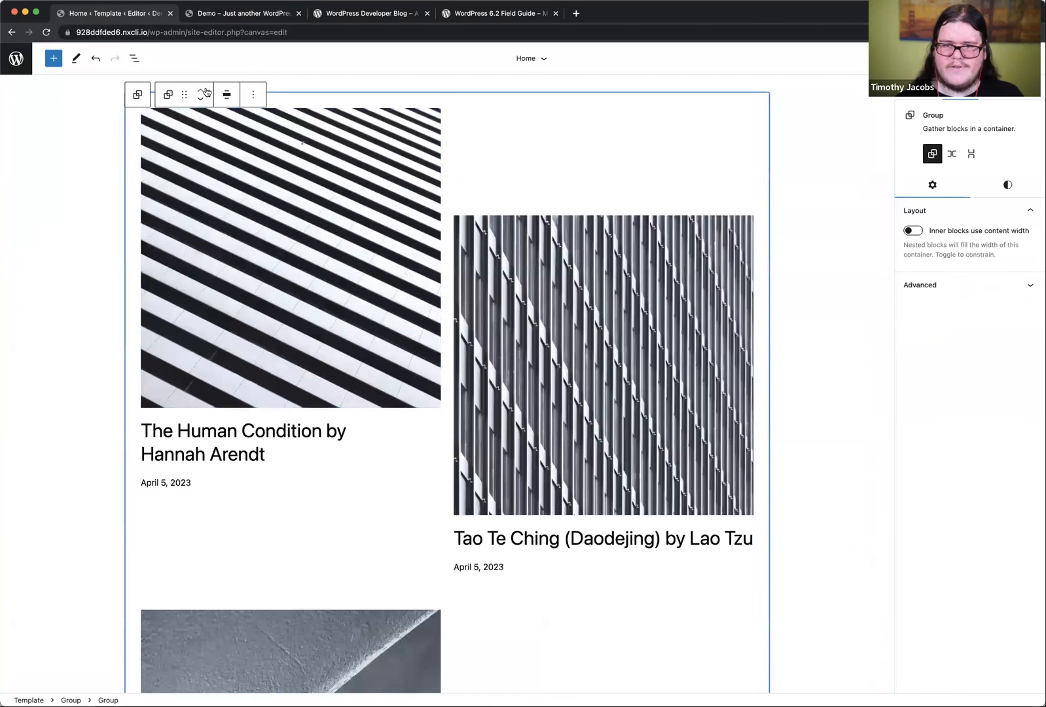
{"action": "left_click", "coordinate": [198, 176]}
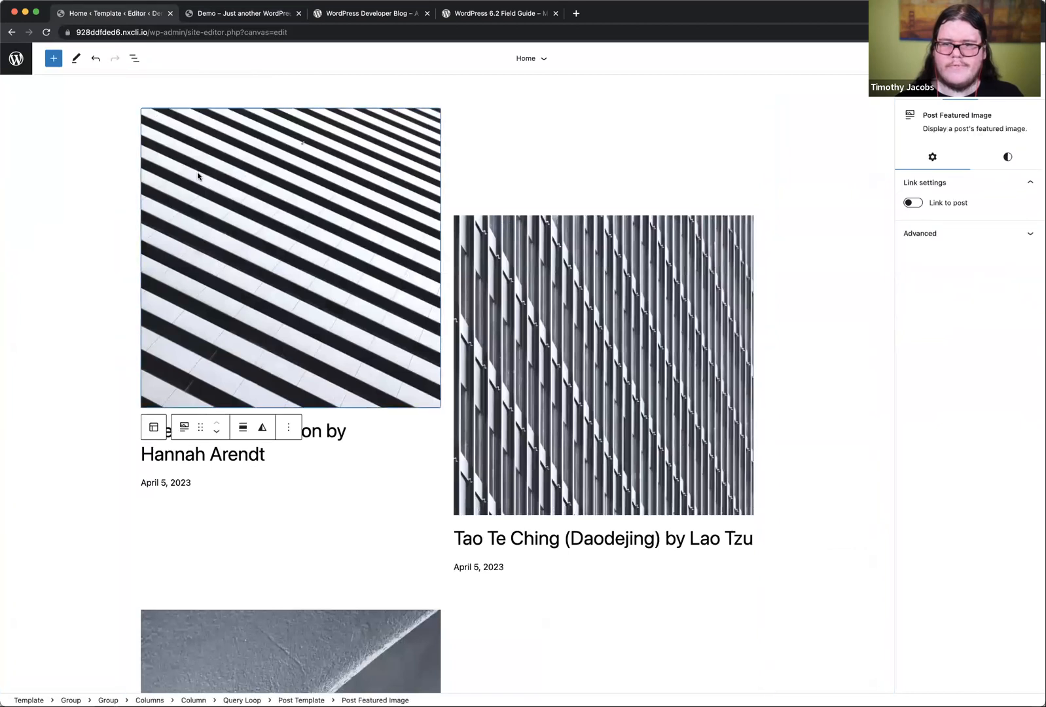
{"action": "left_click", "coordinate": [153, 431]}
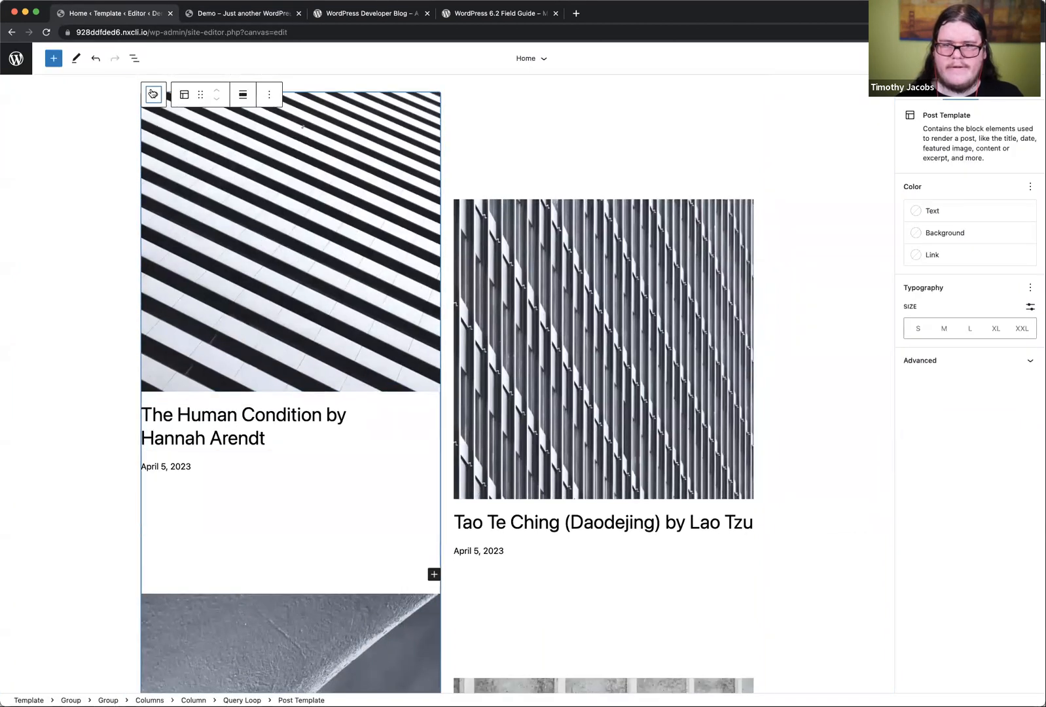
{"action": "left_click", "coordinate": [153, 94]}
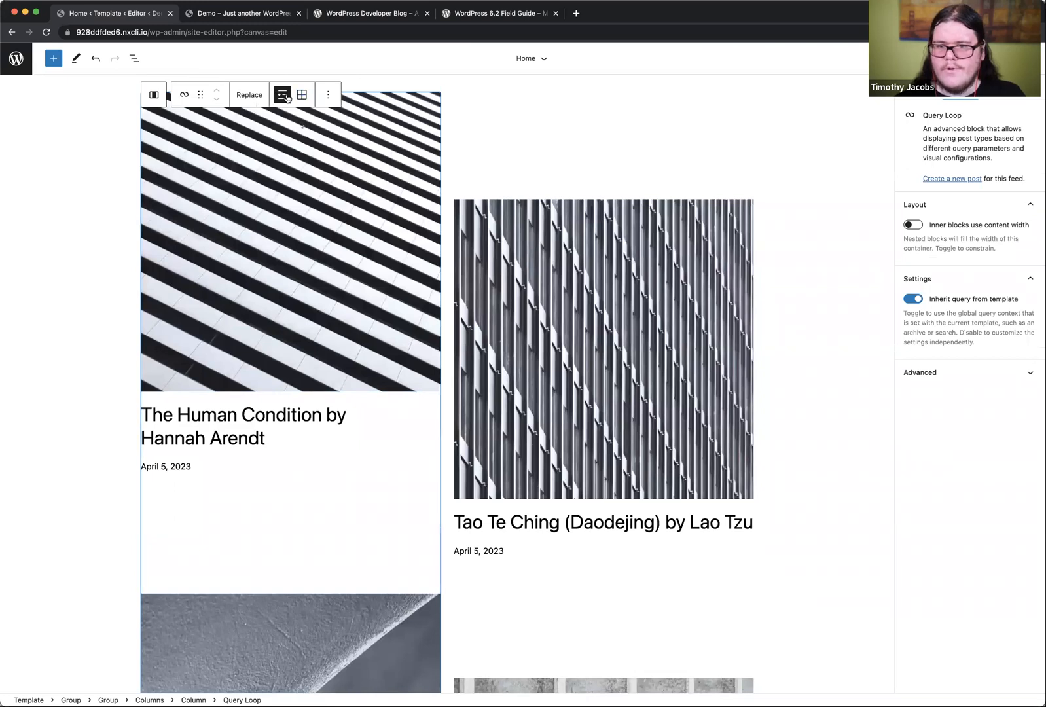
{"action": "left_click", "coordinate": [328, 102]}
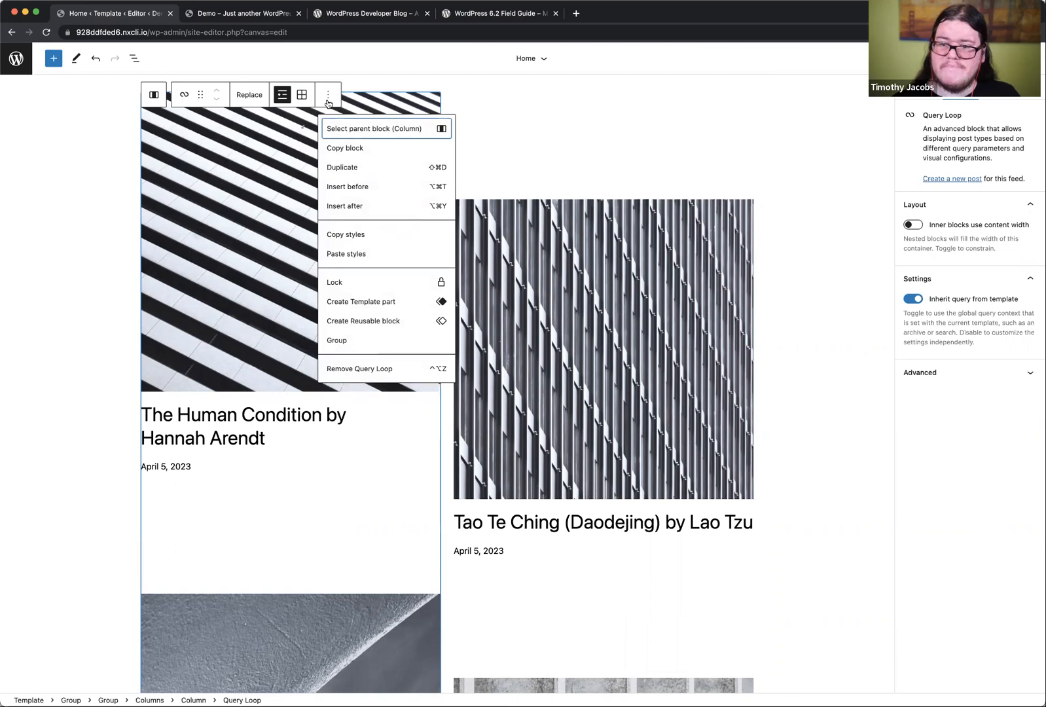
{"action": "left_click", "coordinate": [253, 205]}
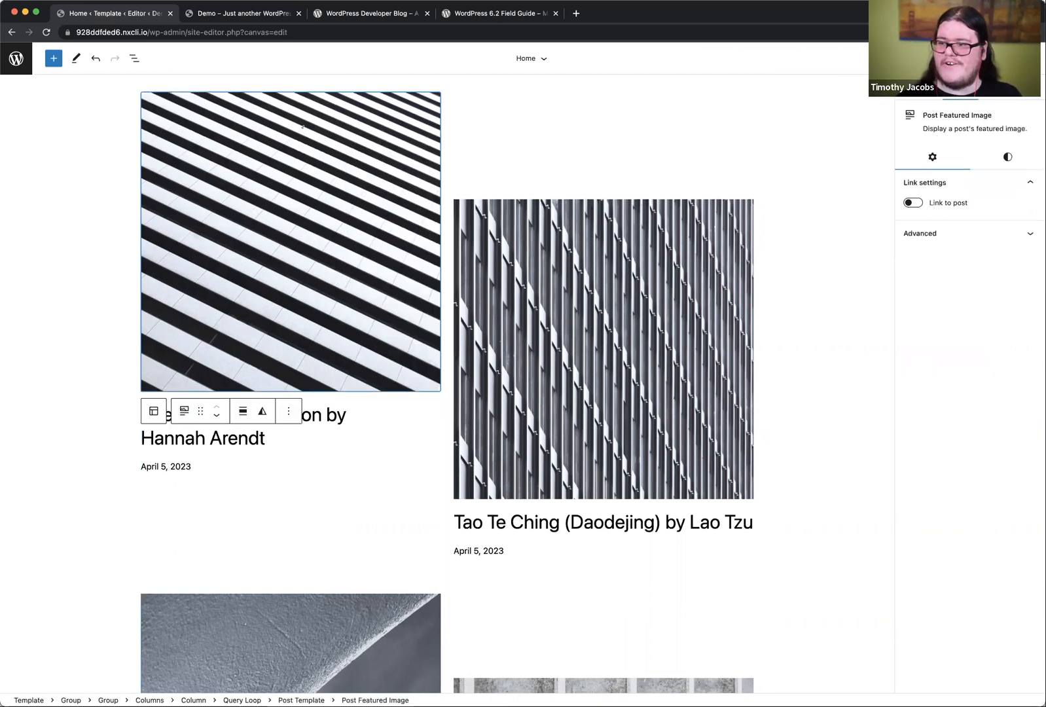
{"action": "key", "text": "super+s"}
{"action": "key", "text": "Escape"}
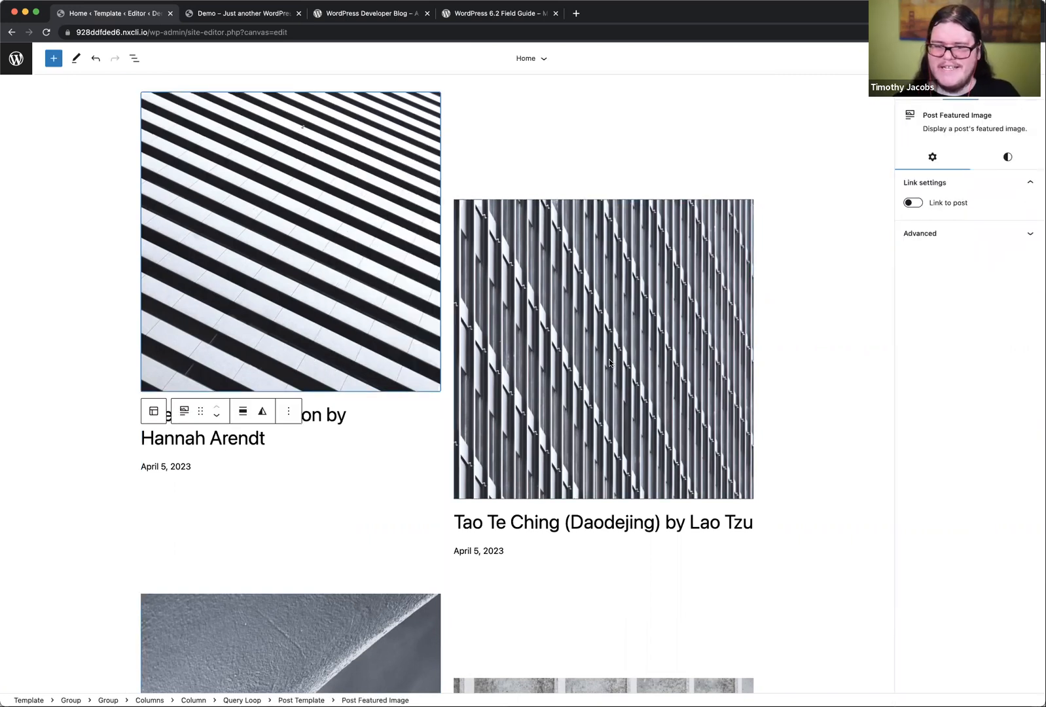
{"action": "scroll", "coordinate": [609, 362], "scroll_direction": "down", "scroll_amount": 10}
{"action": "scroll", "coordinate": [609, 362], "scroll_direction": "up", "scroll_amount": 20}
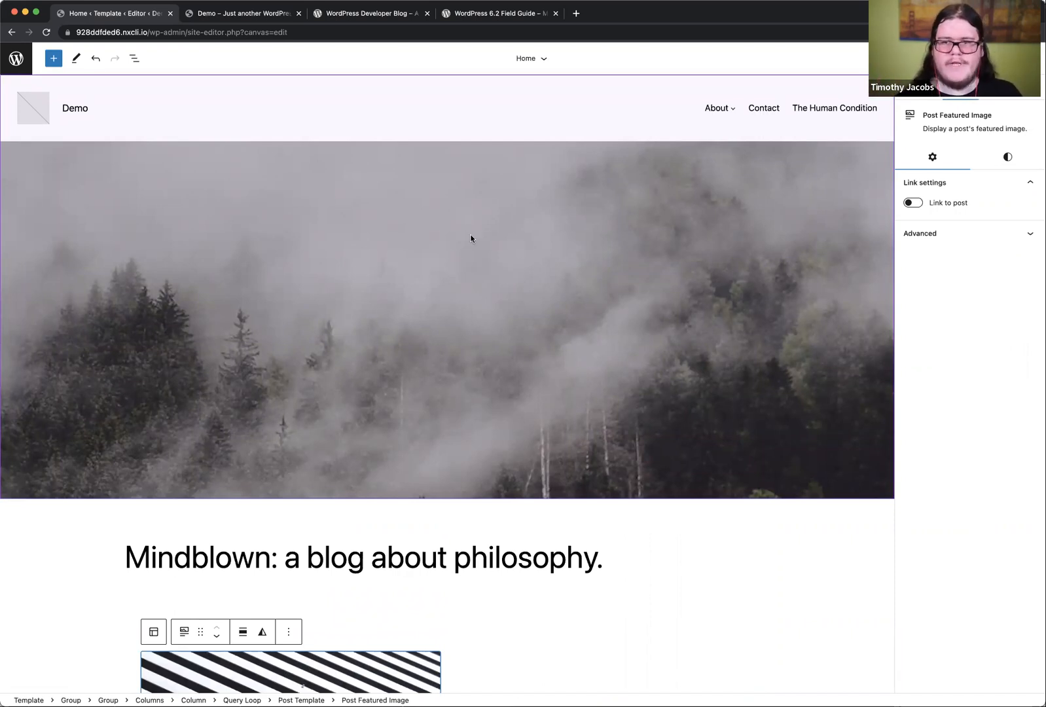
Step: Switch to the live Demo home page and check how the header behaves while scrolling
{"action": "left_click", "coordinate": [222, 14]}
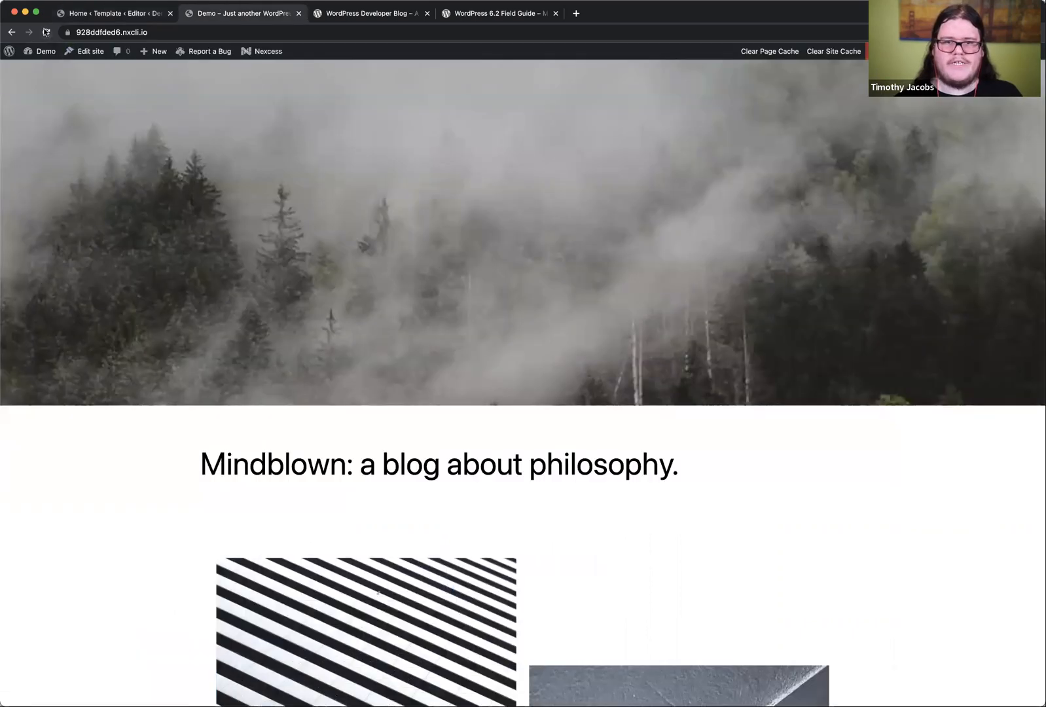
{"action": "scroll", "coordinate": [345, 406], "scroll_direction": "down", "scroll_amount": 8}
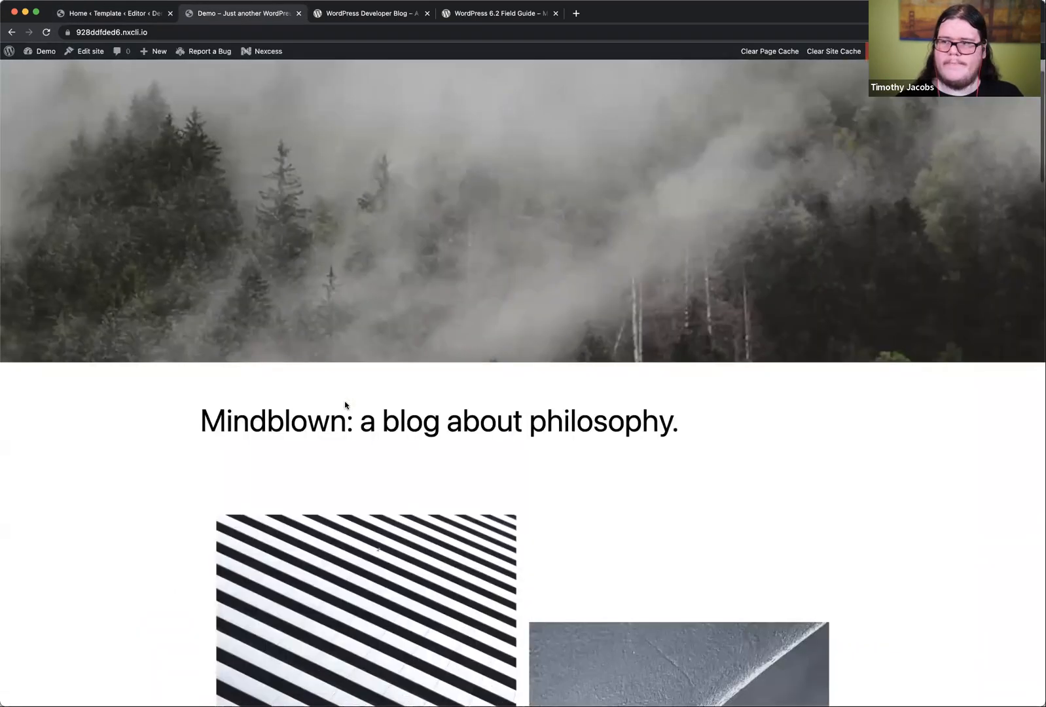
{"action": "scroll", "coordinate": [345, 405], "scroll_direction": "up", "scroll_amount": 8}
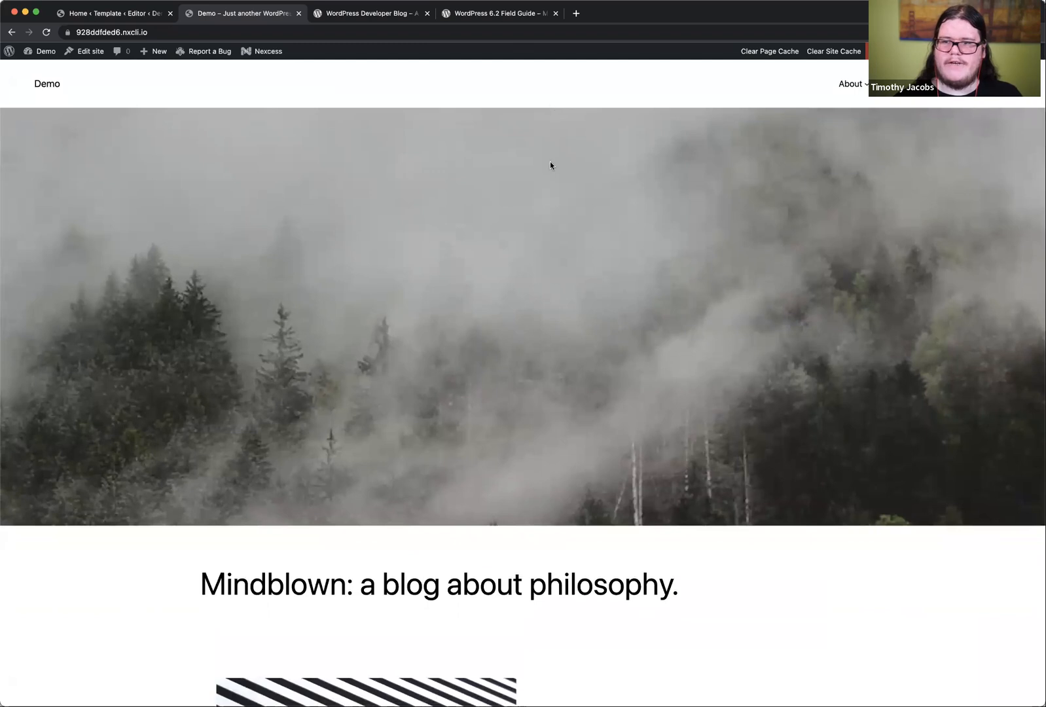
Step: Open the home template's Header template part for editing and show its List View
{"action": "left_click", "coordinate": [98, 14]}
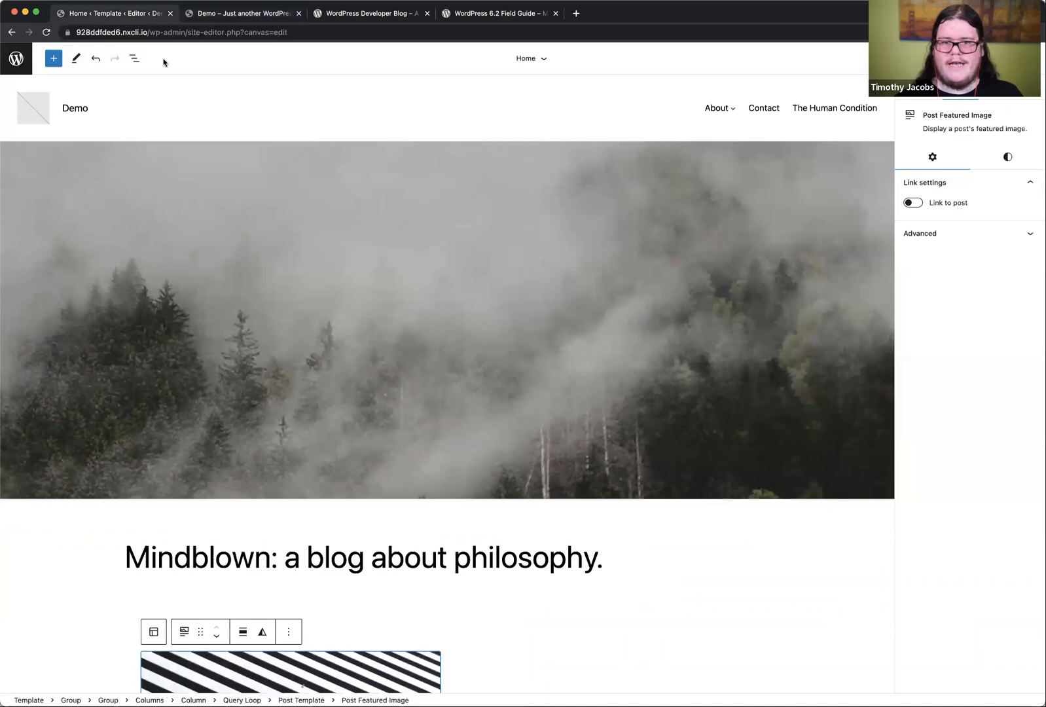
{"action": "left_click", "coordinate": [214, 107]}
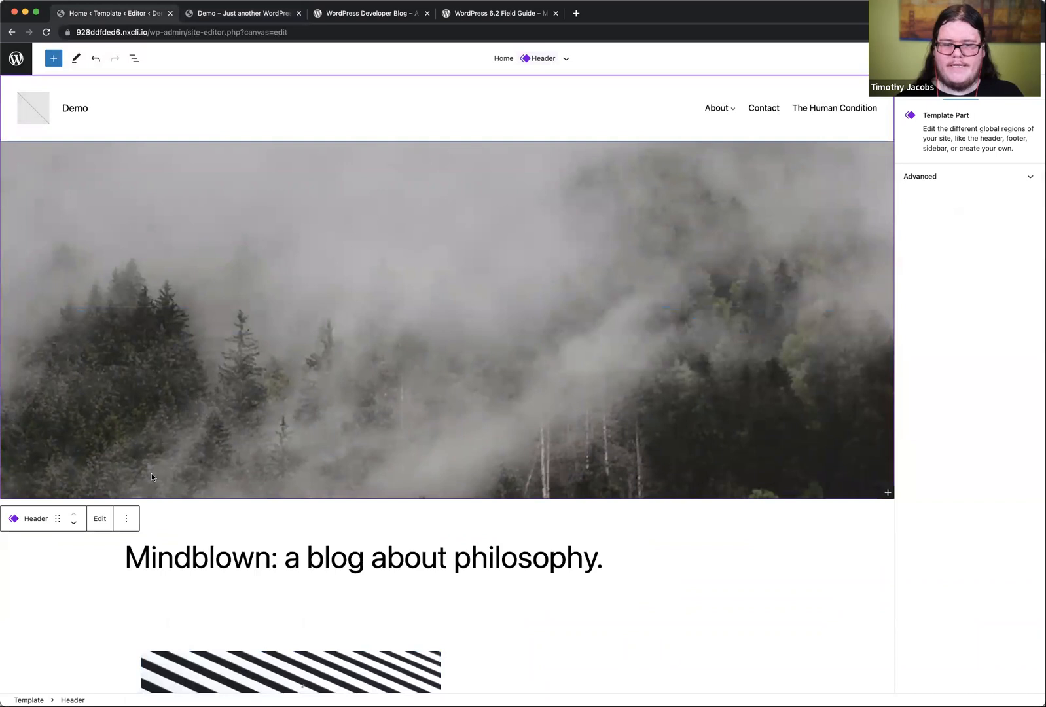
{"action": "left_click", "coordinate": [100, 518]}
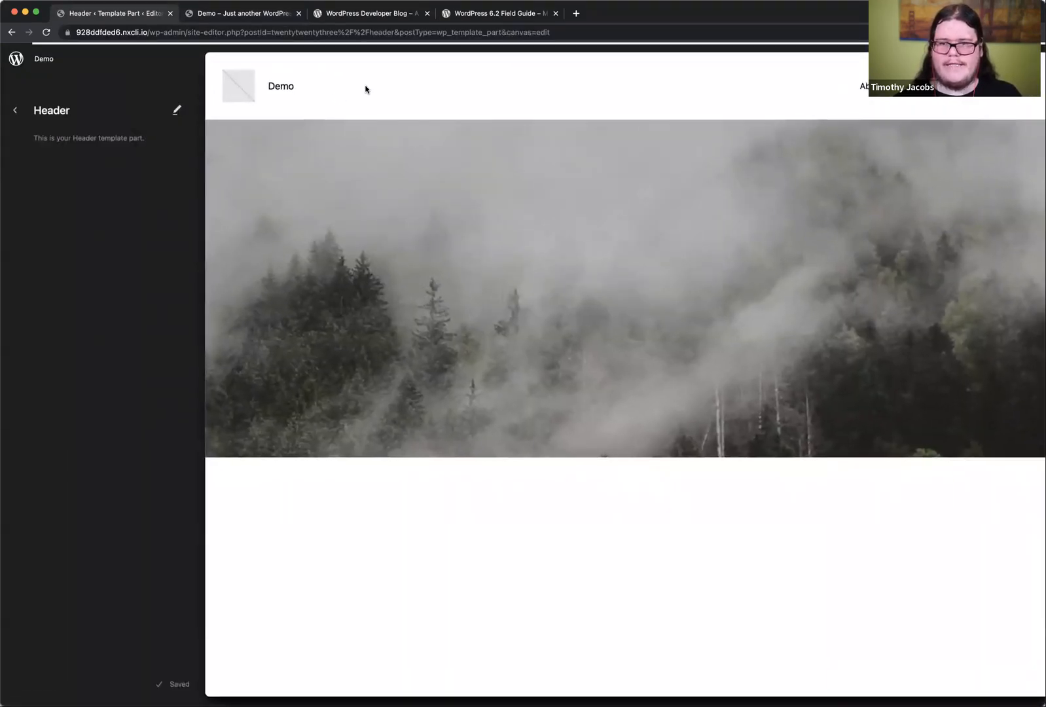
{"action": "left_click", "coordinate": [365, 90]}
{"action": "left_click", "coordinate": [134, 59]}
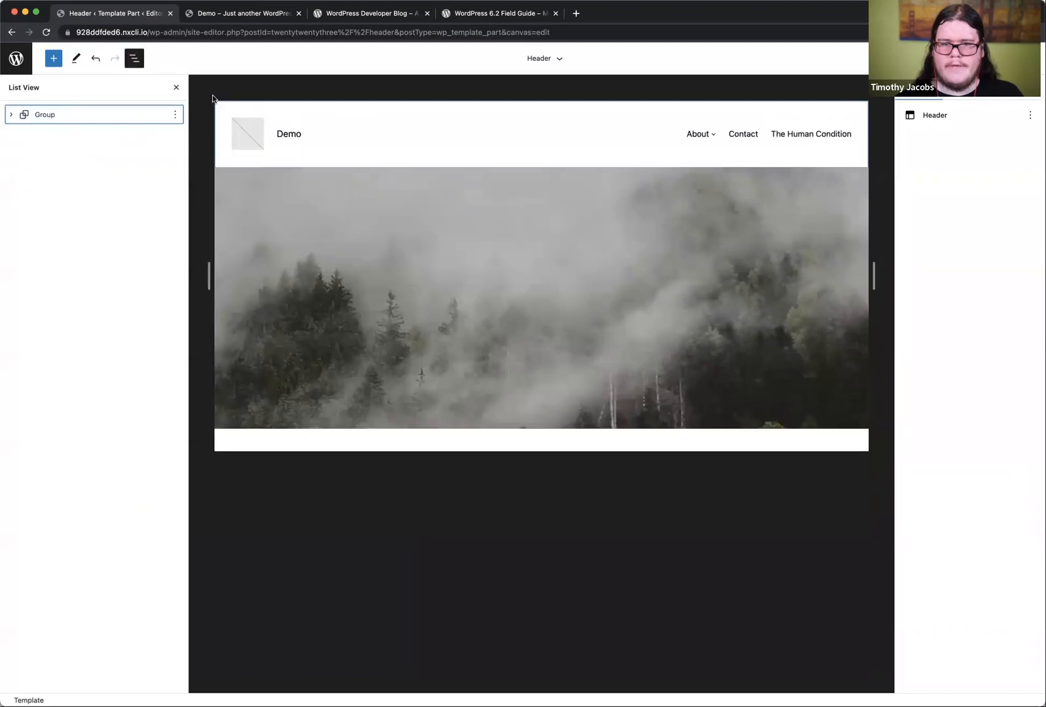
Step: Check the header's outer Group and its nested Row block for position settings
{"action": "left_click", "coordinate": [8, 113]}
{"action": "left_click", "coordinate": [70, 117]}
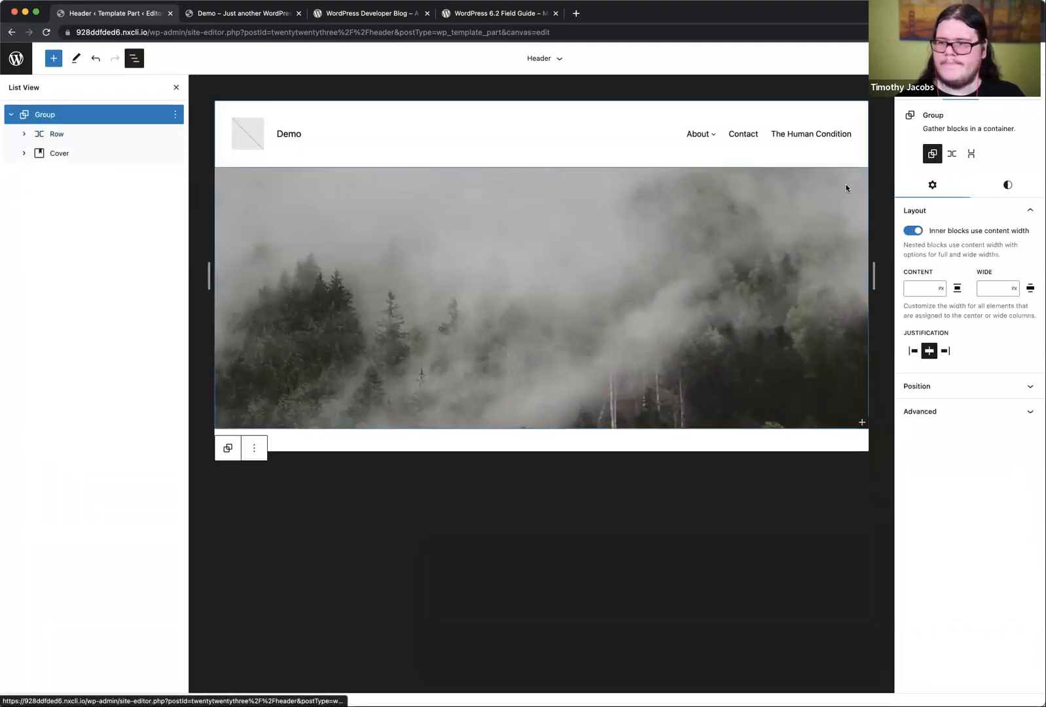
{"action": "left_click", "coordinate": [973, 386]}
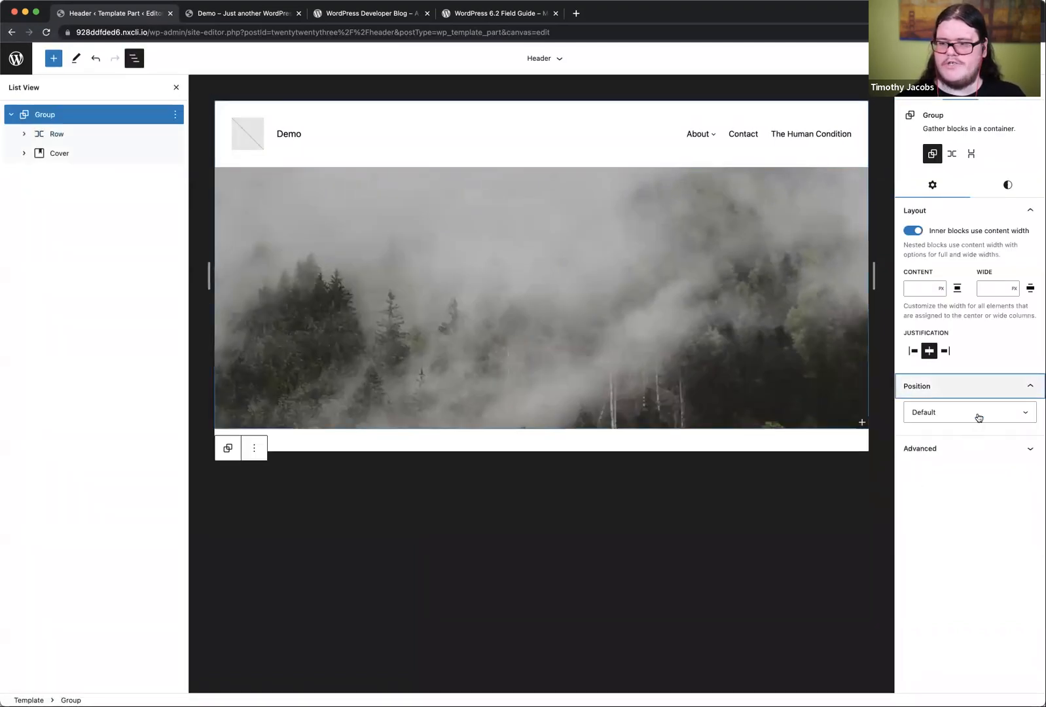
{"action": "left_click", "coordinate": [62, 135]}
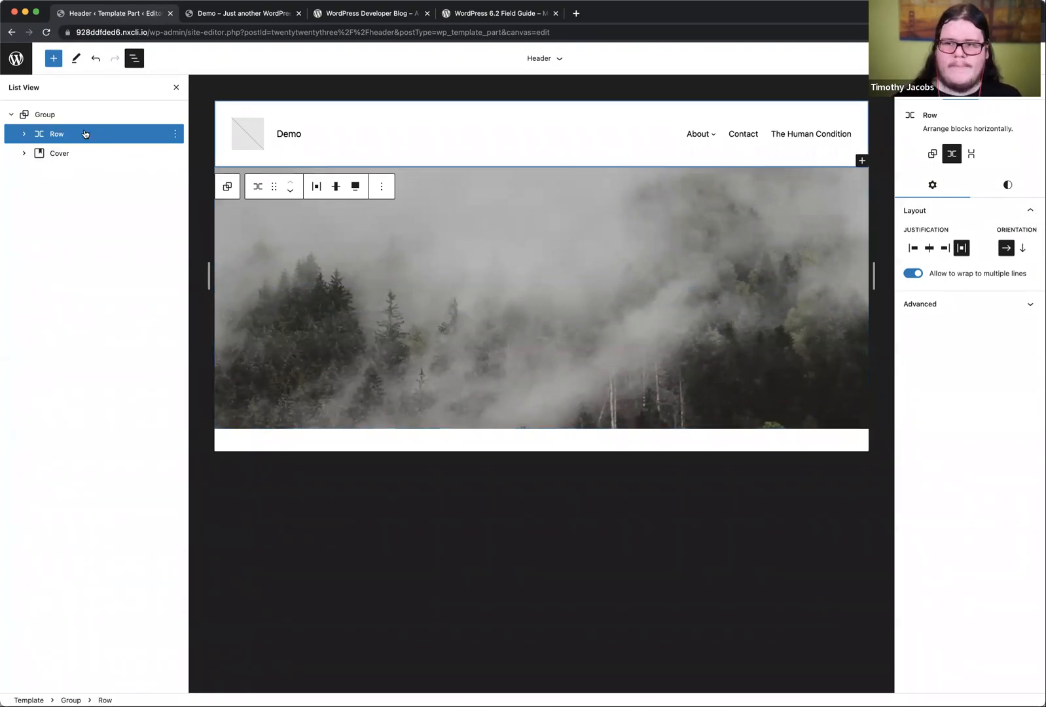
Step: Set the position of the header's outer Group to Sticky and save the change
{"action": "left_click", "coordinate": [72, 113]}
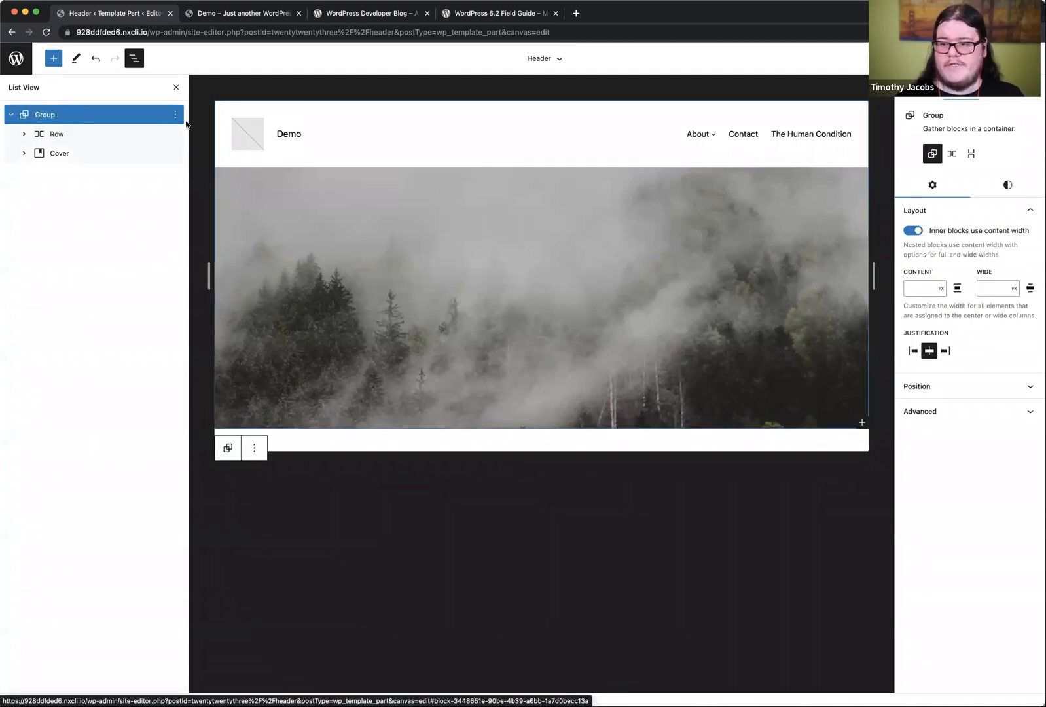
{"action": "left_click", "coordinate": [933, 385]}
{"action": "left_click", "coordinate": [947, 412]}
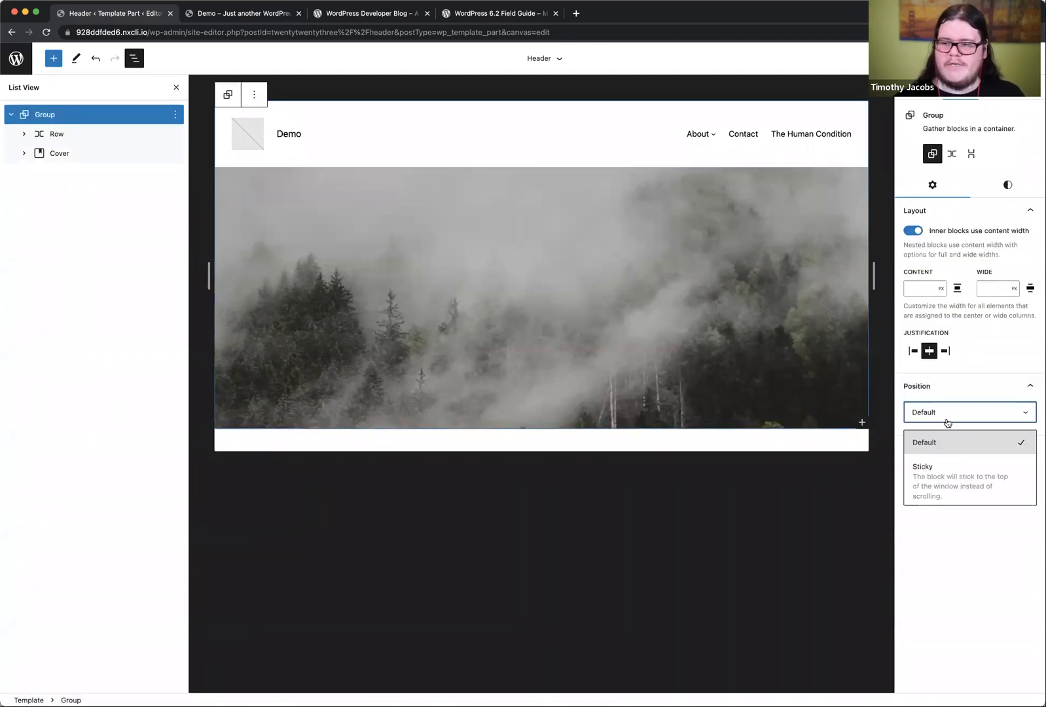
{"action": "left_click", "coordinate": [947, 478]}
{"action": "left_click", "coordinate": [956, 58]}
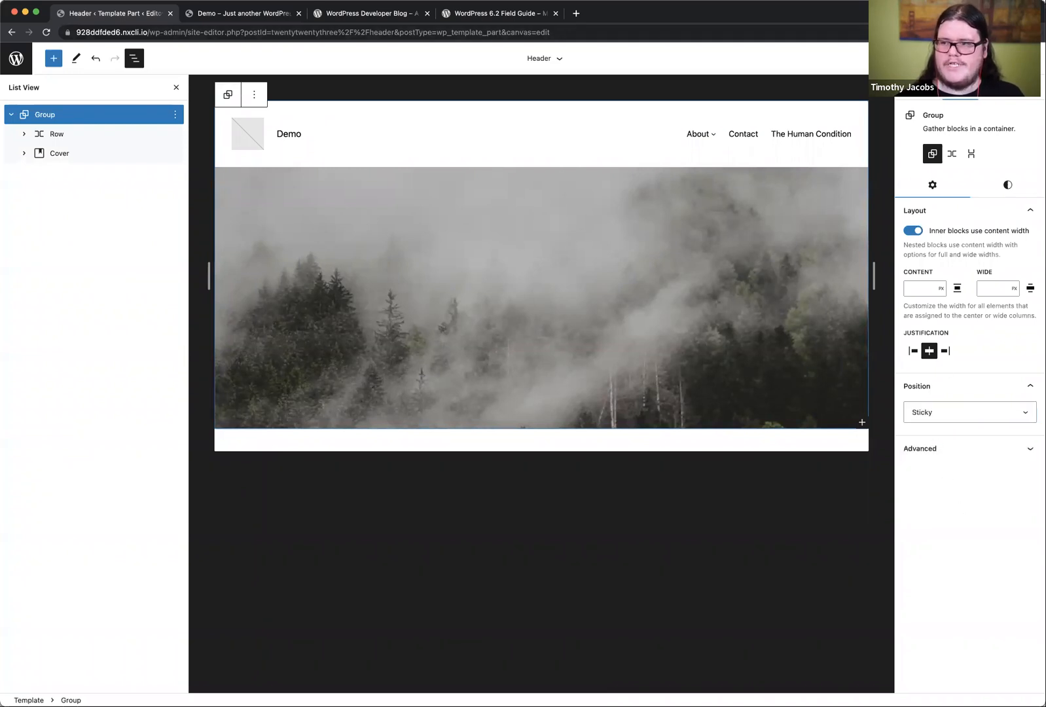
{"action": "left_click", "coordinate": [934, 59]}
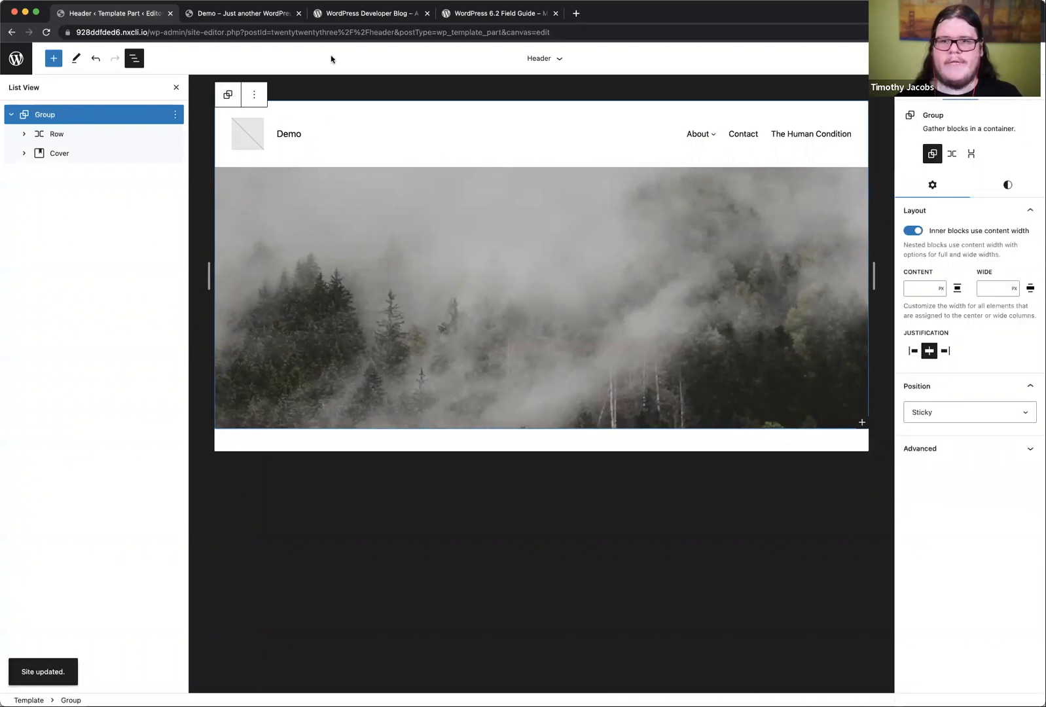
Step: Check on the live Demo home page whether the header sticks while scrolling through the posts
{"action": "left_click", "coordinate": [222, 13]}
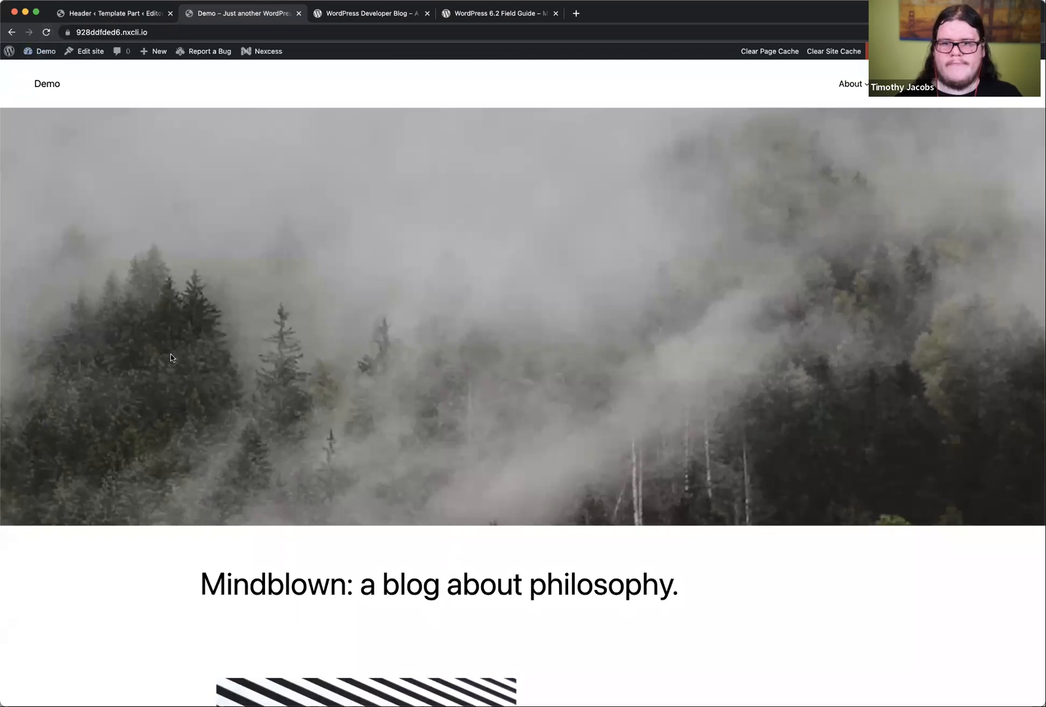
{"action": "scroll", "coordinate": [169, 357], "scroll_direction": "down", "scroll_amount": 4}
{"action": "scroll", "coordinate": [170, 358], "scroll_direction": "up", "scroll_amount": 4}
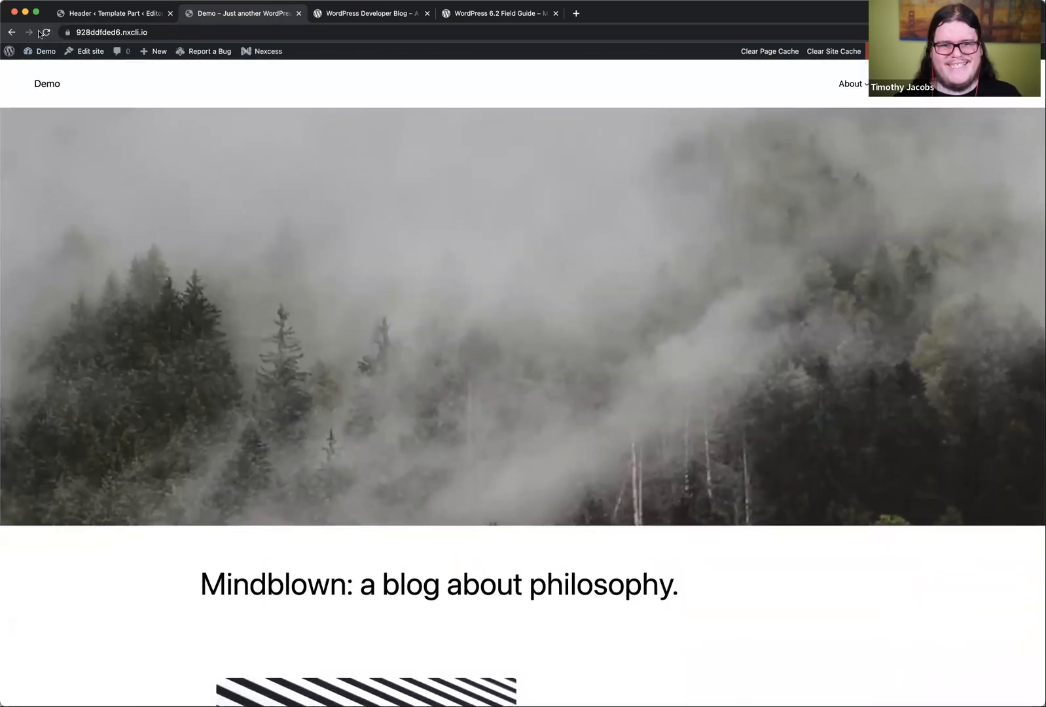
{"action": "scroll", "coordinate": [83, 275], "scroll_direction": "down", "scroll_amount": 15}
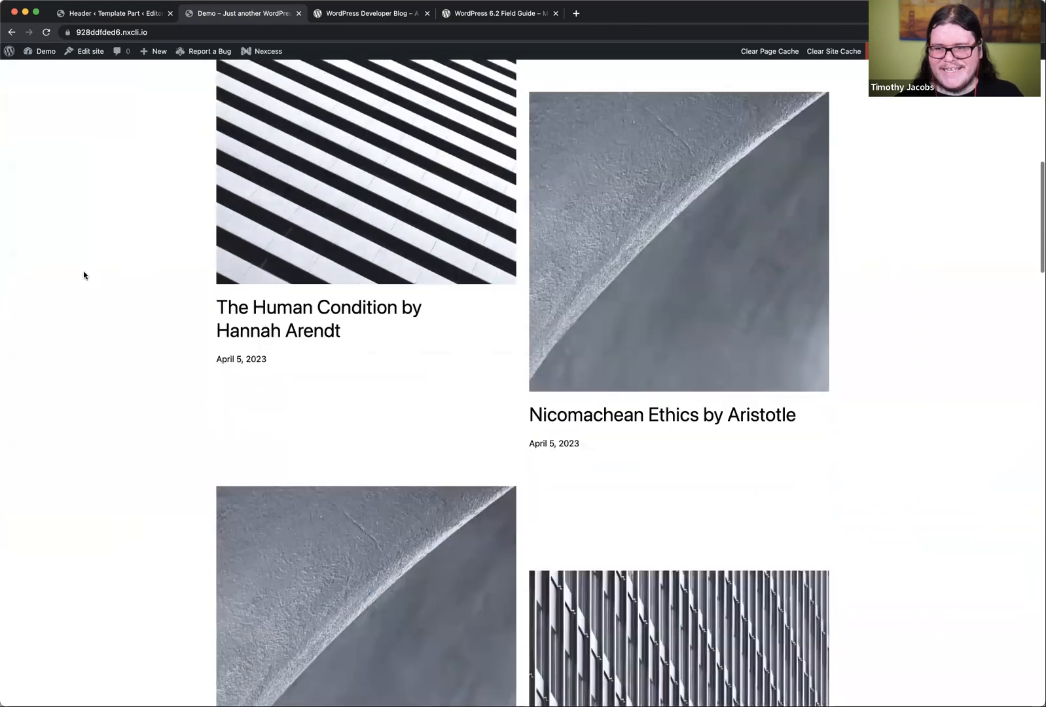
{"action": "scroll", "coordinate": [84, 275], "scroll_direction": "down", "scroll_amount": 2}
{"action": "scroll", "coordinate": [84, 275], "scroll_direction": "up", "scroll_amount": 20}
Step: Set the position of the header's outer Group back to Default in the Header template part
{"action": "left_click", "coordinate": [102, 13]}
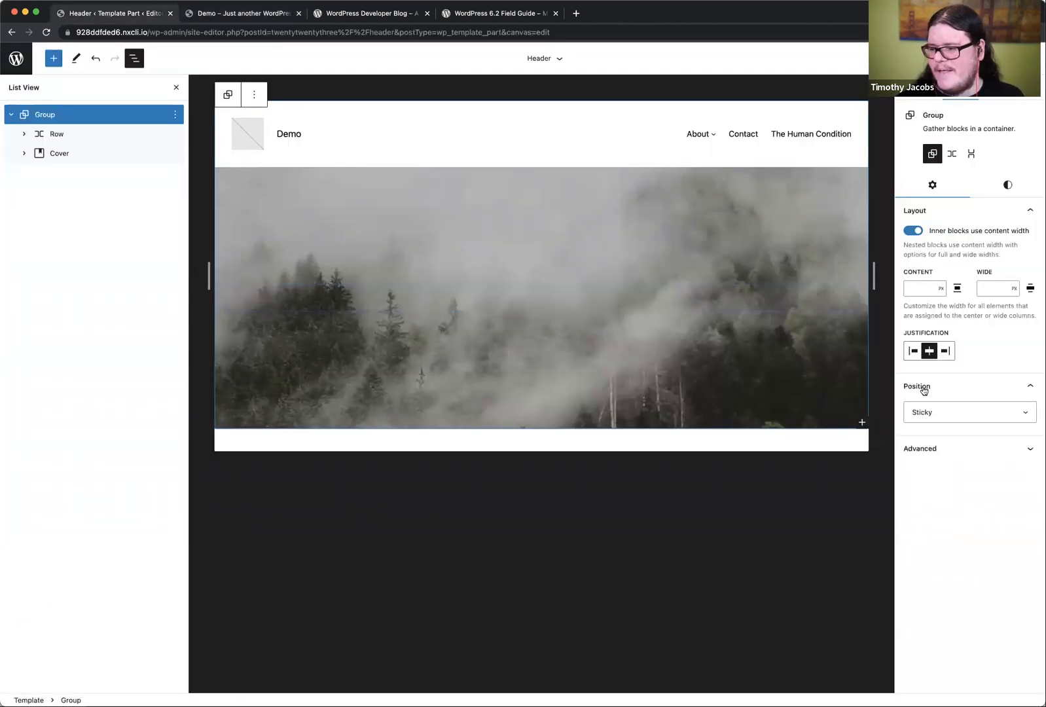
{"action": "left_click", "coordinate": [944, 412]}
{"action": "left_click", "coordinate": [943, 440]}
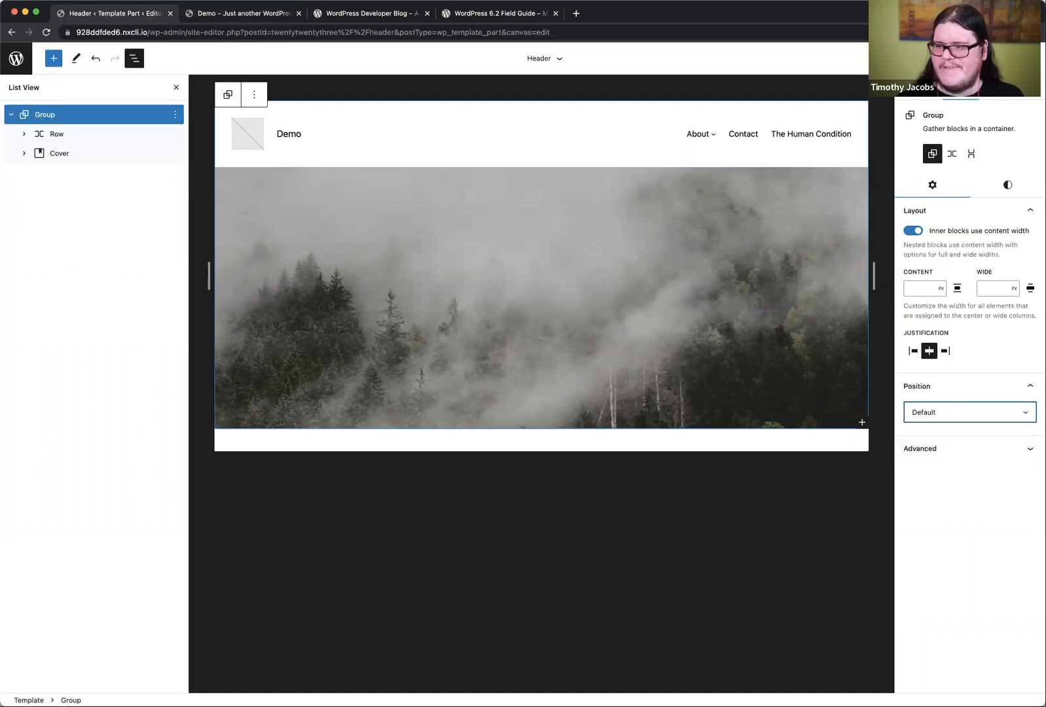
{"action": "left_click", "coordinate": [957, 58]}
Step: Leave the Header template part and open the Home template for editing
{"action": "left_click", "coordinate": [17, 64]}
{"action": "left_click", "coordinate": [15, 110]}
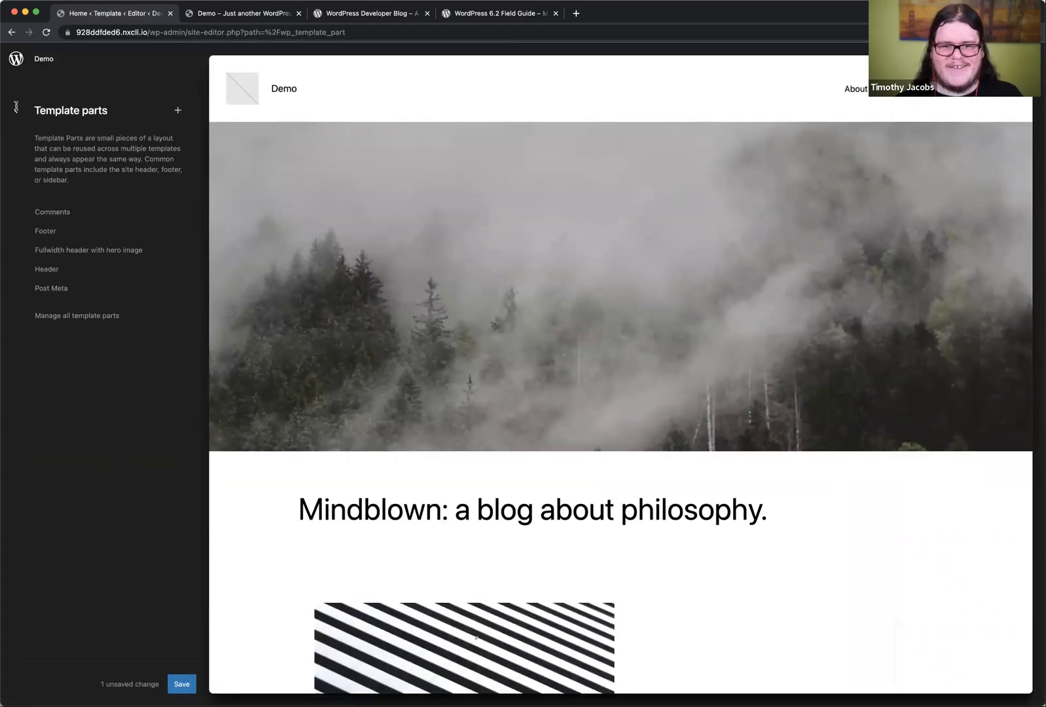
{"action": "left_click", "coordinate": [16, 109]}
{"action": "left_click", "coordinate": [66, 181]}
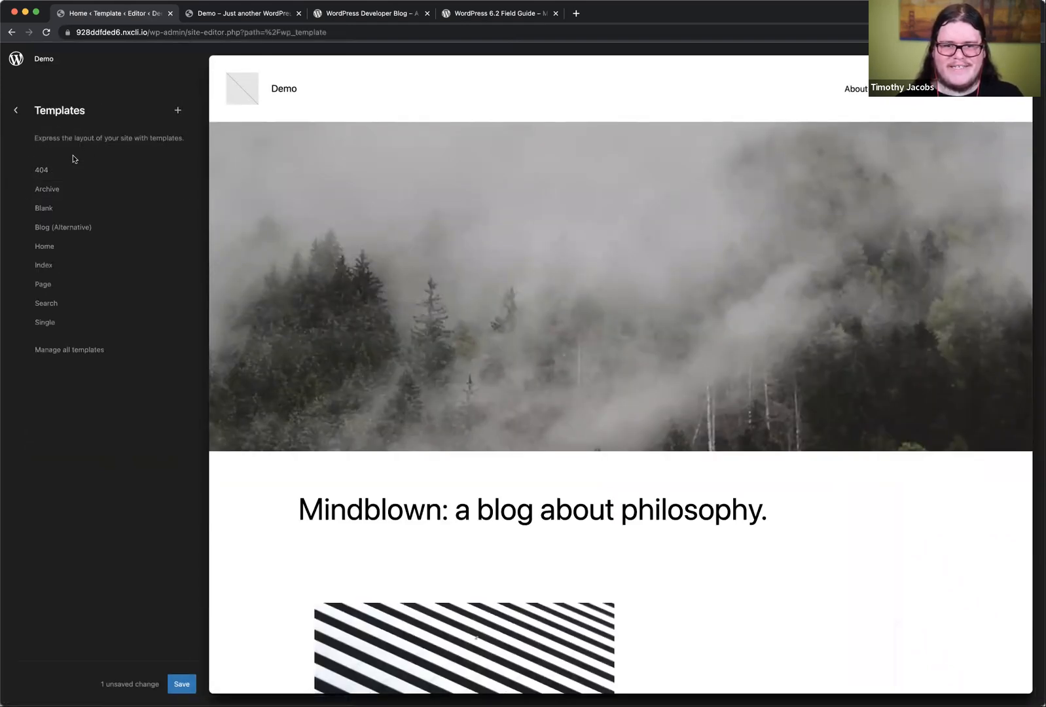
{"action": "left_click", "coordinate": [55, 249]}
{"action": "left_click", "coordinate": [371, 143]}
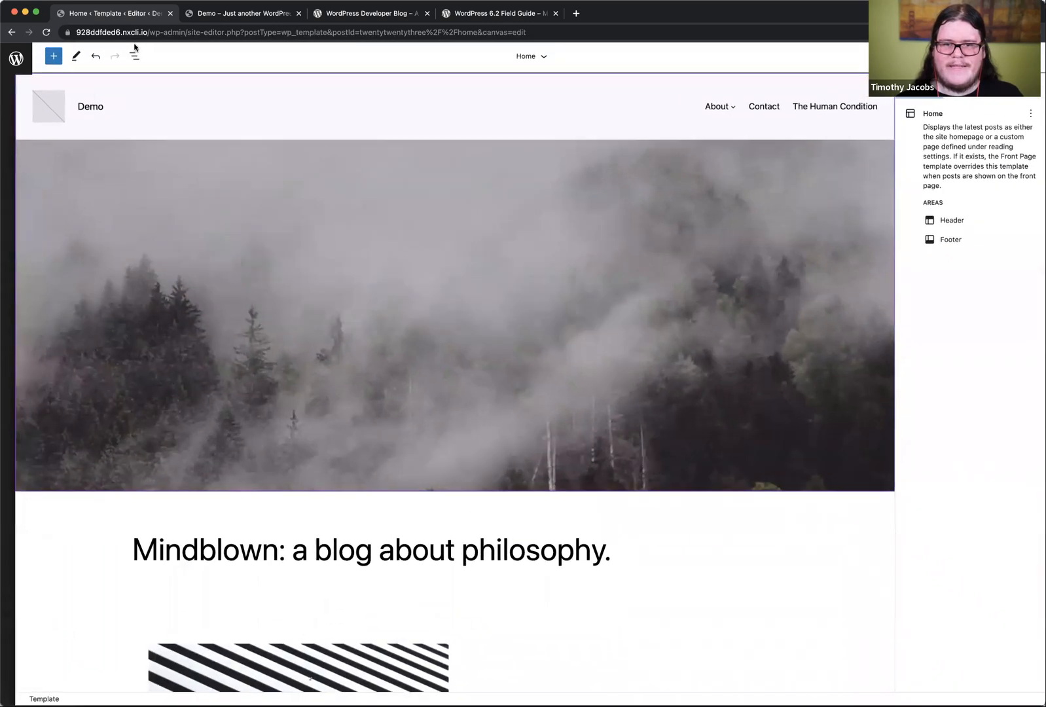
Step: Wrap the Home template's Header in a Group block and turn off content width for the group's inner blocks
{"action": "left_click", "coordinate": [134, 56]}
{"action": "left_click", "coordinate": [51, 114]}
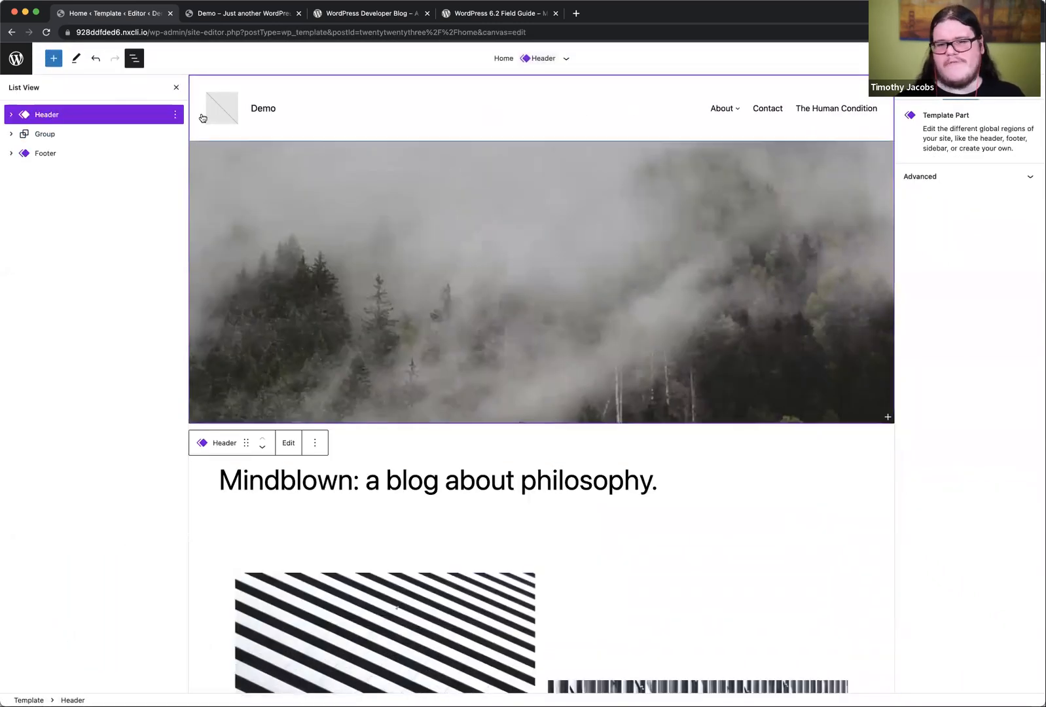
{"action": "left_click", "coordinate": [175, 115]}
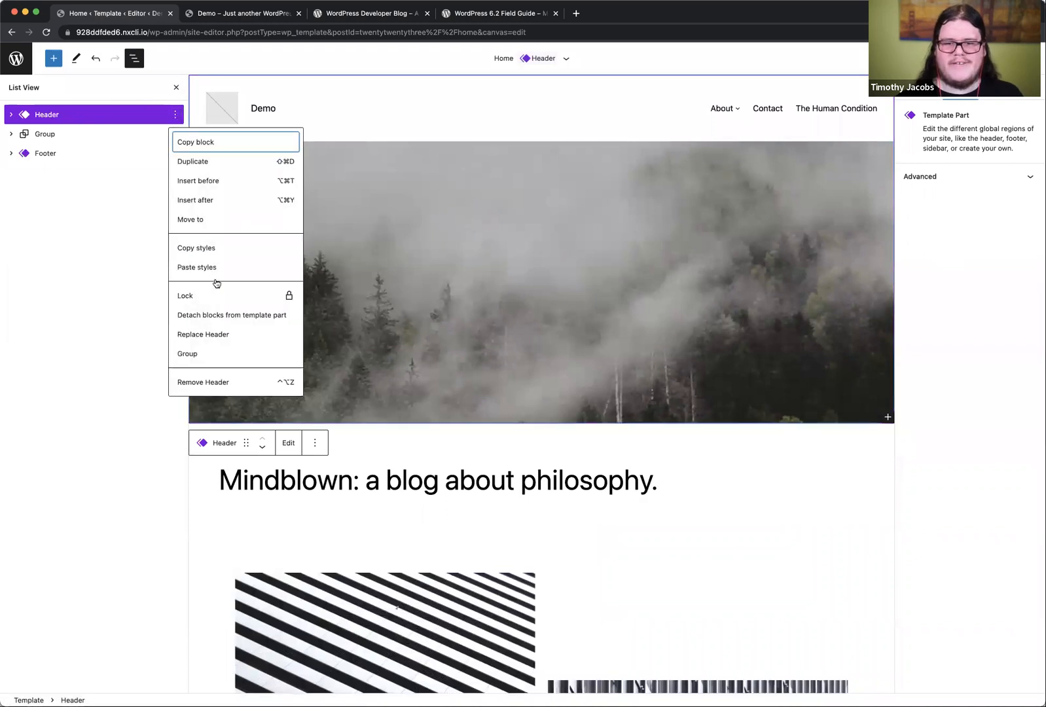
{"action": "left_click", "coordinate": [200, 354]}
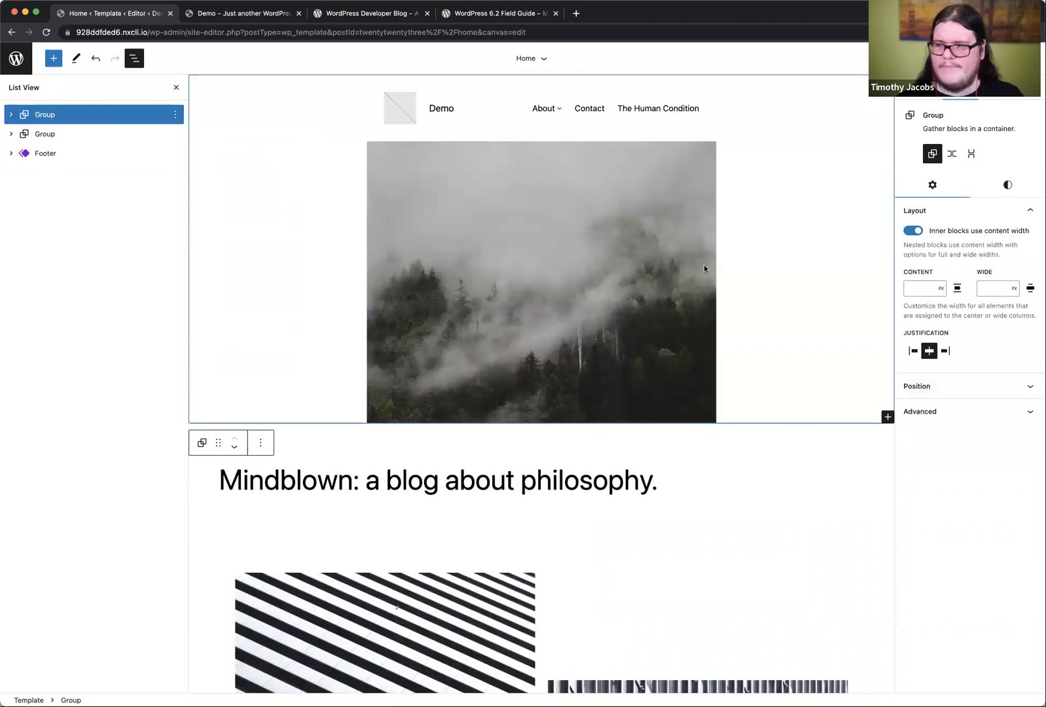
{"action": "left_click", "coordinate": [914, 230]}
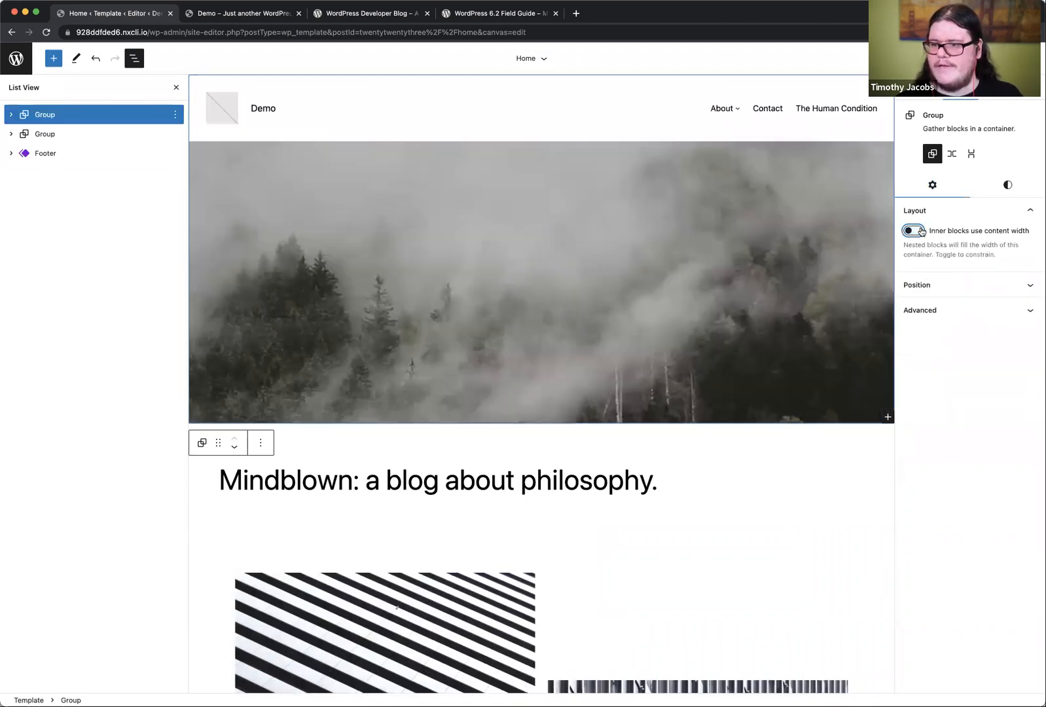
Step: Set the position of the Group wrapping the Home template's Header to Sticky and save the Home and Header changes
{"action": "left_click", "coordinate": [966, 286]}
{"action": "left_click", "coordinate": [963, 309]}
{"action": "left_click", "coordinate": [941, 374]}
{"action": "left_click", "coordinate": [958, 58]}
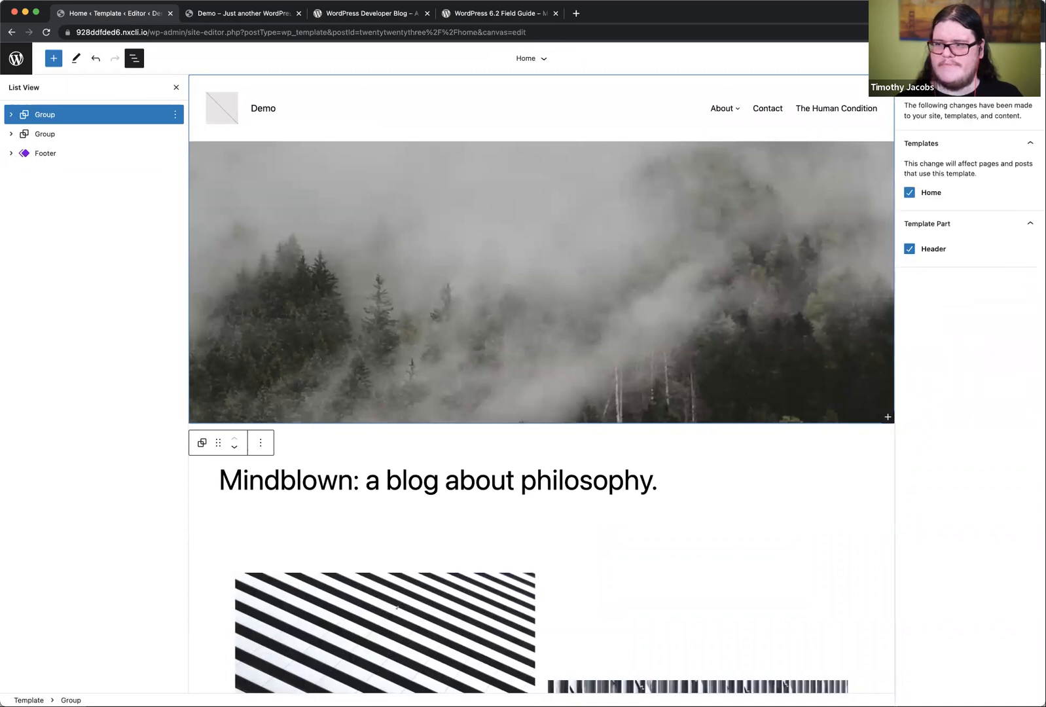
{"action": "left_click", "coordinate": [935, 59]}
Step: Check on the live Demo home page how the sticky header group behaves while scrolling
{"action": "left_click", "coordinate": [227, 13]}
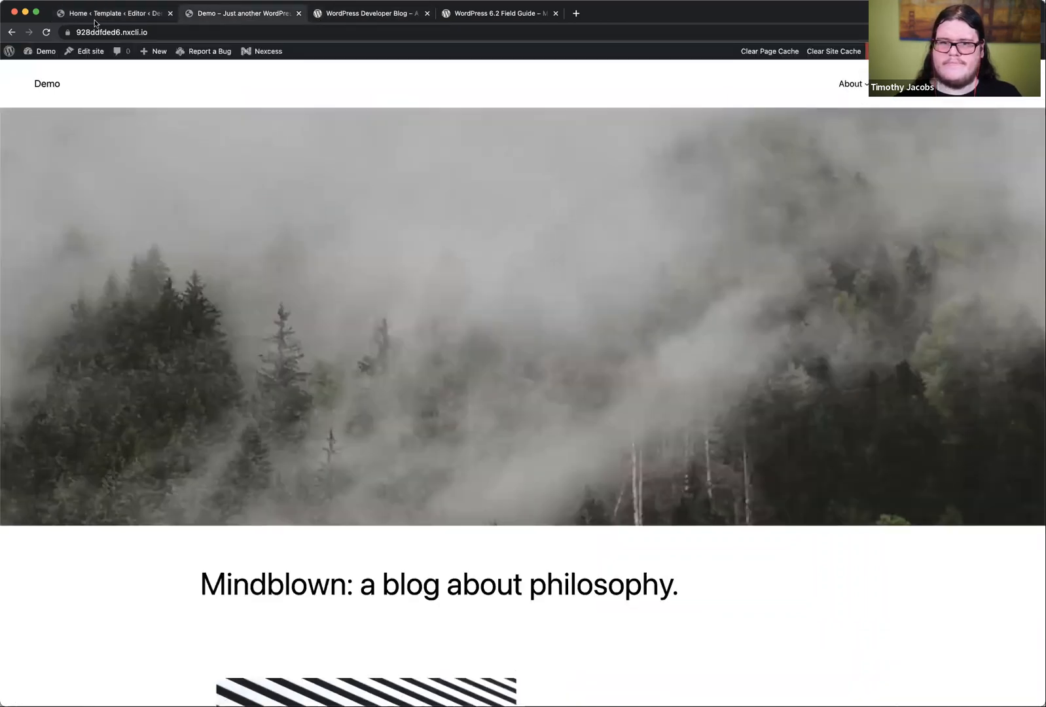
{"action": "scroll", "coordinate": [206, 336], "scroll_direction": "down", "scroll_amount": 10}
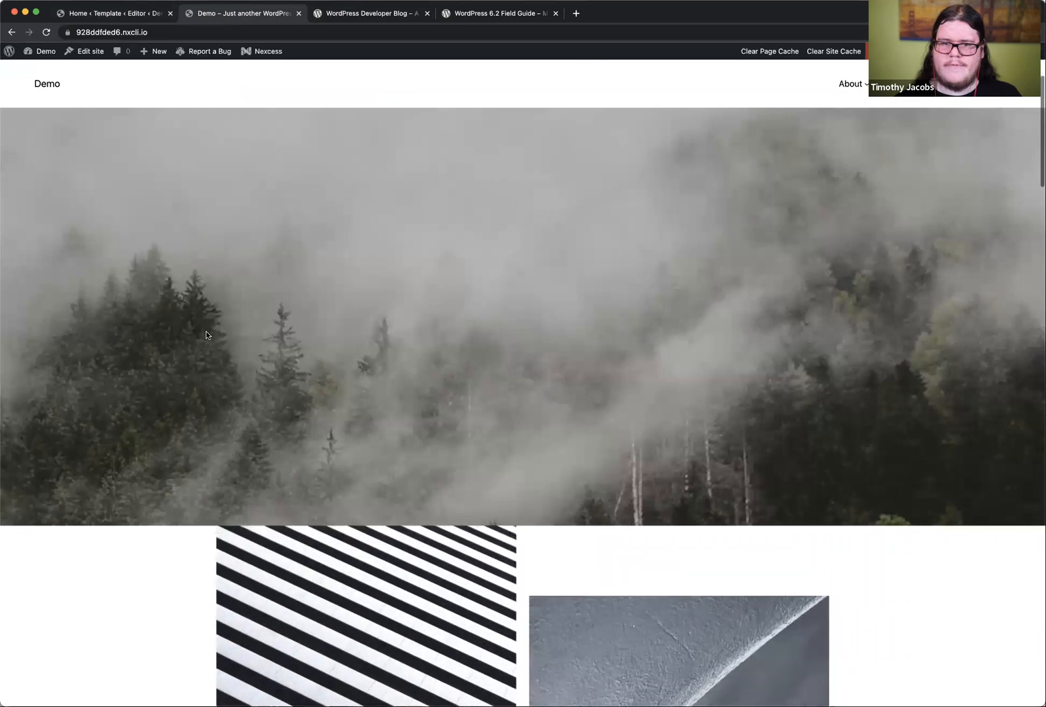
{"action": "scroll", "coordinate": [206, 335], "scroll_direction": "up", "scroll_amount": 10}
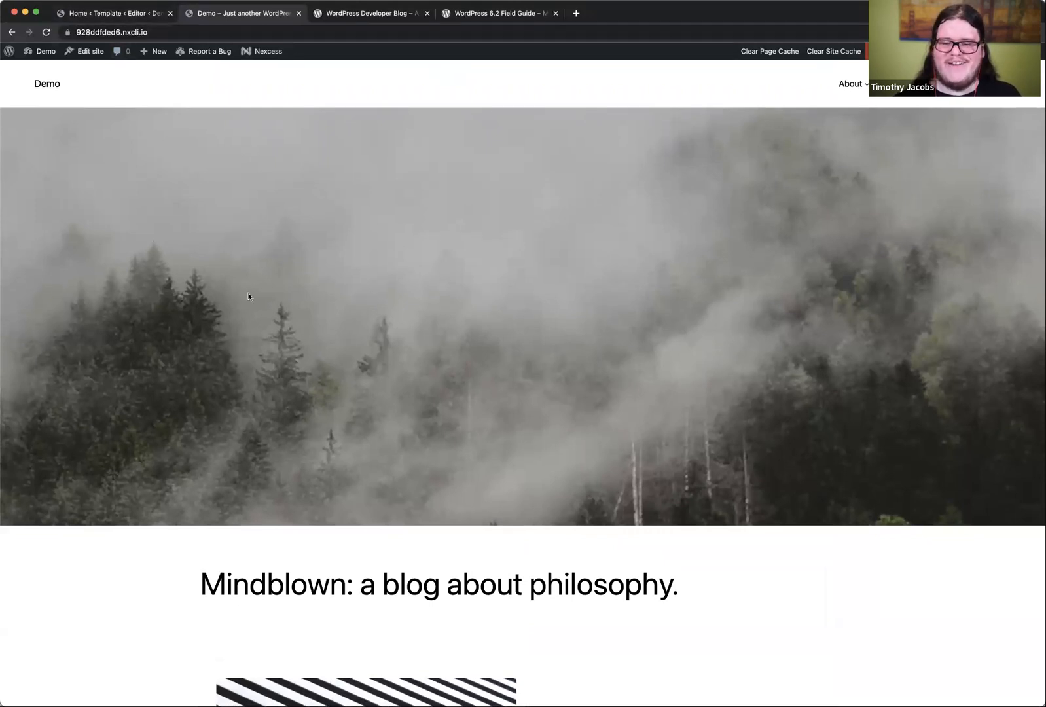
Step: Ungroup the sticky Group around the Header in the Home template, close the block list, and save the template
{"action": "left_click", "coordinate": [91, 13]}
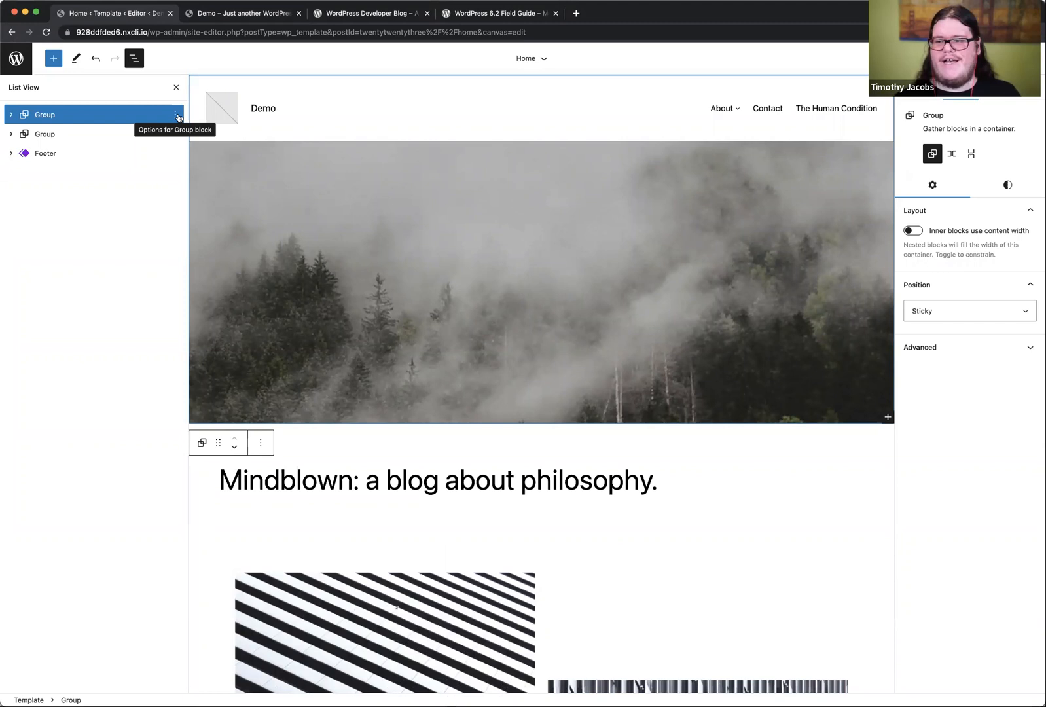
{"action": "left_click", "coordinate": [177, 116]}
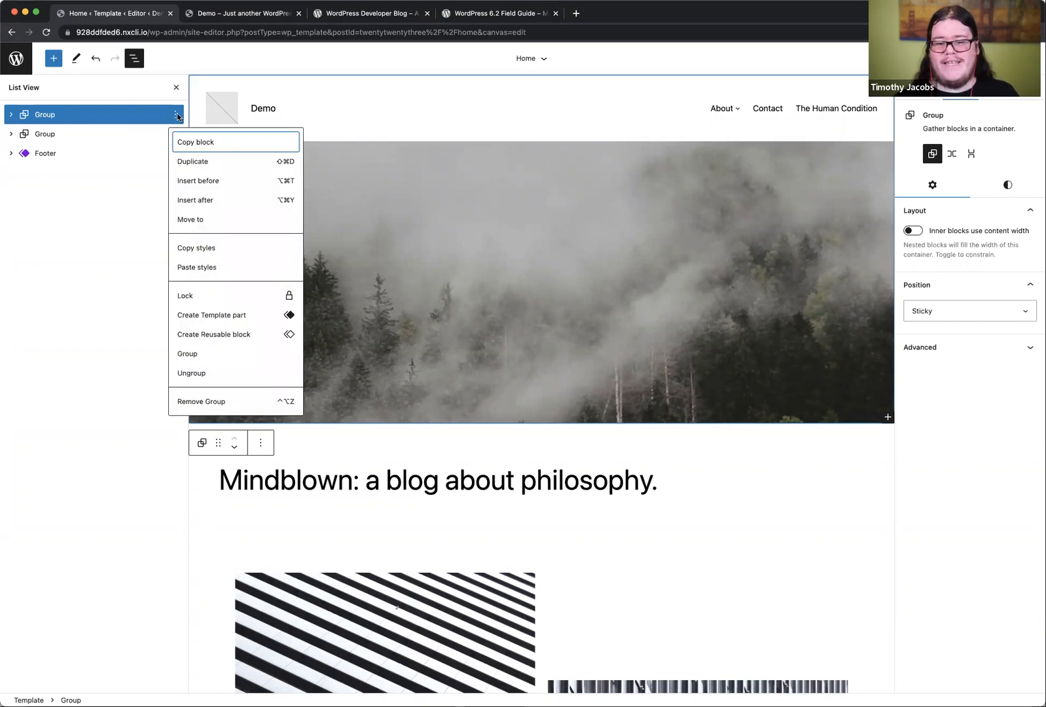
{"action": "left_click", "coordinate": [193, 373]}
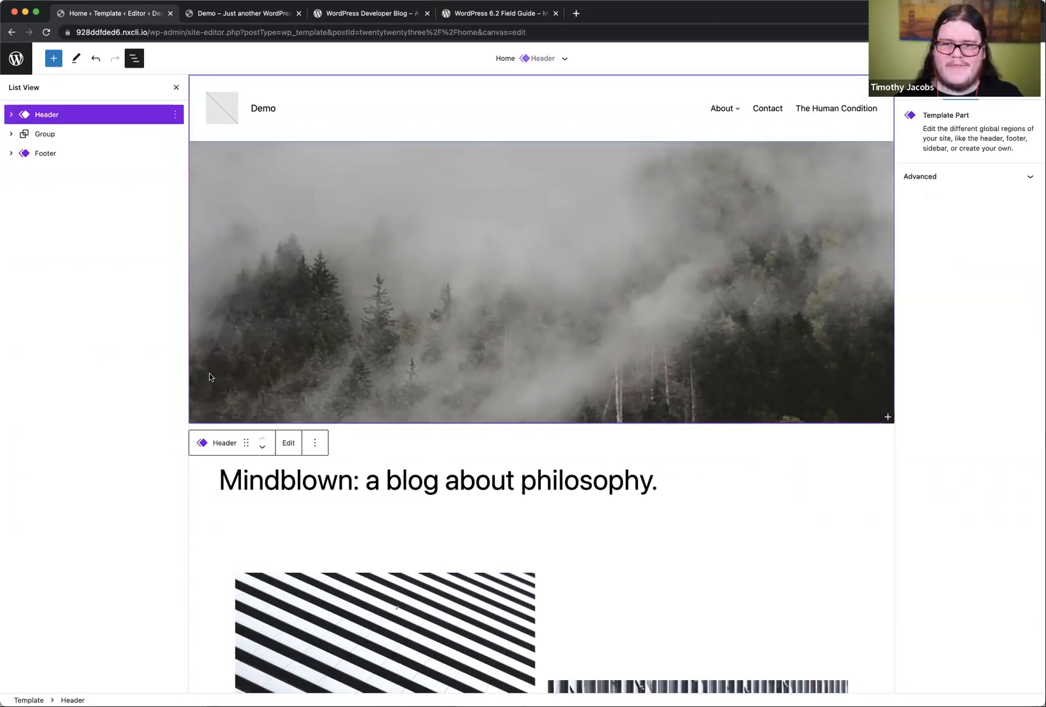
{"action": "left_click", "coordinate": [175, 90]}
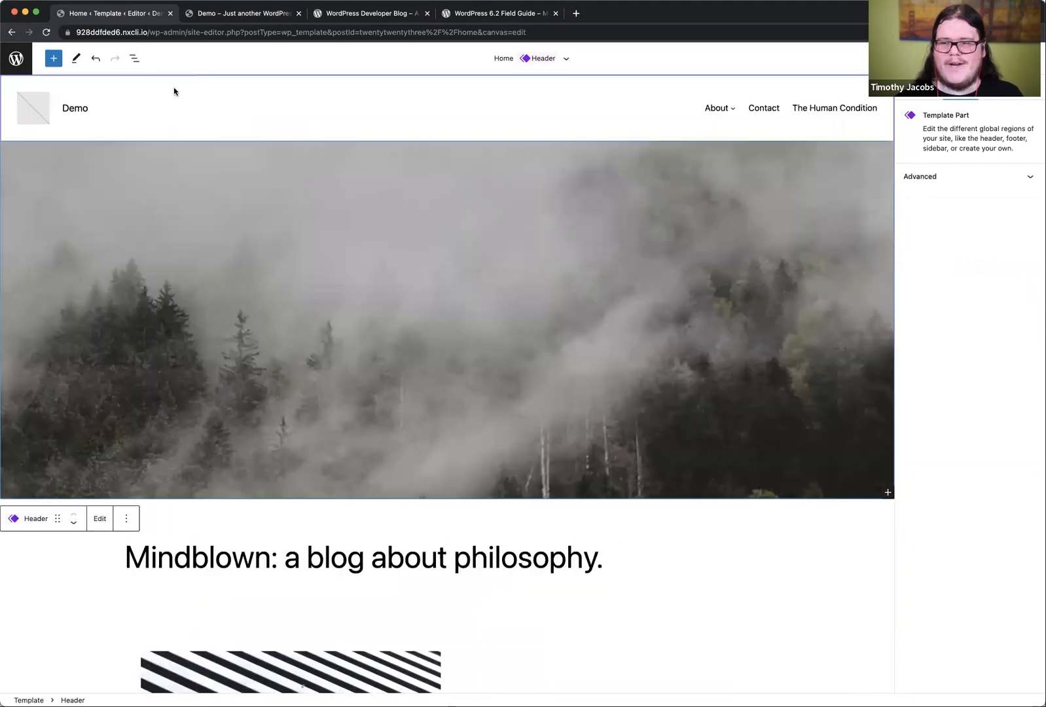
{"action": "left_click", "coordinate": [953, 59]}
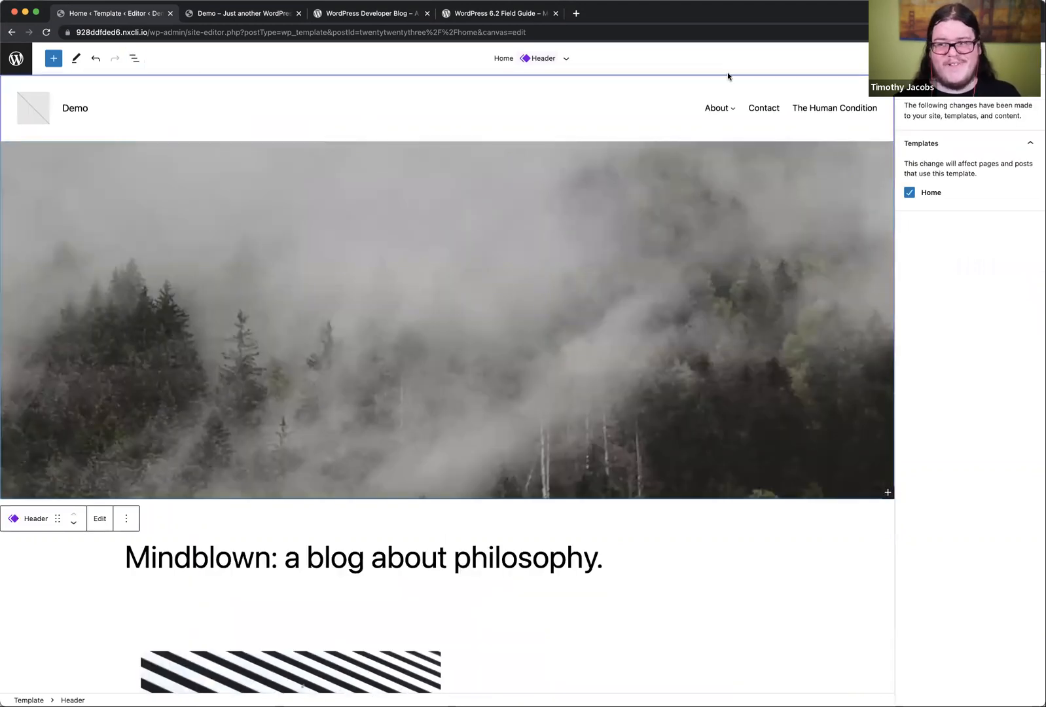
{"action": "left_click", "coordinate": [934, 58]}
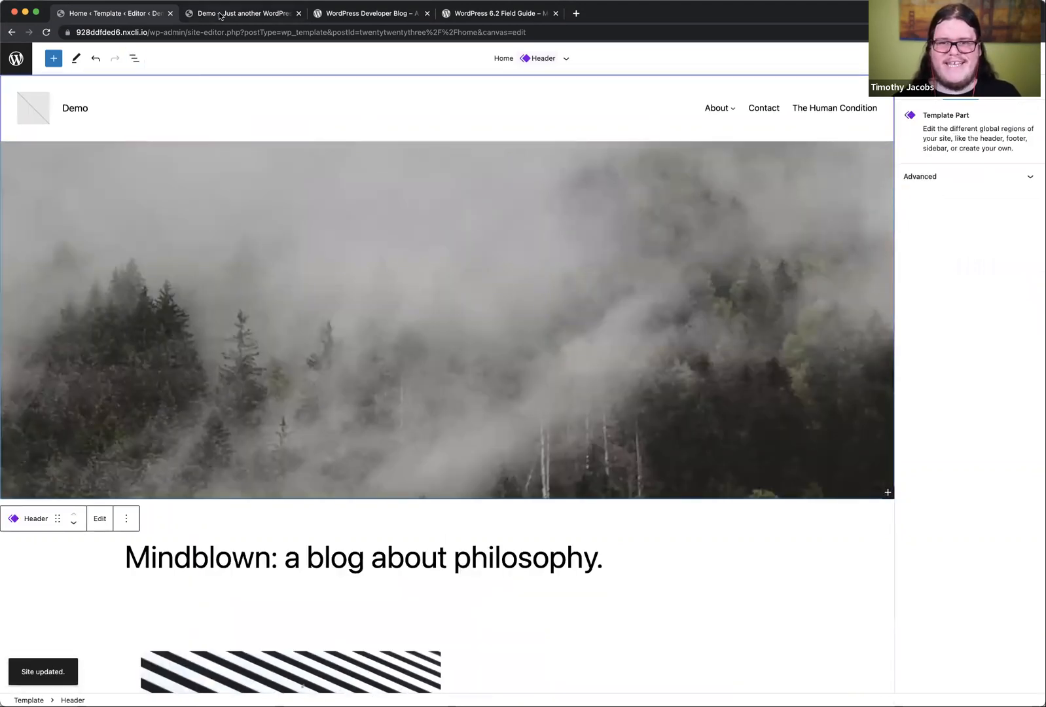
Step: Check on the live Demo home page whether the ungrouped header scrolls away with the content
{"action": "left_click", "coordinate": [224, 12]}
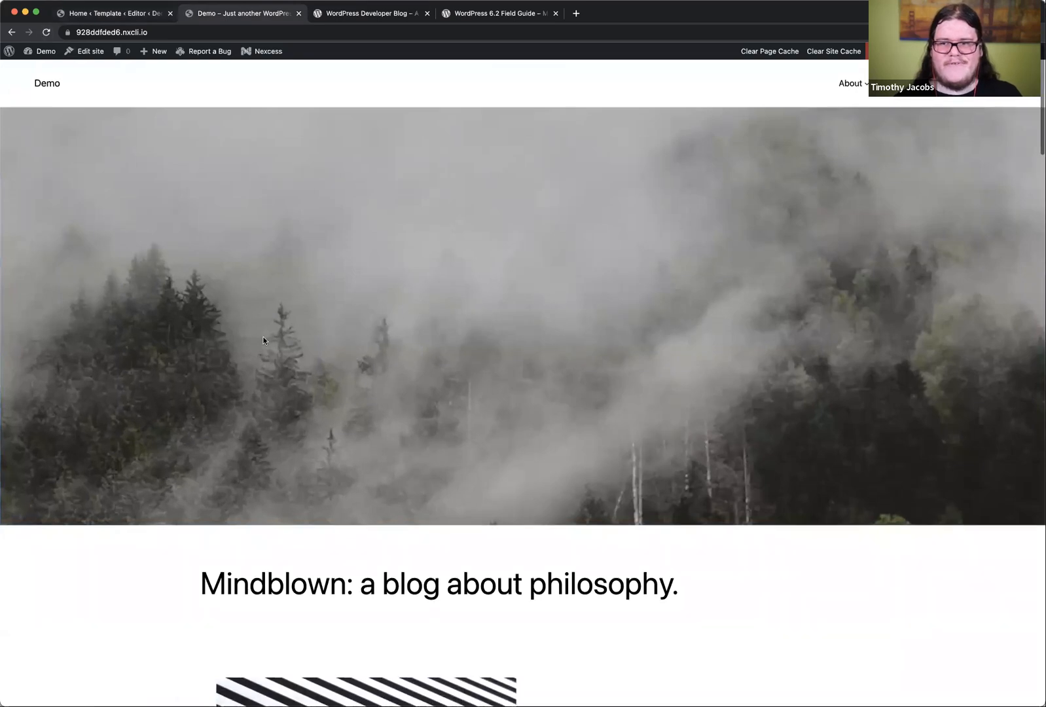
{"action": "scroll", "coordinate": [263, 339], "scroll_direction": "down", "scroll_amount": 10}
{"action": "scroll", "coordinate": [263, 340], "scroll_direction": "up", "scroll_amount": 10}
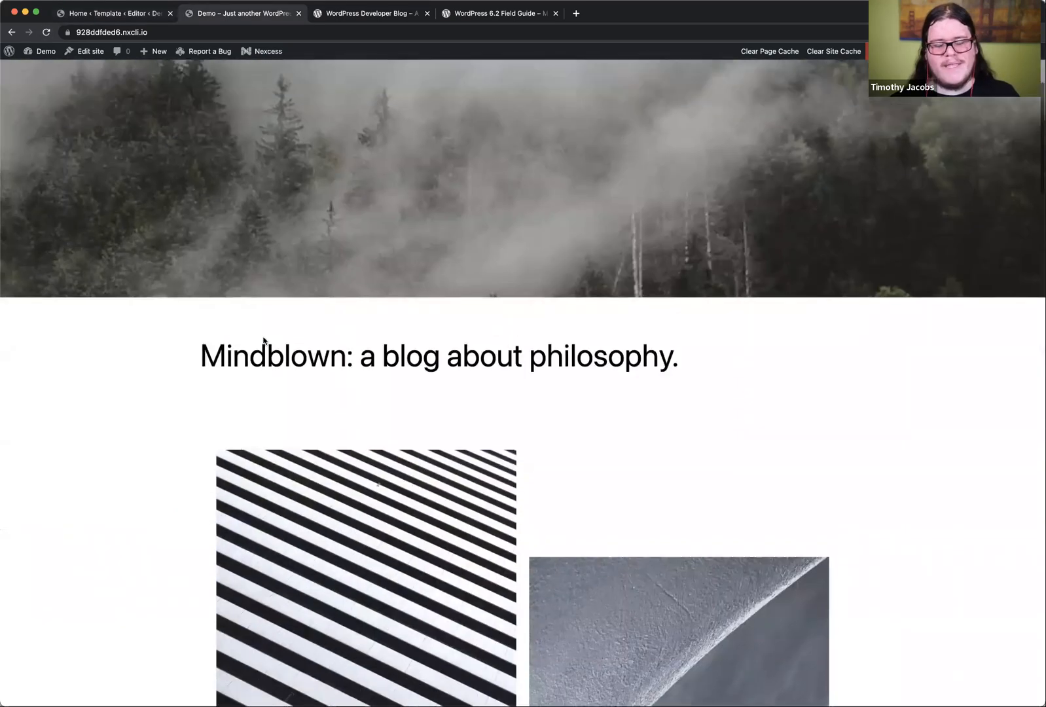
Step: Return to the Site Editor, leave the Home template, and open the 404 template for editing
{"action": "left_click", "coordinate": [118, 15]}
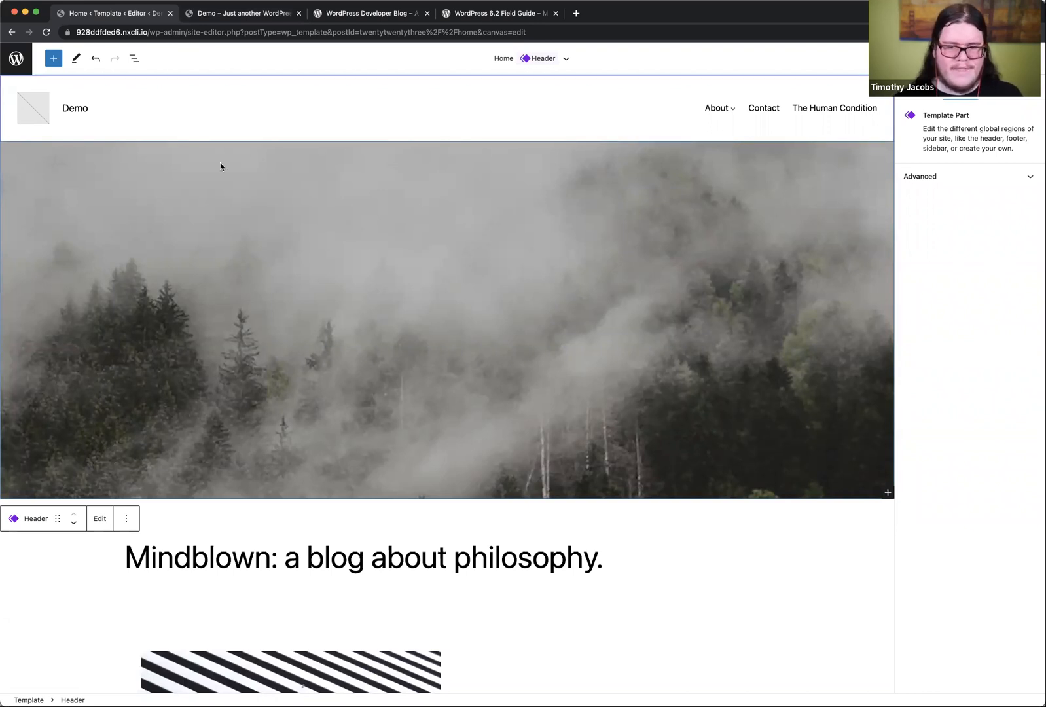
{"action": "left_click", "coordinate": [54, 59]}
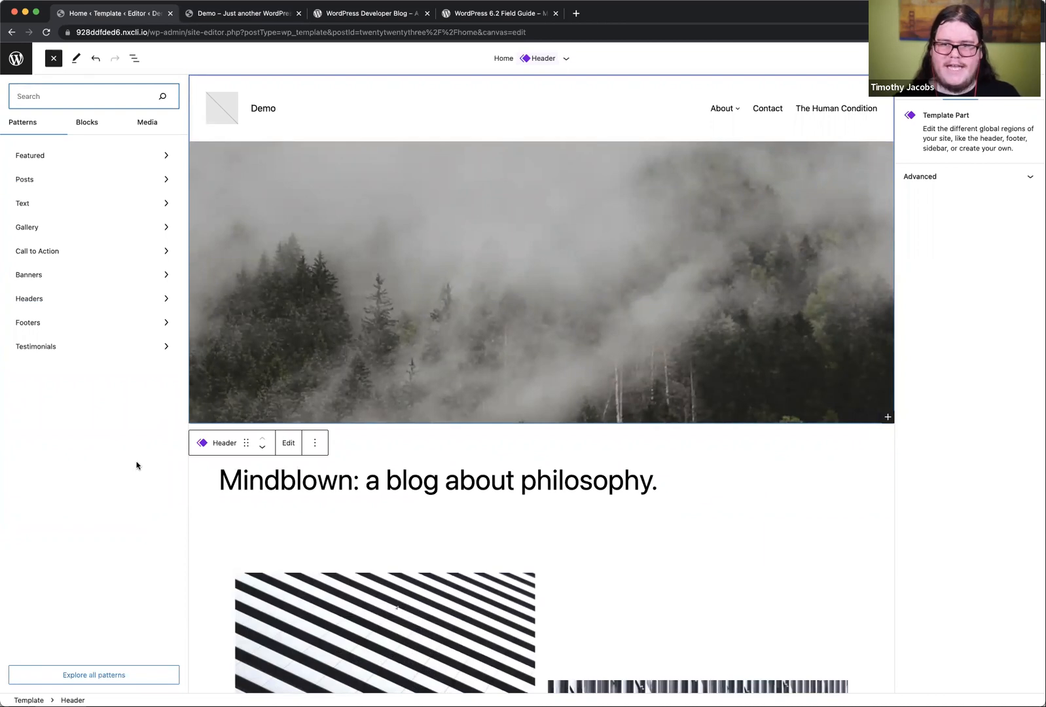
{"action": "left_click", "coordinate": [109, 521]}
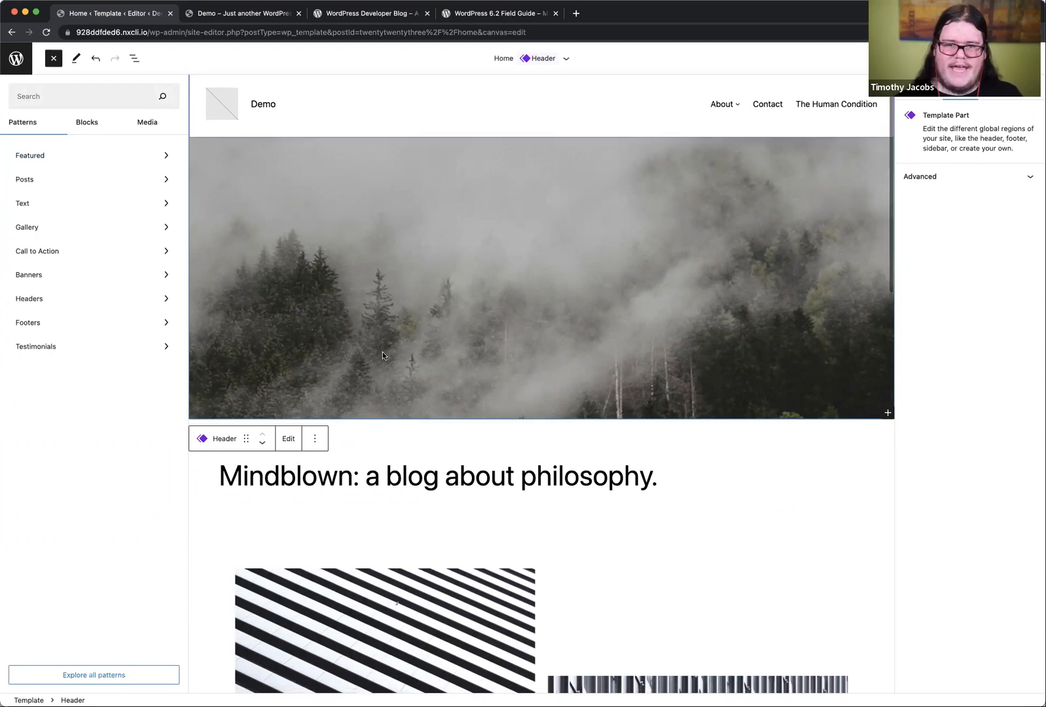
{"action": "scroll", "coordinate": [383, 353], "scroll_direction": "down", "scroll_amount": 1}
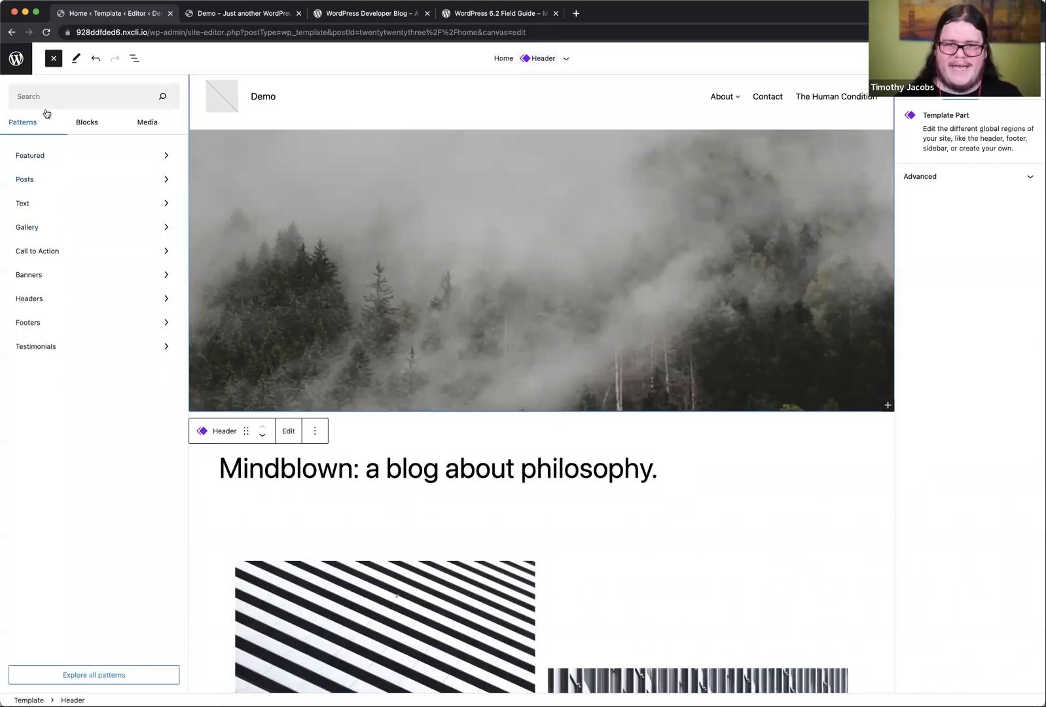
{"action": "left_click", "coordinate": [18, 58]}
{"action": "left_click", "coordinate": [17, 110]}
{"action": "left_click", "coordinate": [57, 175]}
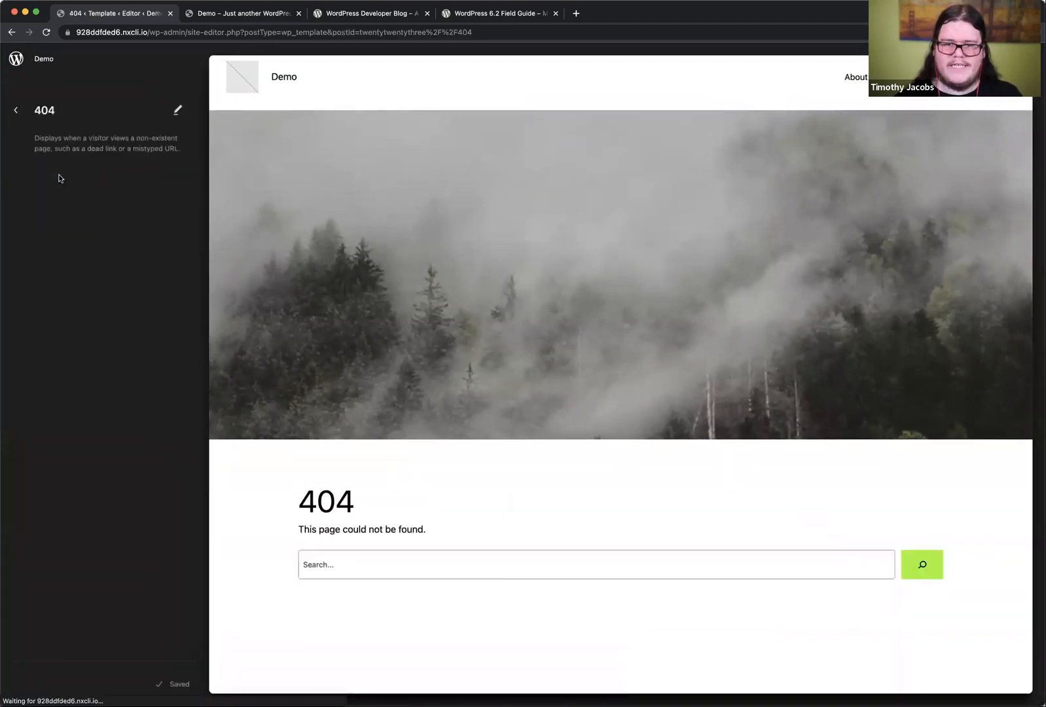
{"action": "left_click", "coordinate": [386, 257]}
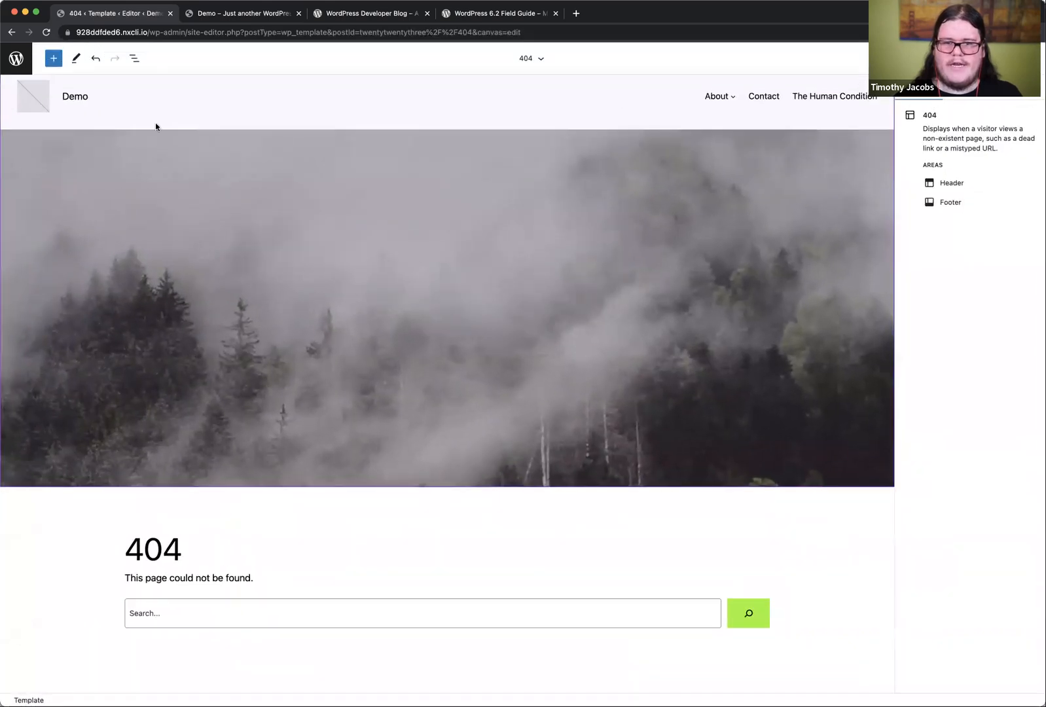
Step: Insert the Simple call to action pattern from the Call to Action category between the header and the 404 content
{"action": "left_click", "coordinate": [52, 59]}
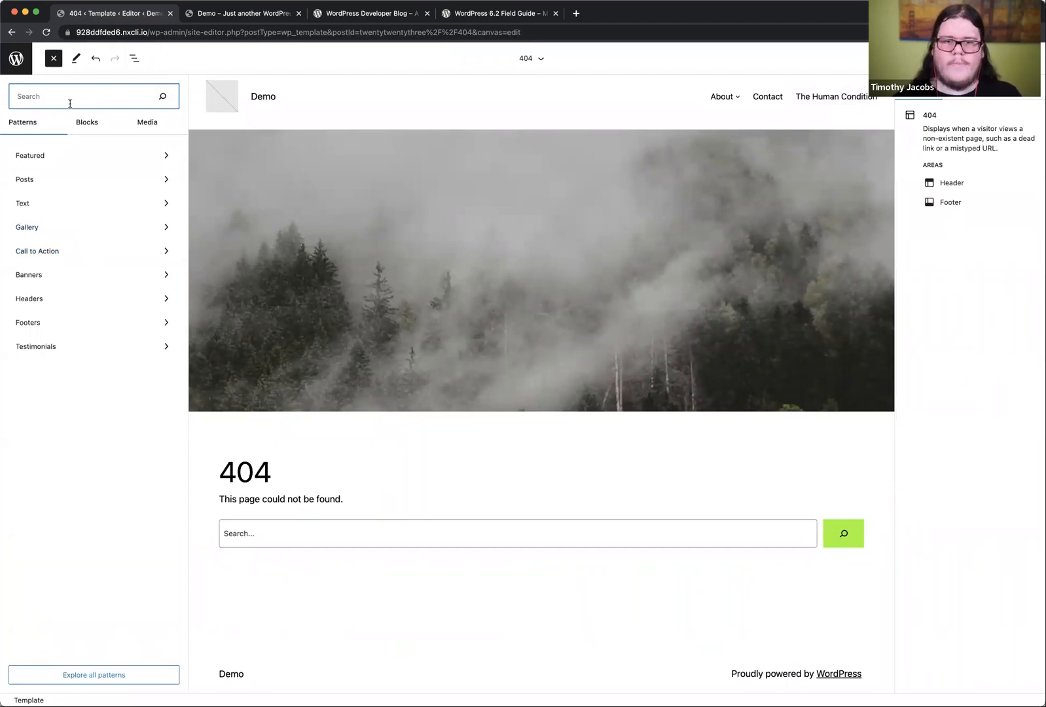
{"action": "left_click", "coordinate": [59, 251]}
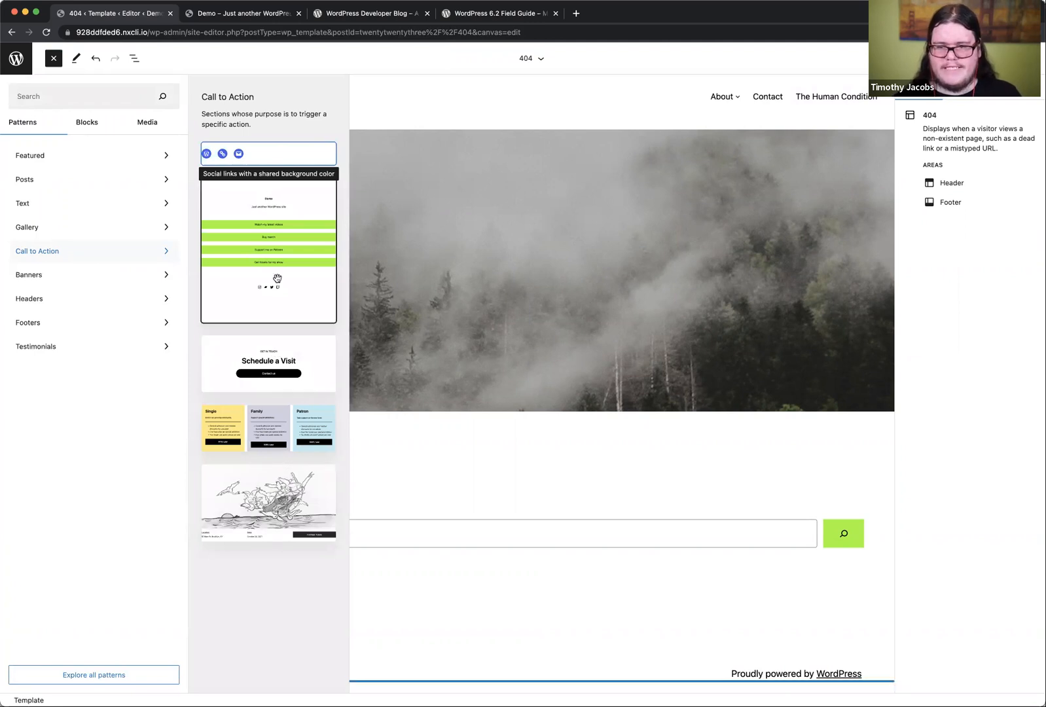
{"action": "left_click_drag", "start_coordinate": [229, 354], "coordinate": [440, 421]}
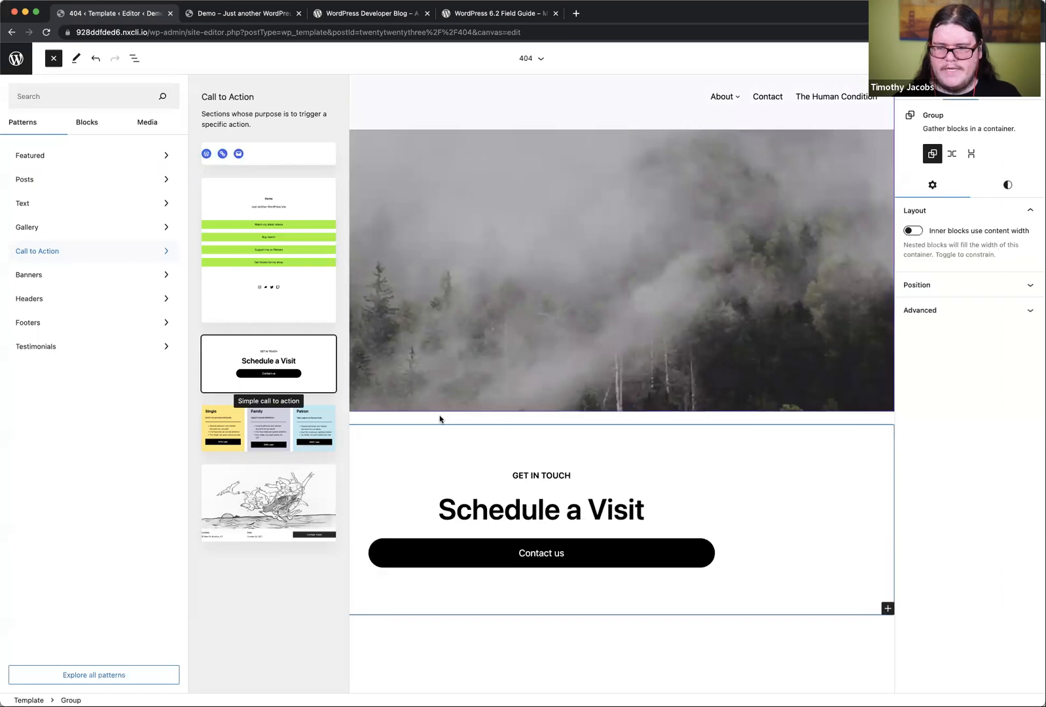
{"action": "left_click", "coordinate": [543, 662]}
{"action": "scroll", "coordinate": [303, 250], "scroll_direction": "down", "scroll_amount": 5}
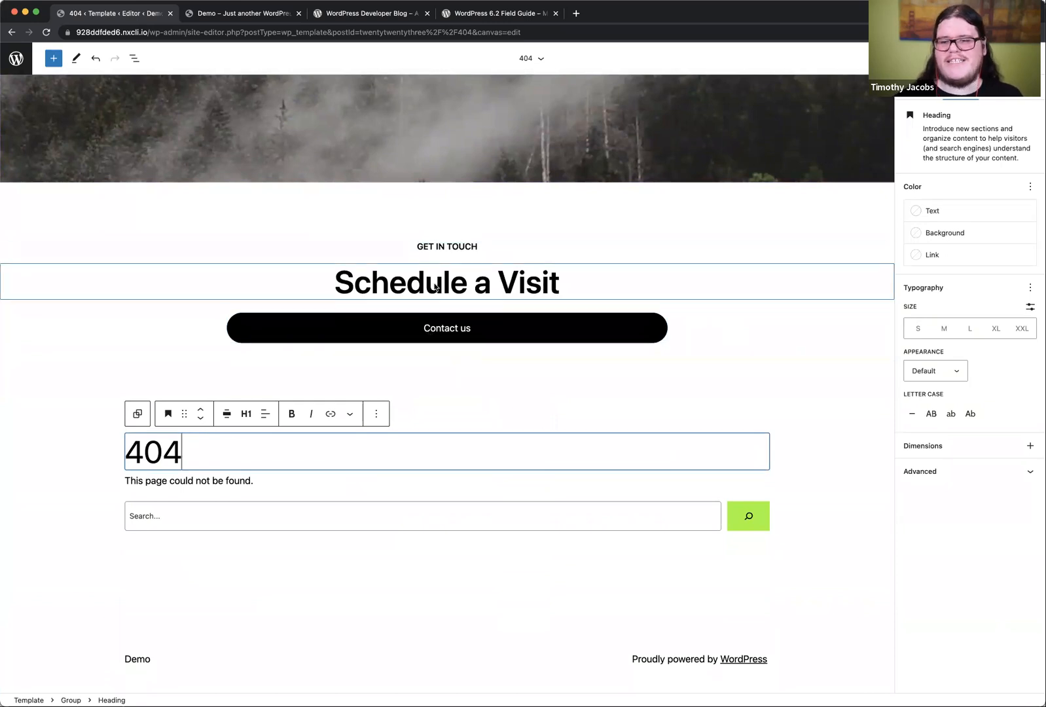
Step: Move the Group containing the 404 heading above the call to action group and save the 404 template
{"action": "left_click", "coordinate": [134, 58]}
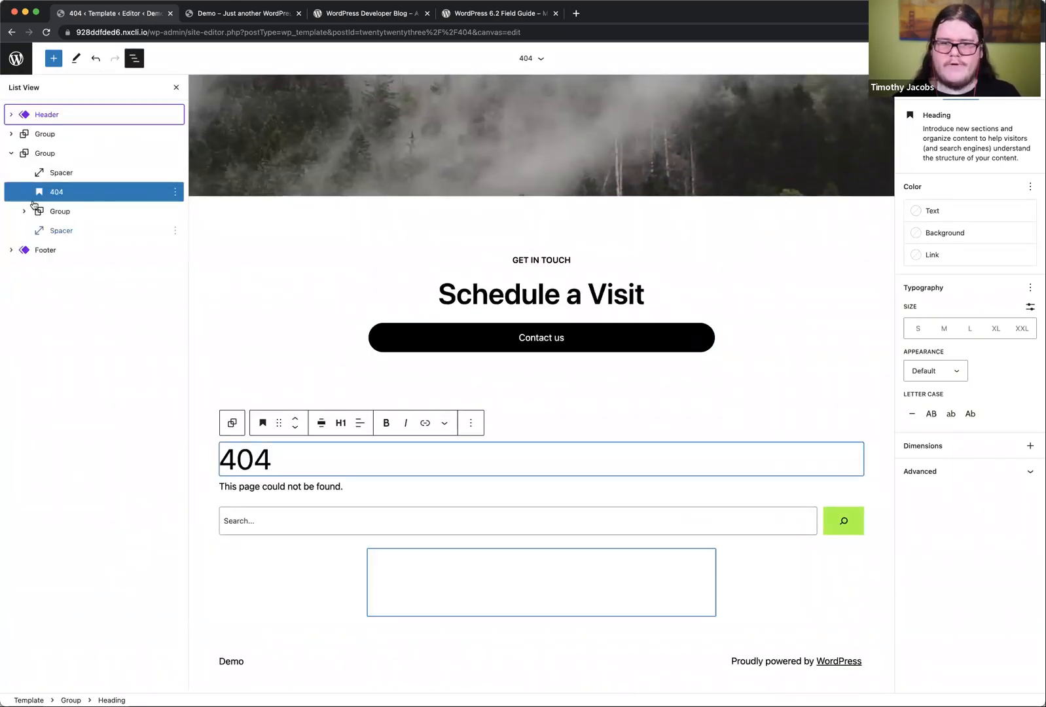
{"action": "left_click", "coordinate": [46, 153]}
{"action": "left_click", "coordinate": [175, 152]}
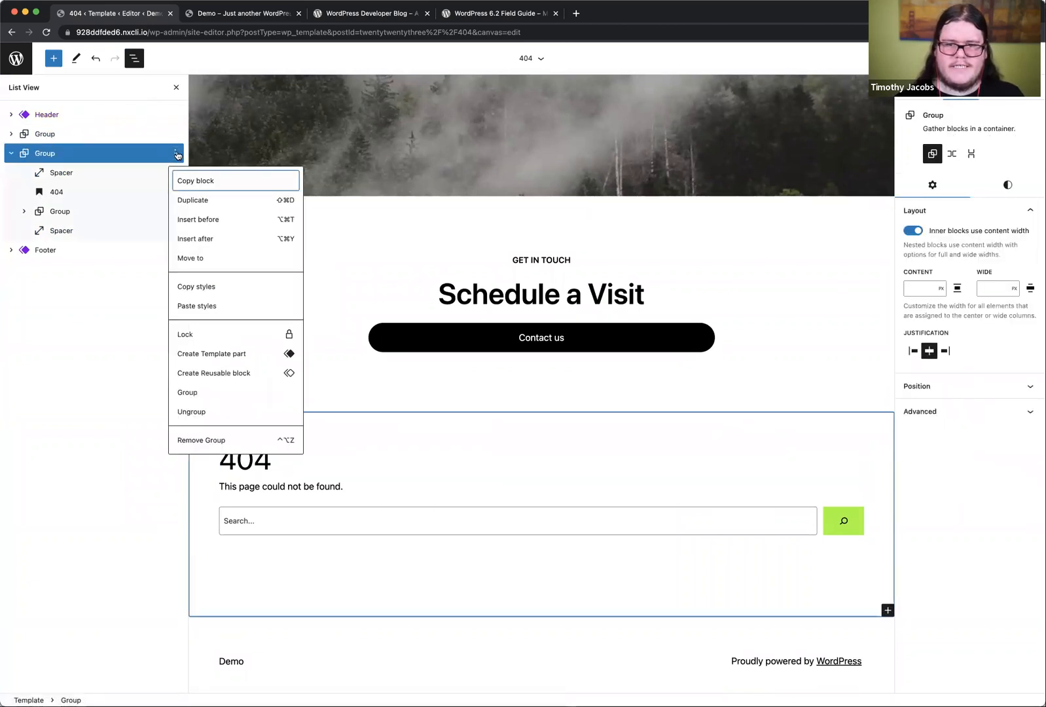
{"action": "left_click", "coordinate": [93, 159]}
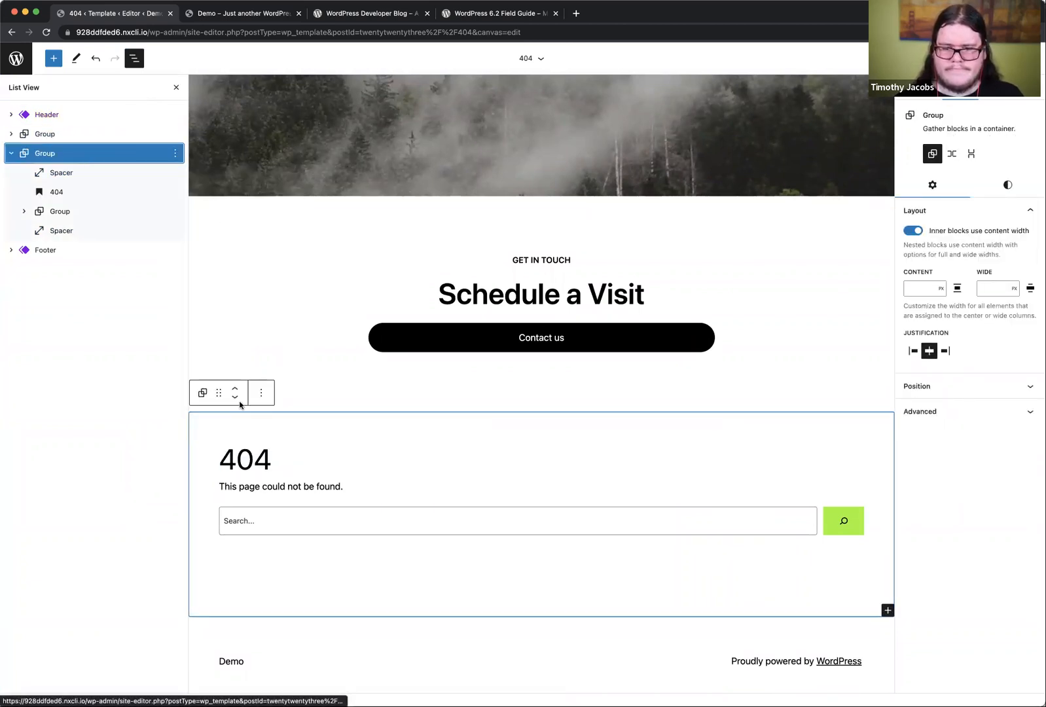
{"action": "left_click", "coordinate": [235, 387]}
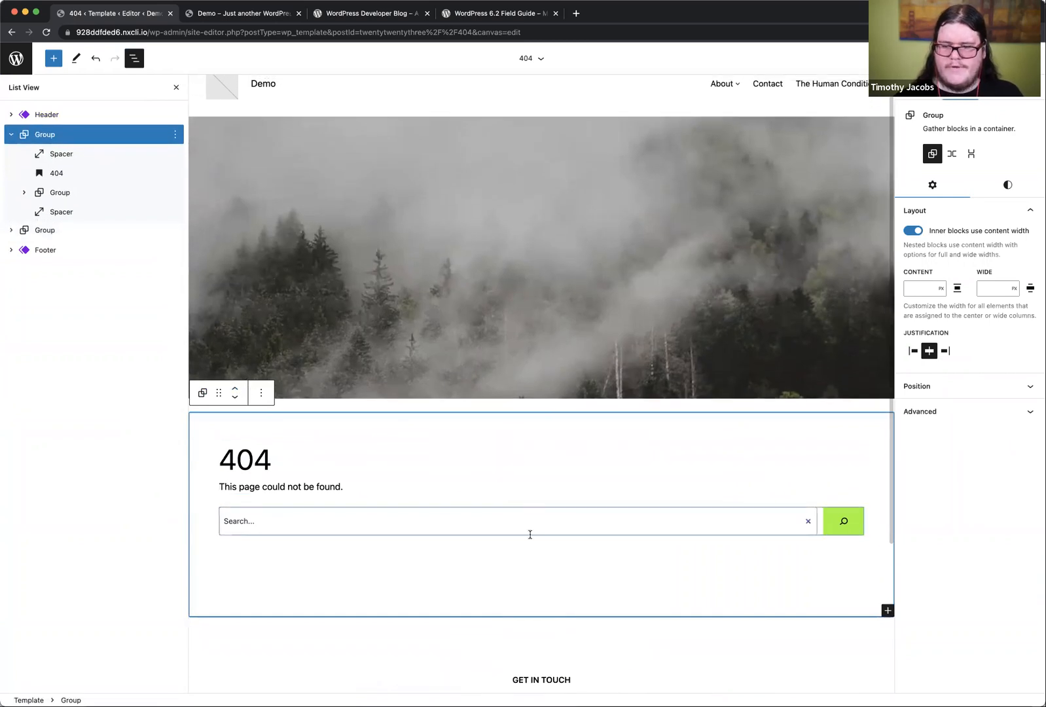
{"action": "scroll", "coordinate": [531, 535], "scroll_direction": "down", "scroll_amount": 3}
{"action": "left_click", "coordinate": [957, 58]}
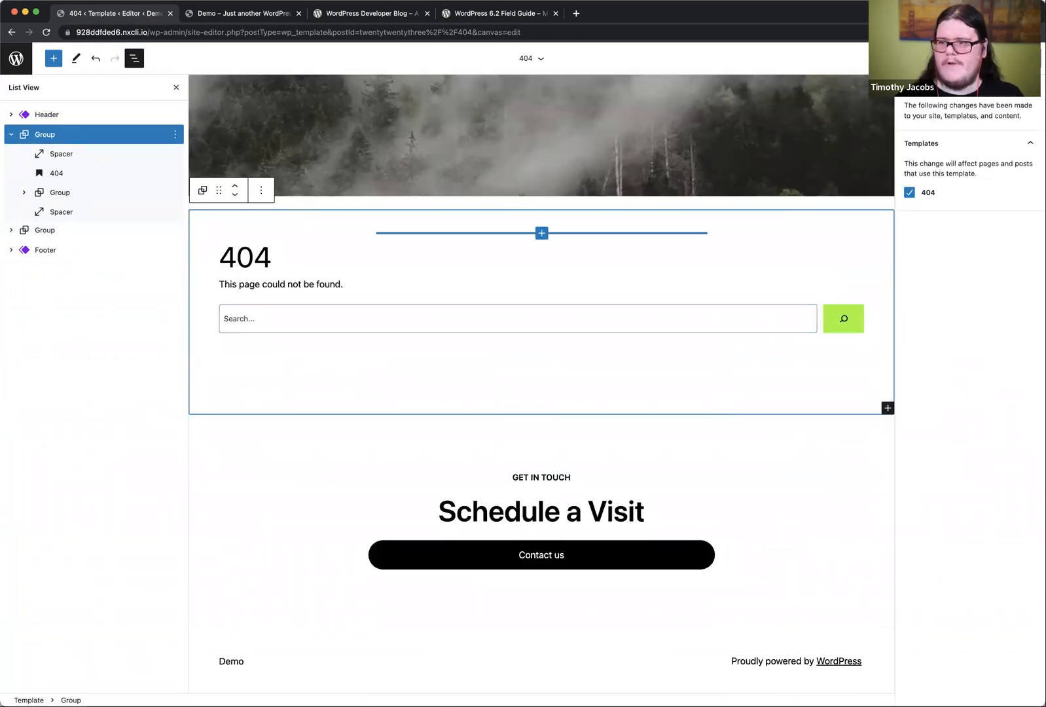
{"action": "left_click", "coordinate": [942, 59]}
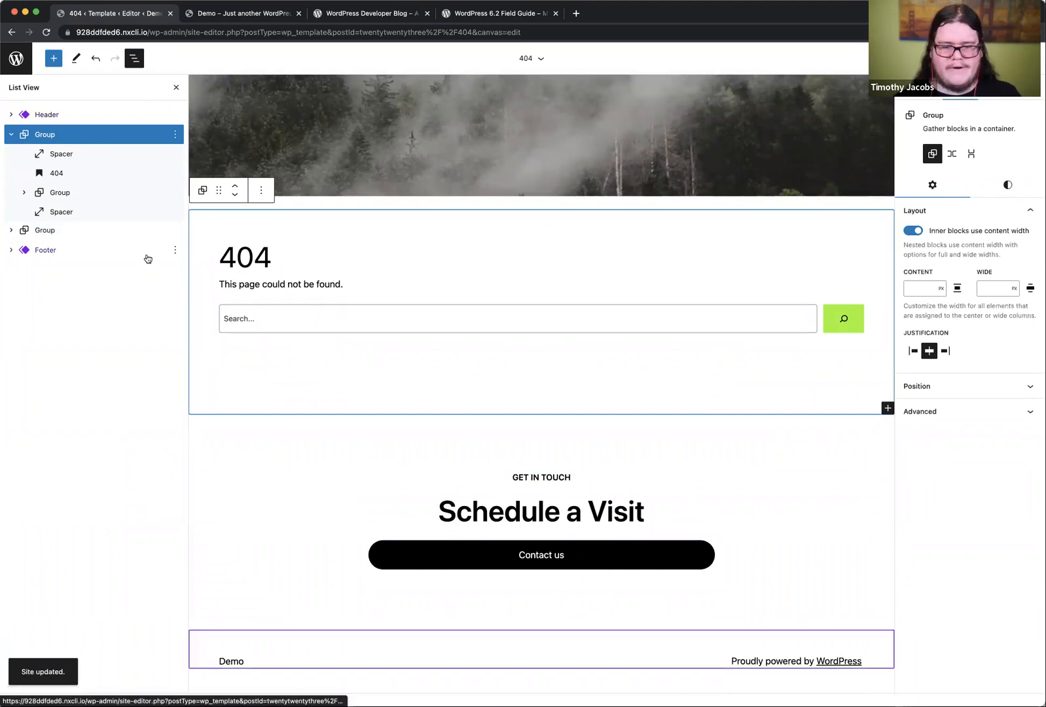
Step: Leave the 404 template, return to the template list, and open the Home template for editing
{"action": "left_click", "coordinate": [16, 58]}
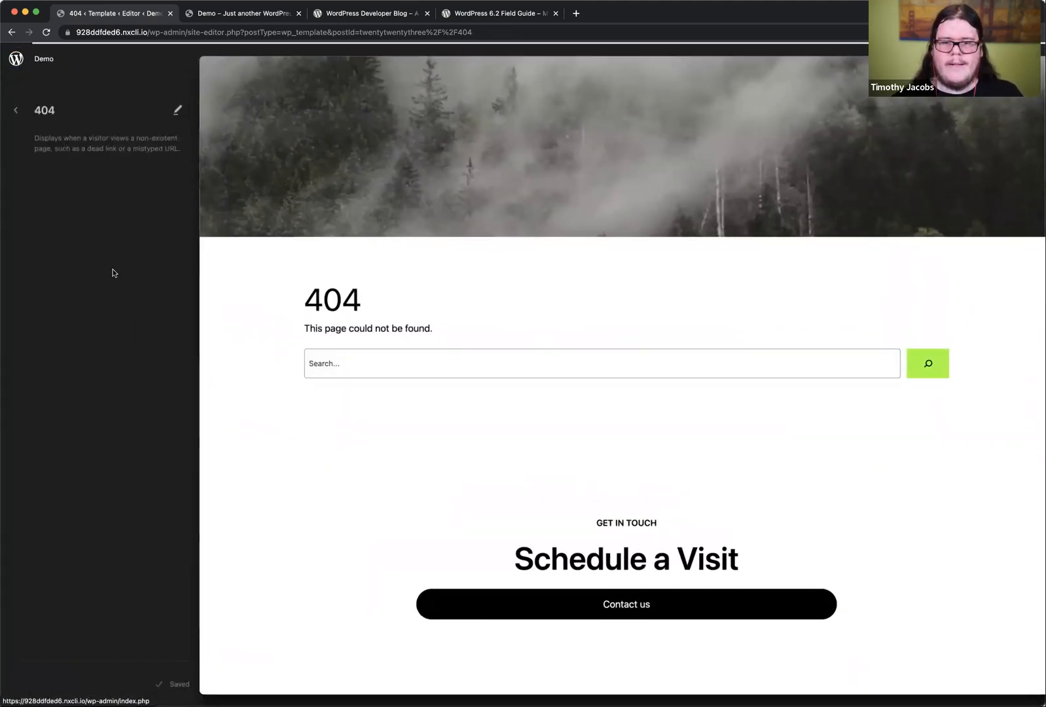
{"action": "left_click", "coordinate": [16, 110]}
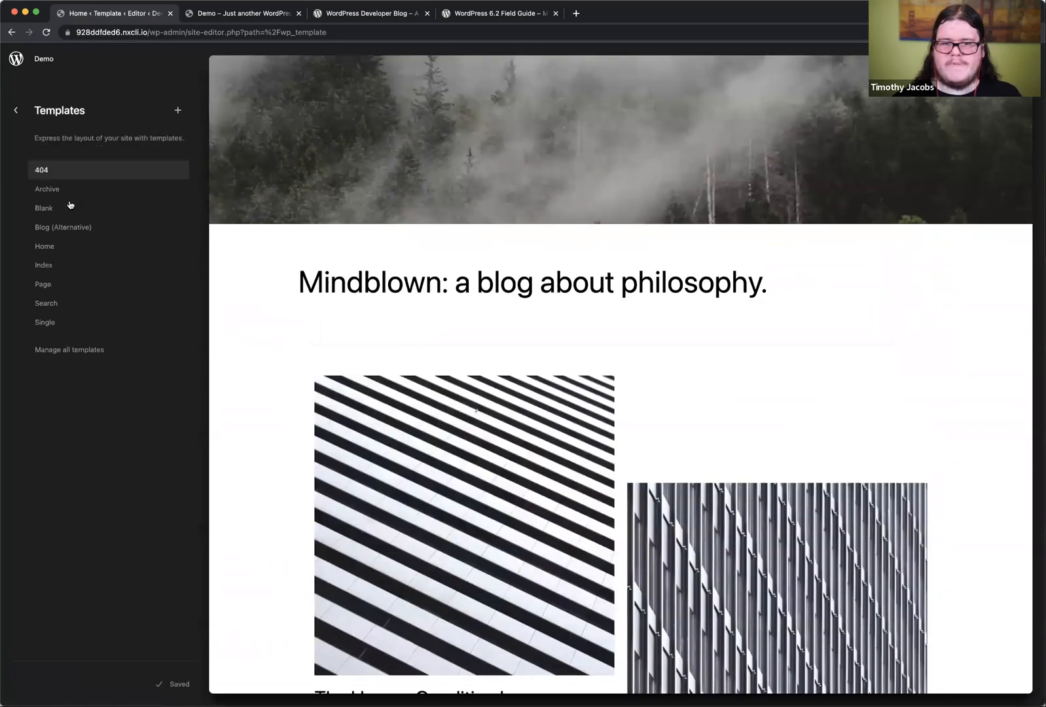
{"action": "left_click", "coordinate": [322, 261]}
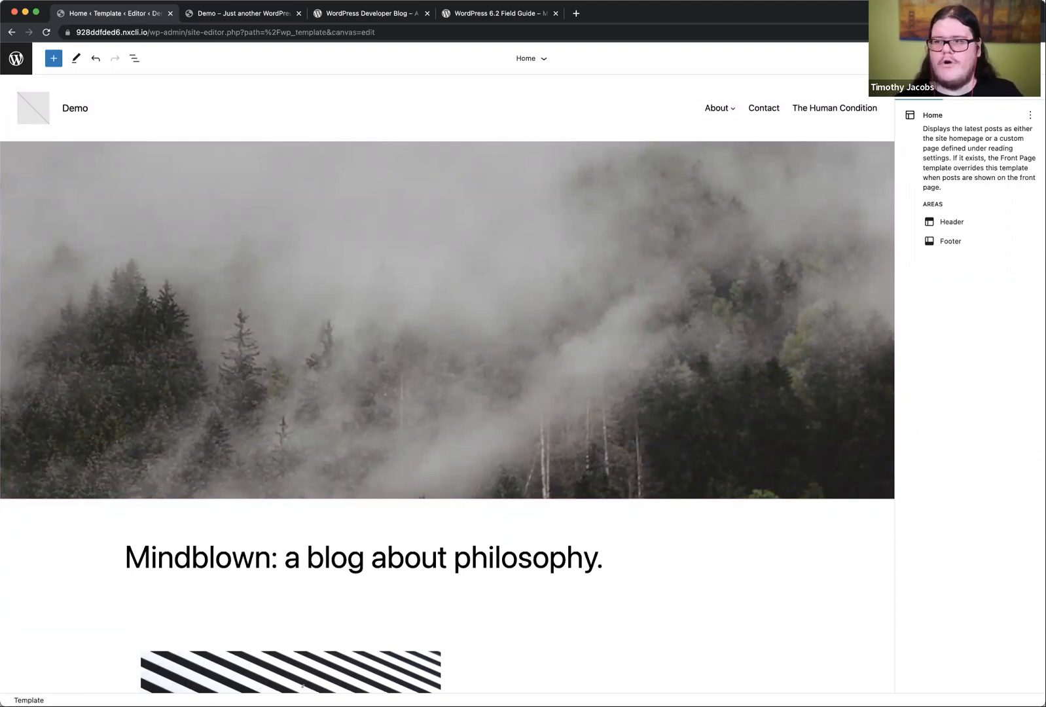
Step: Open the site's style variations and look over the zoomed-out preview of the Home template
{"action": "left_click", "coordinate": [1006, 58]}
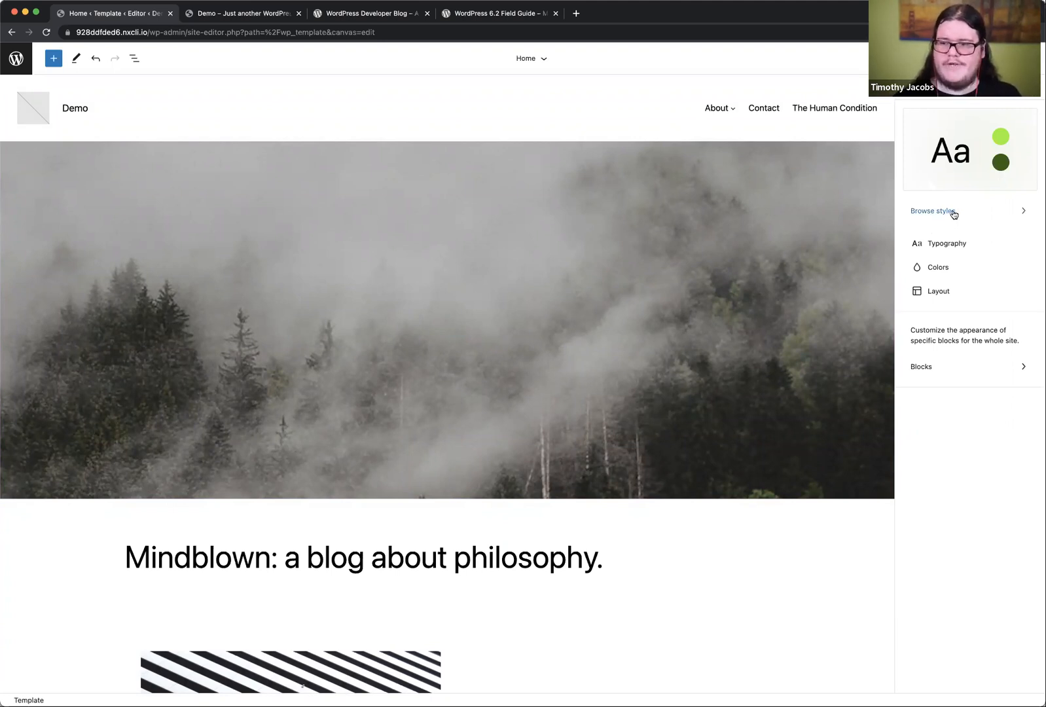
{"action": "left_click", "coordinate": [955, 212]}
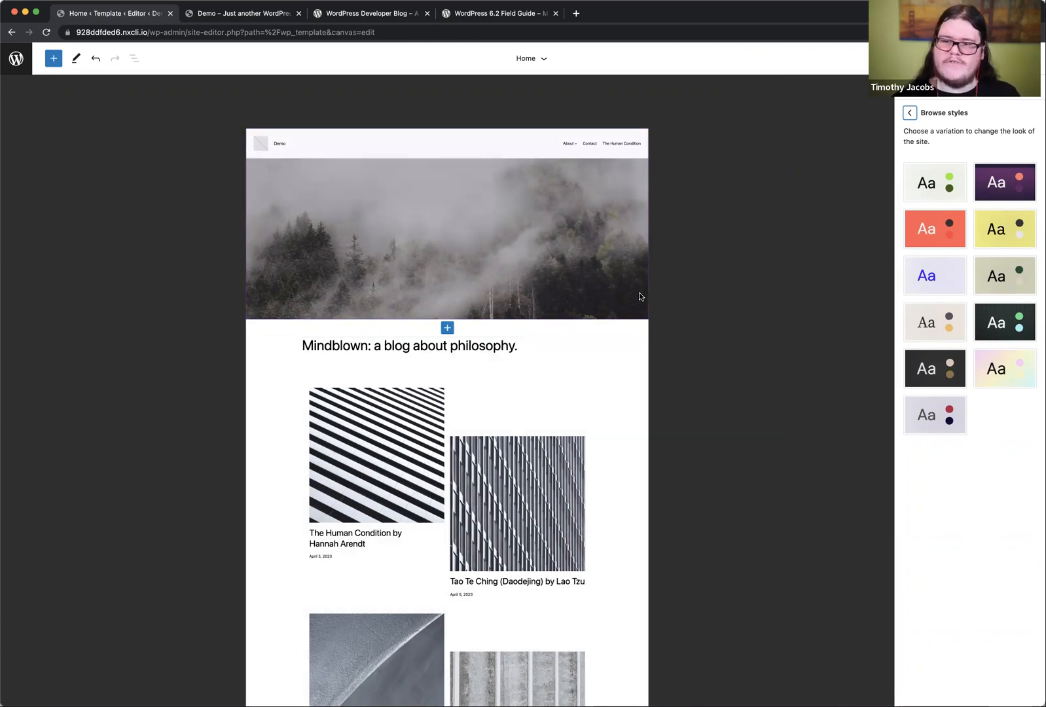
{"action": "scroll", "coordinate": [640, 296], "scroll_direction": "down", "scroll_amount": 5}
{"action": "scroll", "coordinate": [641, 296], "scroll_direction": "up", "scroll_amount": 5}
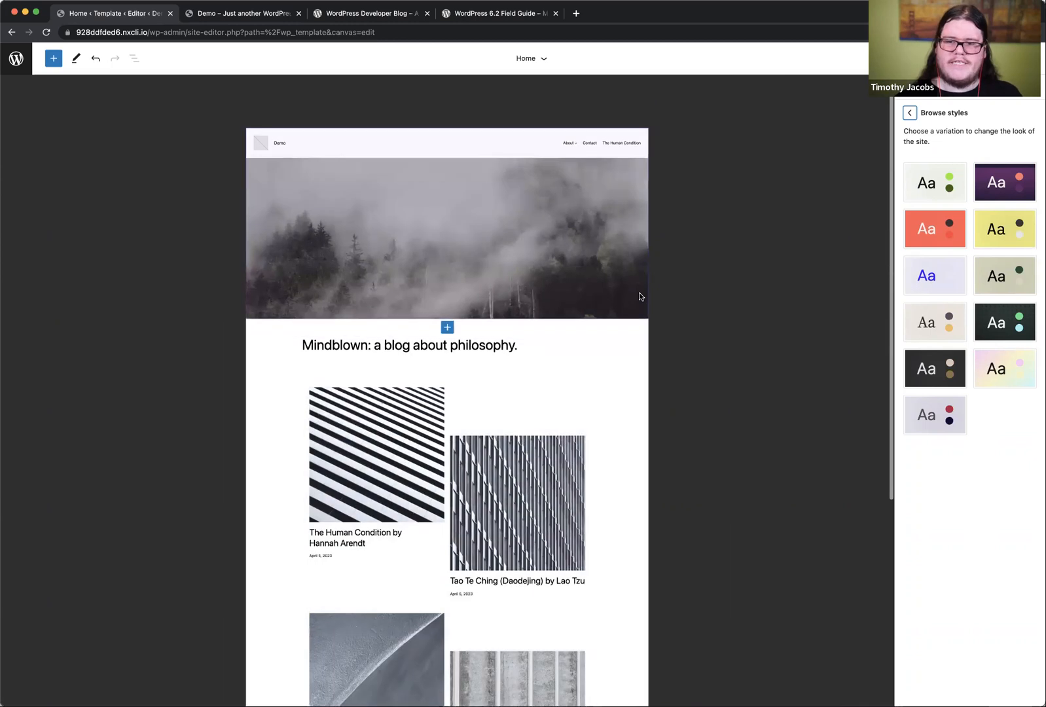
{"action": "scroll", "coordinate": [639, 296], "scroll_direction": "down", "scroll_amount": 2}
{"action": "scroll", "coordinate": [708, 298], "scroll_direction": "up", "scroll_amount": 2}
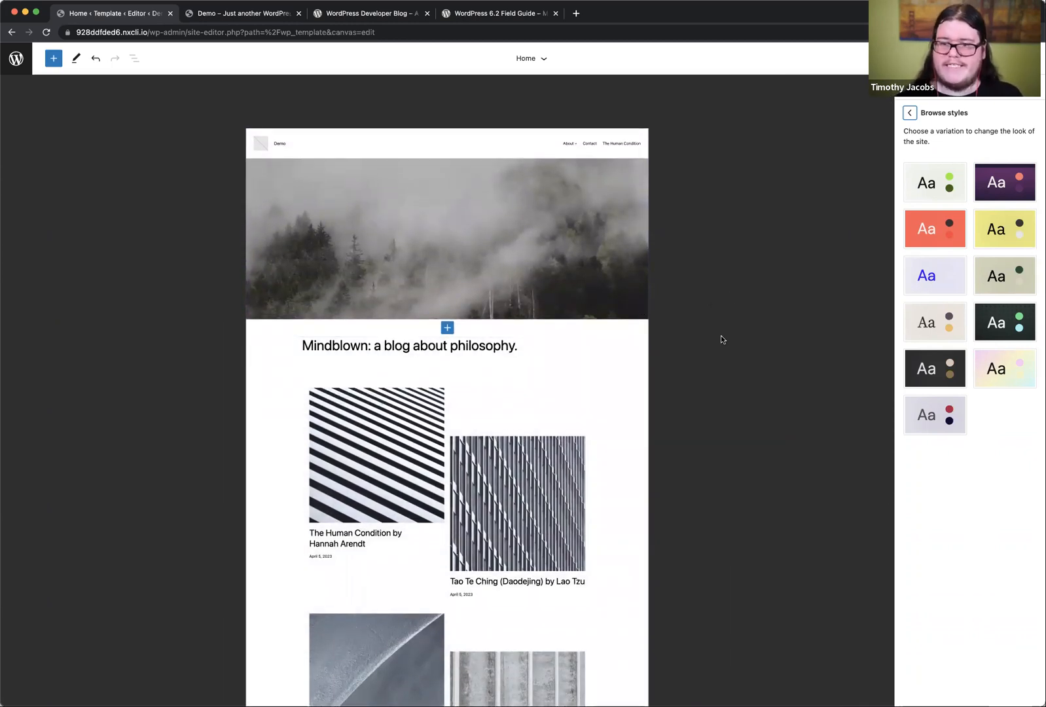
Step: Try the Default, Aubergine, Block out, Canary, Electric, Grapes, Marigold, Pilgrimage, Pitch, Sherbet and Whisper style variations on the Home template
{"action": "scroll", "coordinate": [721, 335], "scroll_direction": "down", "scroll_amount": 2}
{"action": "scroll", "coordinate": [721, 335], "scroll_direction": "up", "scroll_amount": 1}
{"action": "scroll", "coordinate": [721, 336], "scroll_direction": "down", "scroll_amount": 1}
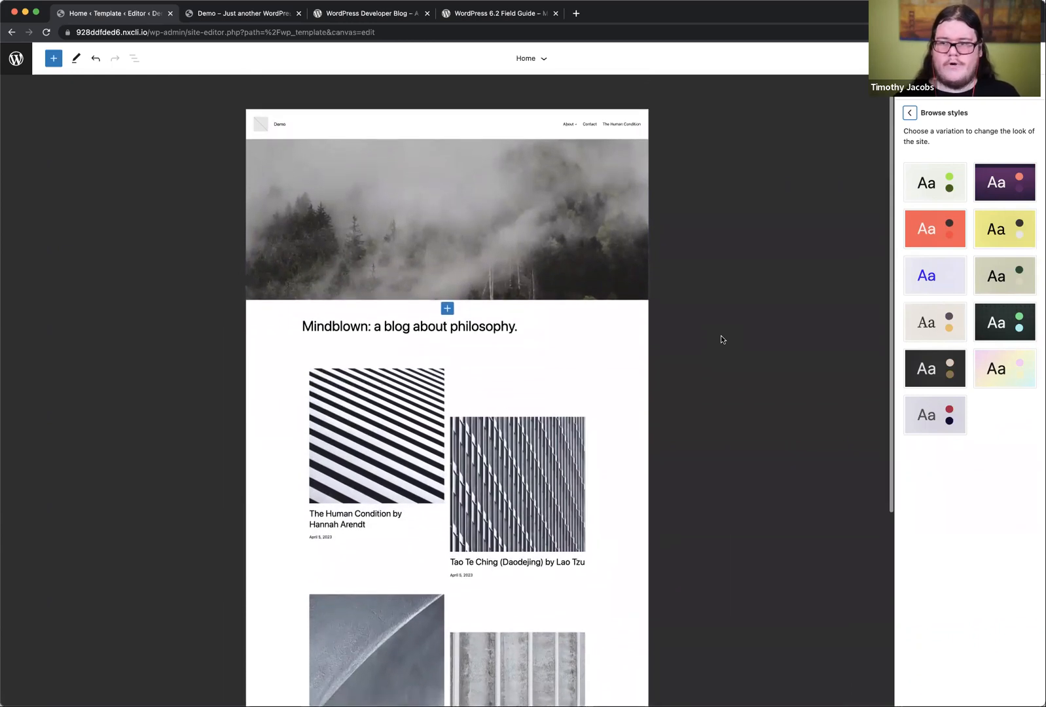
{"action": "left_click", "coordinate": [943, 195]}
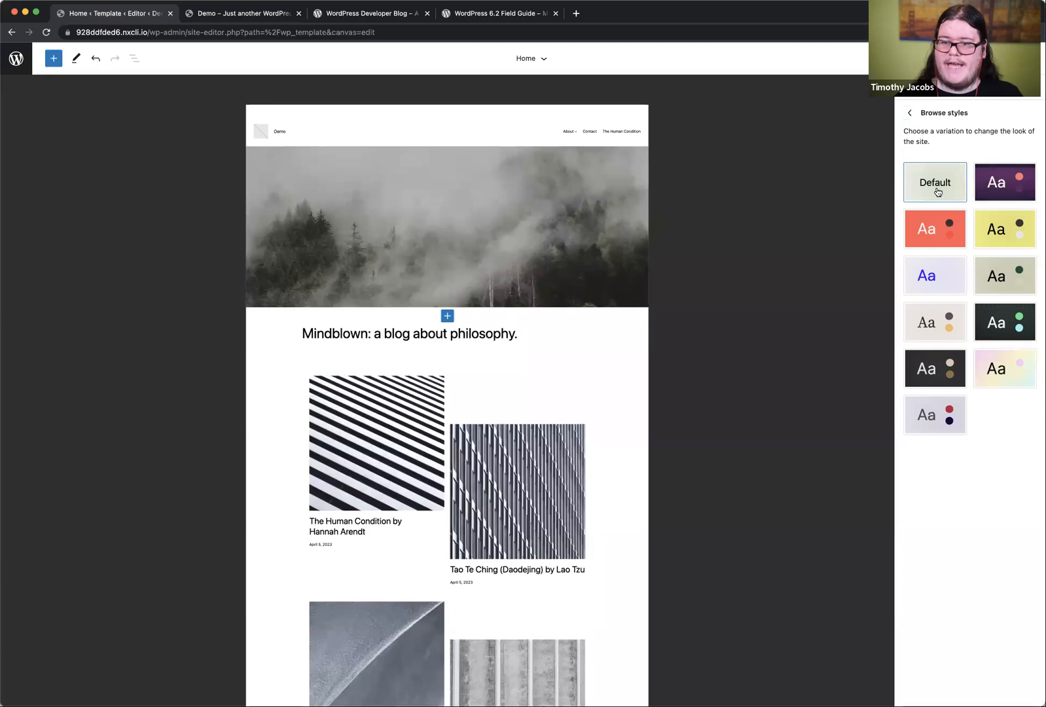
{"action": "left_click", "coordinate": [982, 187]}
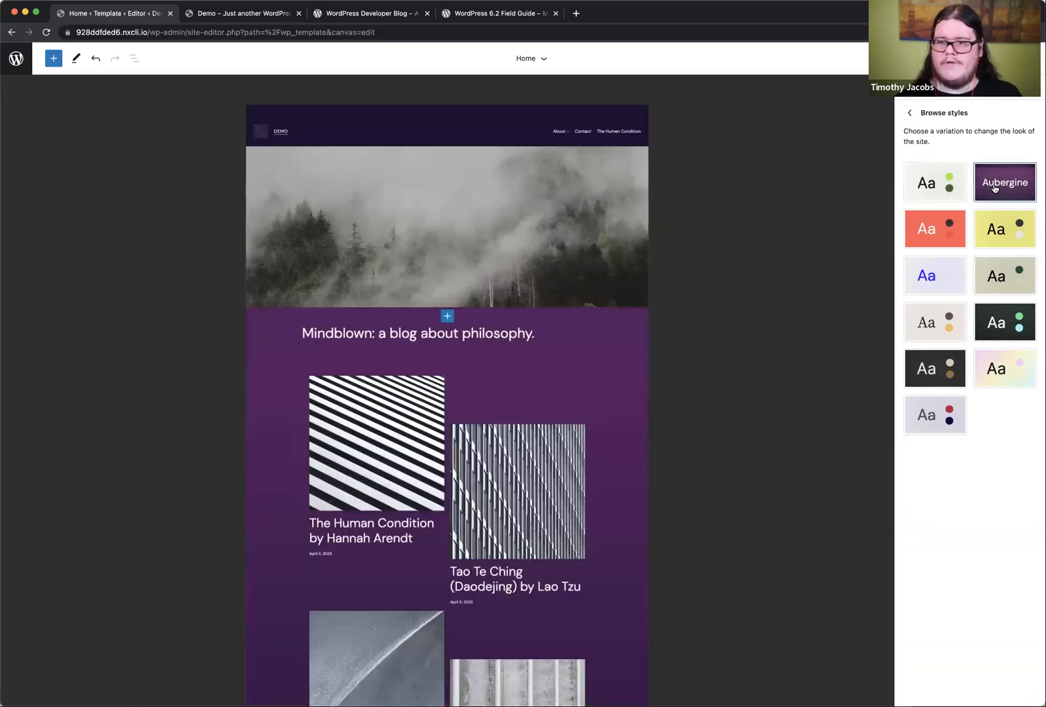
{"action": "left_click", "coordinate": [949, 235]}
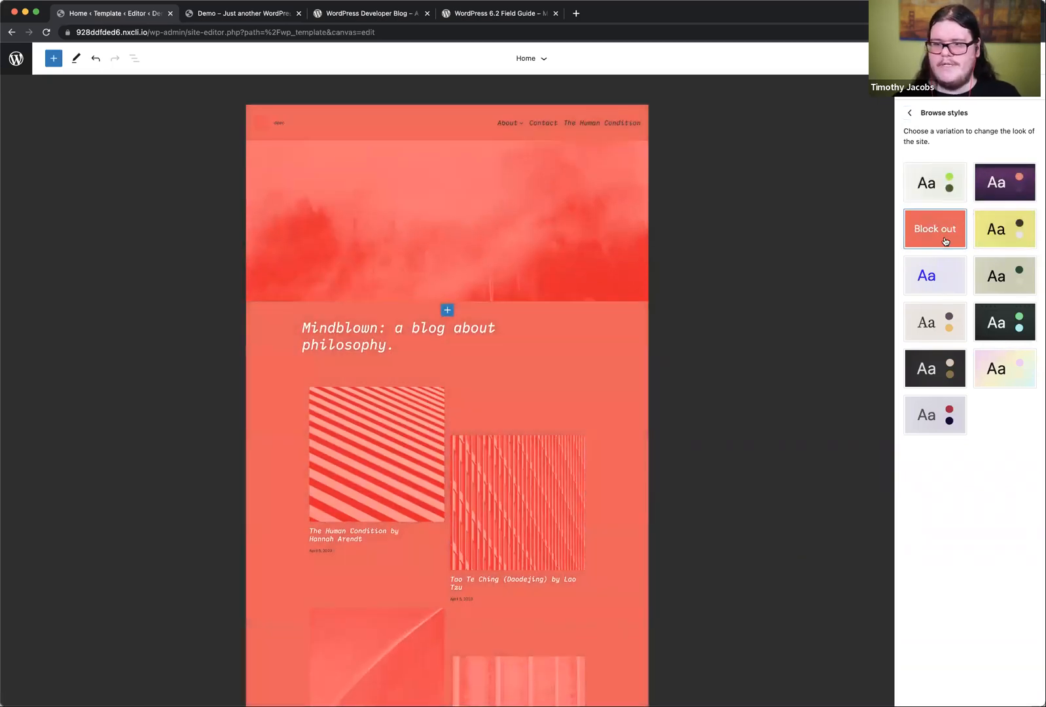
{"action": "left_click", "coordinate": [995, 237]}
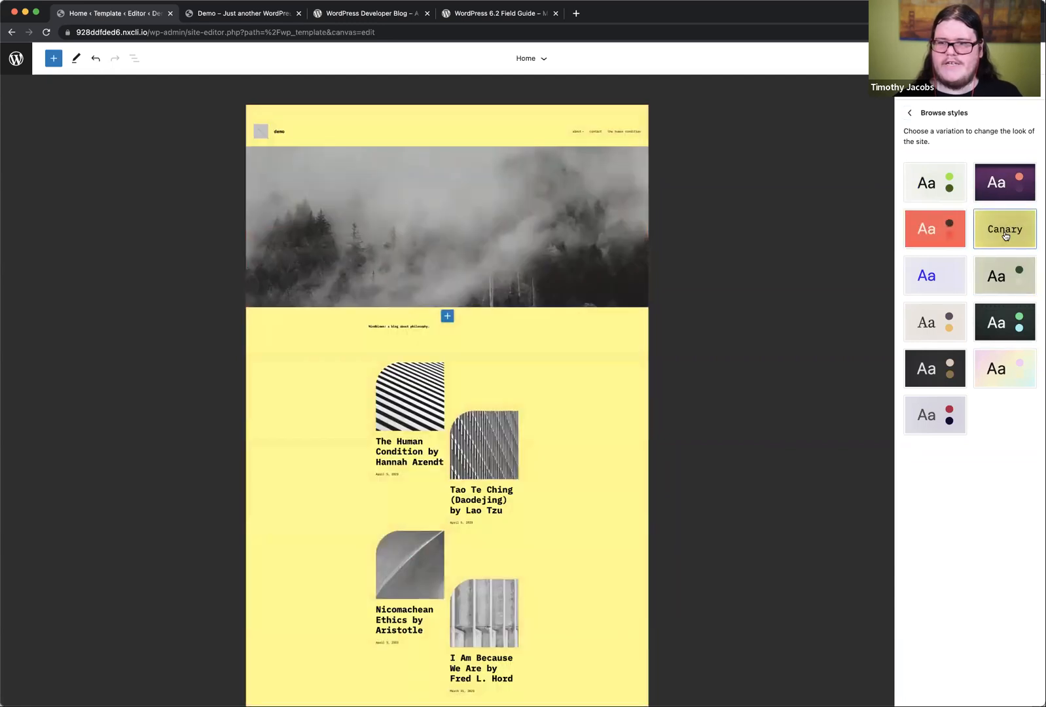
{"action": "left_click", "coordinate": [954, 273]}
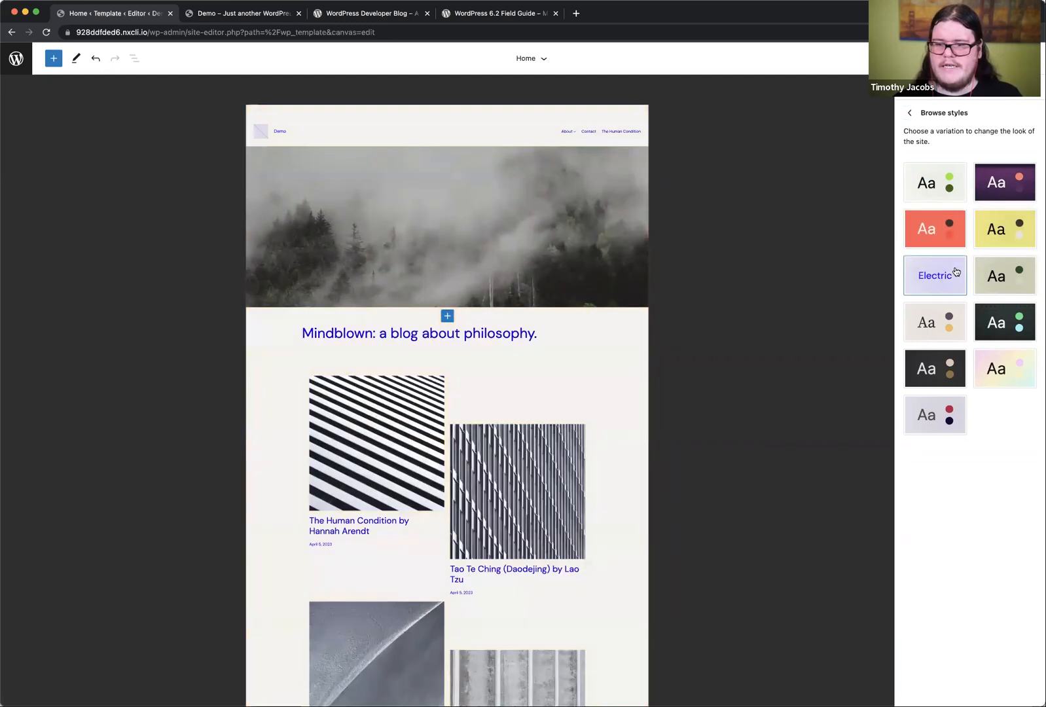
{"action": "left_click", "coordinate": [1003, 296]}
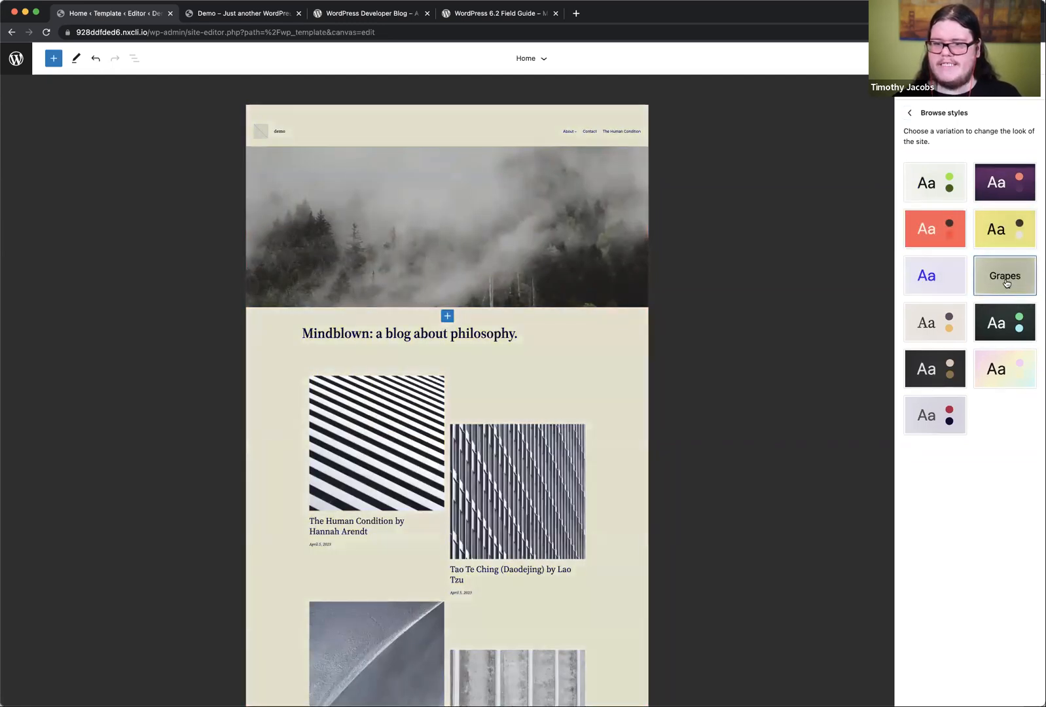
{"action": "left_click", "coordinate": [940, 324]}
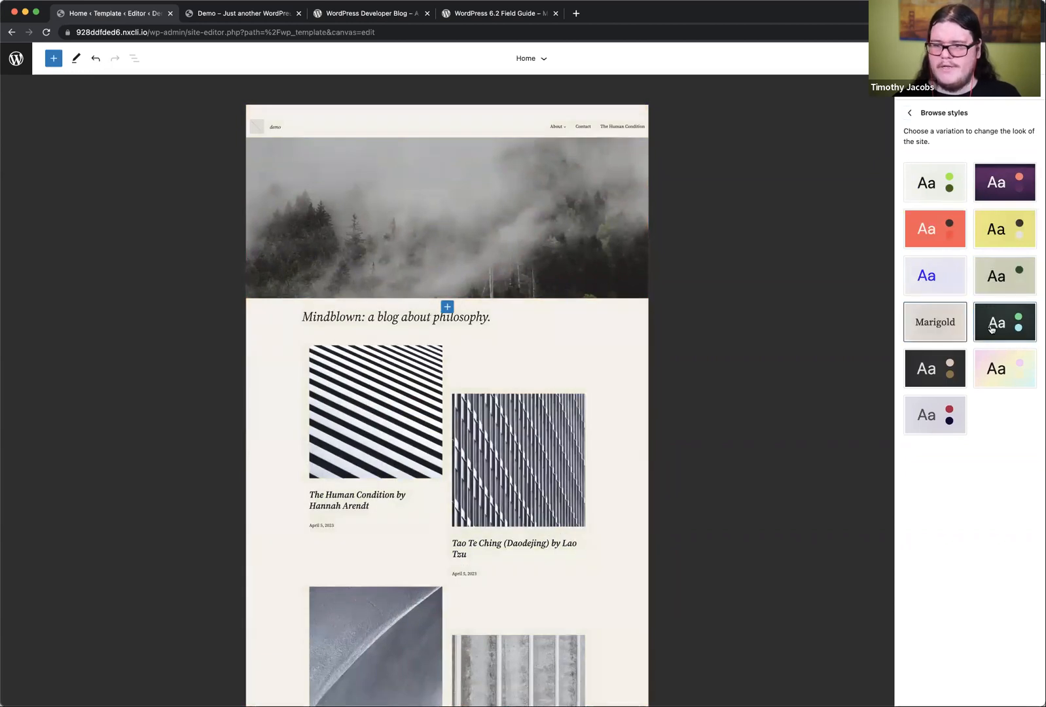
{"action": "left_click", "coordinate": [1015, 328]}
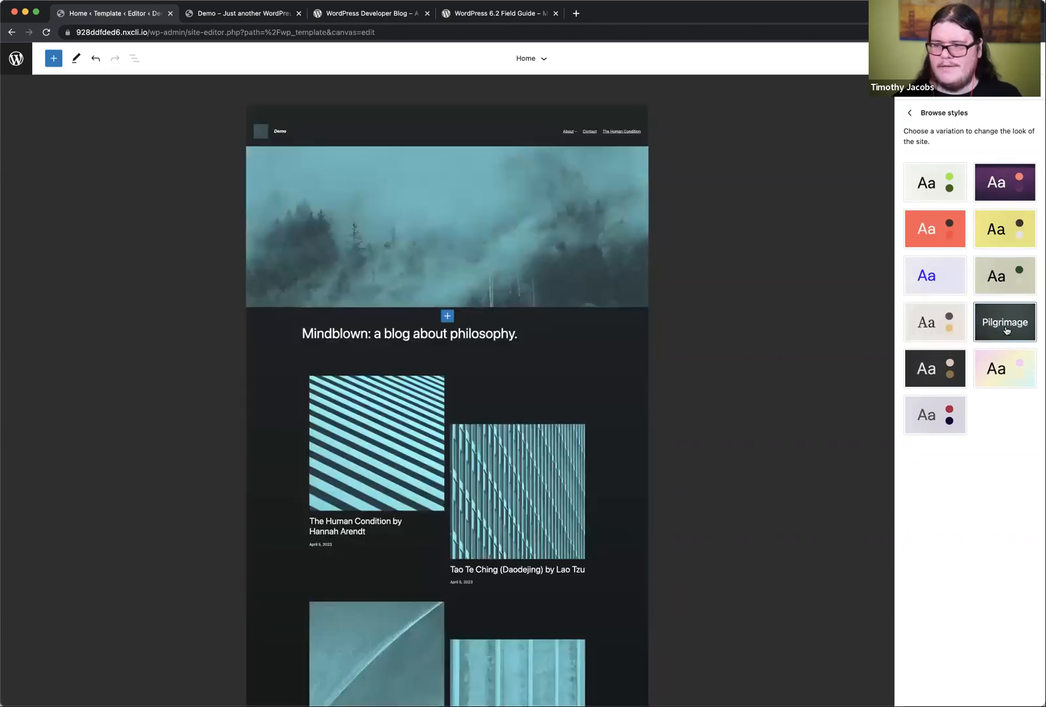
{"action": "left_click", "coordinate": [939, 359]}
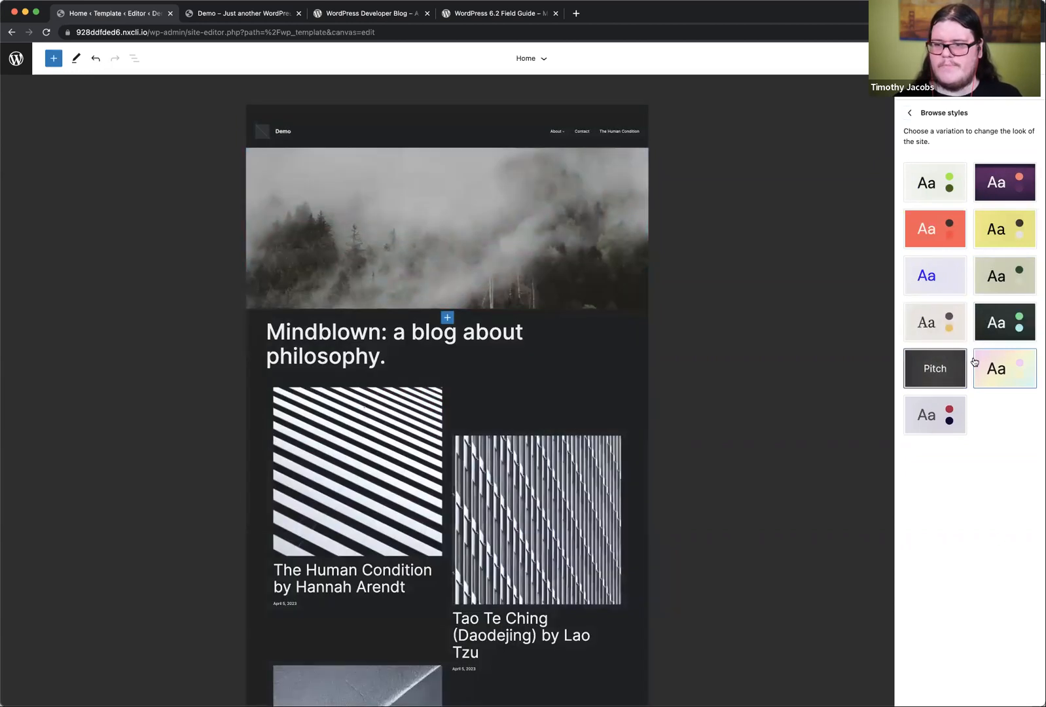
{"action": "left_click", "coordinate": [1007, 371]}
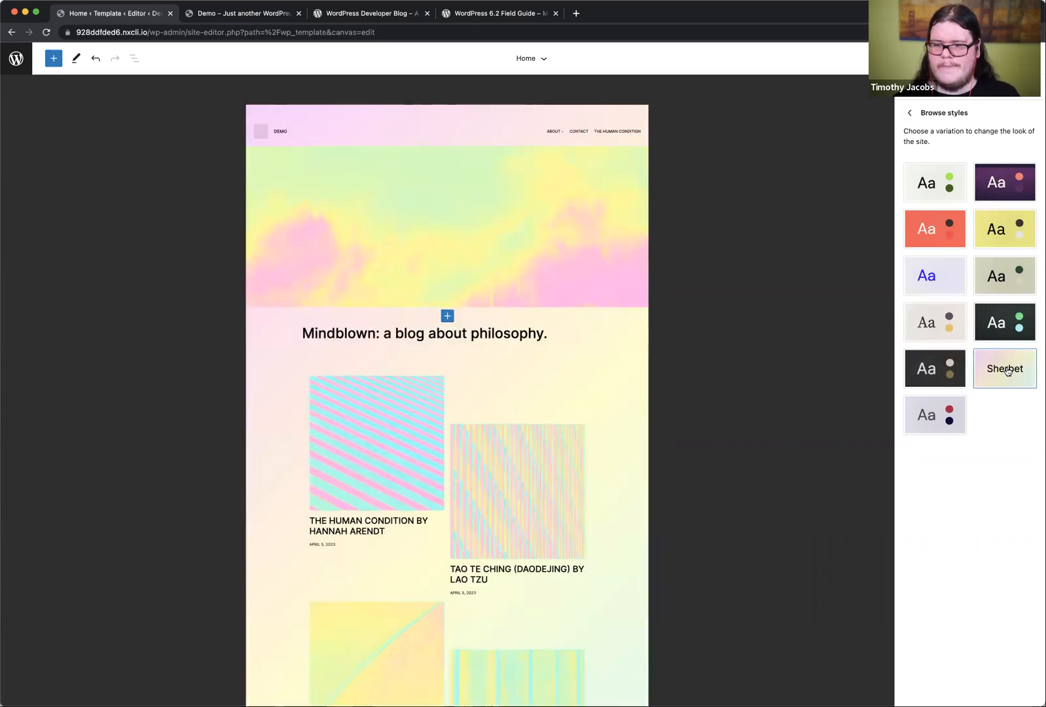
{"action": "left_click", "coordinate": [940, 410]}
Step: Apply the Pitch style variation, look over the zoomed-out Home template preview, and return to the main styles overview
{"action": "left_click", "coordinate": [928, 368]}
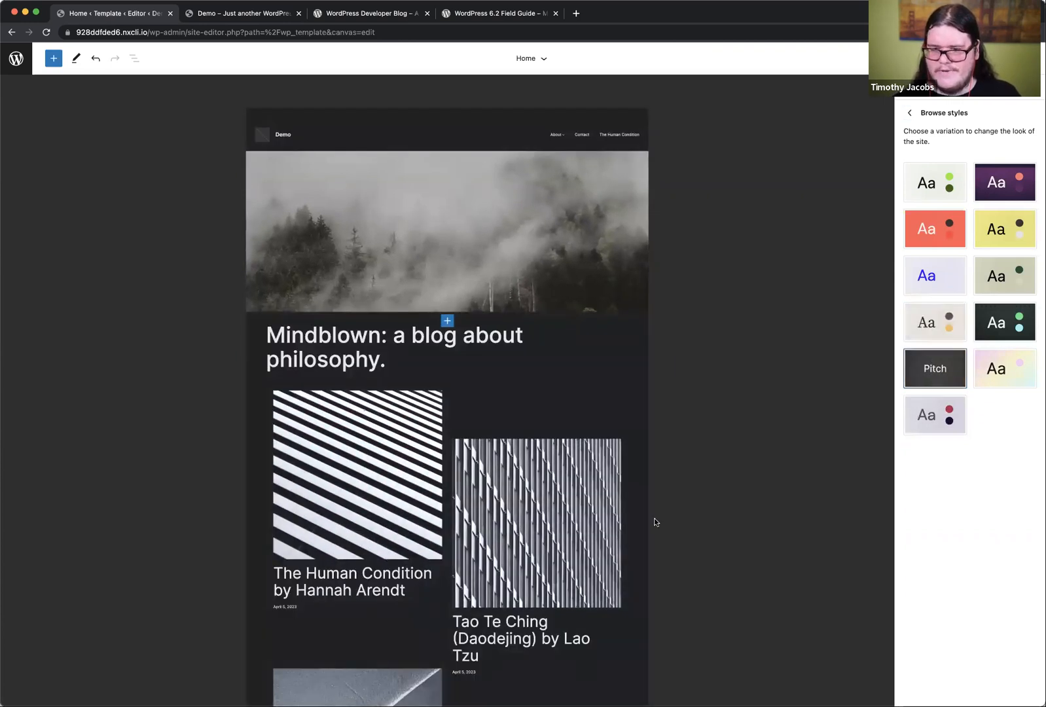
{"action": "scroll", "coordinate": [654, 518], "scroll_direction": "down", "scroll_amount": 10}
{"action": "scroll", "coordinate": [654, 519], "scroll_direction": "up", "scroll_amount": 10}
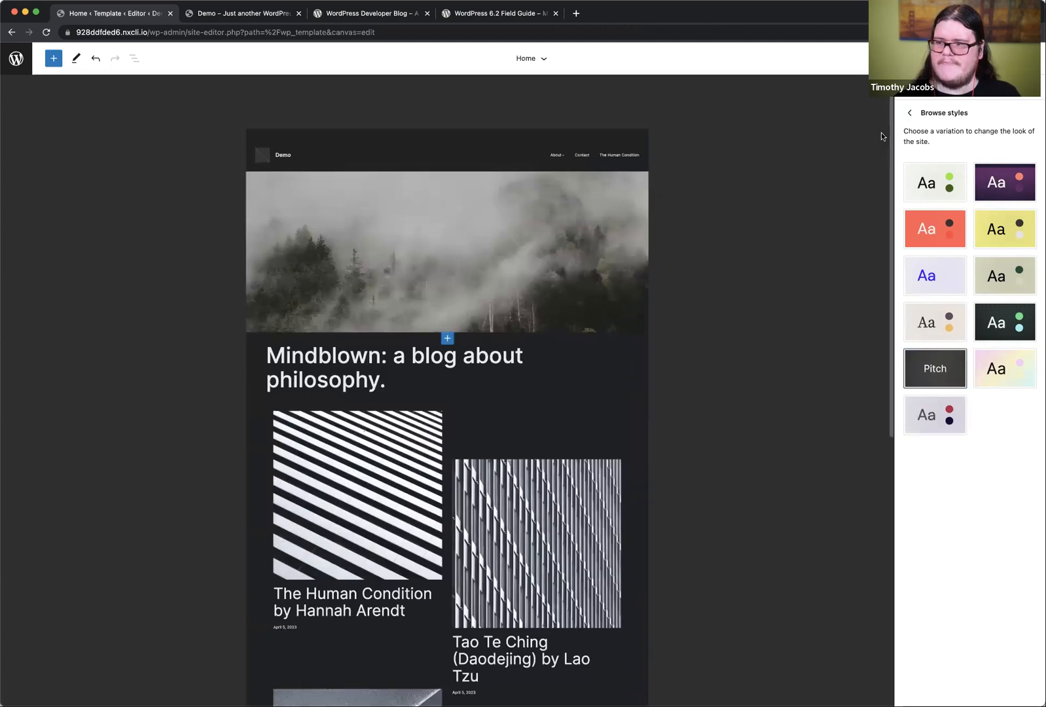
{"action": "left_click", "coordinate": [909, 113]}
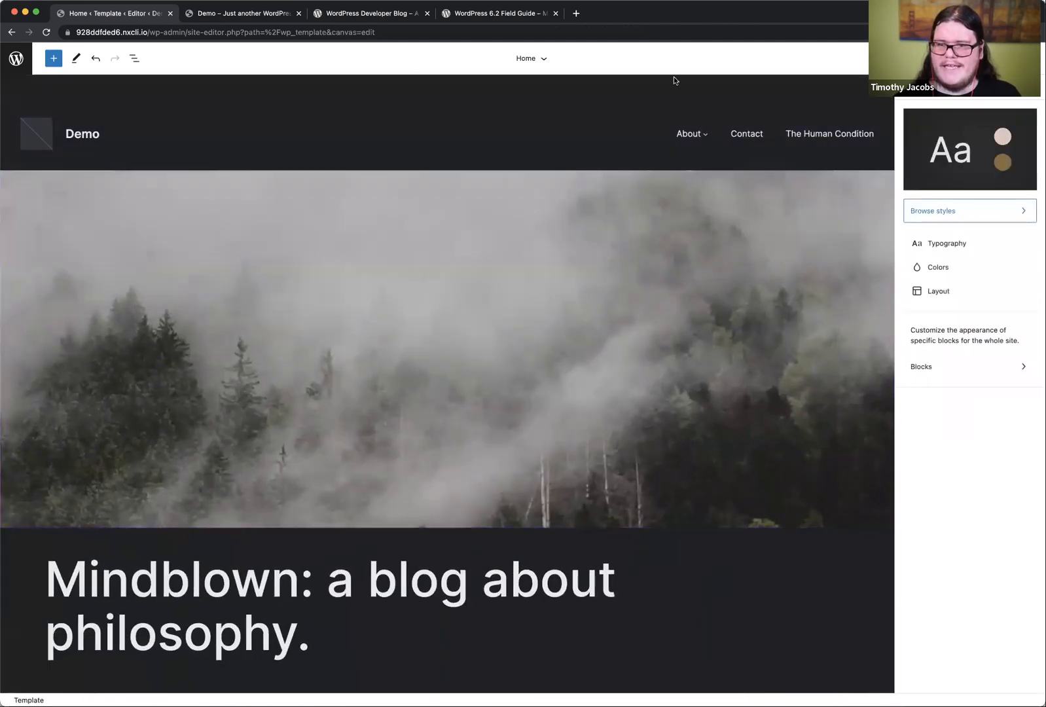
Step: Set the site-wide layout's top padding to 0, save the site changes, and leave the layout settings
{"action": "left_click", "coordinate": [950, 290]}
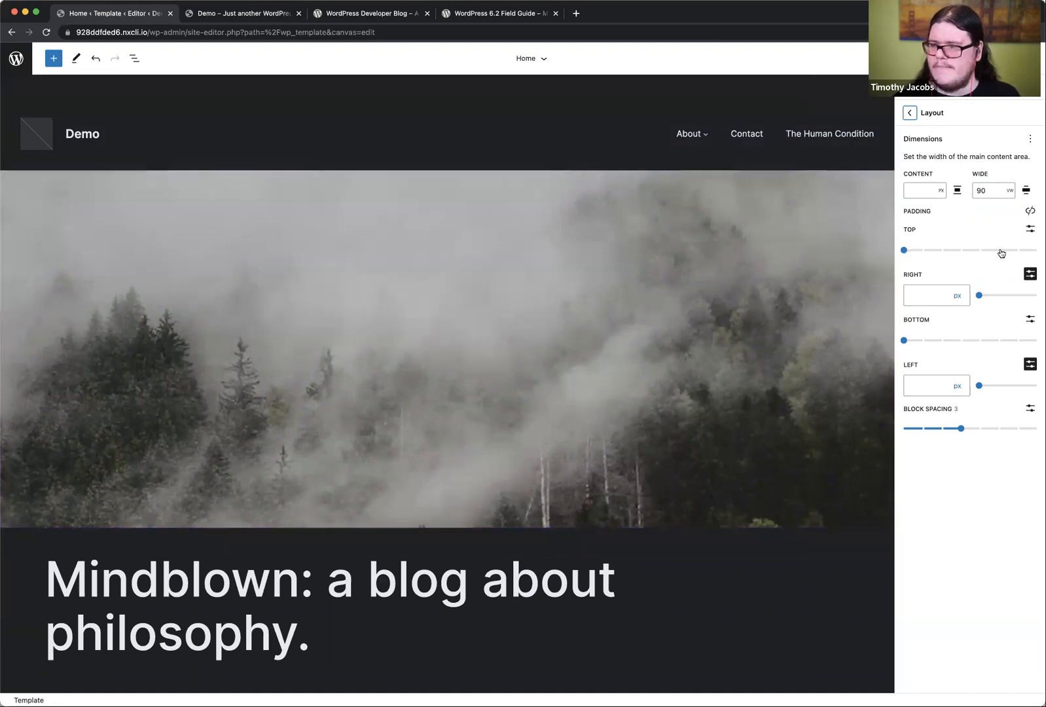
{"action": "left_click", "coordinate": [904, 250]}
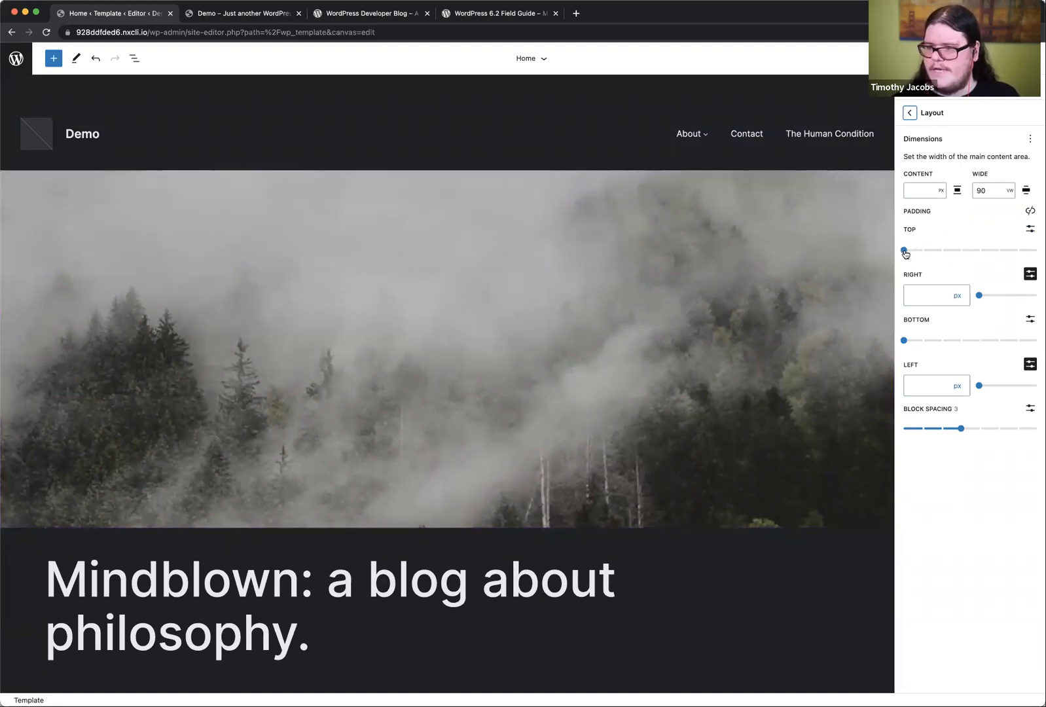
{"action": "left_click", "coordinate": [950, 59]}
{"action": "left_click", "coordinate": [947, 58]}
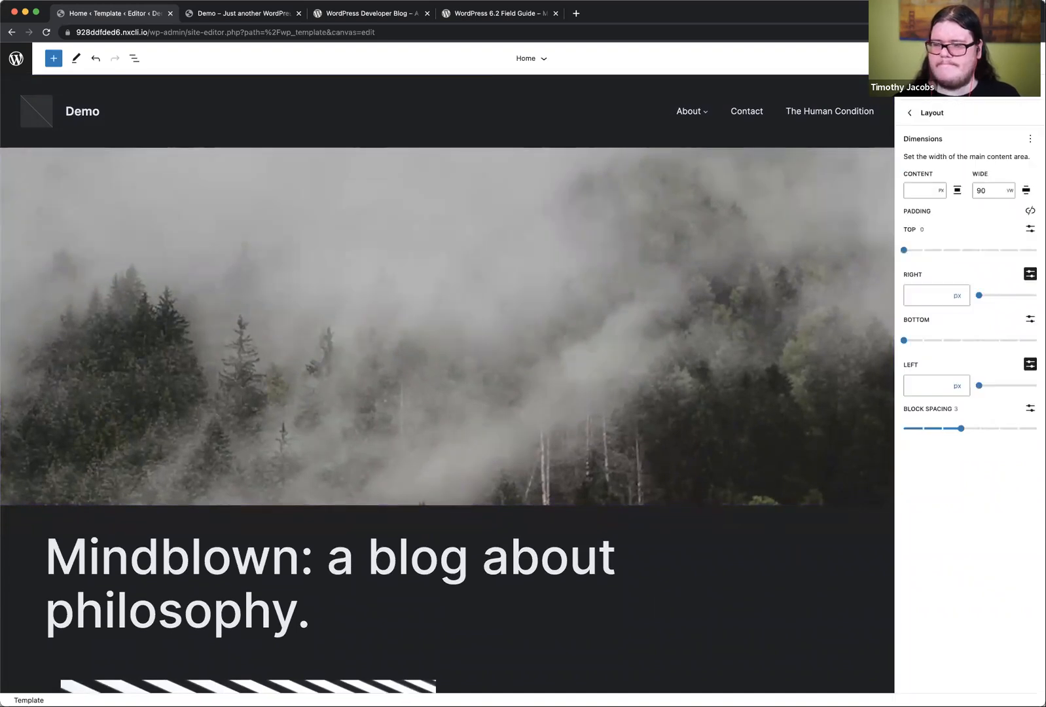
{"action": "left_click", "coordinate": [910, 115]}
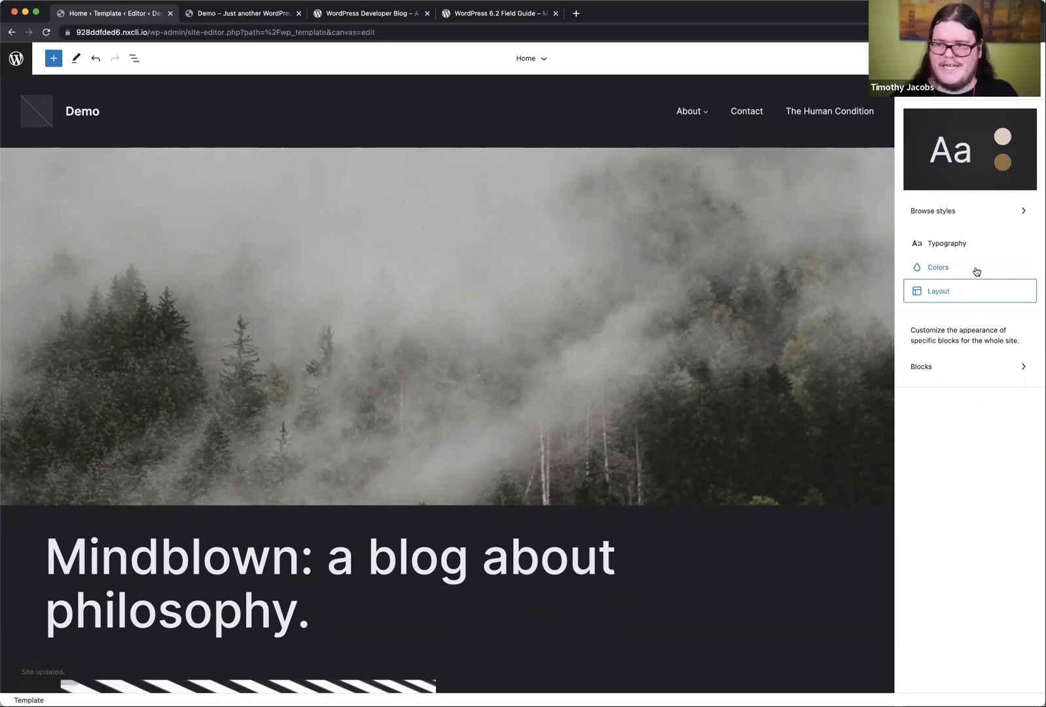
Step: Open the typography settings of the Quote block in the site-wide block styles
{"action": "left_click", "coordinate": [942, 374]}
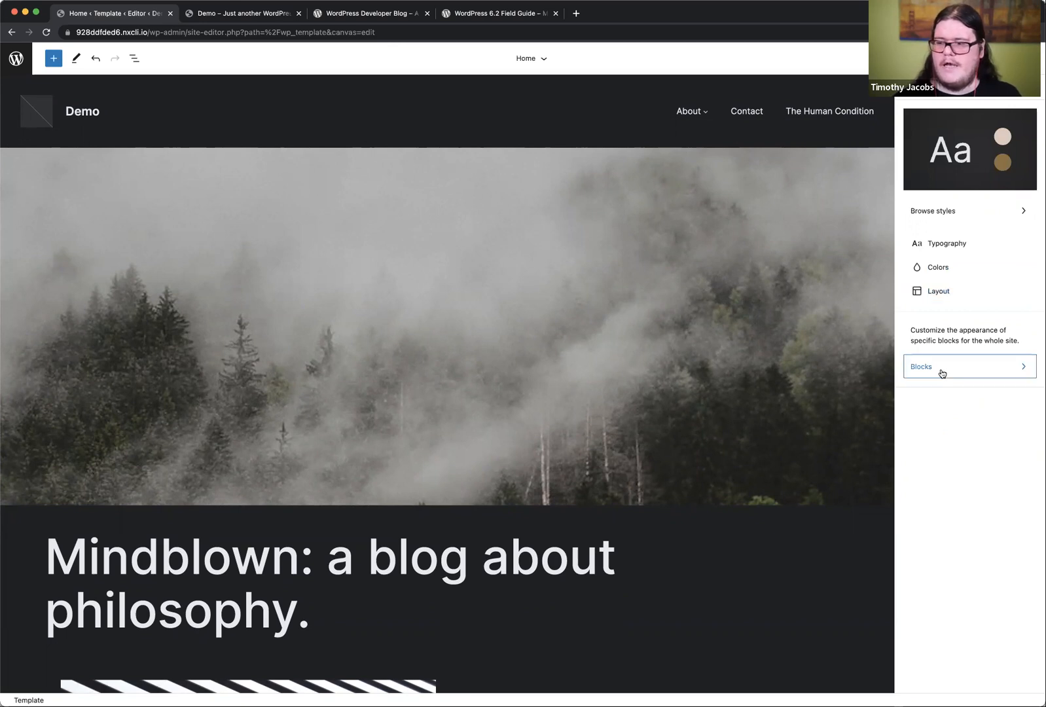
{"action": "left_click", "coordinate": [939, 339]}
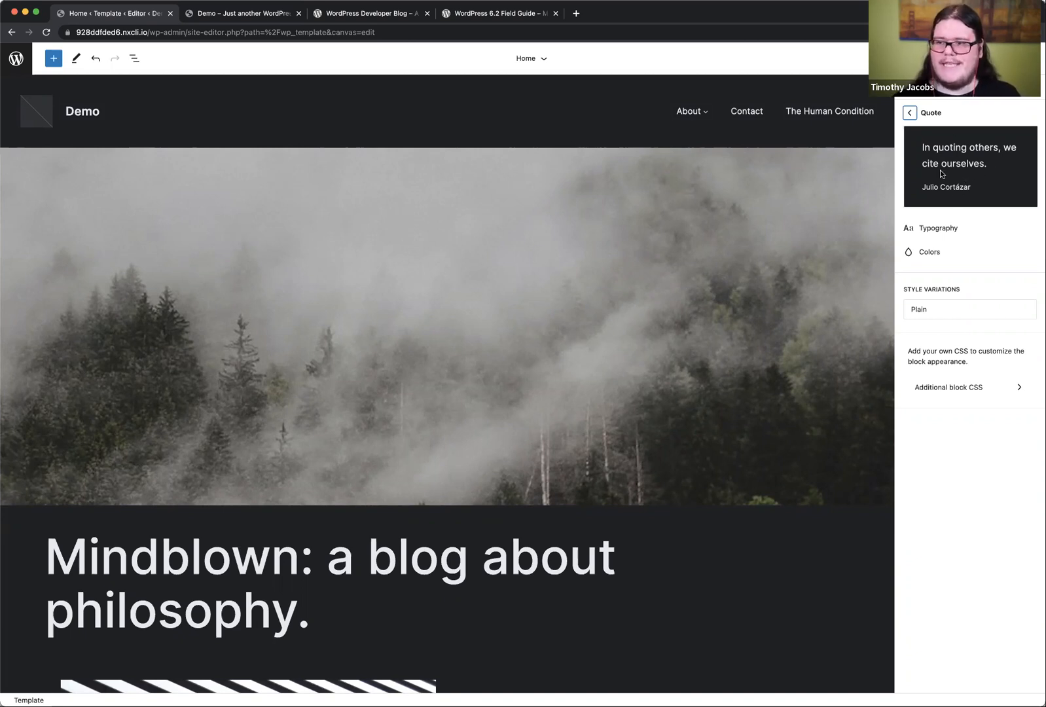
{"action": "left_click", "coordinate": [971, 232]}
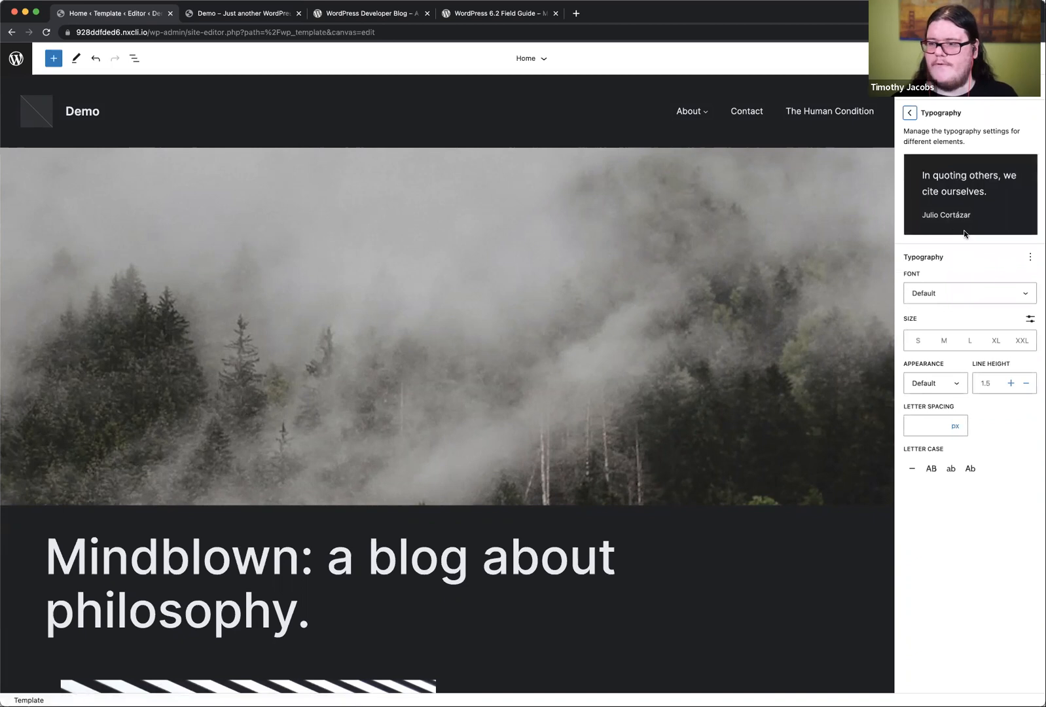
Step: Try the DM Sans, IBM Plex Mono and Inter fonts on the Quote block
{"action": "left_click", "coordinate": [966, 294]}
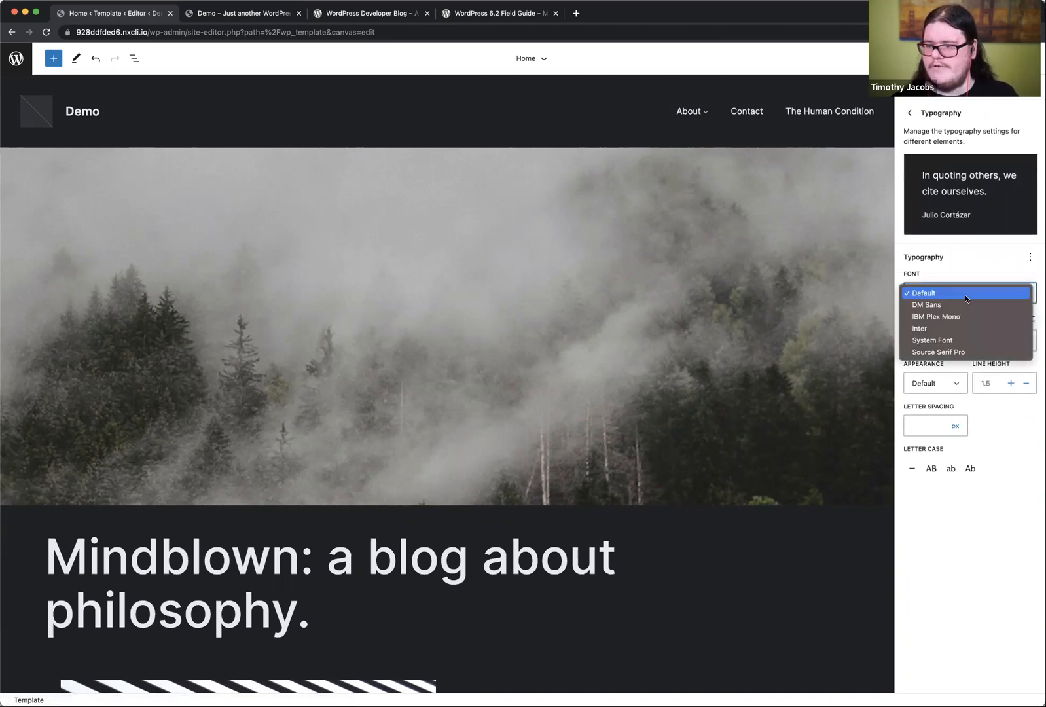
{"action": "left_click", "coordinate": [962, 305]}
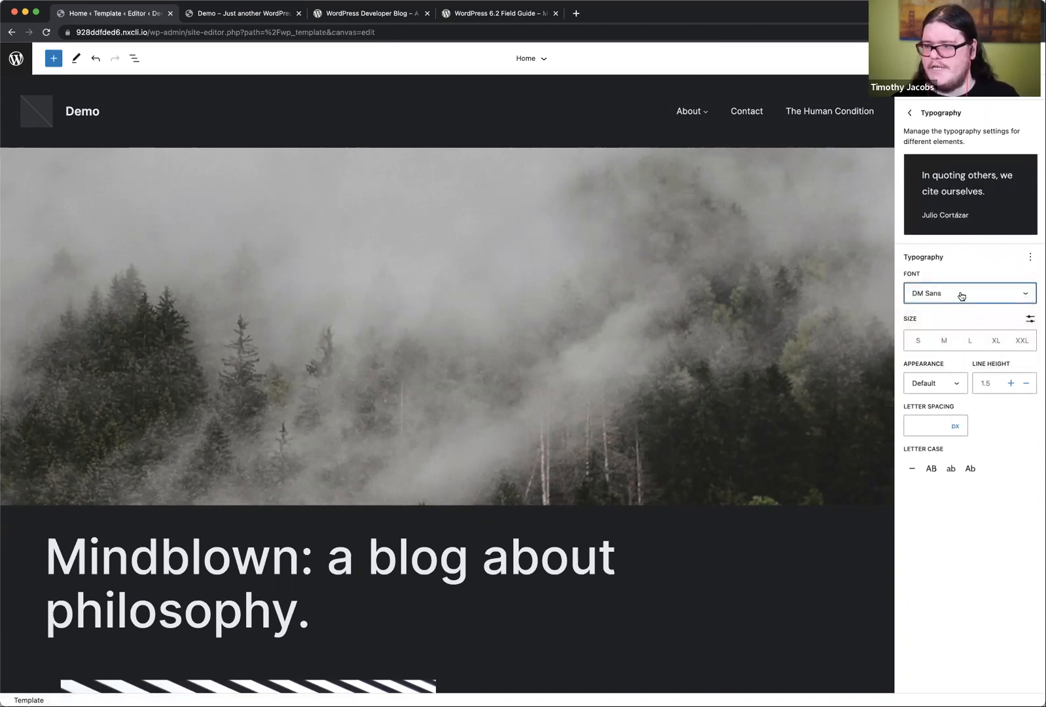
{"action": "left_click", "coordinate": [959, 293]}
{"action": "left_click", "coordinate": [956, 306]}
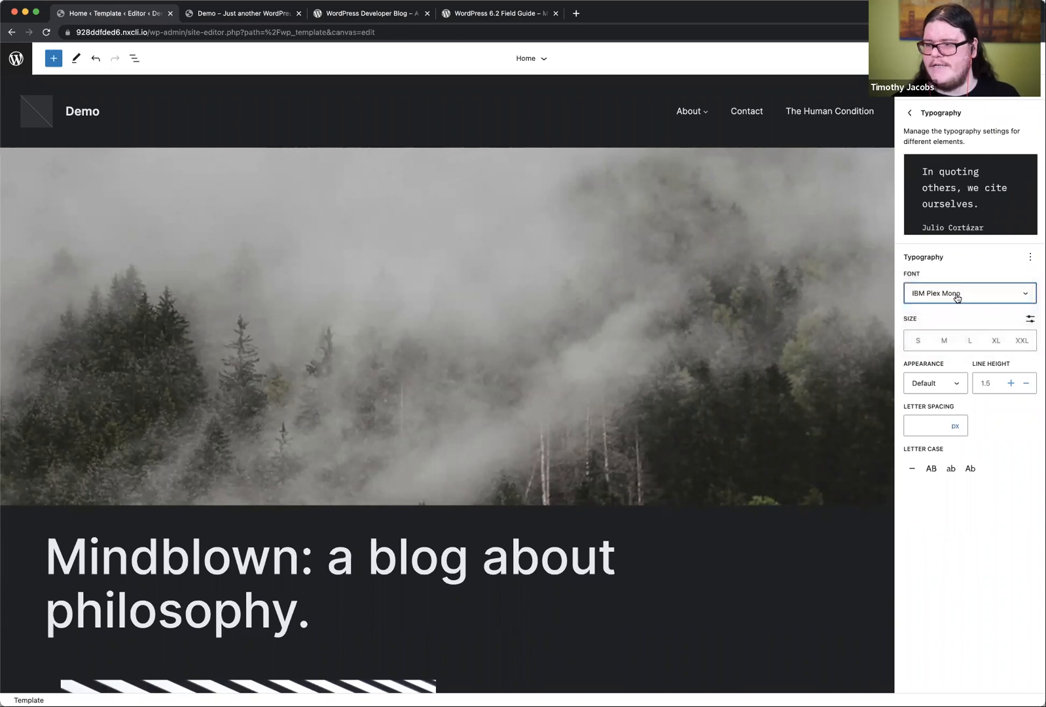
{"action": "left_click", "coordinate": [956, 296]}
{"action": "left_click", "coordinate": [952, 304]}
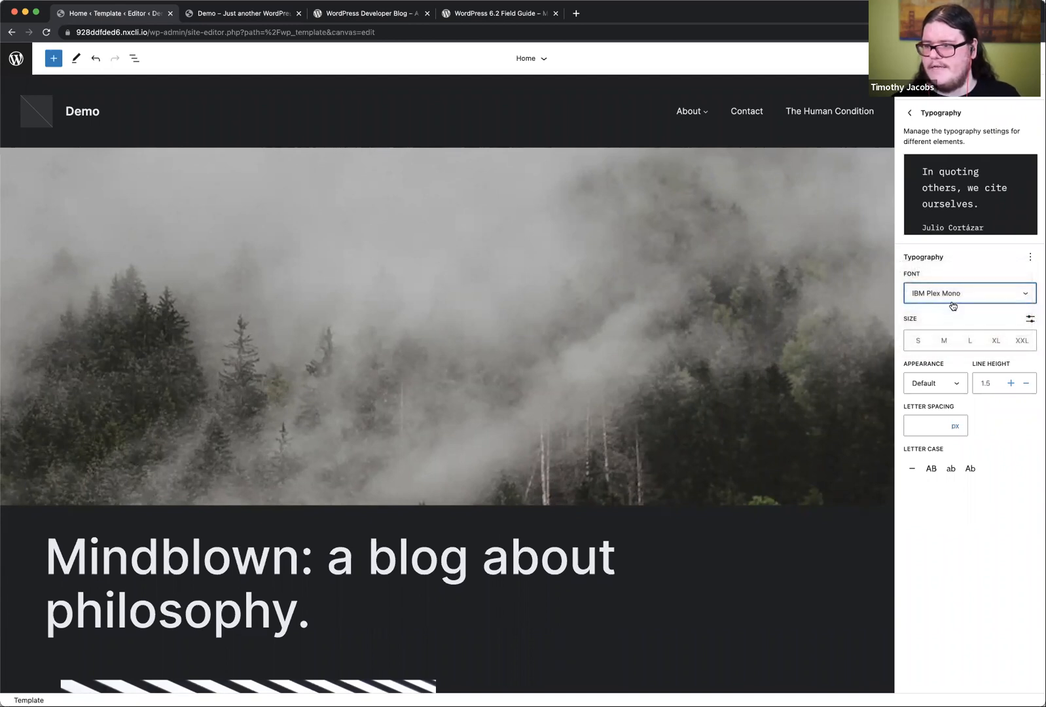
Step: Set the Quote block's font to Source Serif Pro, try the Large size, and settle on Medium
{"action": "left_click", "coordinate": [956, 295]}
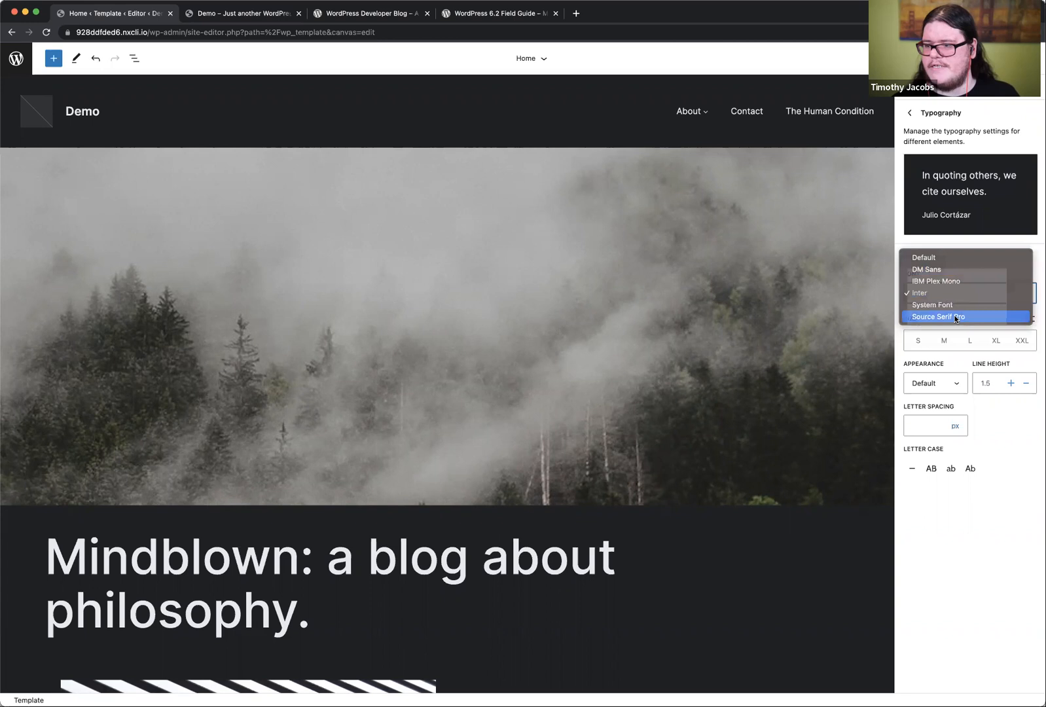
{"action": "left_click", "coordinate": [959, 314]}
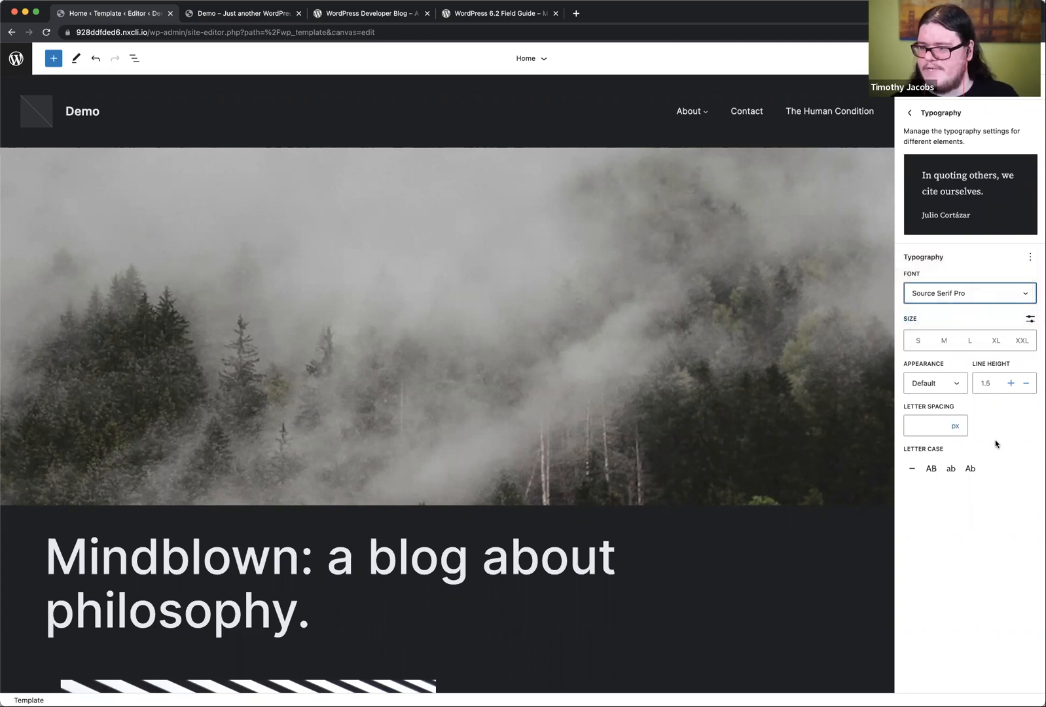
{"action": "left_click", "coordinate": [972, 342]}
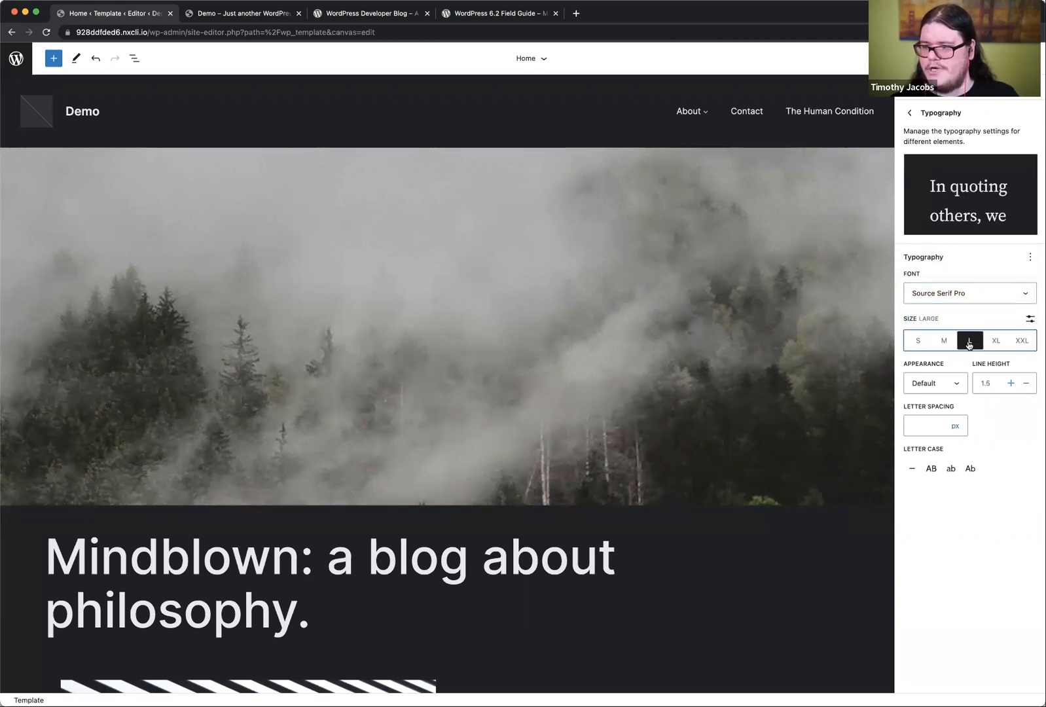
{"action": "left_click", "coordinate": [953, 345]}
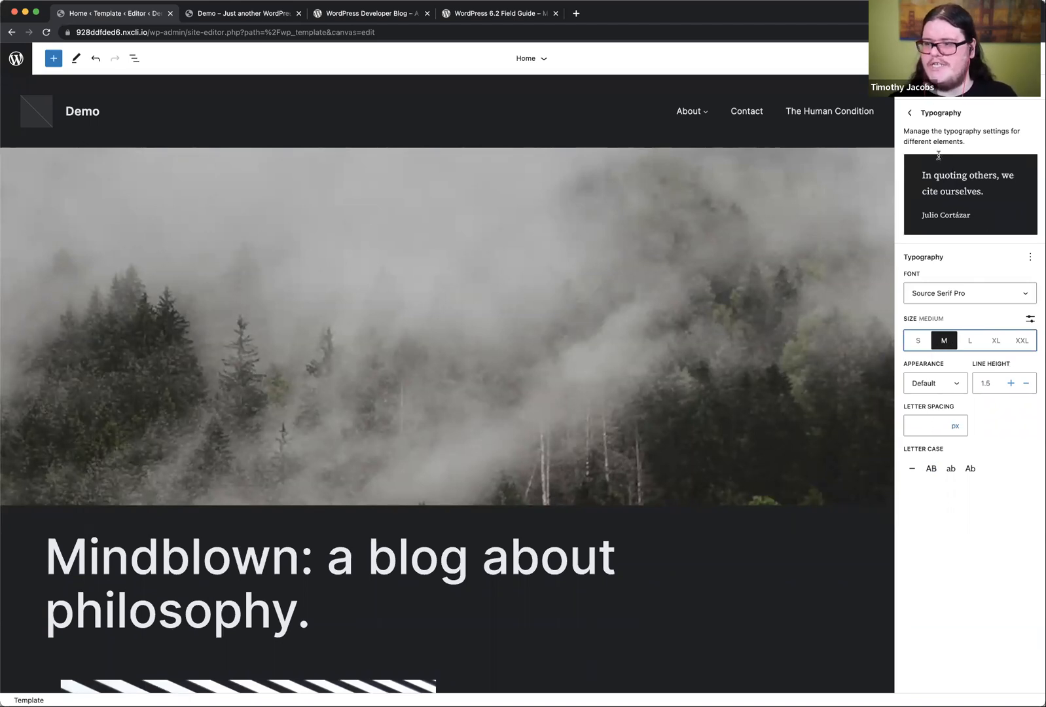
{"action": "left_click", "coordinate": [909, 112]}
Step: Set the Quote block's background to the theme's solid Tertiary color, 303134
{"action": "left_click", "coordinate": [951, 252]}
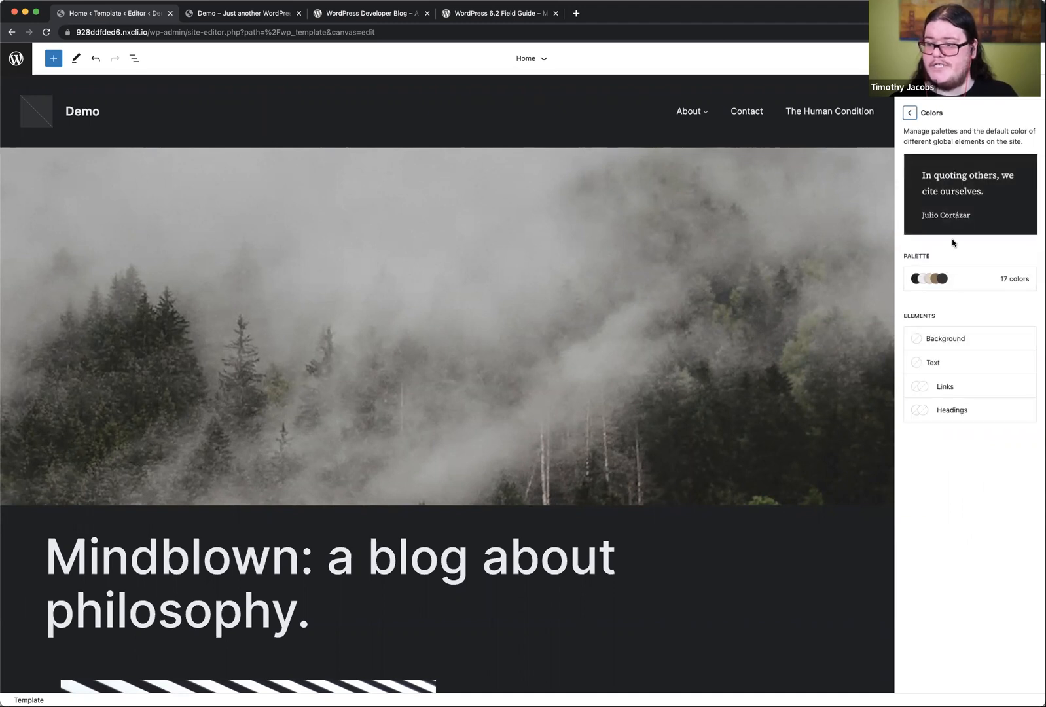
{"action": "left_click", "coordinate": [960, 339]}
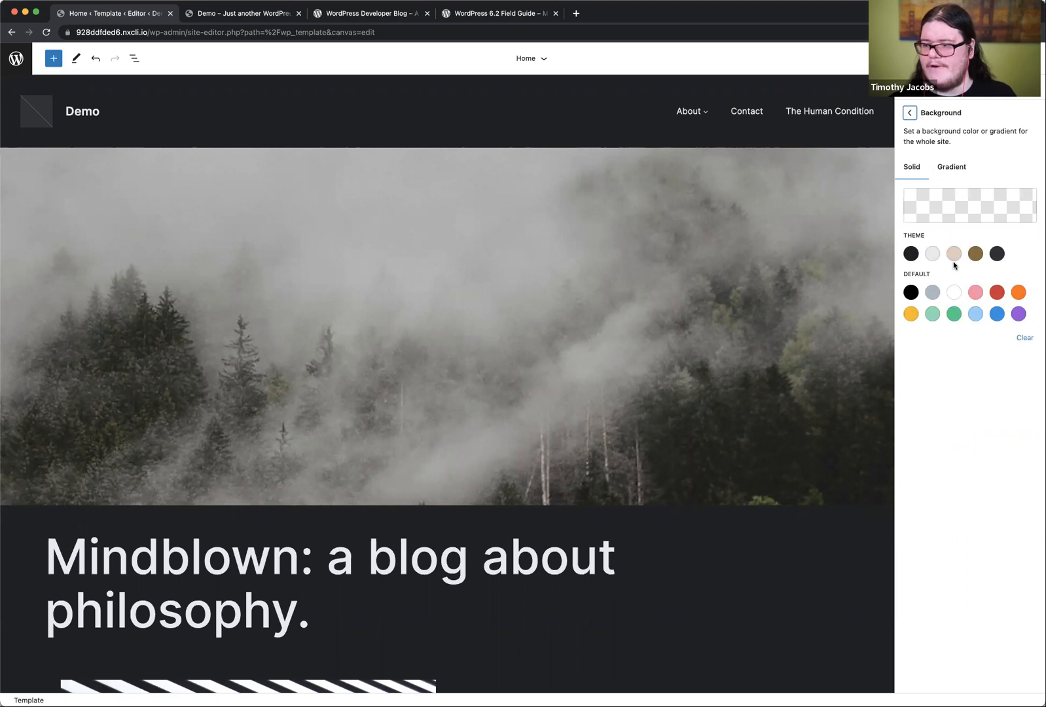
{"action": "left_click", "coordinate": [997, 254]}
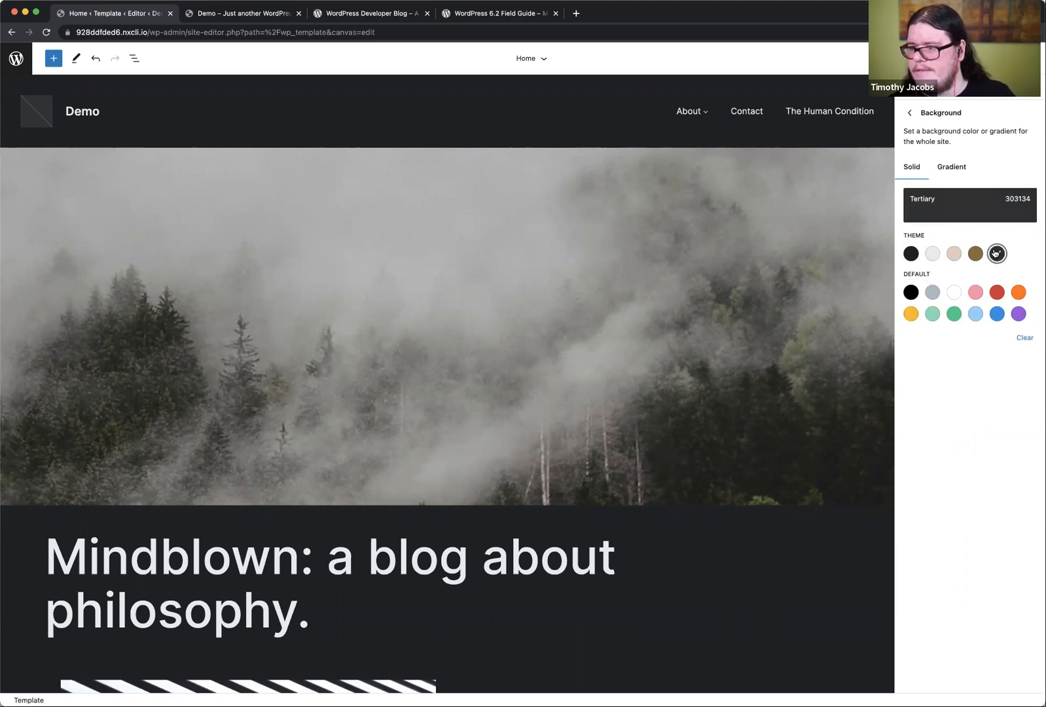
{"action": "left_click", "coordinate": [912, 113]}
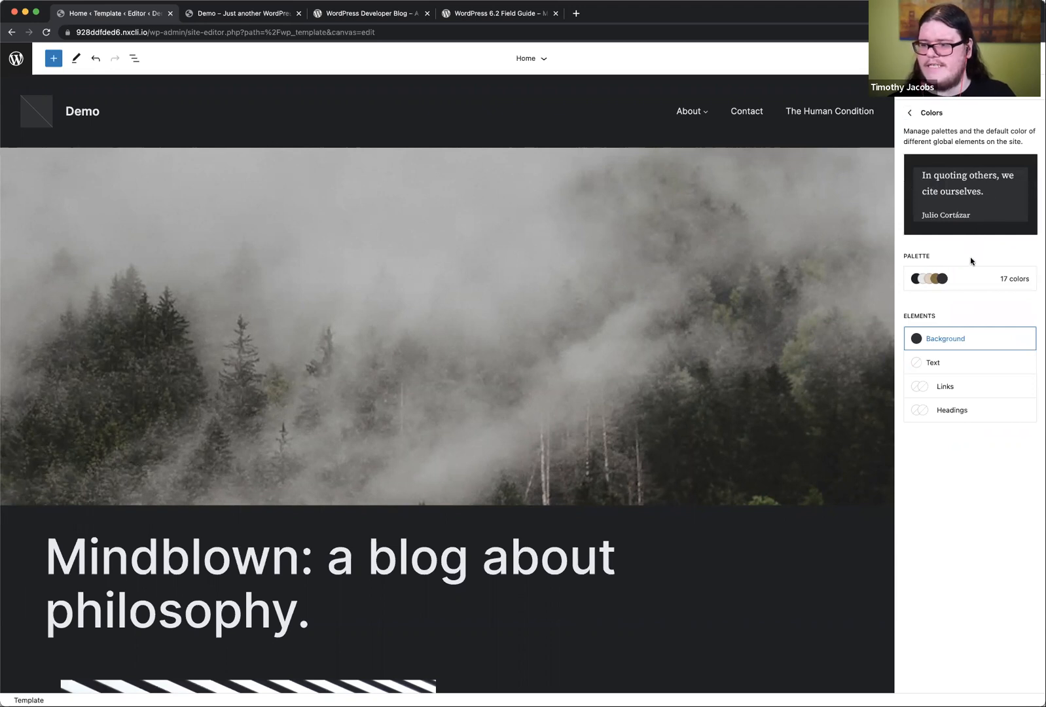
Step: Return to the Quote block's styles and open its additional block CSS
{"action": "left_click", "coordinate": [910, 113]}
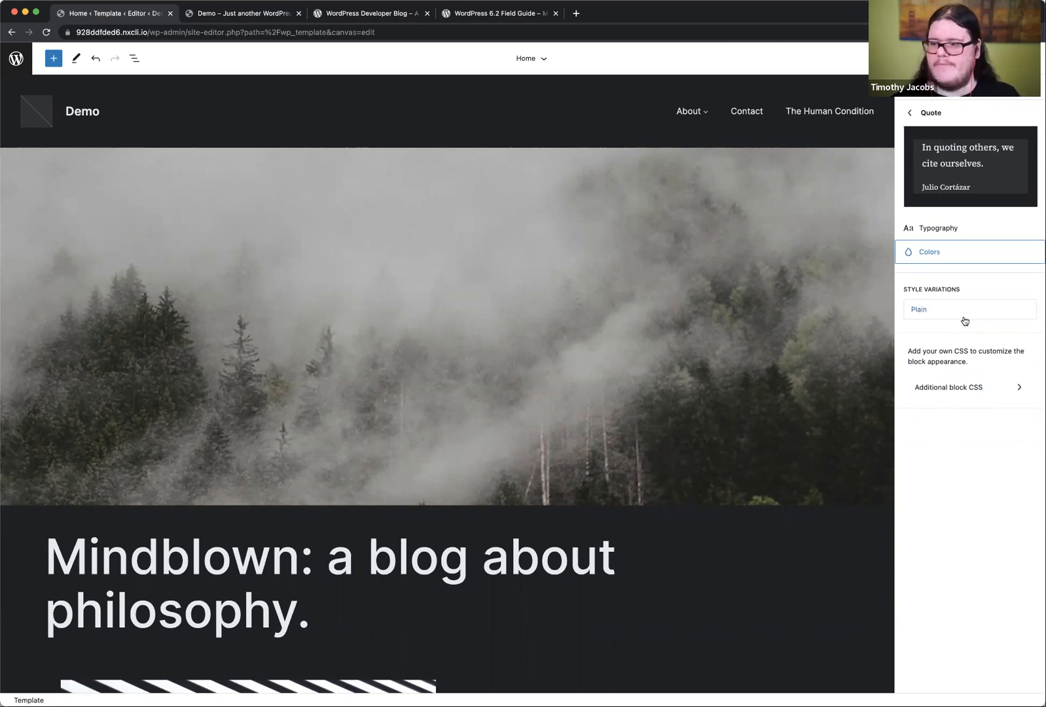
{"action": "left_click", "coordinate": [956, 389]}
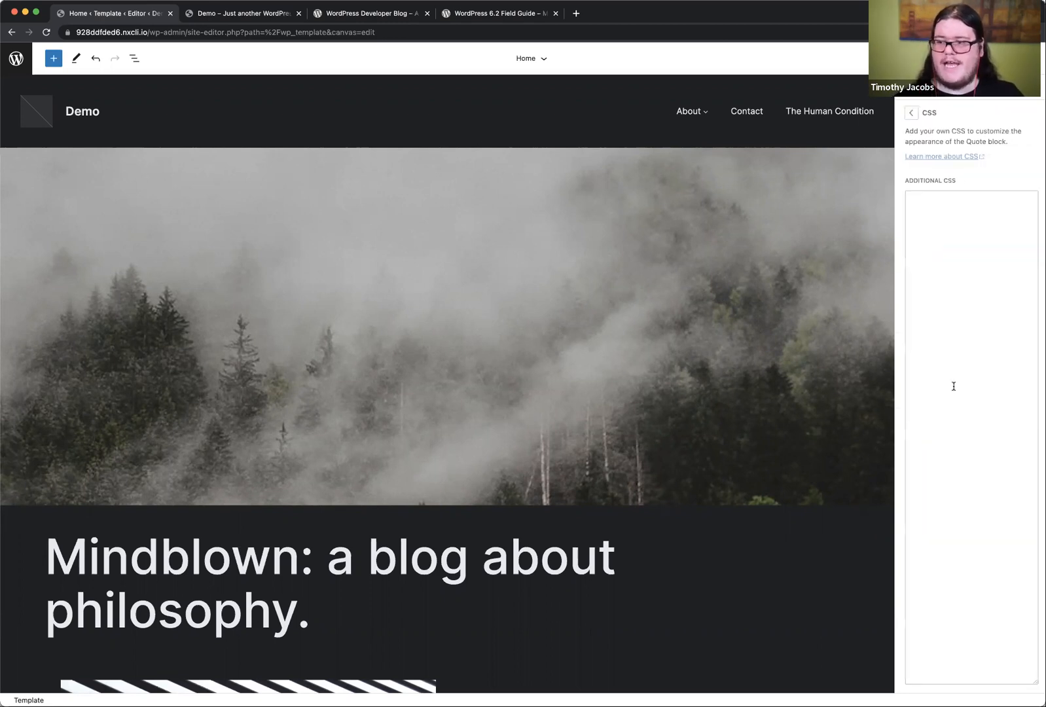
Step: Add the CSS rule "padding: 1rem 0.5rem;" to the Quote block and return to its style preview
{"action": "type", "text": "padding: "}
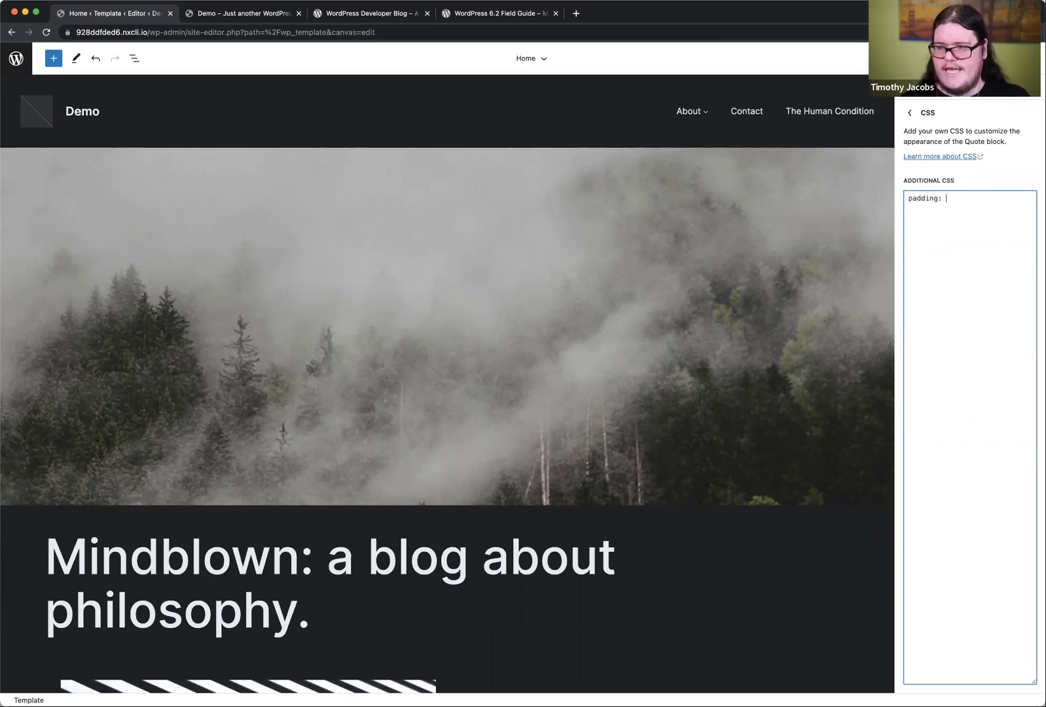
{"action": "type", "text": "1rem 0.5rem;"}
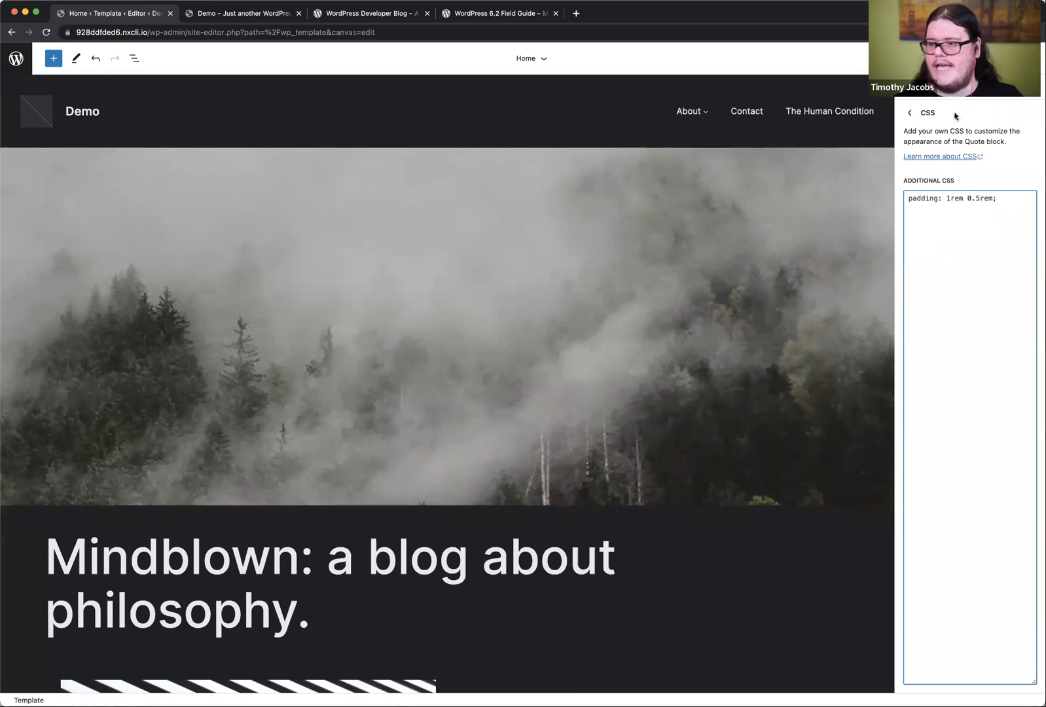
{"action": "left_click", "coordinate": [909, 112]}
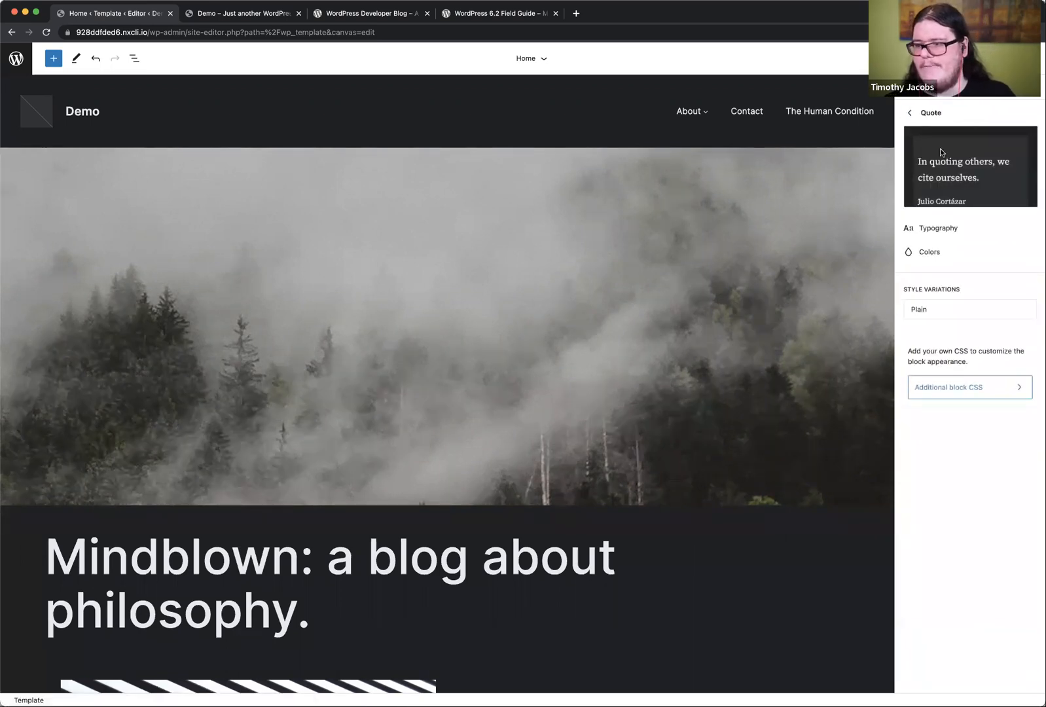
Step: Try a vertical padding of 0.25rem in the Quote block's additional CSS and check the block preview
{"action": "left_click", "coordinate": [955, 387]}
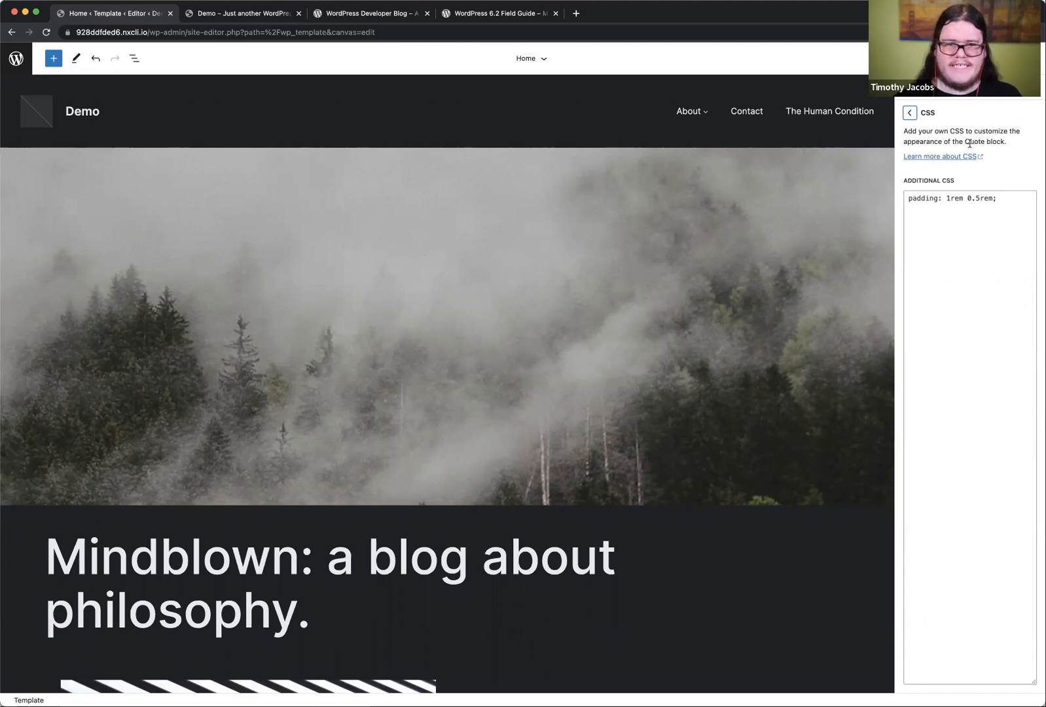
{"action": "left_click", "coordinate": [949, 199]}
{"action": "key", "text": "BackSpace"}
{"action": "type", "text": "0.25"}
{"action": "key", "text": "Right"}
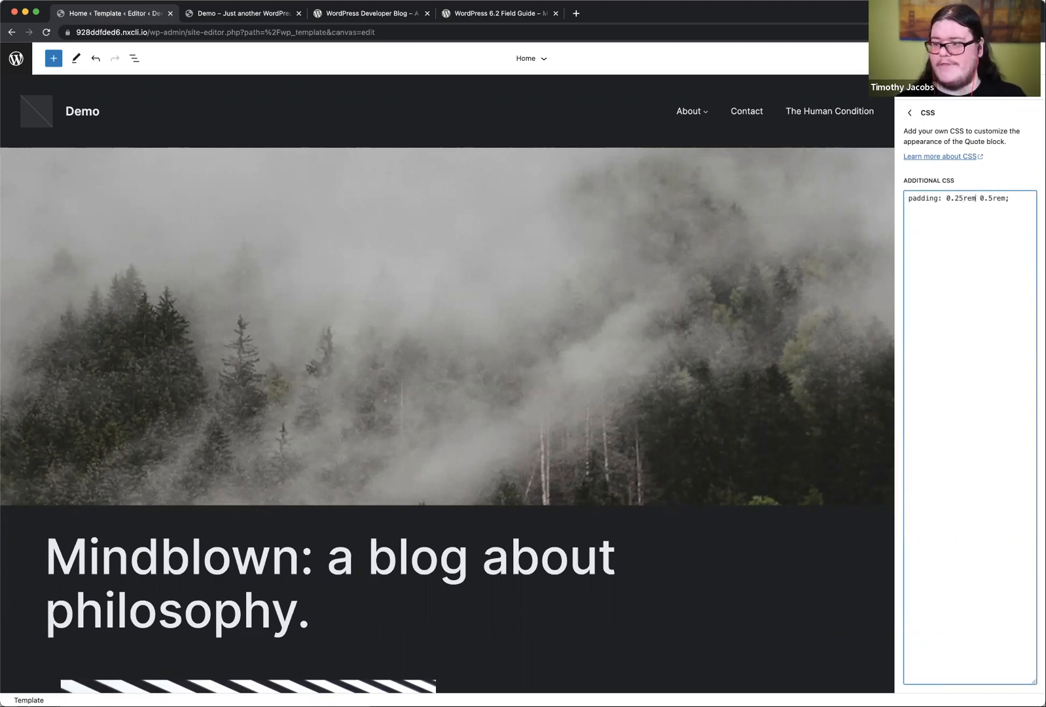
{"action": "left_click", "coordinate": [909, 113]}
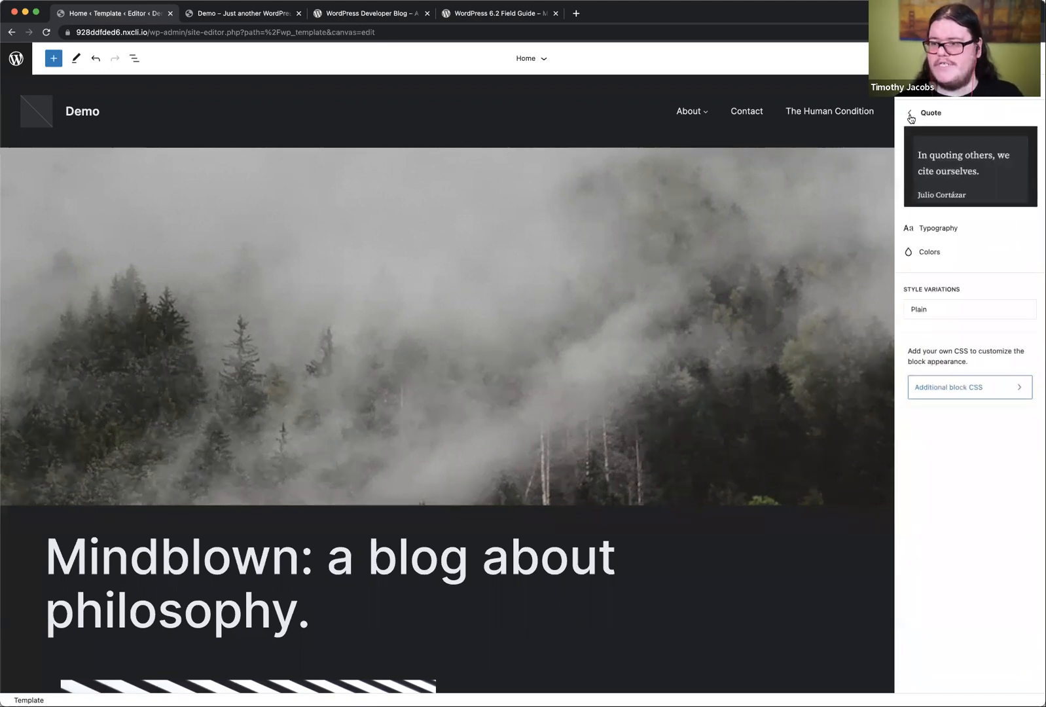
Step: Set the vertical padding to 0 in the Quote block's additional CSS, keeping 0.5rem horizontally, and return to the block preview
{"action": "left_click", "coordinate": [956, 385]}
{"action": "left_click", "coordinate": [981, 199]}
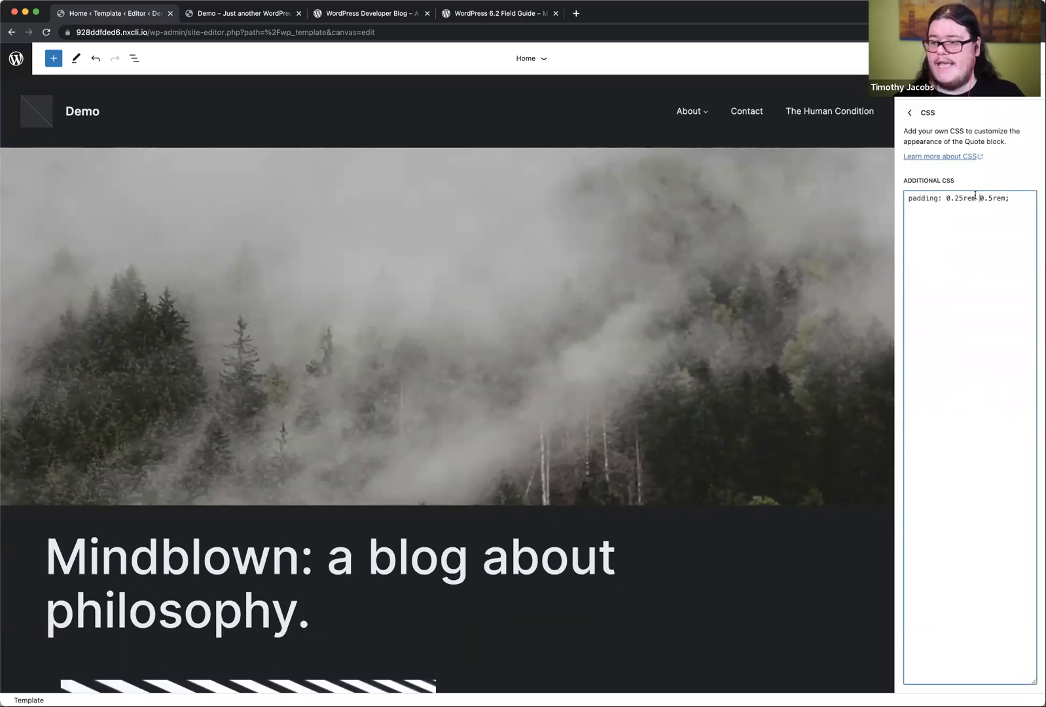
{"action": "key", "text": "BackSpace"}
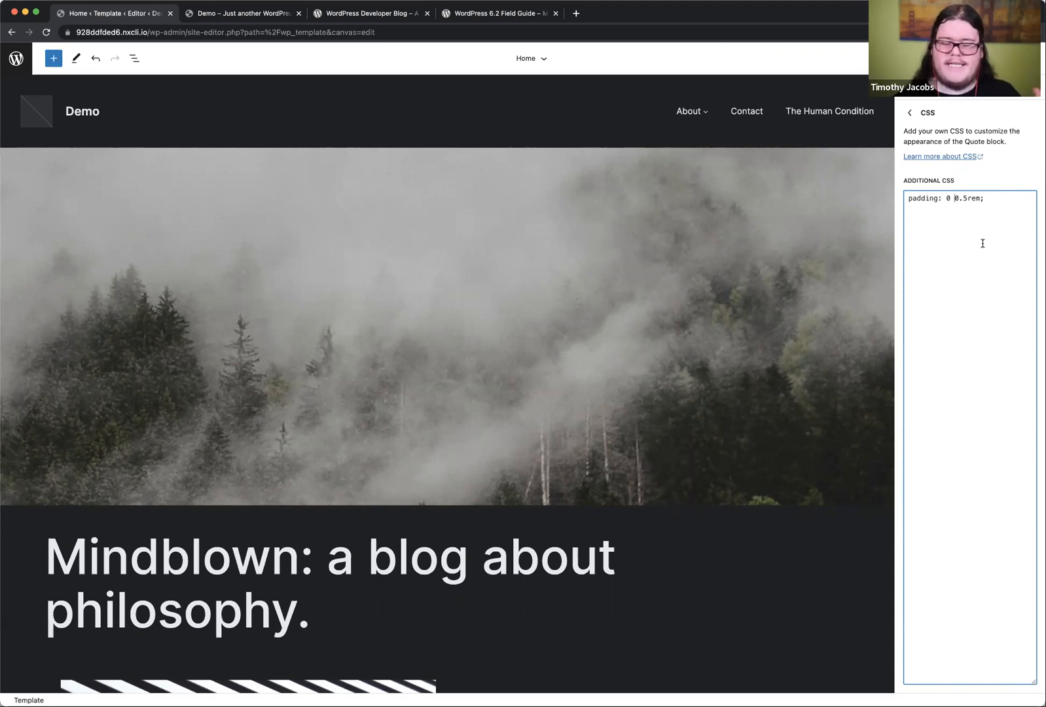
{"action": "left_click", "coordinate": [909, 114]}
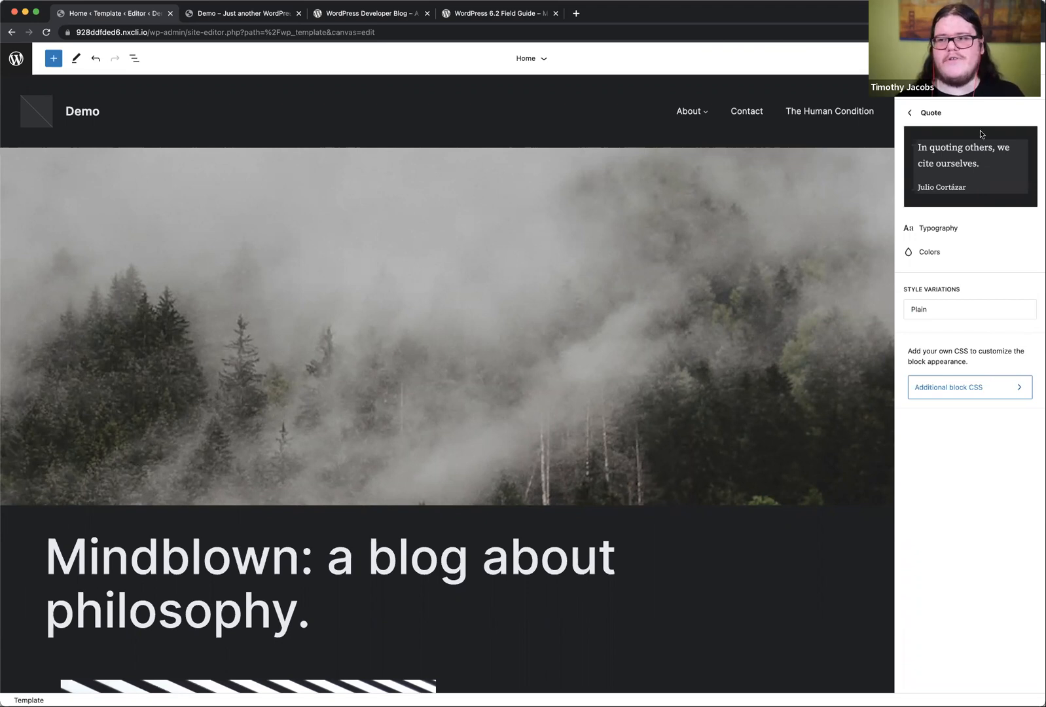
Step: Open the Style Book to view the block styles across the site
{"action": "left_click", "coordinate": [989, 85]}
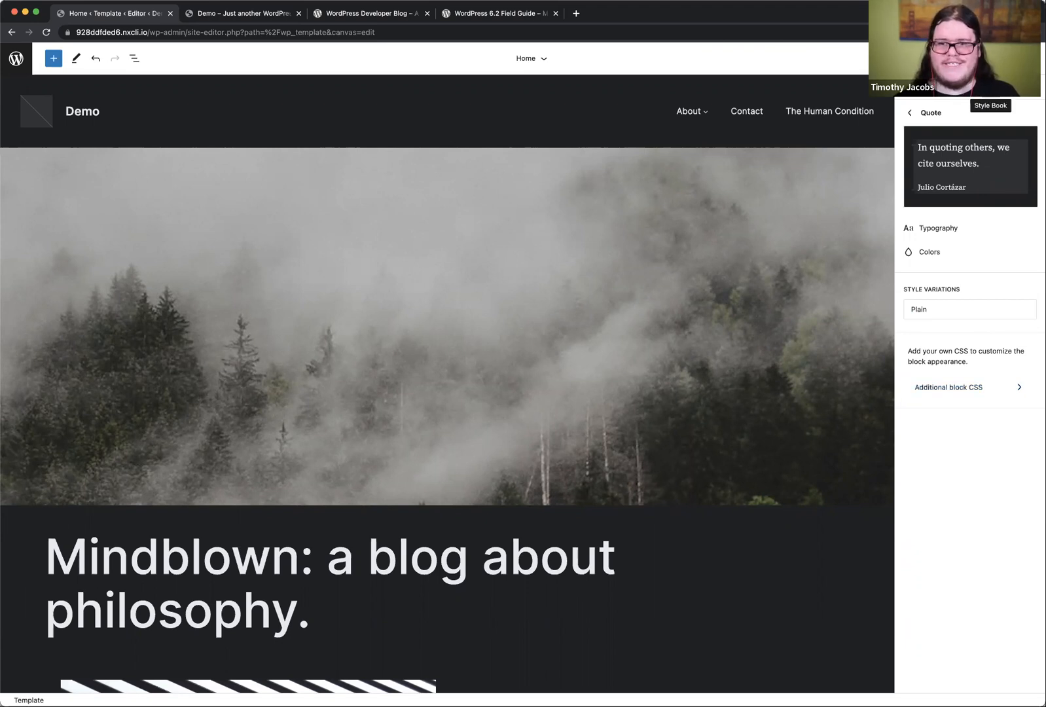
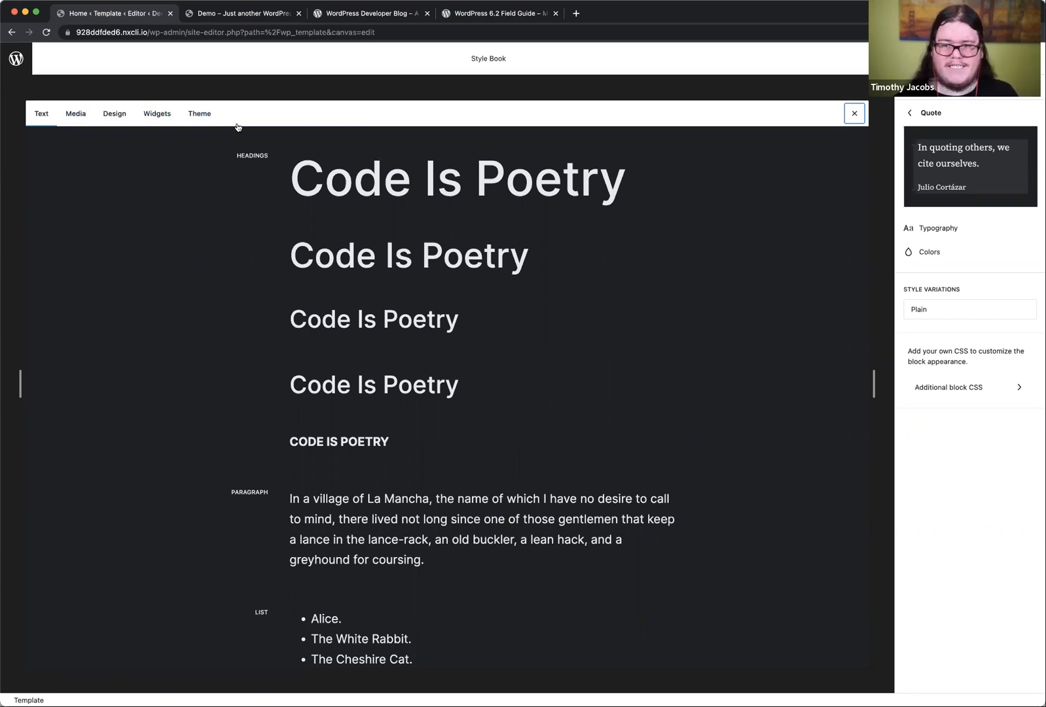
Step: Examine the text block styles in the Style Book, from headings down through the Quote, Code, Pullquote and Table blocks
{"action": "scroll", "coordinate": [282, 331], "scroll_direction": "down", "scroll_amount": 5}
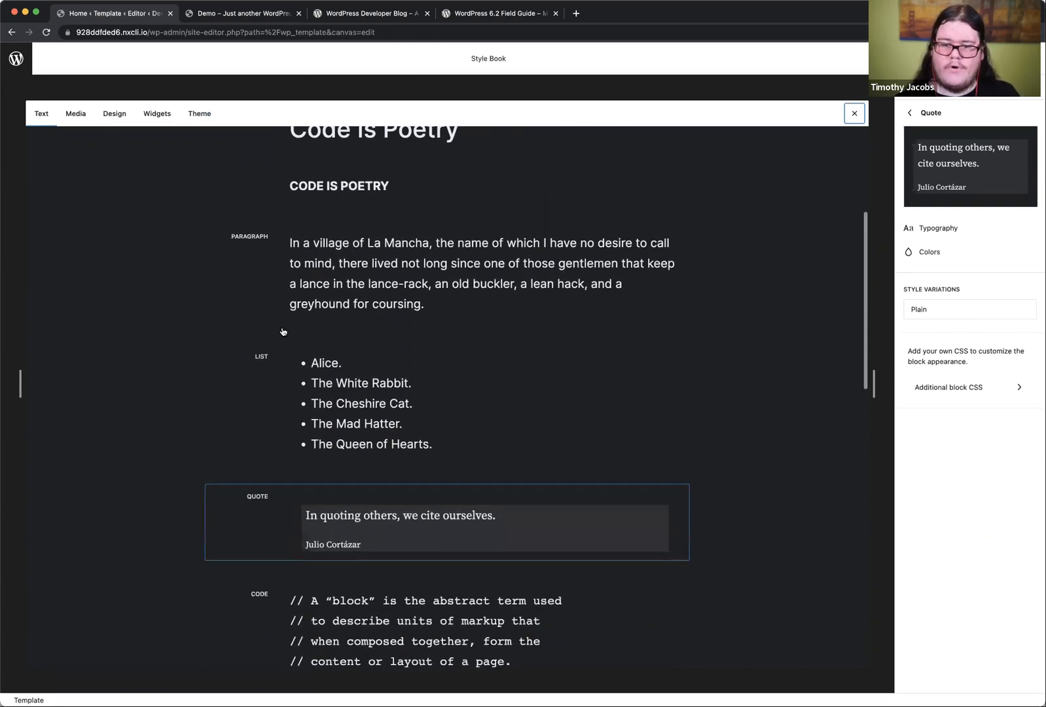
{"action": "scroll", "coordinate": [283, 331], "scroll_direction": "down", "scroll_amount": 2}
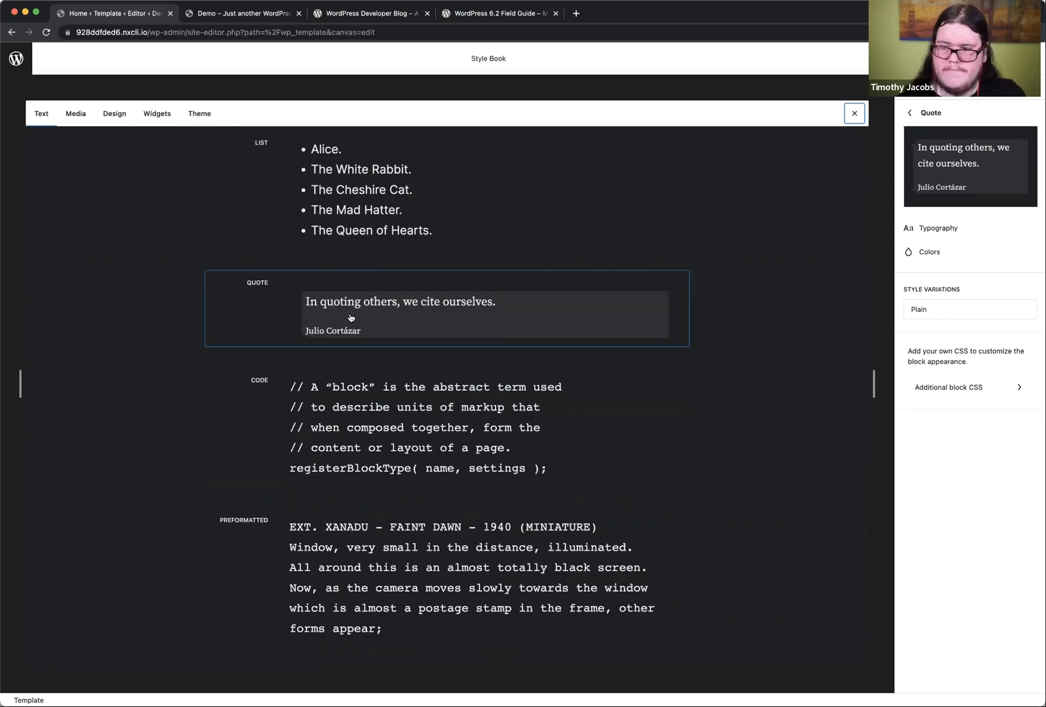
{"action": "scroll", "coordinate": [347, 393], "scroll_direction": "down", "scroll_amount": 2}
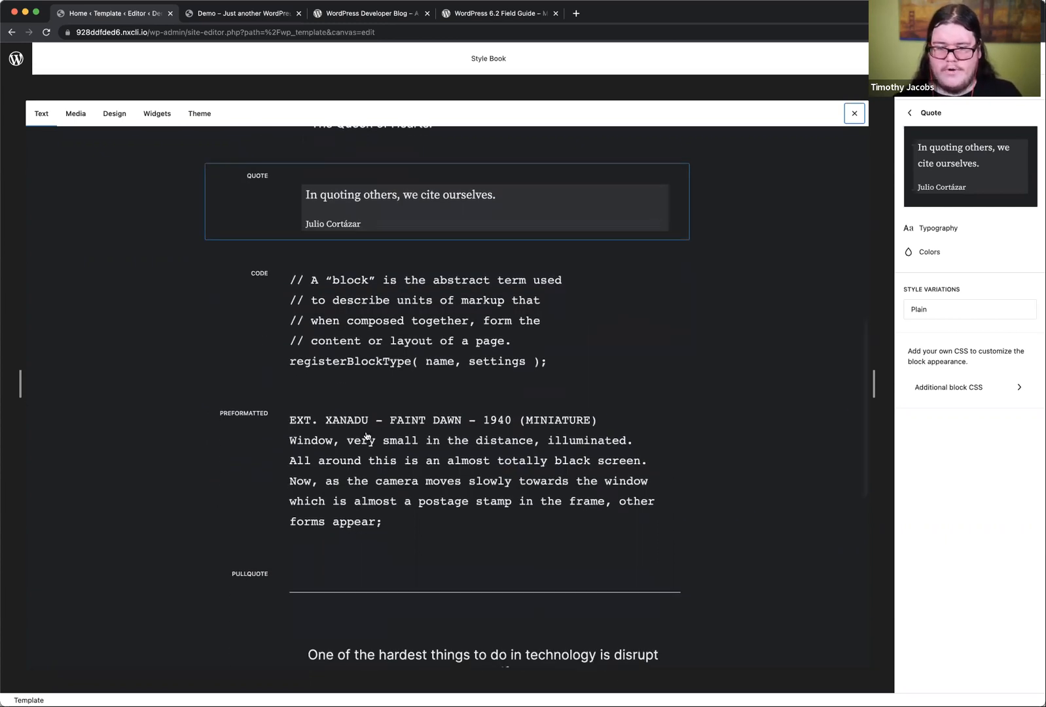
{"action": "scroll", "coordinate": [367, 436], "scroll_direction": "down", "scroll_amount": 2}
{"action": "scroll", "coordinate": [385, 528], "scroll_direction": "down", "scroll_amount": 1}
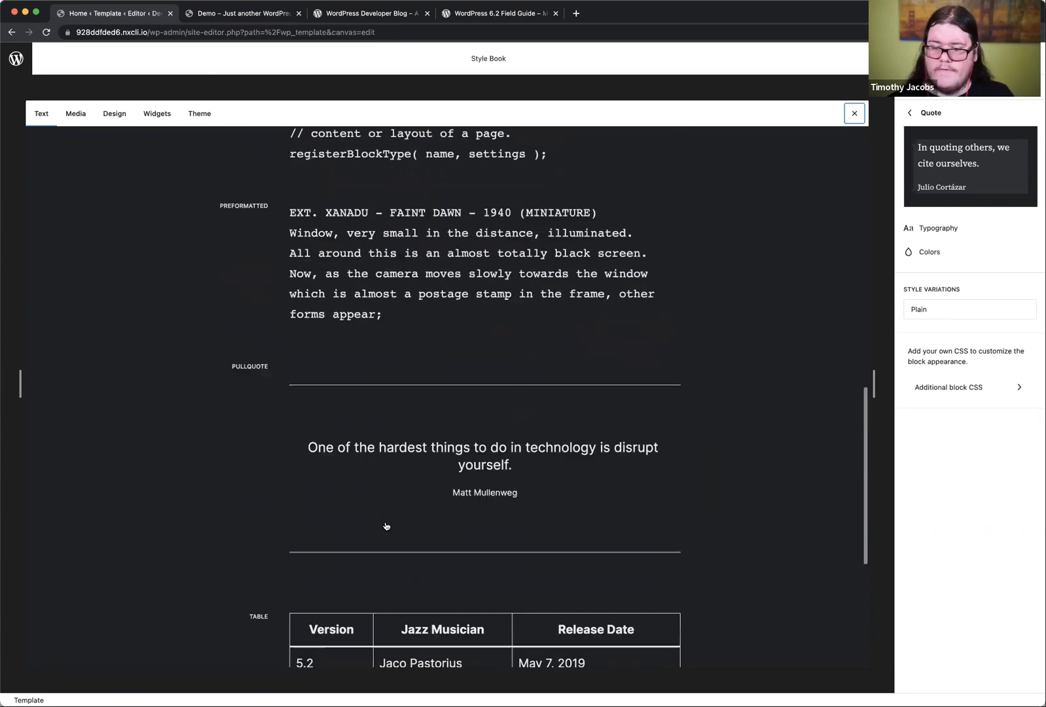
{"action": "scroll", "coordinate": [386, 528], "scroll_direction": "down", "scroll_amount": 4}
{"action": "scroll", "coordinate": [402, 493], "scroll_direction": "down", "scroll_amount": 1}
{"action": "scroll", "coordinate": [404, 441], "scroll_direction": "up", "scroll_amount": 10}
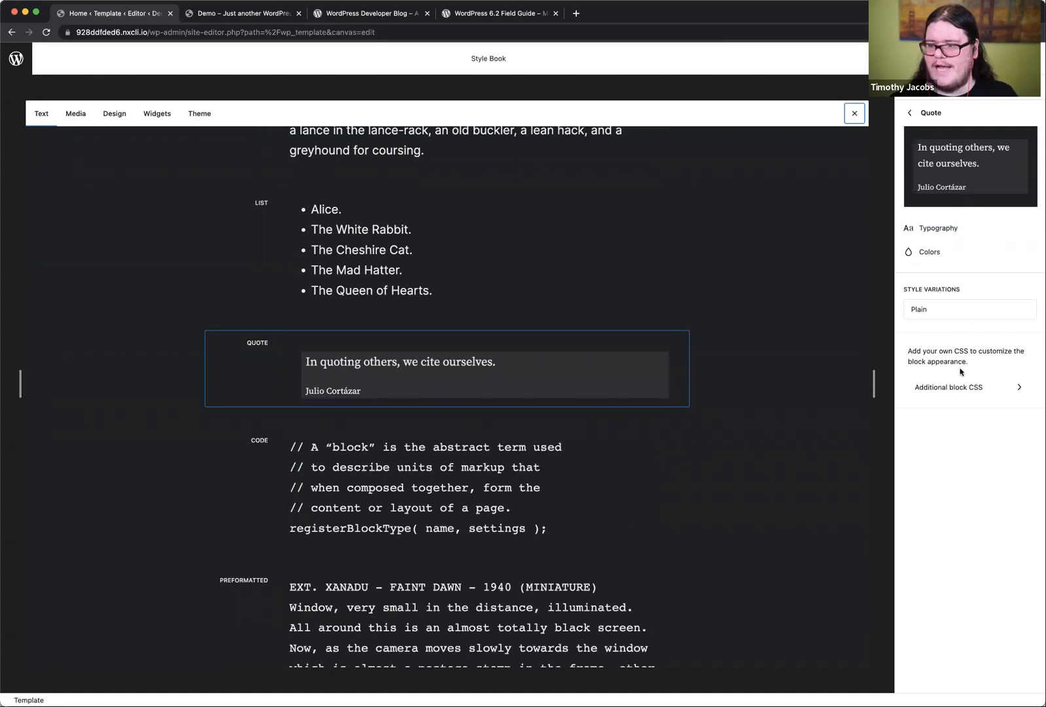
Step: Set the horizontal padding to 5rem in the Quote block's additional CSS
{"action": "left_click", "coordinate": [956, 388]}
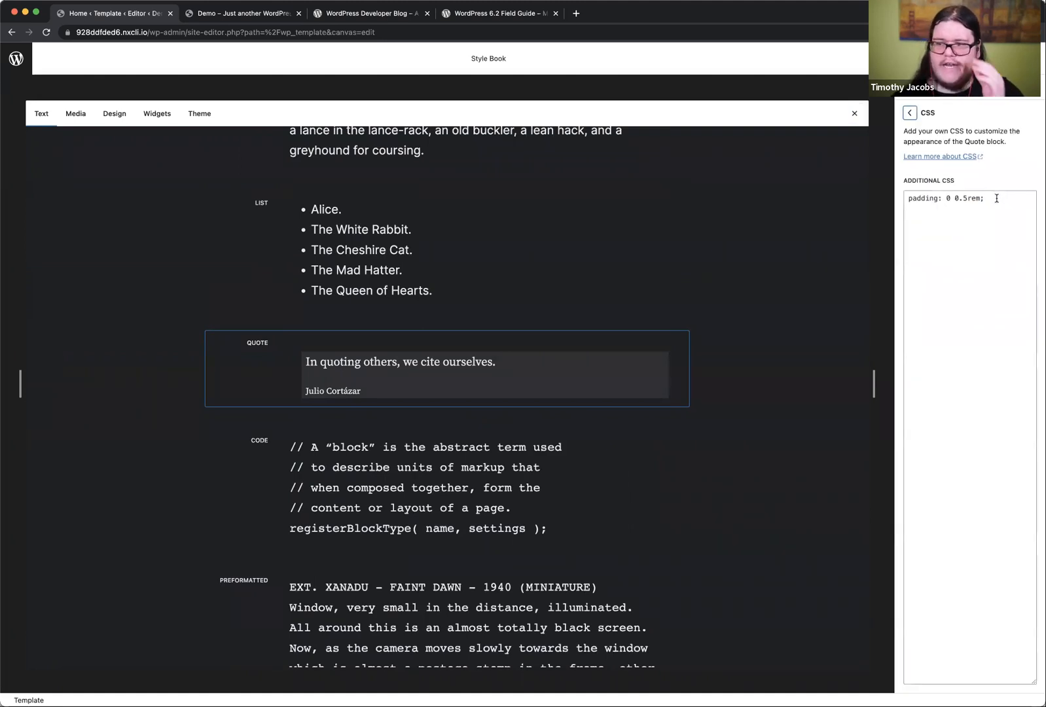
{"action": "left_click", "coordinate": [1001, 201]}
{"action": "left_click", "coordinate": [959, 198]}
{"action": "key", "text": "Right"}
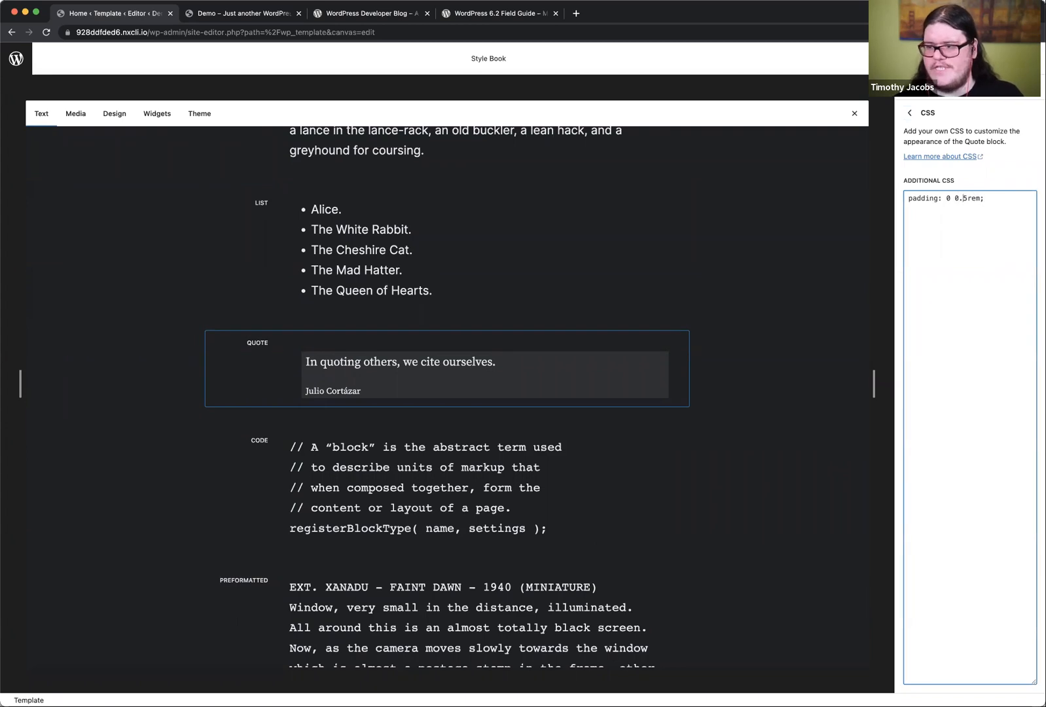
{"action": "key", "text": "BackSpace"}
{"action": "key", "text": "BackSpace"}
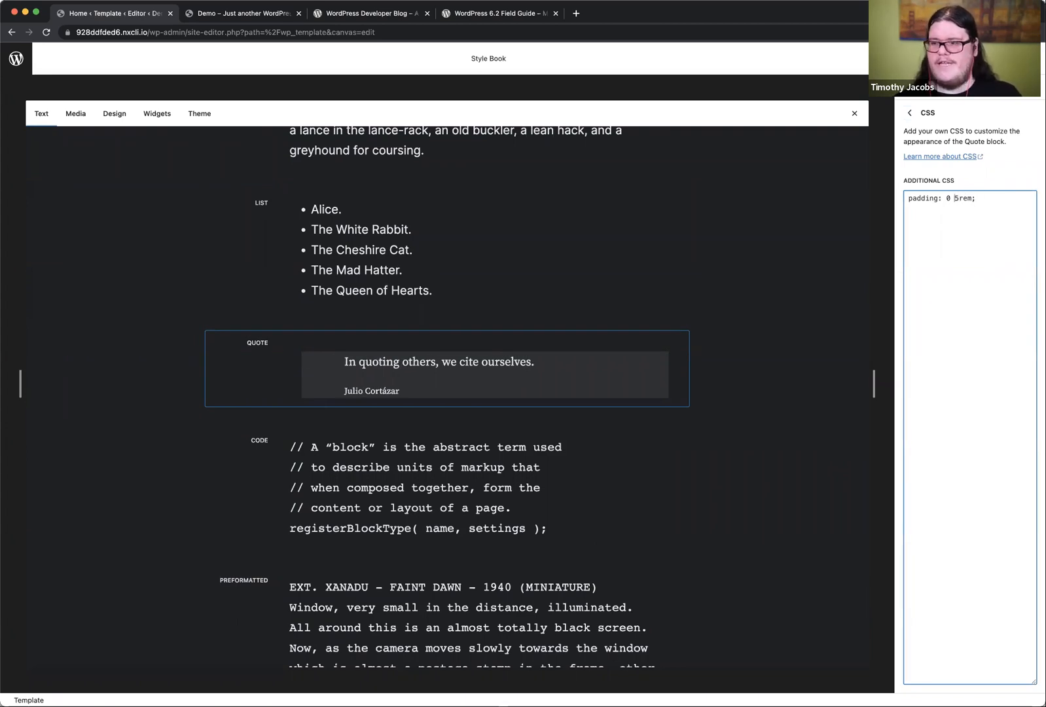
Step: Set the vertical padding to 1rem in the Quote block's additional CSS
{"action": "key", "text": "Left"}
{"action": "key", "text": "BackSpace"}
{"action": "type", "text": "1rem"}
Step: Reduce the vertical padding in the Quote block's CSS rule to 0.25rem, keeping 5rem horizontally
{"action": "key", "text": "Left"}
{"action": "key", "text": "Left"}
{"action": "key", "text": "Left"}
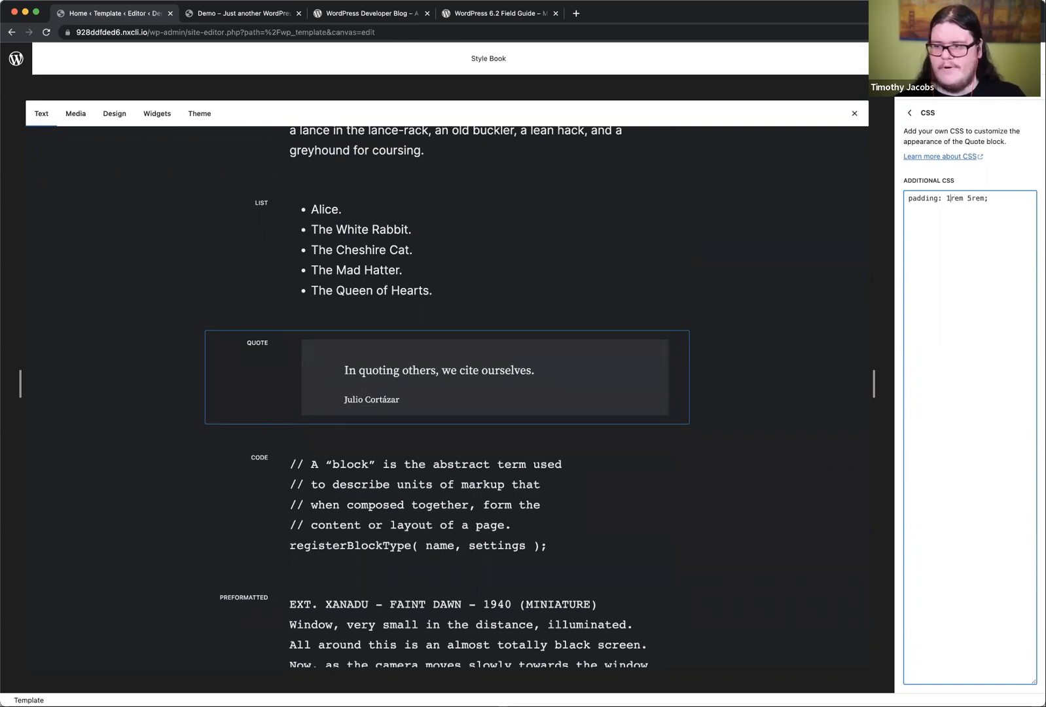
{"action": "type", "text": "."}
{"action": "key", "text": "BackSpace"}
{"action": "key", "text": "BackSpace"}
{"action": "type", "text": "0.25rem"}
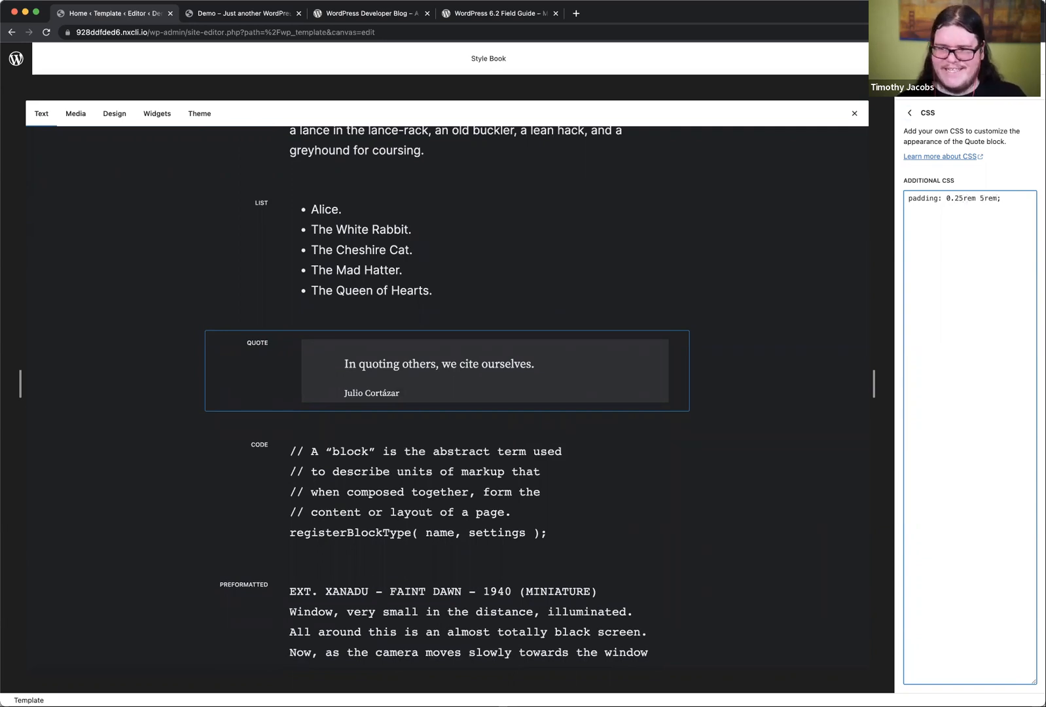
{"action": "type", "text": " 5rem 1rem"}
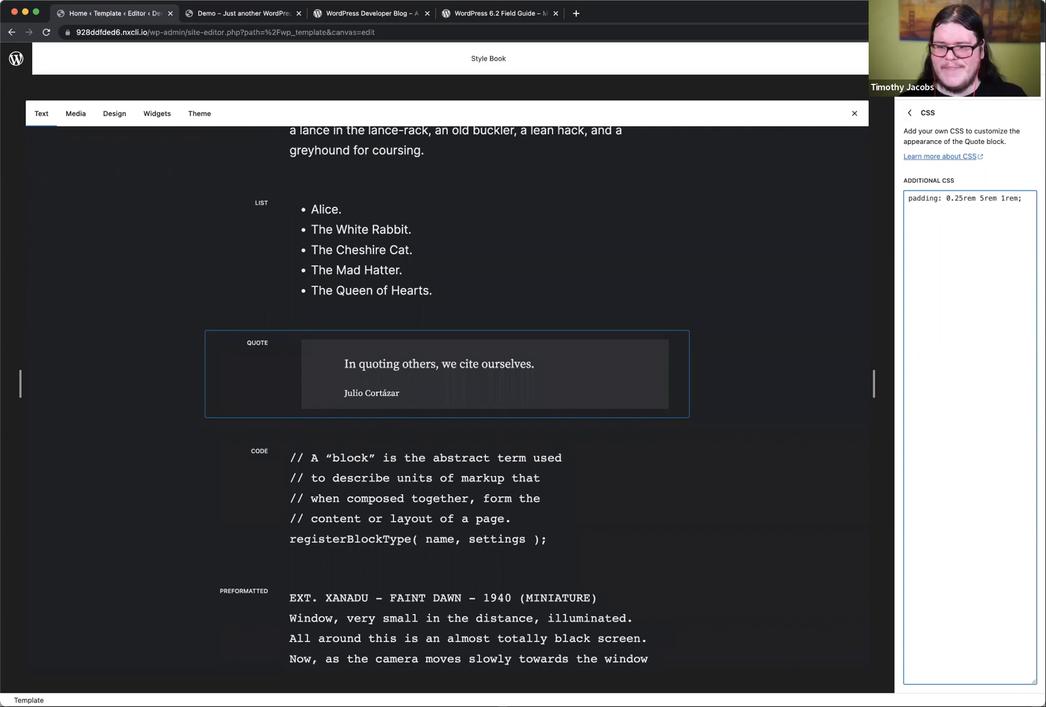
Step: Add a 1.5rem bottom padding to the Quote block's CSS rule and save the site changes, returning to the block's styles
{"action": "left_click", "coordinate": [1003, 198]}
{"action": "type", "text": ".5"}
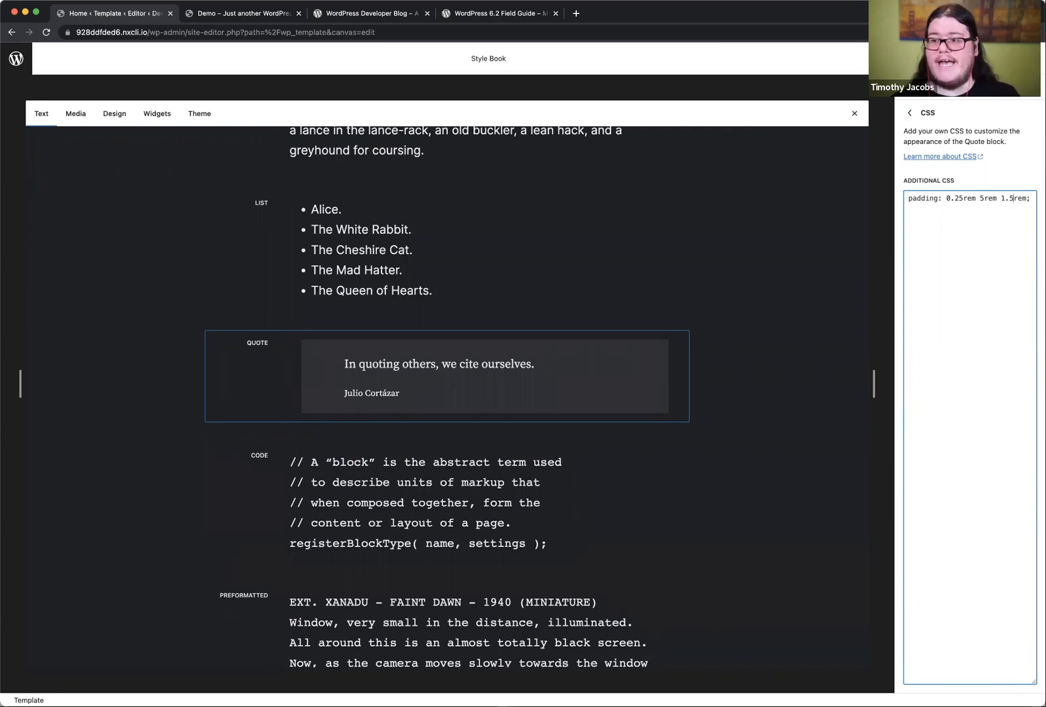
{"action": "key", "text": "super+s"}
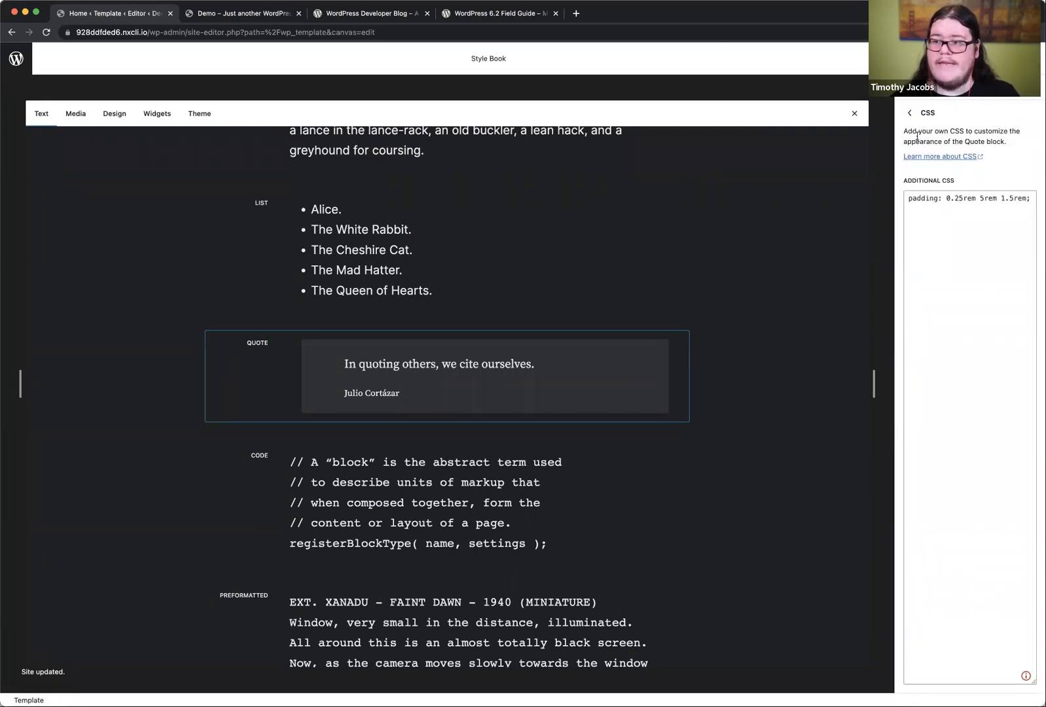
{"action": "left_click", "coordinate": [909, 113]}
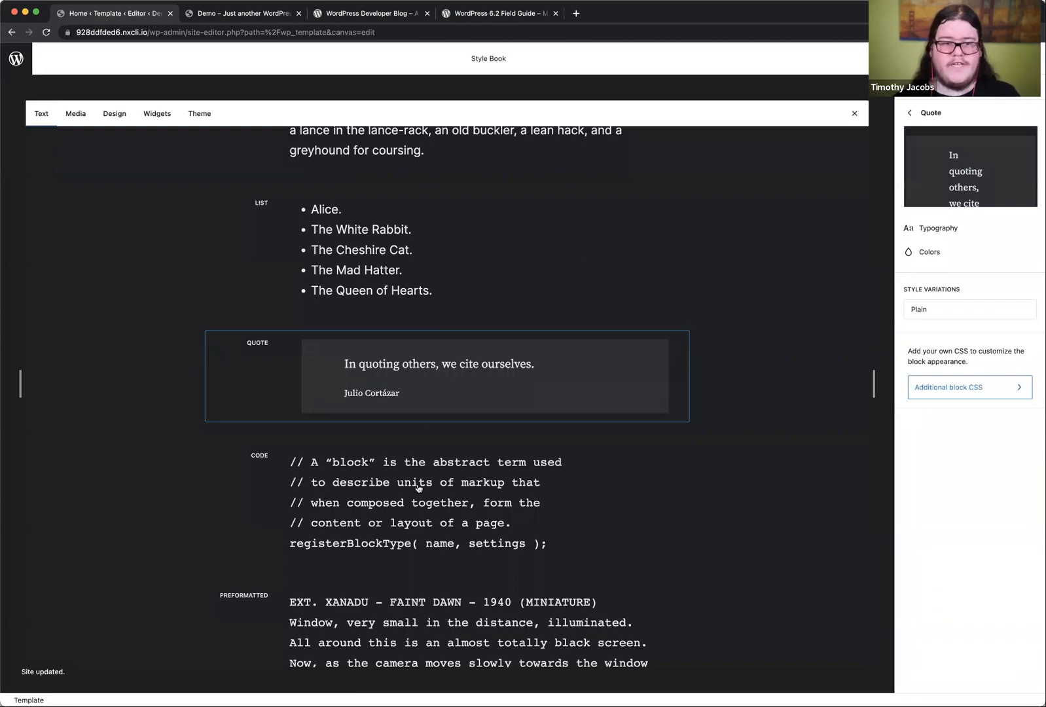
Step: Look over the Style Book's text blocks again and switch to its media blocks
{"action": "scroll", "coordinate": [434, 521], "scroll_direction": "down", "scroll_amount": 7}
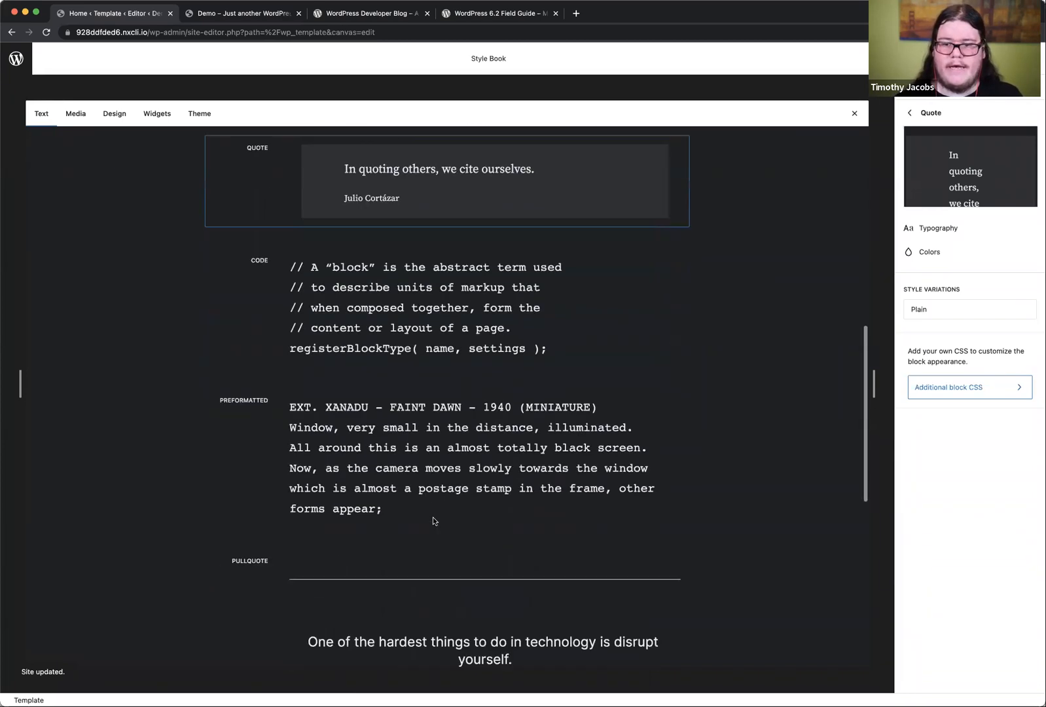
{"action": "scroll", "coordinate": [455, 569], "scroll_direction": "up", "scroll_amount": 6}
{"action": "scroll", "coordinate": [457, 569], "scroll_direction": "up", "scroll_amount": 7}
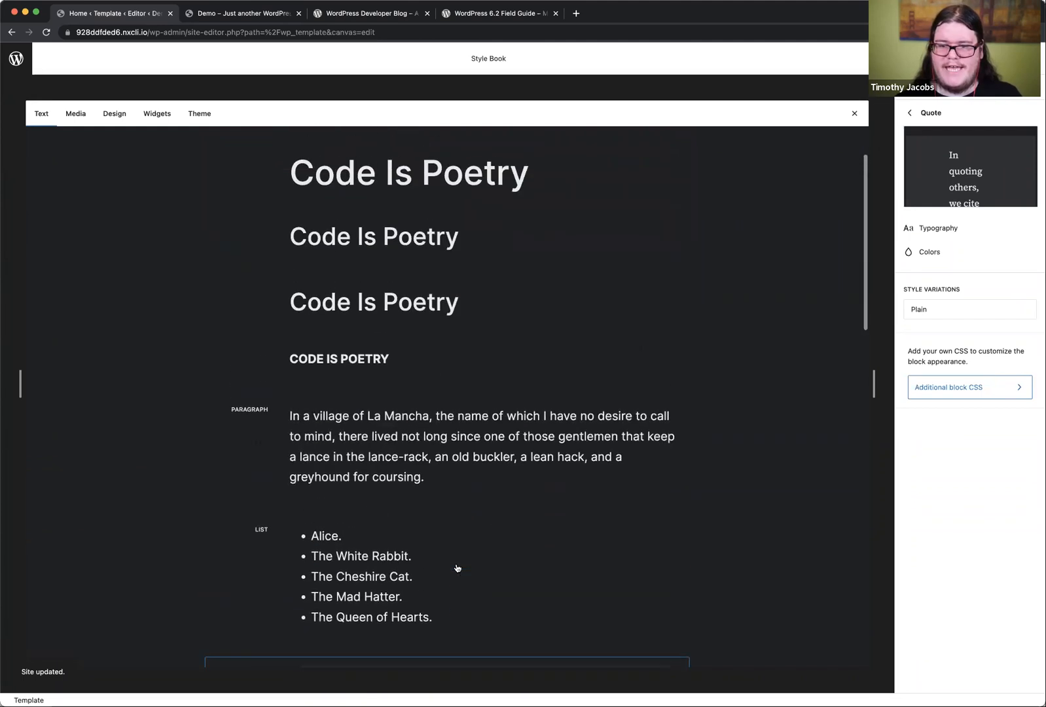
{"action": "left_click", "coordinate": [76, 112]}
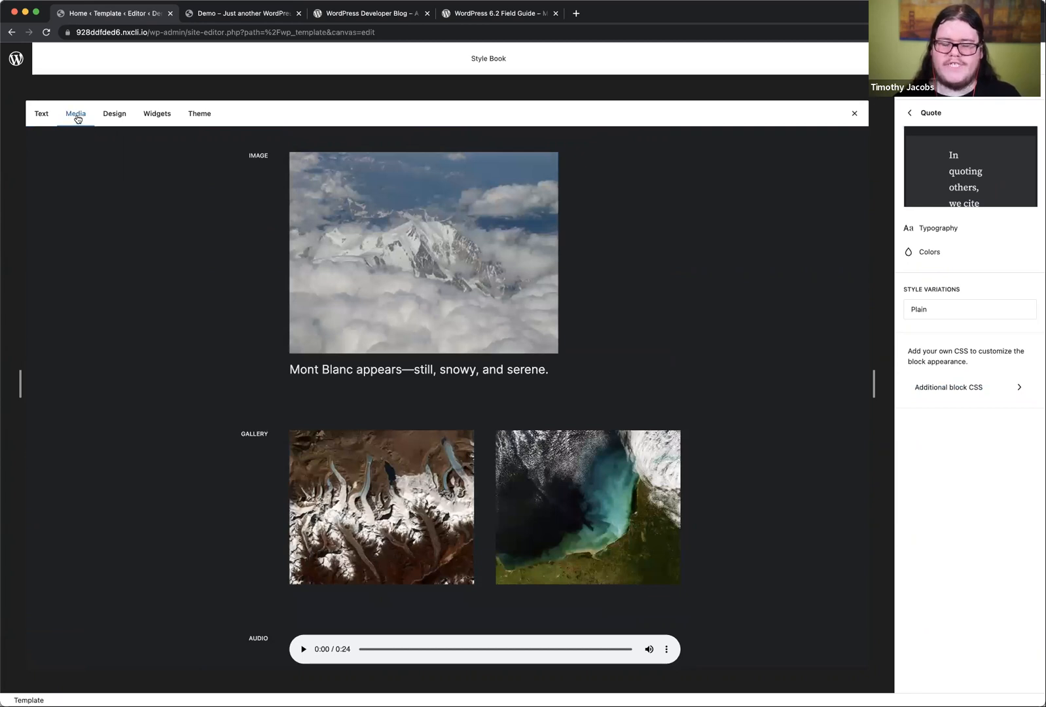
Step: Set the border radius of the Image block's Rounded style variation to 41 px
{"action": "left_click", "coordinate": [402, 245]}
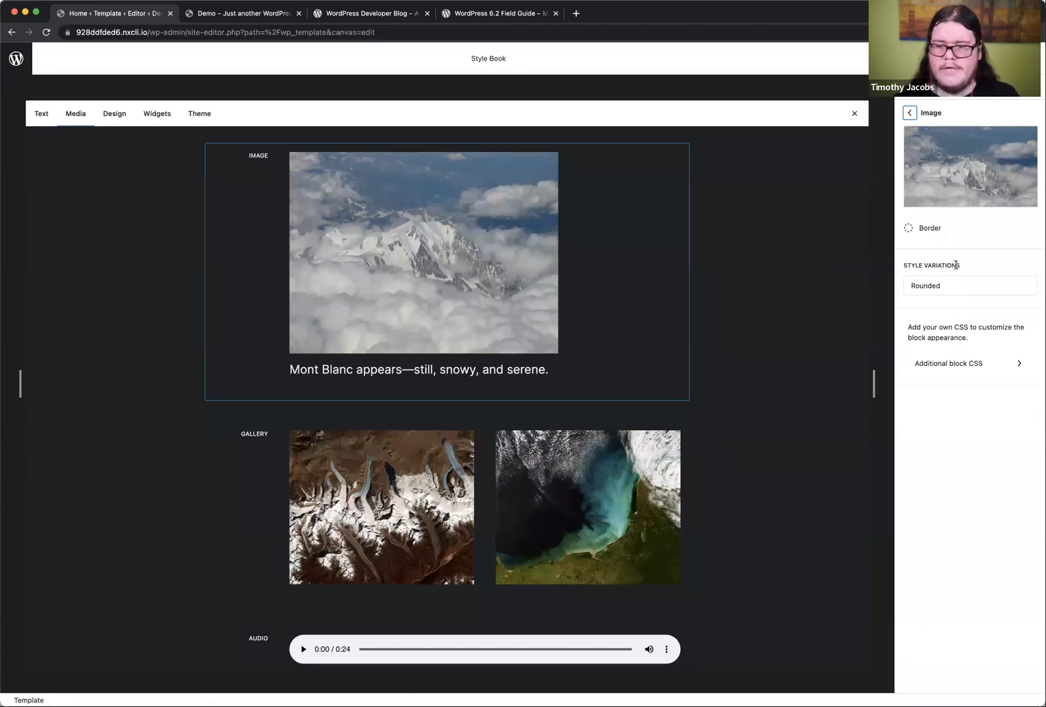
{"action": "left_click", "coordinate": [930, 290]}
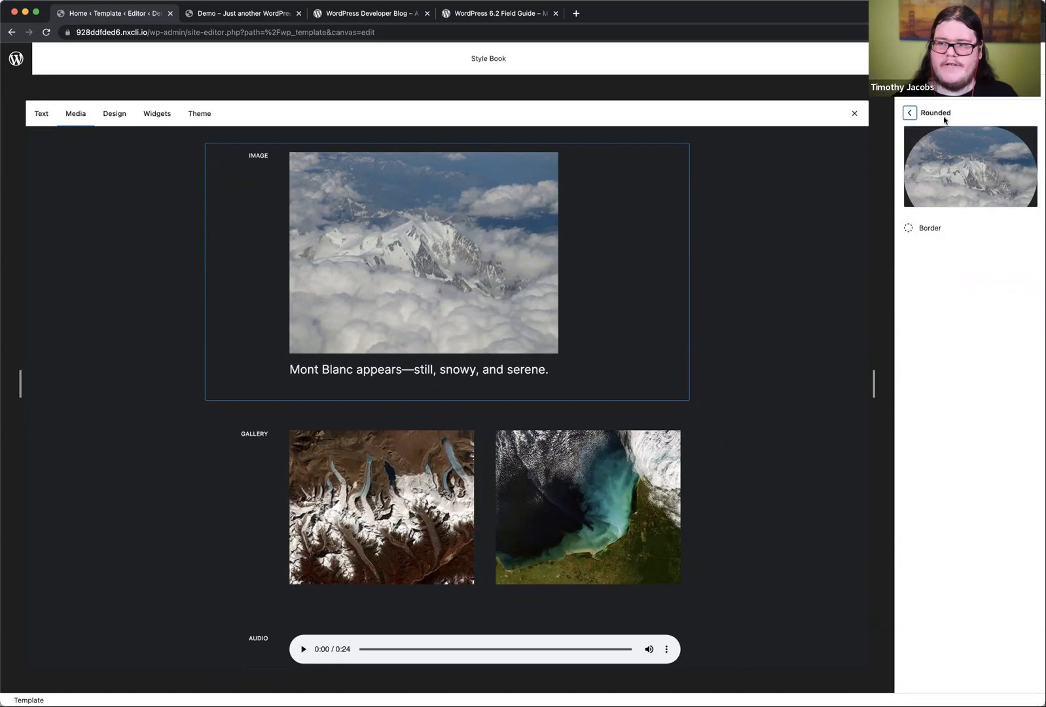
{"action": "left_click", "coordinate": [947, 234]}
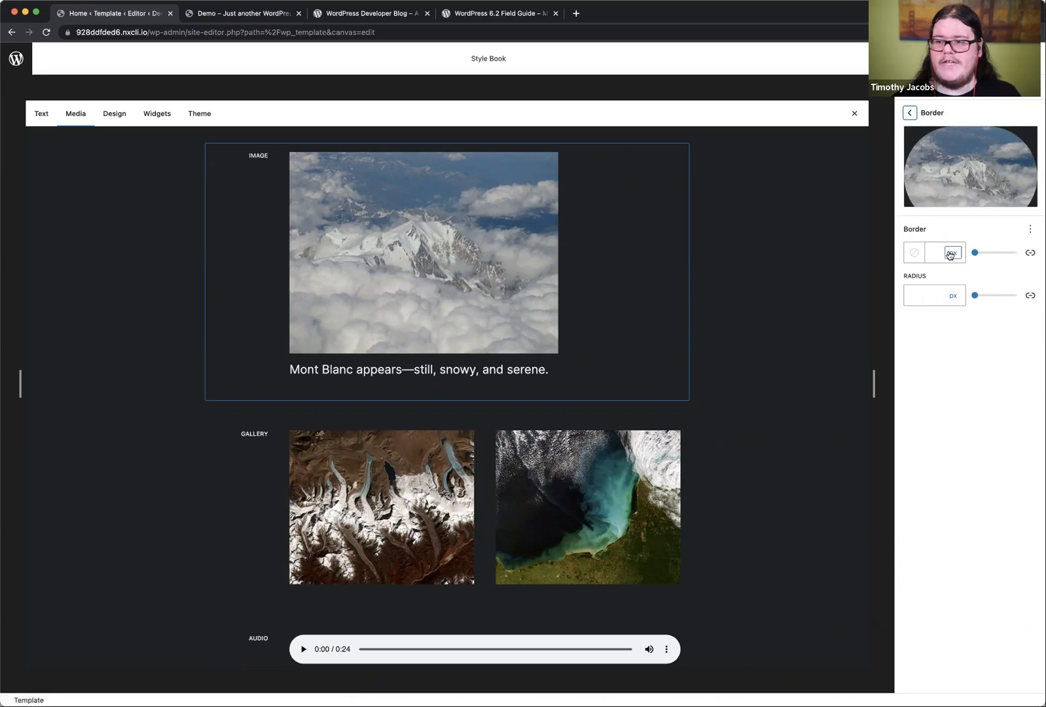
{"action": "left_click", "coordinate": [929, 302]}
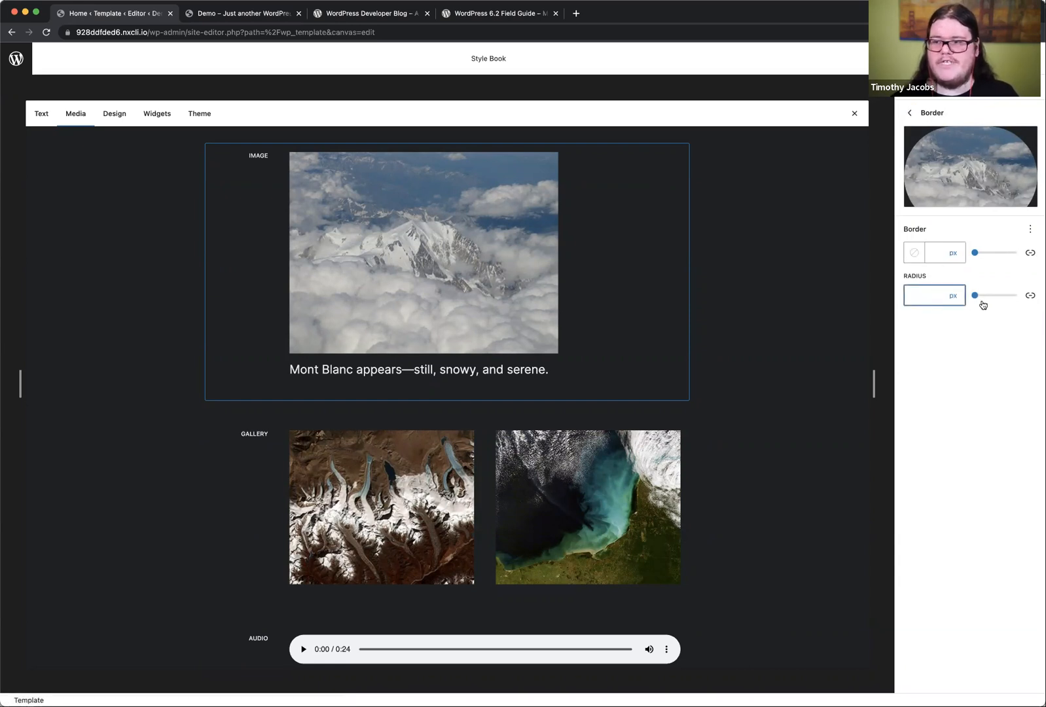
{"action": "left_click_drag", "start_coordinate": [981, 301], "coordinate": [993, 302]}
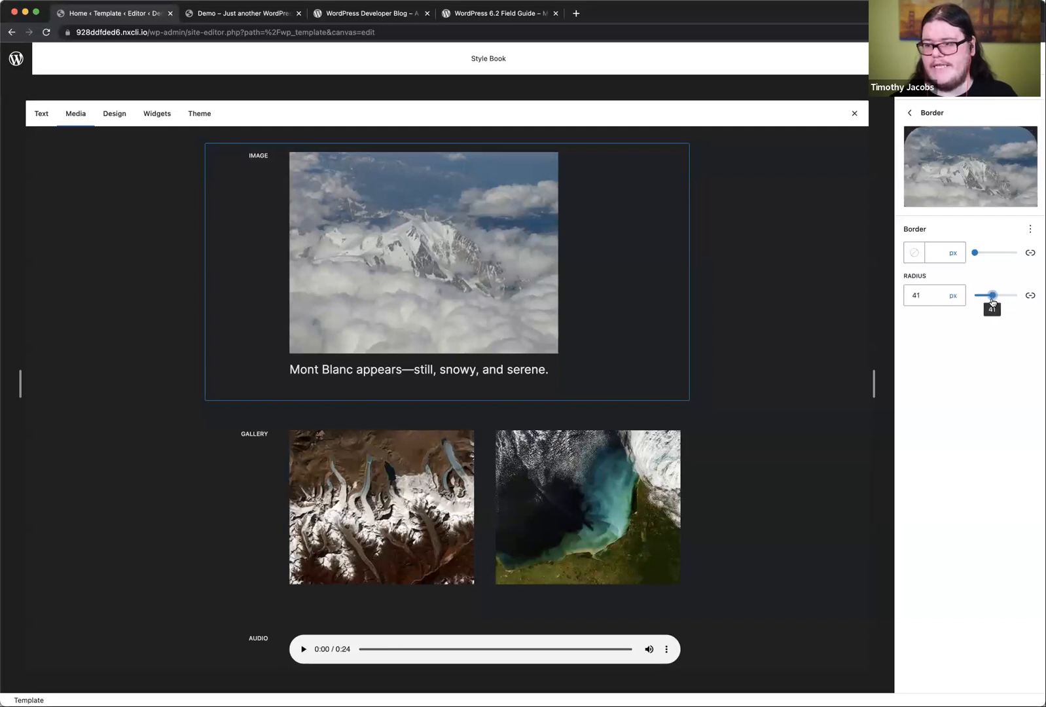
Step: Give the Image block's Rounded variation a 2 px border in the theme's Secondary color (876C3A) and return to the Image styles
{"action": "left_click", "coordinate": [940, 255]}
{"action": "type", "text": "2"}
{"action": "left_click", "coordinate": [914, 252]}
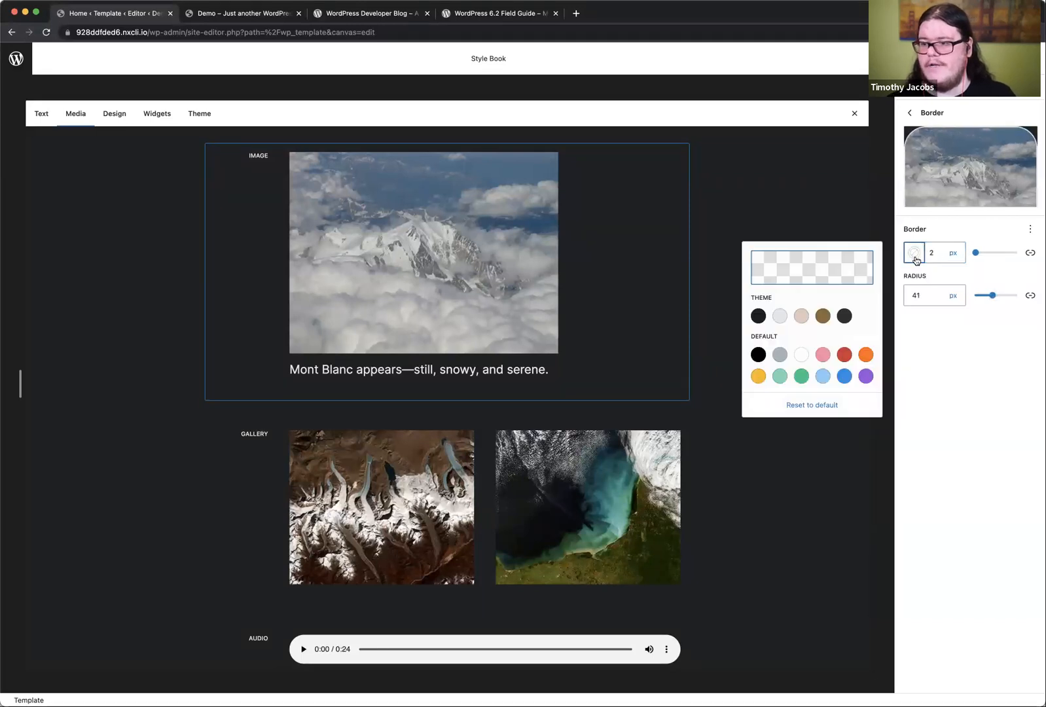
{"action": "left_click", "coordinate": [778, 318]}
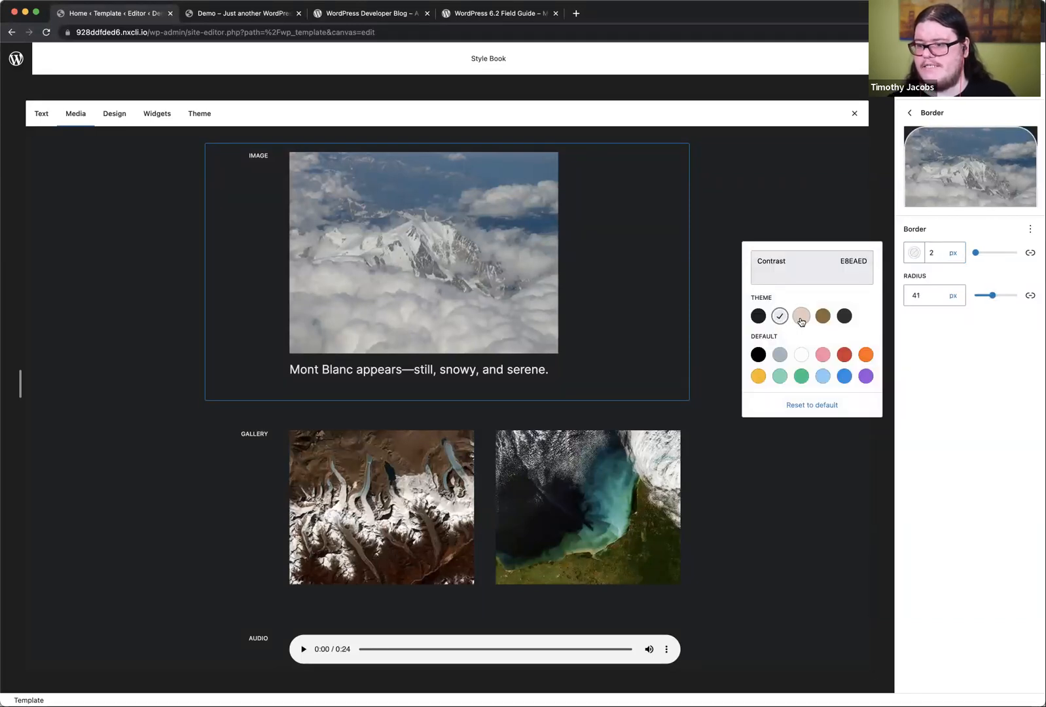
{"action": "left_click", "coordinate": [801, 318]}
{"action": "left_click", "coordinate": [822, 319]}
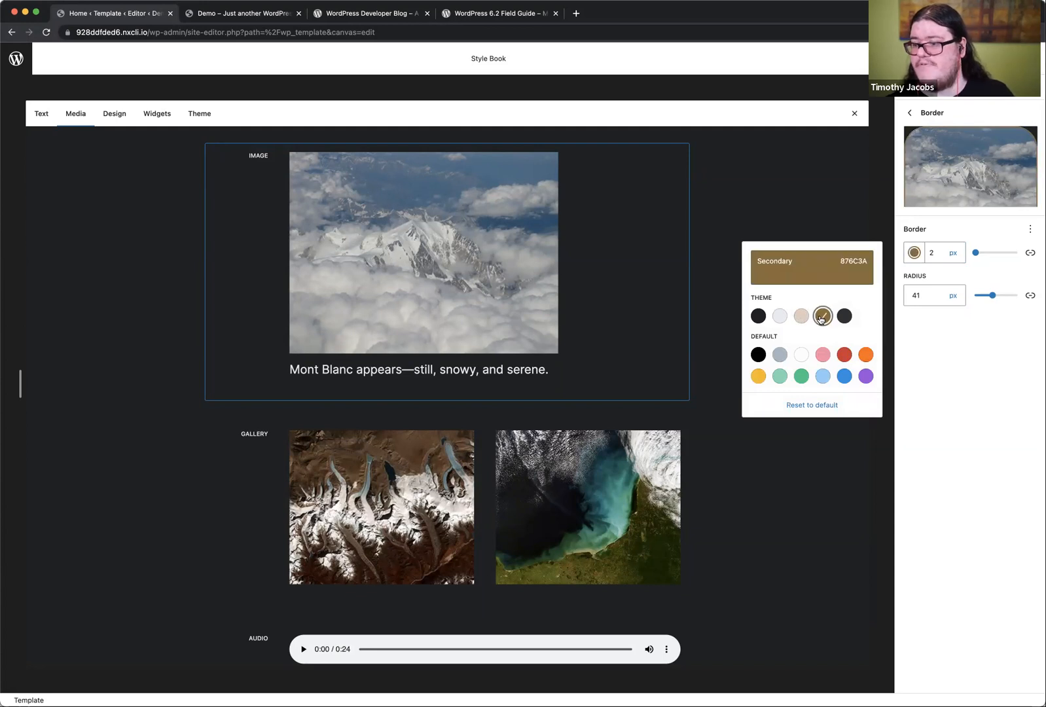
{"action": "left_click", "coordinate": [961, 352]}
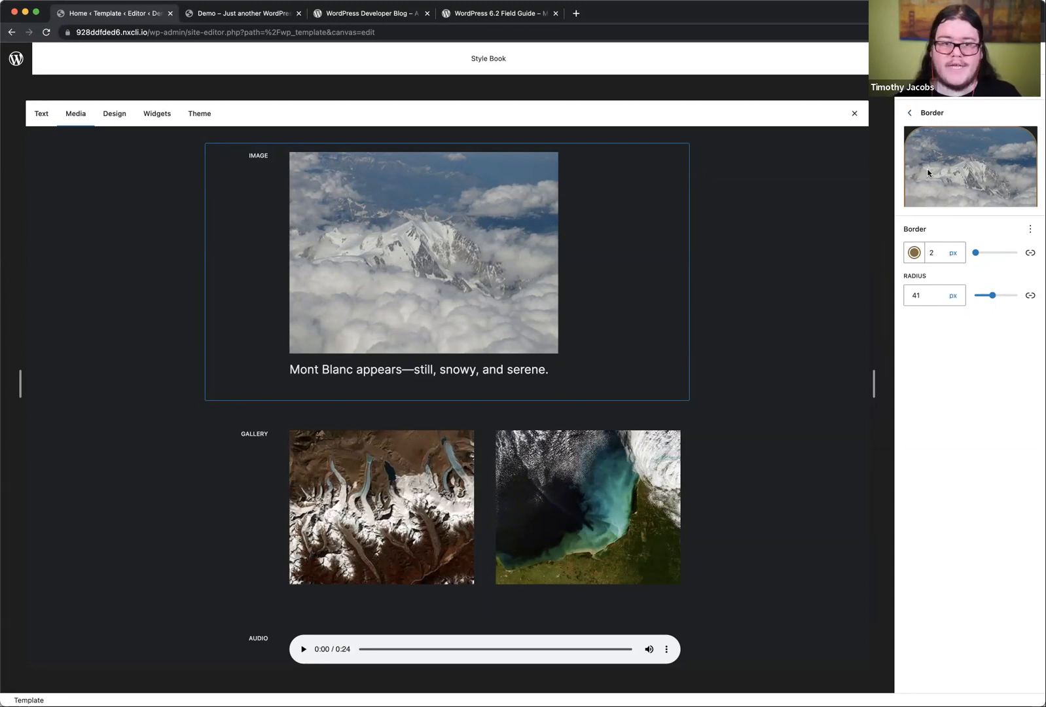
{"action": "left_click", "coordinate": [911, 114]}
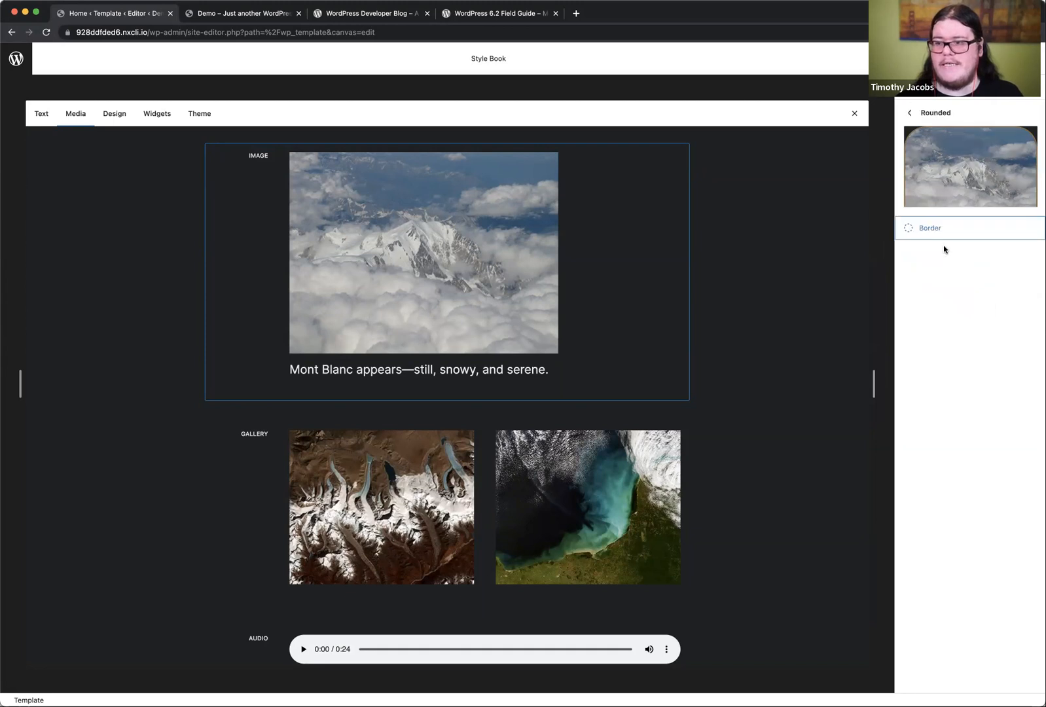
{"action": "left_click", "coordinate": [910, 115]}
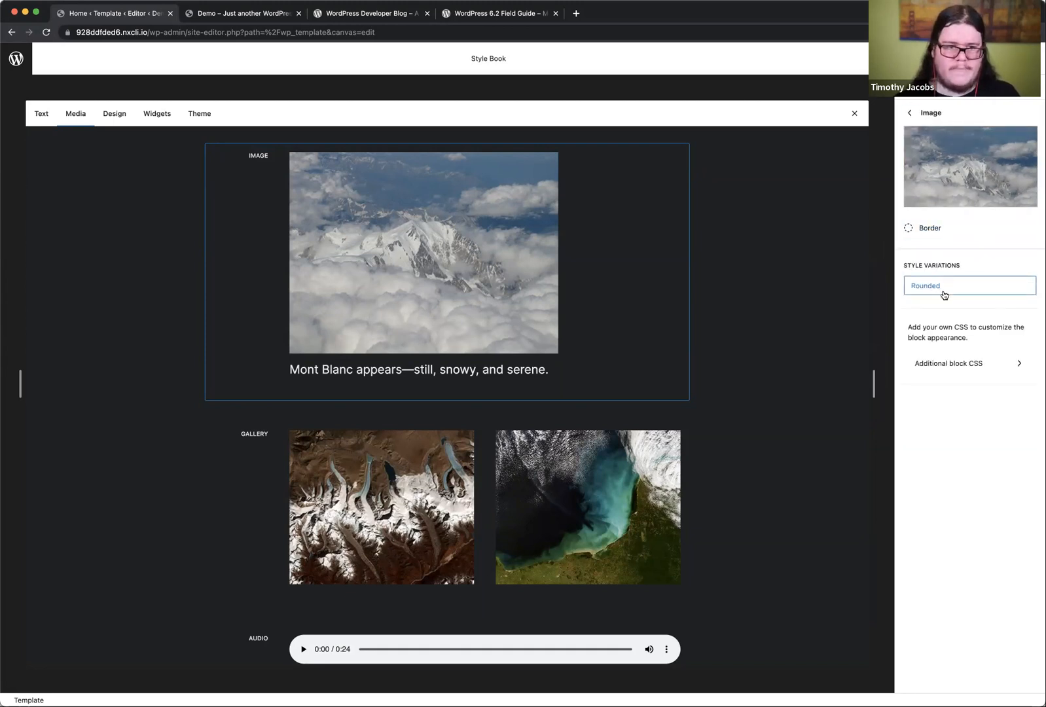
{"action": "left_click", "coordinate": [951, 59]}
{"action": "left_click", "coordinate": [934, 59]}
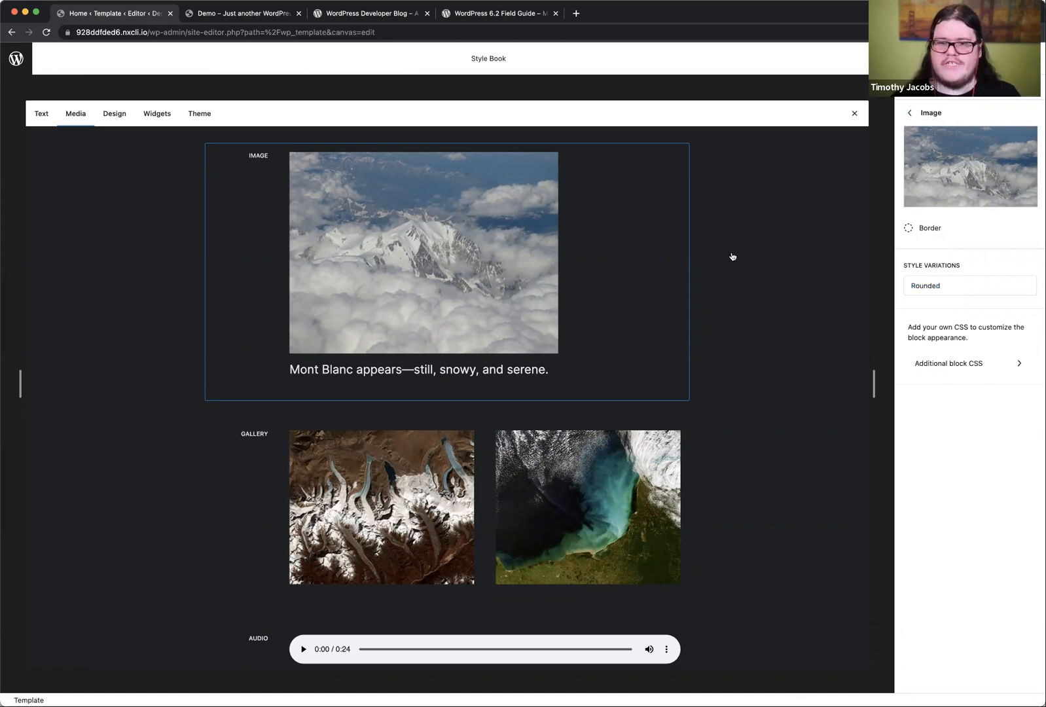
Step: View the remaining media blocks in the Style Book and switch to its design blocks
{"action": "scroll", "coordinate": [733, 256], "scroll_direction": "down", "scroll_amount": 10}
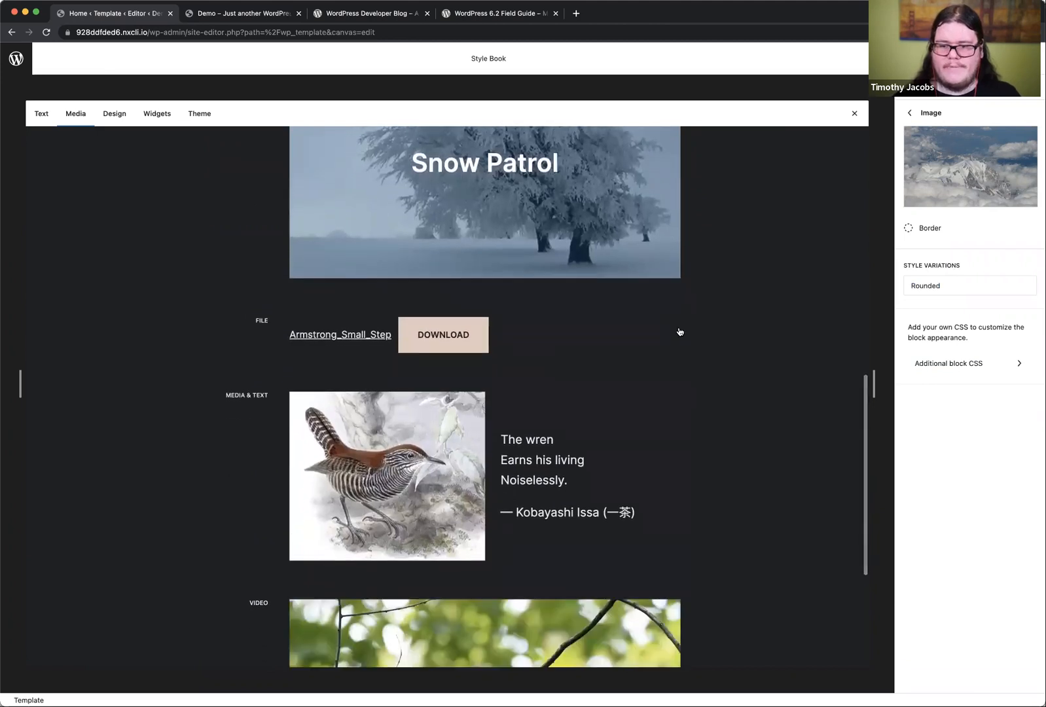
{"action": "scroll", "coordinate": [678, 331], "scroll_direction": "down", "scroll_amount": 4}
{"action": "left_click", "coordinate": [114, 117]}
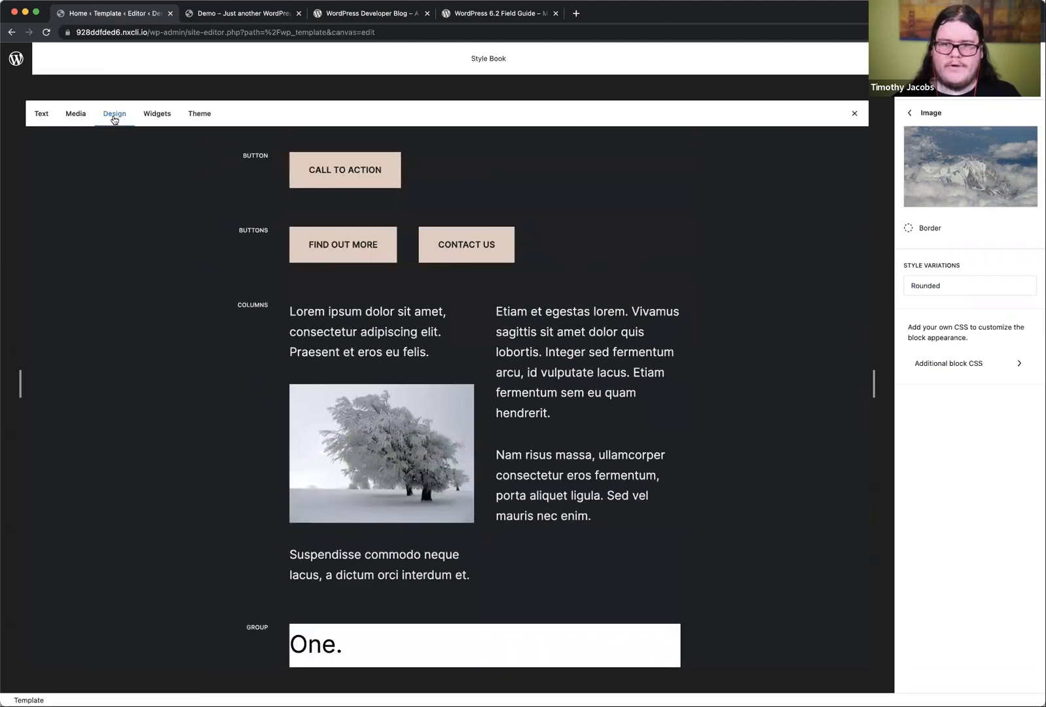
Step: Try several shadow presets on the Button block in the Style Book, and reset its shadow to the default
{"action": "left_click", "coordinate": [370, 172]}
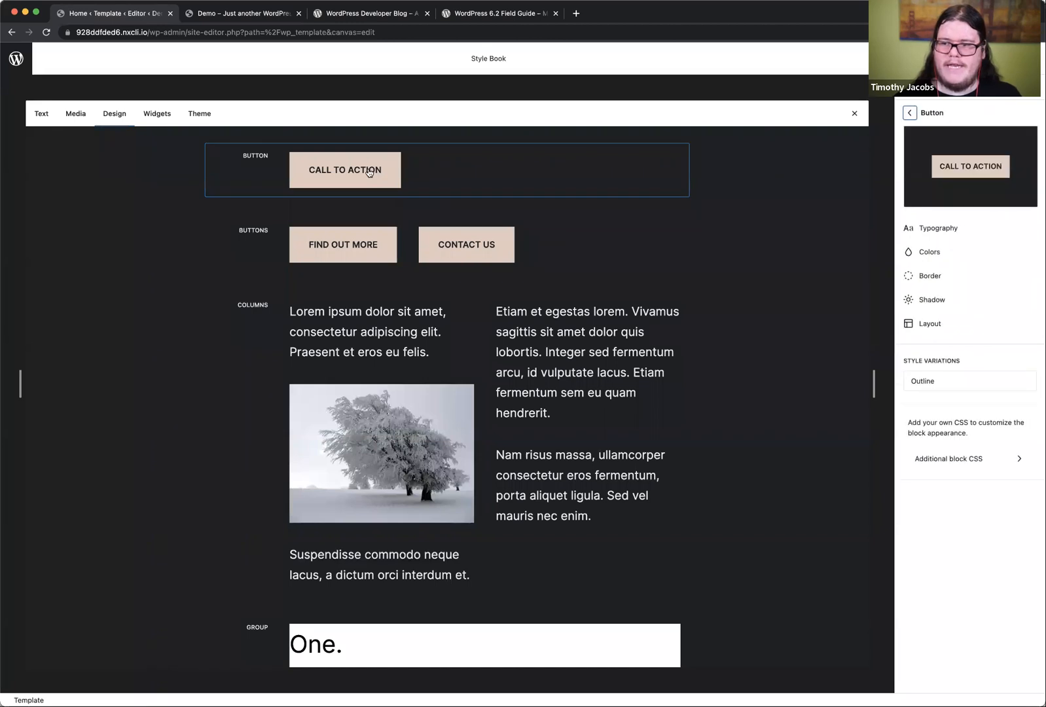
{"action": "left_click", "coordinate": [944, 299]}
{"action": "left_click", "coordinate": [948, 255]}
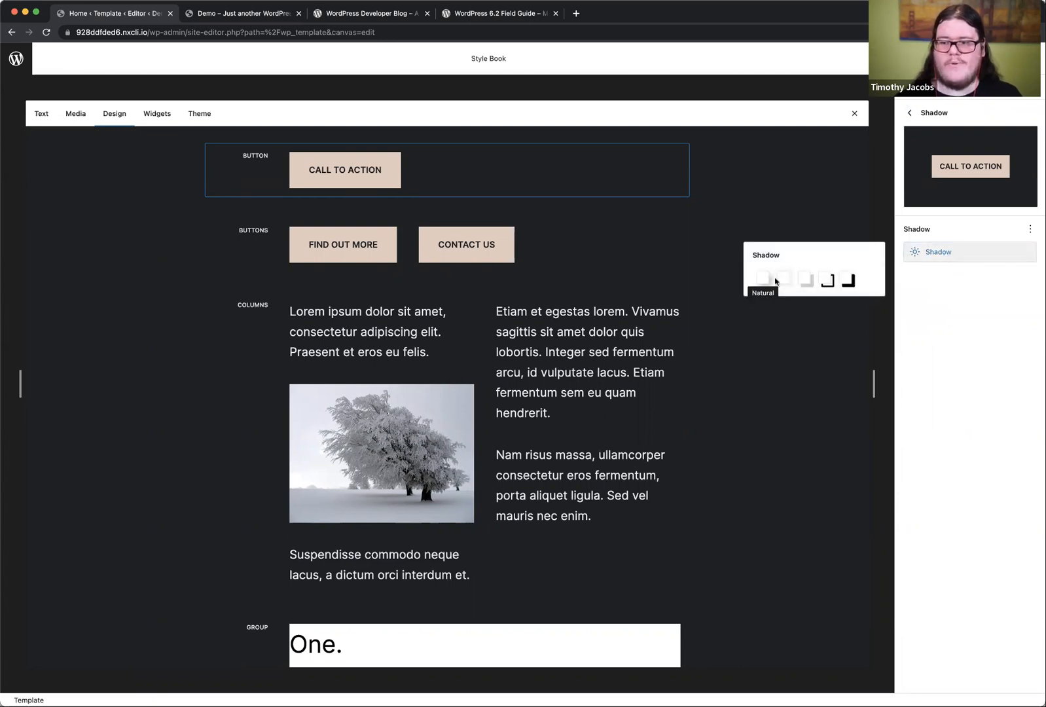
{"action": "left_click", "coordinate": [785, 284]}
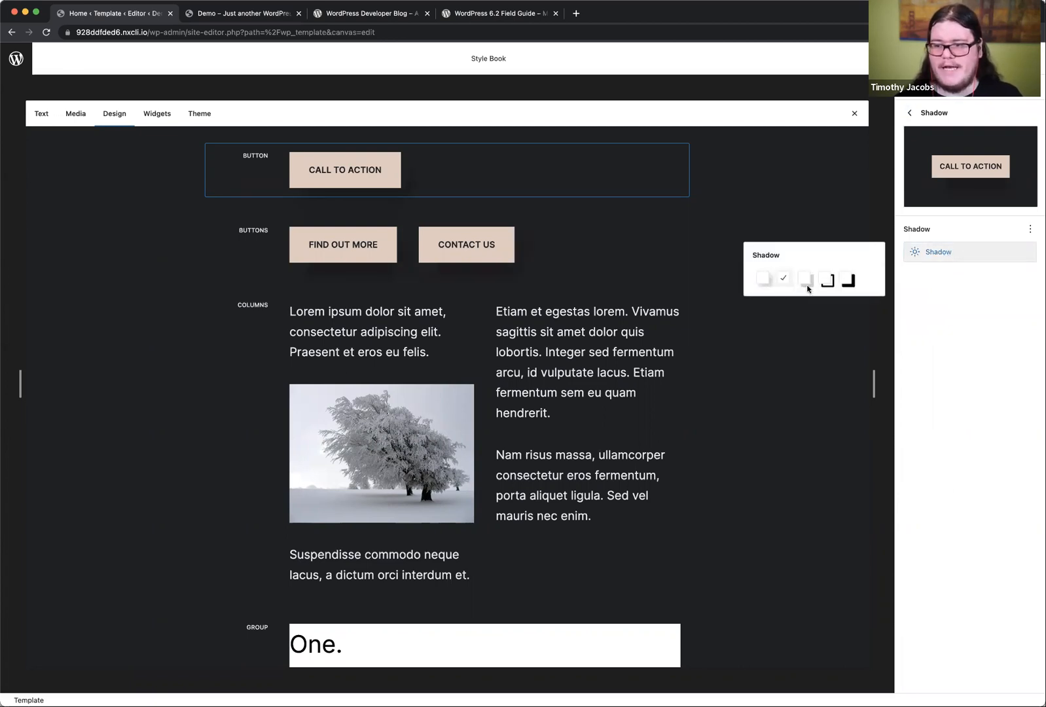
{"action": "left_click", "coordinate": [827, 282]}
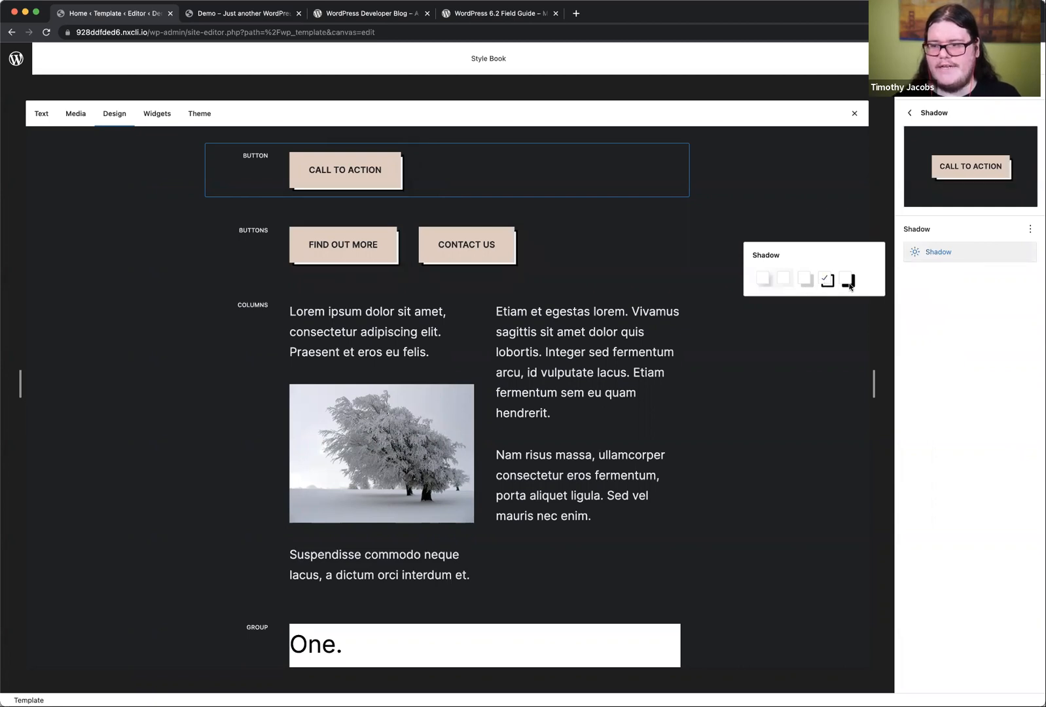
{"action": "left_click", "coordinate": [848, 284]}
{"action": "left_click", "coordinate": [820, 281]}
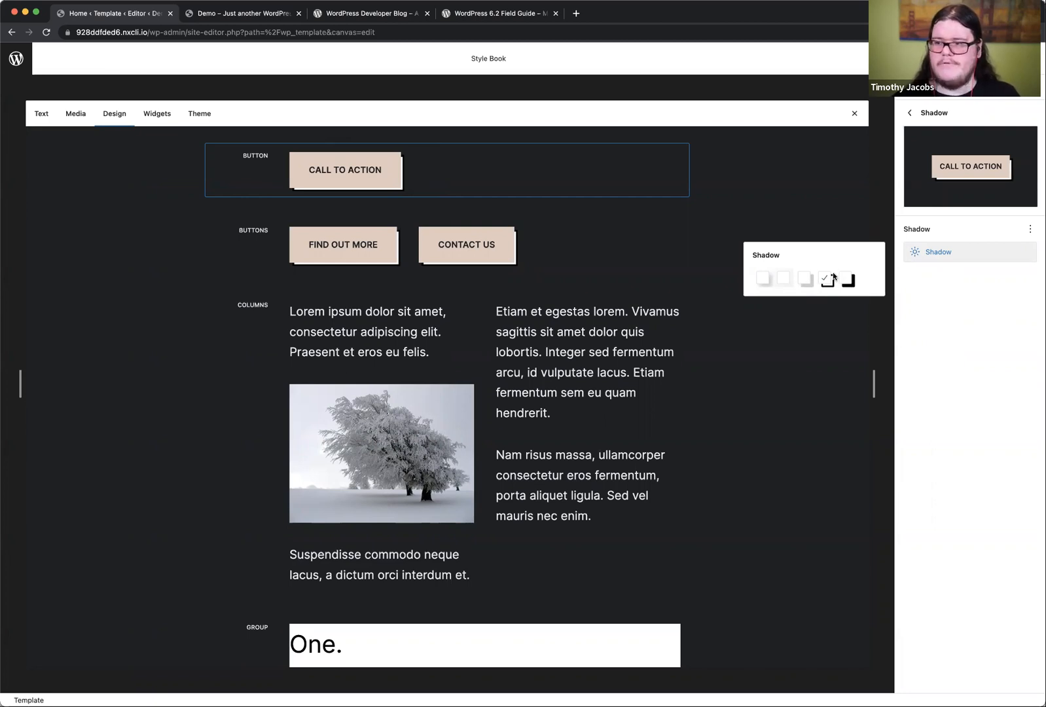
{"action": "left_click", "coordinate": [1030, 228]}
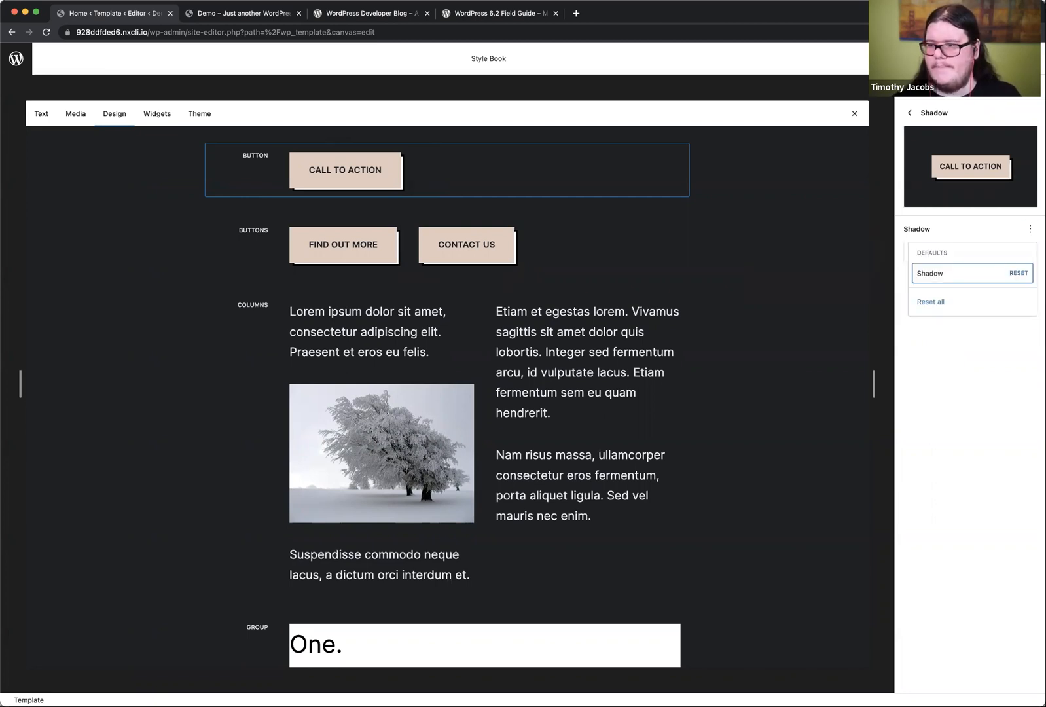
{"action": "left_click", "coordinate": [992, 274]}
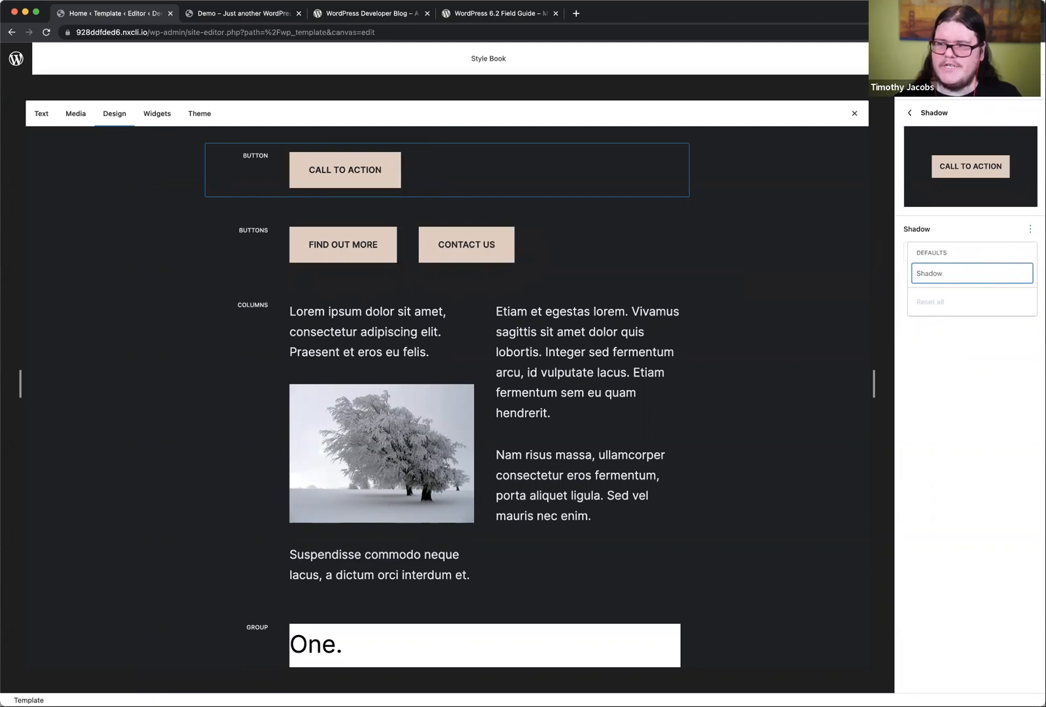
Step: Return to the main Styles overview and apply the first style variation, white with lime-green accents, to the site
{"action": "left_click", "coordinate": [917, 112]}
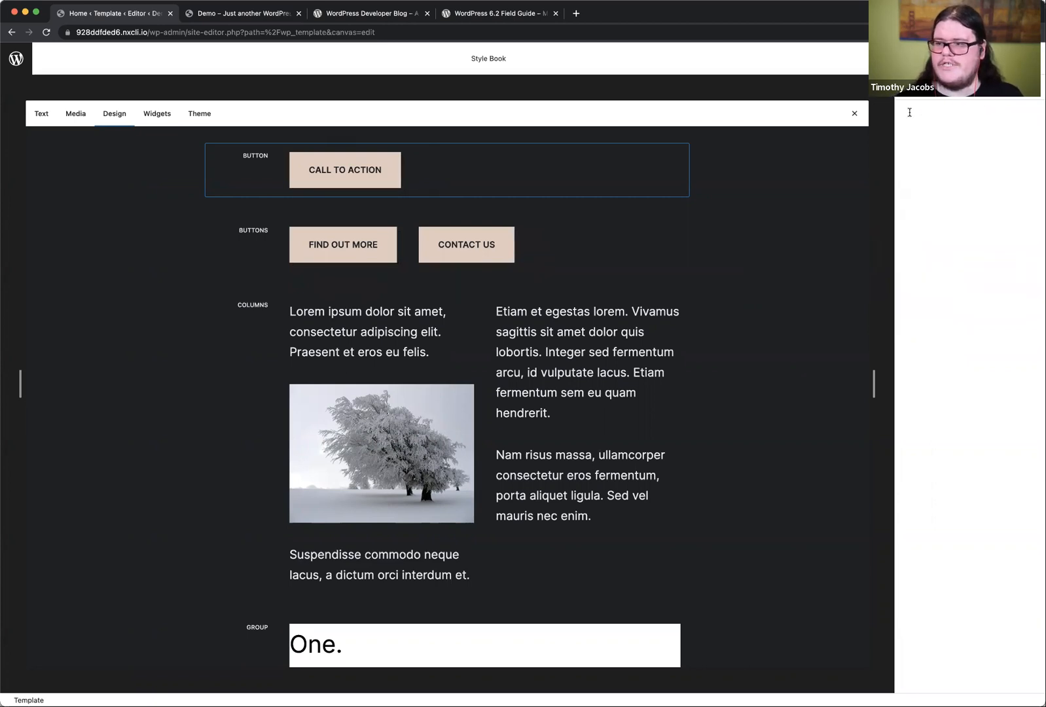
{"action": "left_click", "coordinate": [908, 114]}
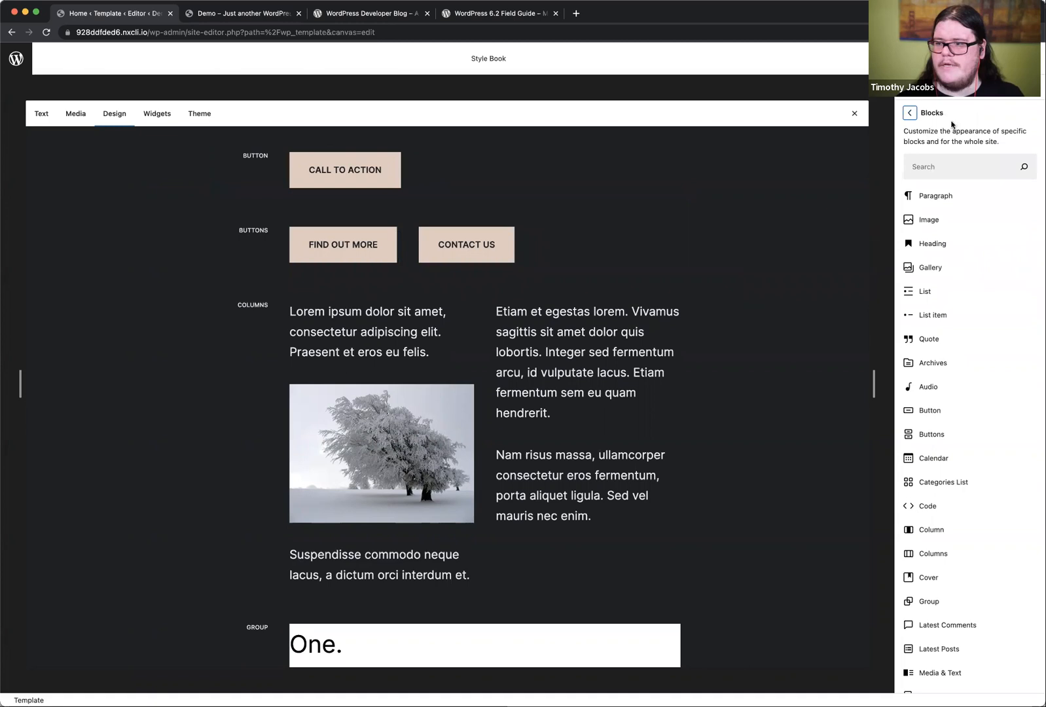
{"action": "left_click", "coordinate": [909, 114]}
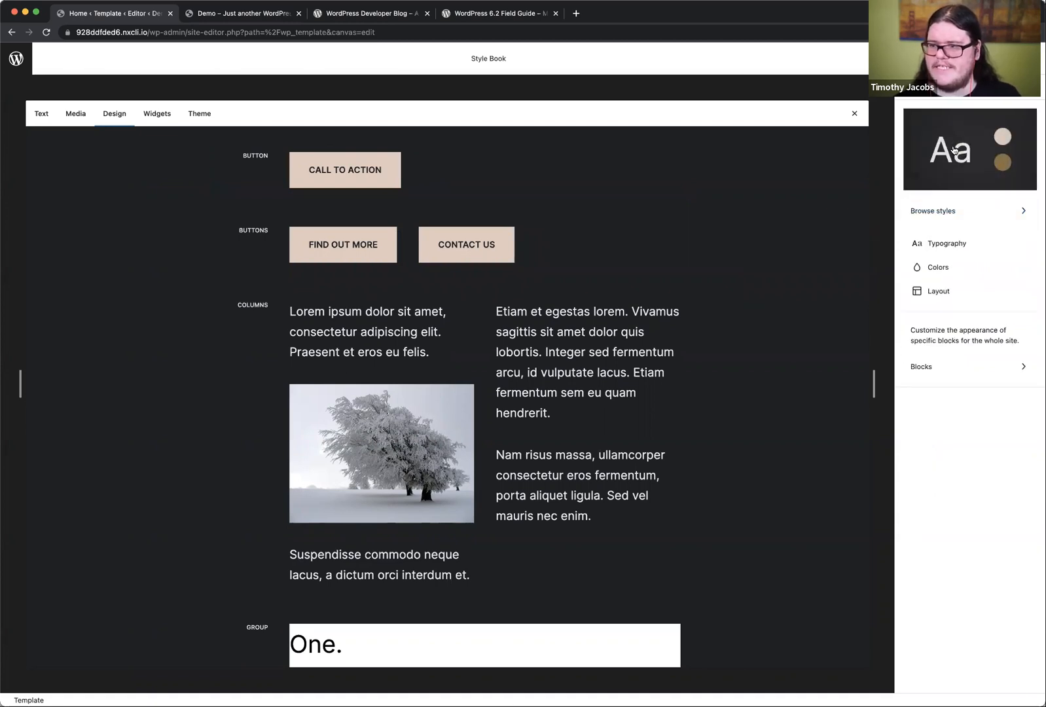
{"action": "left_click", "coordinate": [946, 210]}
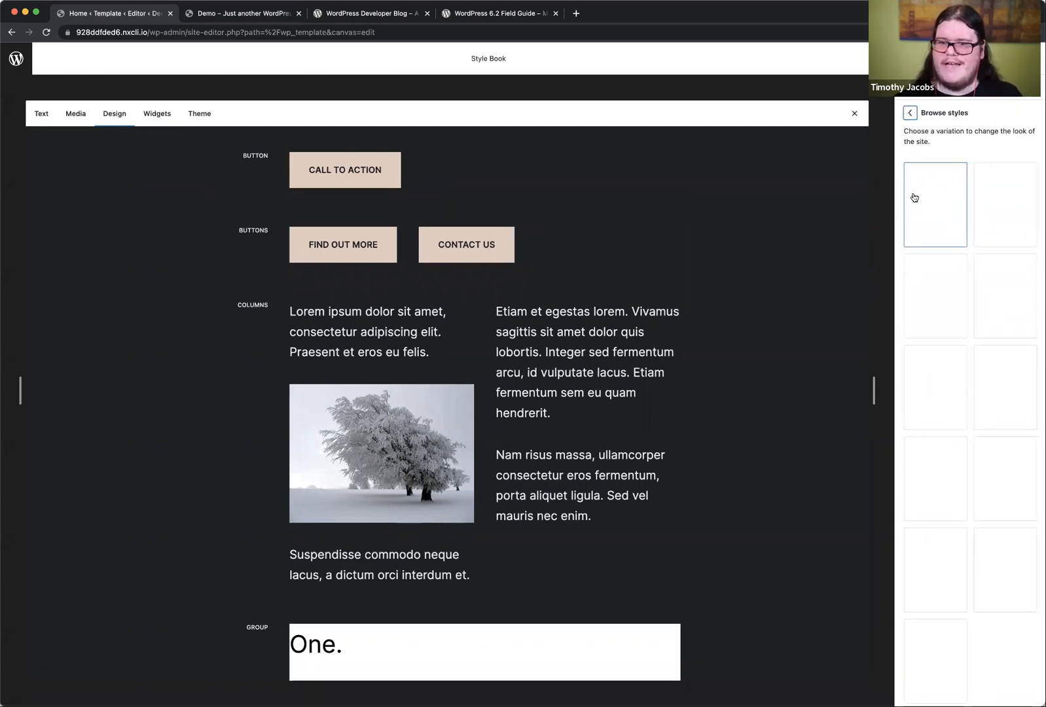
{"action": "left_click", "coordinate": [955, 197]}
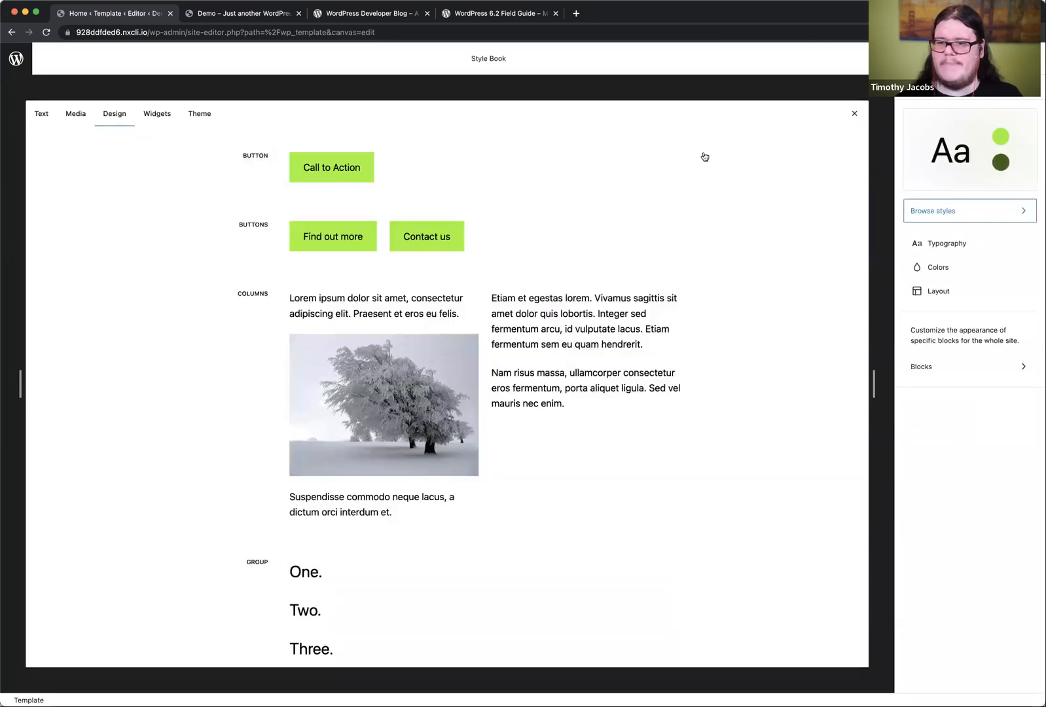
Step: Compare the shadow presets on the Button block and apply the last one, the solid black offset shadow
{"action": "left_click", "coordinate": [357, 167]}
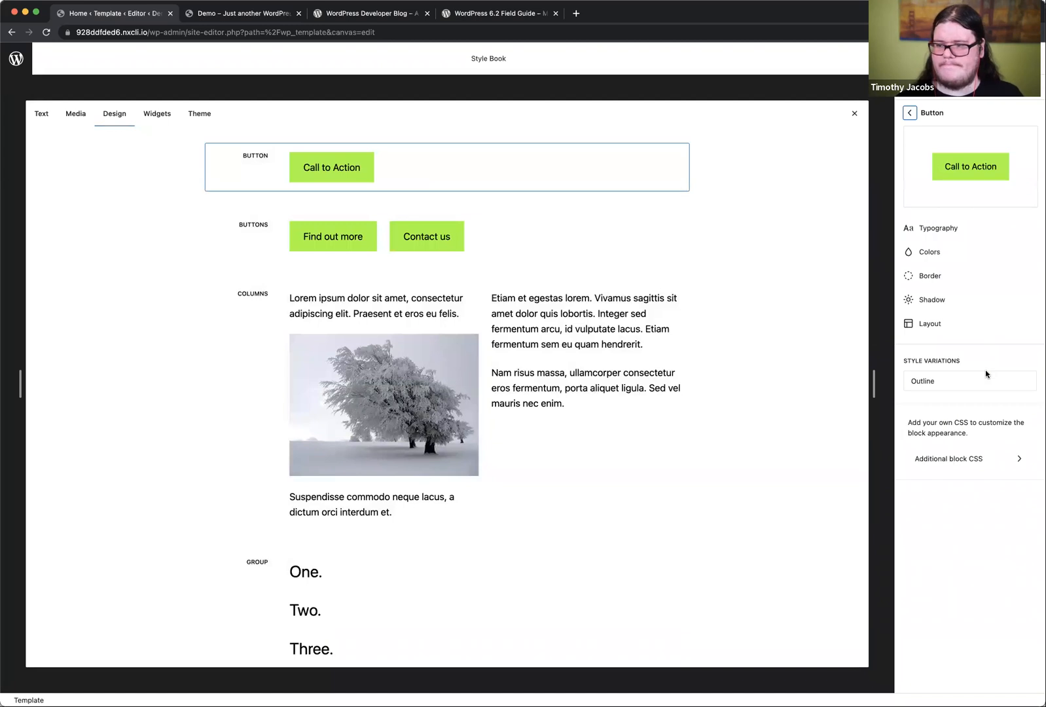
{"action": "left_click", "coordinate": [948, 305]}
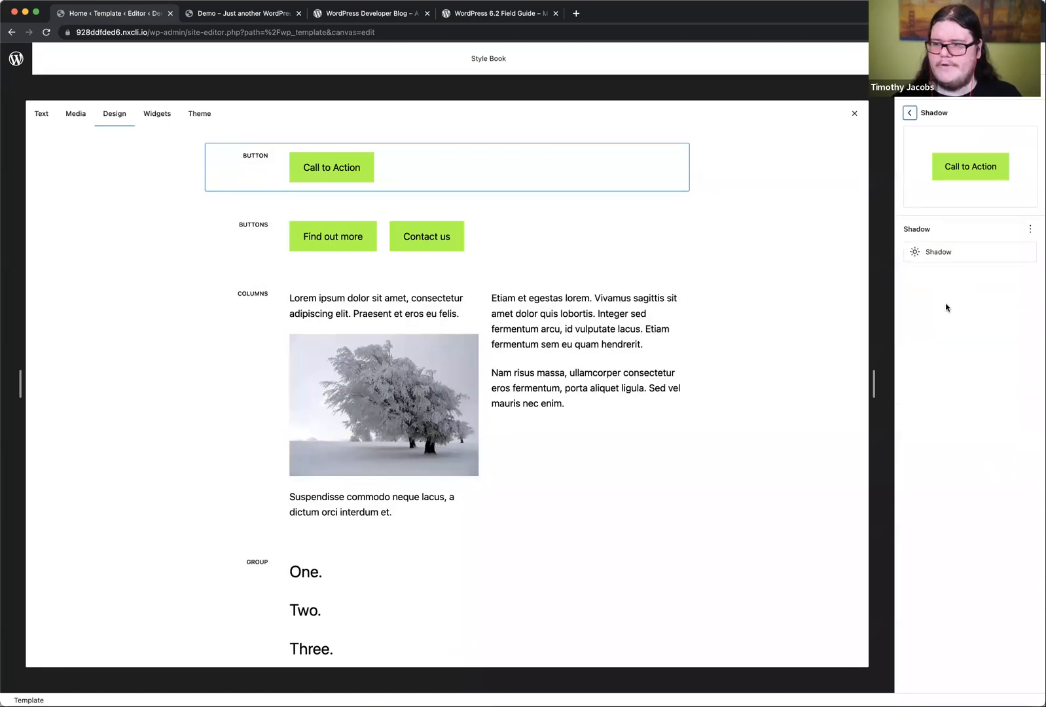
{"action": "left_click", "coordinate": [948, 252]}
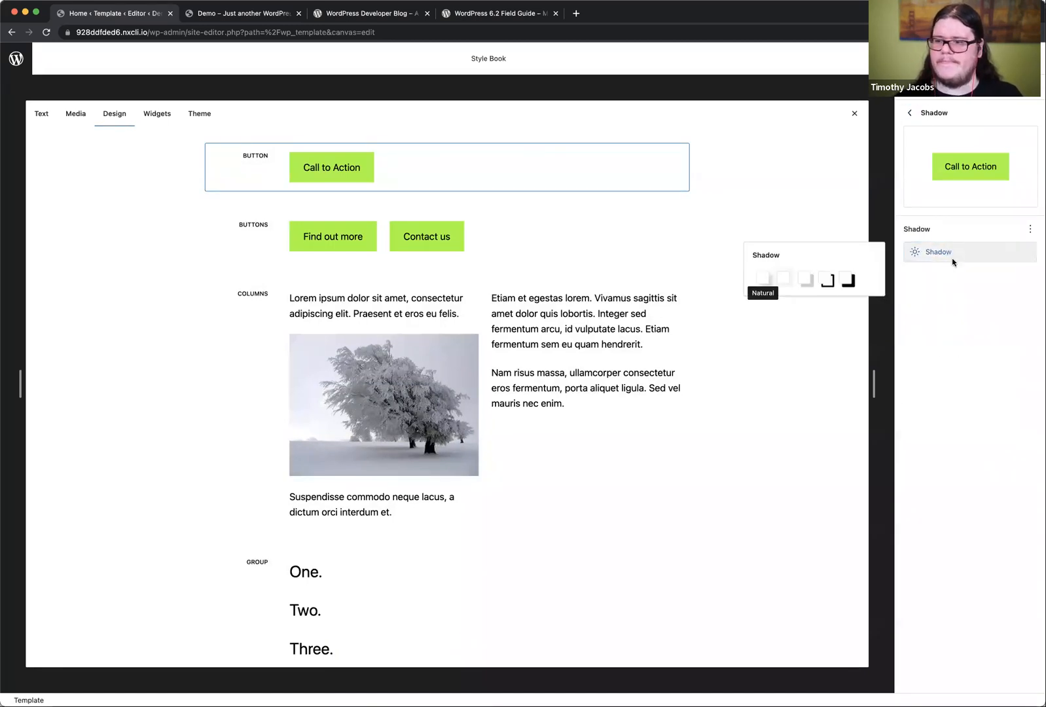
{"action": "left_click", "coordinate": [785, 280]}
{"action": "left_click", "coordinate": [805, 281]}
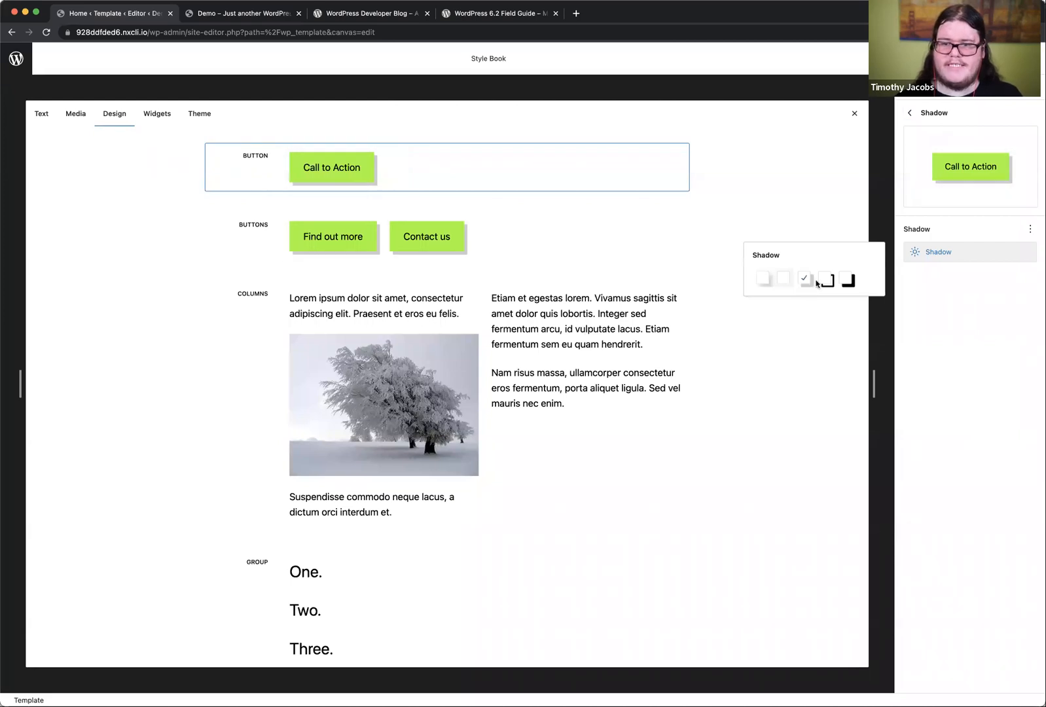
{"action": "left_click", "coordinate": [827, 280]}
{"action": "left_click", "coordinate": [848, 280]}
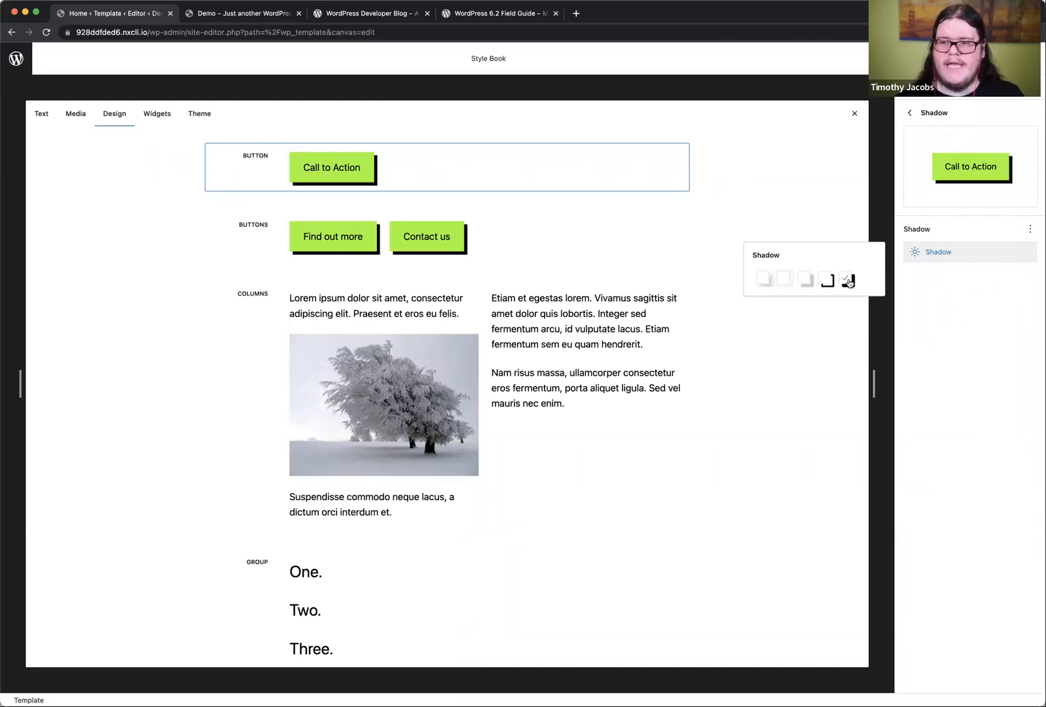
{"action": "left_click", "coordinate": [825, 281]}
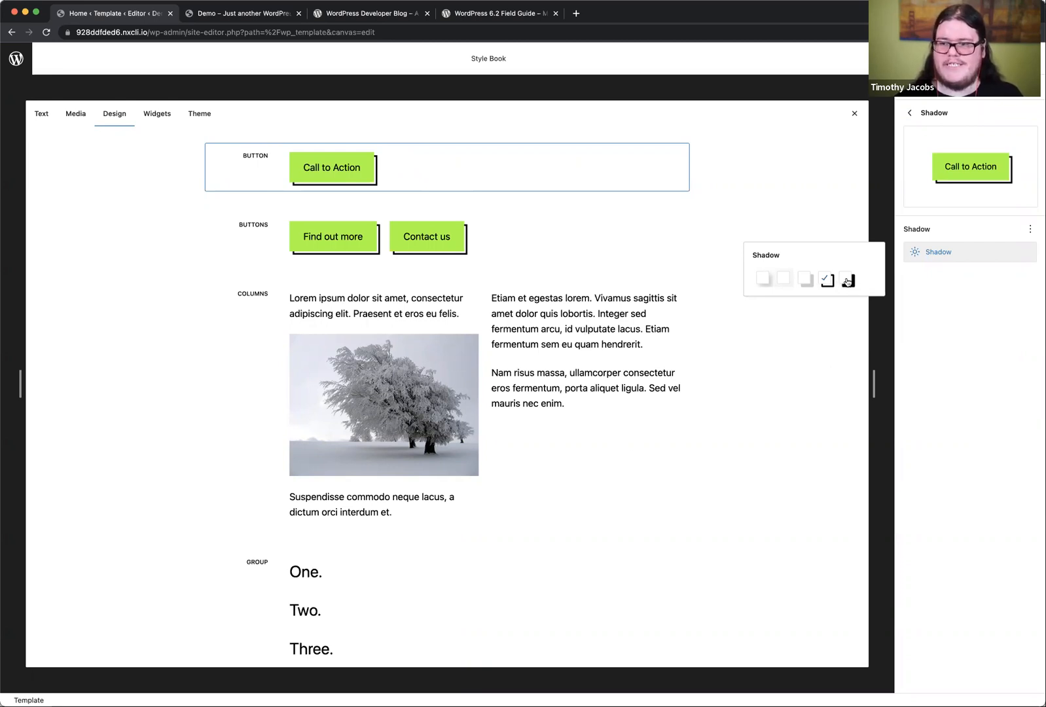
{"action": "left_click", "coordinate": [847, 282]}
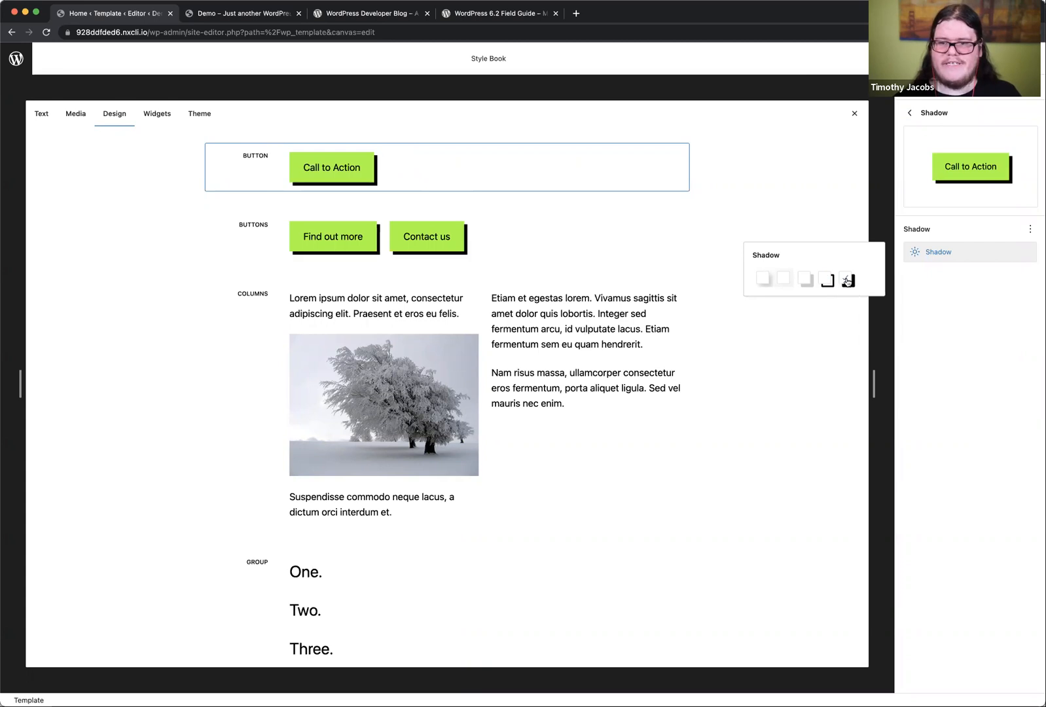
{"action": "scroll", "coordinate": [609, 368], "scroll_direction": "down", "scroll_amount": 3}
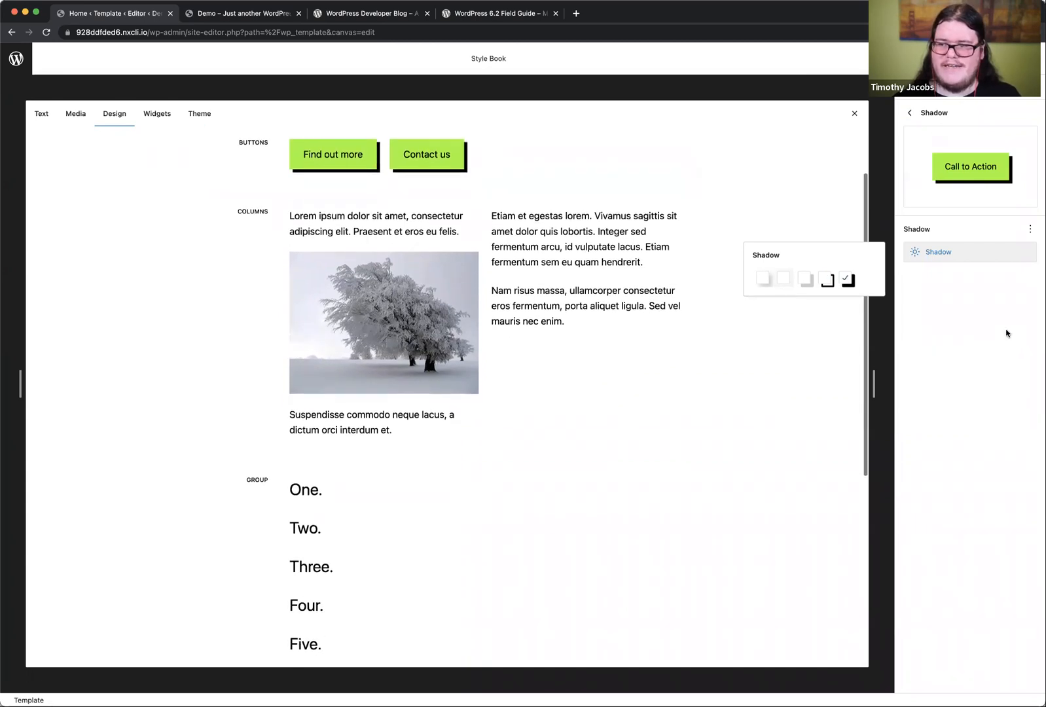
{"action": "left_click", "coordinate": [1019, 303]}
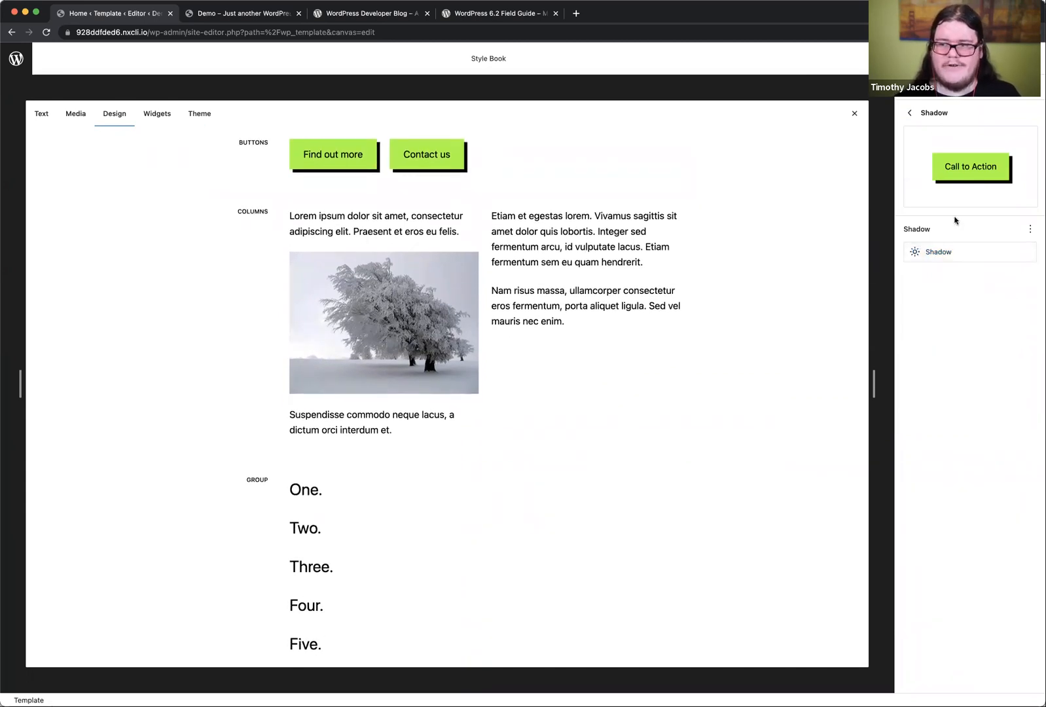
{"action": "left_click", "coordinate": [905, 113]}
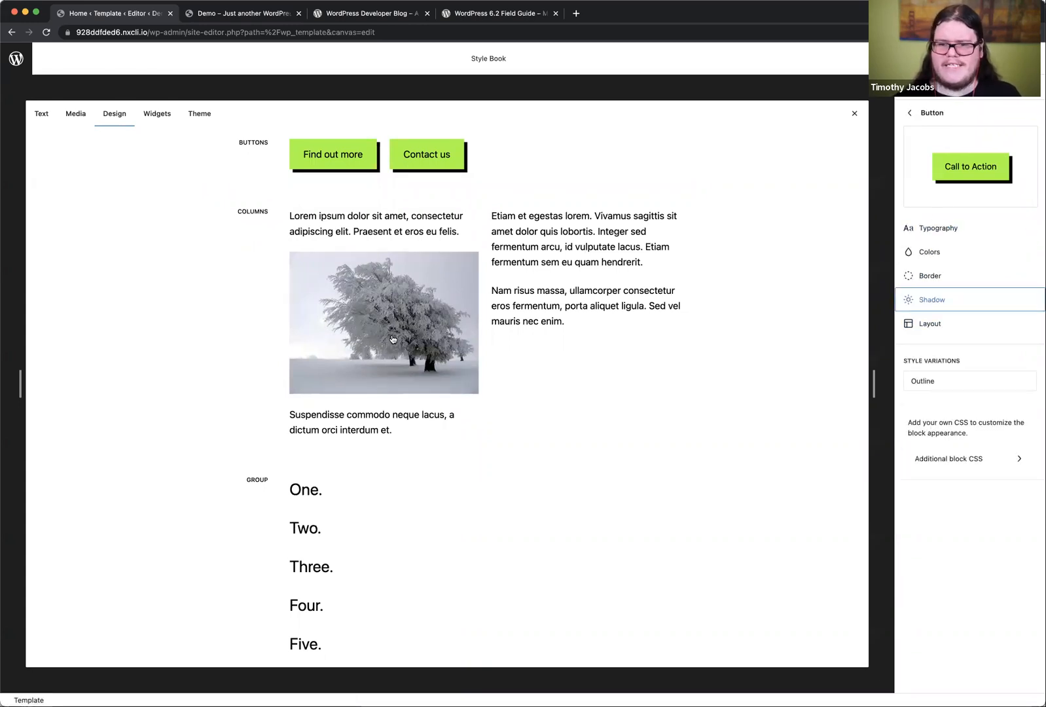
Step: Look through the Style Book's media blocks and view the style options of the Cover block
{"action": "scroll", "coordinate": [407, 348], "scroll_direction": "up", "scroll_amount": 3}
{"action": "left_click", "coordinate": [75, 114]}
{"action": "scroll", "coordinate": [324, 370], "scroll_direction": "down", "scroll_amount": 15}
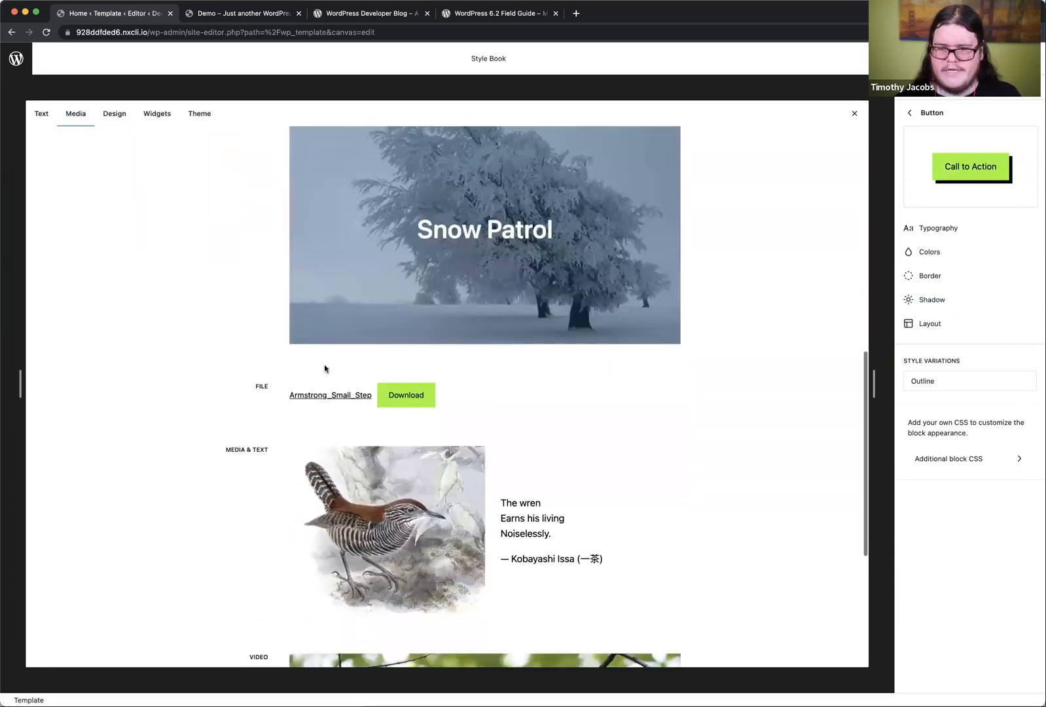
{"action": "scroll", "coordinate": [327, 363], "scroll_direction": "up", "scroll_amount": 6}
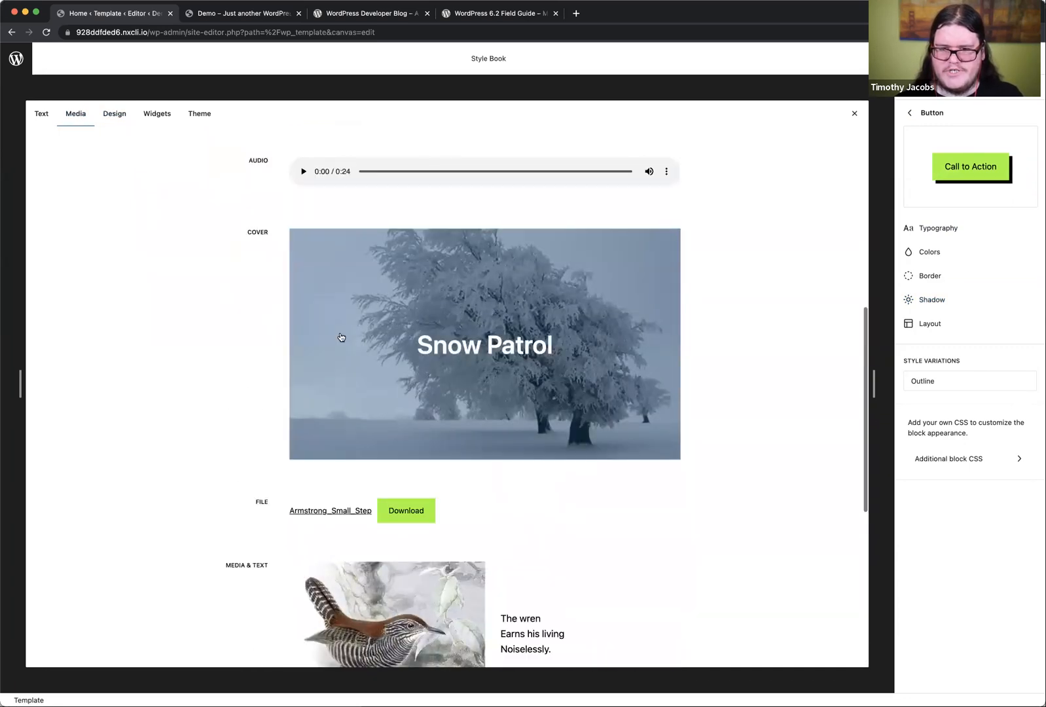
{"action": "left_click", "coordinate": [374, 291]}
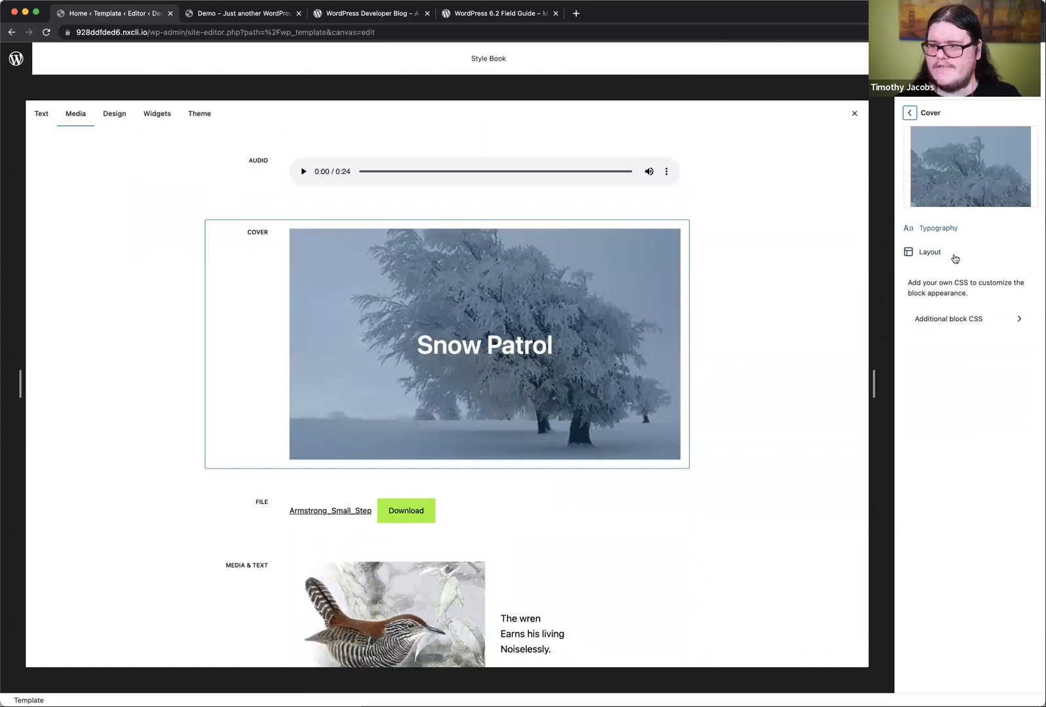
{"action": "scroll", "coordinate": [271, 245], "scroll_direction": "up", "scroll_amount": 1}
Step: Look through the Style Book's theme and widget blocks and return to the design blocks
{"action": "left_click", "coordinate": [193, 116]}
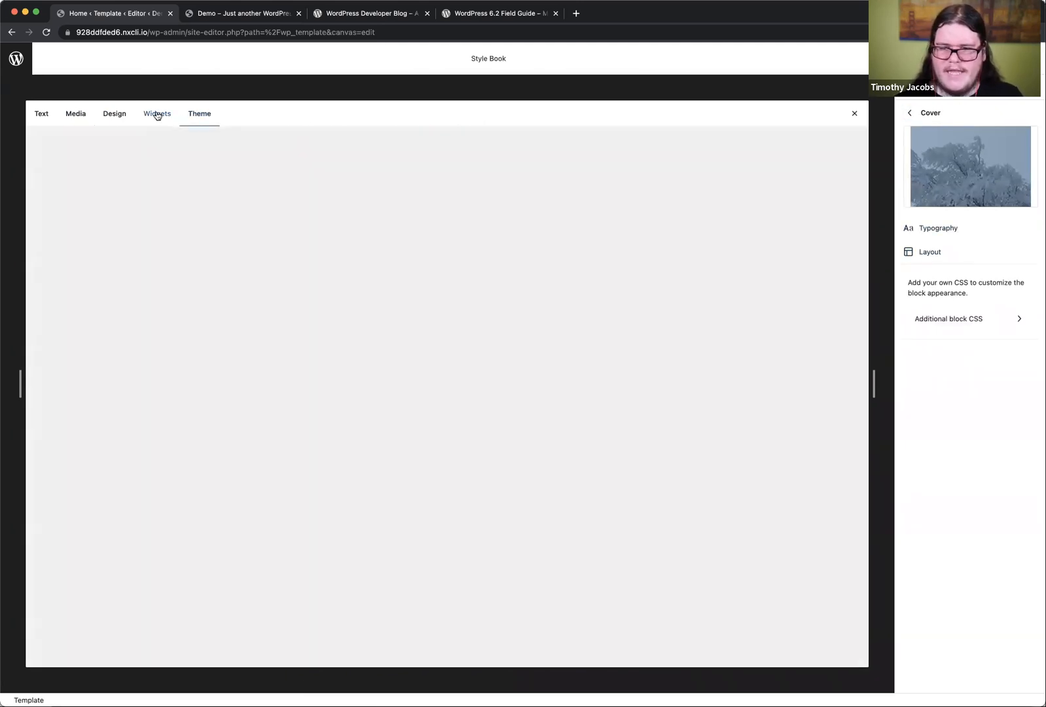
{"action": "left_click", "coordinate": [158, 115]}
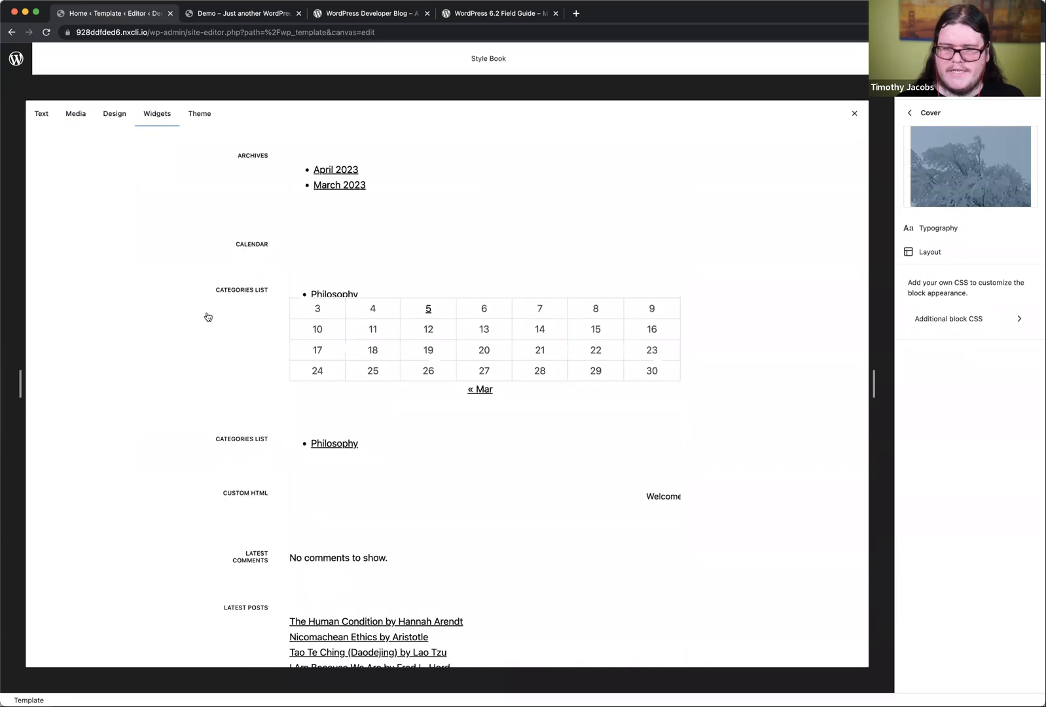
{"action": "scroll", "coordinate": [206, 315], "scroll_direction": "down", "scroll_amount": 8}
{"action": "scroll", "coordinate": [207, 316], "scroll_direction": "up", "scroll_amount": 3}
{"action": "scroll", "coordinate": [208, 316], "scroll_direction": "up", "scroll_amount": 5}
{"action": "left_click", "coordinate": [114, 113]}
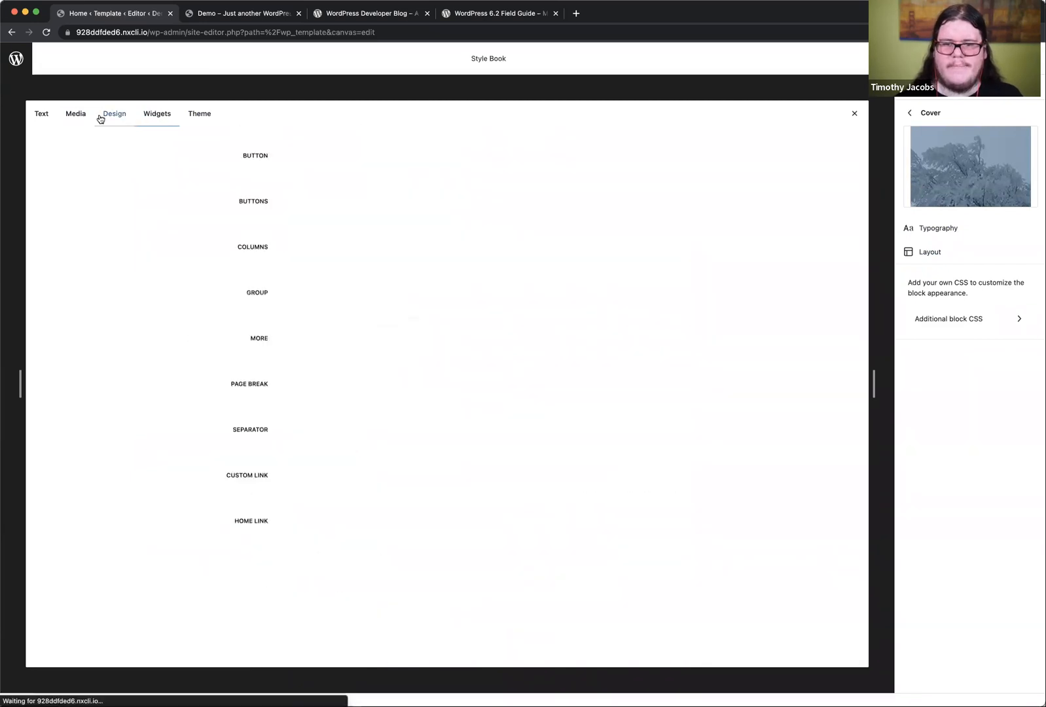
Step: Go back to the Style Book's media blocks and view the style options of the File block
{"action": "left_click", "coordinate": [77, 114]}
{"action": "scroll", "coordinate": [136, 290], "scroll_direction": "down", "scroll_amount": 10}
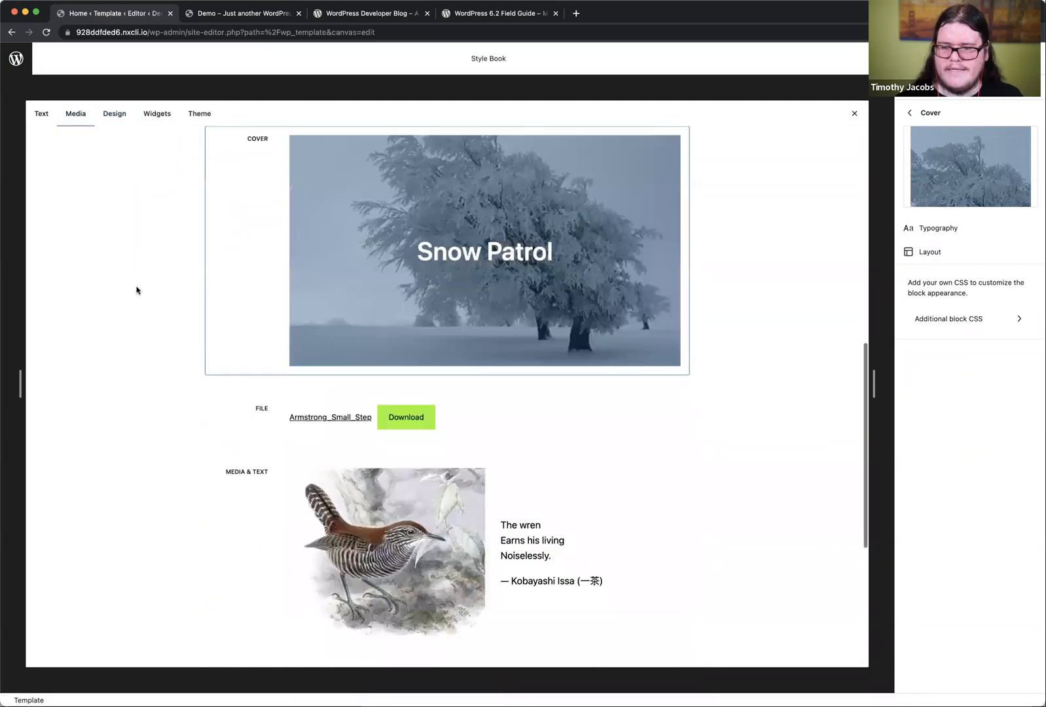
{"action": "scroll", "coordinate": [197, 301], "scroll_direction": "up", "scroll_amount": 5}
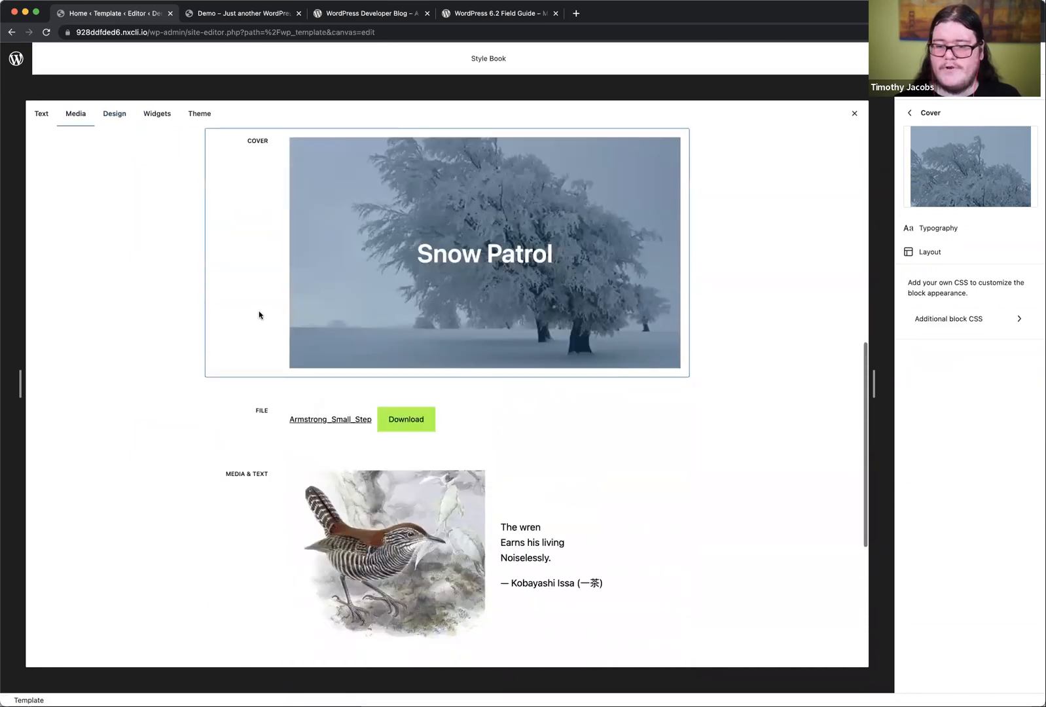
{"action": "left_click", "coordinate": [467, 428]}
Step: Look over the Style Book's text blocks, from the headings through to the table
{"action": "left_click", "coordinate": [41, 114]}
{"action": "scroll", "coordinate": [306, 319], "scroll_direction": "down", "scroll_amount": 15}
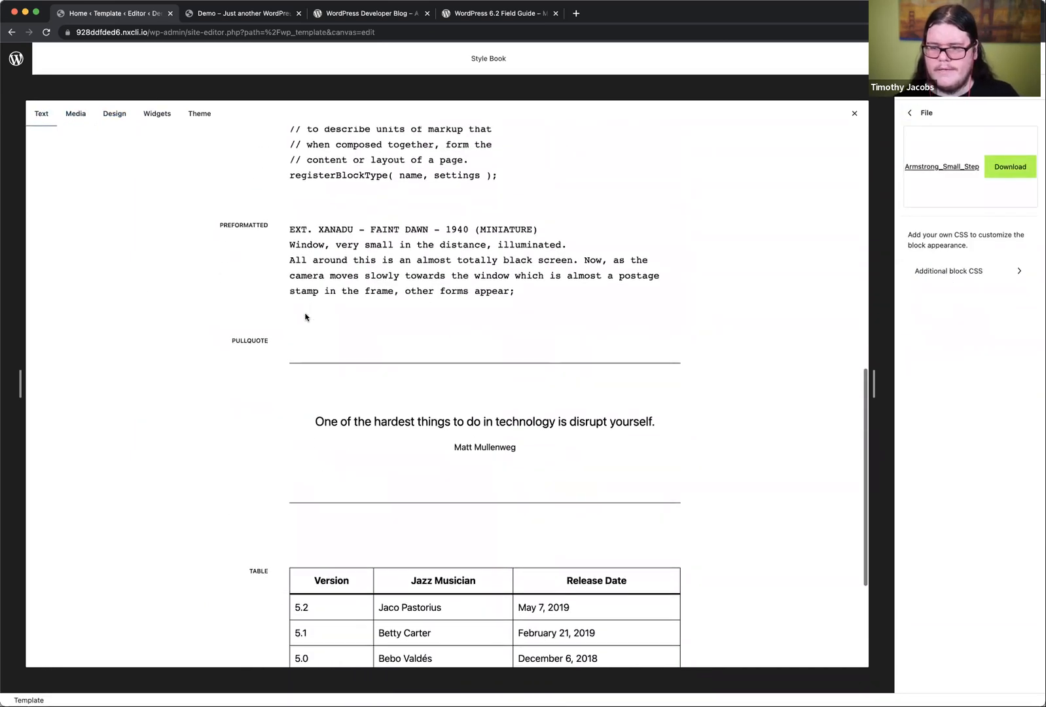
{"action": "scroll", "coordinate": [306, 318], "scroll_direction": "up", "scroll_amount": 15}
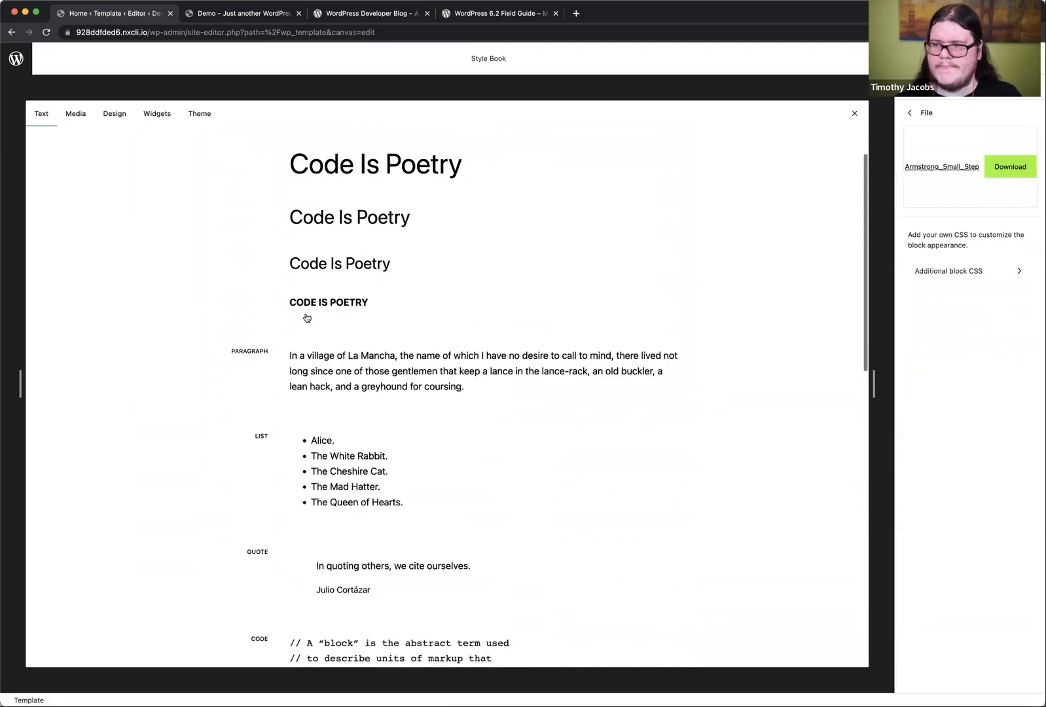
Step: Leave the File block's styles, open the site-wide Additional CSS editor and close the Style Book to return to the Home template
{"action": "left_click", "coordinate": [907, 115]}
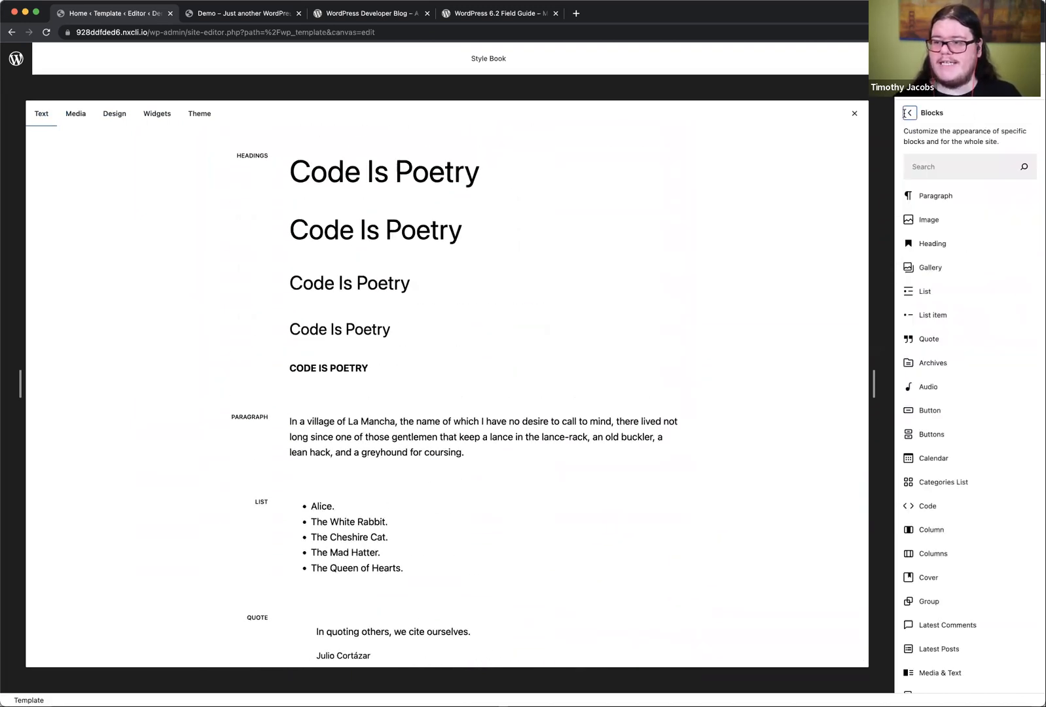
{"action": "left_click", "coordinate": [910, 114]}
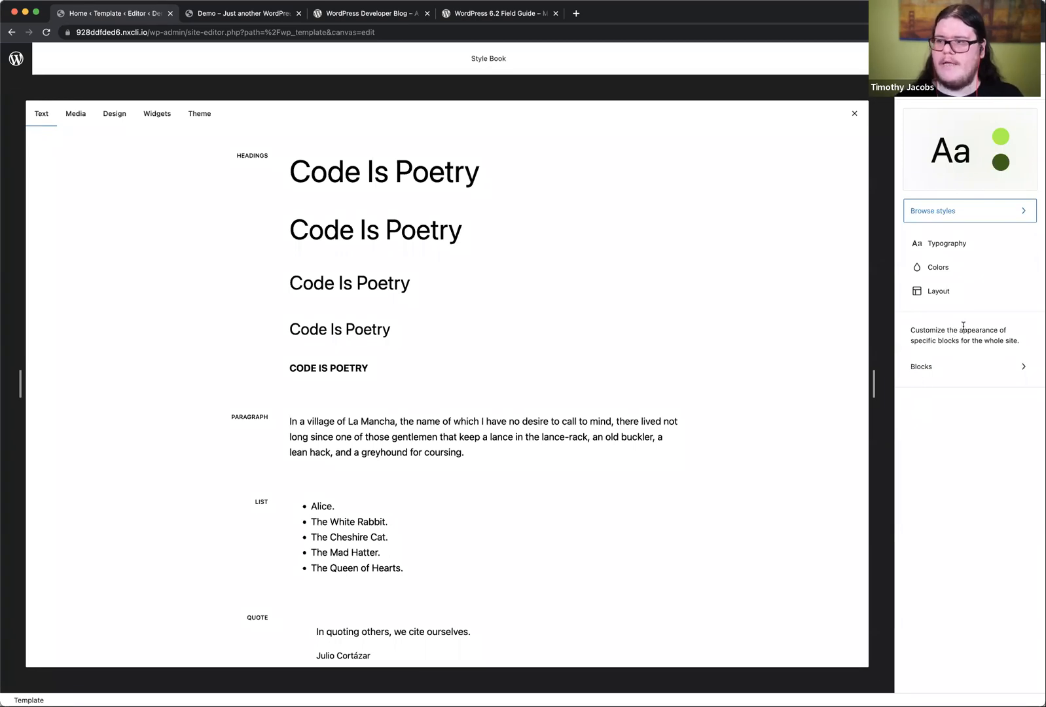
{"action": "left_click", "coordinate": [1014, 87]}
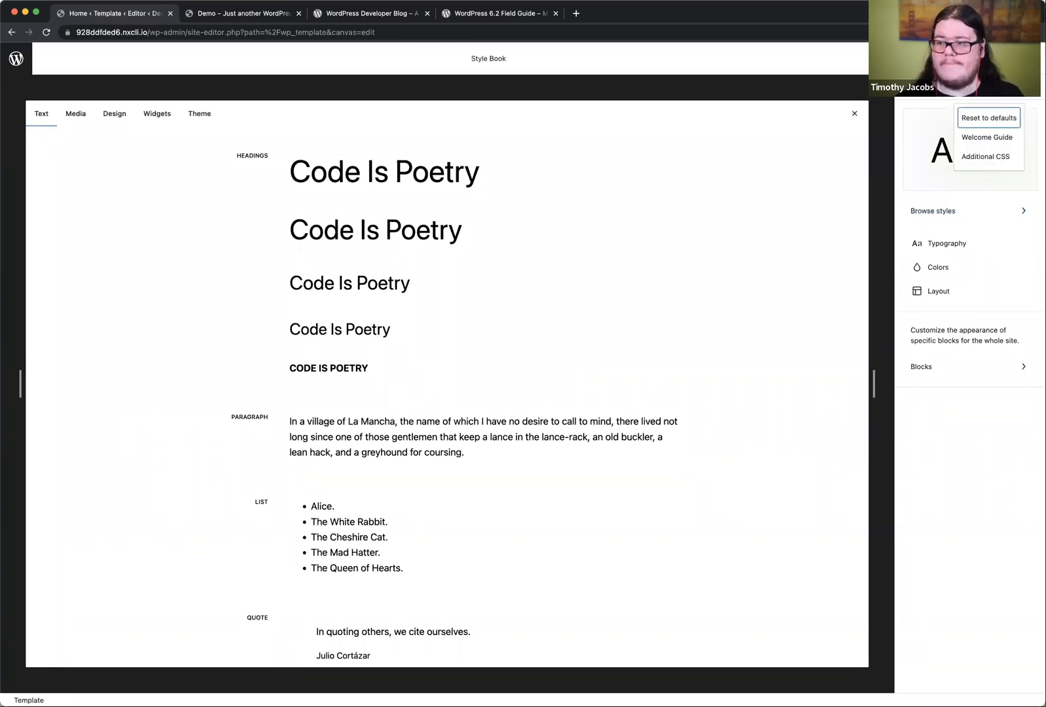
{"action": "left_click", "coordinate": [988, 159]}
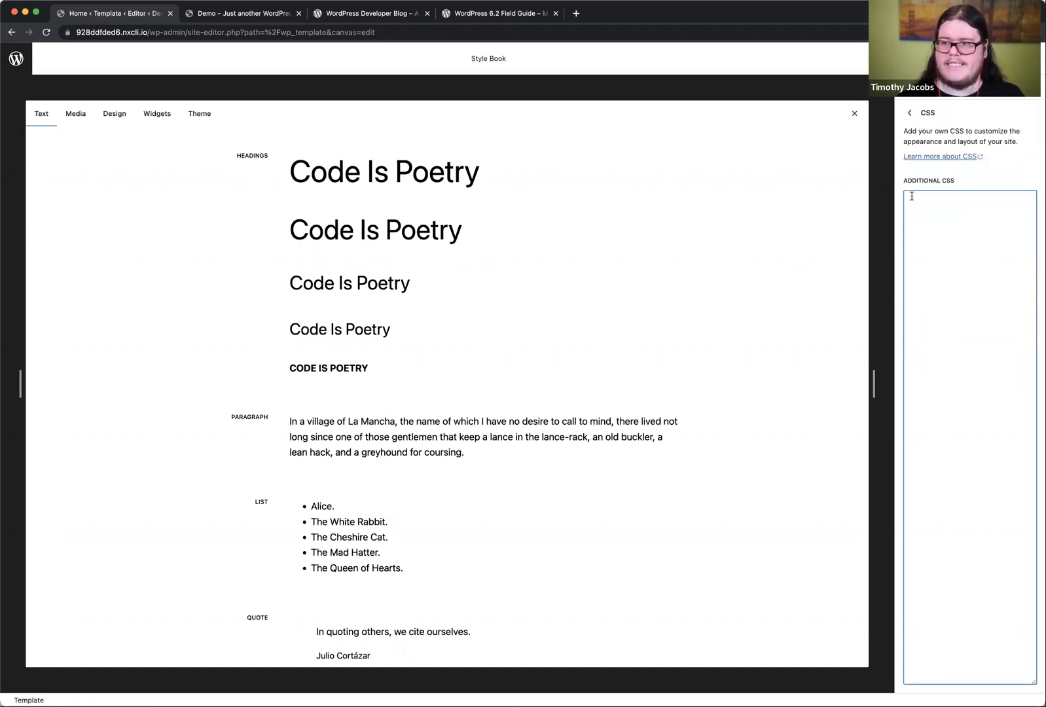
{"action": "left_click", "coordinate": [853, 114]}
{"action": "scroll", "coordinate": [762, 396], "scroll_direction": "down", "scroll_amount": 10}
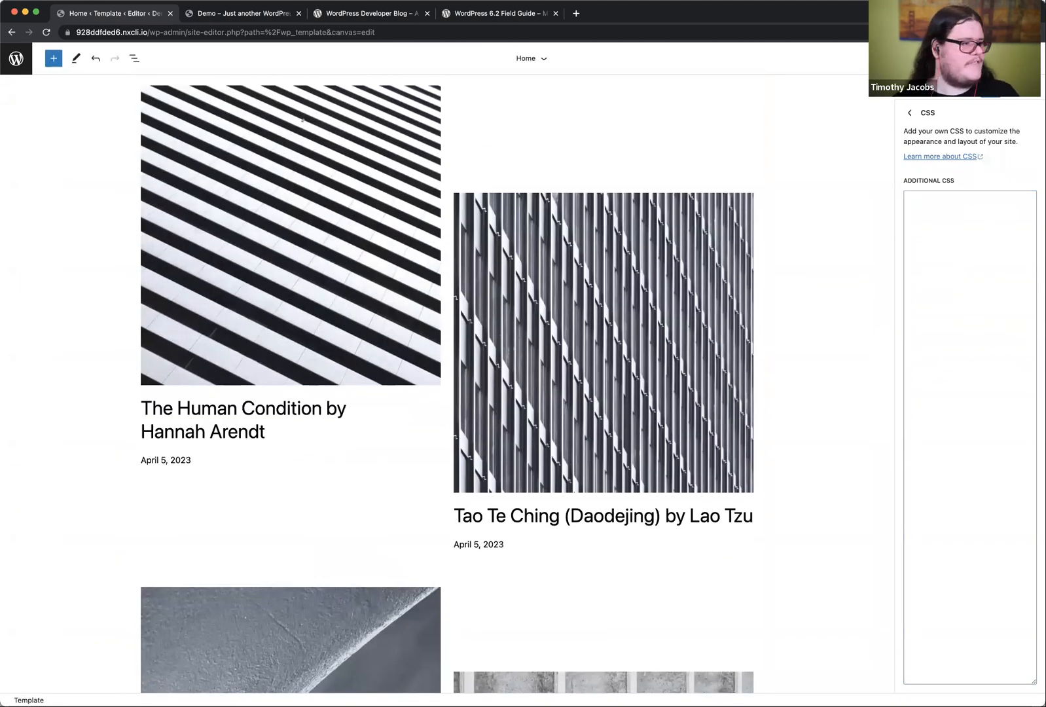
Step: Paste a .wp-block-post-title rule into Additional CSS with font-weight 400, 1.25rem top and bottom margins, and text-shadow 16px 13px 7px #00000091
{"action": "key", "text": "super+Tab"}
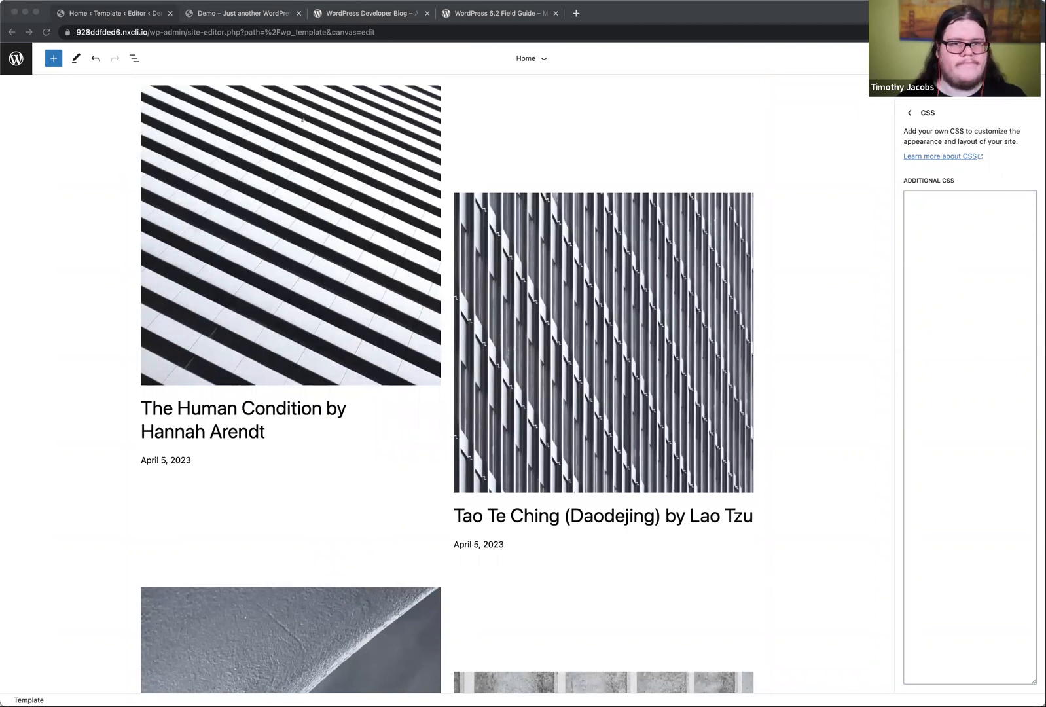
{"action": "left_click", "coordinate": [957, 260]}
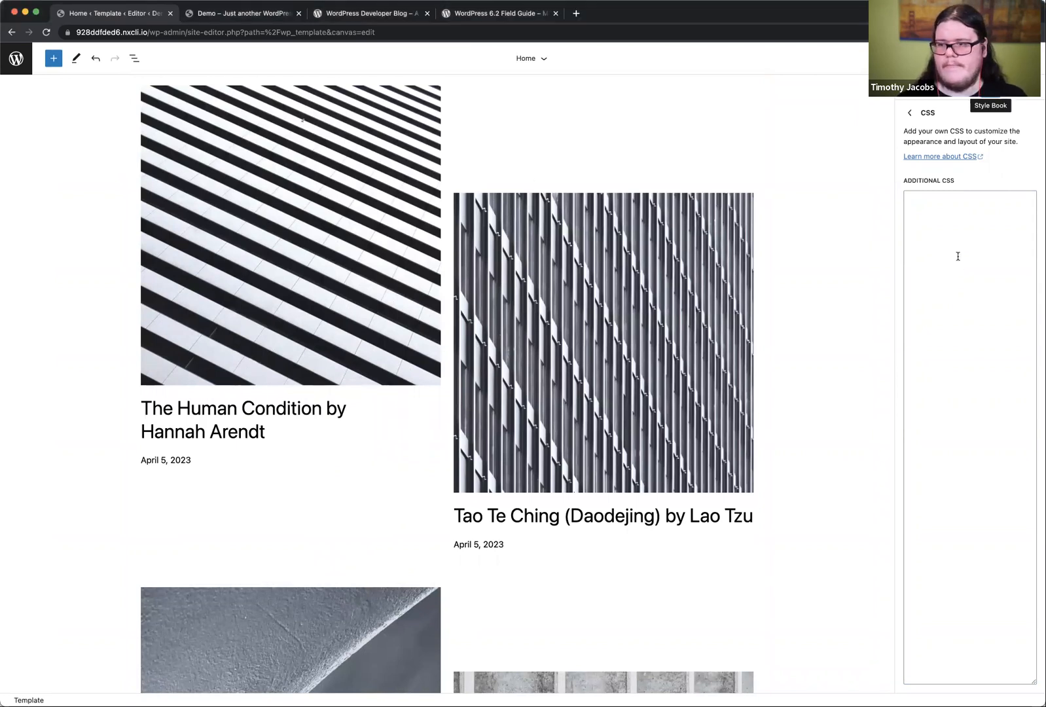
{"action": "type", "text": ".wp-block-post-title { \tfont-weight: 400; \tmargin-top: 1.25rem; \tmargin-bottom: 1.25rem; \ttext-shadow: 16px 13px 7px #00000091; }"}
{"action": "scroll", "coordinate": [859, 411], "scroll_direction": "down", "scroll_amount": 3}
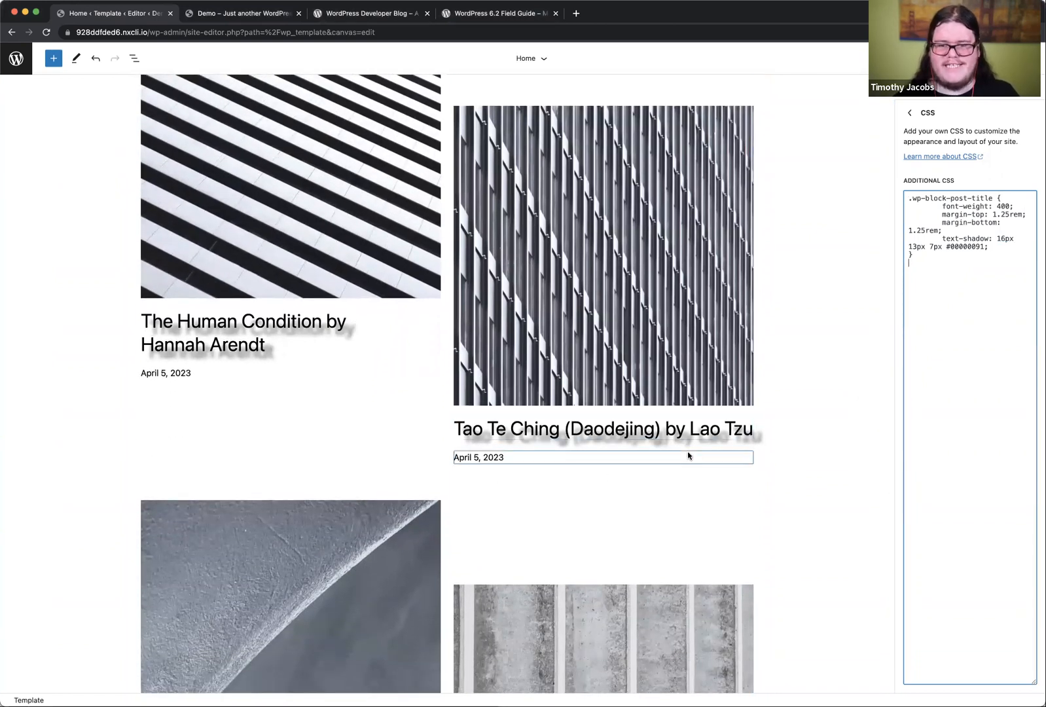
{"action": "scroll", "coordinate": [725, 466], "scroll_direction": "down", "scroll_amount": 1}
{"action": "scroll", "coordinate": [726, 465], "scroll_direction": "down", "scroll_amount": 4}
{"action": "scroll", "coordinate": [726, 462], "scroll_direction": "up", "scroll_amount": 2}
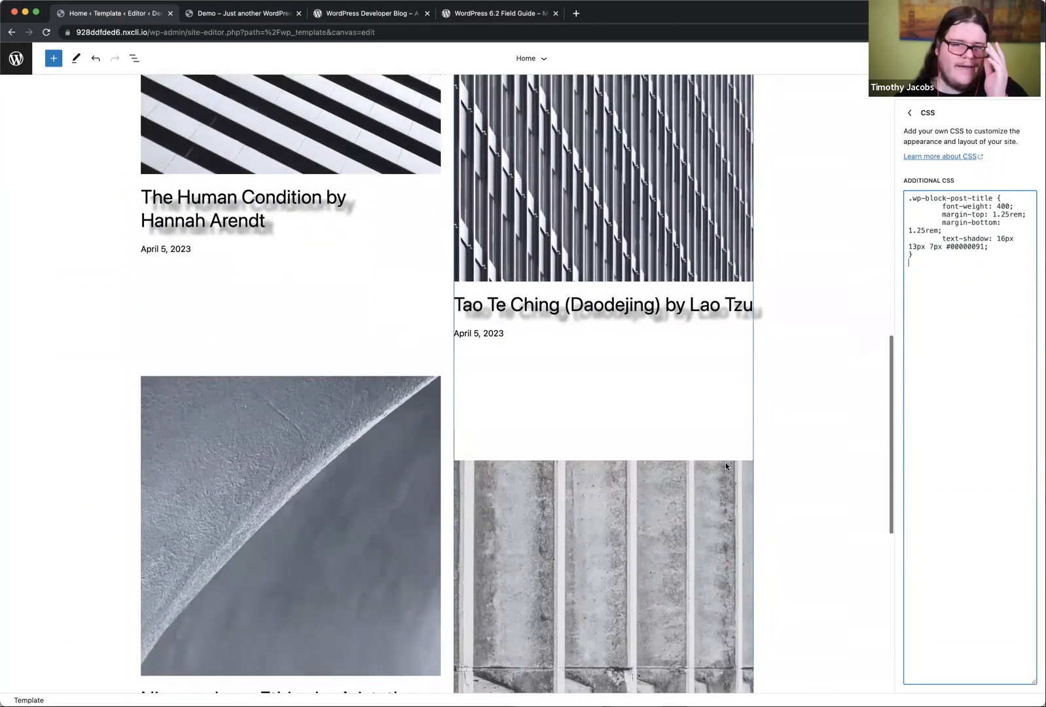
{"action": "scroll", "coordinate": [705, 427], "scroll_direction": "up", "scroll_amount": 2}
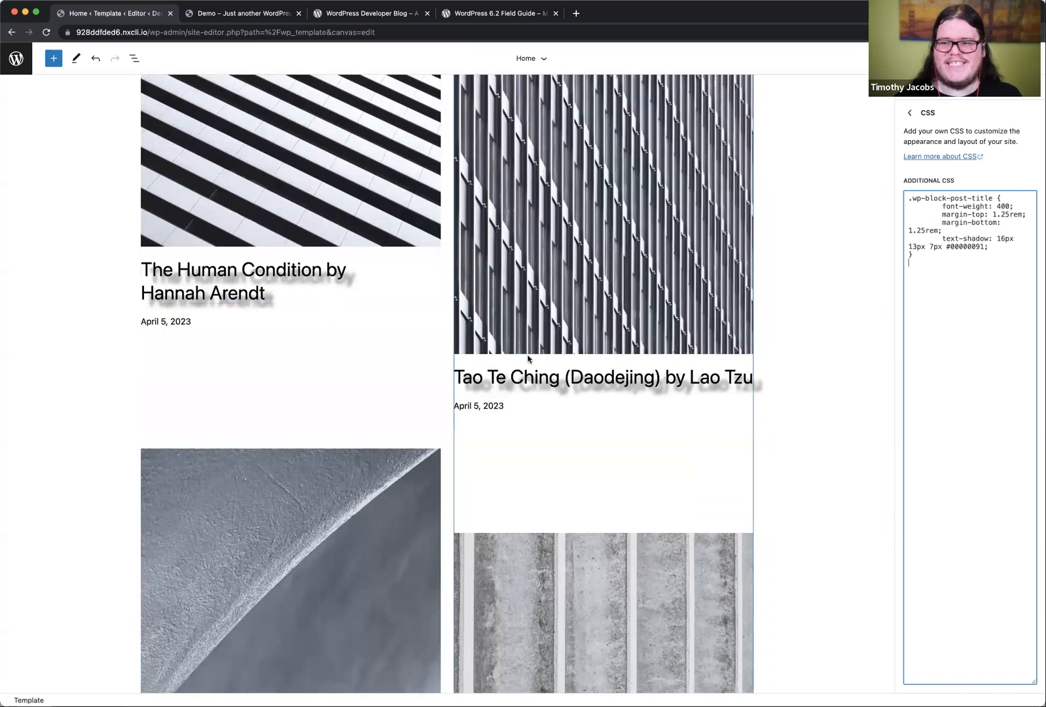
{"action": "scroll", "coordinate": [527, 358], "scroll_direction": "up", "scroll_amount": 8}
{"action": "scroll", "coordinate": [543, 413], "scroll_direction": "down", "scroll_amount": 3}
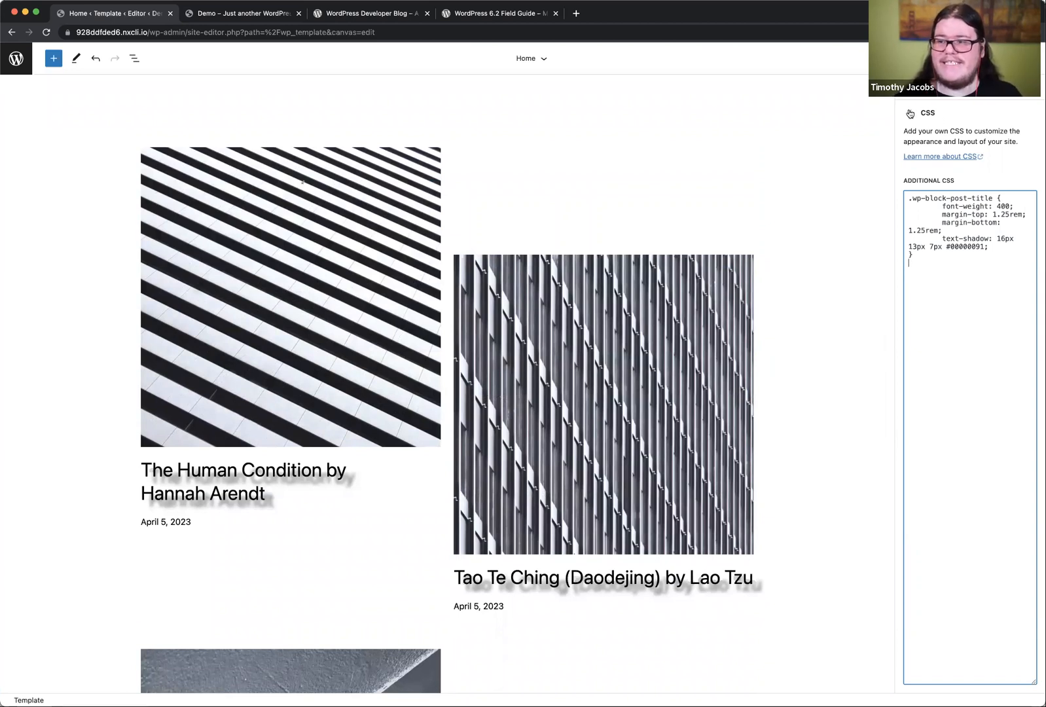
Step: Return to the main Styles overview and save the site's Custom Styles changes
{"action": "left_click", "coordinate": [989, 87]}
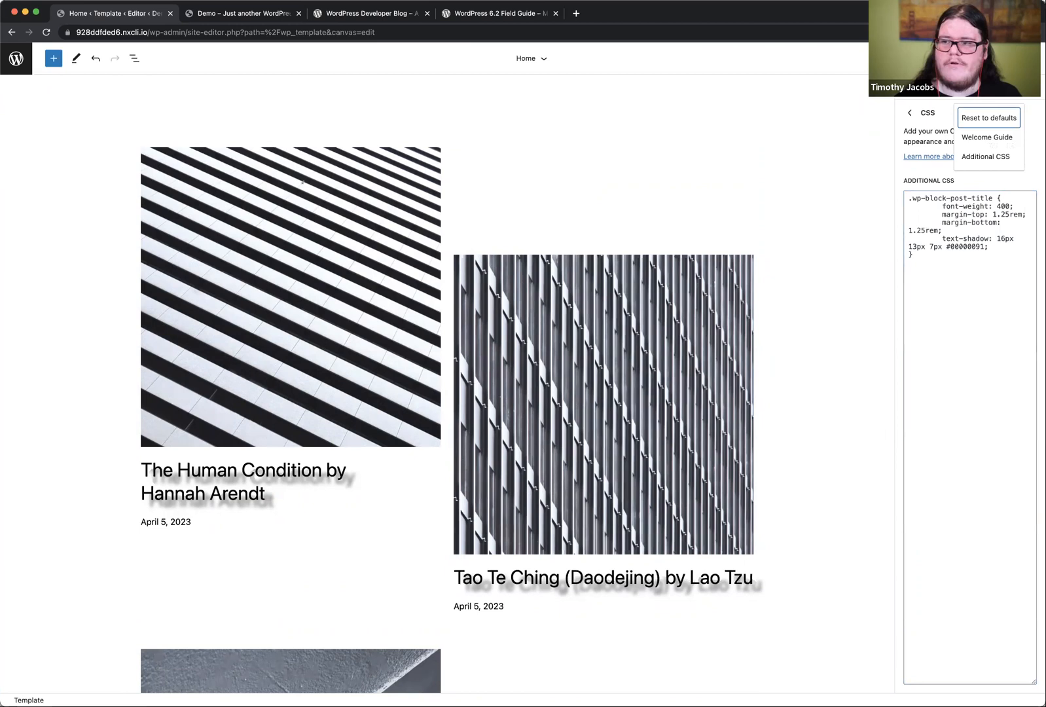
{"action": "left_click", "coordinate": [1015, 88]}
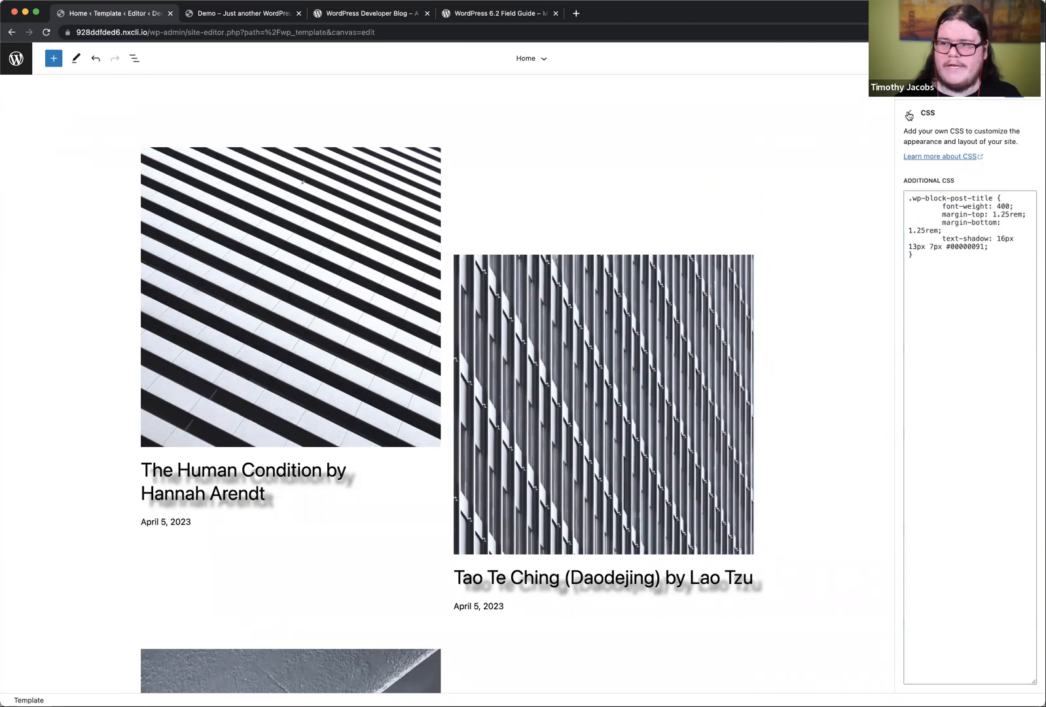
{"action": "left_click", "coordinate": [910, 113]}
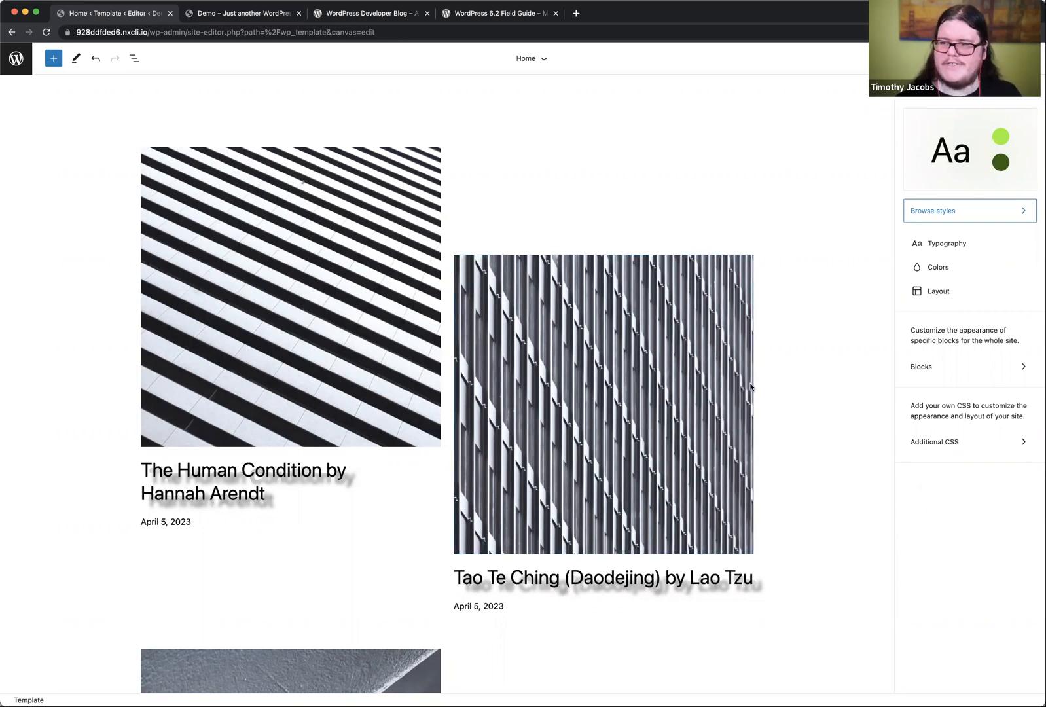
{"action": "scroll", "coordinate": [751, 387], "scroll_direction": "up", "scroll_amount": 5}
{"action": "scroll", "coordinate": [751, 386], "scroll_direction": "up", "scroll_amount": 3}
{"action": "scroll", "coordinate": [751, 387], "scroll_direction": "down", "scroll_amount": 7}
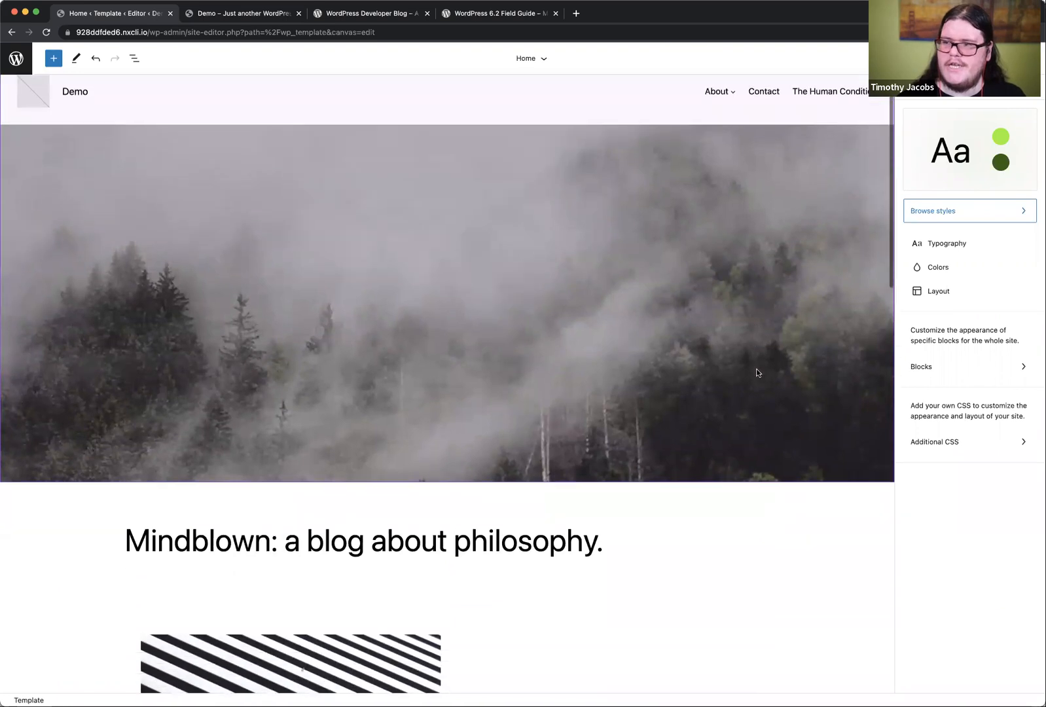
{"action": "left_click", "coordinate": [959, 58]}
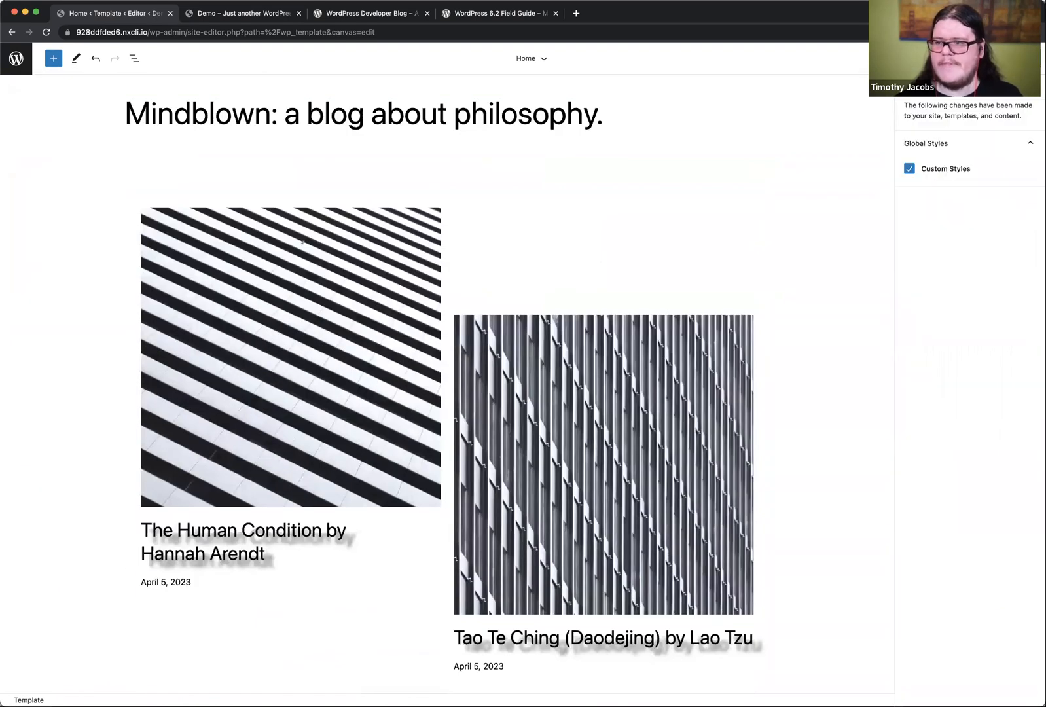
{"action": "left_click", "coordinate": [936, 58]}
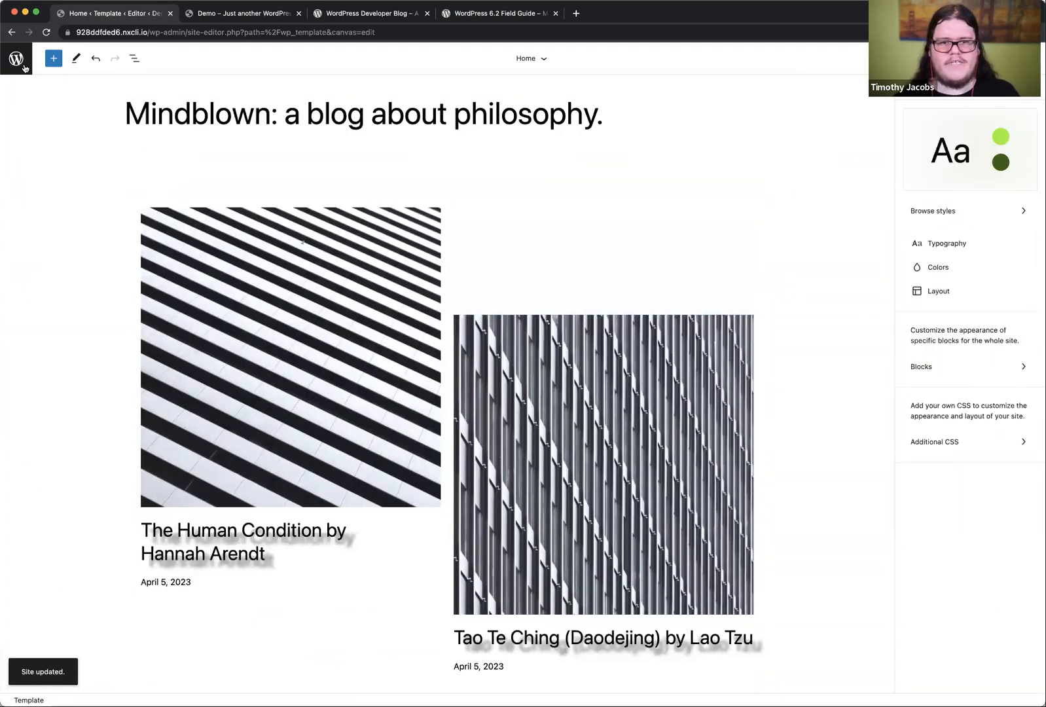
Step: Leave the Site Editor for the dashboard and open the post "The Human Condition by Hannah Arendt" for editing
{"action": "left_click", "coordinate": [24, 66]}
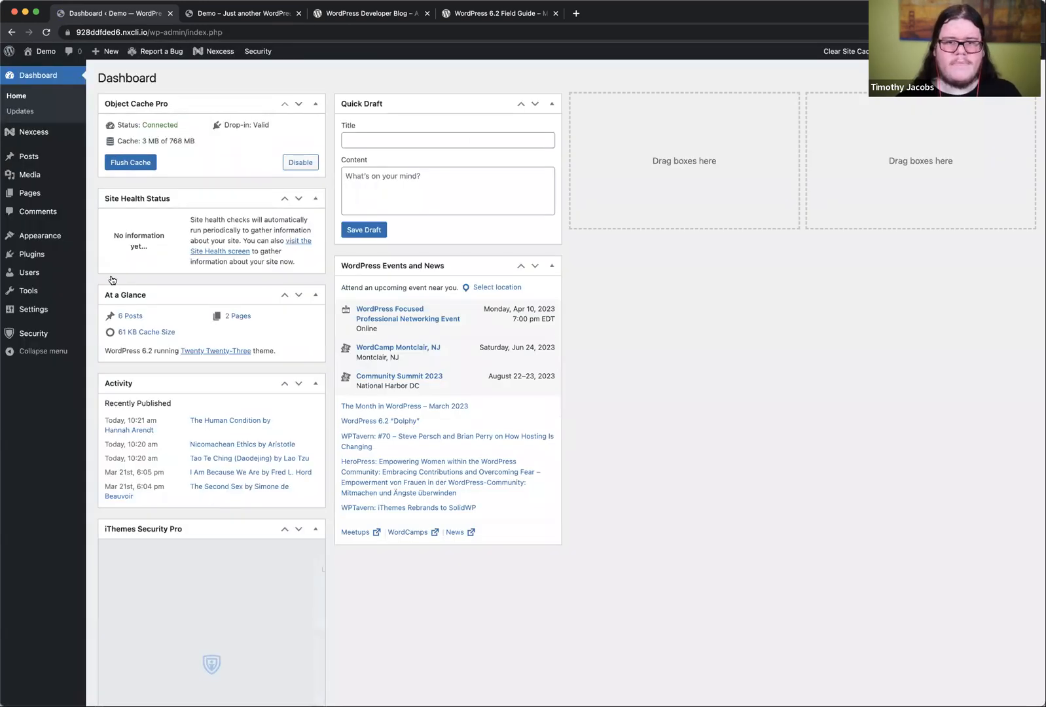
{"action": "left_click", "coordinate": [28, 156]}
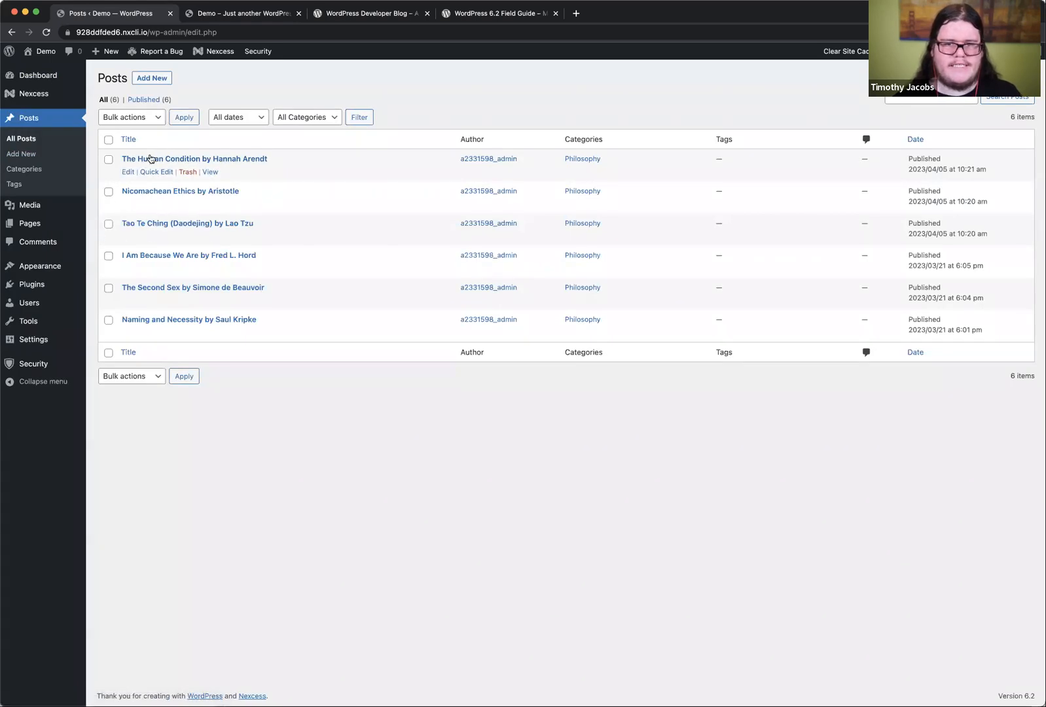
{"action": "left_click", "coordinate": [151, 159]}
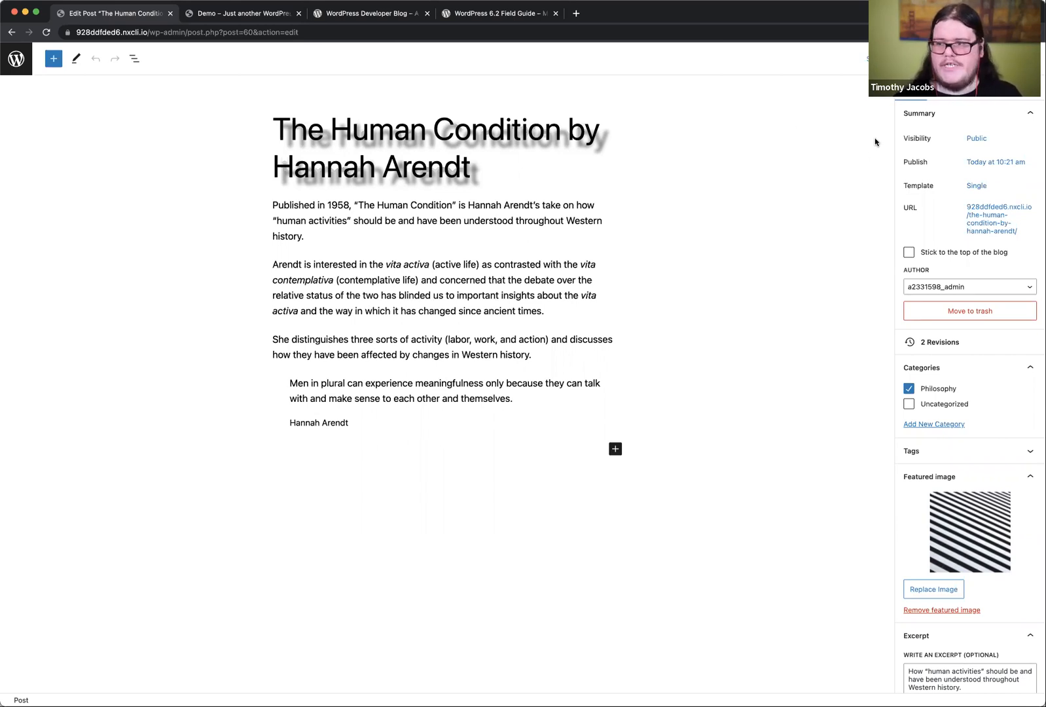
Step: Turn on Distraction free mode for the post and place the cursor in several of its paragraphs
{"action": "left_click", "coordinate": [1030, 59]}
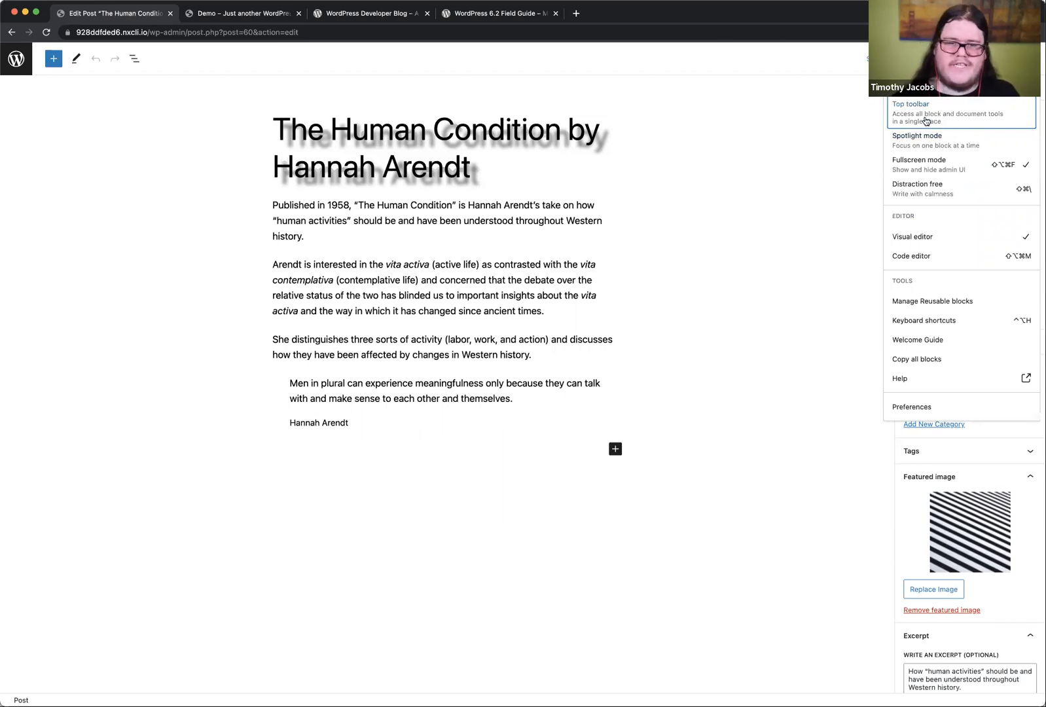
{"action": "left_click", "coordinate": [953, 195]}
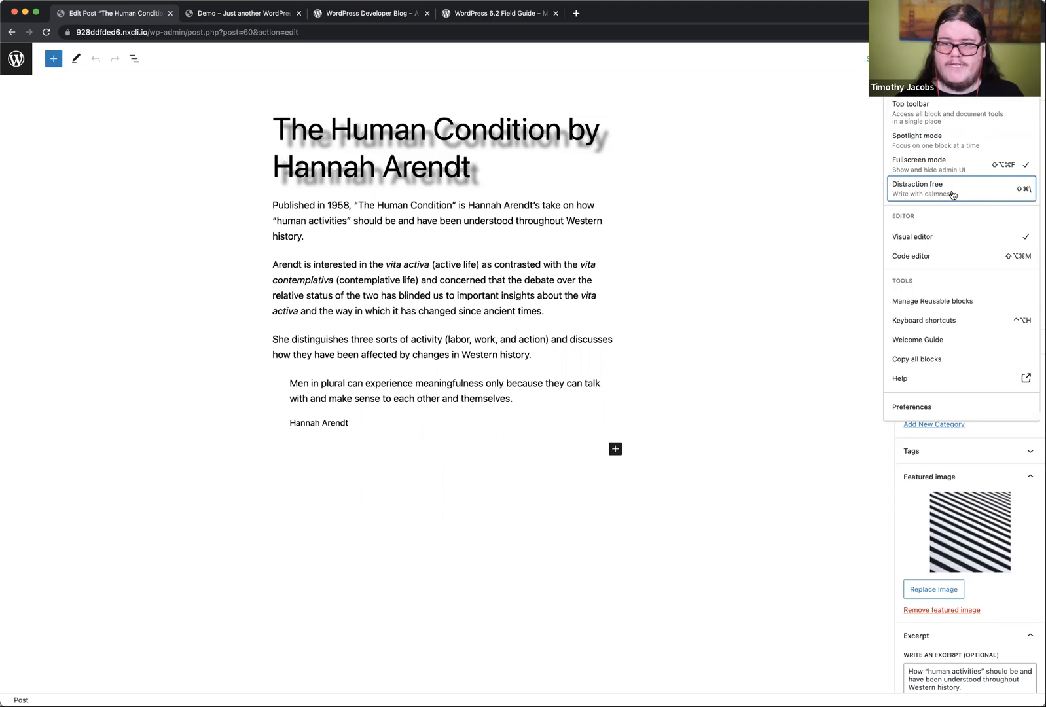
{"action": "left_click", "coordinate": [432, 389]}
{"action": "left_click", "coordinate": [609, 322]}
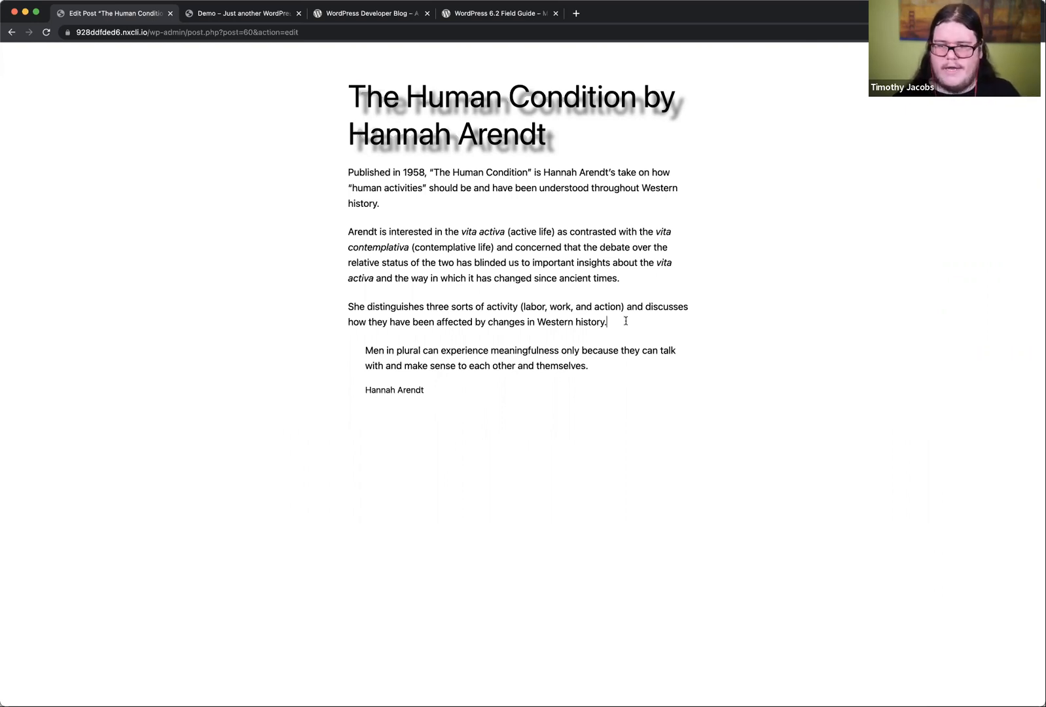
{"action": "left_click", "coordinate": [382, 249]}
{"action": "left_click", "coordinate": [495, 290]}
{"action": "left_click", "coordinate": [495, 253]}
{"action": "left_click", "coordinate": [392, 183]}
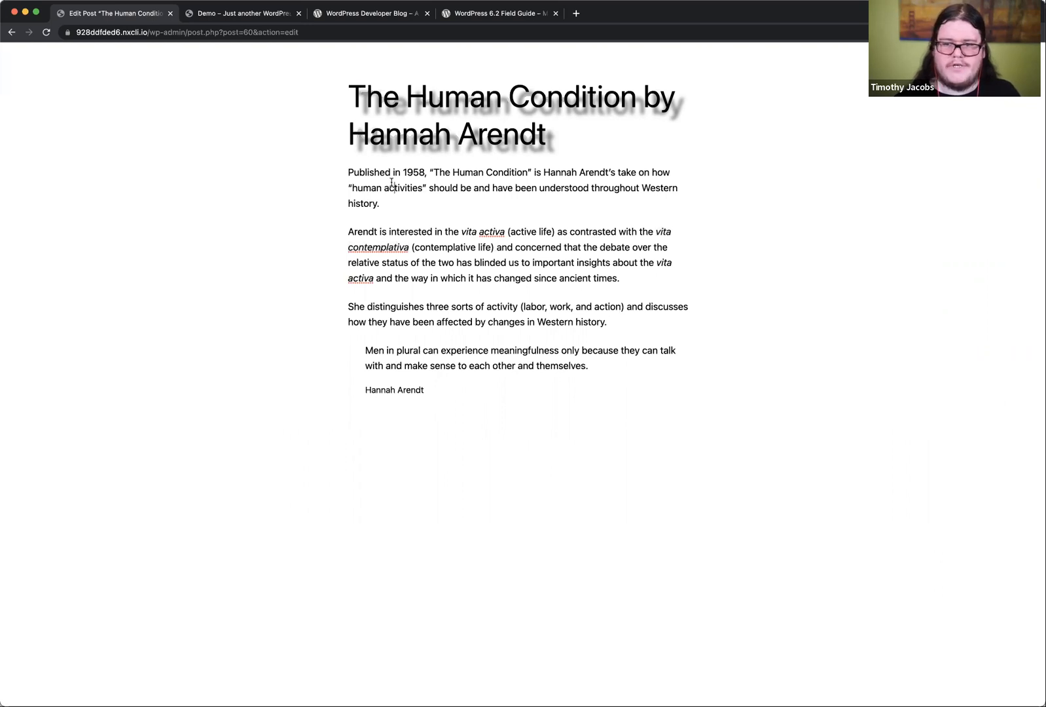
Step: Add a Quote block at the end of the post reading "Hello from 6.2", with the presenter's first name as citation
{"action": "mouse_move", "coordinate": [708, 432]}
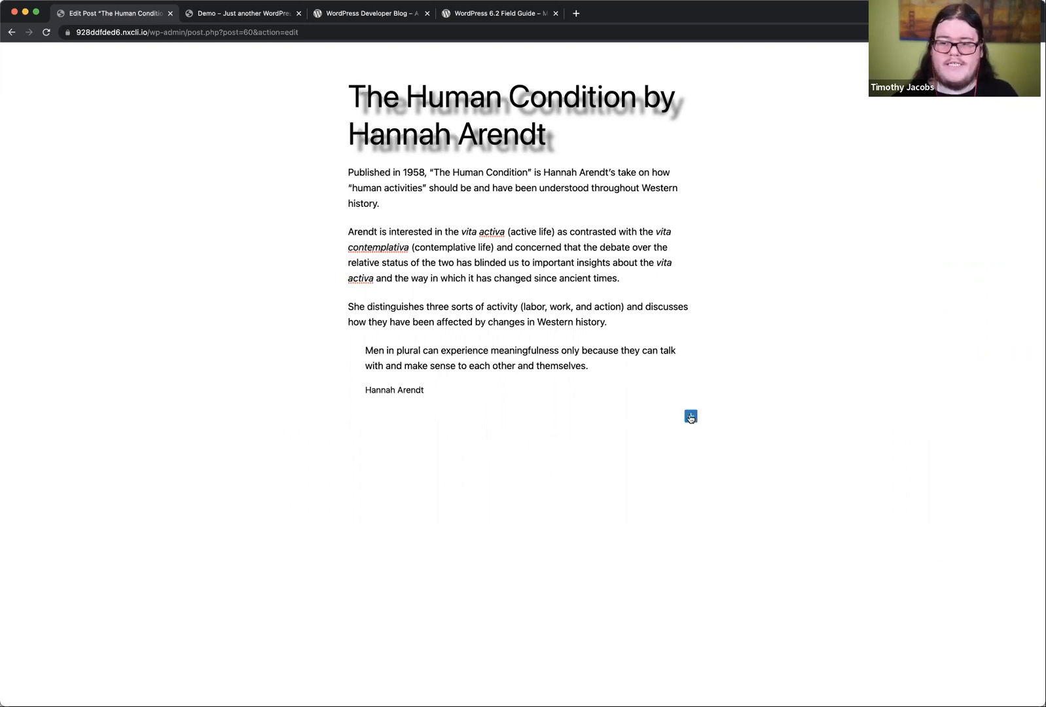
{"action": "left_click", "coordinate": [691, 418]}
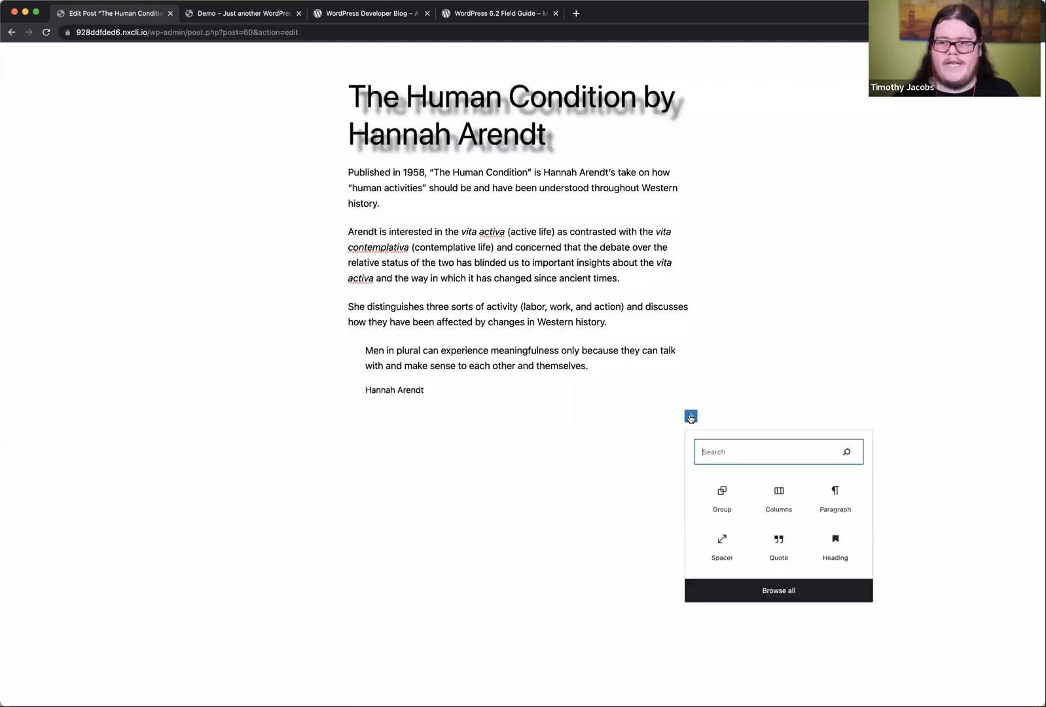
{"action": "left_click", "coordinate": [778, 545]}
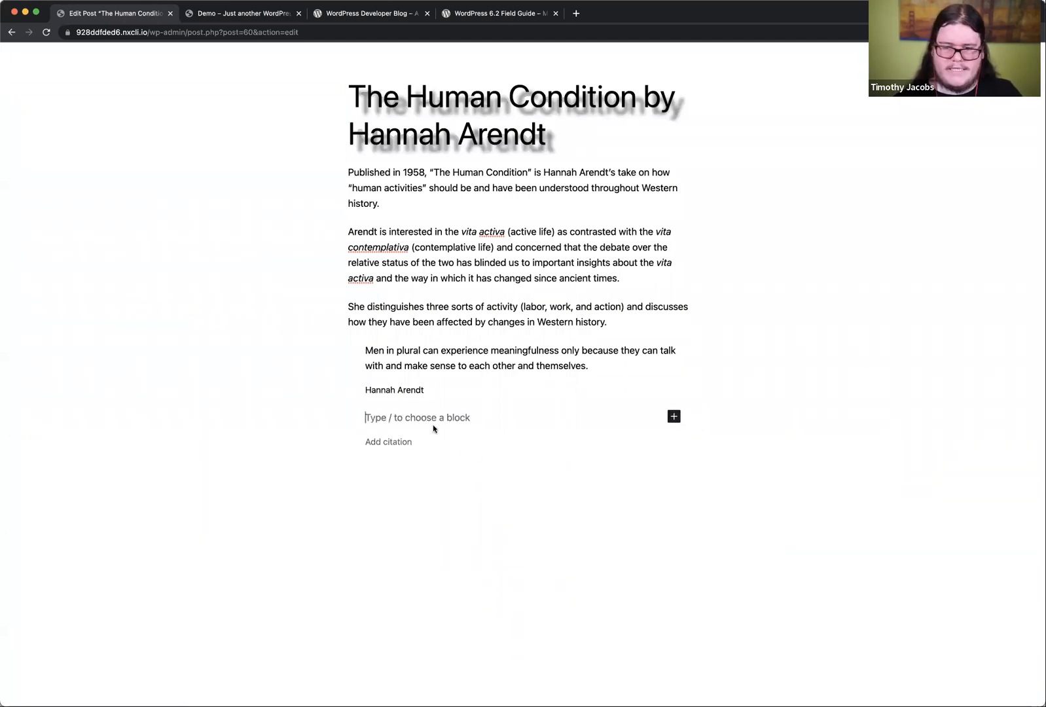
{"action": "type", "text": "Hello from 7"}
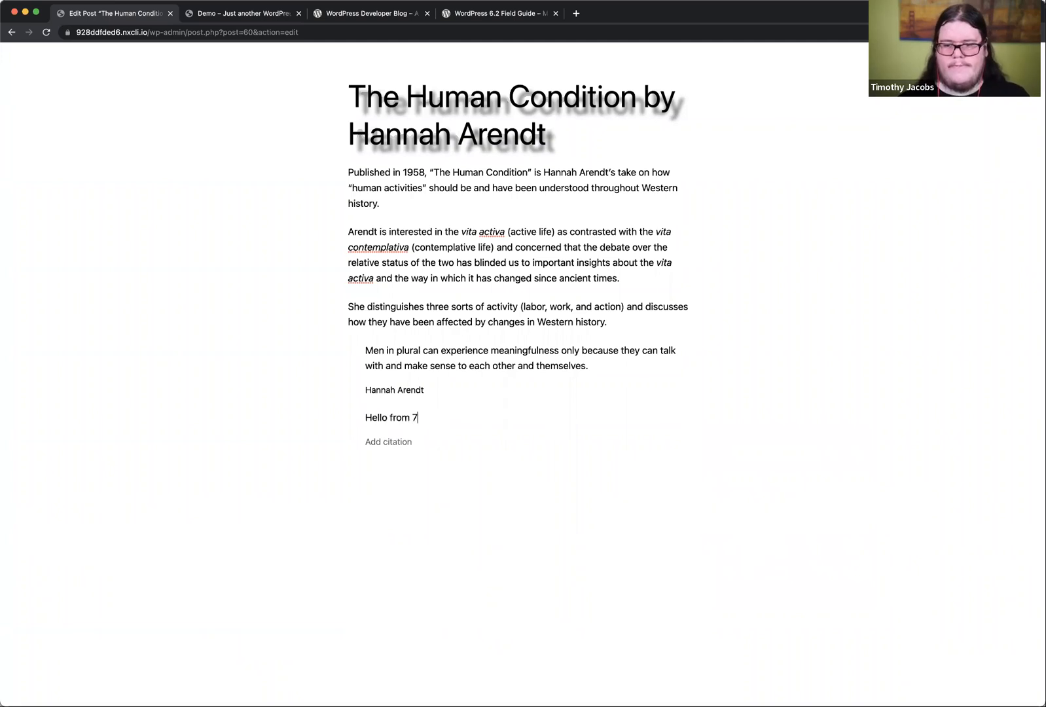
{"action": "key", "text": "BackSpace"}
{"action": "type", "text": "6.2"}
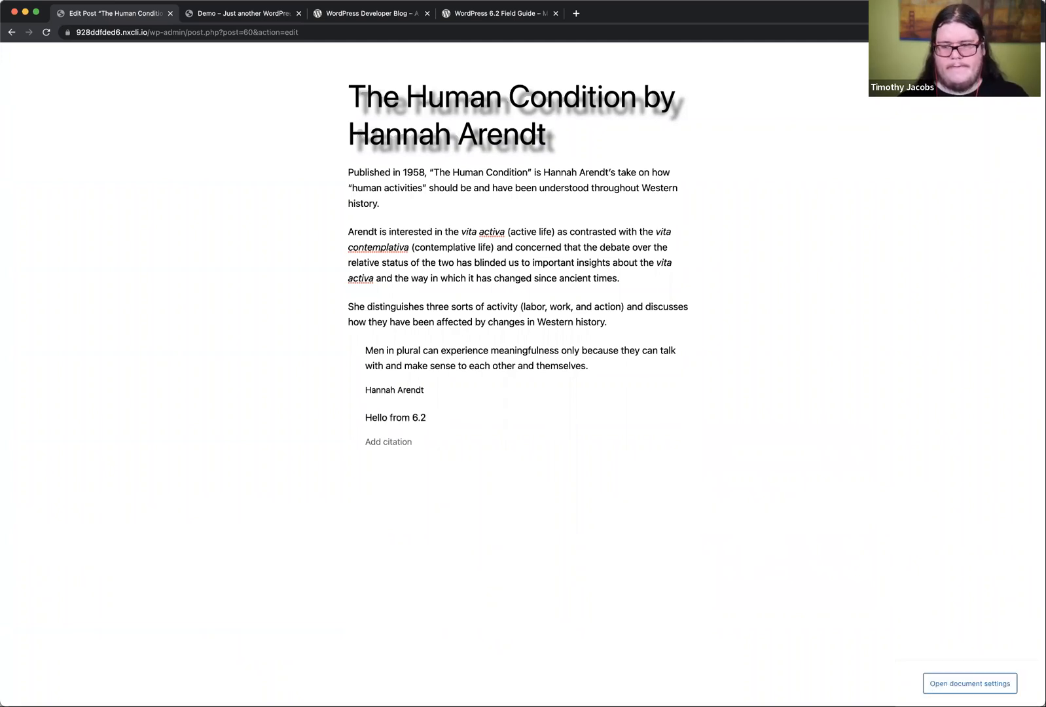
{"action": "left_click", "coordinate": [375, 439]}
{"action": "type", "text": "- Timothy"}
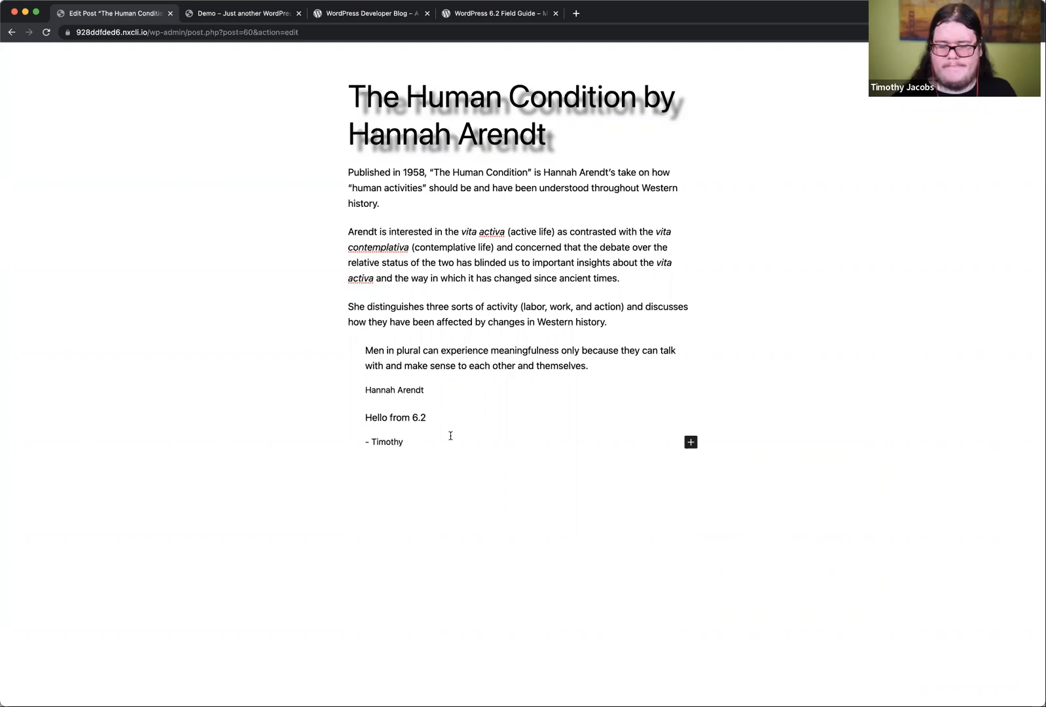
Step: Update the post and turn off Distraction free mode
{"action": "mouse_move", "coordinate": [839, 63]}
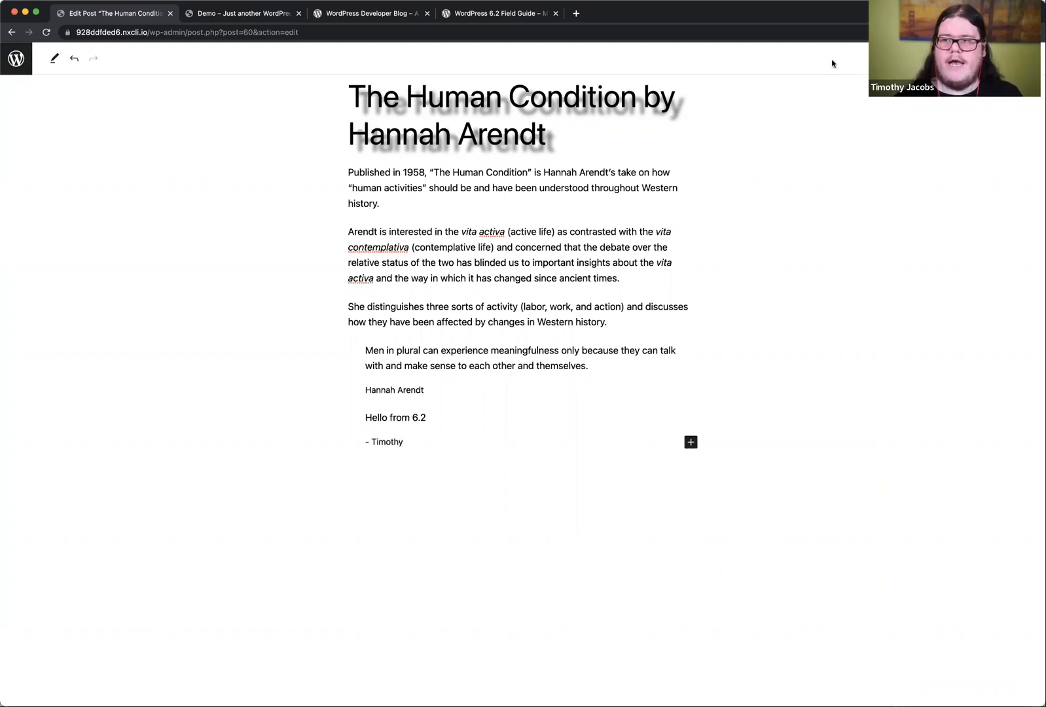
{"action": "left_click", "coordinate": [991, 58]}
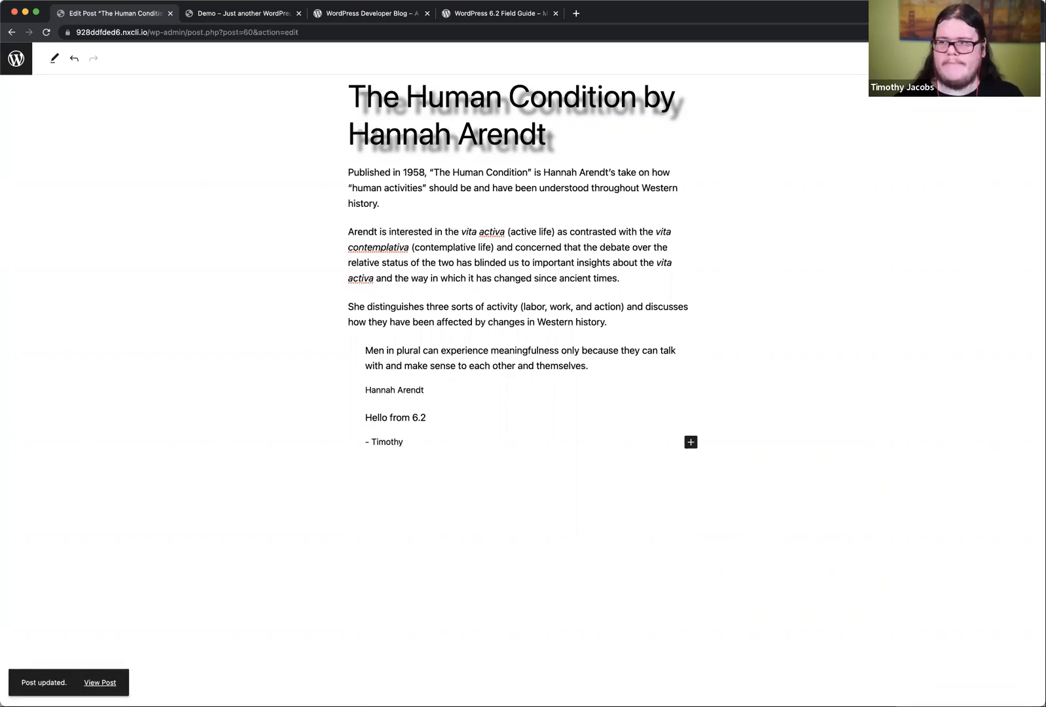
{"action": "left_click", "coordinate": [1029, 58]}
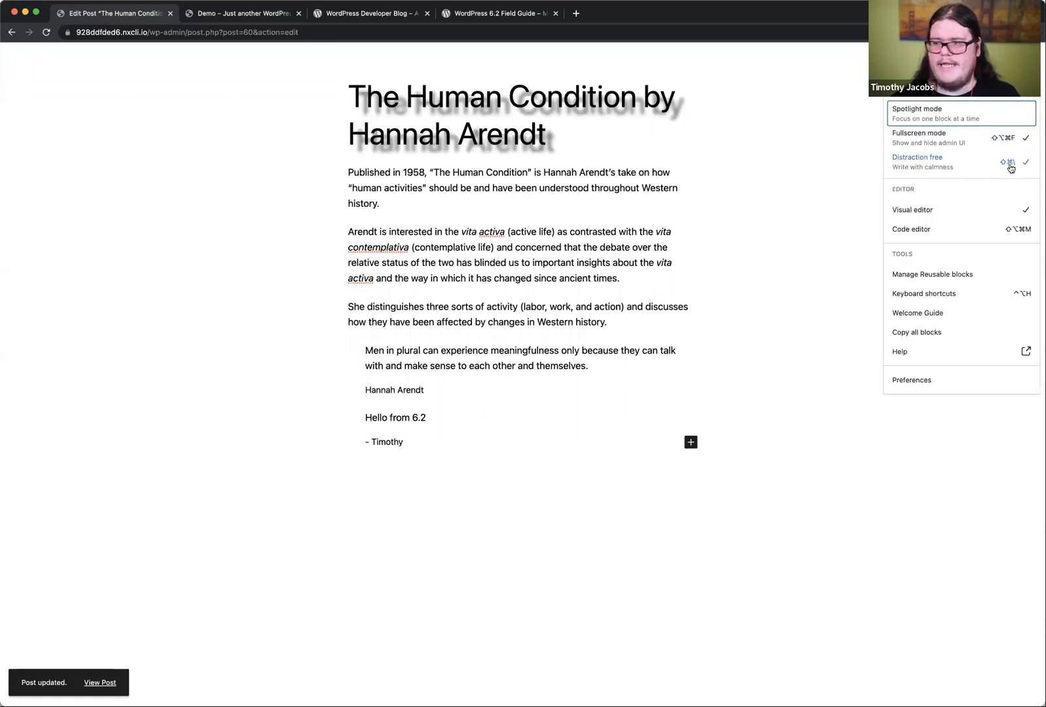
{"action": "left_click", "coordinate": [1011, 169]}
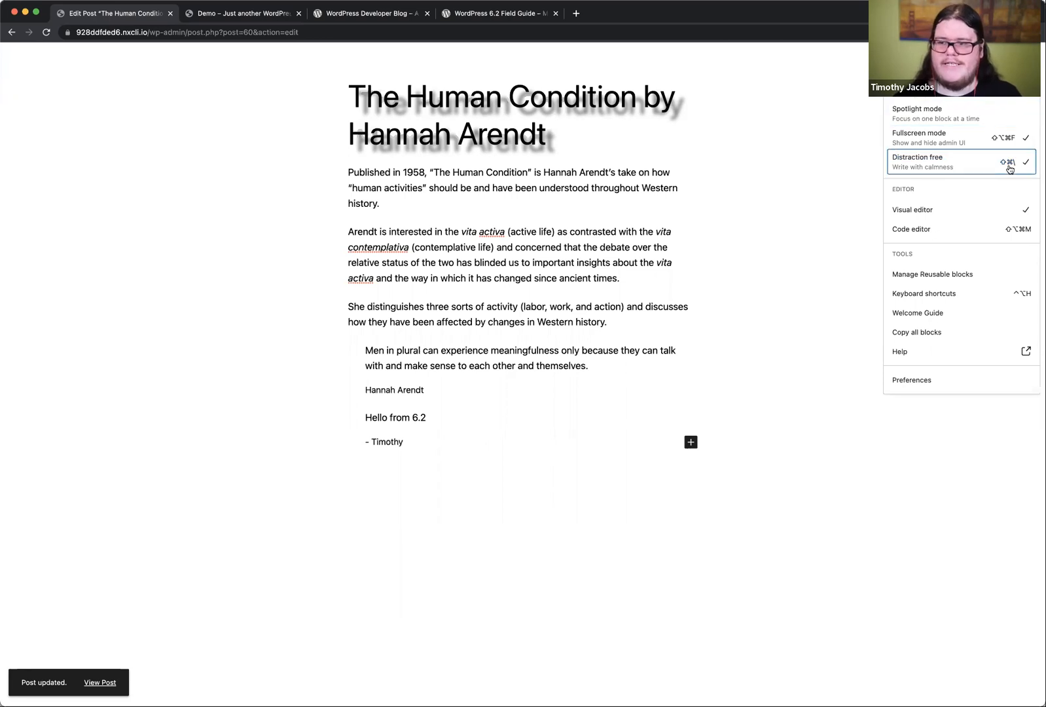
{"action": "scroll", "coordinate": [715, 276], "scroll_direction": "down", "scroll_amount": 1}
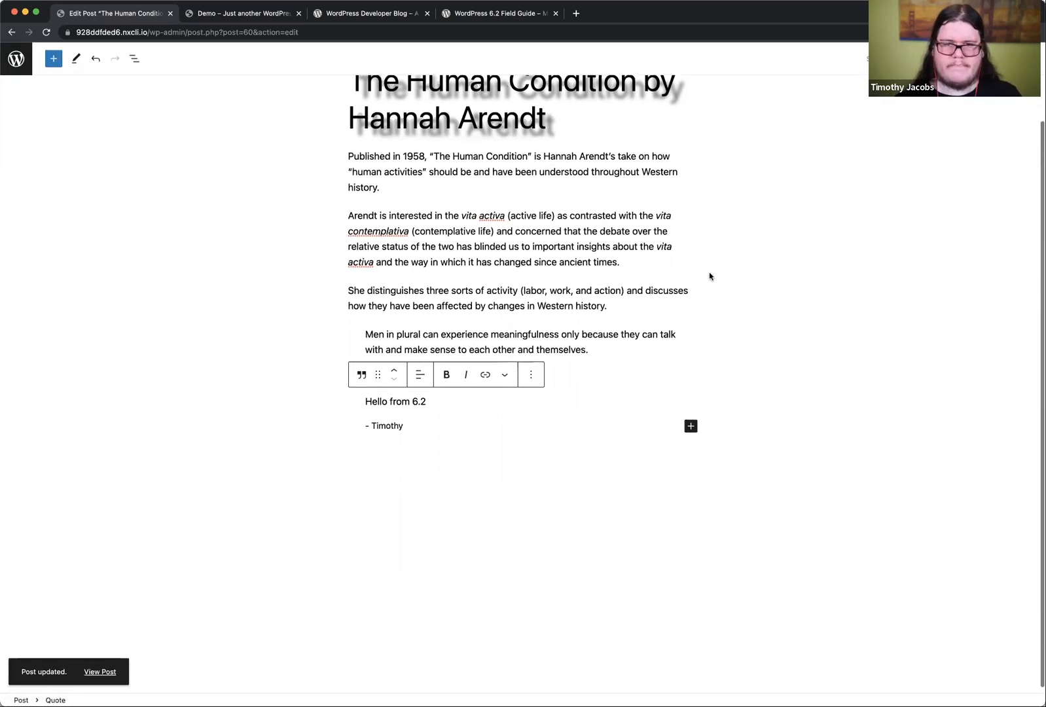
Step: Leave the post editor for the dashboard and open the About page for editing
{"action": "left_click", "coordinate": [16, 59]}
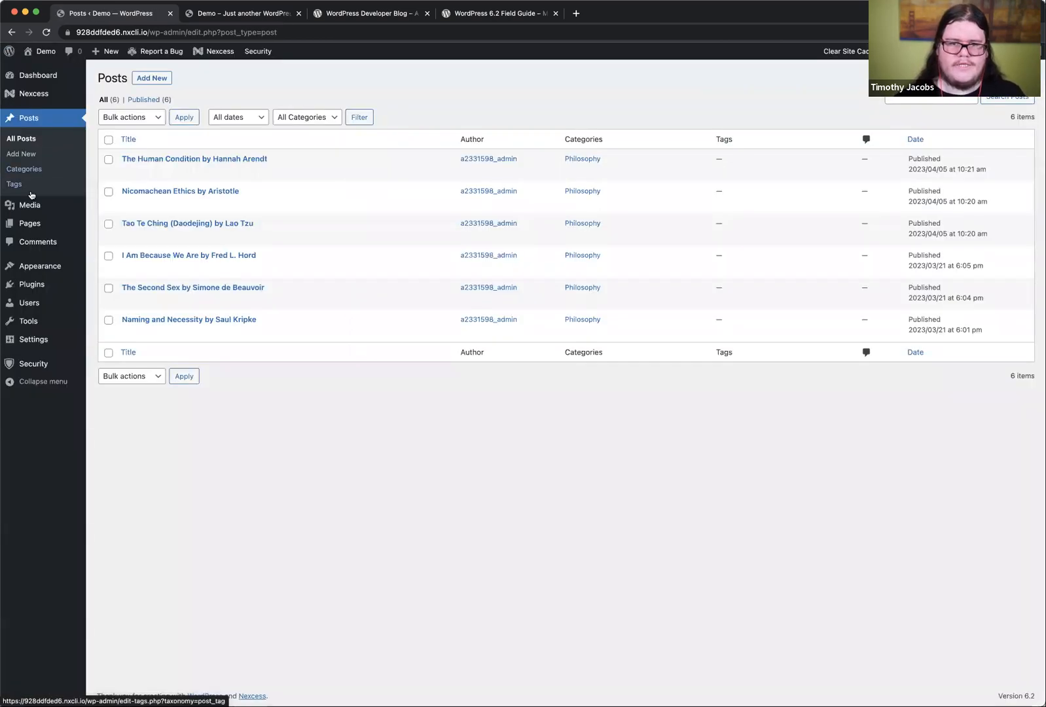
{"action": "left_click", "coordinate": [30, 223]}
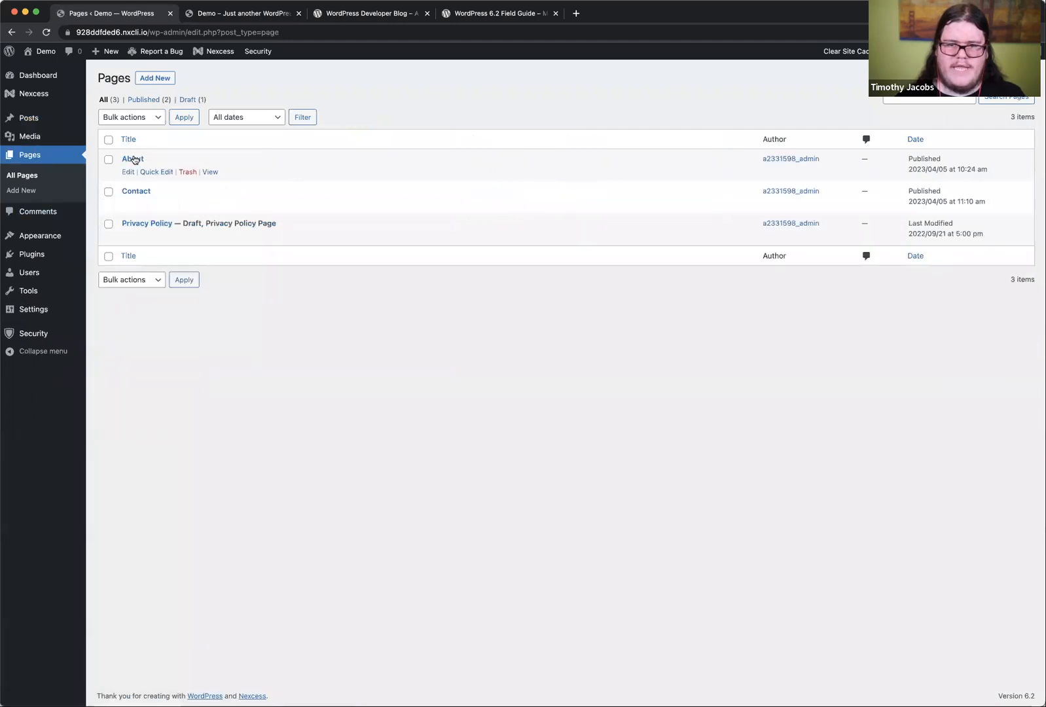
{"action": "left_click", "coordinate": [131, 158]}
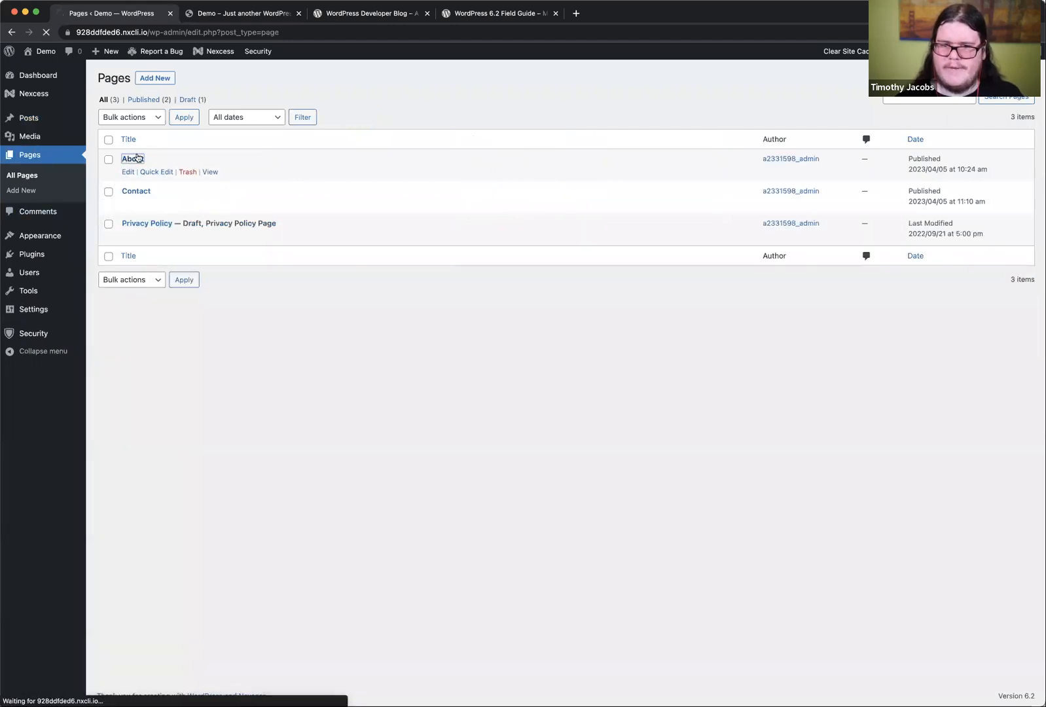
Step: Insert the blue-grey tiled wall photo from the media library below the About page's text and remove it again
{"action": "left_click", "coordinate": [54, 58]}
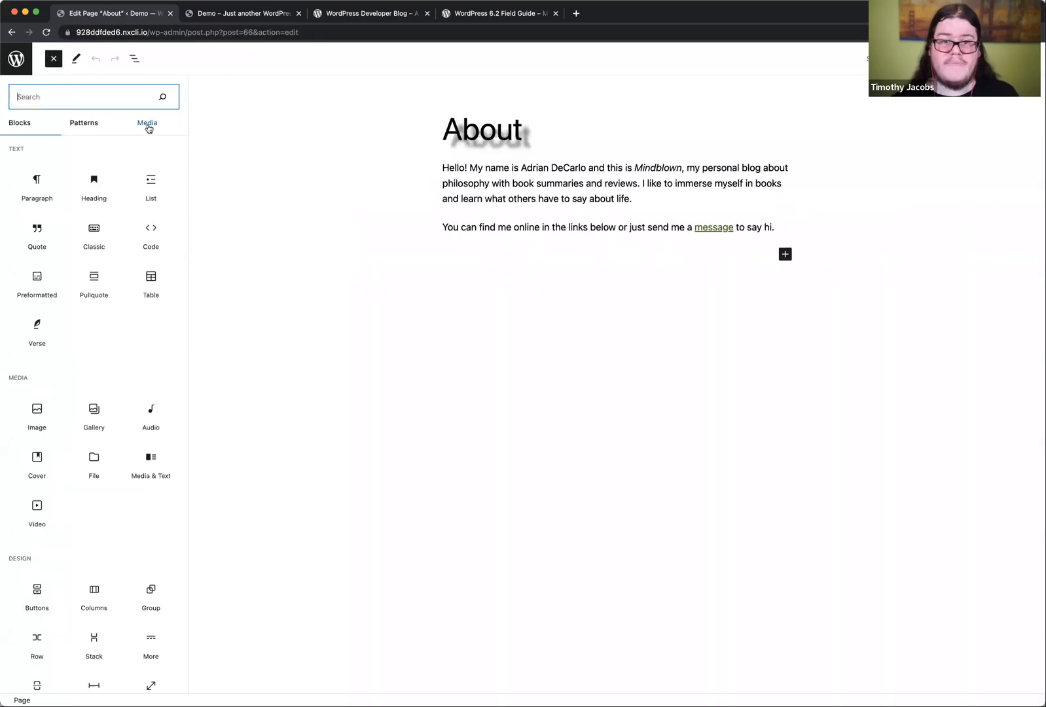
{"action": "left_click", "coordinate": [148, 127]}
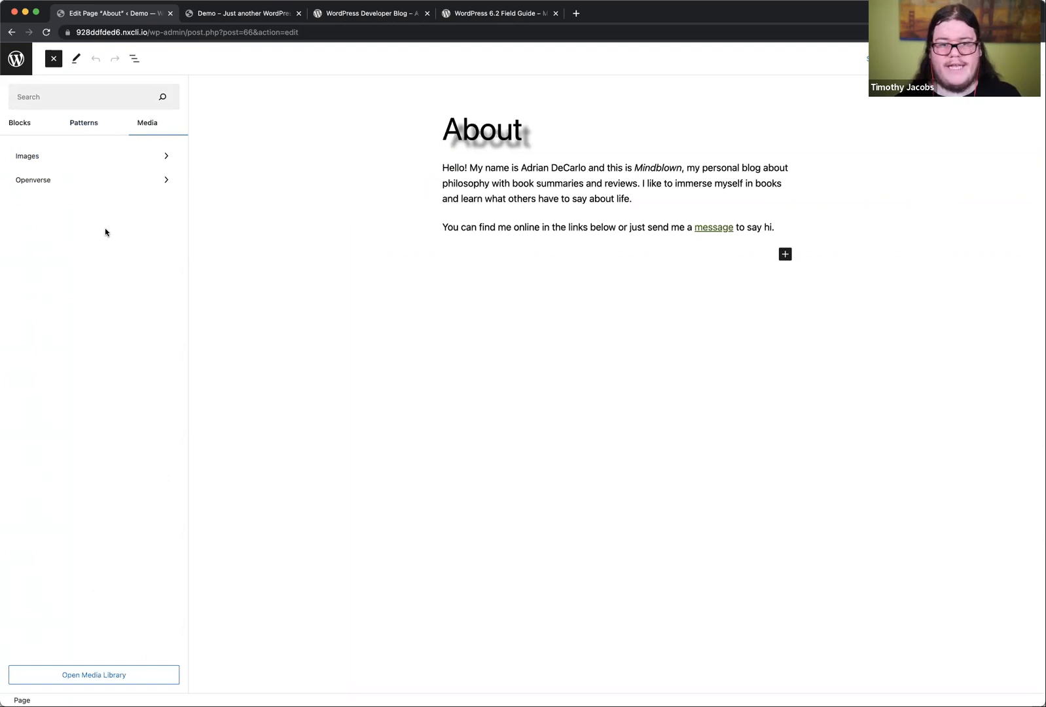
{"action": "left_click", "coordinate": [66, 159]}
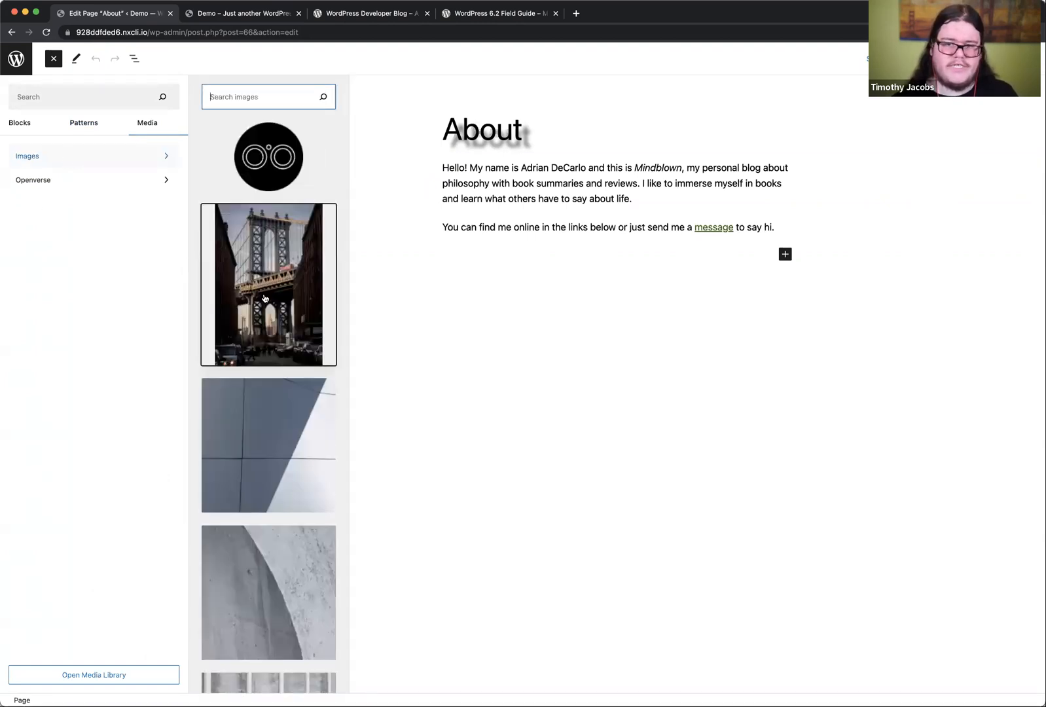
{"action": "scroll", "coordinate": [265, 298], "scroll_direction": "down", "scroll_amount": 2}
{"action": "scroll", "coordinate": [264, 299], "scroll_direction": "down", "scroll_amount": 15}
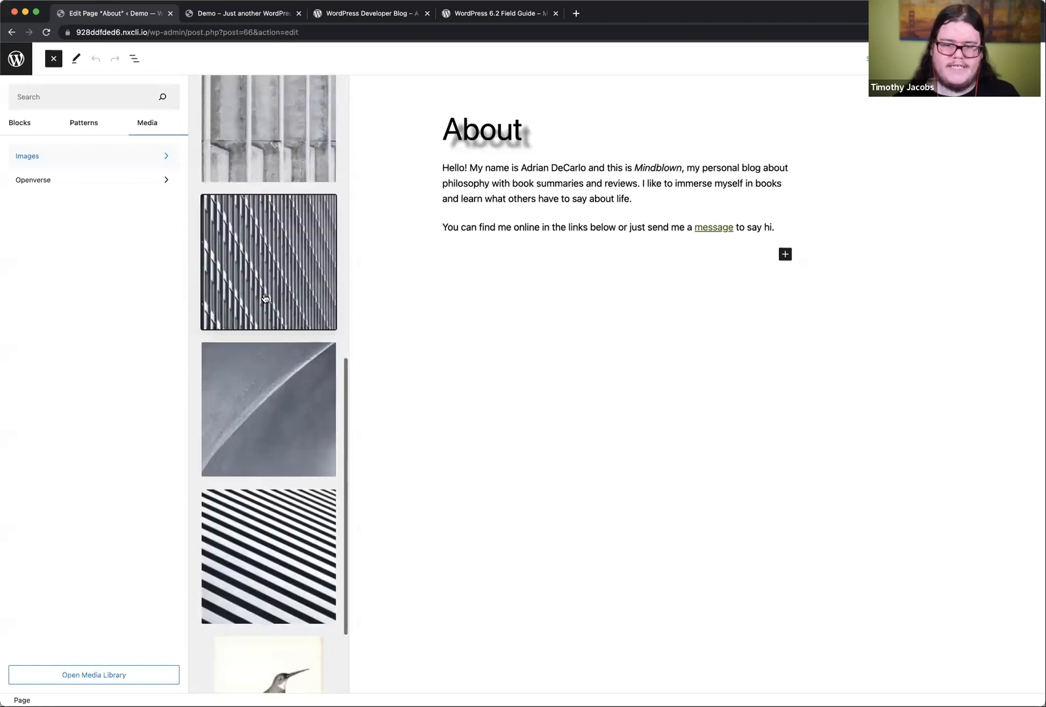
{"action": "scroll", "coordinate": [264, 299], "scroll_direction": "up", "scroll_amount": 15}
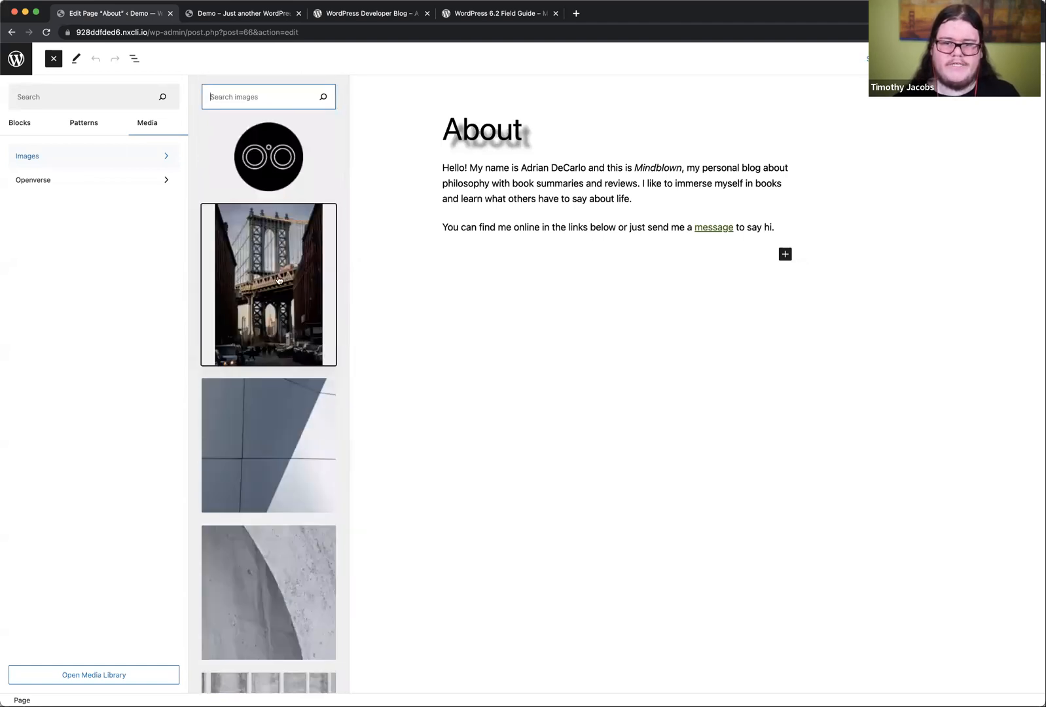
{"action": "left_click", "coordinate": [272, 460]}
{"action": "left_click", "coordinate": [680, 231]}
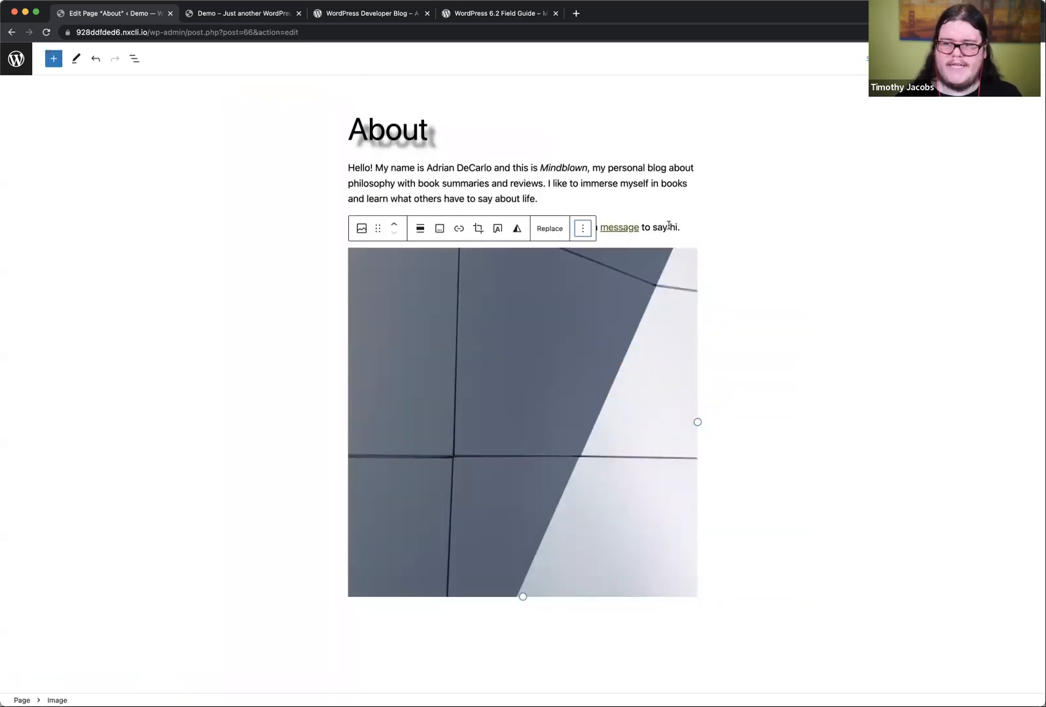
{"action": "left_click", "coordinate": [621, 504]}
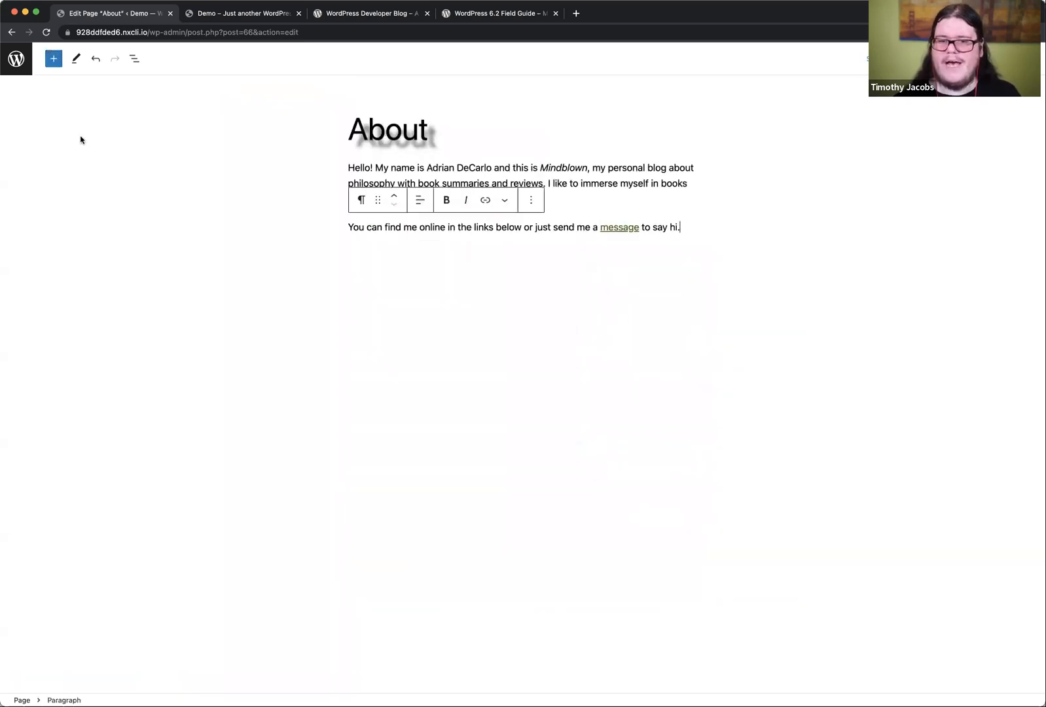
Step: Browse the Openverse media source in the block inserter and search it for "WordPress"
{"action": "left_click", "coordinate": [59, 63]}
{"action": "left_click", "coordinate": [148, 125]}
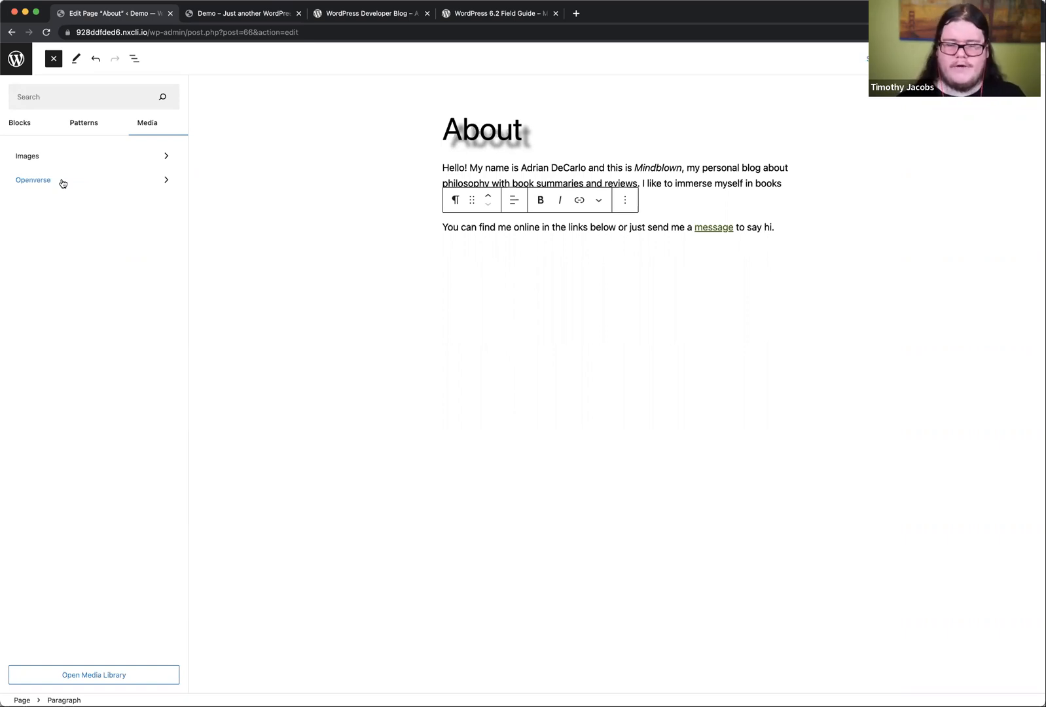
{"action": "left_click", "coordinate": [46, 181]}
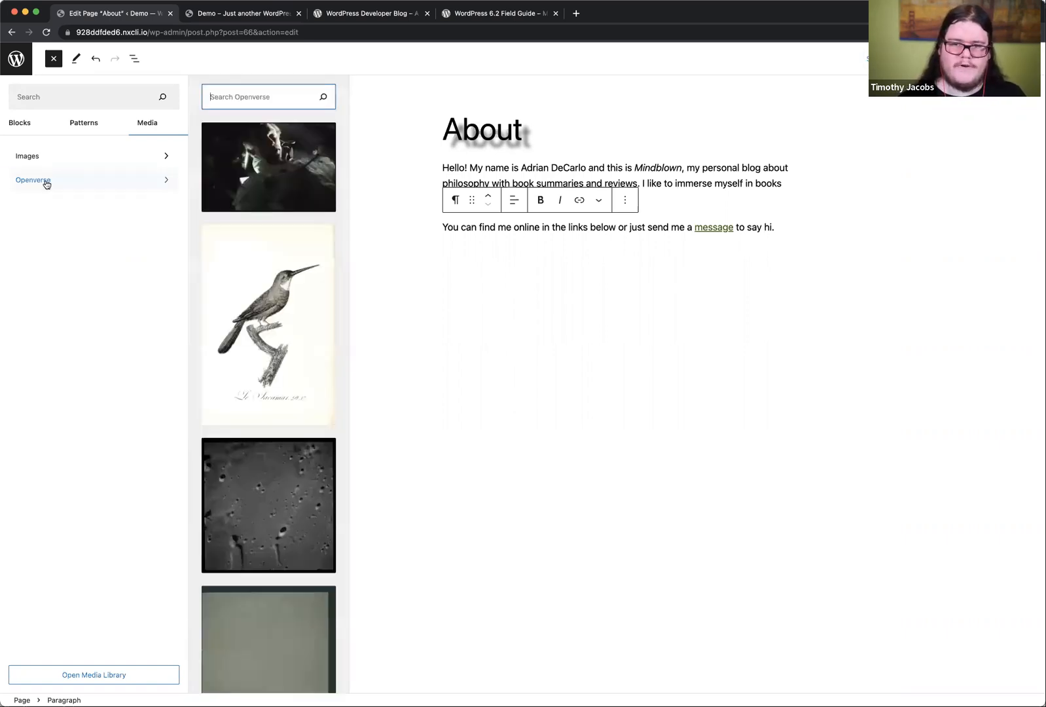
{"action": "scroll", "coordinate": [259, 411], "scroll_direction": "down", "scroll_amount": 1}
{"action": "scroll", "coordinate": [259, 410], "scroll_direction": "down", "scroll_amount": 15}
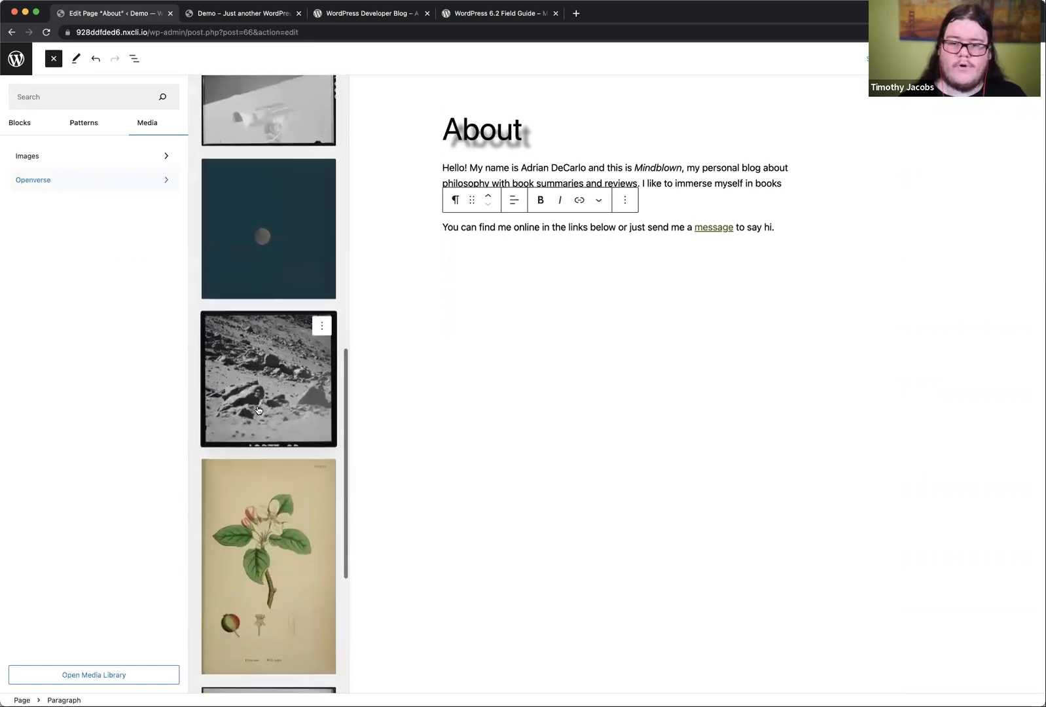
{"action": "scroll", "coordinate": [258, 411], "scroll_direction": "up", "scroll_amount": 15}
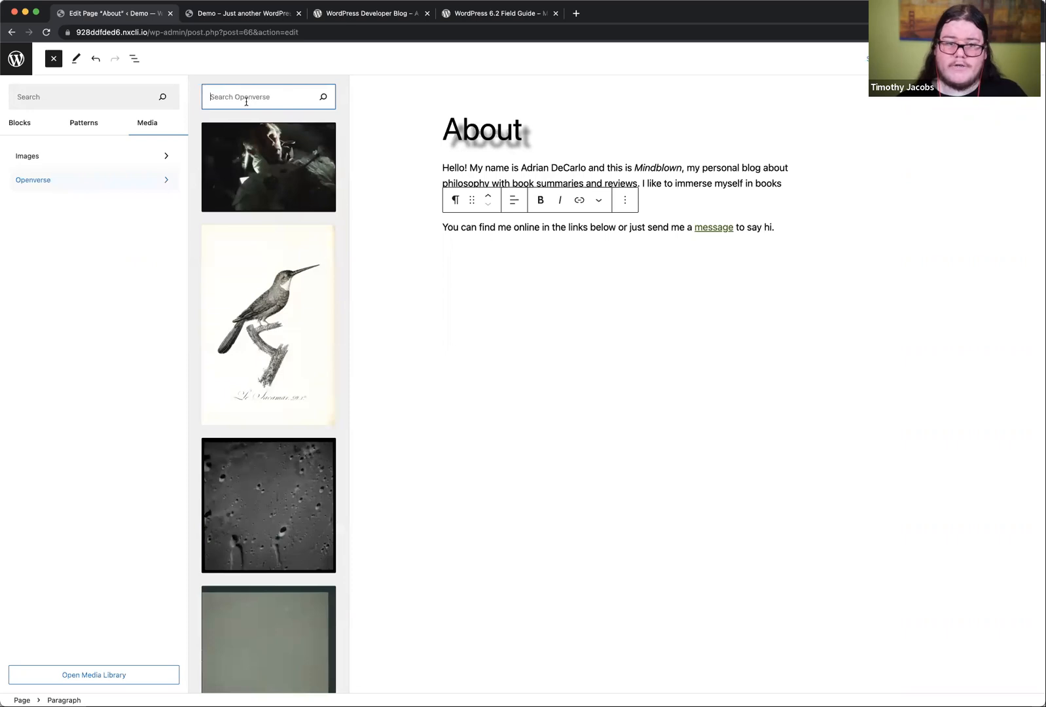
{"action": "type", "text": "WordPress"}
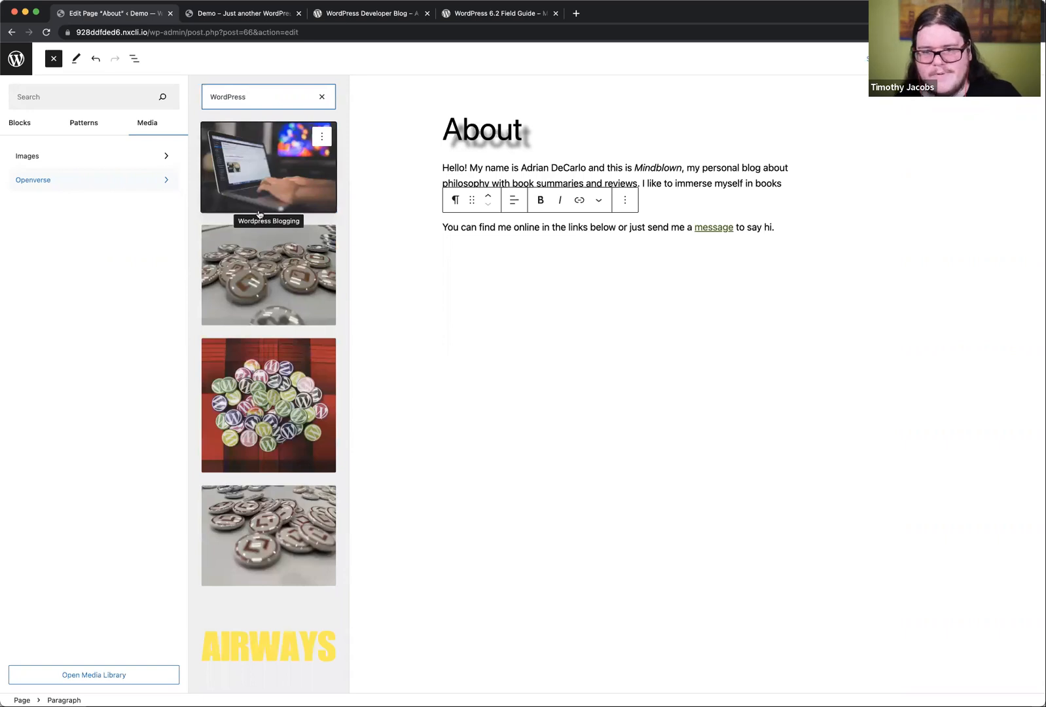
Step: Insert the WordPress 15th Birthday cake photo from Openverse as an external image at the end of the page
{"action": "scroll", "coordinate": [266, 276], "scroll_direction": "down", "scroll_amount": 1}
{"action": "scroll", "coordinate": [255, 356], "scroll_direction": "down", "scroll_amount": 10}
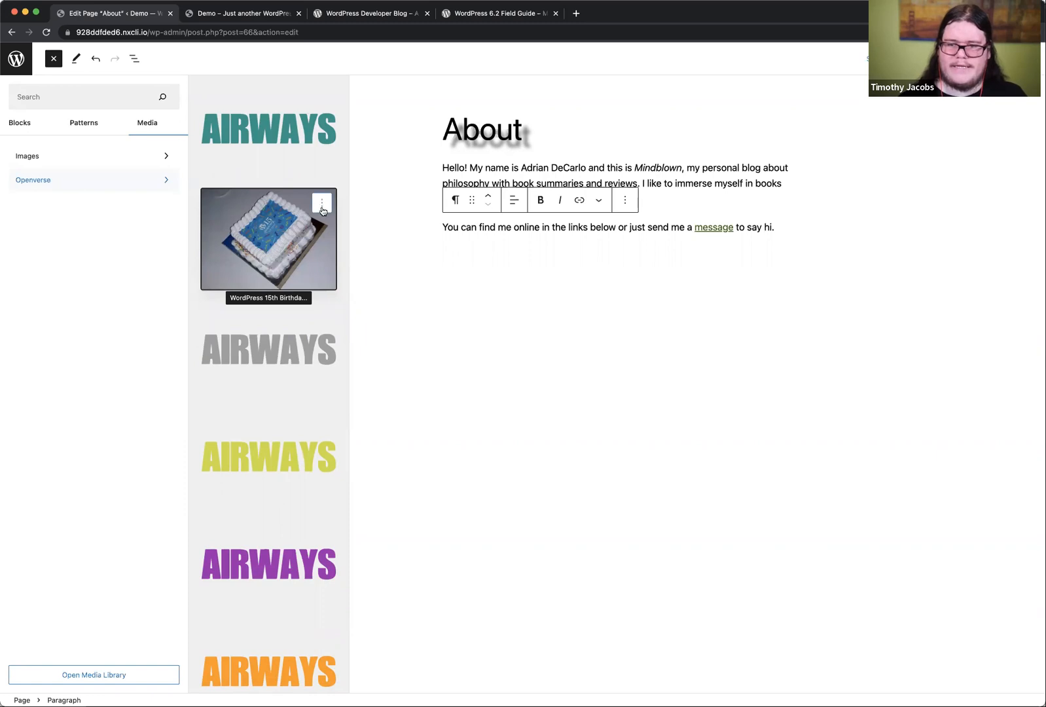
{"action": "left_click", "coordinate": [317, 228]}
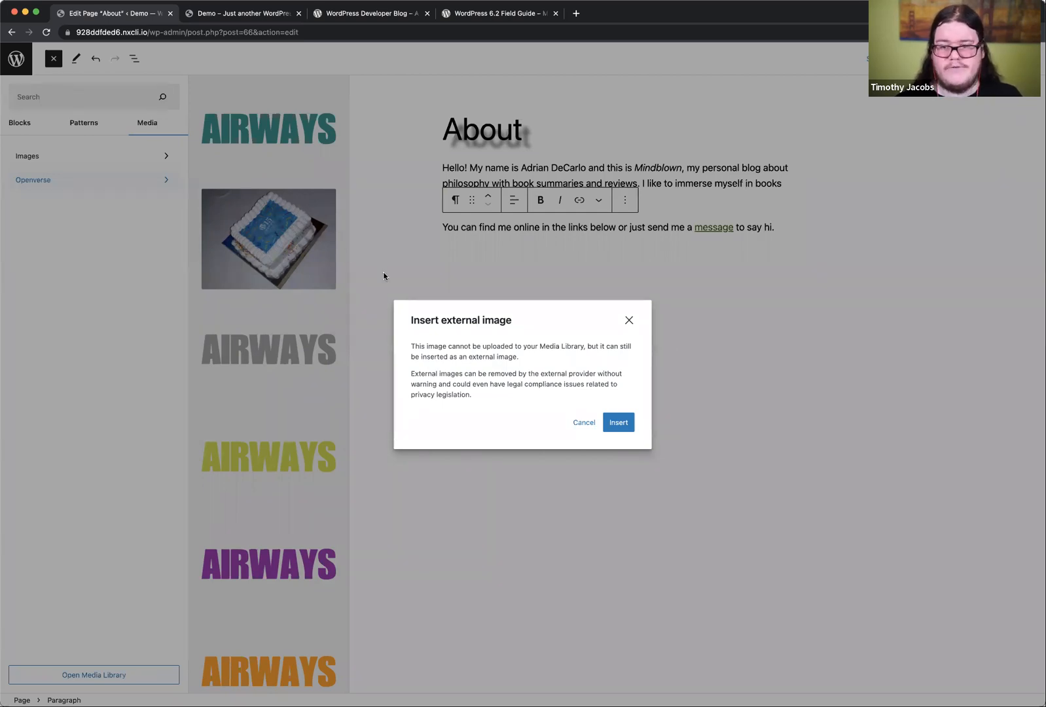
{"action": "left_click_drag", "start_coordinate": [412, 347], "coordinate": [469, 385]}
{"action": "left_click", "coordinate": [472, 388]}
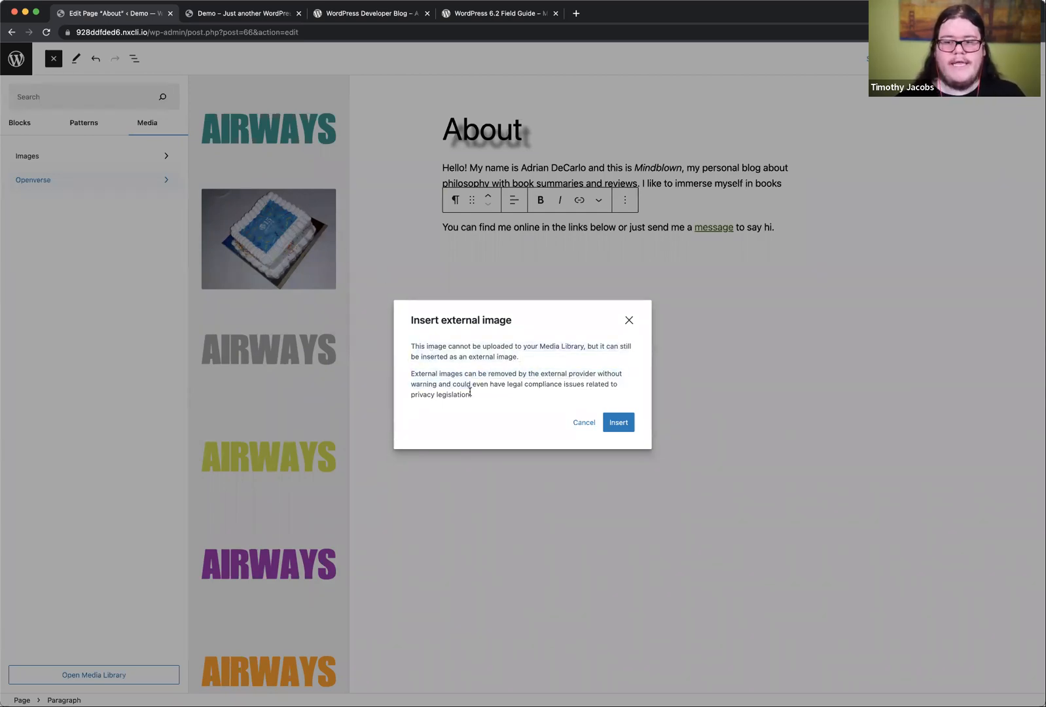
{"action": "left_click", "coordinate": [618, 424]}
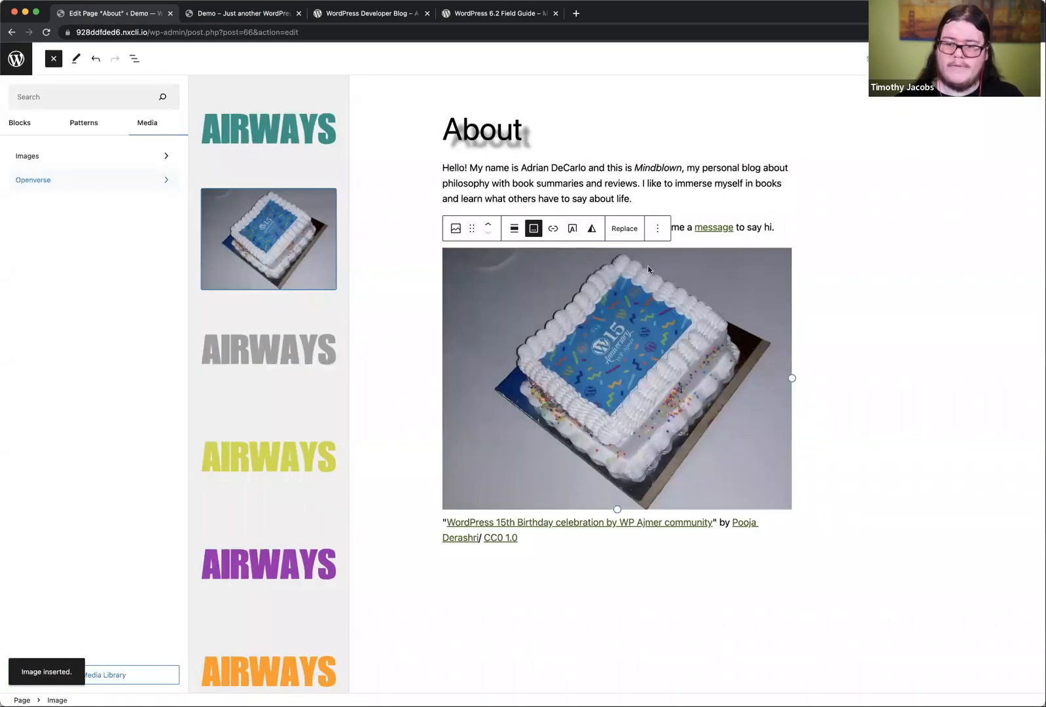
{"action": "left_click", "coordinate": [928, 144]}
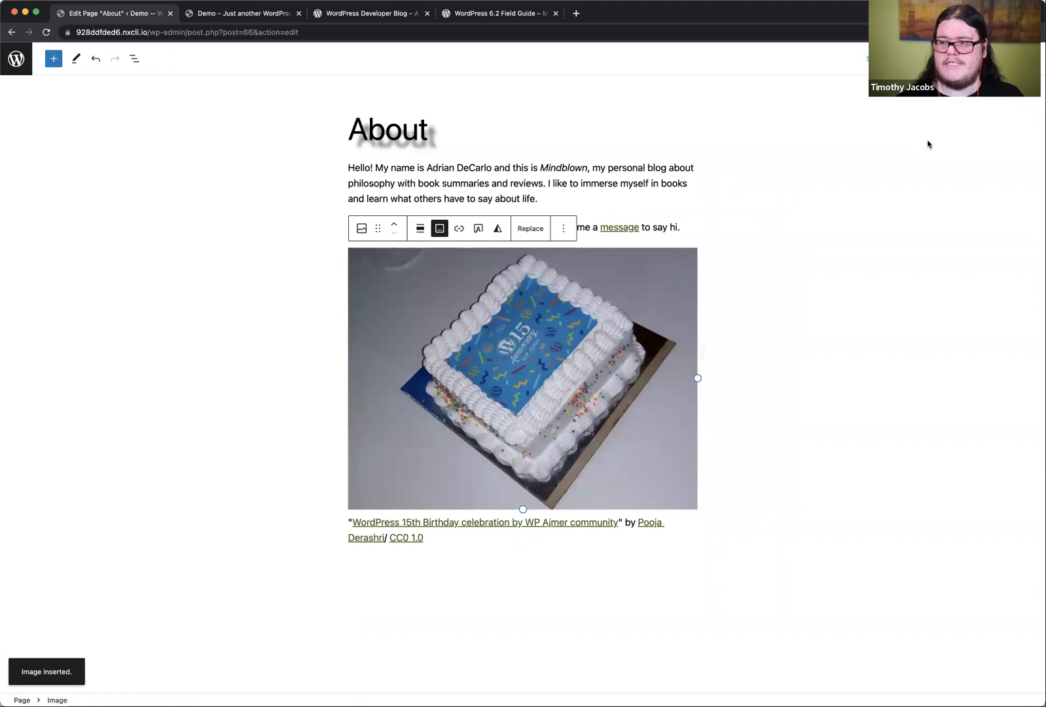
Step: Inspect the cake image block's HTML and return the block to visual editing
{"action": "left_click", "coordinate": [1028, 59]}
{"action": "left_click", "coordinate": [764, 273]}
{"action": "left_click", "coordinate": [608, 271]}
{"action": "left_click", "coordinate": [562, 228]}
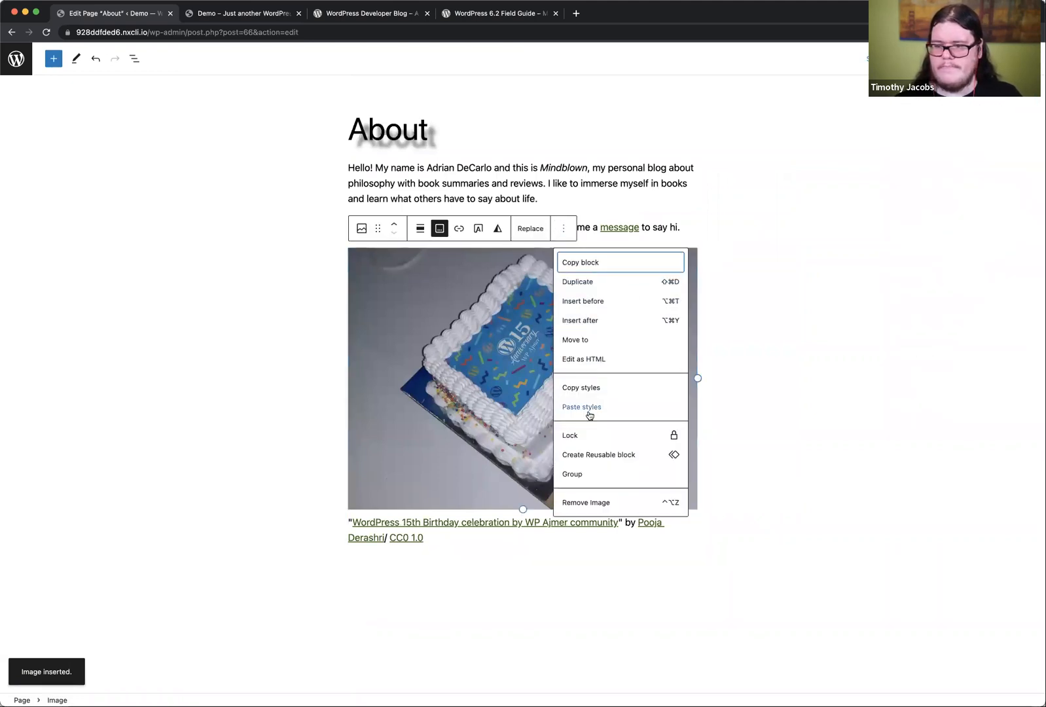
{"action": "left_click", "coordinate": [592, 359]}
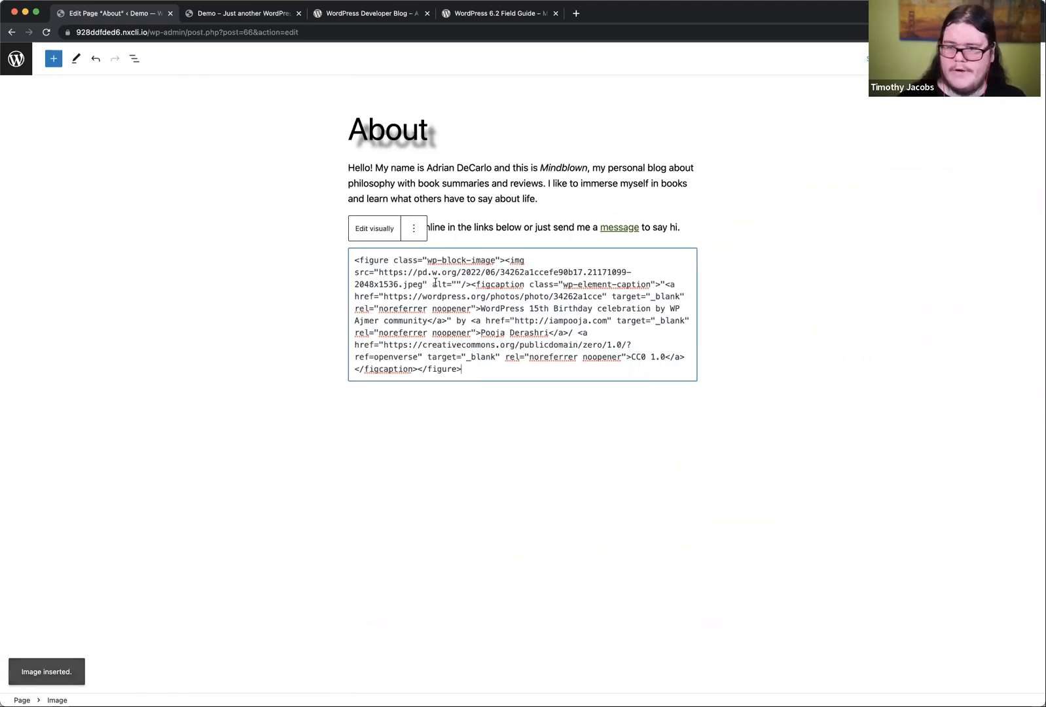
{"action": "left_click", "coordinate": [373, 234]}
Step: Insert the Openverse bird engraving "n319_w1150" below the cake image and close the block inserter
{"action": "left_click", "coordinate": [53, 58]}
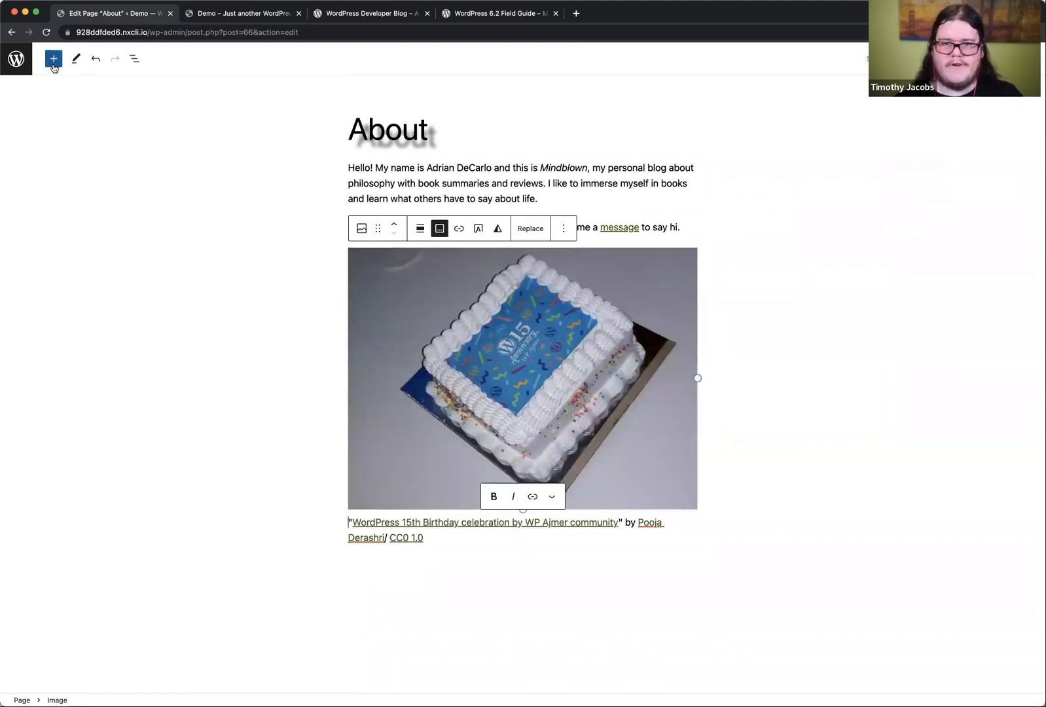
{"action": "left_click", "coordinate": [147, 122]}
{"action": "left_click", "coordinate": [59, 179]}
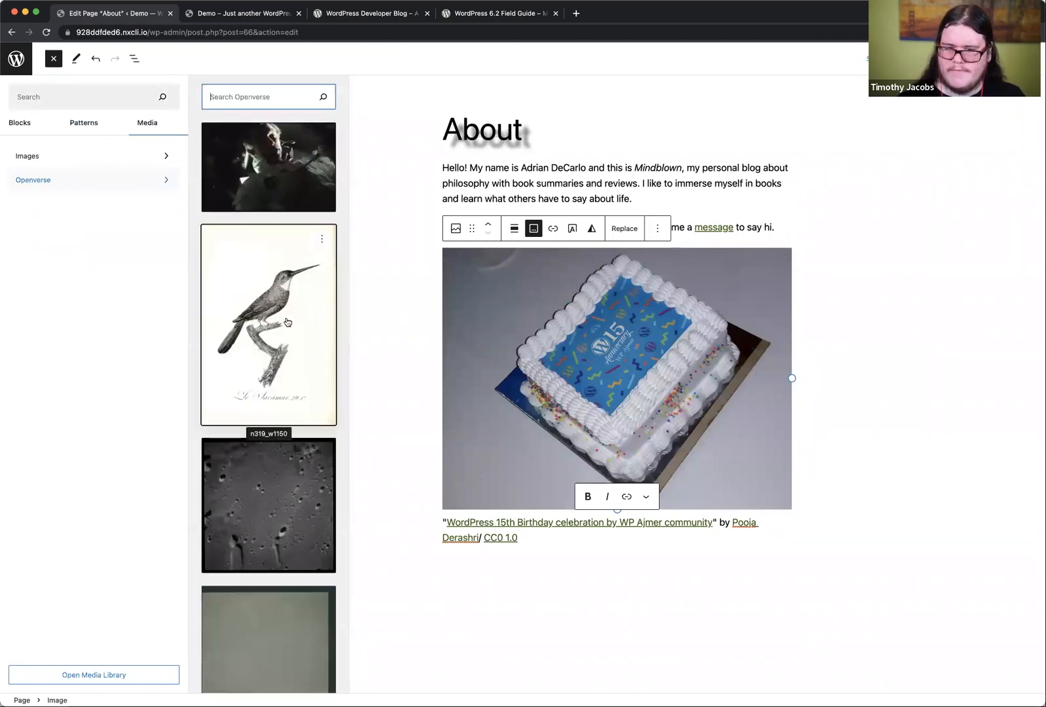
{"action": "left_click", "coordinate": [279, 339]}
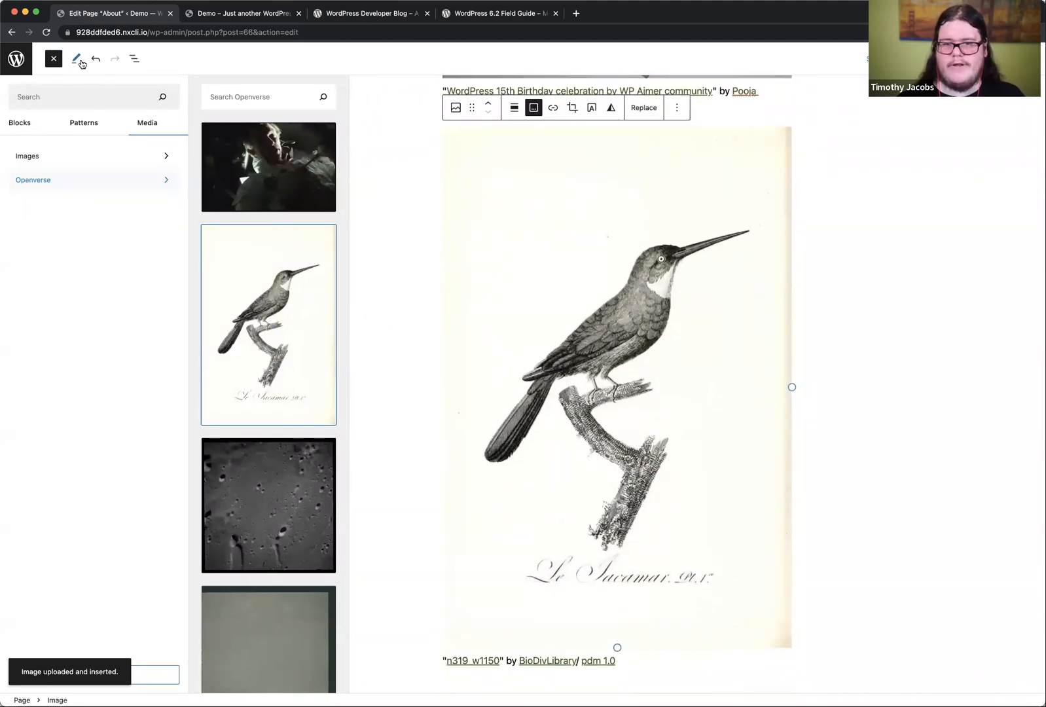
{"action": "left_click", "coordinate": [54, 58]}
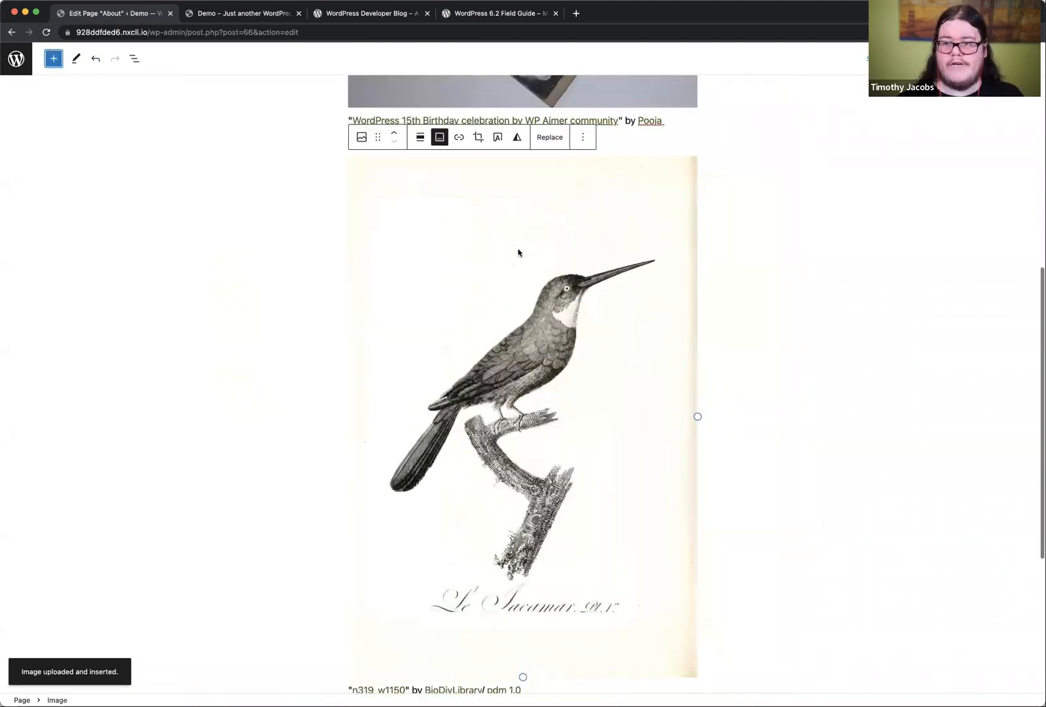
Step: Inspect the image source URL in the bird image block's HTML and return the block to visual editing
{"action": "left_click", "coordinate": [582, 137]}
{"action": "left_click", "coordinate": [630, 276]}
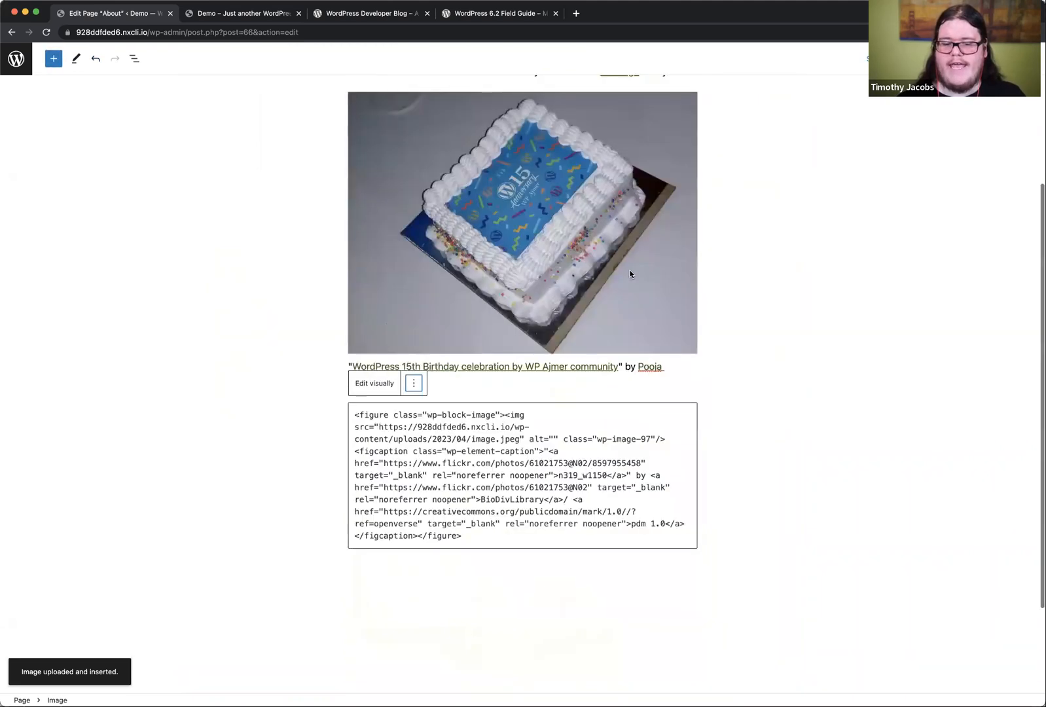
{"action": "left_click", "coordinate": [382, 426]}
{"action": "left_click_drag", "start_coordinate": [382, 427], "coordinate": [524, 439]}
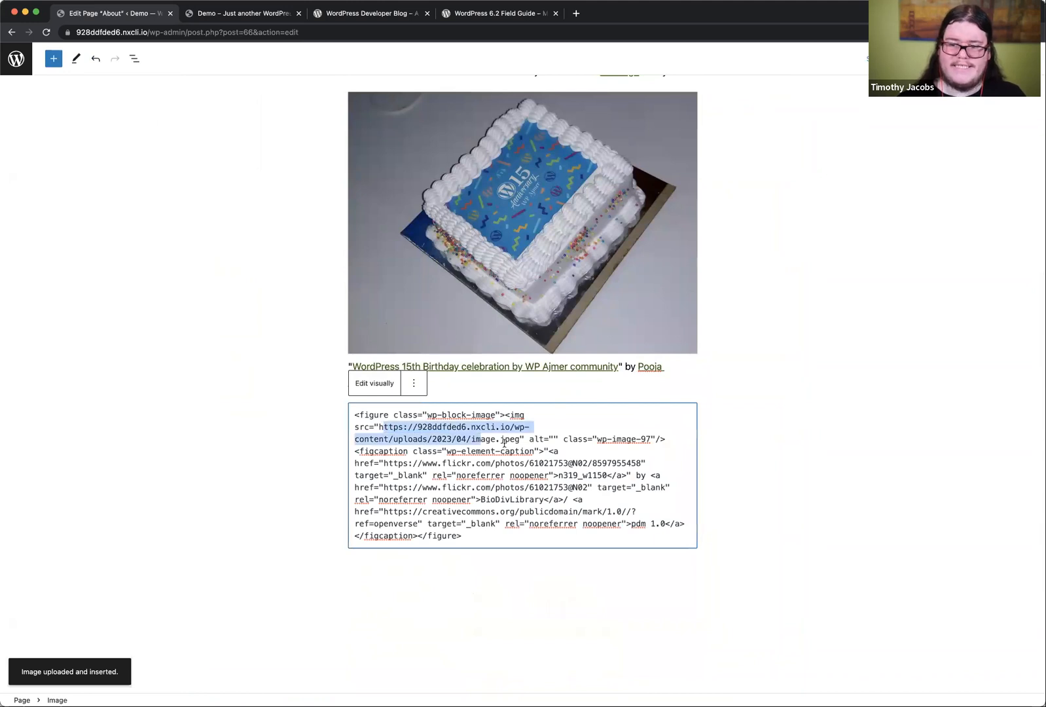
{"action": "left_click", "coordinate": [505, 442]}
{"action": "left_click", "coordinate": [375, 383]}
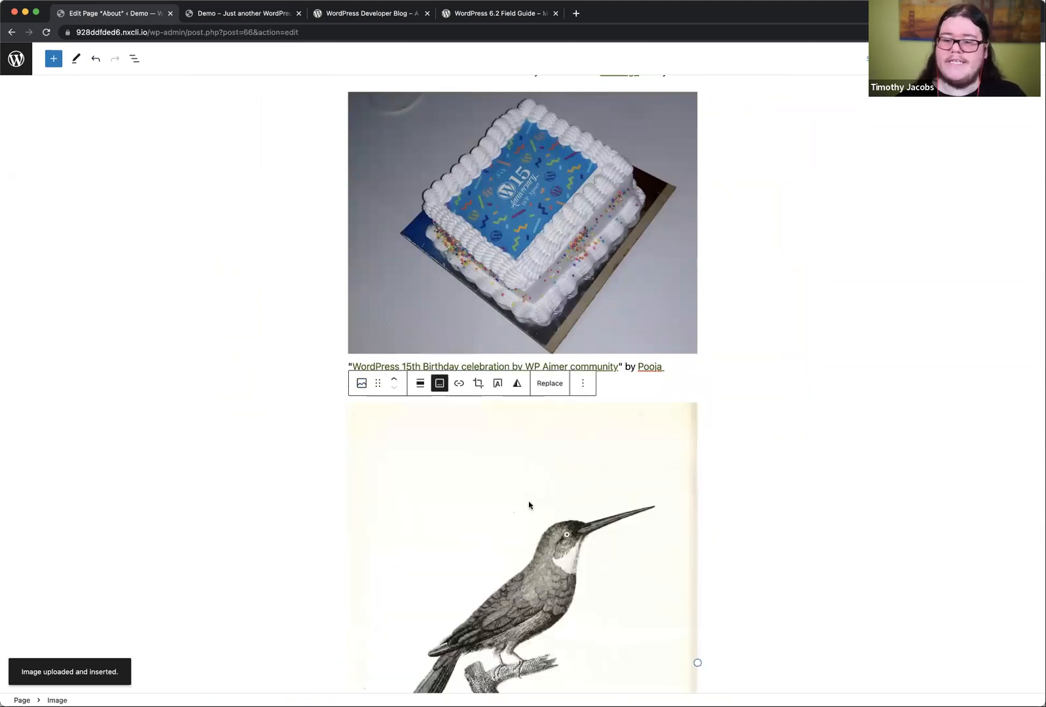
Step: Save the changes to the About page
{"action": "scroll", "coordinate": [527, 504], "scroll_direction": "down", "scroll_amount": 5}
{"action": "key", "text": "super+s"}
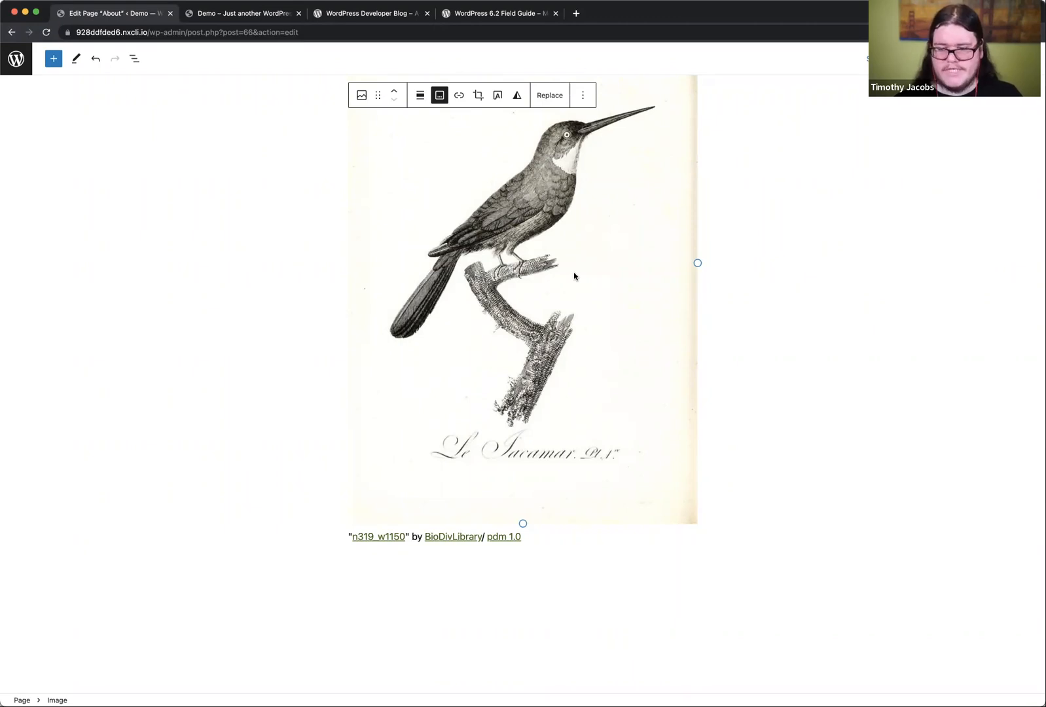
Step: Check the source, licence and title links in the bird image's caption, and return to the beginning of the page
{"action": "scroll", "coordinate": [573, 273], "scroll_direction": "up", "scroll_amount": 2}
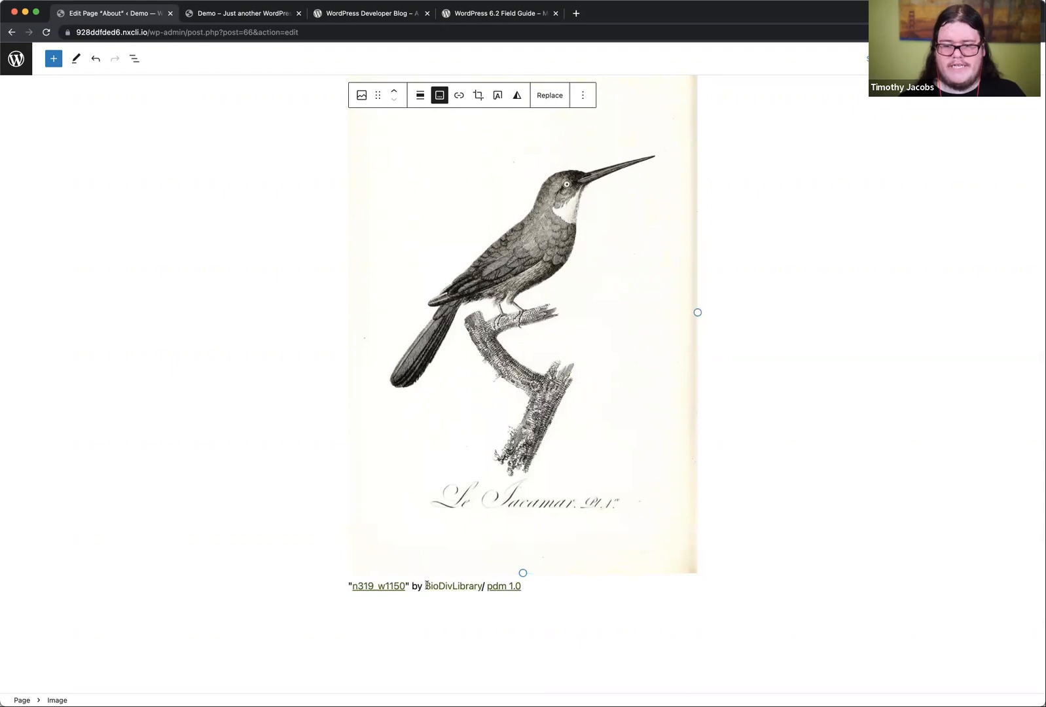
{"action": "left_click", "coordinate": [461, 586]}
{"action": "left_click", "coordinate": [528, 587]}
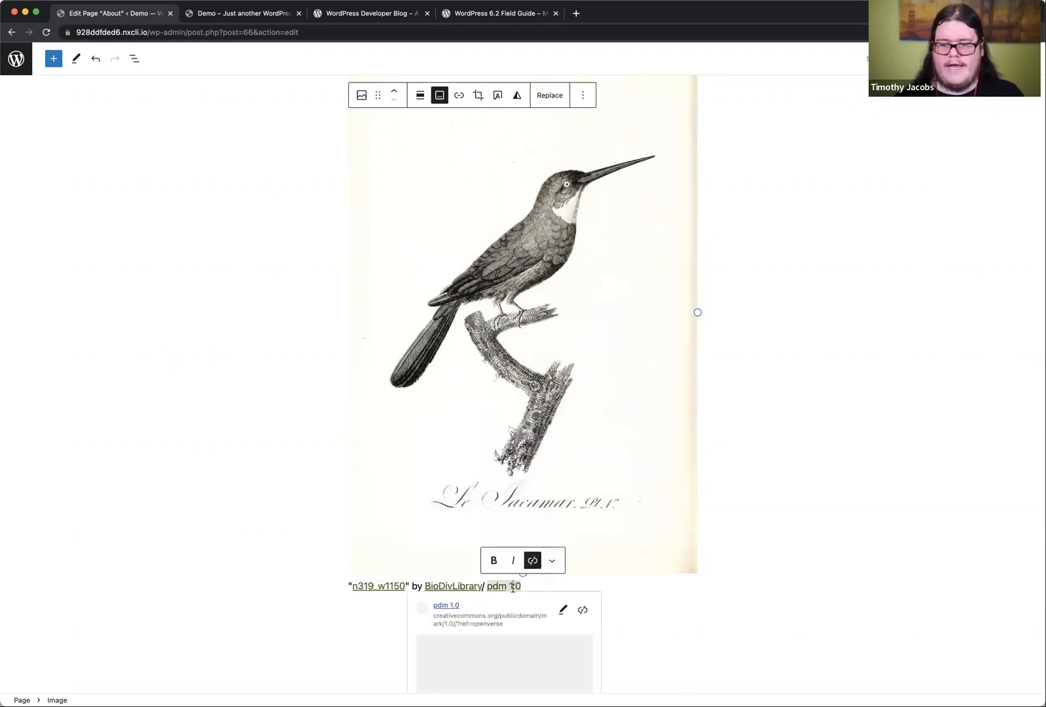
{"action": "left_click", "coordinate": [372, 587]}
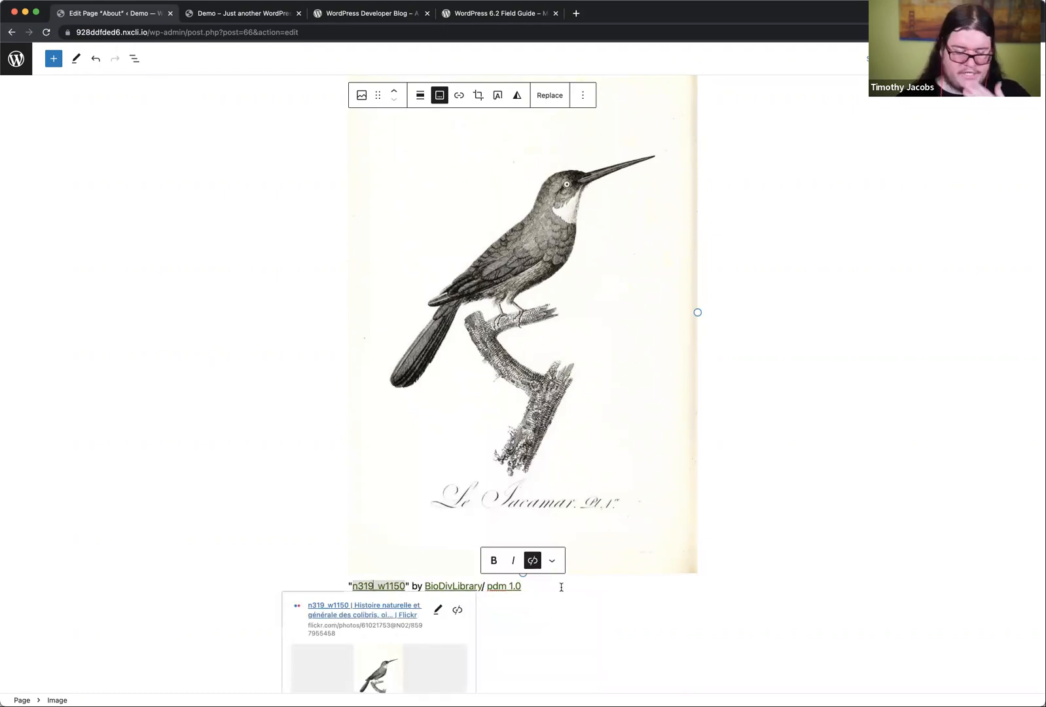
{"action": "left_click", "coordinate": [923, 262]}
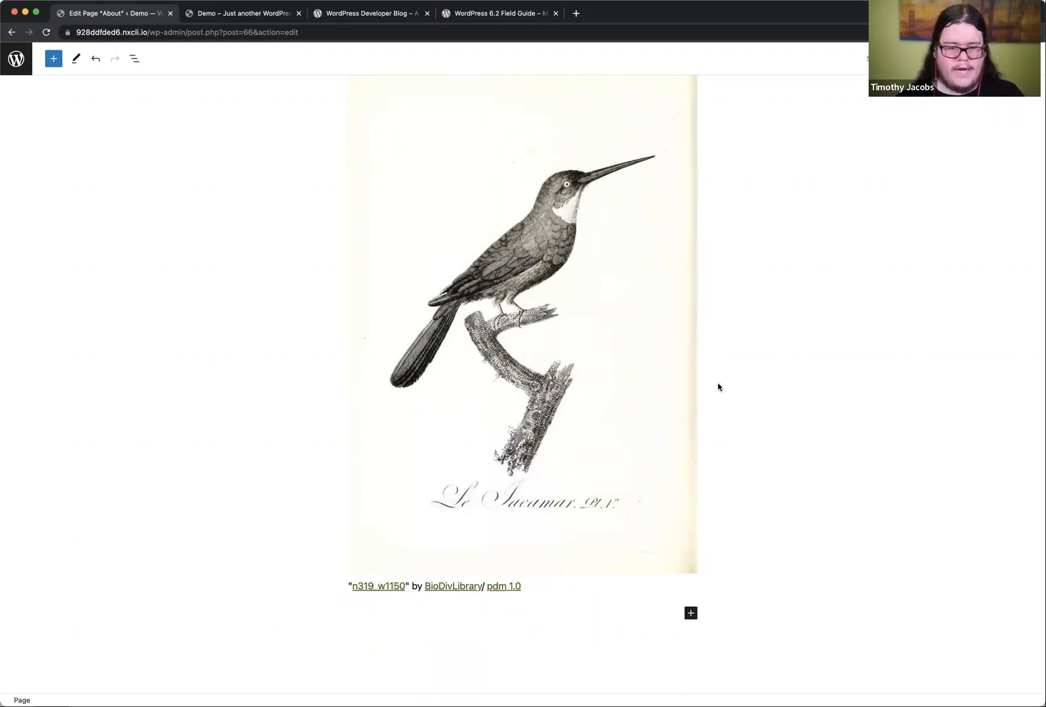
{"action": "scroll", "coordinate": [719, 387], "scroll_direction": "up", "scroll_amount": 8}
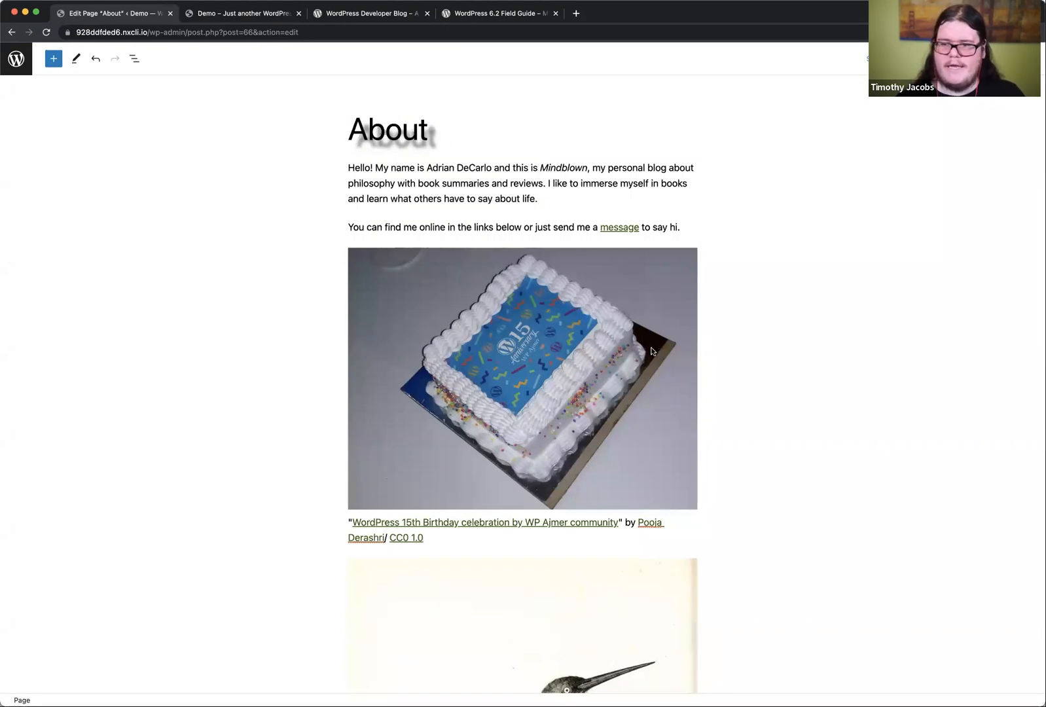
Step: Look over the rest of the About page, and skim the WordPress 6.2 Field Guide's Block Editor, Bundled Theme and Internationalization sections
{"action": "scroll", "coordinate": [651, 352], "scroll_direction": "down", "scroll_amount": 5}
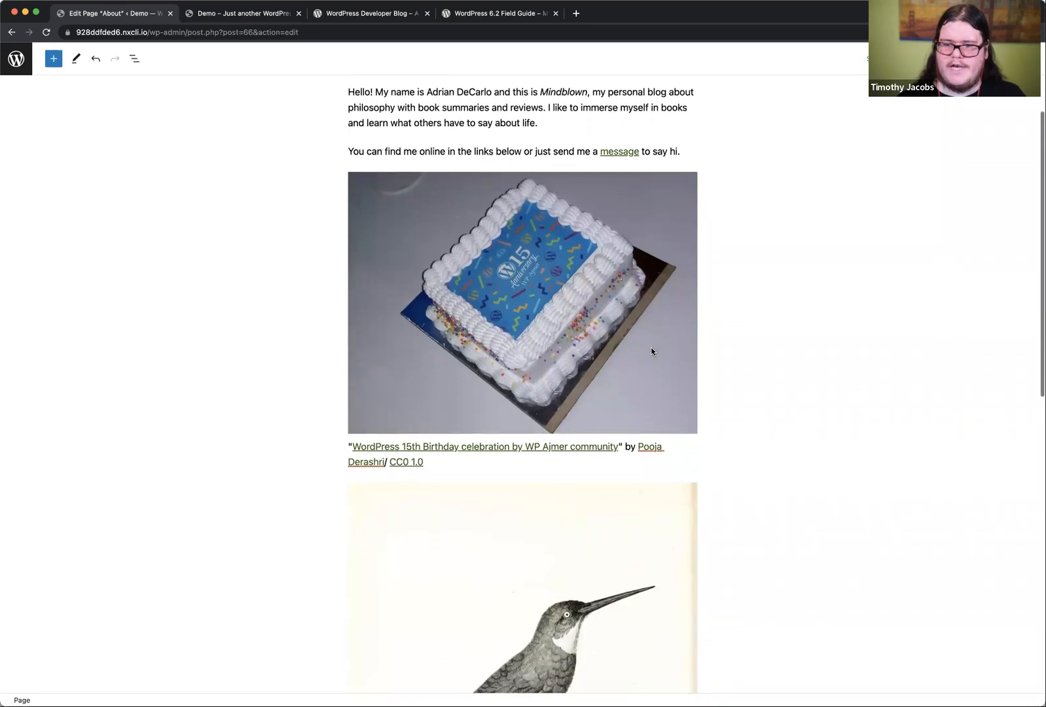
{"action": "scroll", "coordinate": [651, 351], "scroll_direction": "down", "scroll_amount": 3}
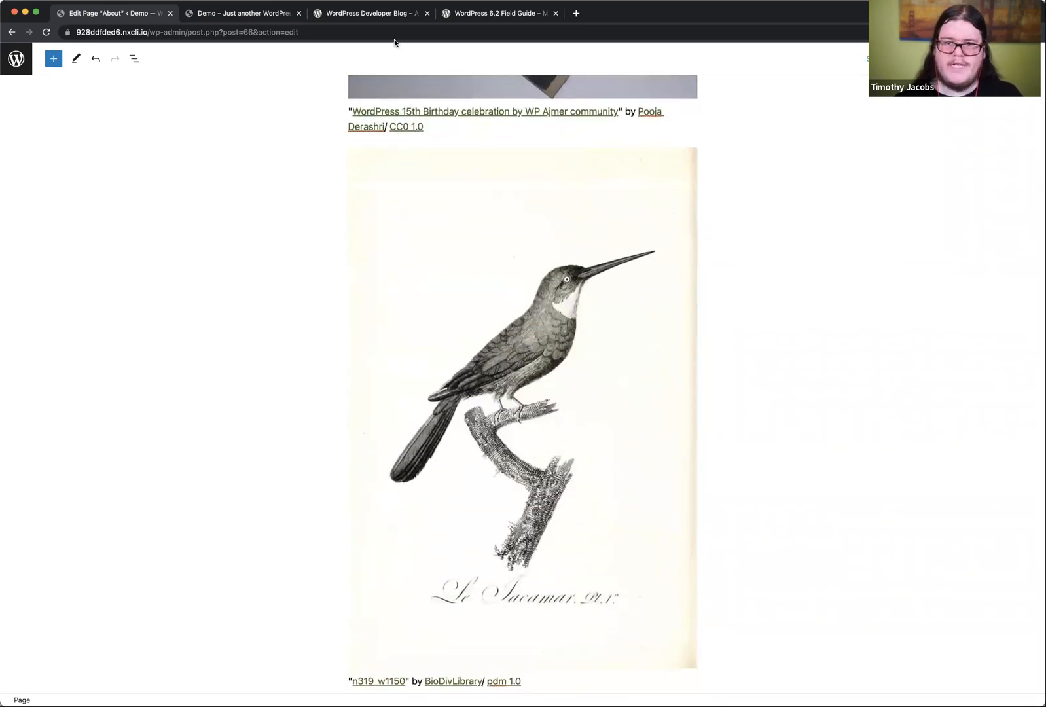
{"action": "left_click", "coordinate": [382, 17]}
{"action": "left_click", "coordinate": [500, 20]}
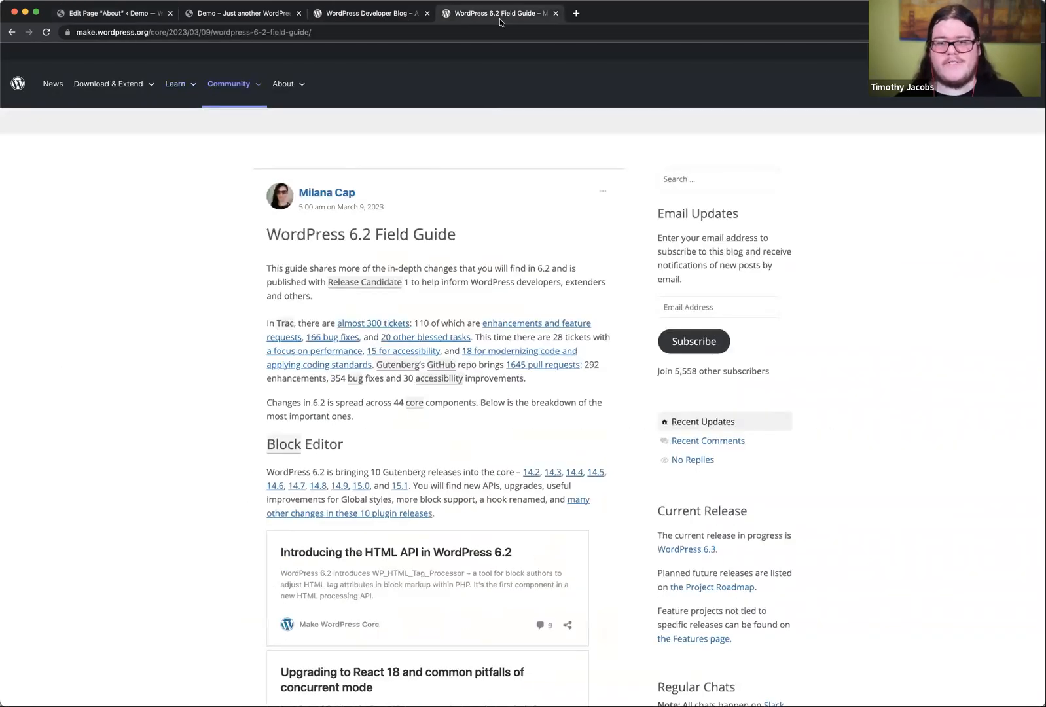
{"action": "scroll", "coordinate": [489, 258], "scroll_direction": "down", "scroll_amount": 2}
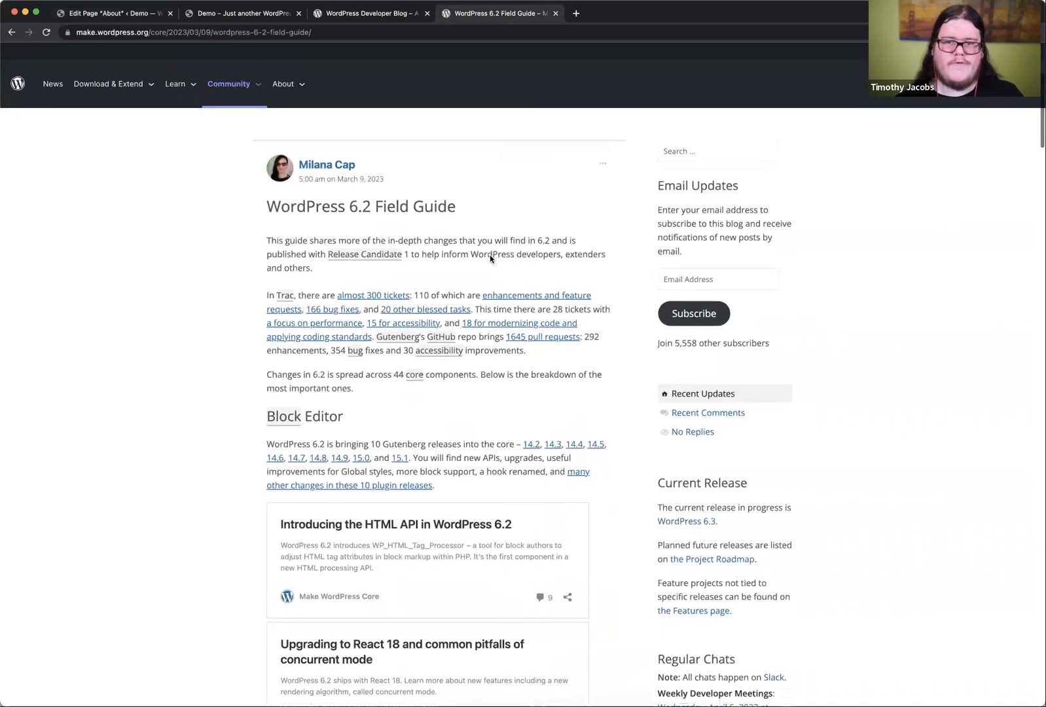
{"action": "scroll", "coordinate": [490, 258], "scroll_direction": "down", "scroll_amount": 1}
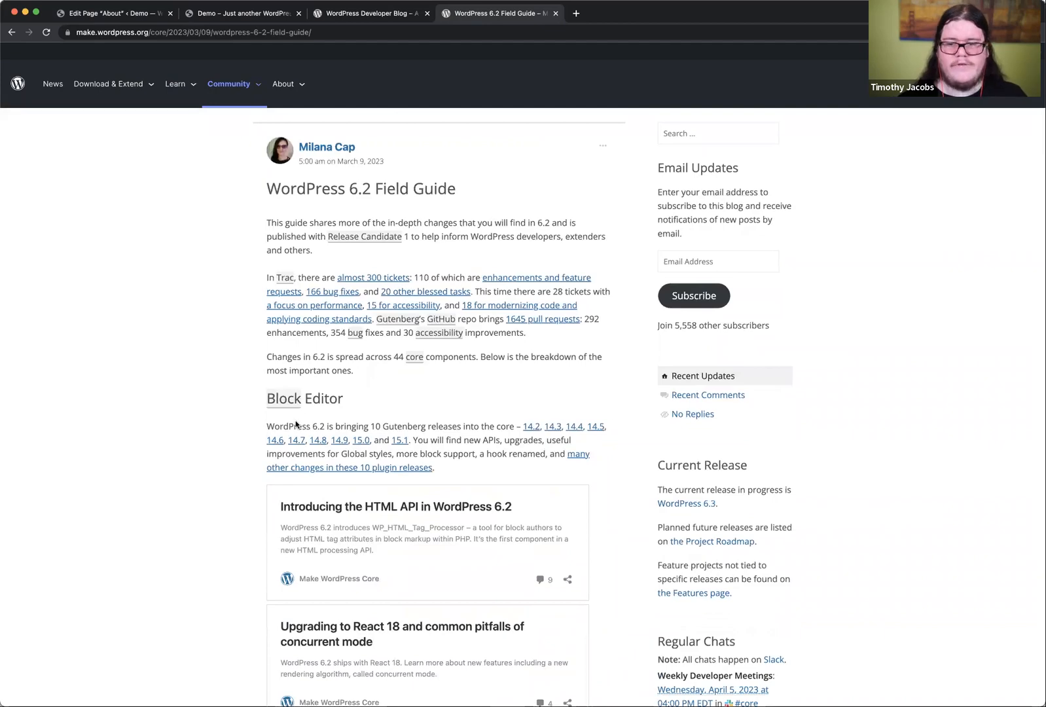
{"action": "scroll", "coordinate": [295, 424], "scroll_direction": "down", "scroll_amount": 20}
{"action": "scroll", "coordinate": [364, 365], "scroll_direction": "up", "scroll_amount": 14}
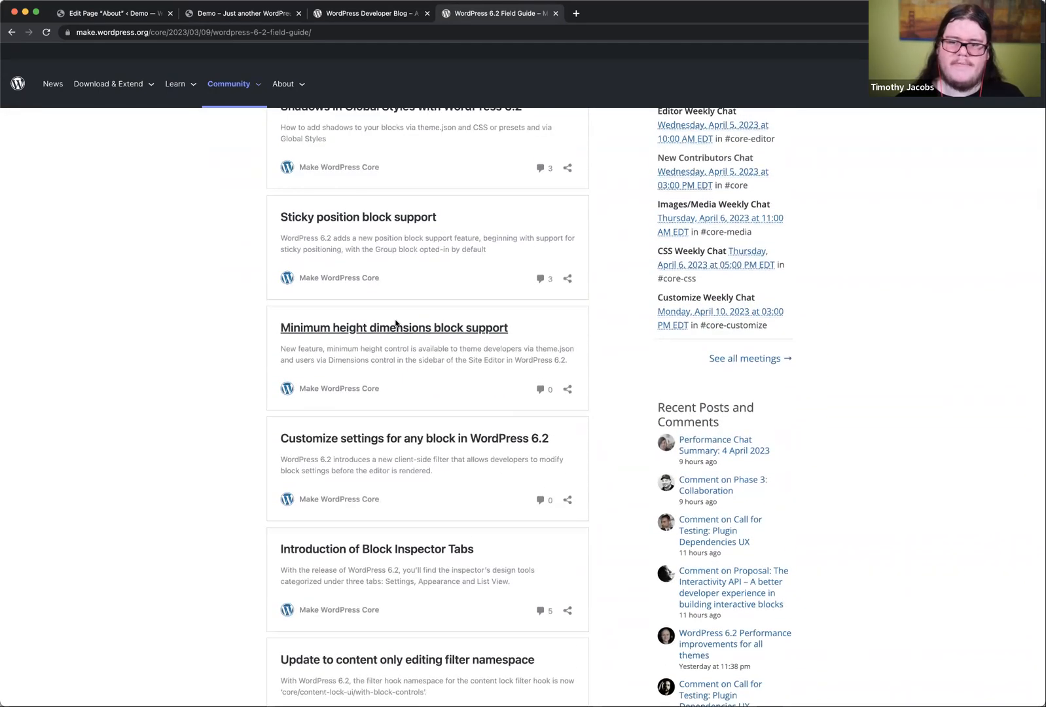
{"action": "scroll", "coordinate": [430, 334], "scroll_direction": "down", "scroll_amount": 3}
{"action": "scroll", "coordinate": [429, 335], "scroll_direction": "down", "scroll_amount": 4}
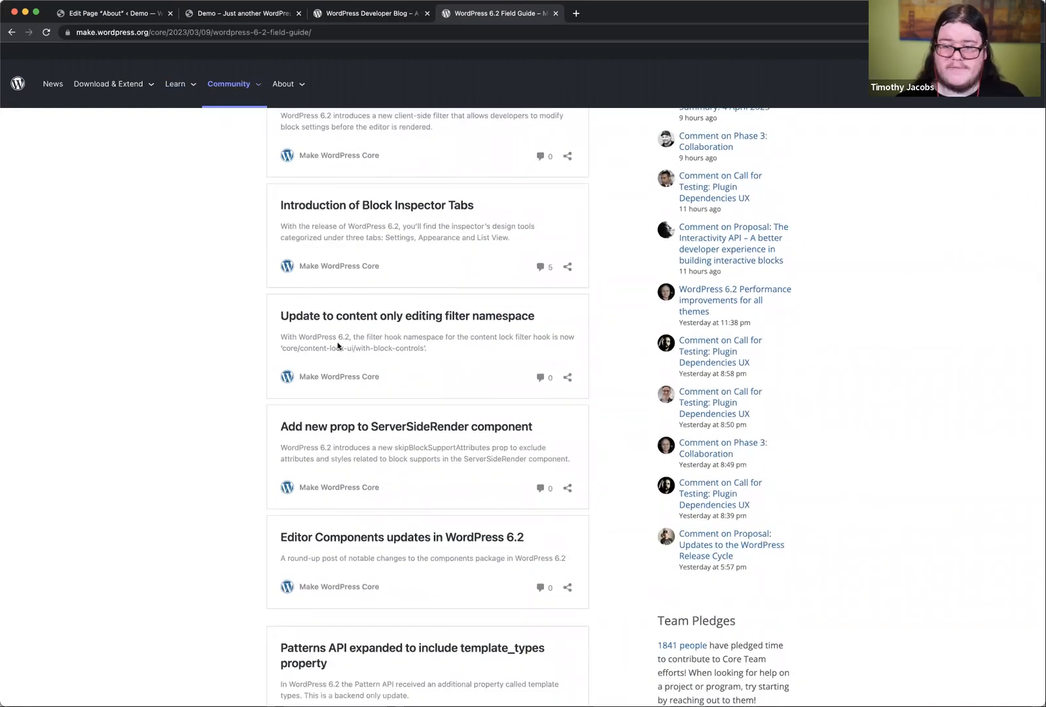
{"action": "scroll", "coordinate": [338, 341], "scroll_direction": "down", "scroll_amount": 4}
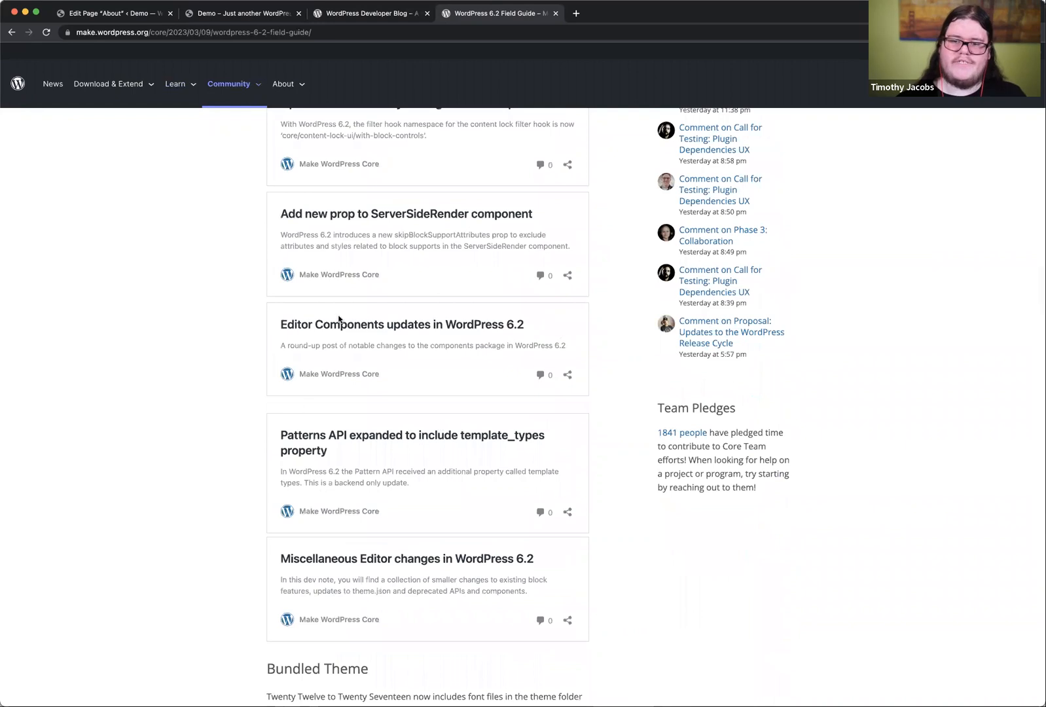
{"action": "scroll", "coordinate": [338, 319], "scroll_direction": "down", "scroll_amount": 4}
{"action": "scroll", "coordinate": [316, 413], "scroll_direction": "down", "scroll_amount": 6}
{"action": "scroll", "coordinate": [315, 411], "scroll_direction": "up", "scroll_amount": 4}
{"action": "scroll", "coordinate": [326, 417], "scroll_direction": "down", "scroll_amount": 1}
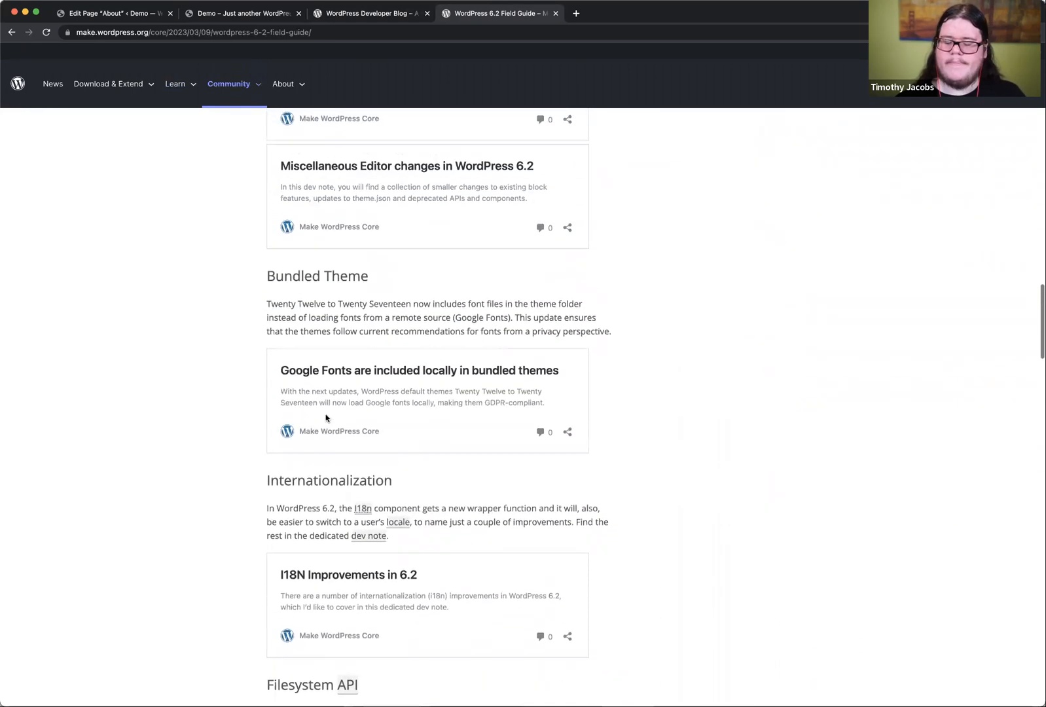
{"action": "scroll", "coordinate": [570, 402], "scroll_direction": "up", "scroll_amount": 20}
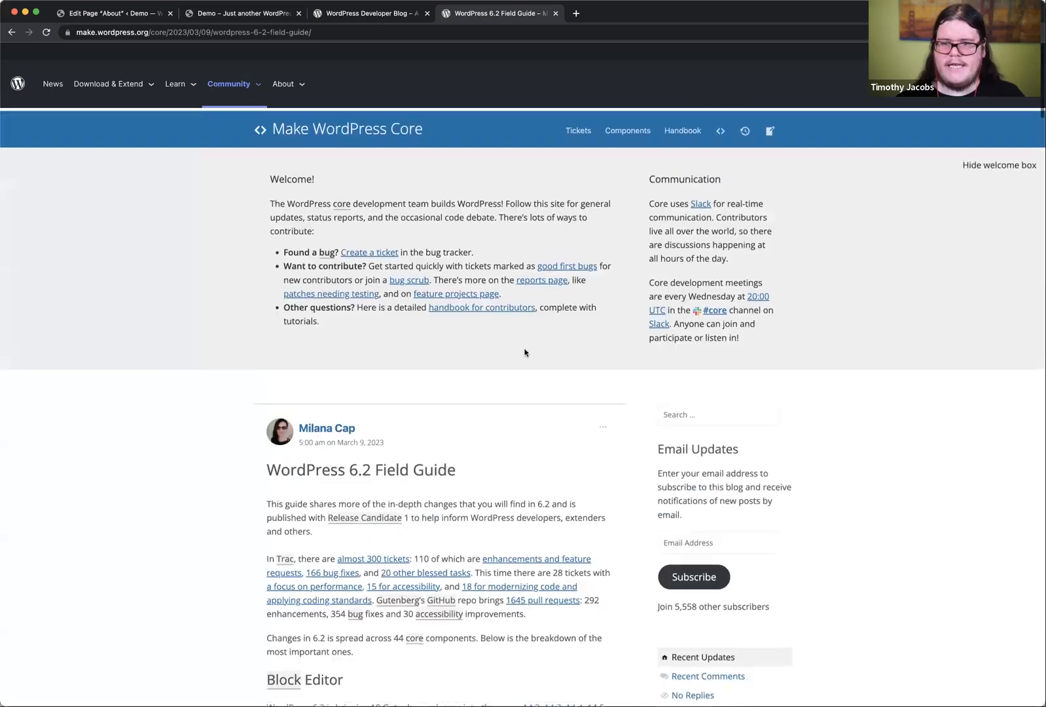
Step: Leave the About page's editor and open the Home template for editing in the site editor
{"action": "left_click", "coordinate": [216, 13]}
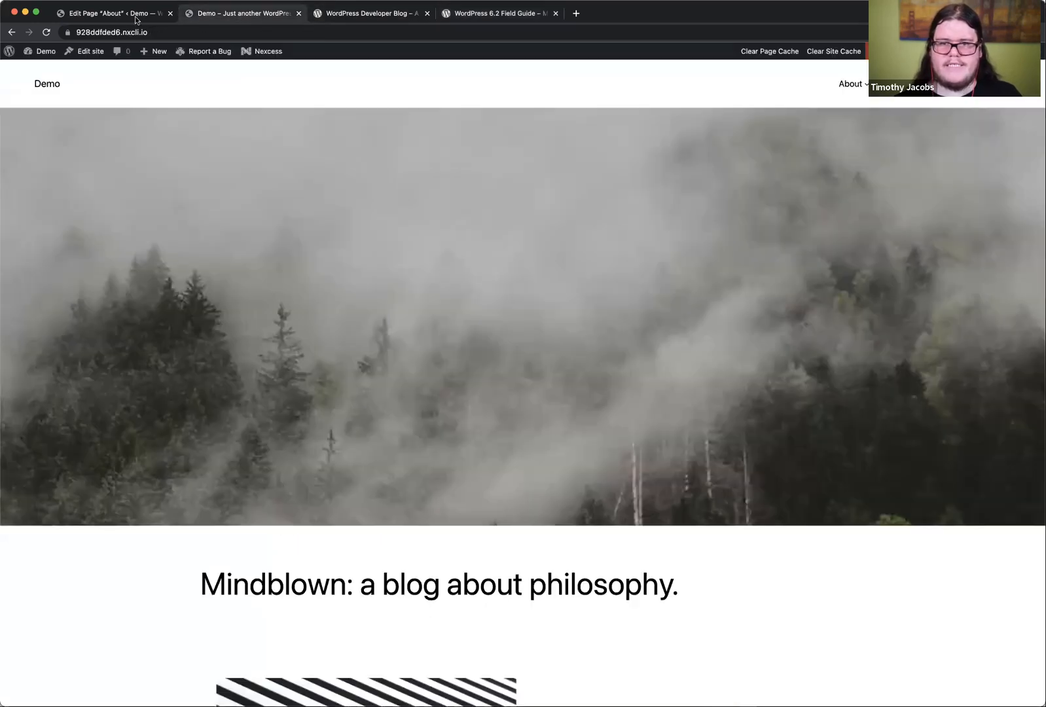
{"action": "left_click", "coordinate": [135, 18]}
{"action": "left_click", "coordinate": [9, 69]}
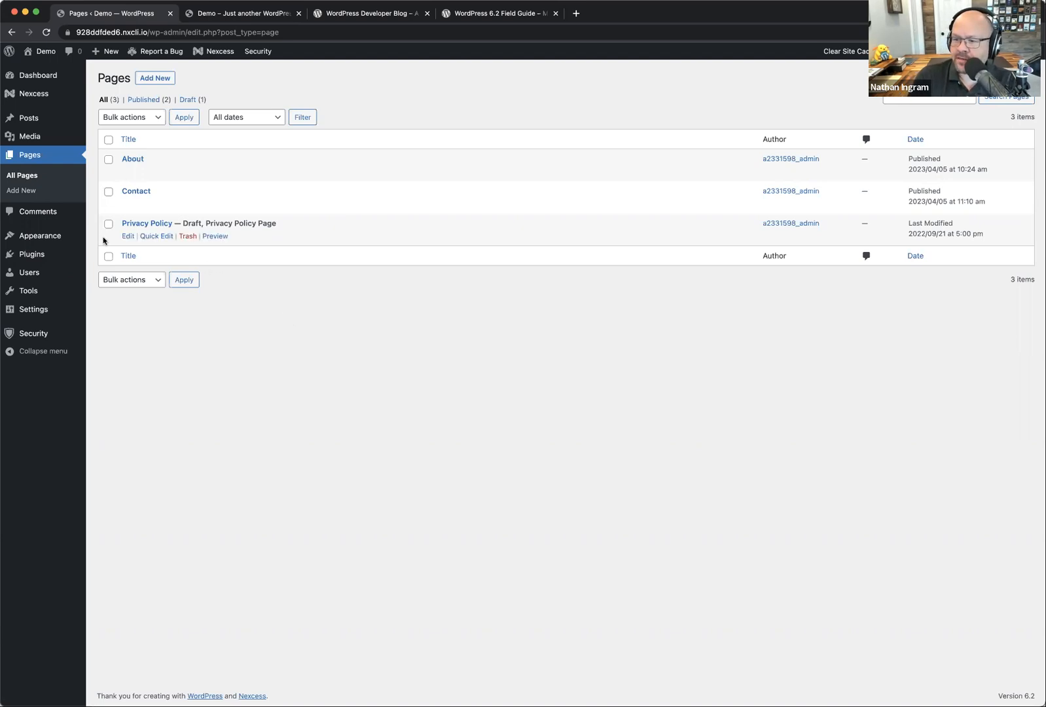
{"action": "left_click", "coordinate": [103, 253]}
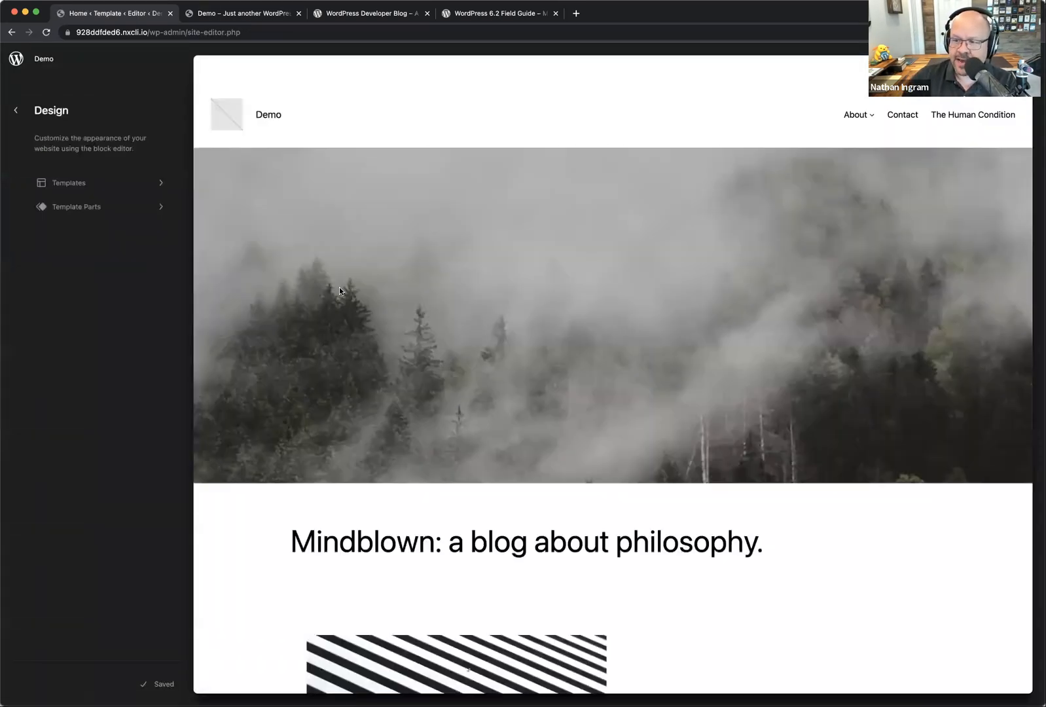
{"action": "left_click", "coordinate": [364, 95]}
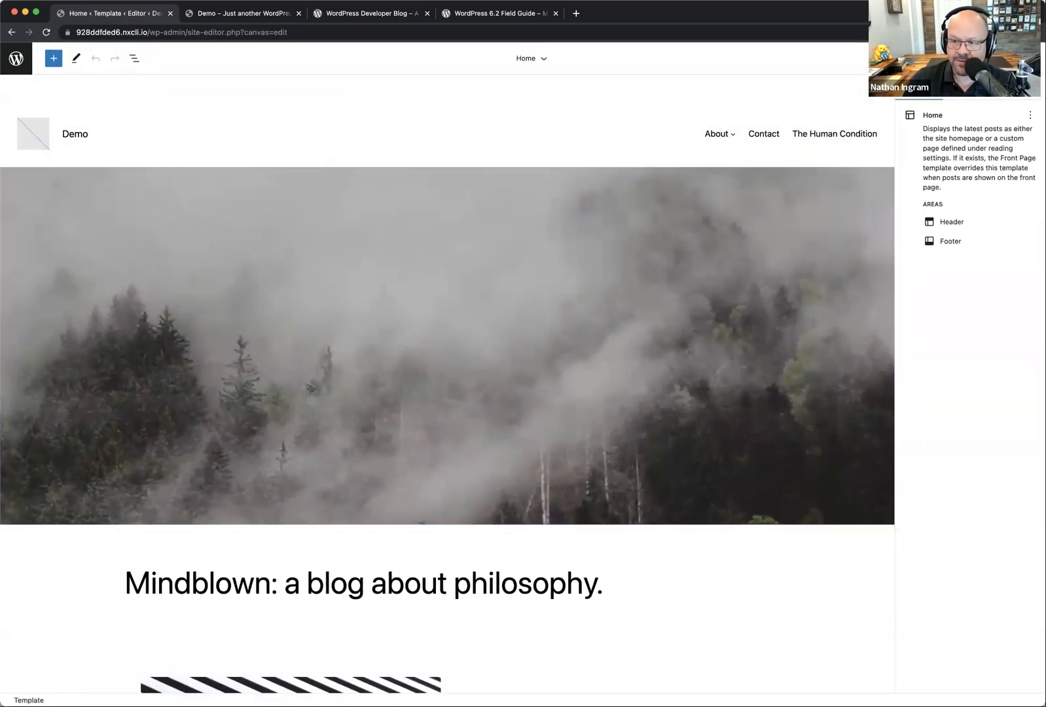
Step: Apply the Pitch style variation to the site
{"action": "left_click", "coordinate": [1006, 58]}
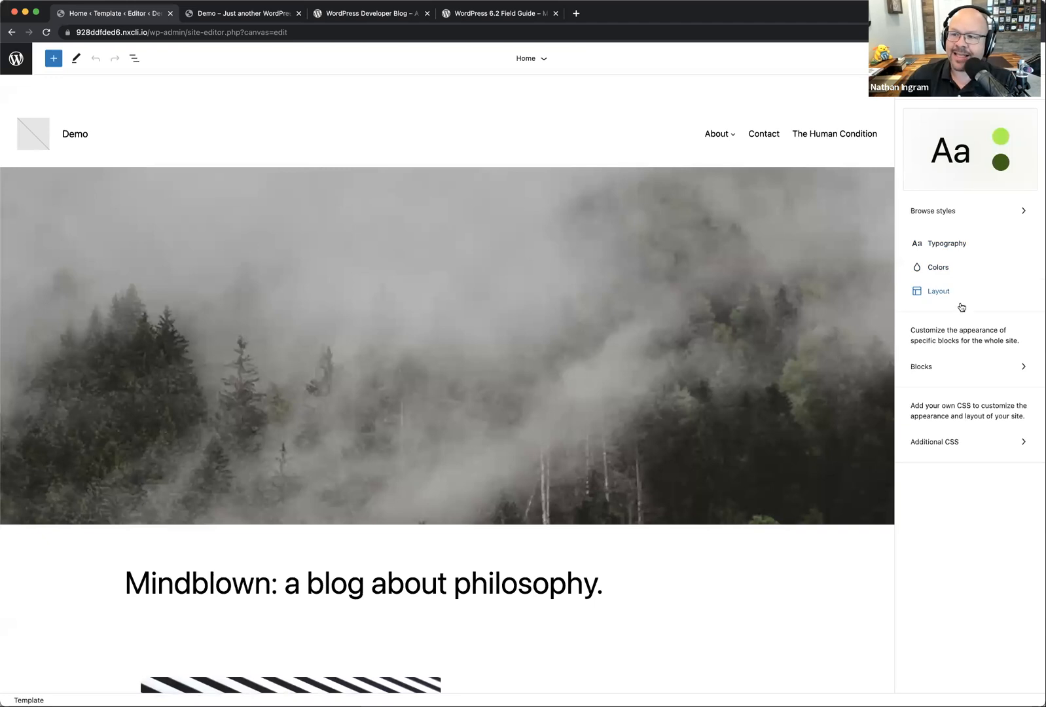
{"action": "left_click", "coordinate": [968, 210]}
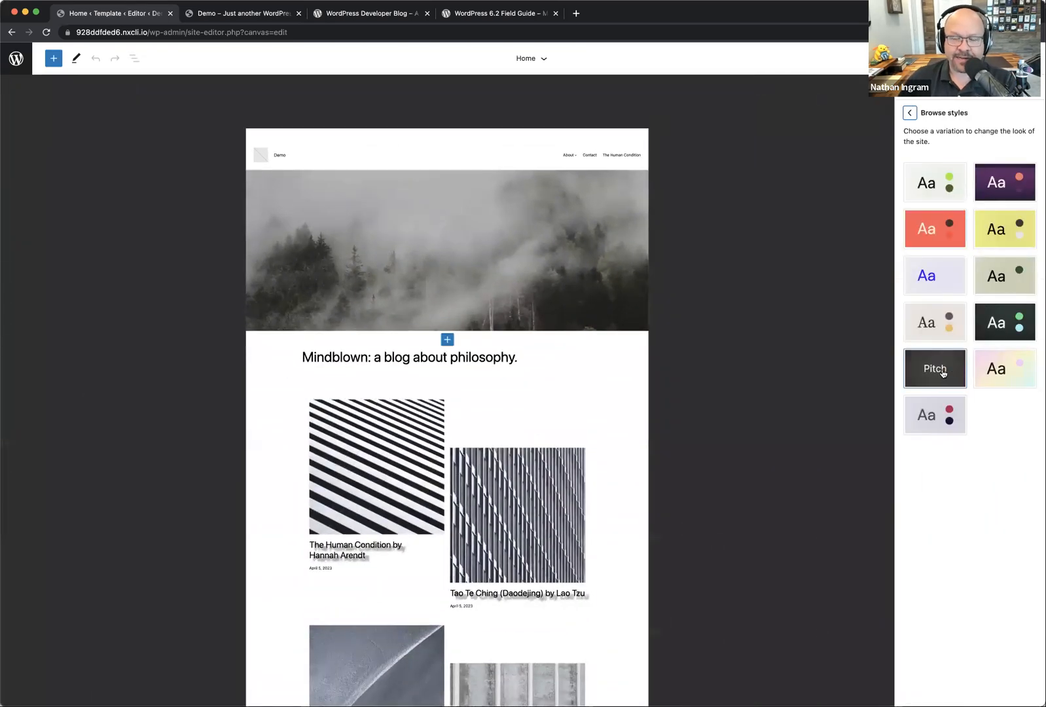
{"action": "left_click", "coordinate": [943, 373]}
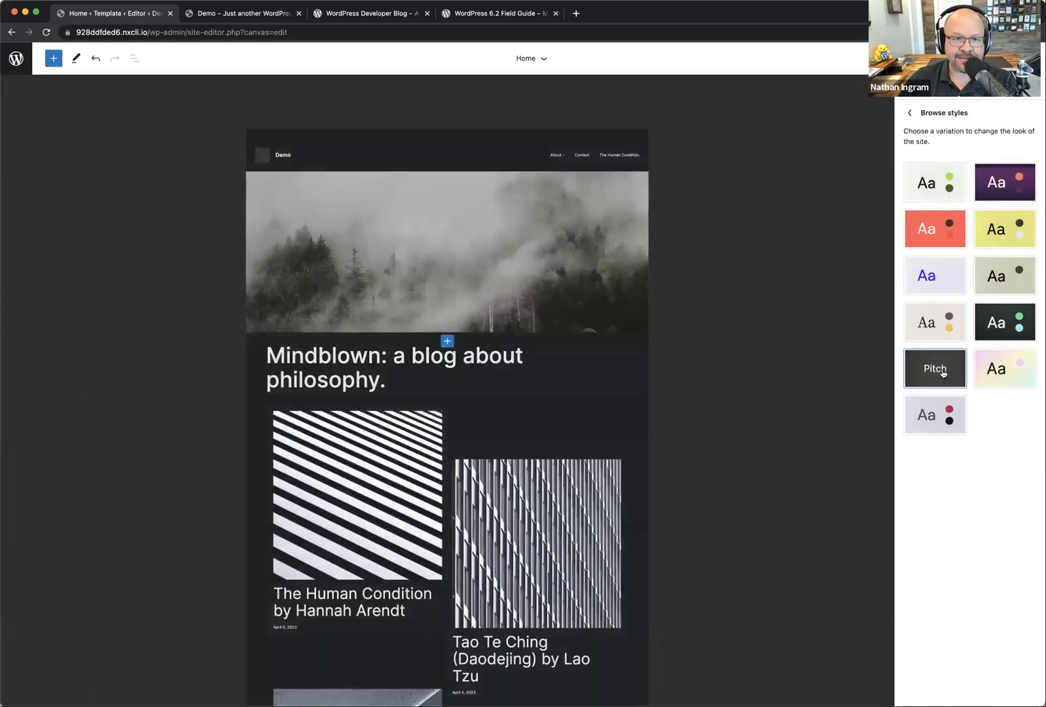
Step: Set the top padding to 0 in the site's layout styles and save the site
{"action": "left_click", "coordinate": [911, 114]}
{"action": "left_click", "coordinate": [955, 302]}
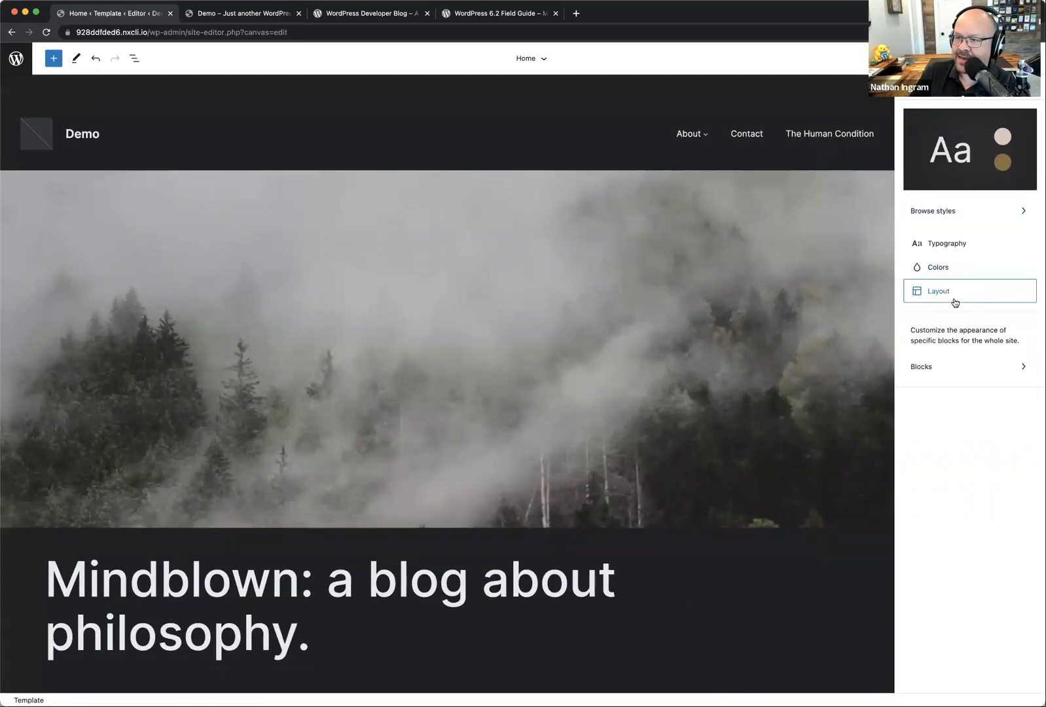
{"action": "left_click_drag", "start_coordinate": [905, 253], "coordinate": [879, 253]}
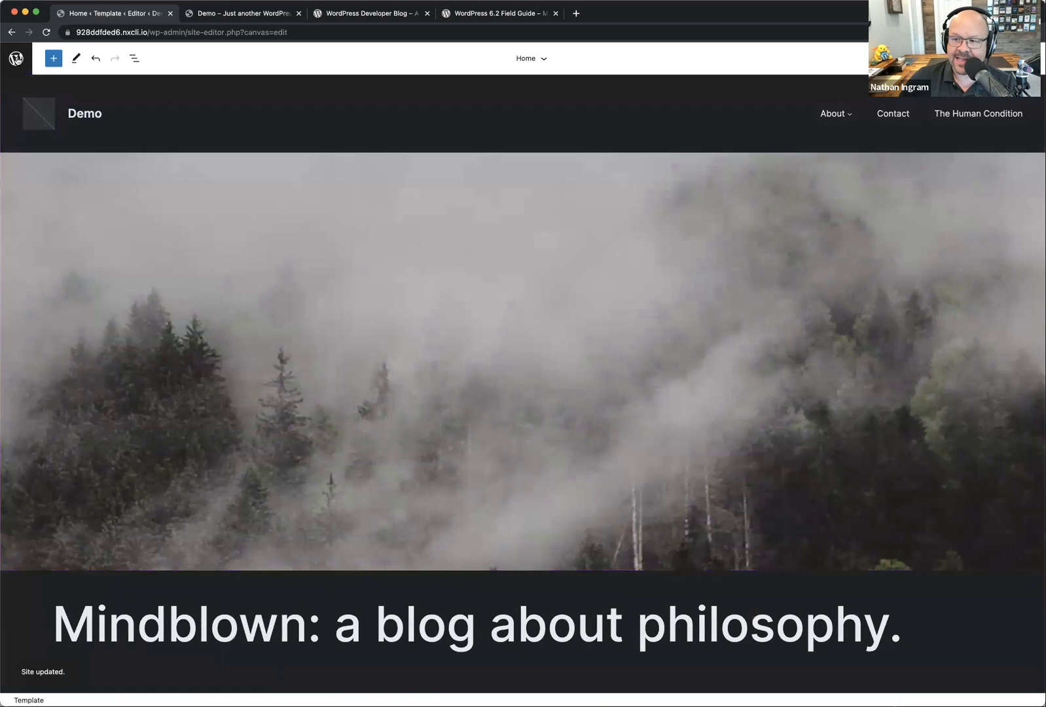
Step: Leave template editing, reload the Demo site's front end and check how the saved styles look on the homepage
{"action": "left_click", "coordinate": [16, 58]}
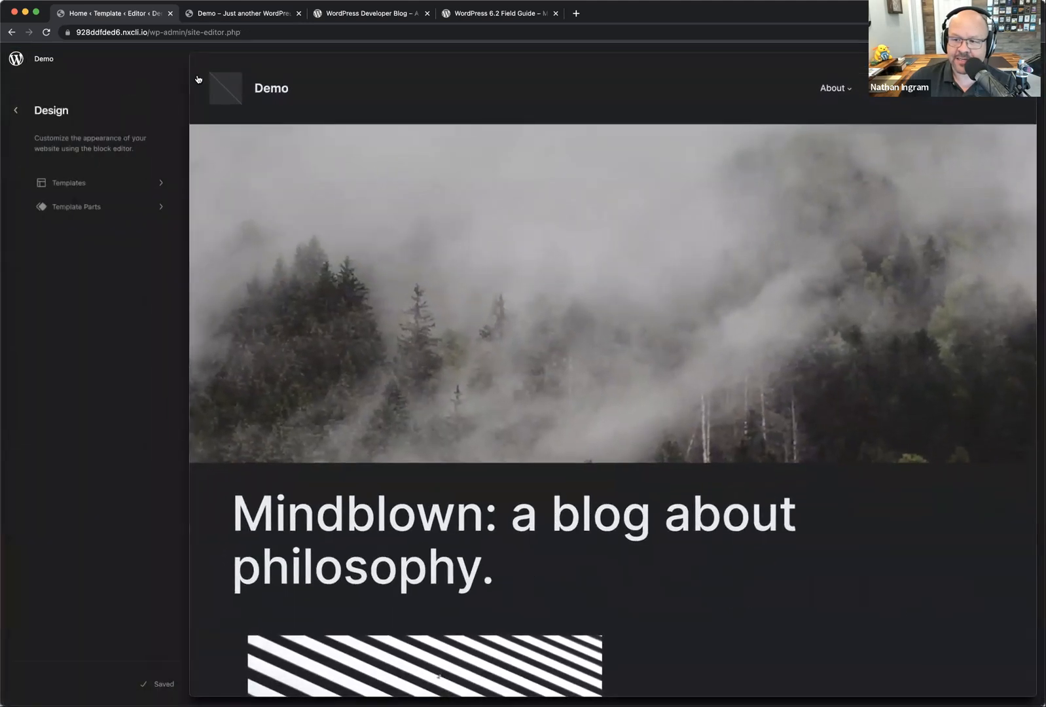
{"action": "left_click", "coordinate": [219, 11]}
{"action": "left_click", "coordinate": [46, 33]}
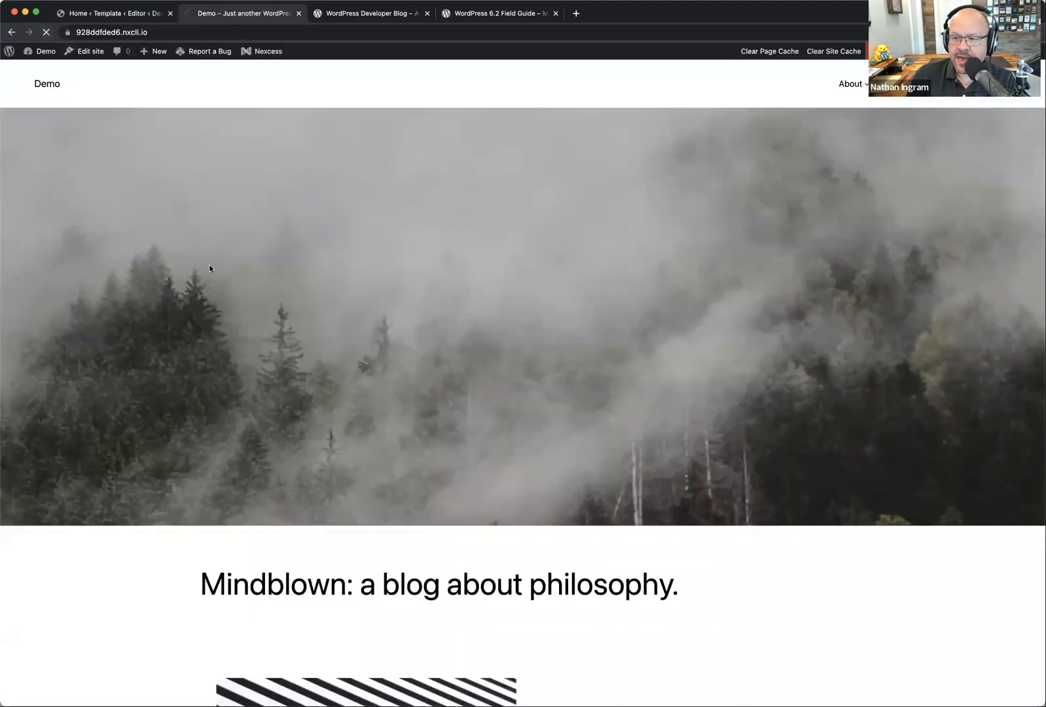
{"action": "scroll", "coordinate": [210, 268], "scroll_direction": "down", "scroll_amount": 6}
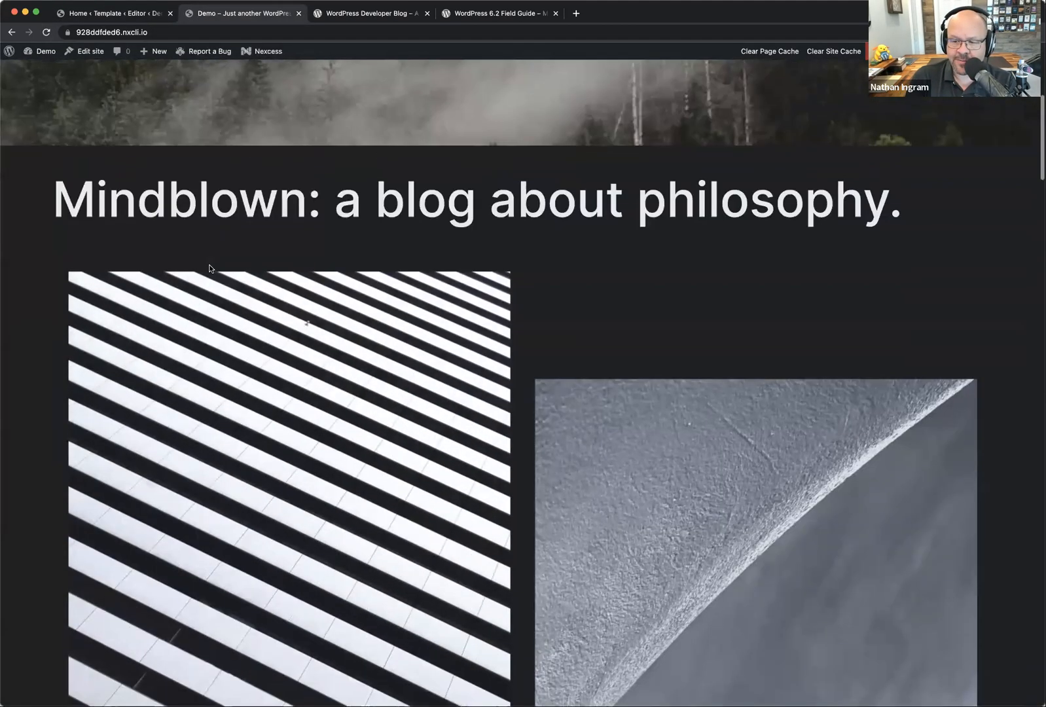
{"action": "scroll", "coordinate": [209, 269], "scroll_direction": "up", "scroll_amount": 6}
Step: Return to the site editor and open the Page template for editing
{"action": "left_click", "coordinate": [114, 13]}
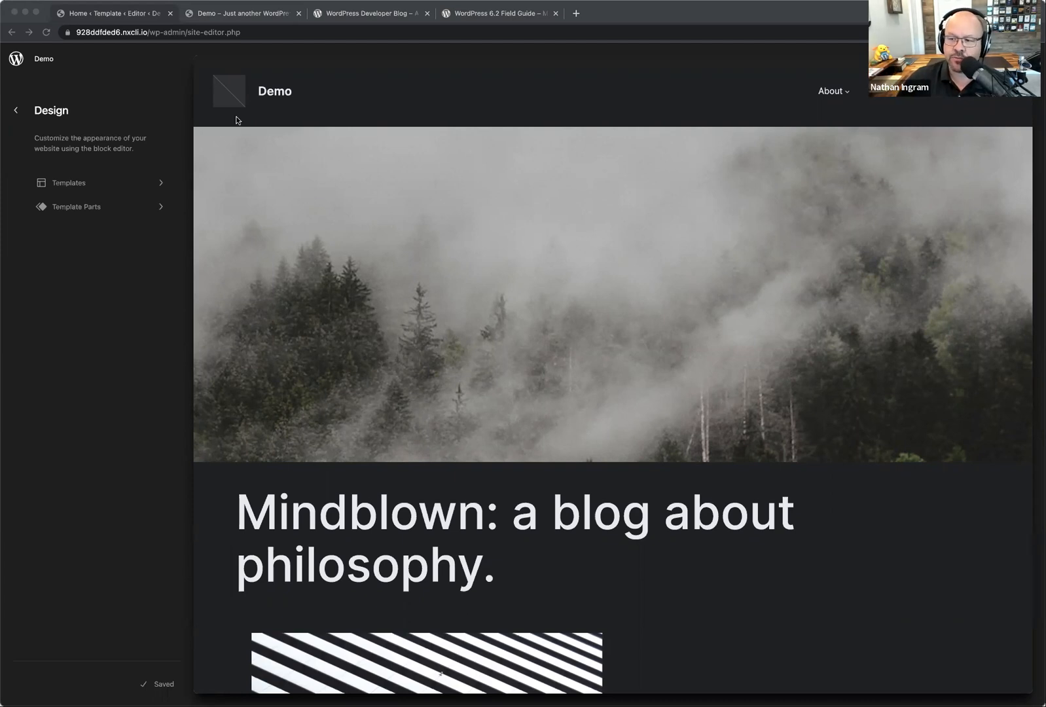
{"action": "left_click", "coordinate": [325, 91]}
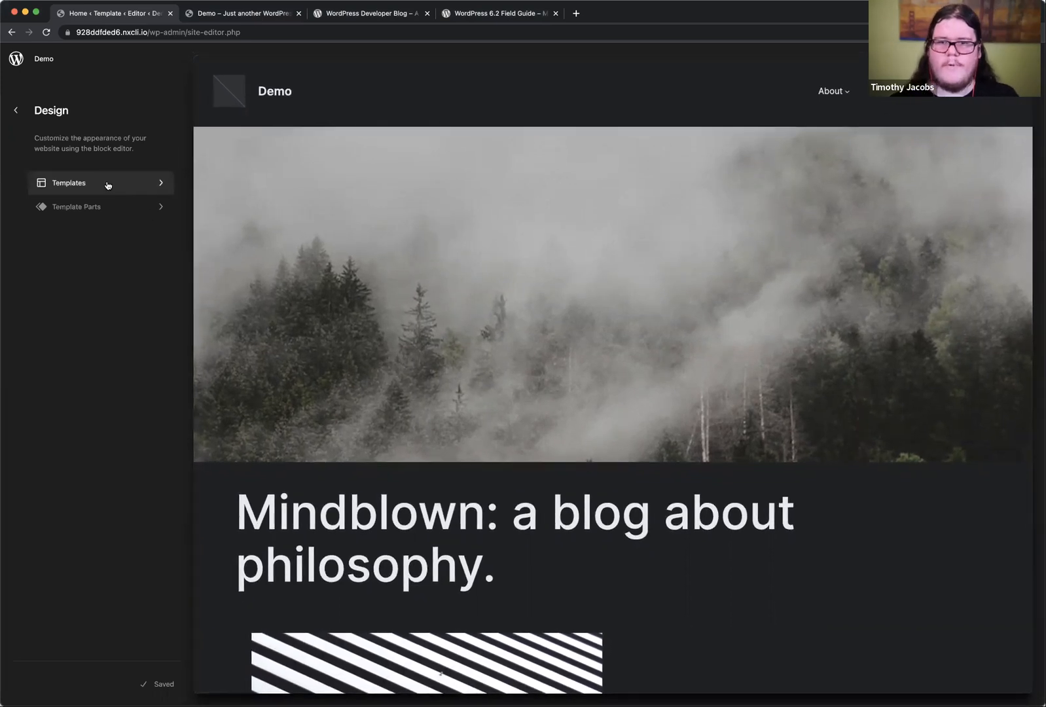
{"action": "left_click", "coordinate": [104, 188]}
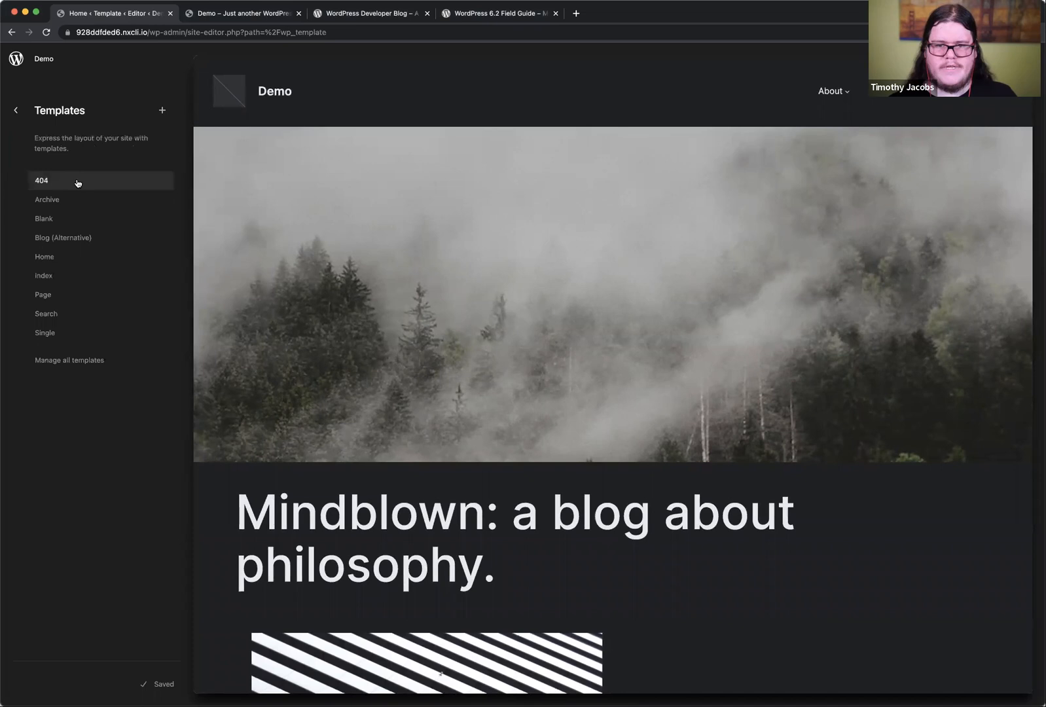
{"action": "left_click", "coordinate": [78, 296]}
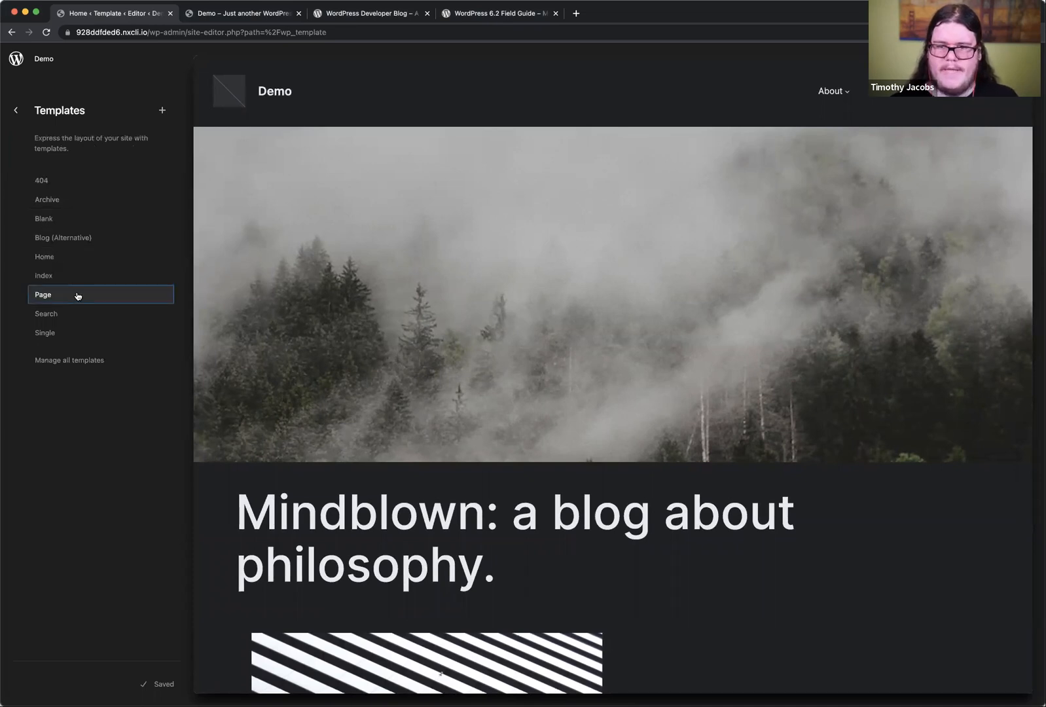
{"action": "scroll", "coordinate": [556, 405], "scroll_direction": "down", "scroll_amount": 10}
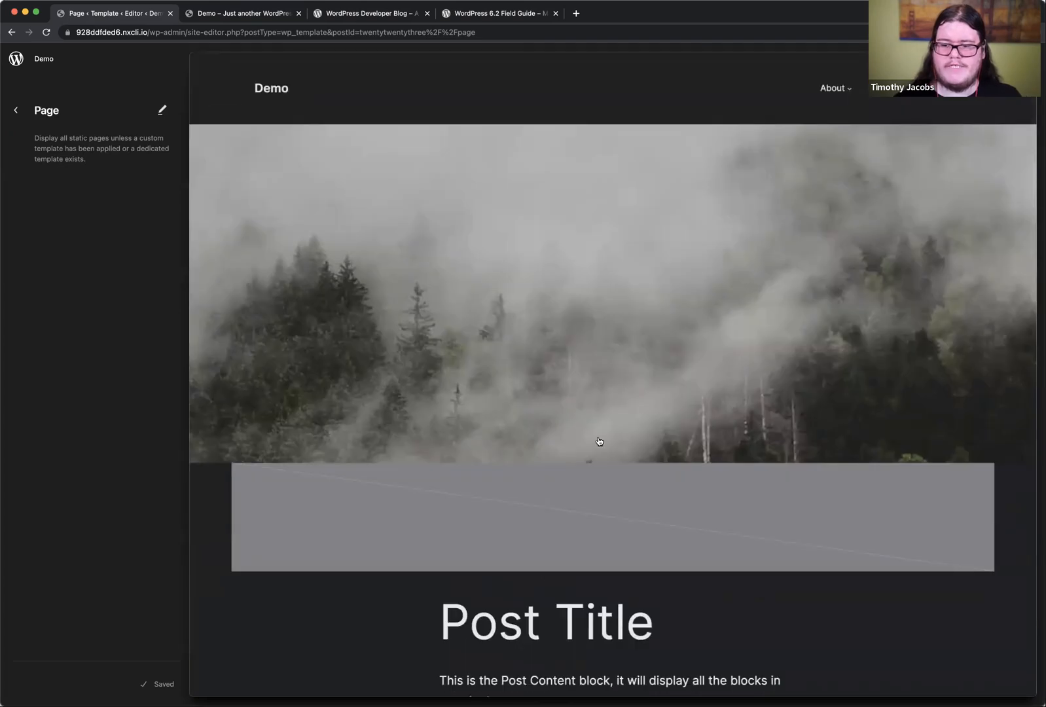
{"action": "scroll", "coordinate": [598, 439], "scroll_direction": "down", "scroll_amount": 8}
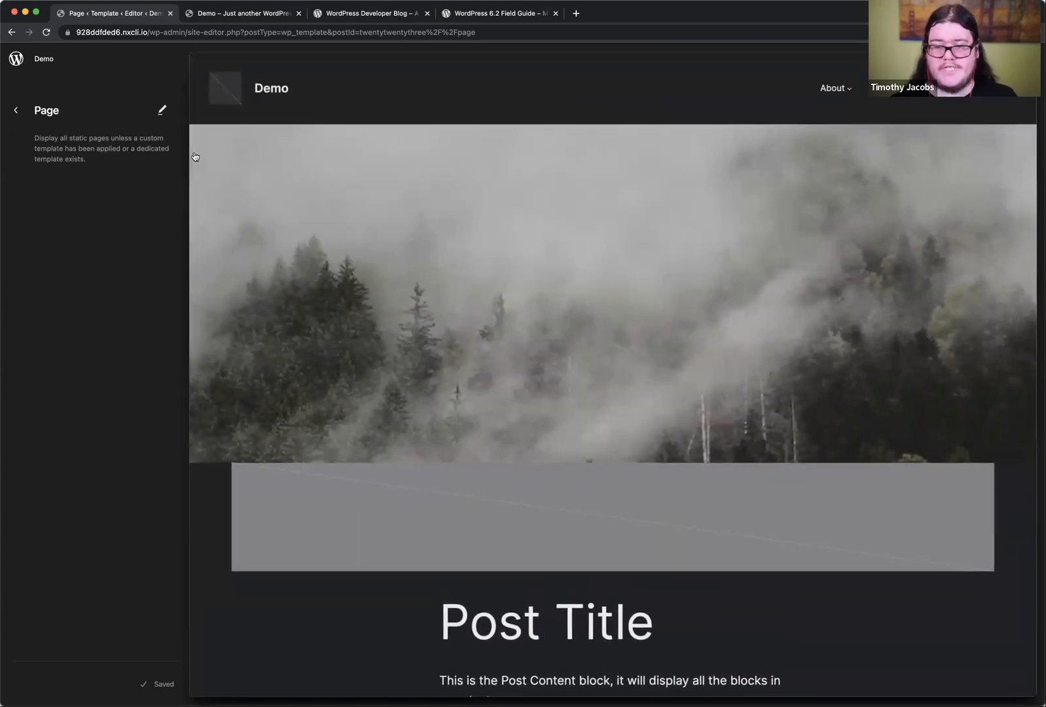
{"action": "left_click", "coordinate": [406, 104]}
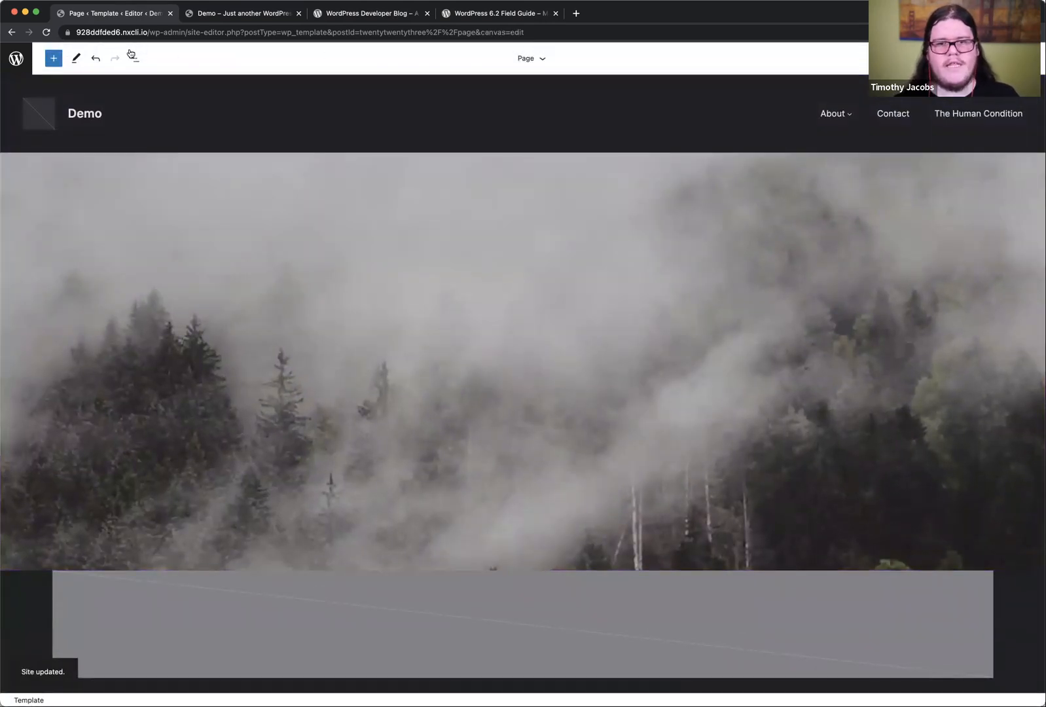
Step: Show the Page template's block structure and examine the options offered for its Header
{"action": "left_click", "coordinate": [133, 57]}
{"action": "left_click", "coordinate": [10, 116]}
{"action": "left_click", "coordinate": [10, 117]}
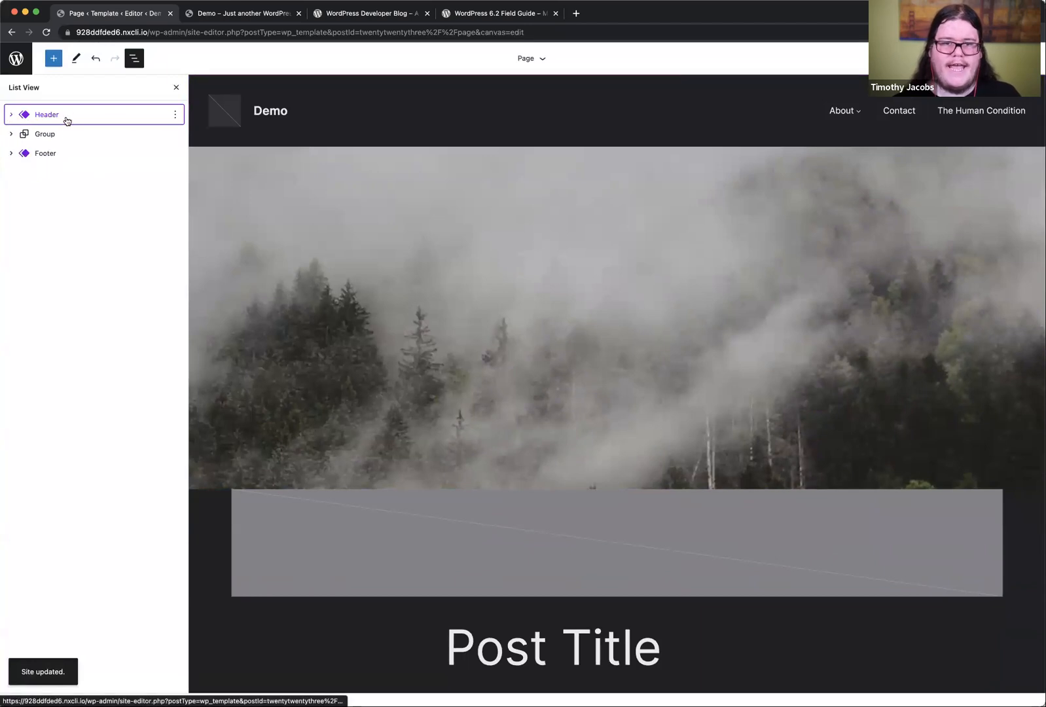
{"action": "left_click", "coordinate": [175, 115]}
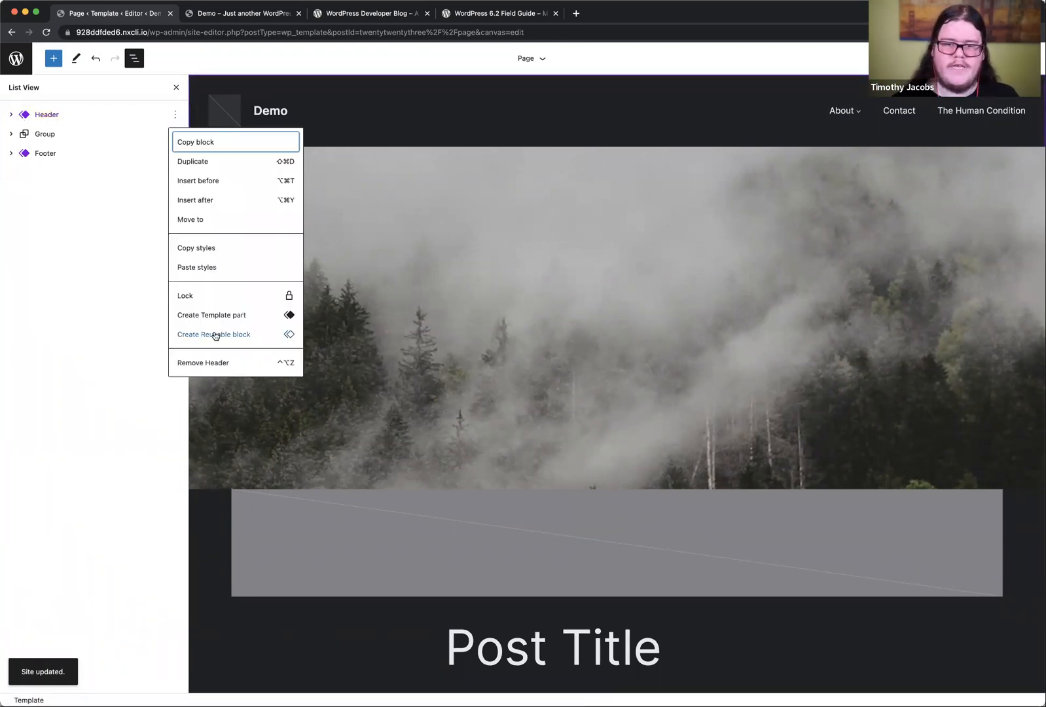
Step: Replace the Page template's Header with the "Text-only header with tagline" pattern and save the site
{"action": "left_click", "coordinate": [336, 117]}
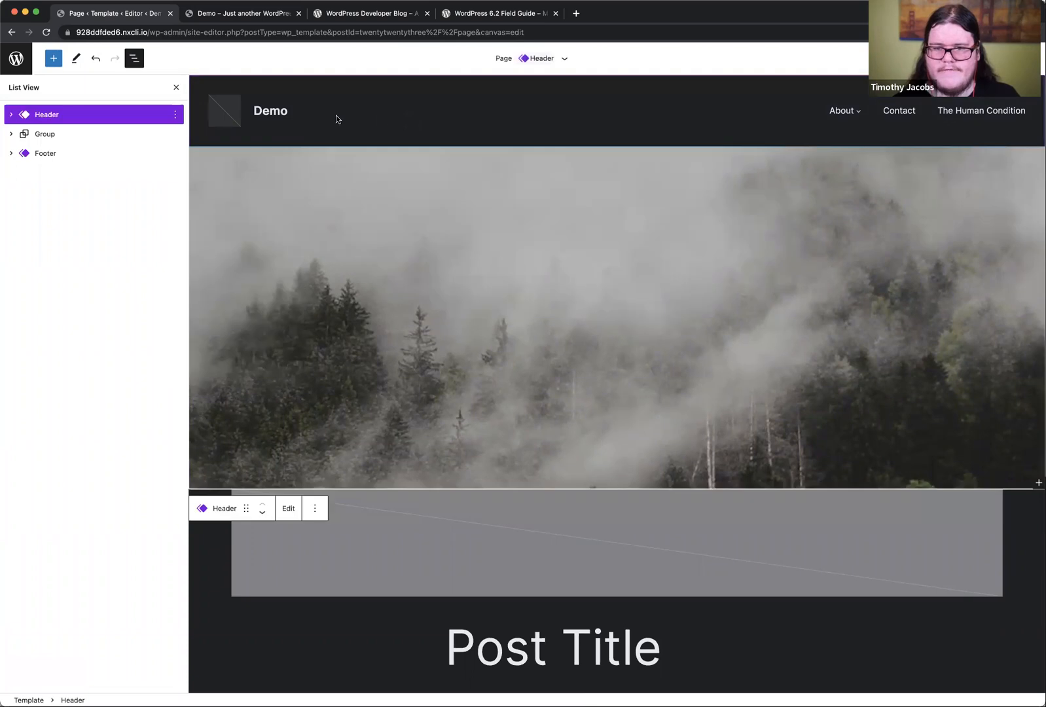
{"action": "left_click", "coordinate": [176, 87]}
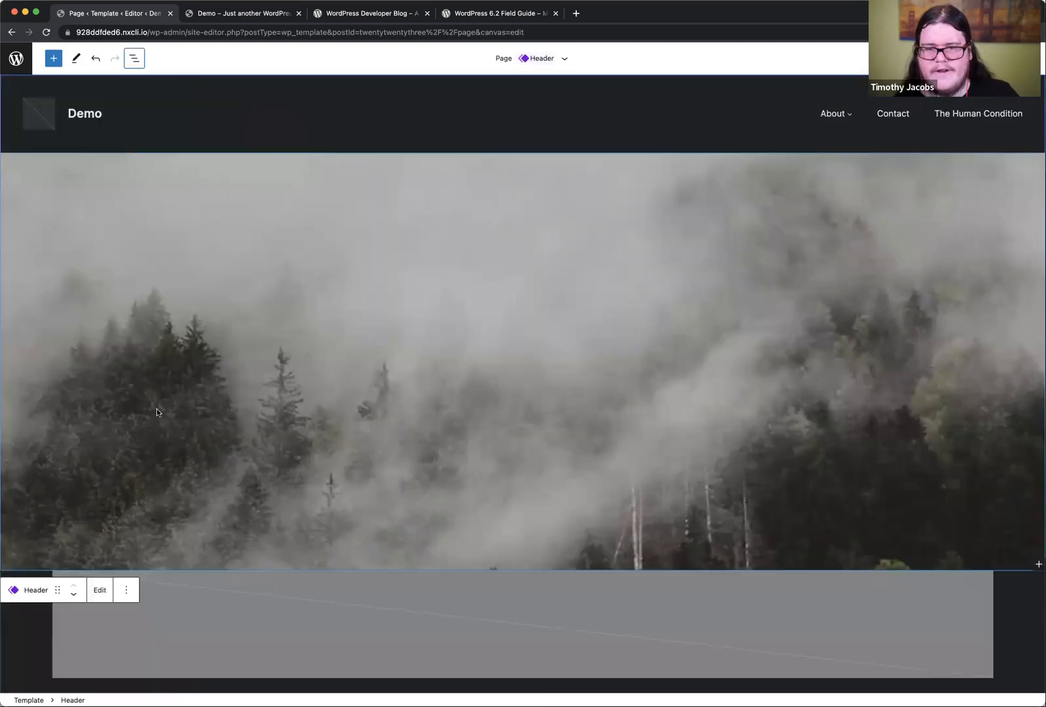
{"action": "left_click", "coordinate": [126, 590]}
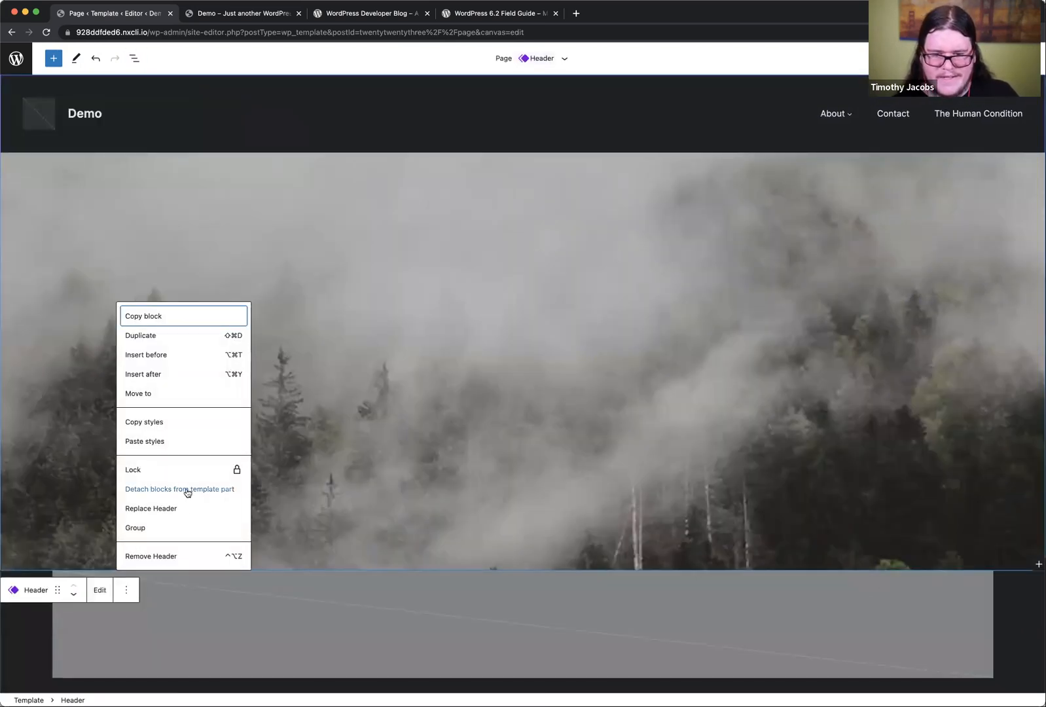
{"action": "left_click", "coordinate": [175, 509]}
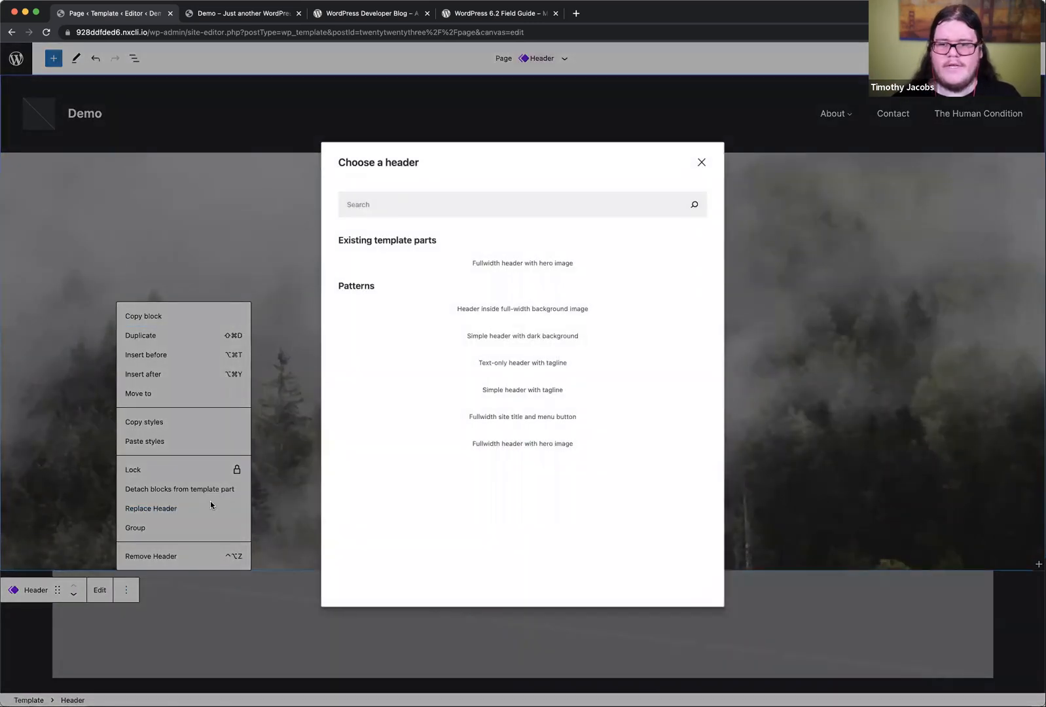
{"action": "scroll", "coordinate": [535, 408], "scroll_direction": "down", "scroll_amount": 5}
{"action": "scroll", "coordinate": [535, 407], "scroll_direction": "down", "scroll_amount": 3}
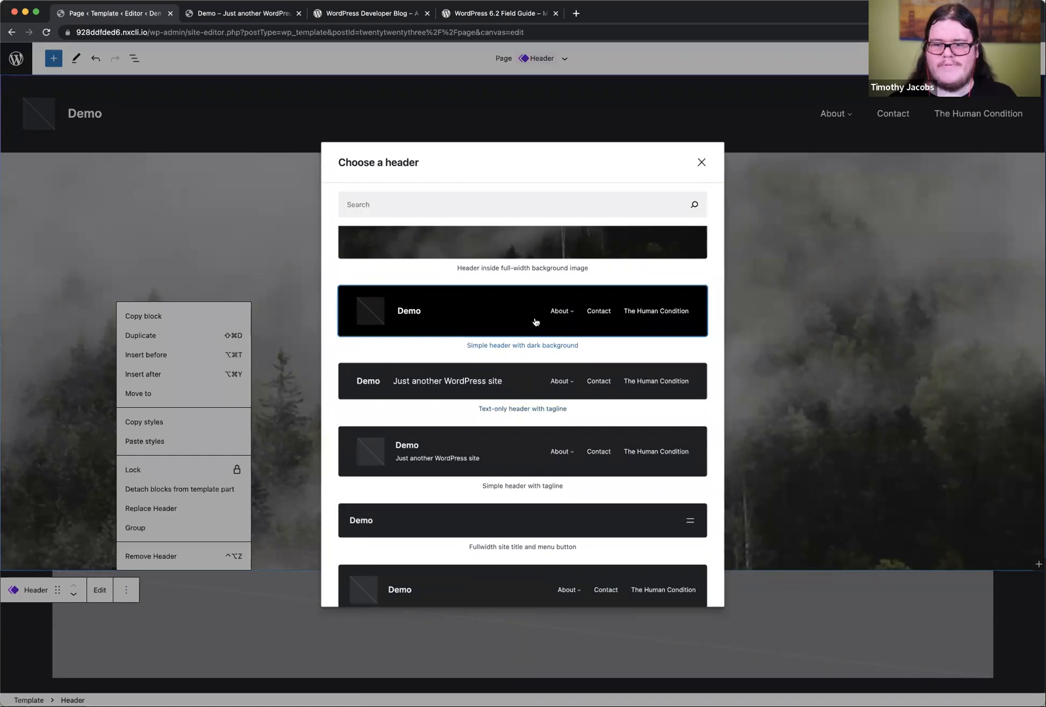
{"action": "left_click", "coordinate": [495, 381]}
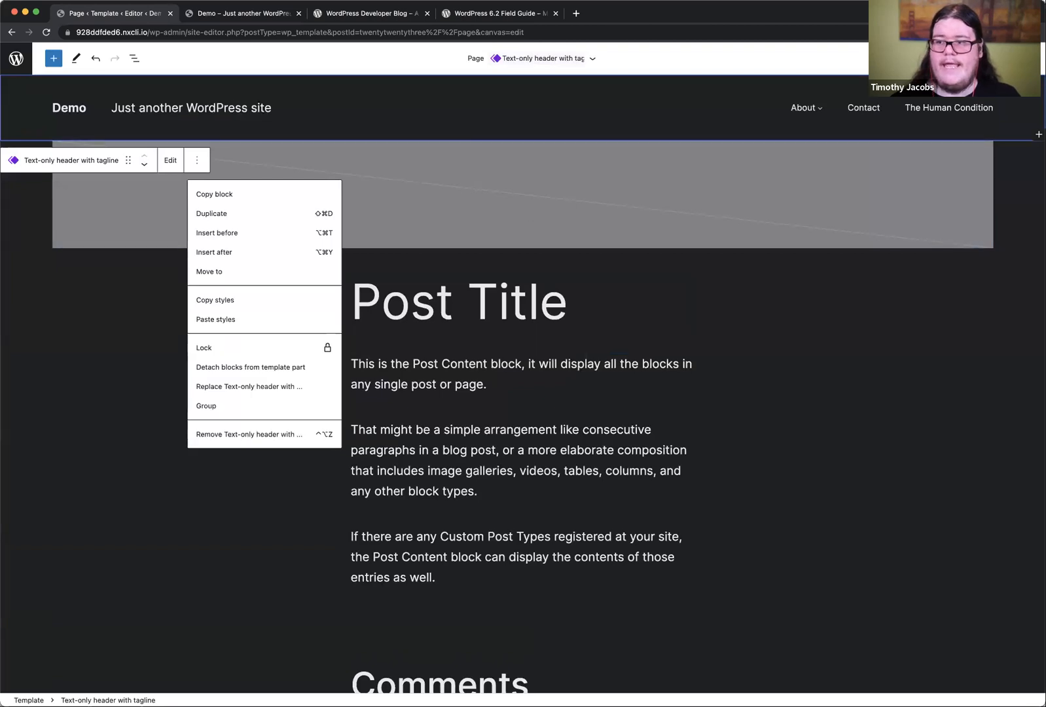
{"action": "left_click", "coordinate": [953, 58]}
{"action": "left_click", "coordinate": [1013, 87]}
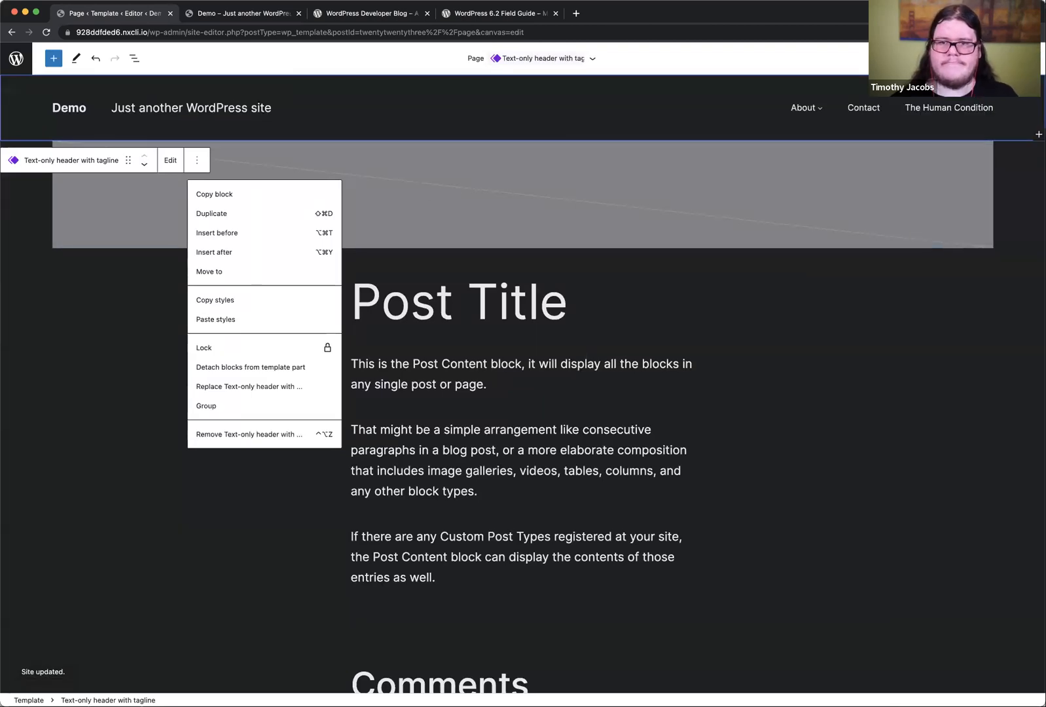
Step: Switch to the Demo site's front end and view the Contact page to check its header
{"action": "left_click", "coordinate": [237, 17]}
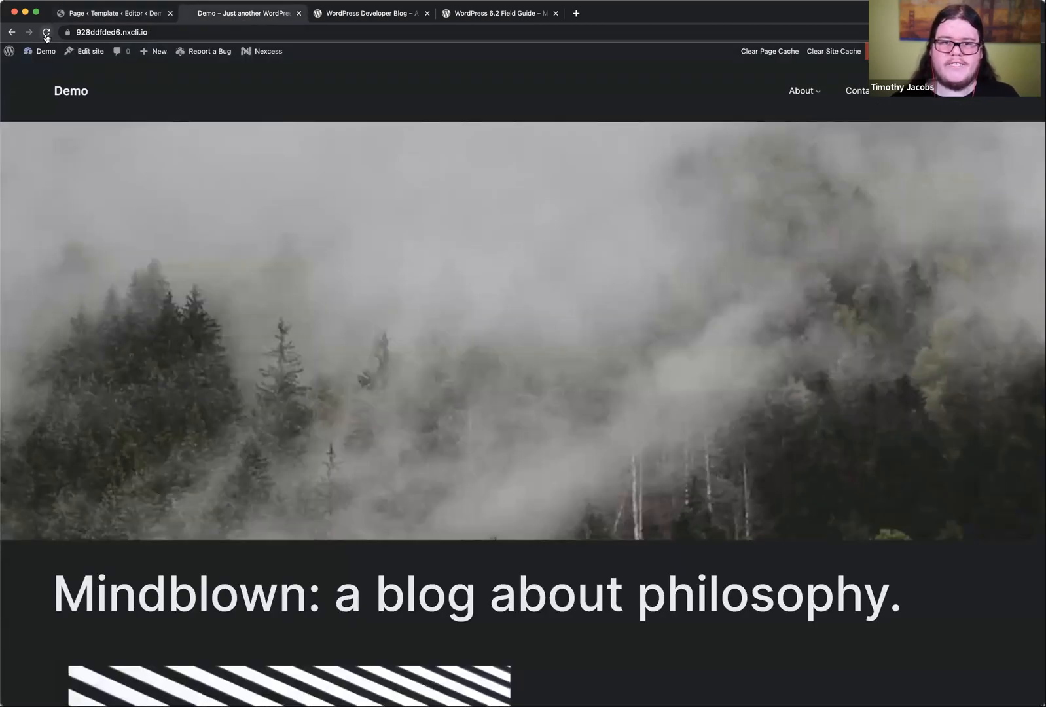
{"action": "scroll", "coordinate": [349, 277], "scroll_direction": "down", "scroll_amount": 5}
{"action": "scroll", "coordinate": [349, 277], "scroll_direction": "up", "scroll_amount": 5}
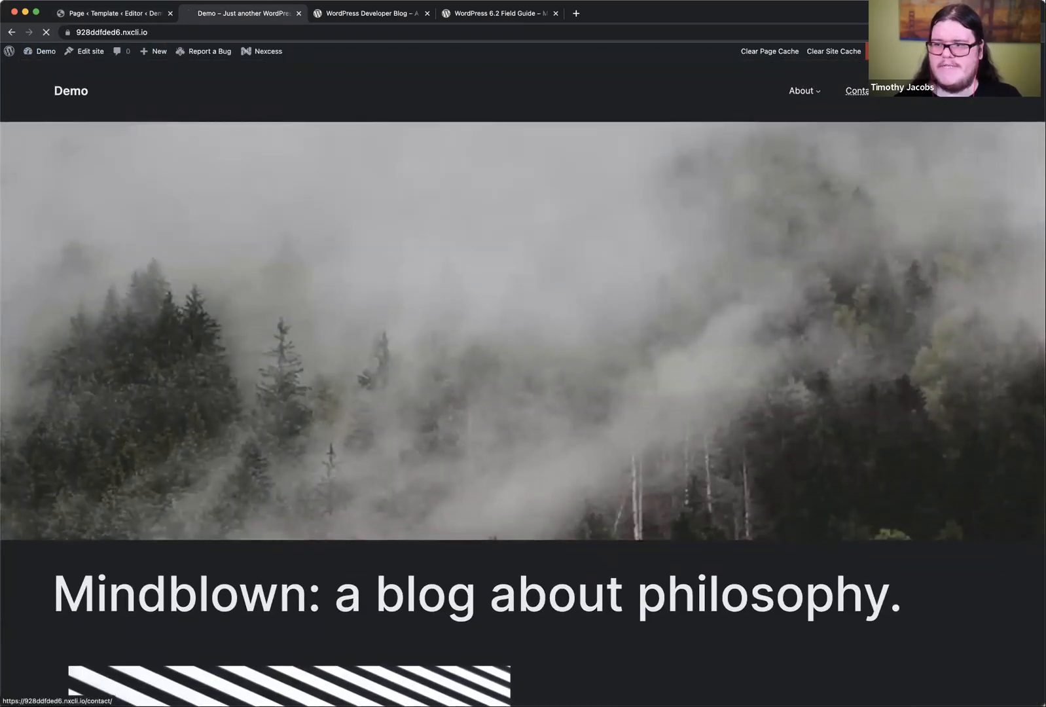
{"action": "left_click", "coordinate": [857, 91]}
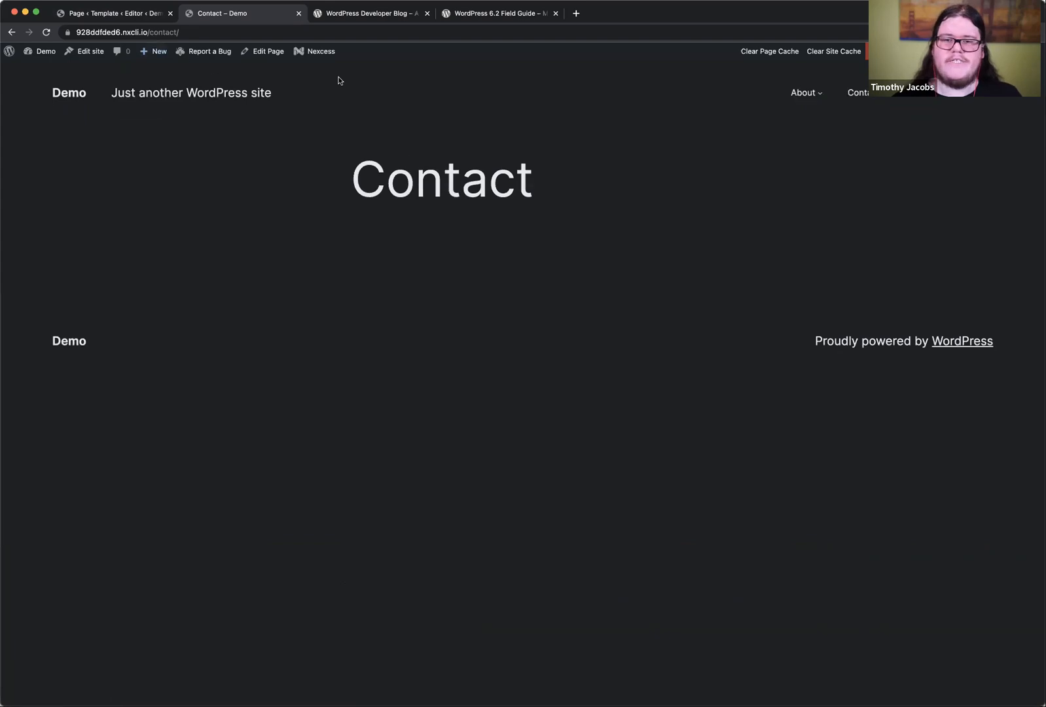
Step: Return to the site editor, leave the Page template, and check the full template management list for customized templates
{"action": "left_click", "coordinate": [124, 13]}
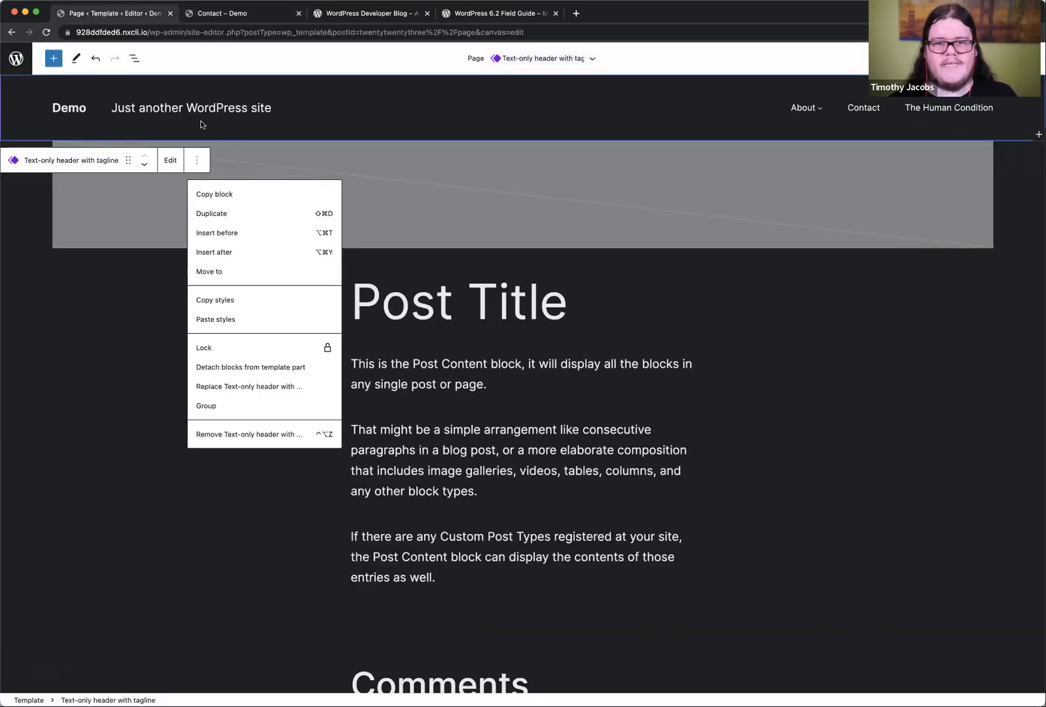
{"action": "left_click", "coordinate": [136, 58]}
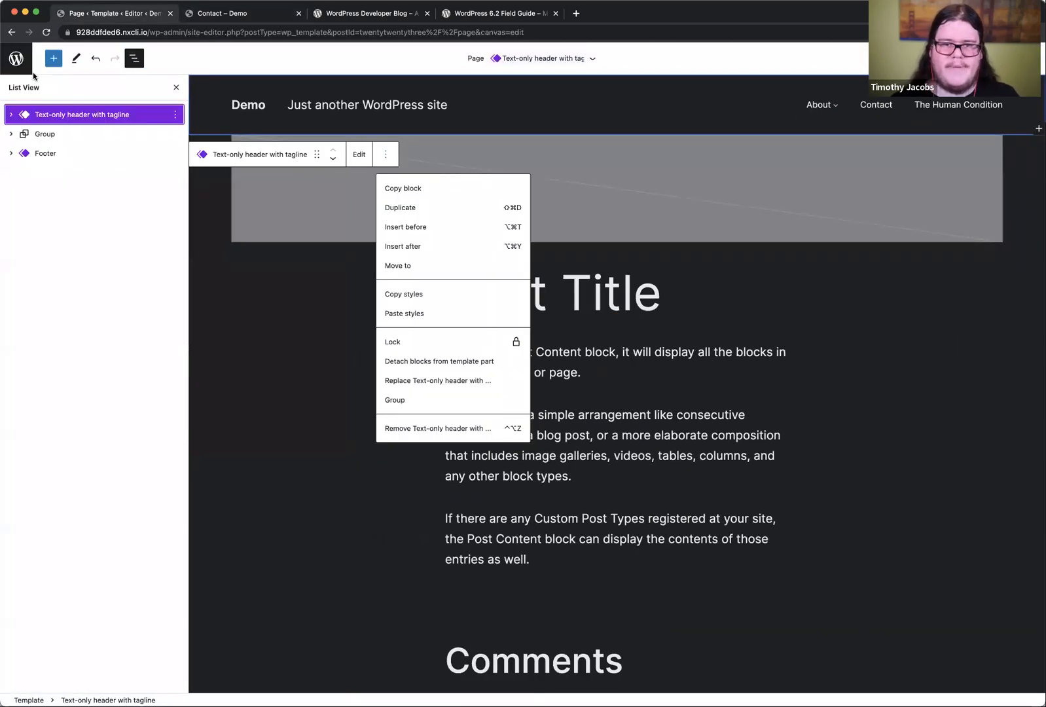
{"action": "left_click", "coordinate": [16, 59]}
{"action": "left_click", "coordinate": [15, 110]}
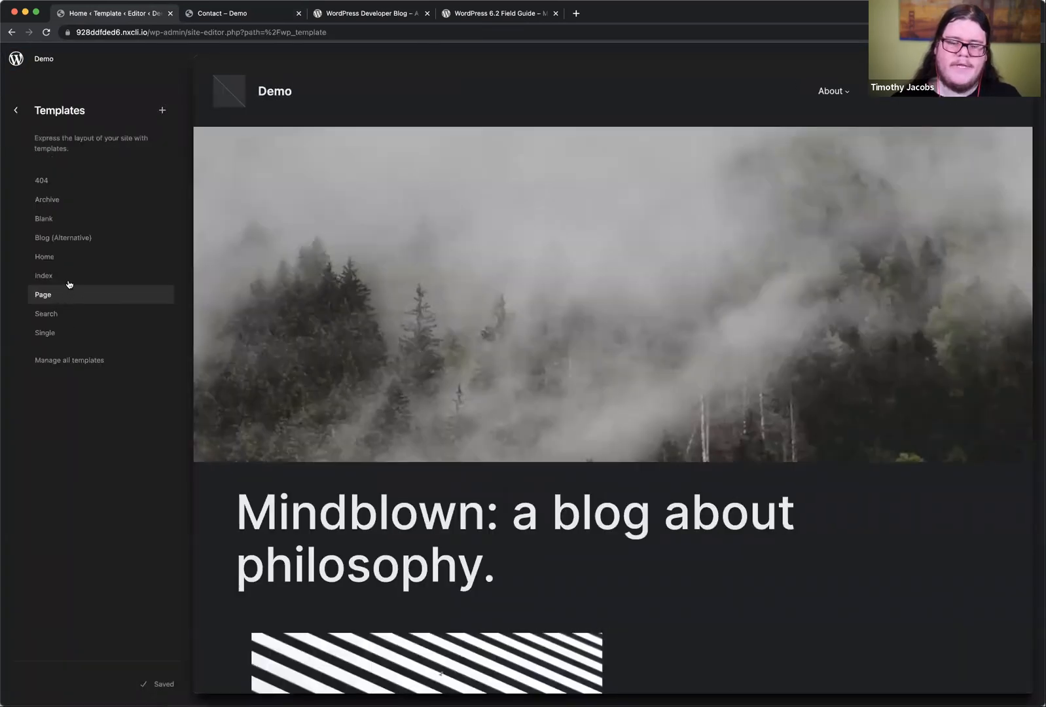
{"action": "left_click", "coordinate": [63, 294]}
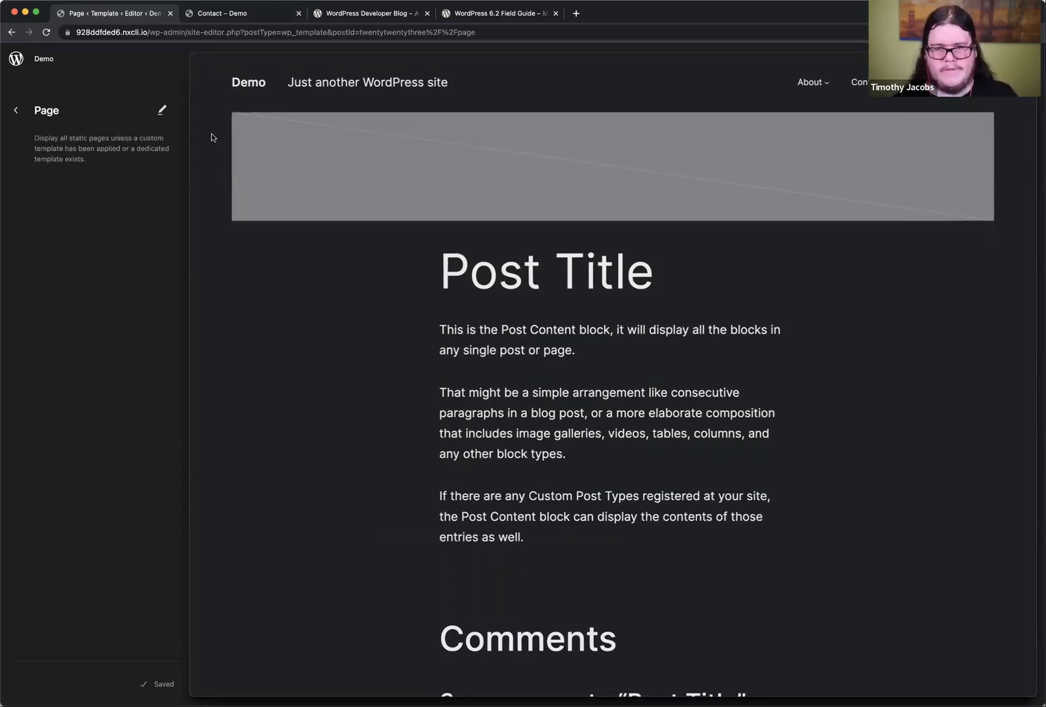
{"action": "left_click", "coordinate": [16, 111]}
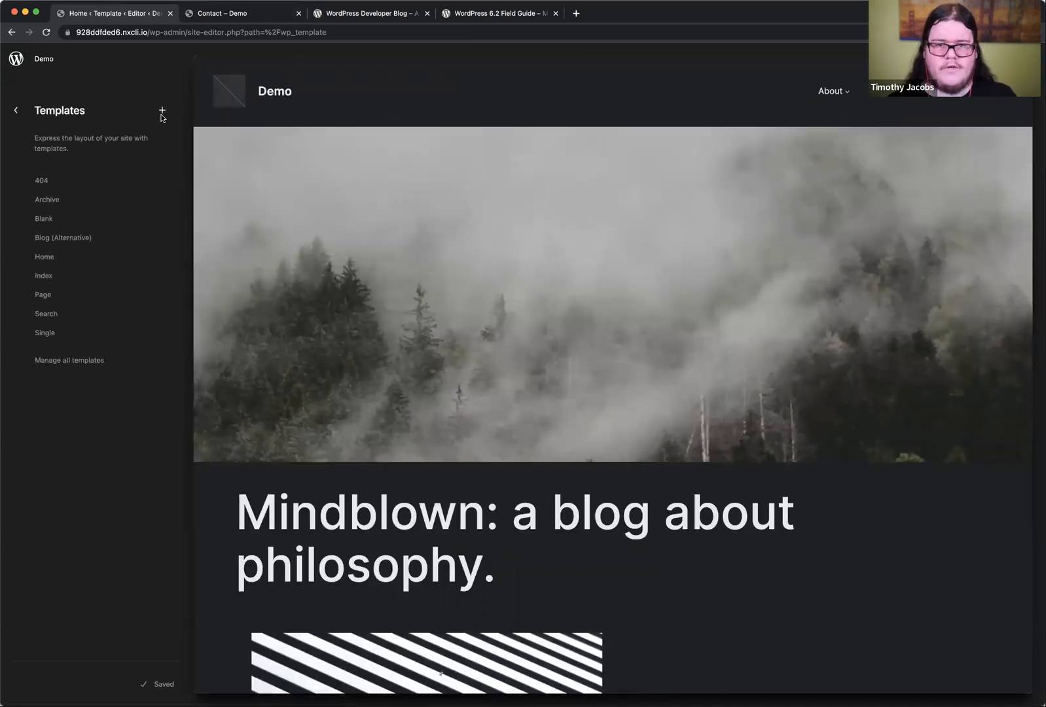
{"action": "left_click", "coordinate": [77, 360]}
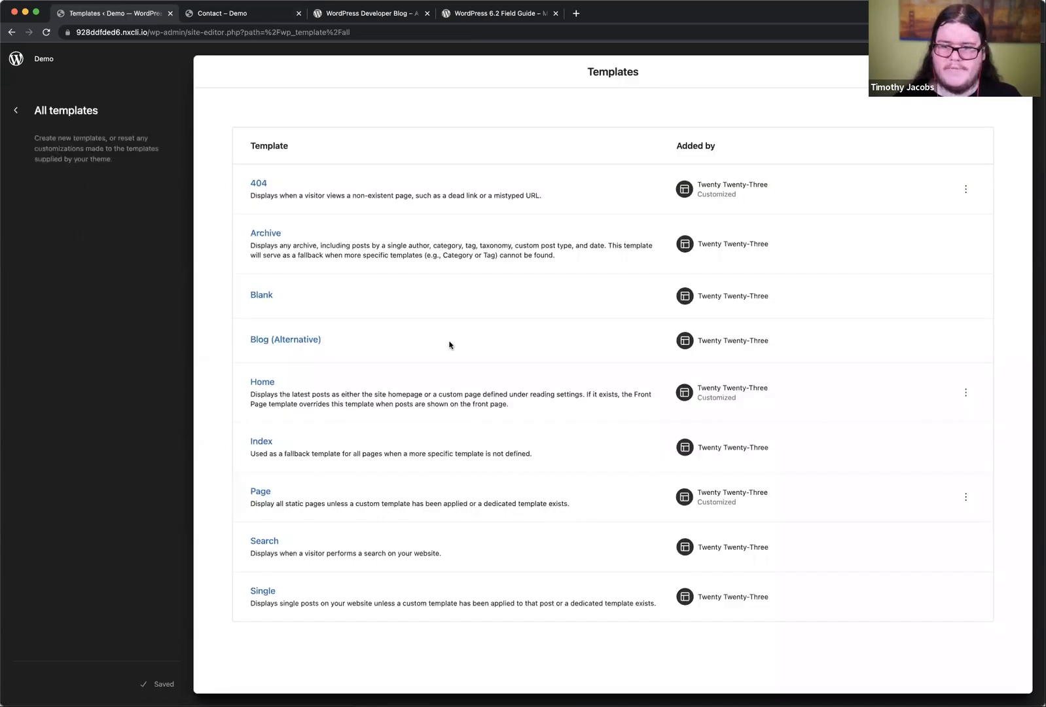
{"action": "left_click_drag", "start_coordinate": [702, 195], "coordinate": [729, 198]}
{"action": "left_click_drag", "start_coordinate": [706, 400], "coordinate": [729, 399]}
{"action": "left_click", "coordinate": [729, 399]}
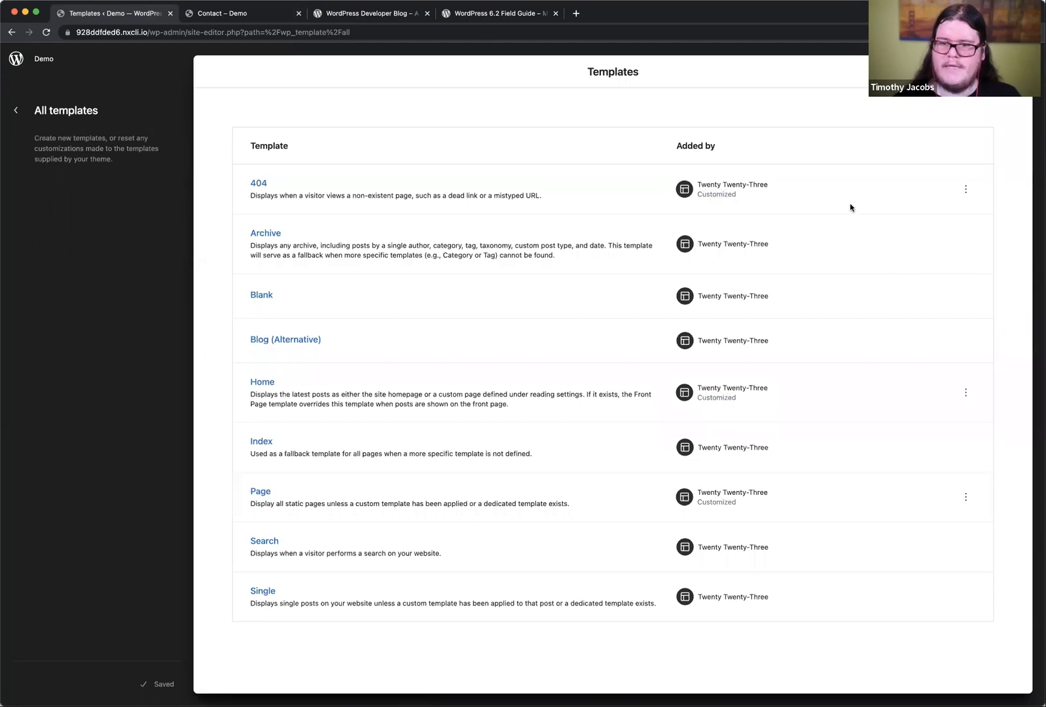
Step: Add a single-item post template for the specific post "Naming and Necessity by Saul Kripke"
{"action": "left_click", "coordinate": [998, 72]}
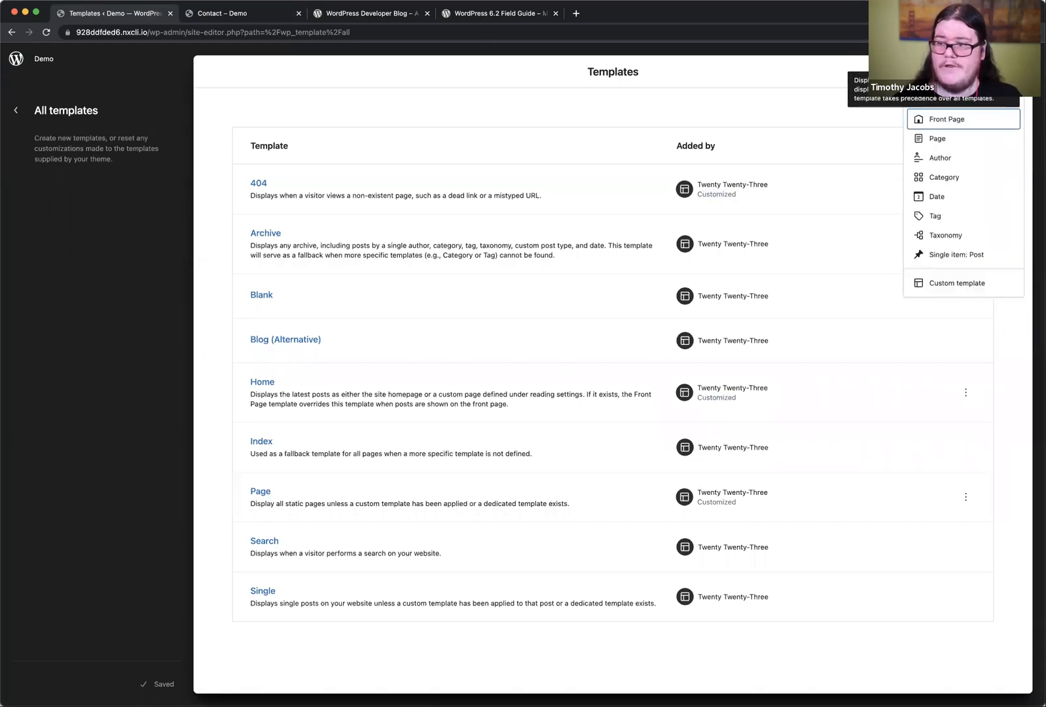
{"action": "left_click", "coordinate": [958, 255]}
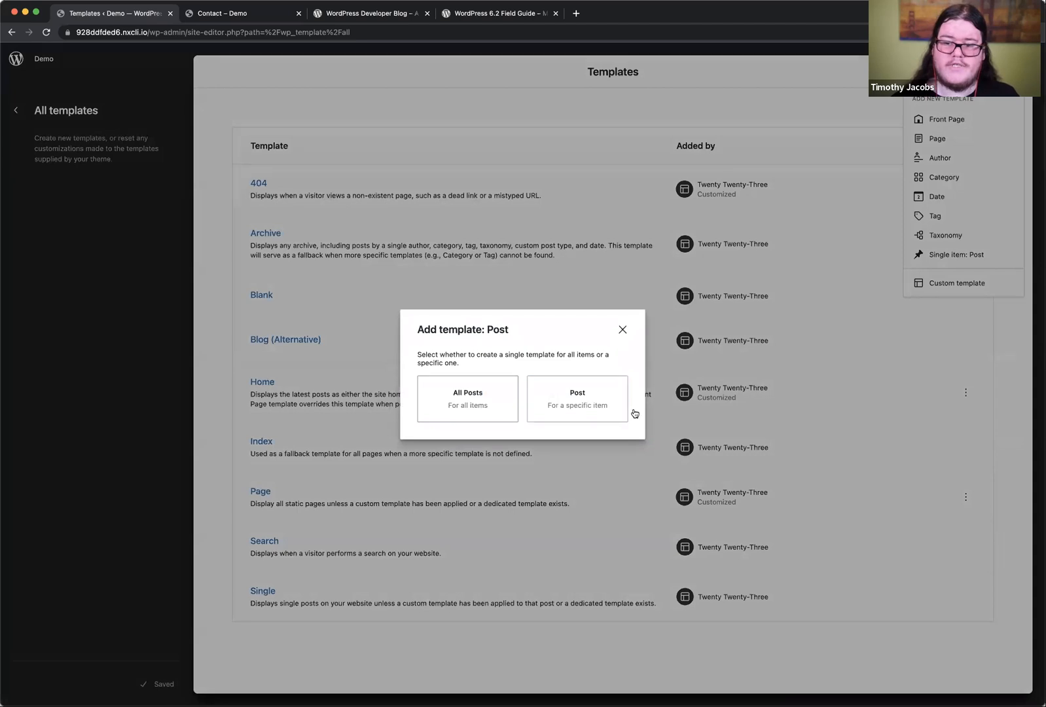
{"action": "left_click", "coordinate": [582, 401]}
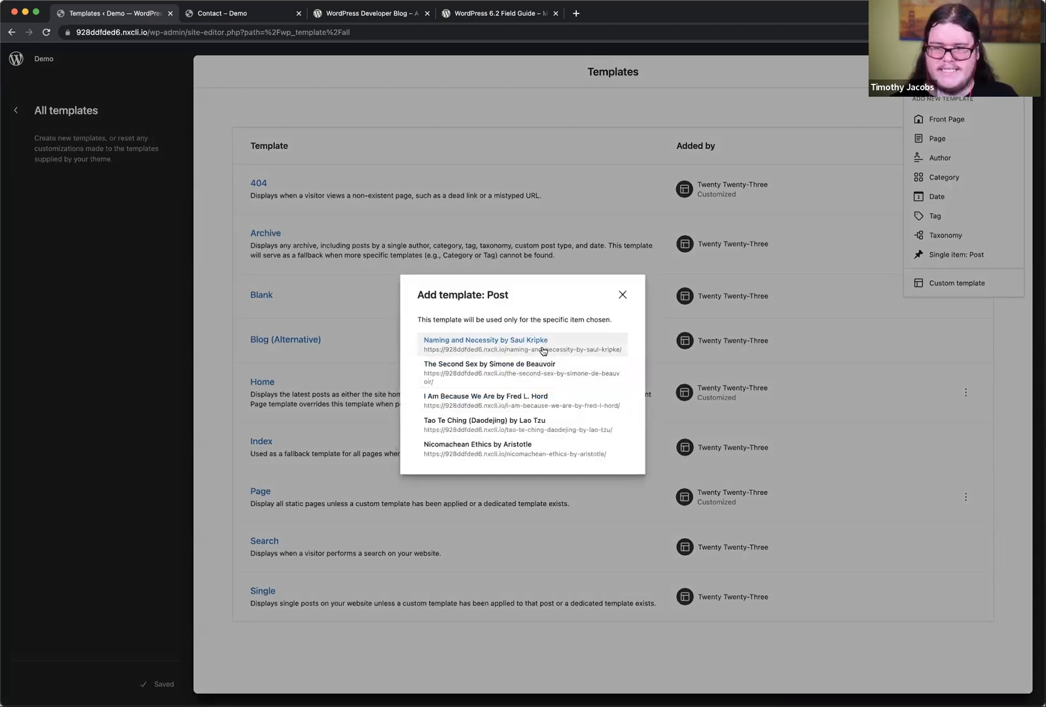
{"action": "left_click", "coordinate": [543, 348]}
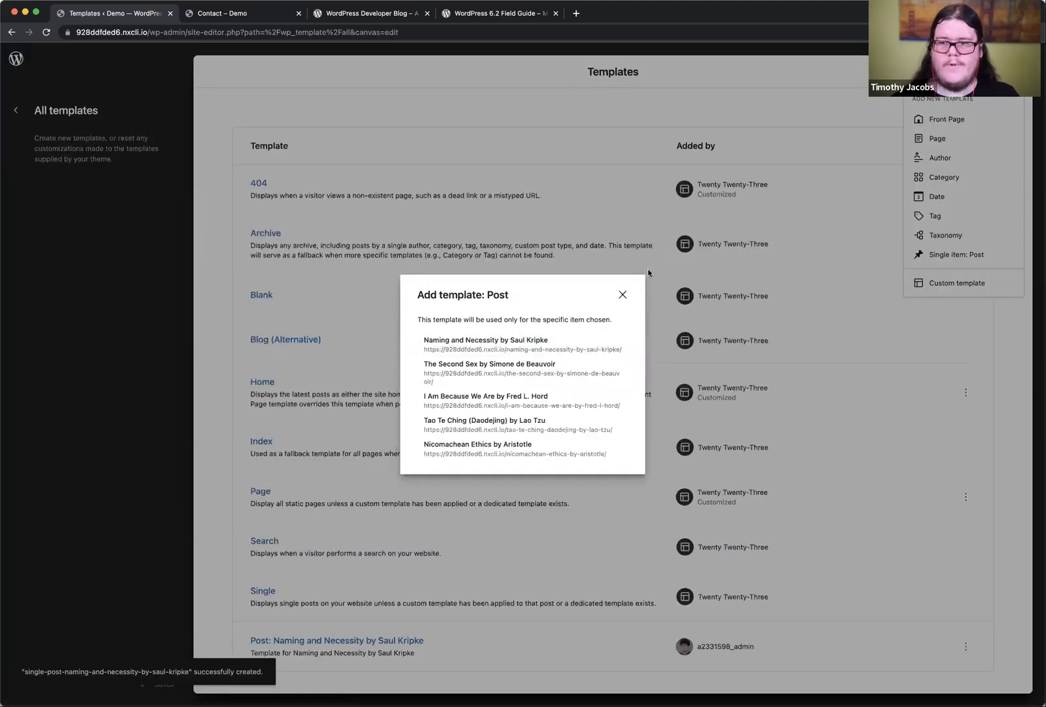
{"action": "left_click", "coordinate": [622, 294]}
Step: Open the new "Post: Naming and Necessity by Saul Kripke" template for editing
{"action": "scroll", "coordinate": [315, 459], "scroll_direction": "down", "scroll_amount": 1}
{"action": "left_click", "coordinate": [328, 623]}
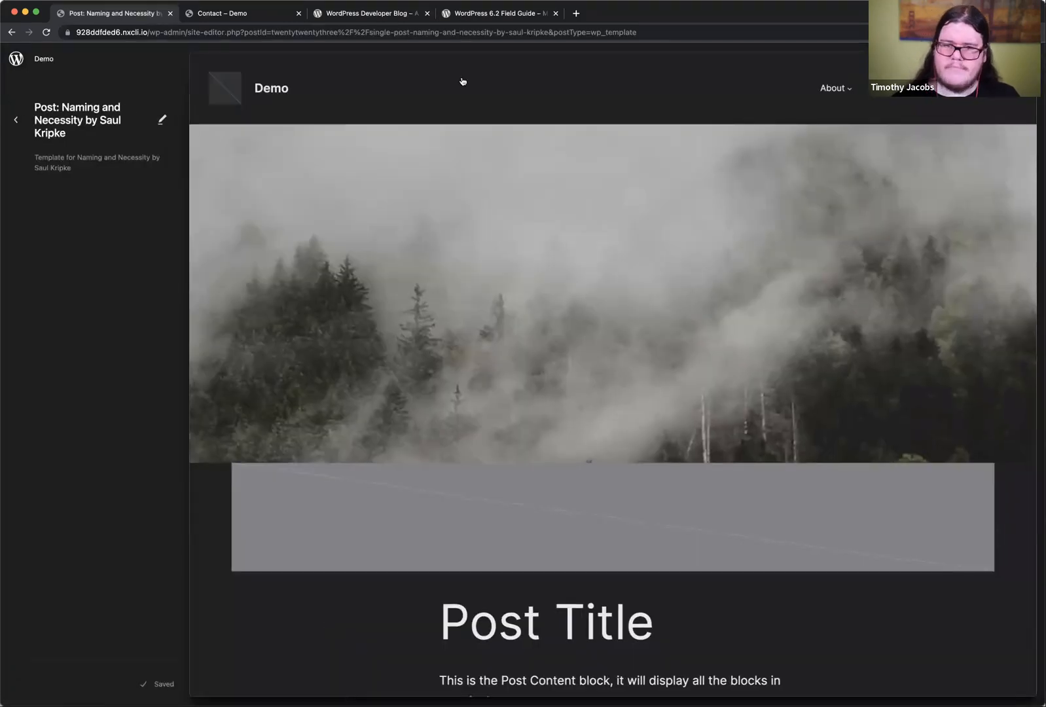
{"action": "left_click", "coordinate": [164, 122]}
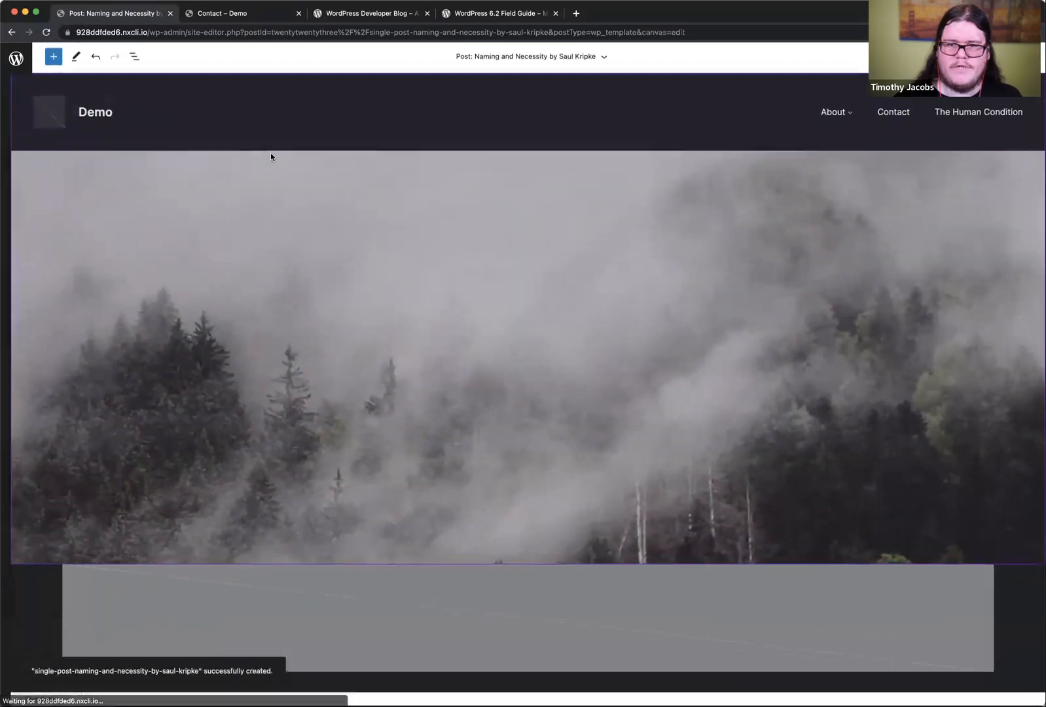
{"action": "left_click", "coordinate": [134, 58]}
{"action": "left_click", "coordinate": [77, 117]}
{"action": "left_click", "coordinate": [275, 111]}
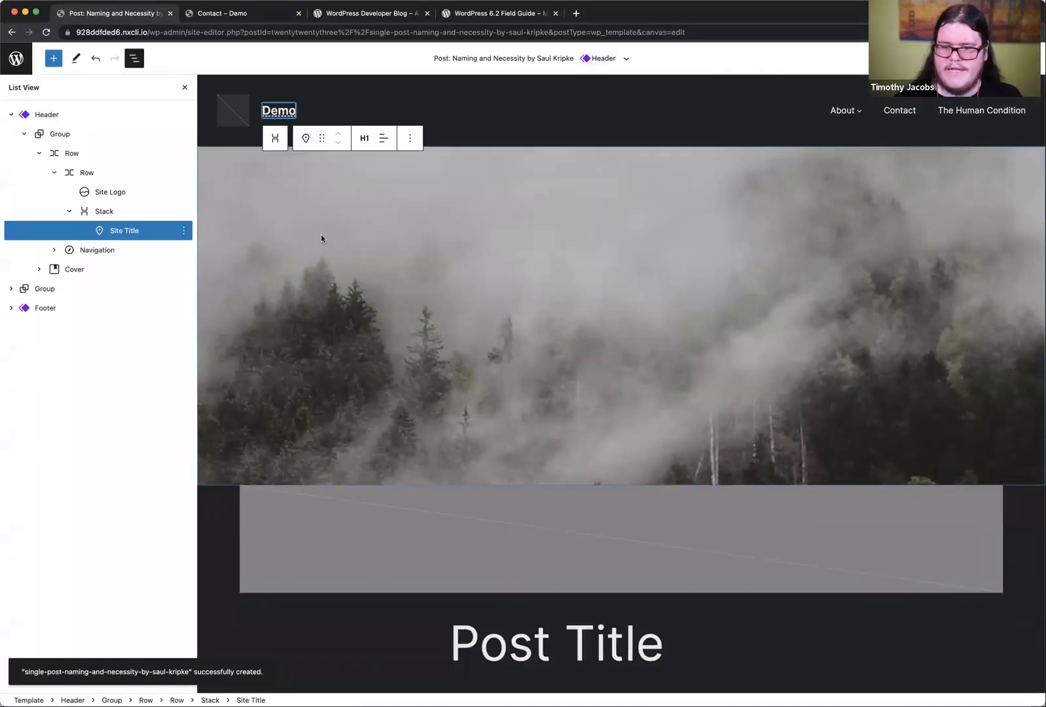
{"action": "left_click", "coordinate": [99, 117]}
{"action": "left_click", "coordinate": [296, 505]}
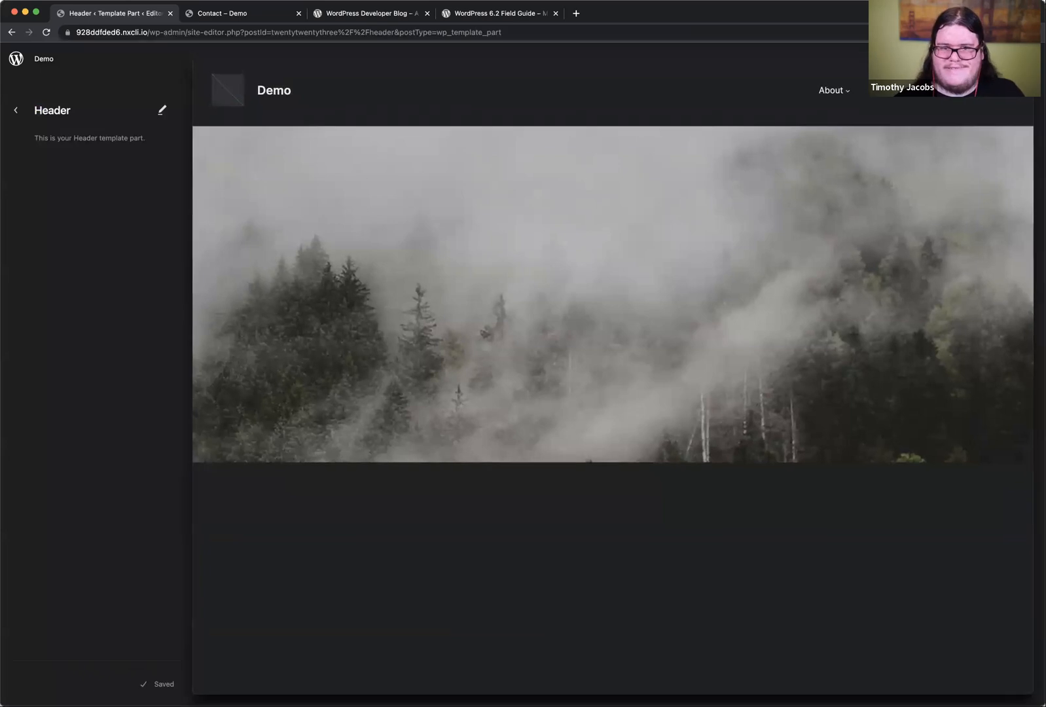
{"action": "left_click", "coordinate": [12, 33]}
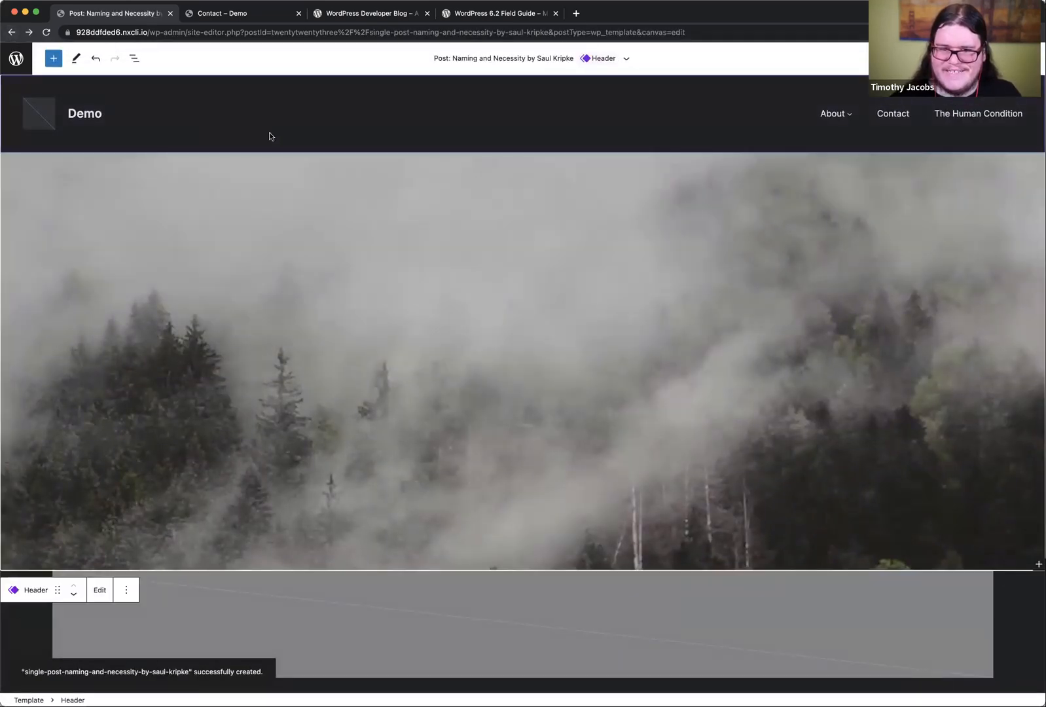
Step: Replace the post template's Header with the "Centered header with logo" pattern and save the template
{"action": "left_click", "coordinate": [127, 590]}
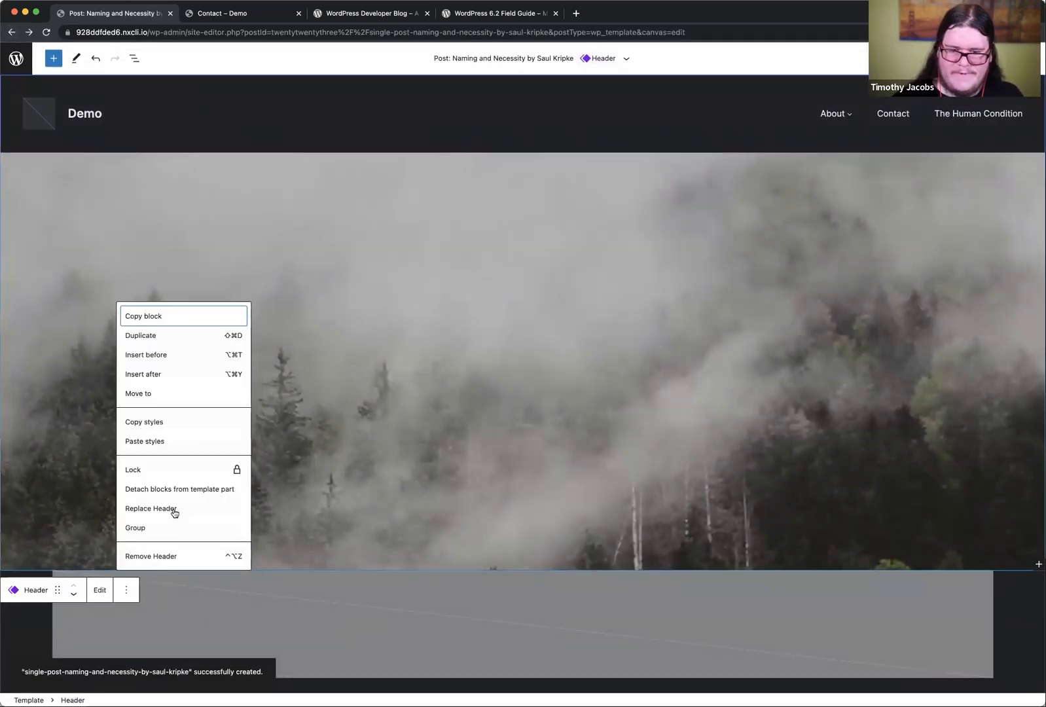
{"action": "left_click", "coordinate": [169, 509]}
{"action": "scroll", "coordinate": [612, 351], "scroll_direction": "down", "scroll_amount": 5}
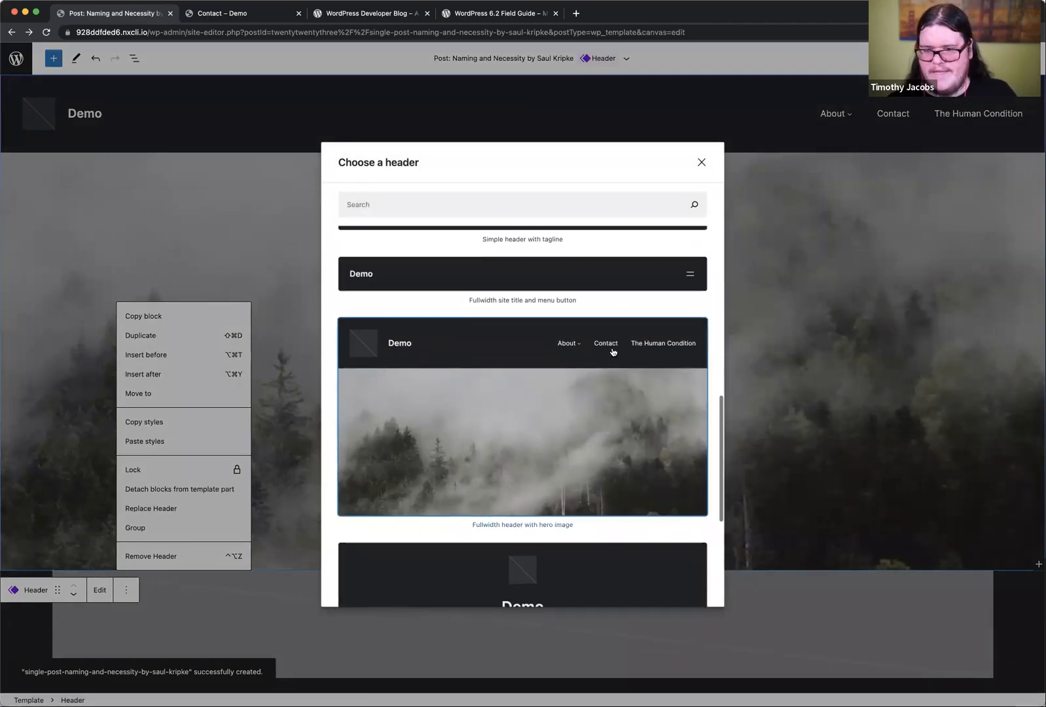
{"action": "scroll", "coordinate": [612, 354], "scroll_direction": "down", "scroll_amount": 3}
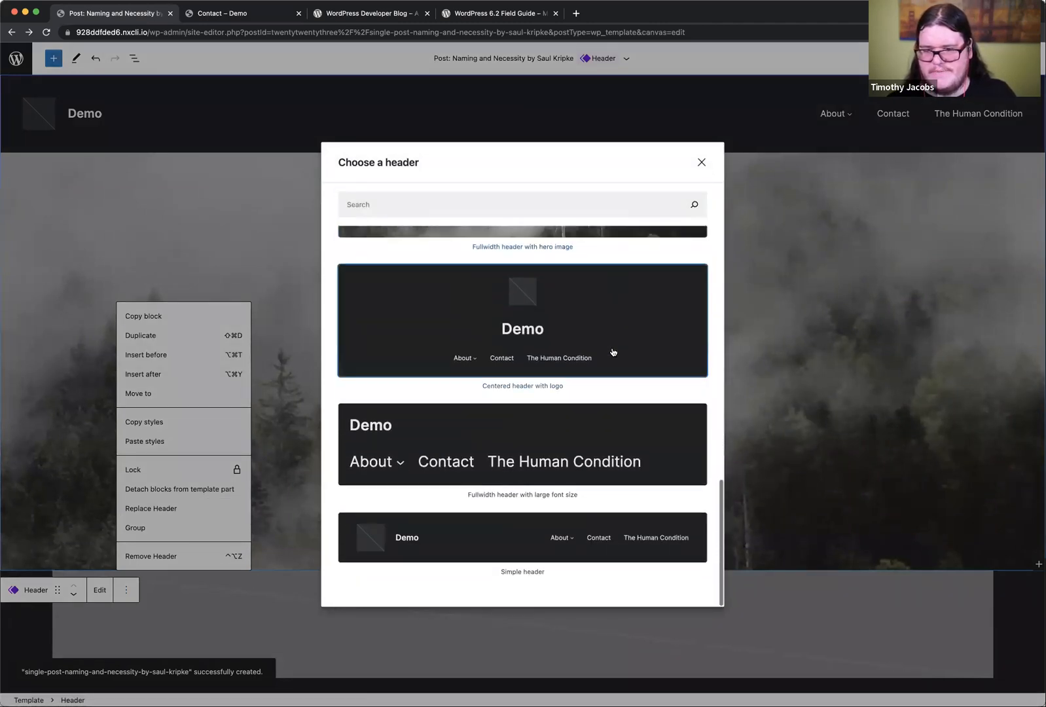
{"action": "left_click", "coordinate": [613, 312]}
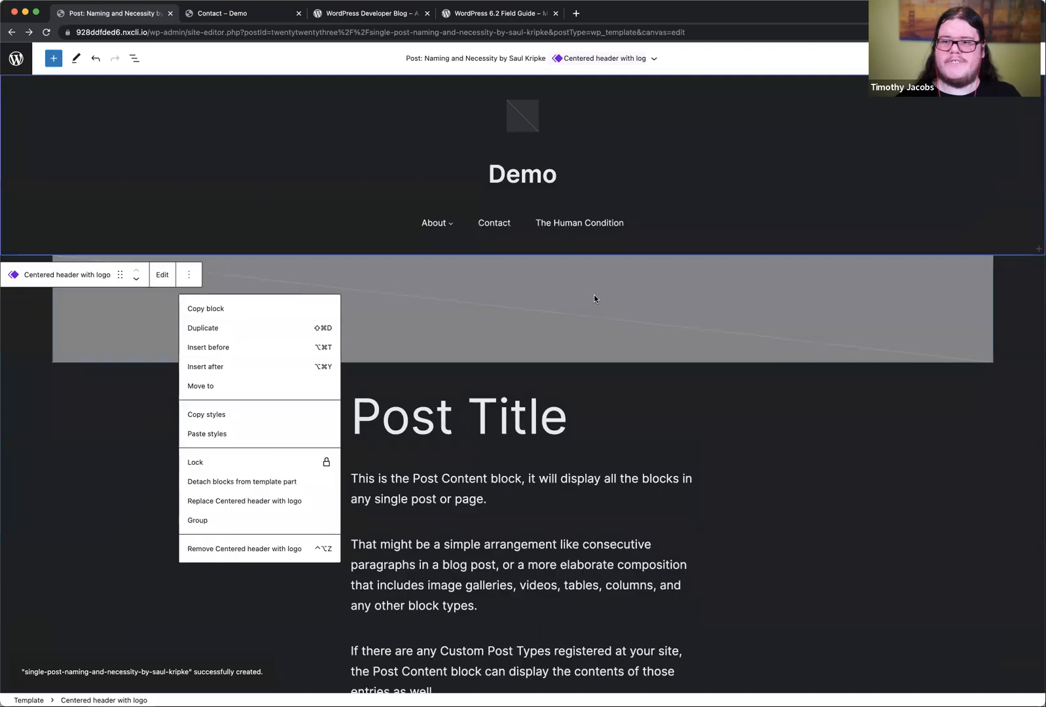
{"action": "left_click", "coordinate": [960, 58]}
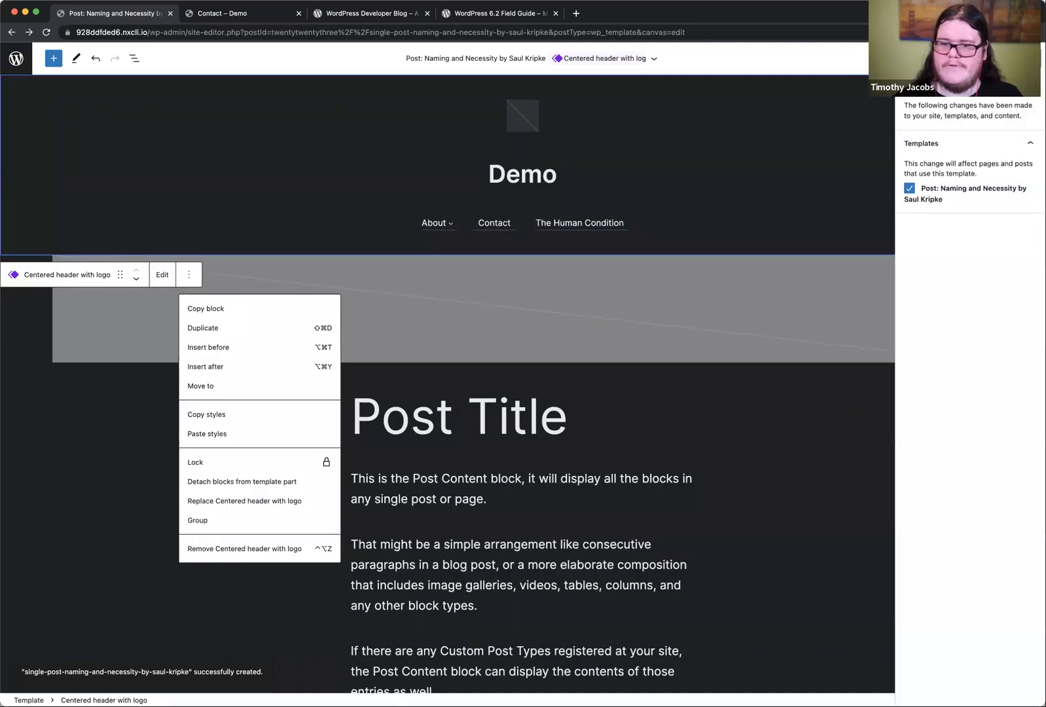
{"action": "left_click", "coordinate": [936, 58]}
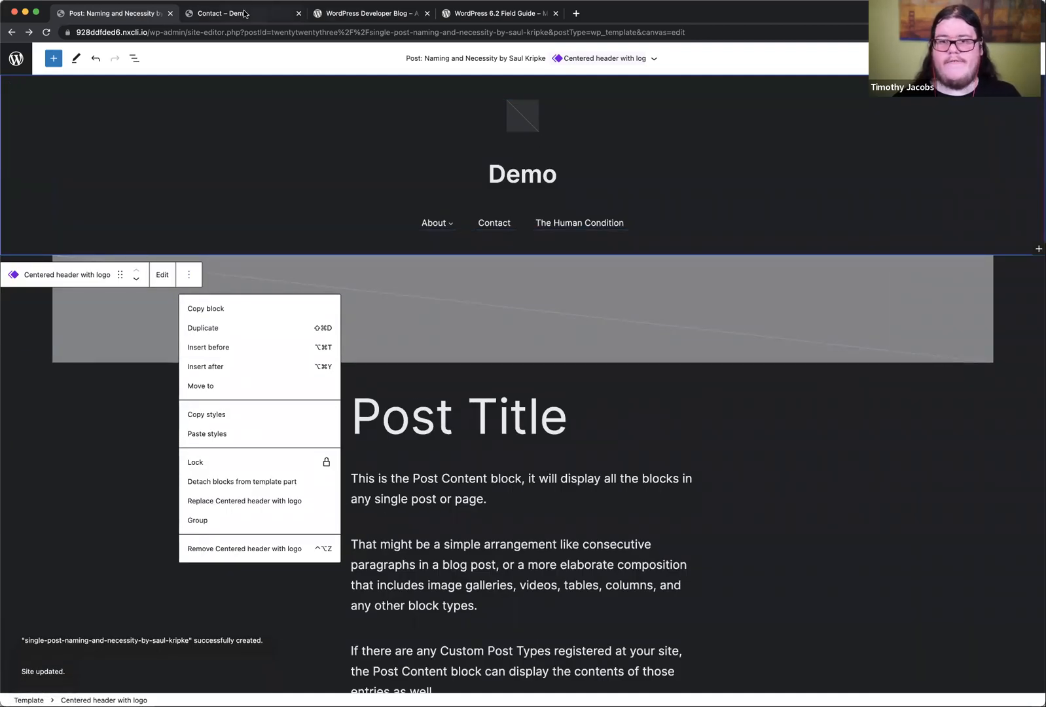
Step: Look through the published site's home page for the post "Naming and Necessity by Saul Kripke"
{"action": "left_click", "coordinate": [244, 13]}
{"action": "left_click", "coordinate": [73, 93]}
{"action": "scroll", "coordinate": [387, 403], "scroll_direction": "down", "scroll_amount": 15}
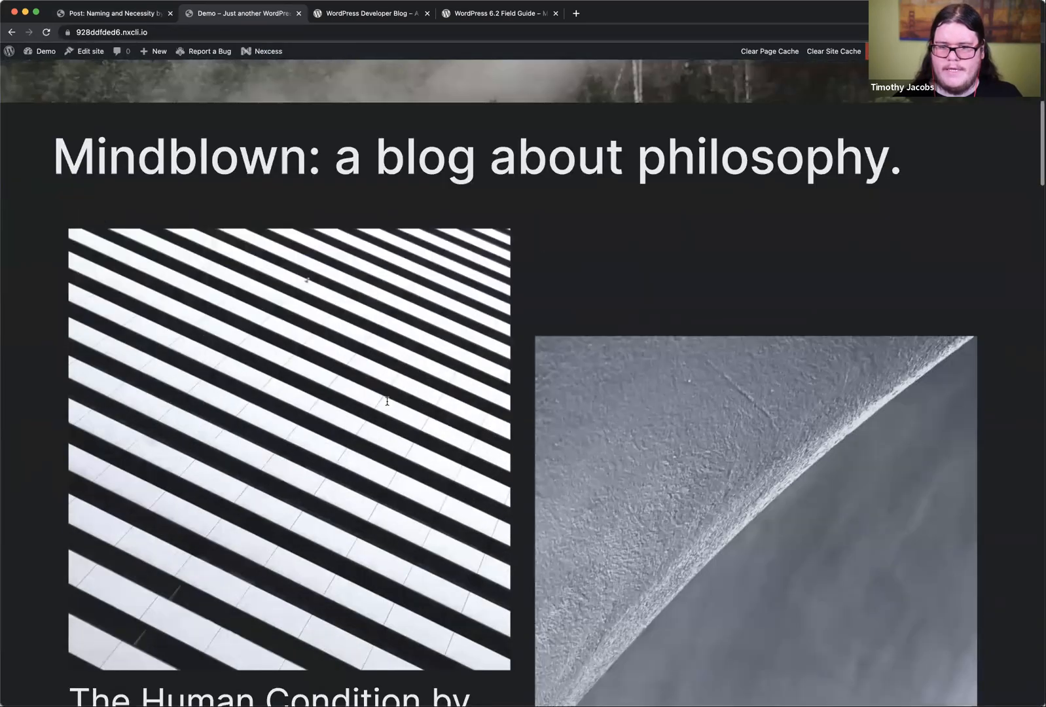
{"action": "scroll", "coordinate": [387, 401], "scroll_direction": "down", "scroll_amount": 10}
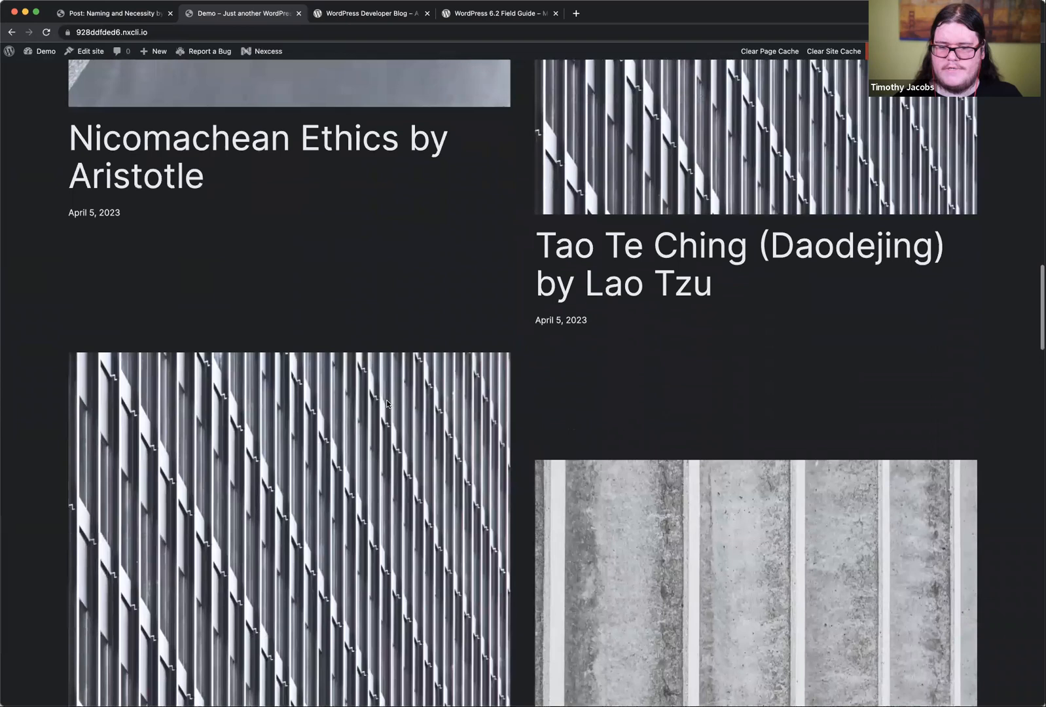
{"action": "scroll", "coordinate": [387, 402], "scroll_direction": "down", "scroll_amount": 15}
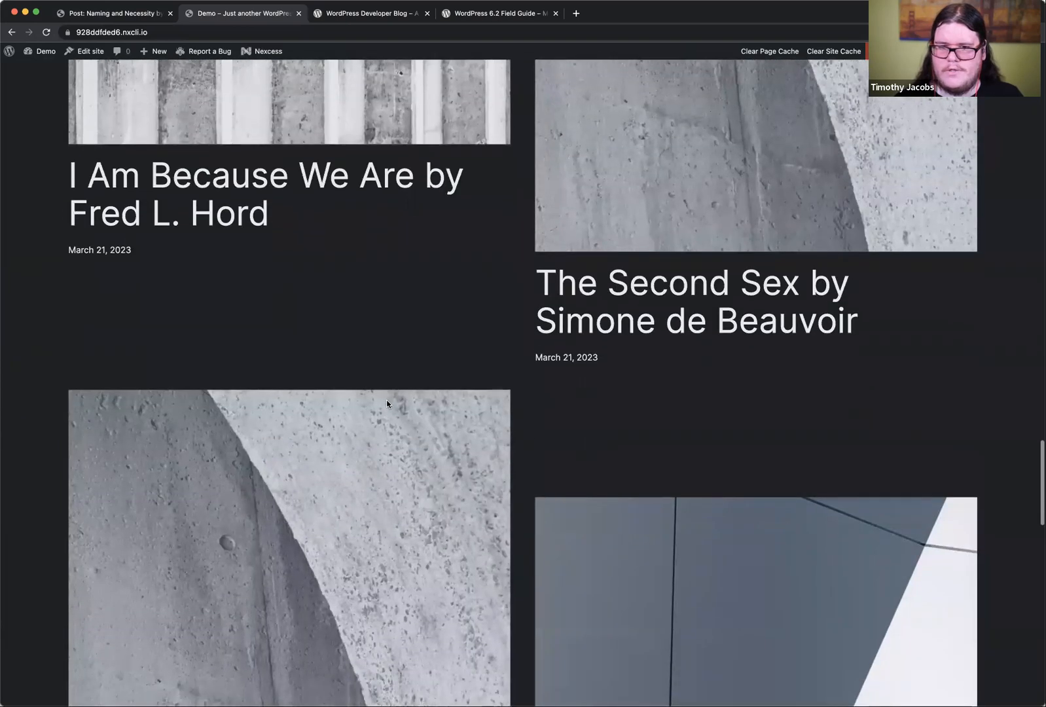
{"action": "scroll", "coordinate": [393, 381], "scroll_direction": "up", "scroll_amount": 2}
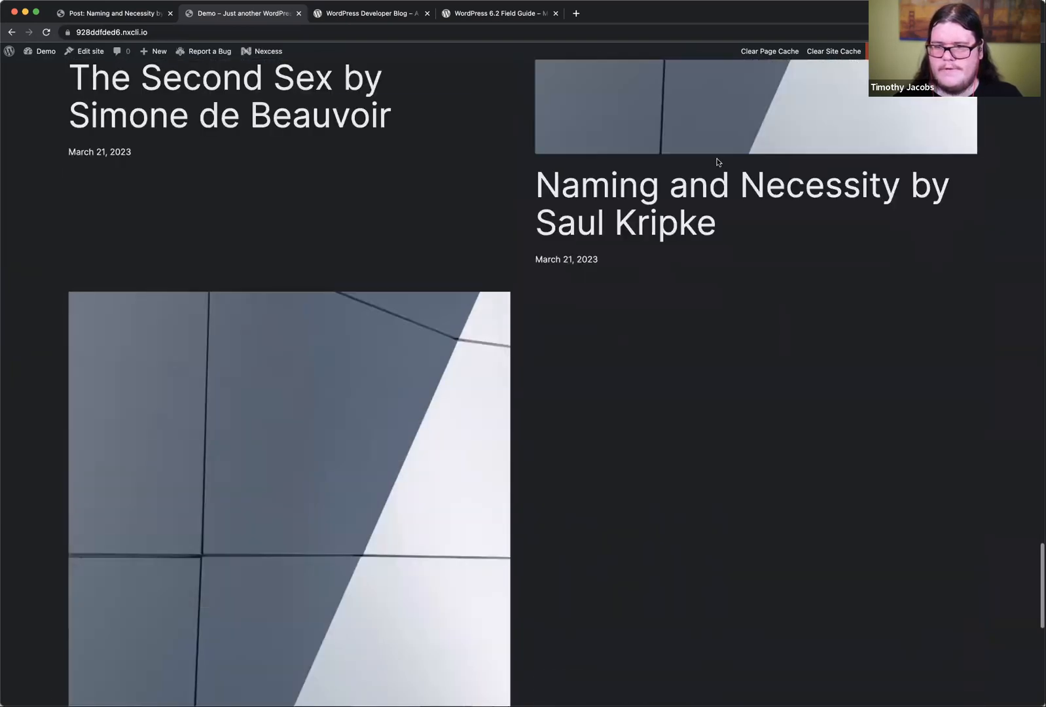
{"action": "scroll", "coordinate": [411, 405], "scroll_direction": "down", "scroll_amount": 5}
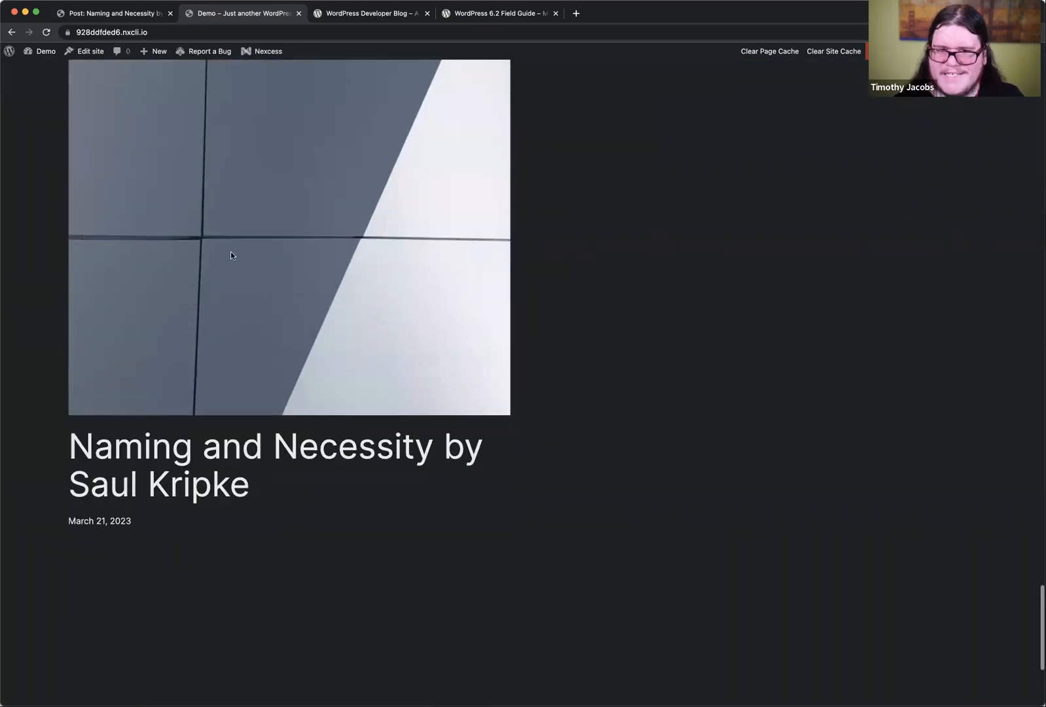
{"action": "scroll", "coordinate": [231, 252], "scroll_direction": "up", "scroll_amount": 7}
{"action": "left_click_drag", "start_coordinate": [543, 474], "coordinate": [590, 478]}
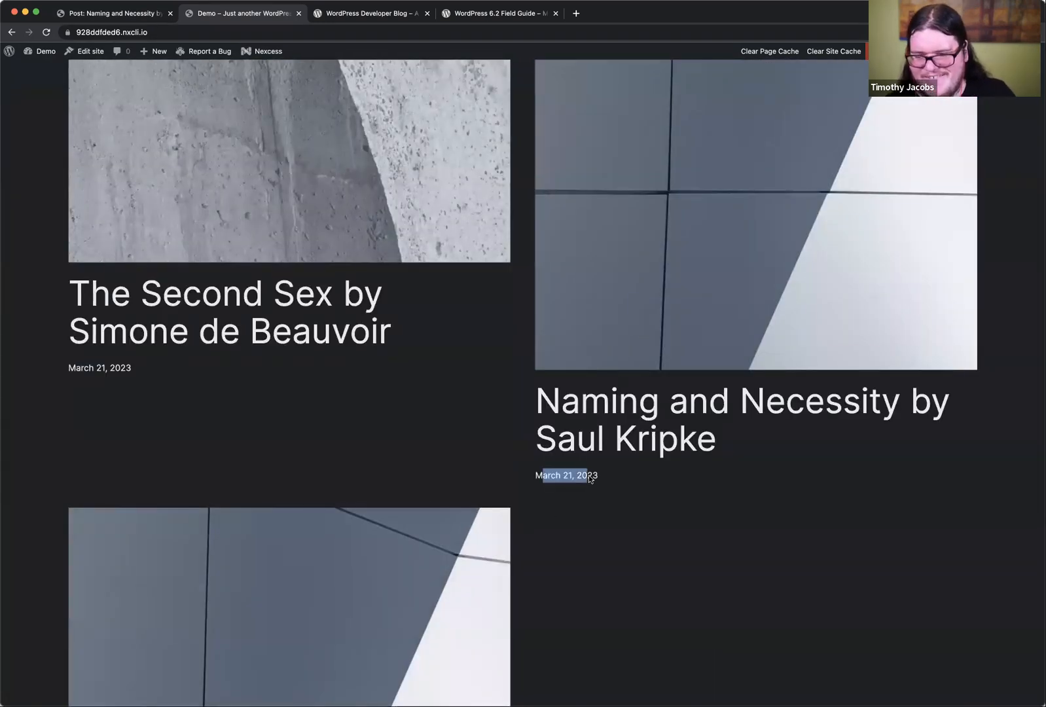
{"action": "left_click", "coordinate": [590, 478]}
{"action": "scroll", "coordinate": [590, 478], "scroll_direction": "up", "scroll_amount": 20}
Step: Go to the admin posts list, view "Naming and Necessity by Saul Kripke" in a new browser tab, and examine its header
{"action": "left_click", "coordinate": [100, 15]}
{"action": "left_click", "coordinate": [18, 59]}
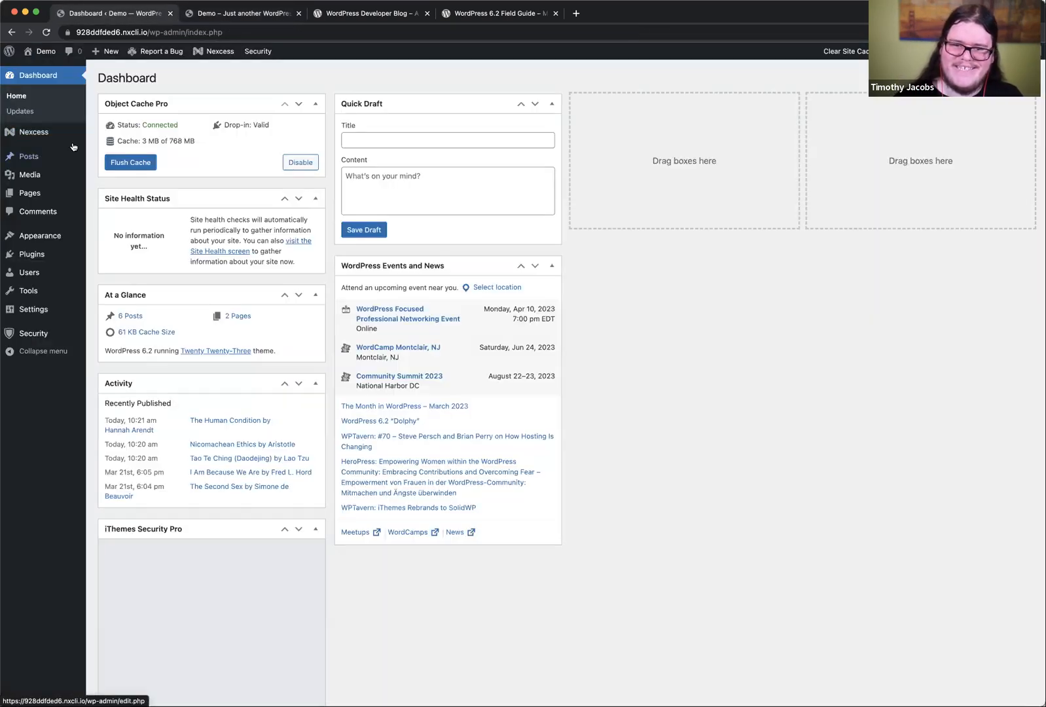
{"action": "mouse_move", "coordinate": [30, 157]}
{"action": "left_click", "coordinate": [127, 159]}
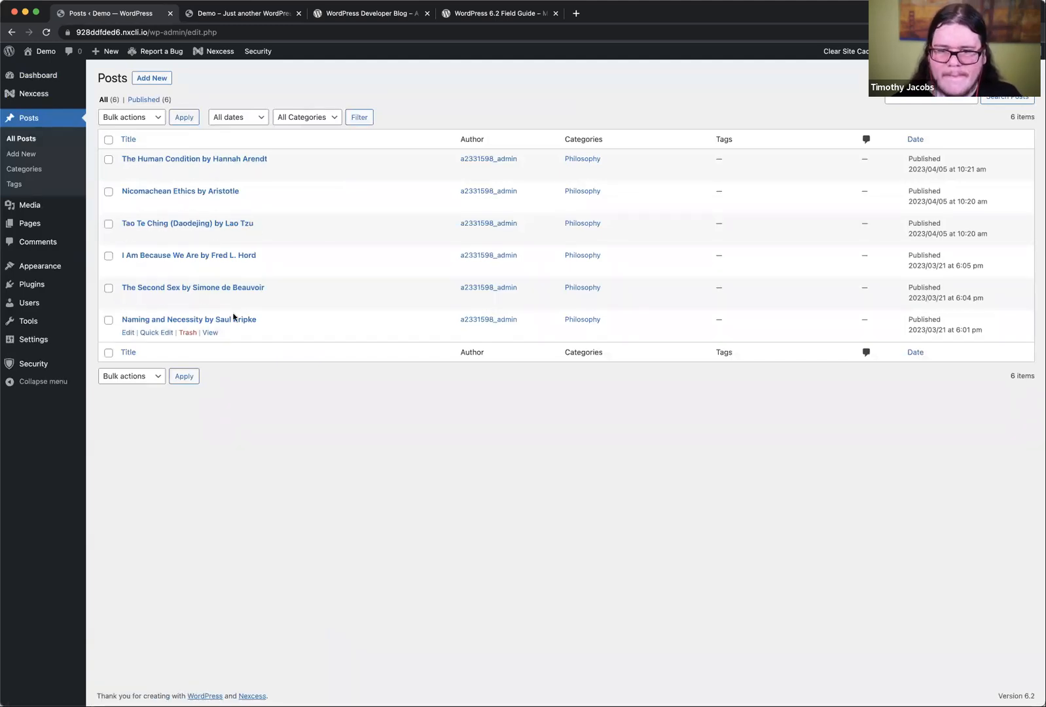
{"action": "right_click", "coordinate": [210, 333]}
{"action": "key", "text": "Return"}
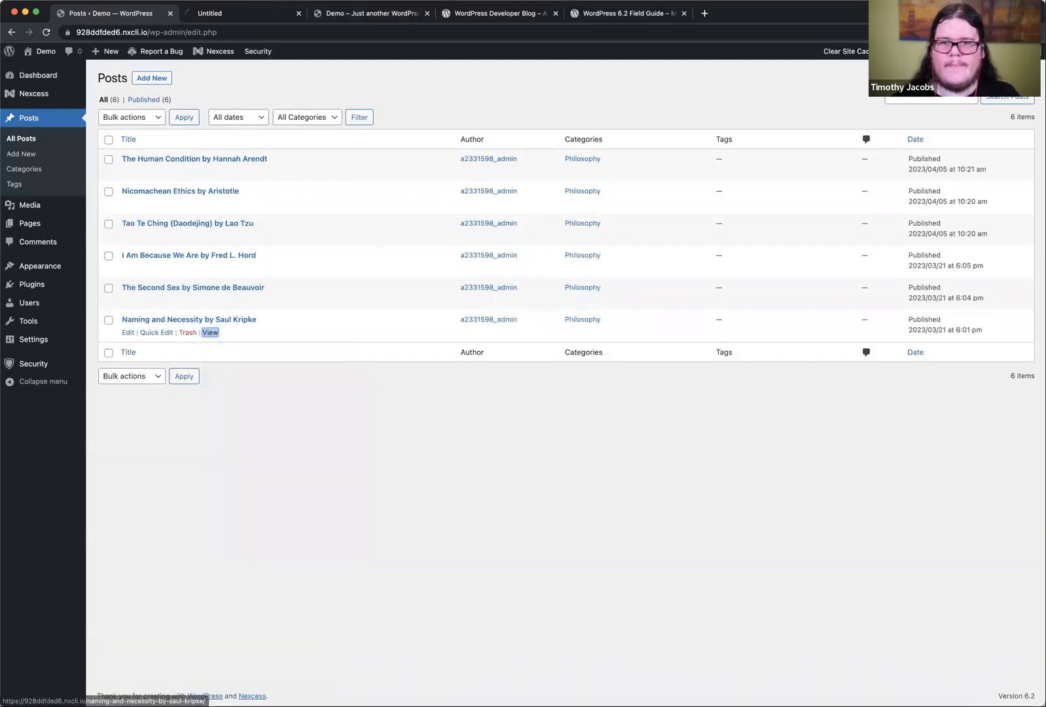
{"action": "left_click", "coordinate": [206, 15]}
{"action": "scroll", "coordinate": [409, 362], "scroll_direction": "down", "scroll_amount": 3}
{"action": "scroll", "coordinate": [409, 363], "scroll_direction": "up", "scroll_amount": 3}
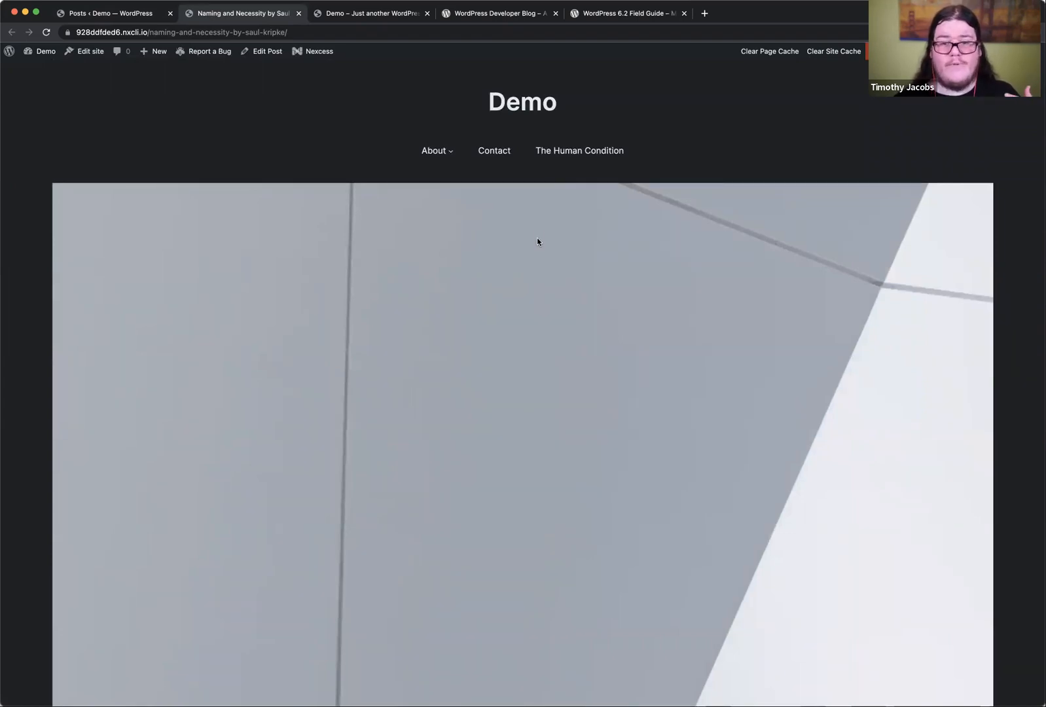
Step: Return to the site editor, open the Home template for editing, and show the Style Book
{"action": "left_click", "coordinate": [105, 13]}
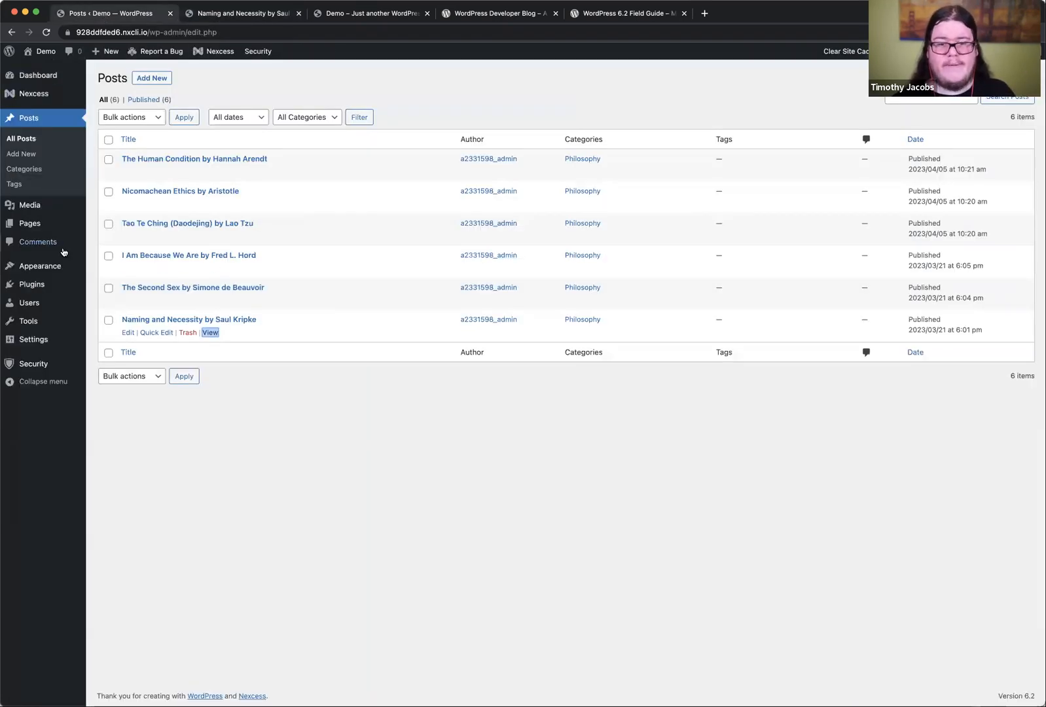
{"action": "mouse_move", "coordinate": [52, 267]}
{"action": "left_click", "coordinate": [105, 283]}
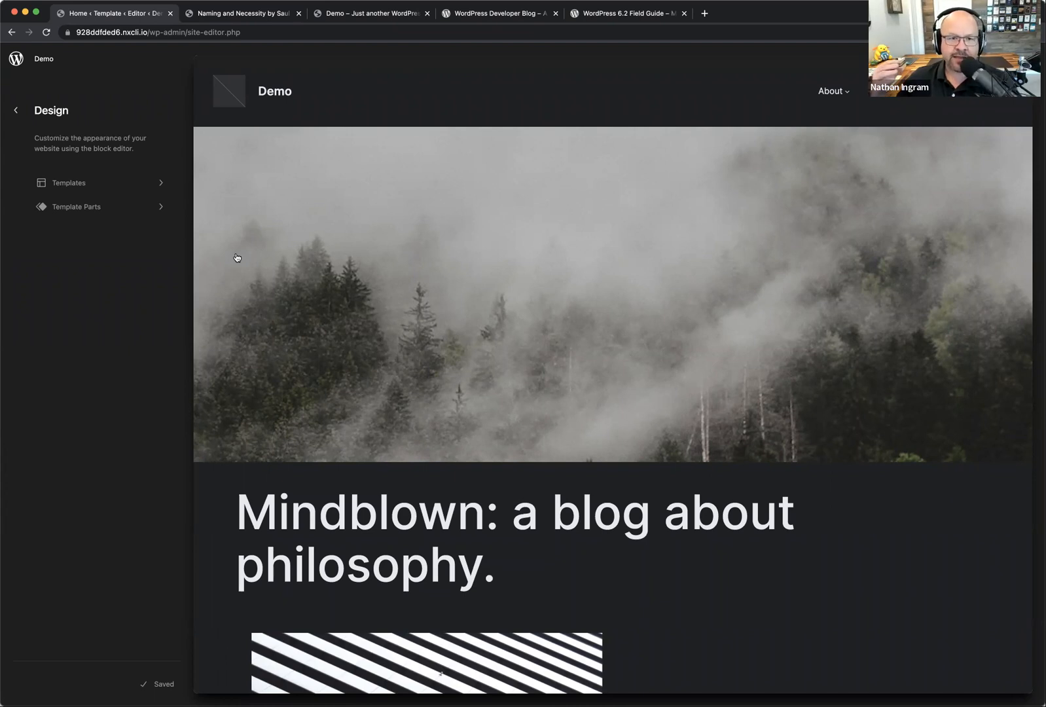
{"action": "left_click", "coordinate": [378, 171]}
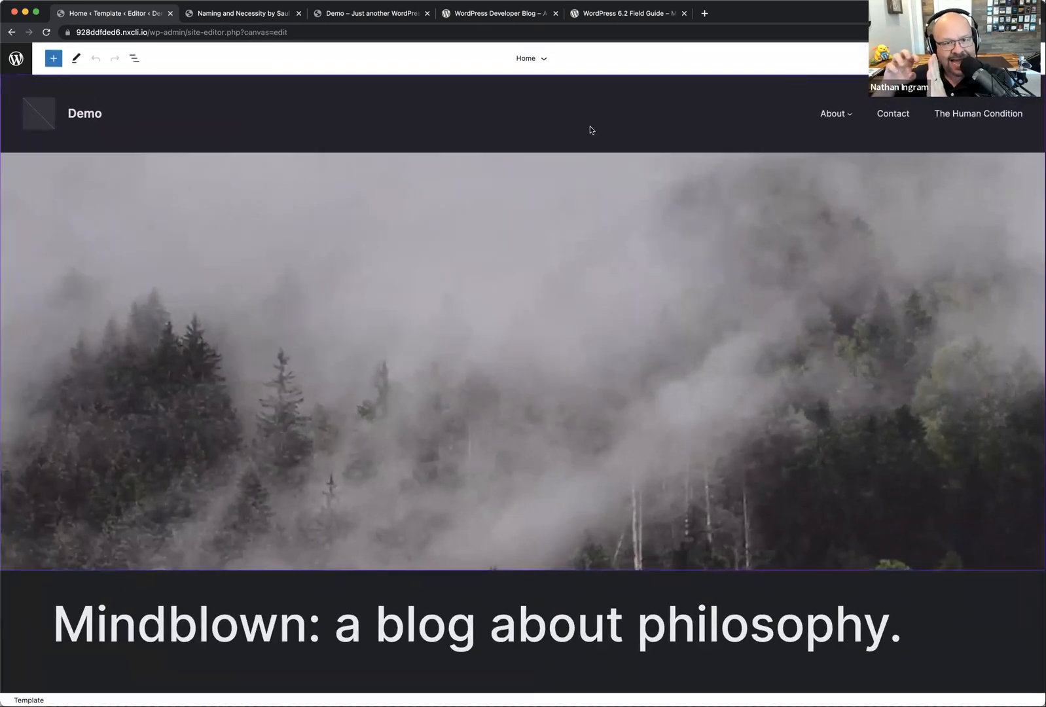
{"action": "left_click", "coordinate": [1003, 58]}
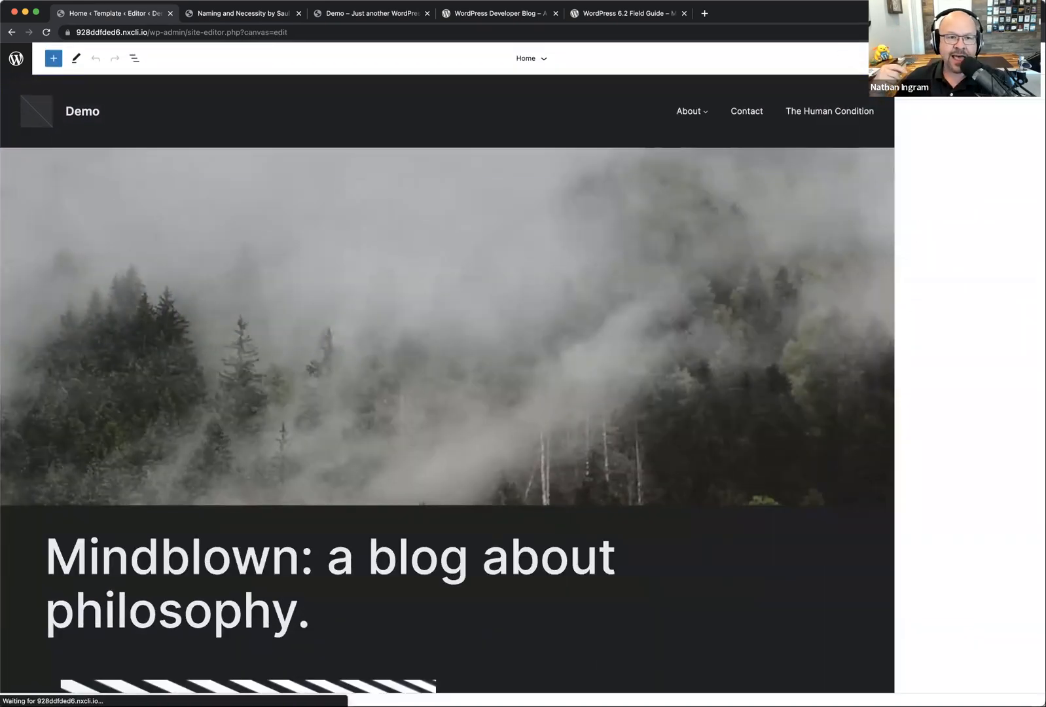
{"action": "left_click", "coordinate": [975, 87]}
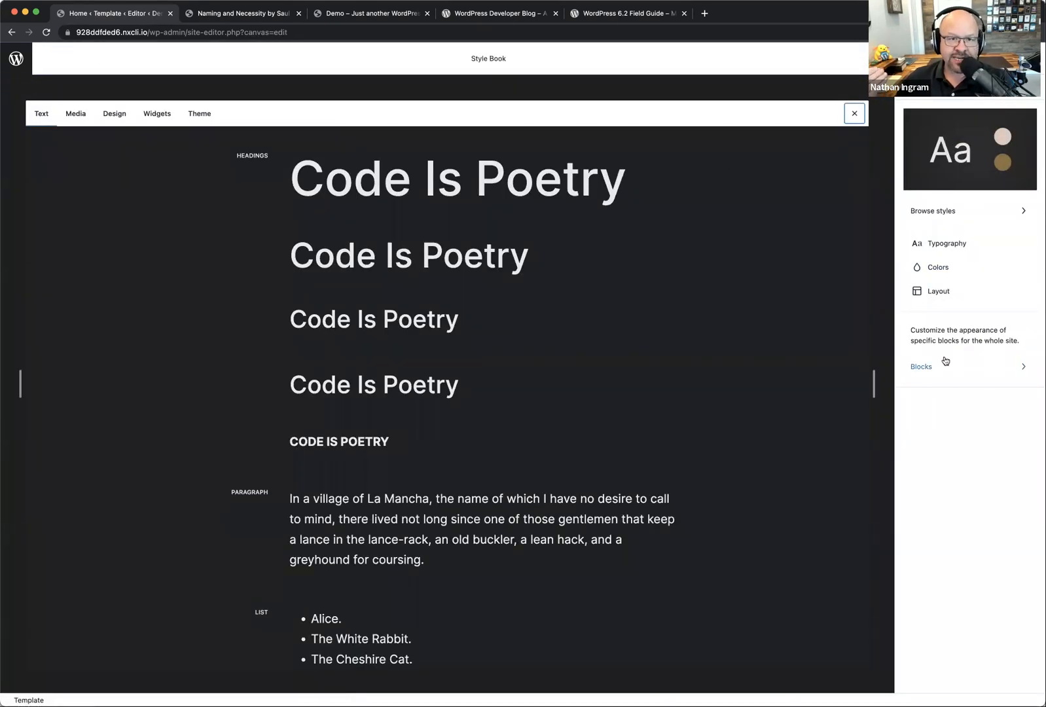
Step: Examine the per-block styles and open the Additional block CSS editor for the Quote block
{"action": "left_click", "coordinate": [935, 371]}
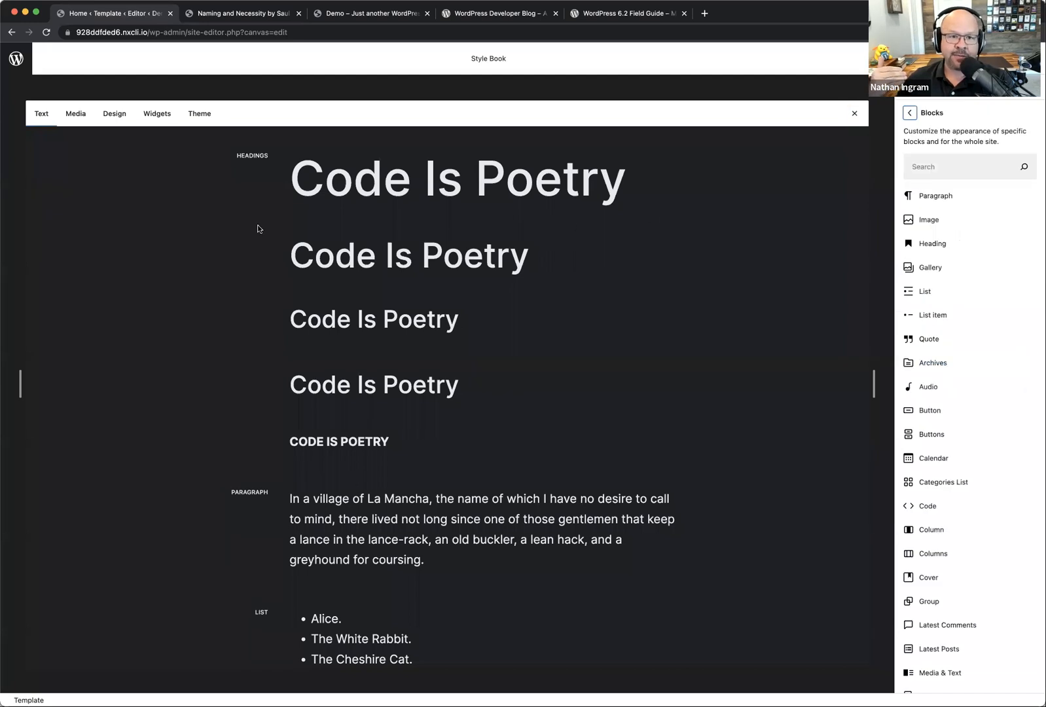
{"action": "scroll", "coordinate": [254, 402], "scroll_direction": "down", "scroll_amount": 5}
{"action": "scroll", "coordinate": [366, 445], "scroll_direction": "down", "scroll_amount": 15}
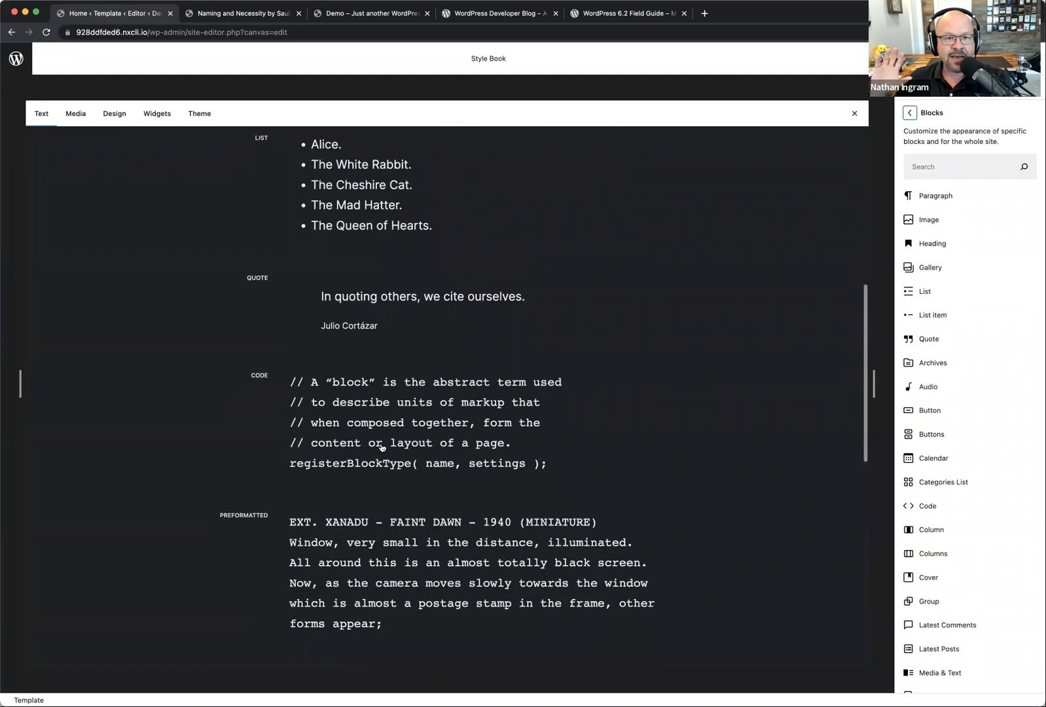
{"action": "scroll", "coordinate": [382, 446], "scroll_direction": "up", "scroll_amount": 15}
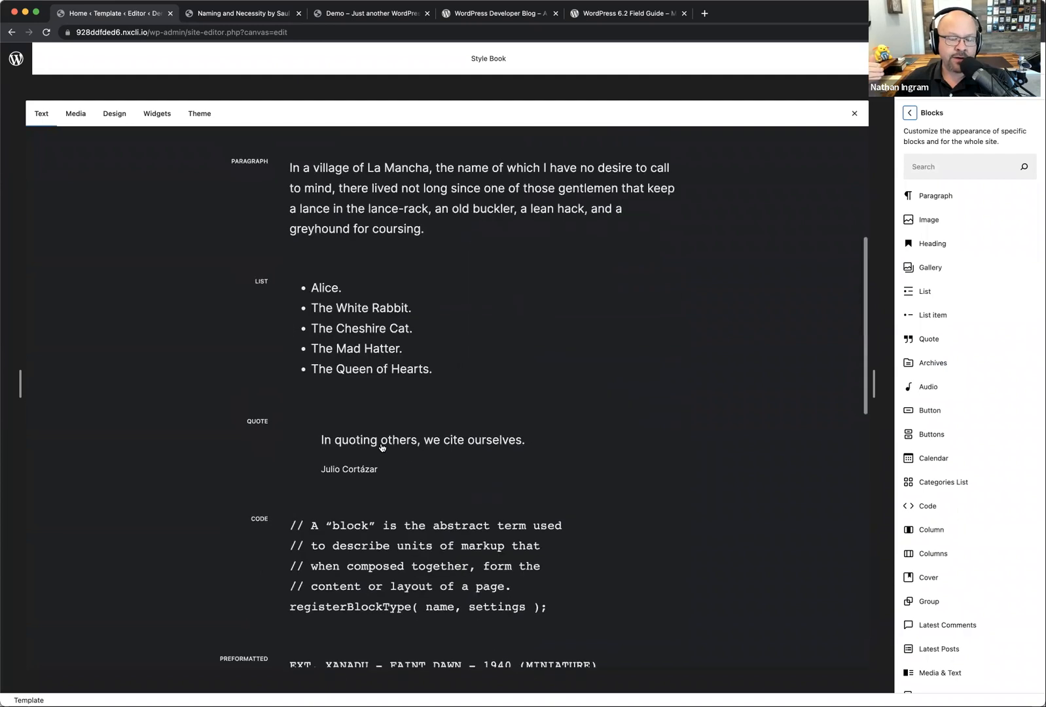
{"action": "left_click", "coordinate": [417, 442]}
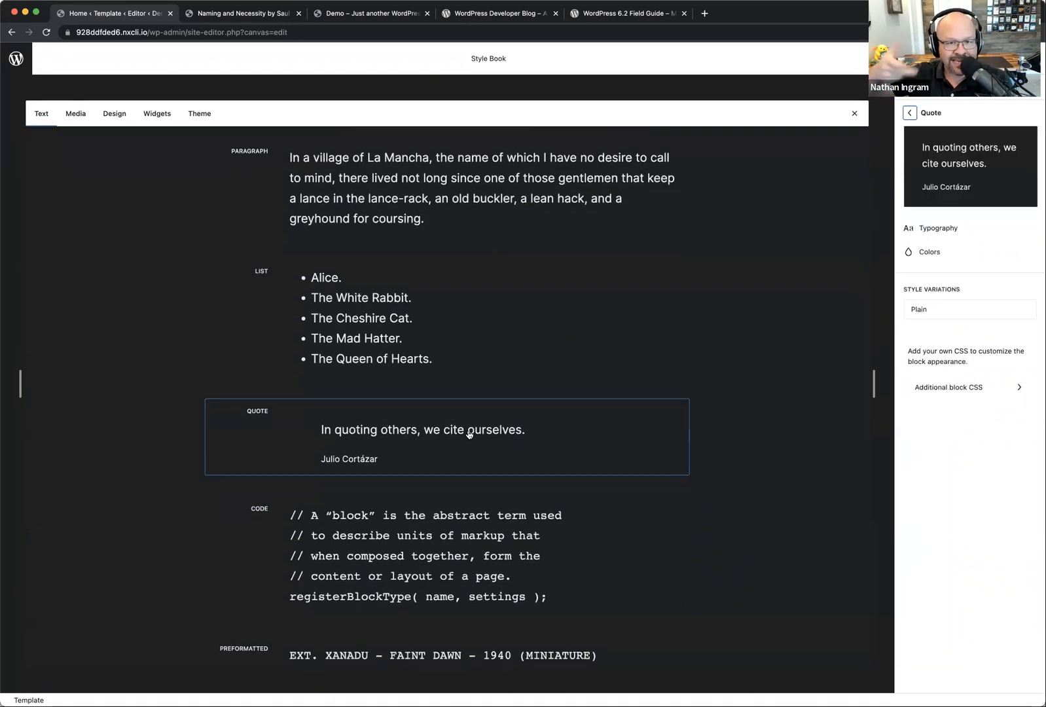
{"action": "left_click", "coordinate": [938, 386]}
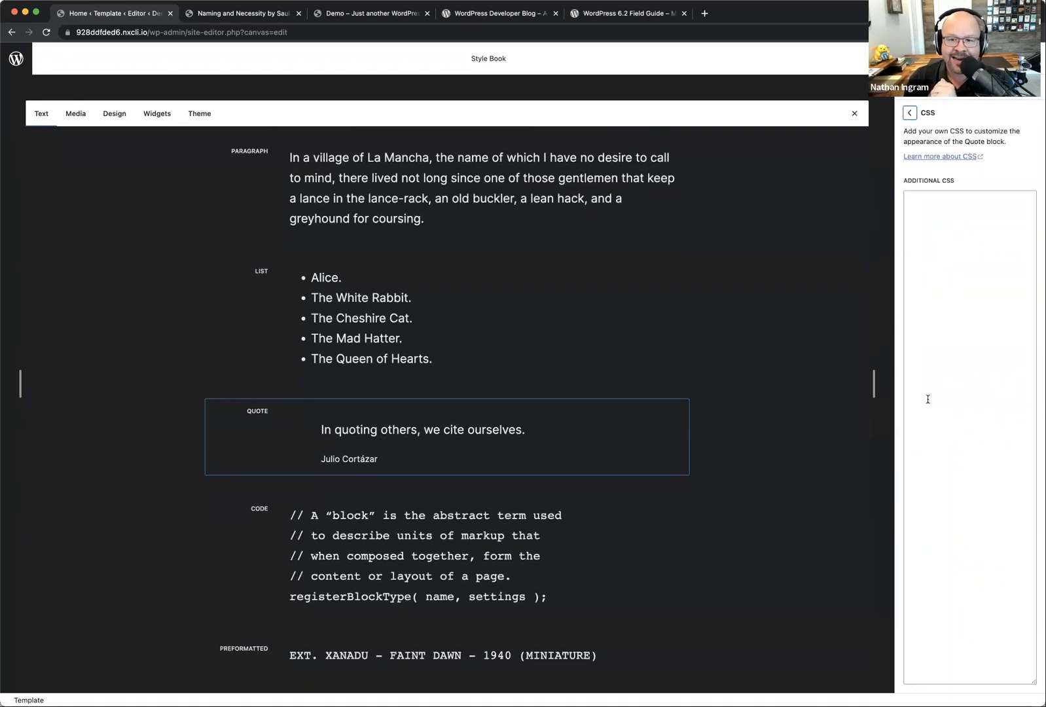
{"action": "left_click", "coordinate": [945, 325]}
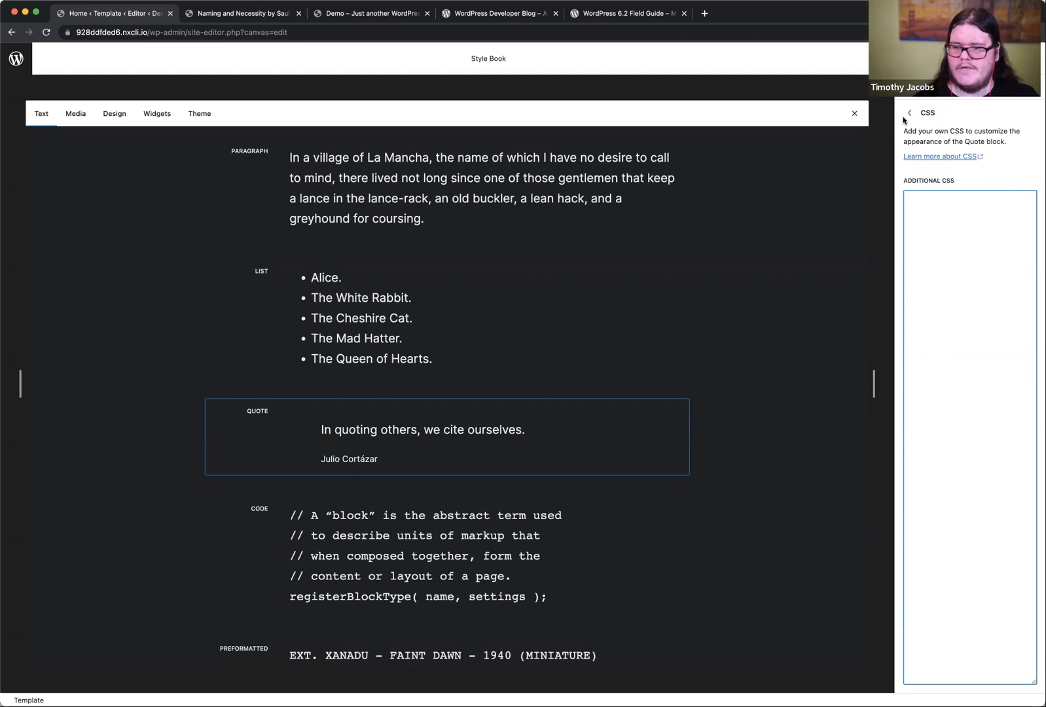
Step: Return to the global styles and view the Additional CSS editor for the whole site
{"action": "scroll", "coordinate": [736, 326], "scroll_direction": "up", "scroll_amount": 1}
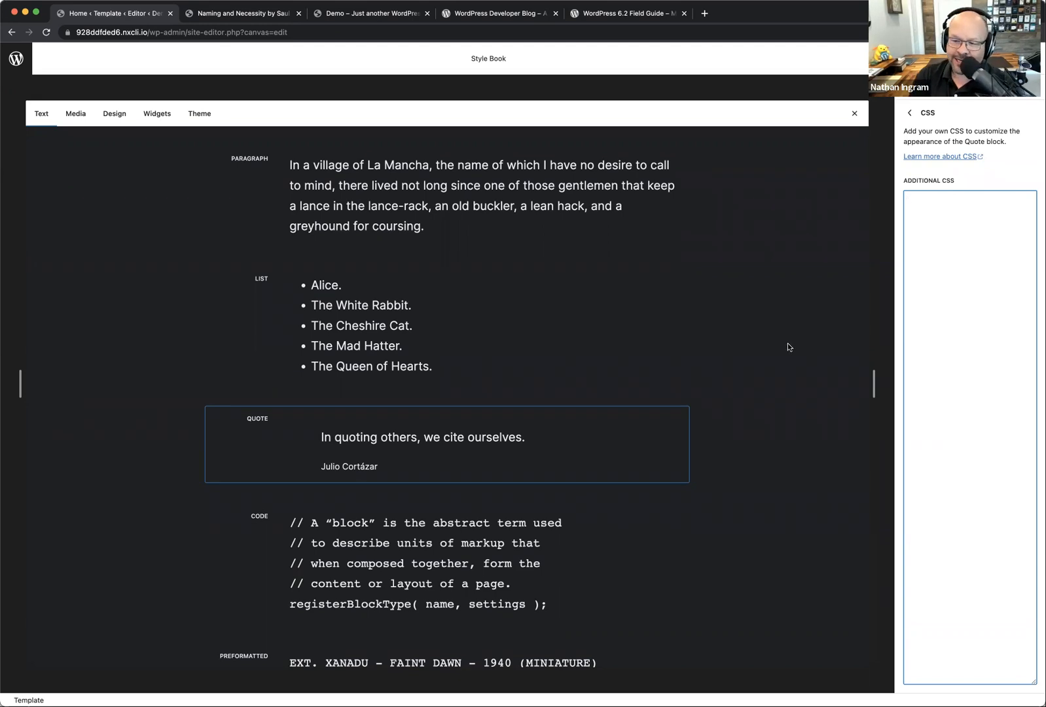
{"action": "left_click", "coordinate": [912, 110]}
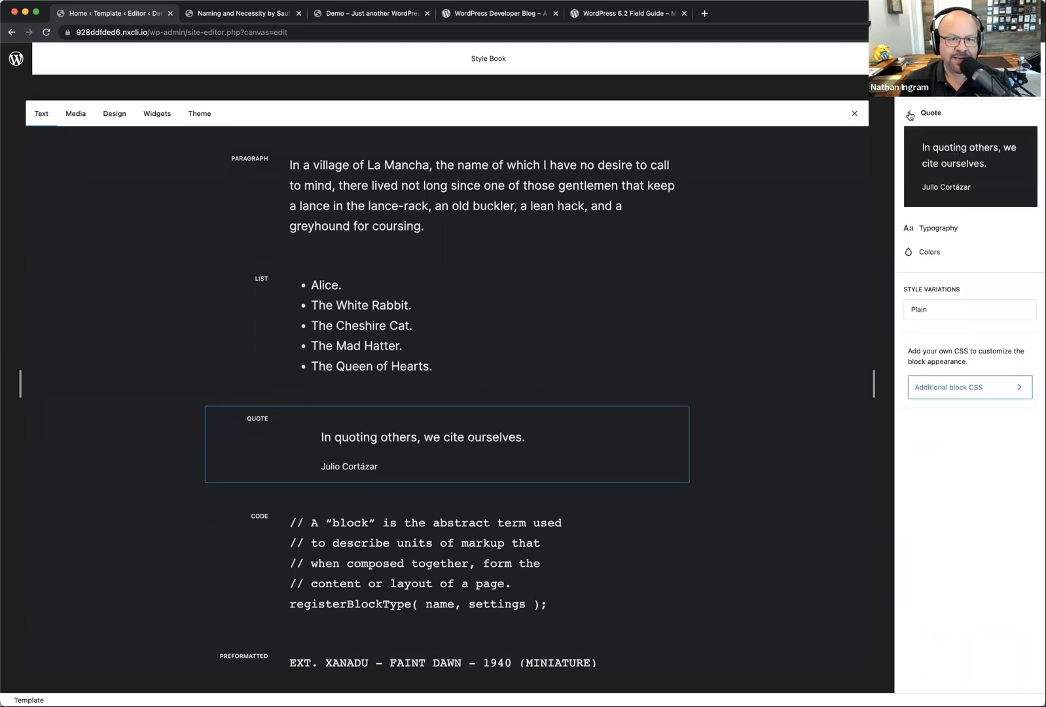
{"action": "left_click", "coordinate": [913, 115]}
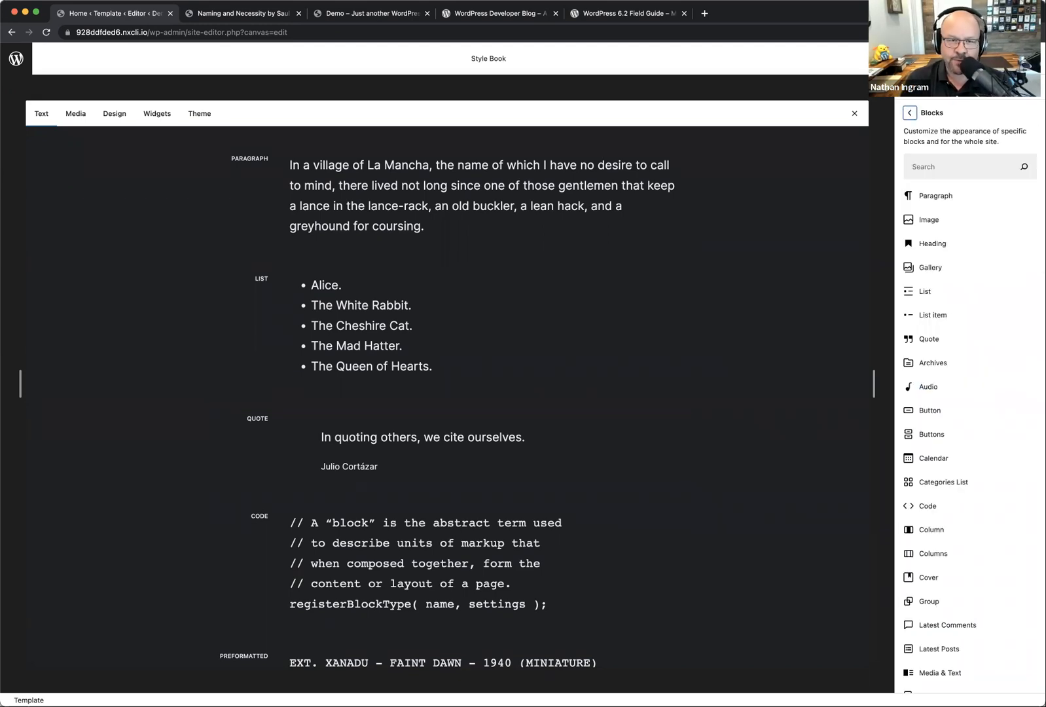
{"action": "left_click", "coordinate": [912, 113]}
{"action": "left_click", "coordinate": [990, 87]}
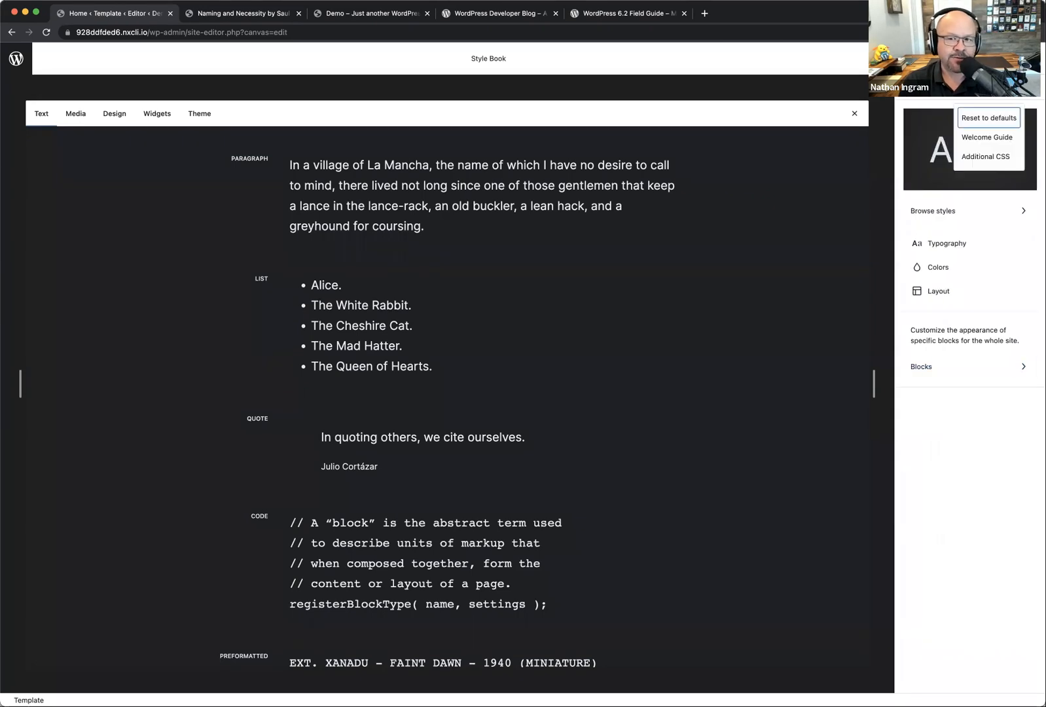
{"action": "left_click", "coordinate": [993, 159]}
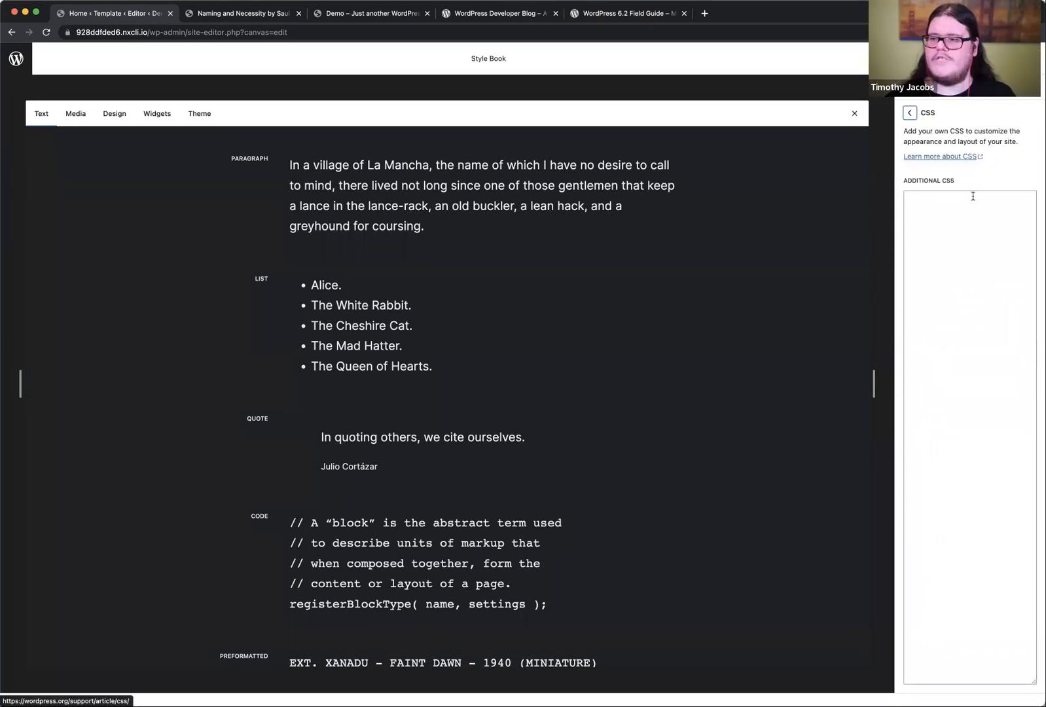
{"action": "left_click", "coordinate": [909, 113]}
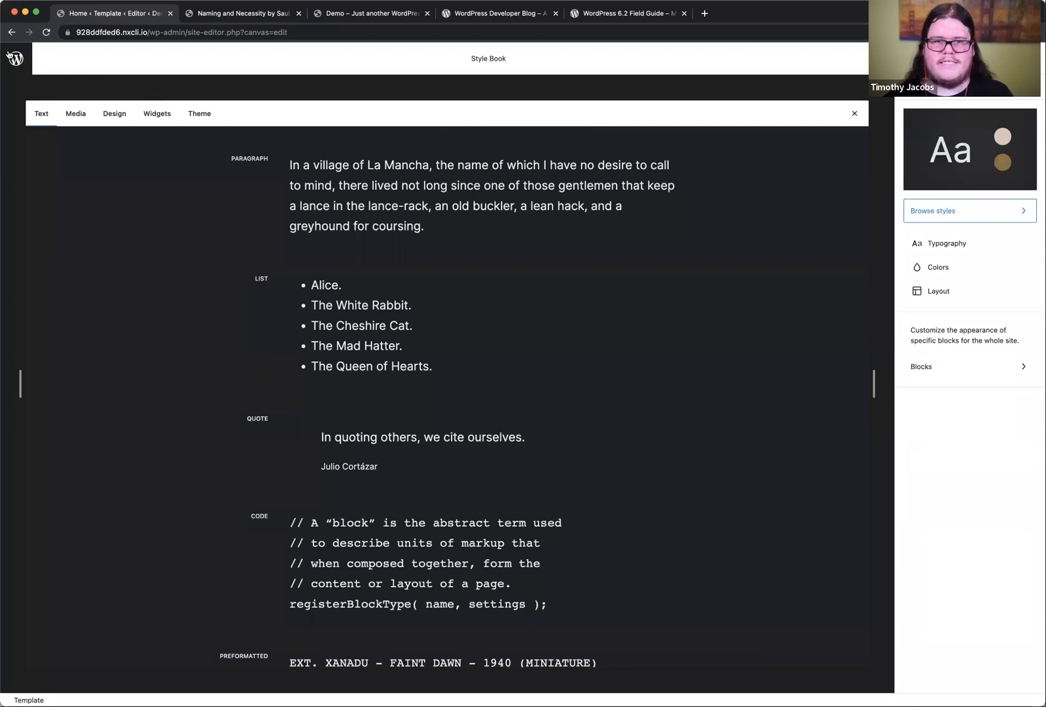
Step: Leave the site editor, open the post "The Human Condition by Hannah Arendt" to check its quotes, and return to the posts list
{"action": "left_click", "coordinate": [11, 55]}
{"action": "left_click", "coordinate": [16, 117]}
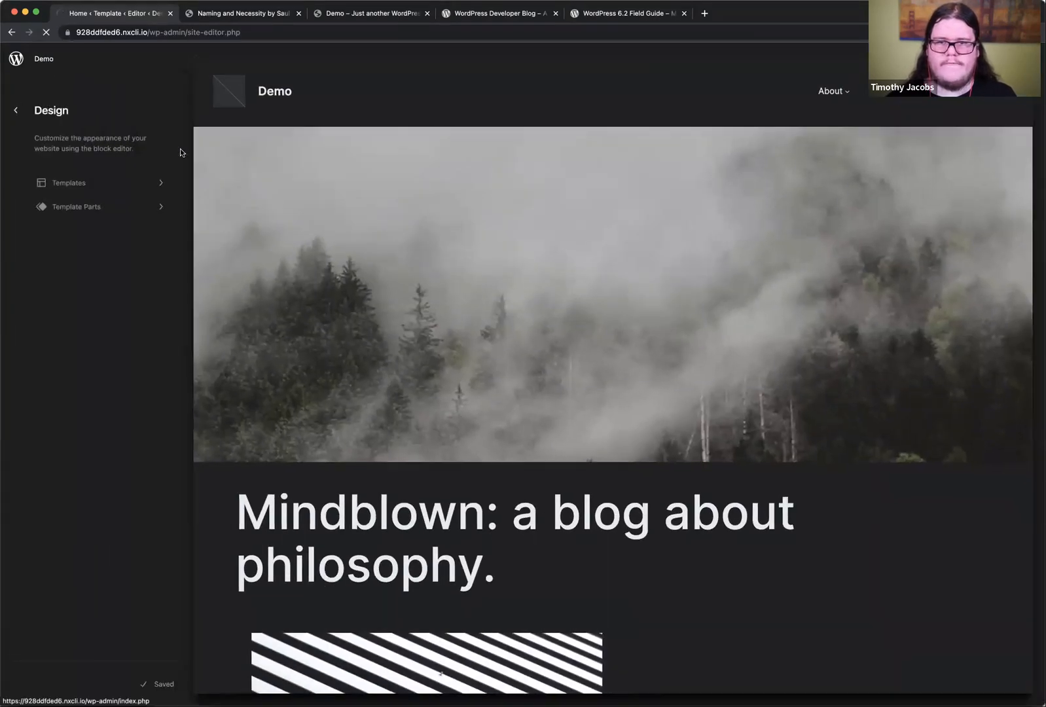
{"action": "left_click", "coordinate": [29, 156]}
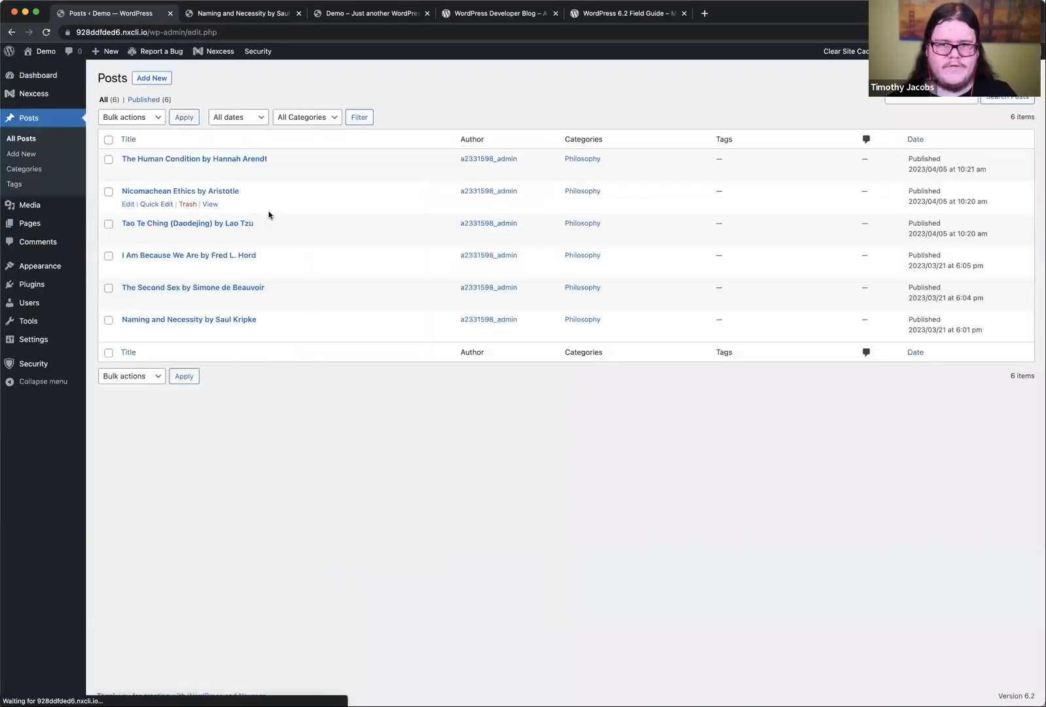
{"action": "left_click", "coordinate": [170, 159]}
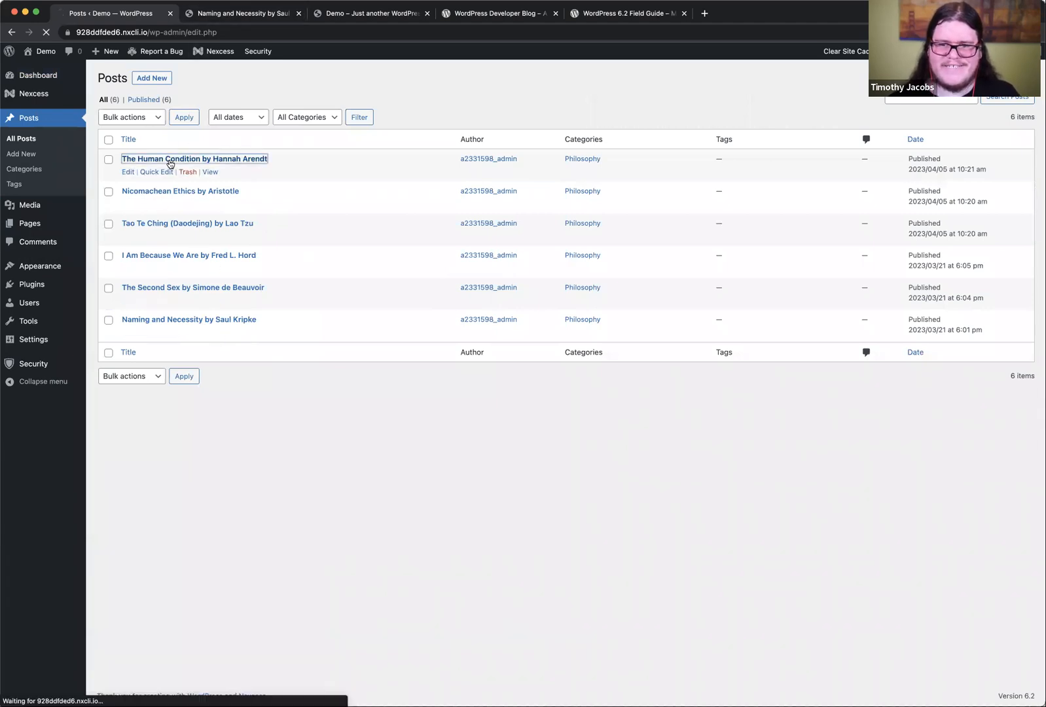
{"action": "scroll", "coordinate": [438, 270], "scroll_direction": "down", "scroll_amount": 10}
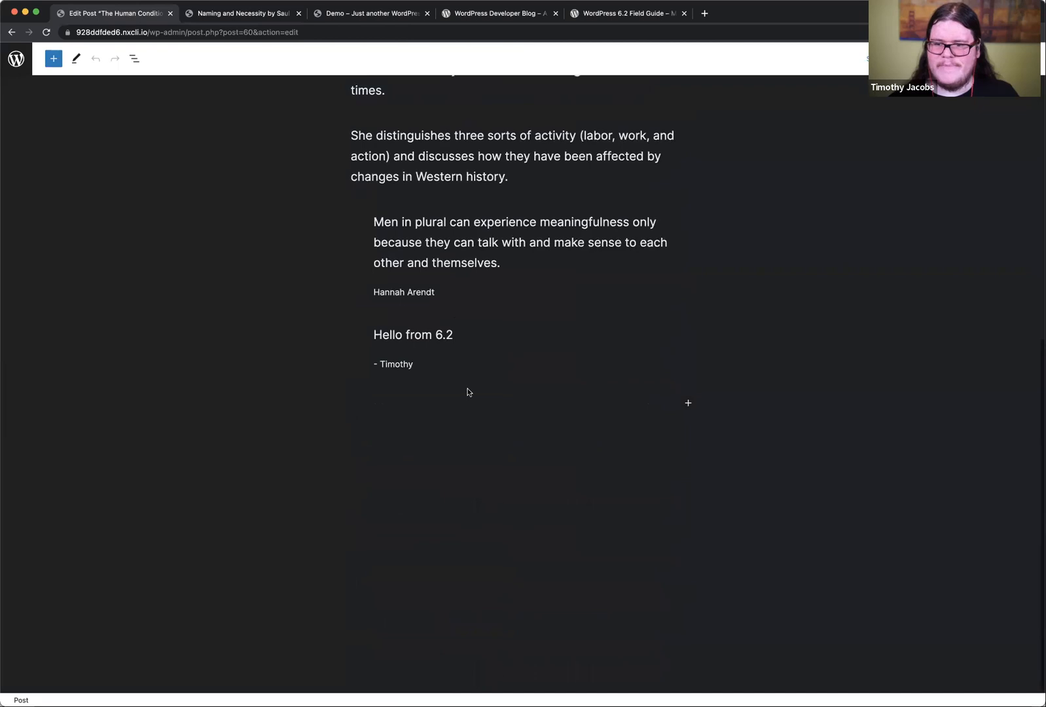
{"action": "scroll", "coordinate": [442, 290], "scroll_direction": "left", "scroll_amount": 5}
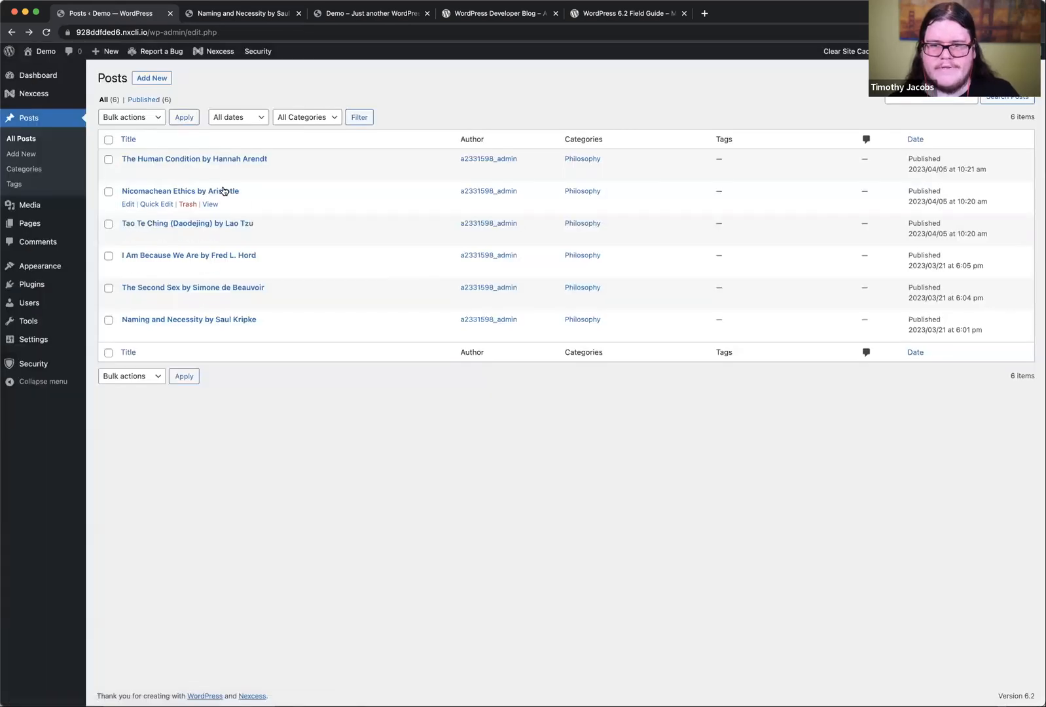
Step: Open the About page for editing, select the birthday cake image and show its block settings
{"action": "left_click", "coordinate": [29, 223]}
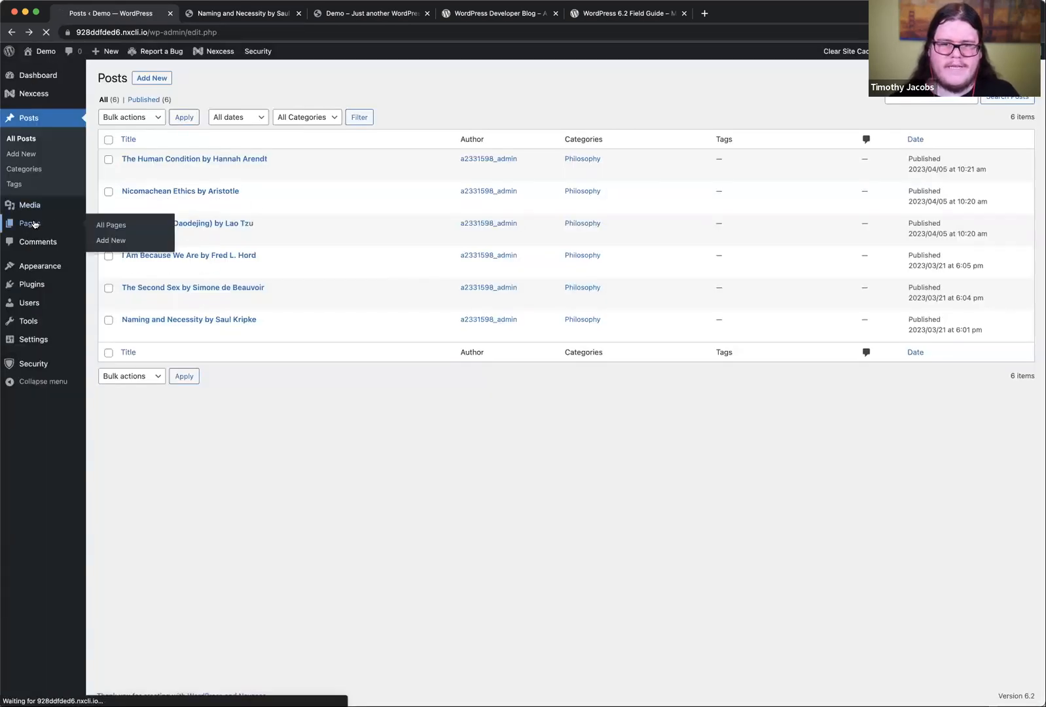
{"action": "left_click", "coordinate": [132, 159]}
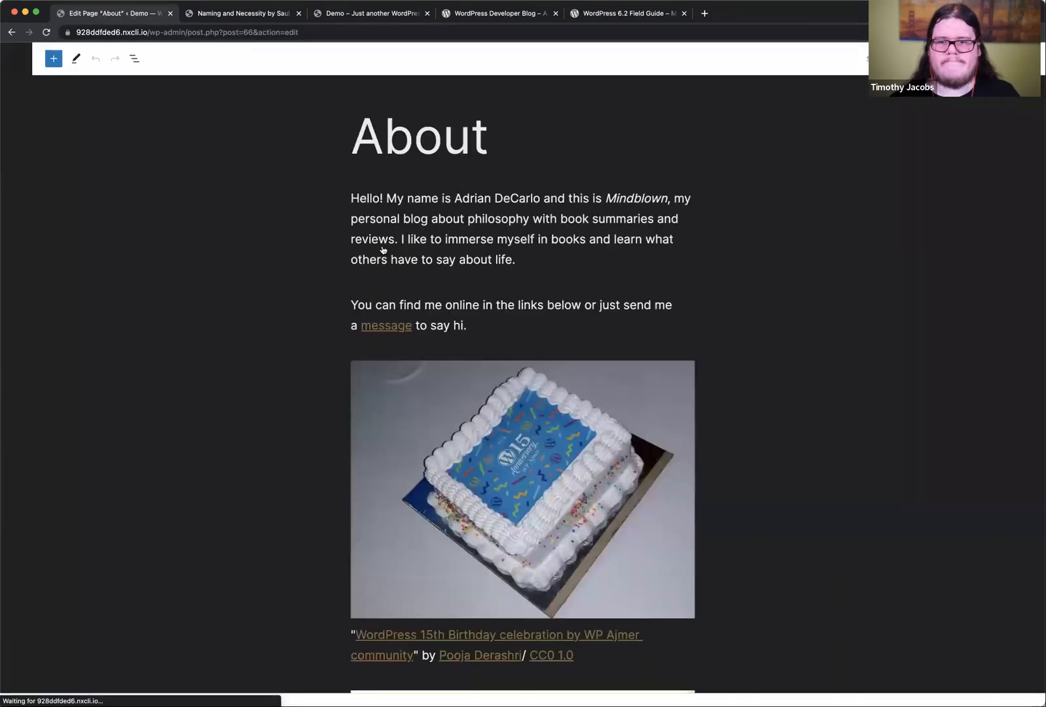
{"action": "scroll", "coordinate": [459, 308], "scroll_direction": "down", "scroll_amount": 3}
{"action": "left_click", "coordinate": [533, 254]}
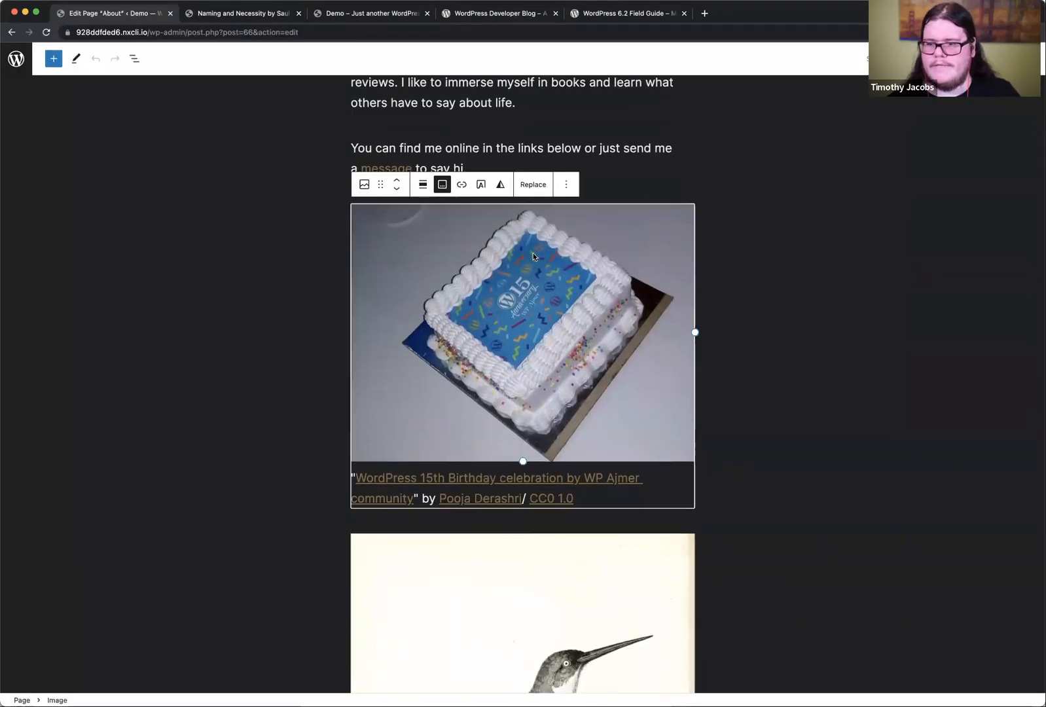
{"action": "left_click", "coordinate": [567, 185]}
{"action": "left_click", "coordinate": [457, 287]}
{"action": "left_click", "coordinate": [1007, 58]}
{"action": "left_click", "coordinate": [946, 240]}
Step: Compare the image tools and settings of the bird illustration with those of the birthday cake image
{"action": "scroll", "coordinate": [511, 460], "scroll_direction": "down", "scroll_amount": 5}
{"action": "left_click", "coordinate": [511, 462]}
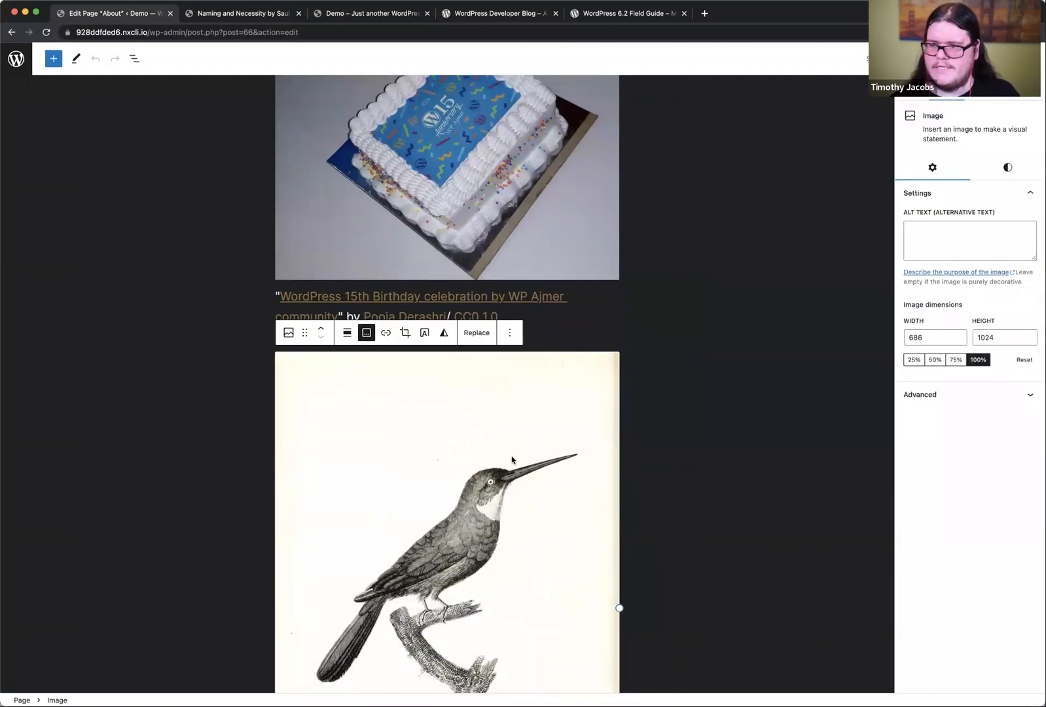
{"action": "scroll", "coordinate": [566, 467], "scroll_direction": "down", "scroll_amount": 8}
{"action": "scroll", "coordinate": [565, 467], "scroll_direction": "up", "scroll_amount": 10}
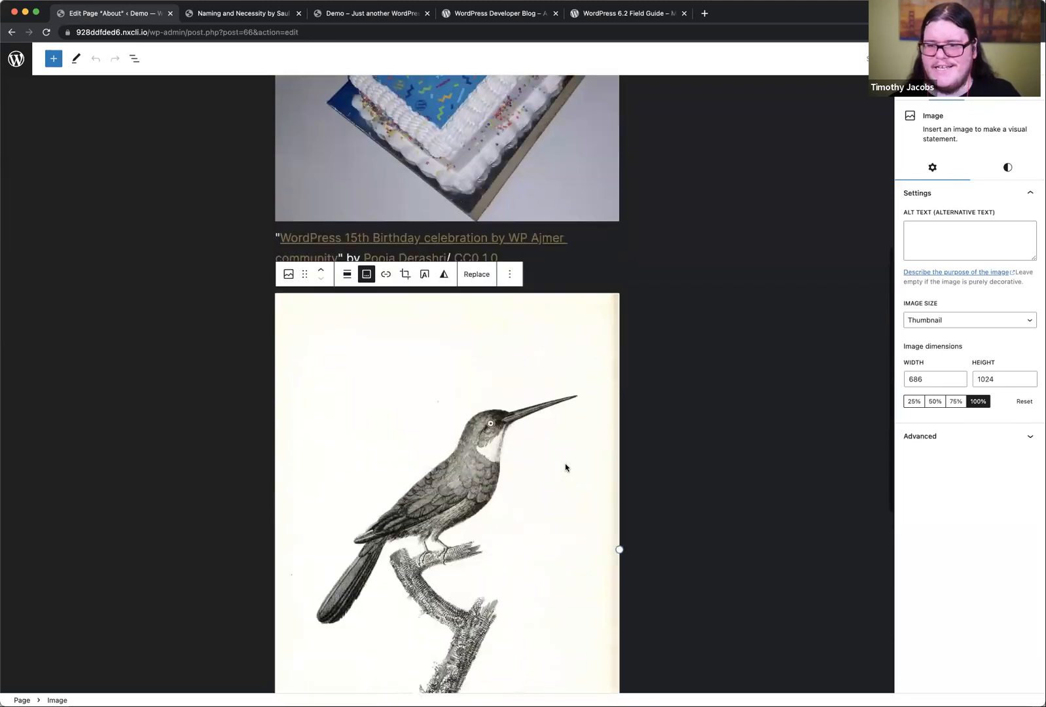
{"action": "left_click", "coordinate": [457, 191]}
{"action": "scroll", "coordinate": [458, 191], "scroll_direction": "up", "scroll_amount": 2}
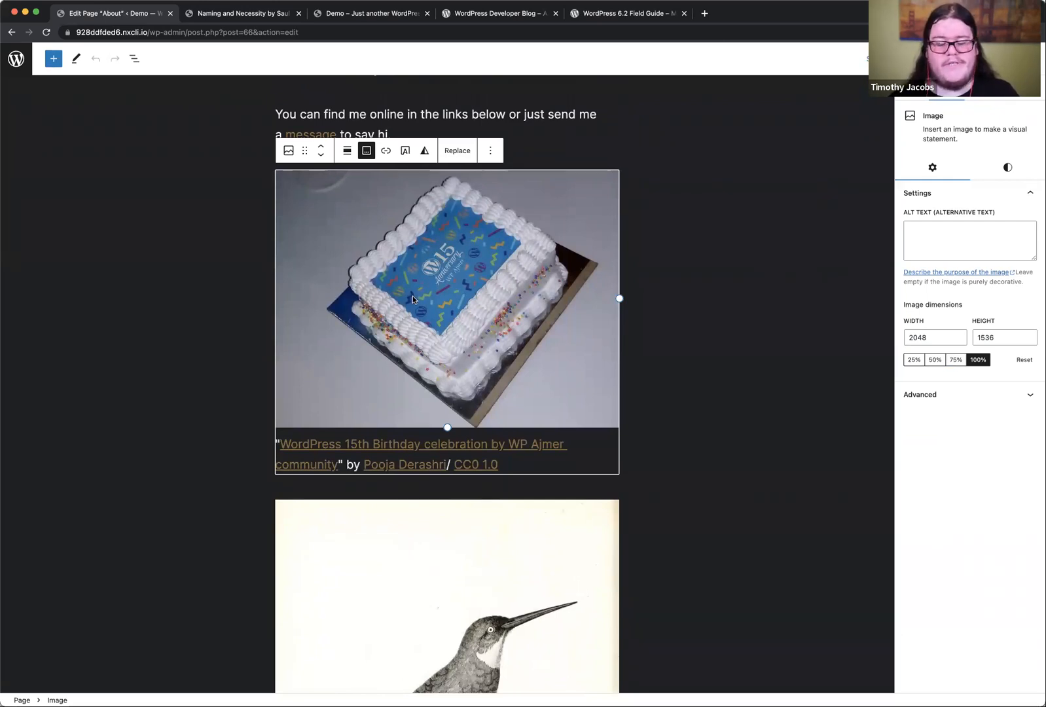
{"action": "scroll", "coordinate": [412, 296], "scroll_direction": "down", "scroll_amount": 6}
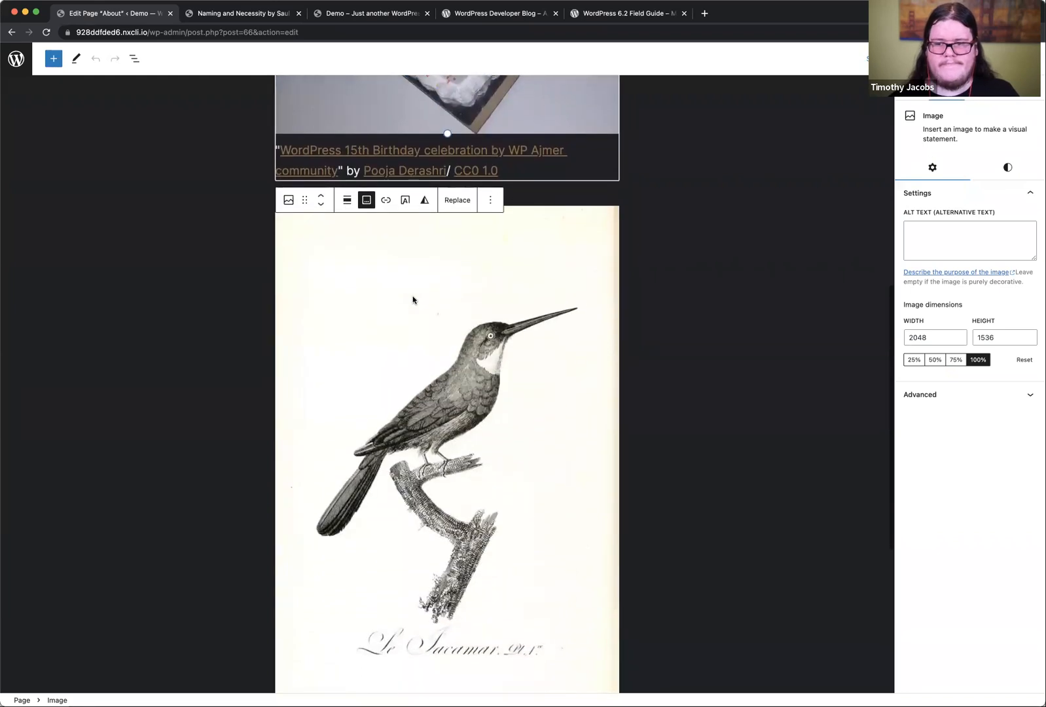
{"action": "left_click", "coordinate": [458, 348]}
{"action": "scroll", "coordinate": [458, 348], "scroll_direction": "down", "scroll_amount": 4}
{"action": "scroll", "coordinate": [458, 349], "scroll_direction": "up", "scroll_amount": 2}
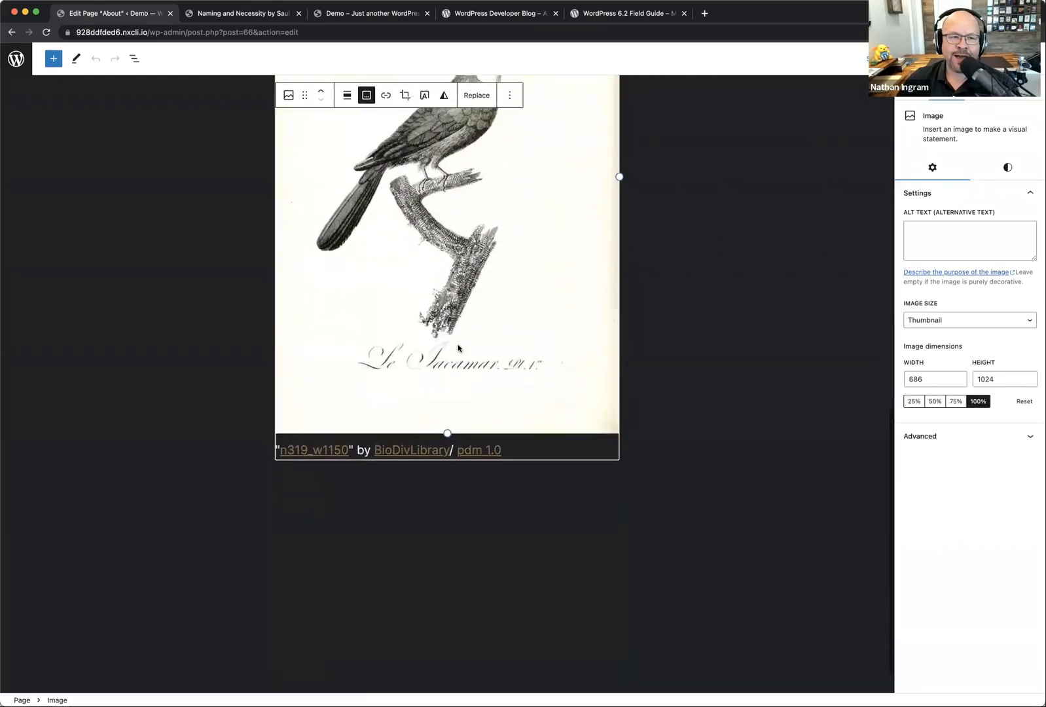
{"action": "scroll", "coordinate": [458, 347], "scroll_direction": "up", "scroll_amount": 2}
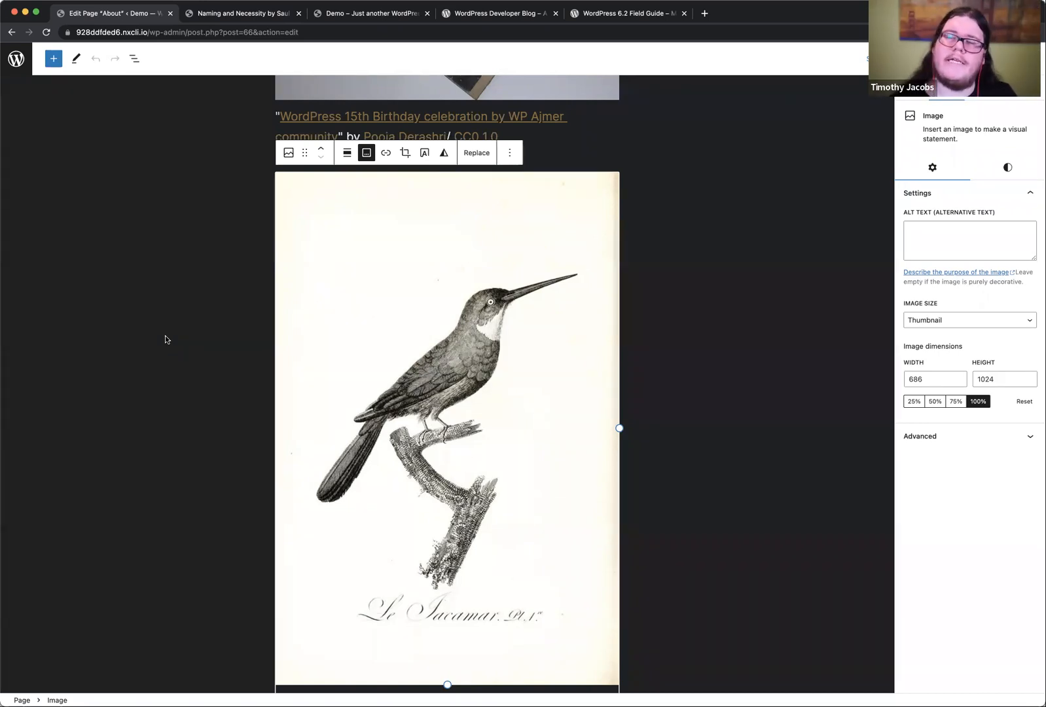
{"action": "scroll", "coordinate": [165, 339], "scroll_direction": "up", "scroll_amount": 10}
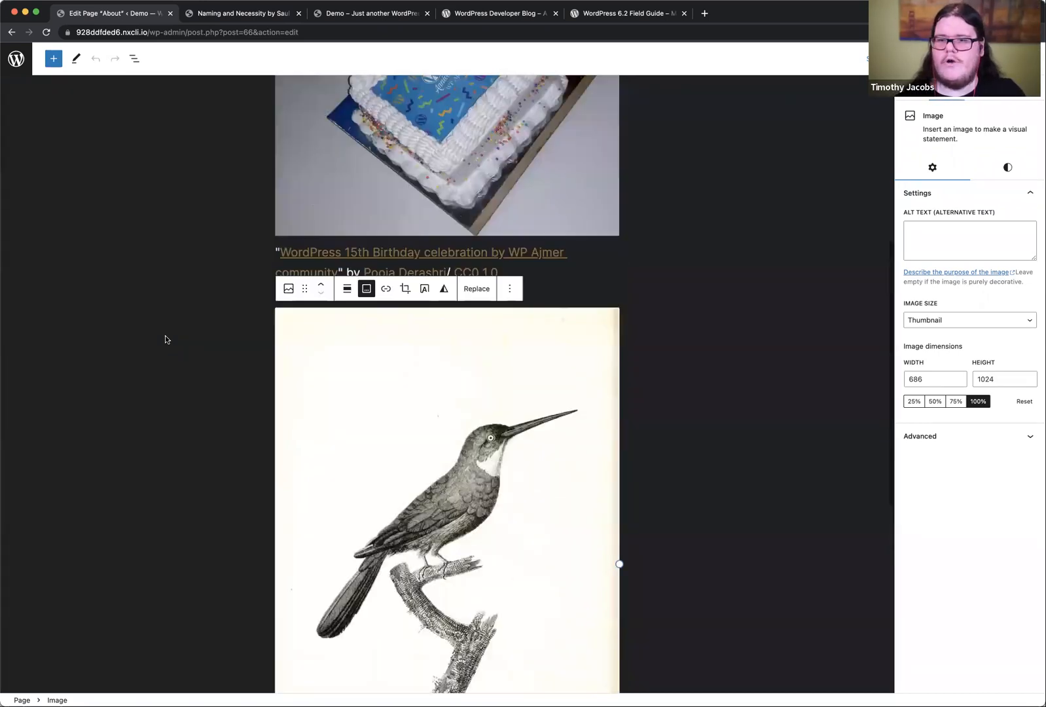
Step: Leave the About page and open the Home template for editing in the site editor
{"action": "left_click", "coordinate": [16, 59]}
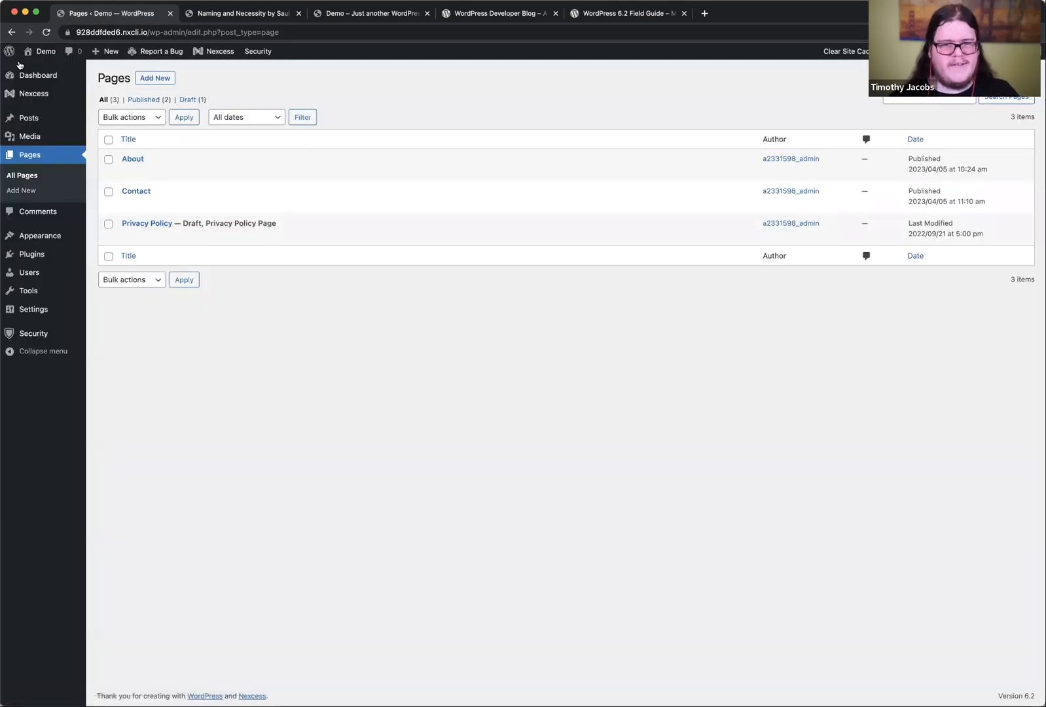
{"action": "mouse_move", "coordinate": [75, 260]}
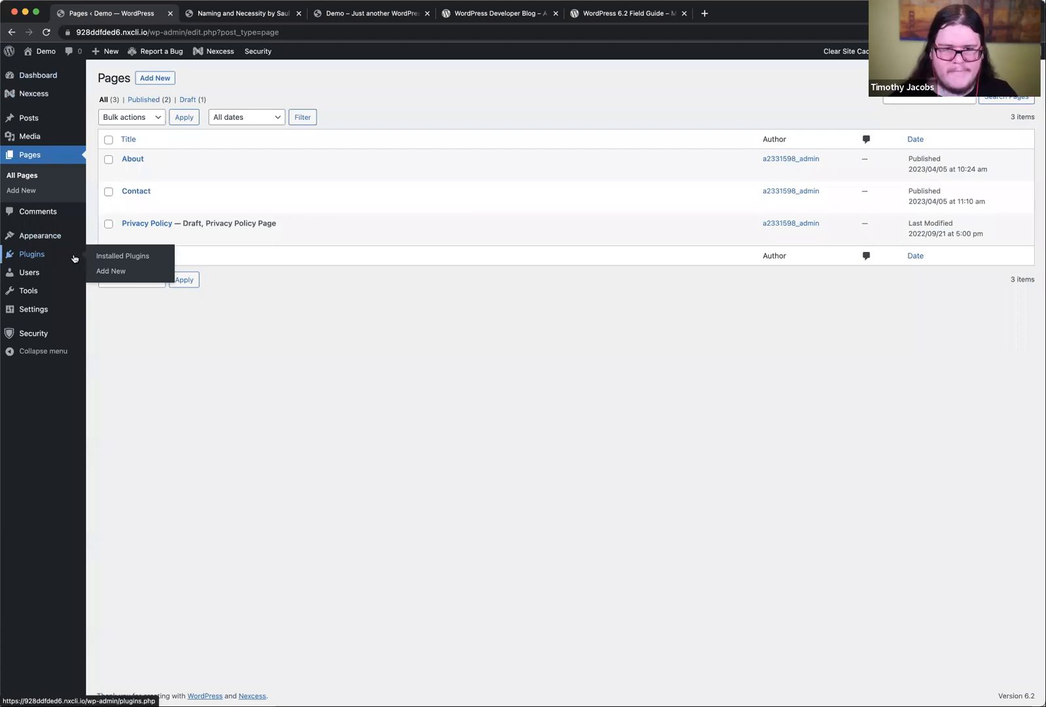
{"action": "left_click", "coordinate": [95, 250]}
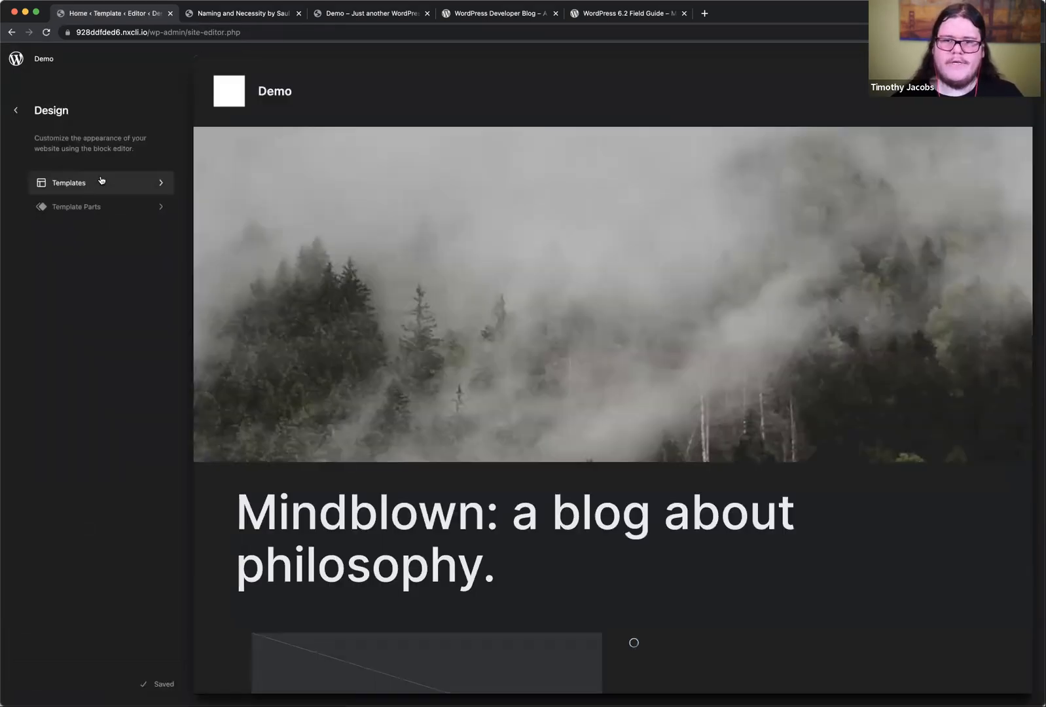
{"action": "left_click", "coordinate": [549, 91]}
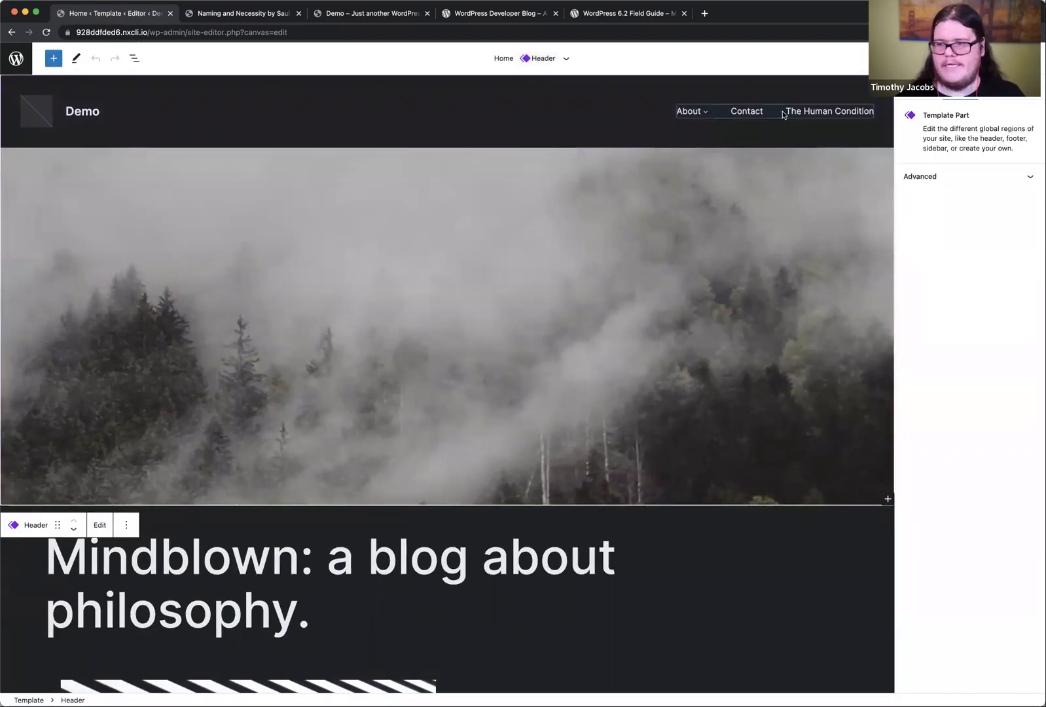
Step: Add a Search block to the header's navigation menu after The Human Condition link
{"action": "left_click", "coordinate": [783, 115]}
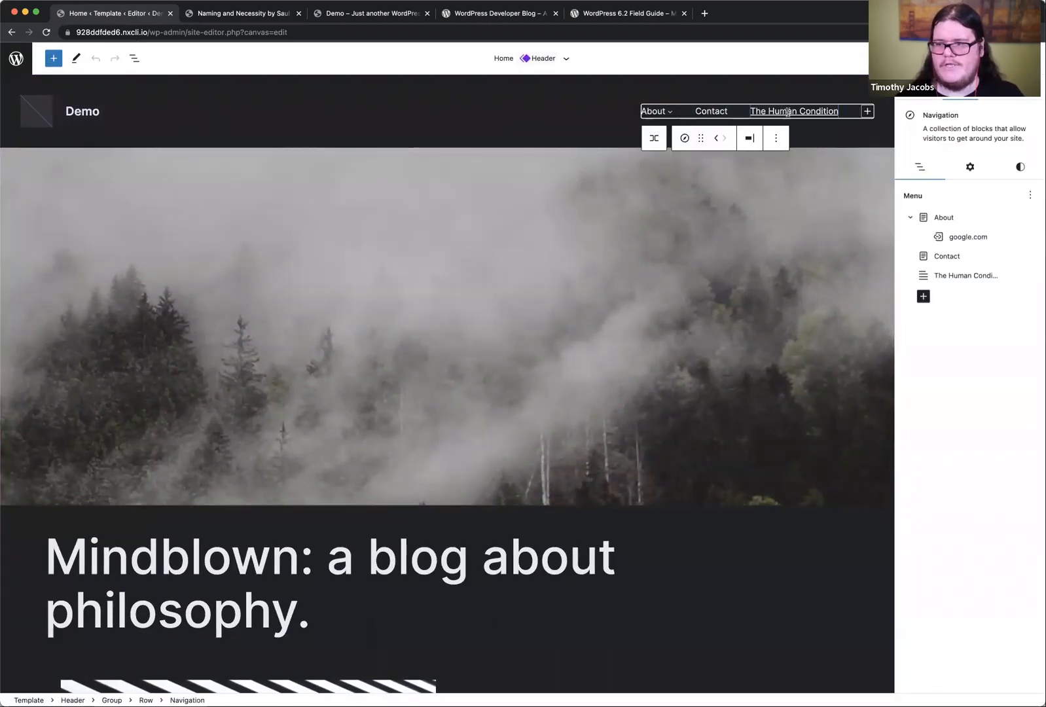
{"action": "left_click", "coordinate": [923, 297]}
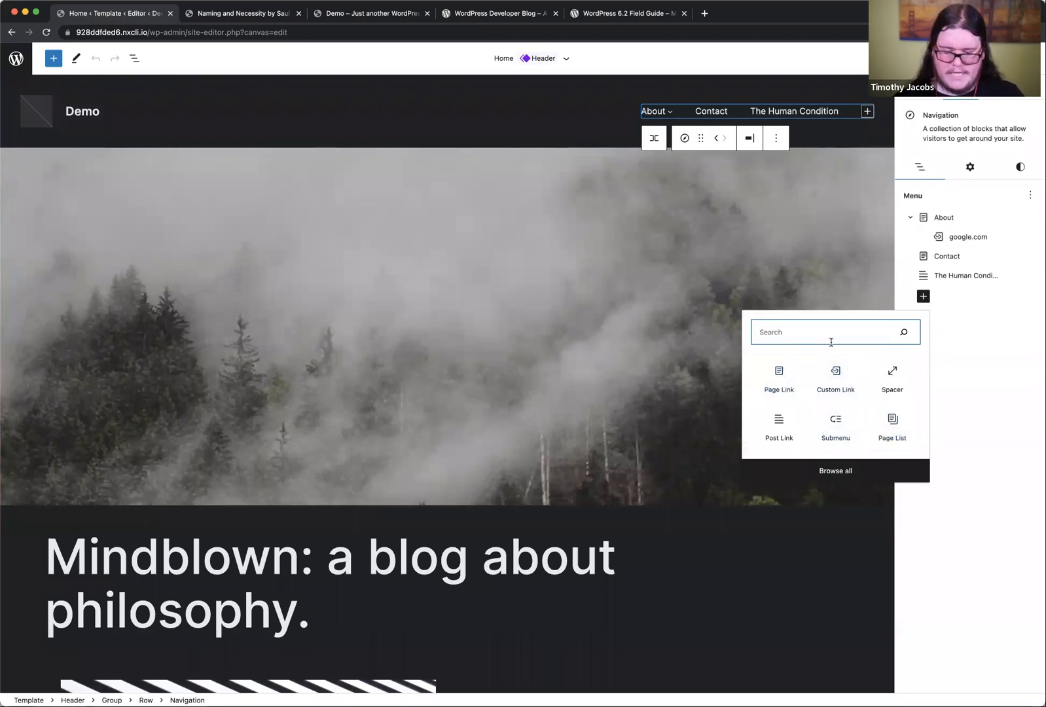
{"action": "type", "text": "sea"}
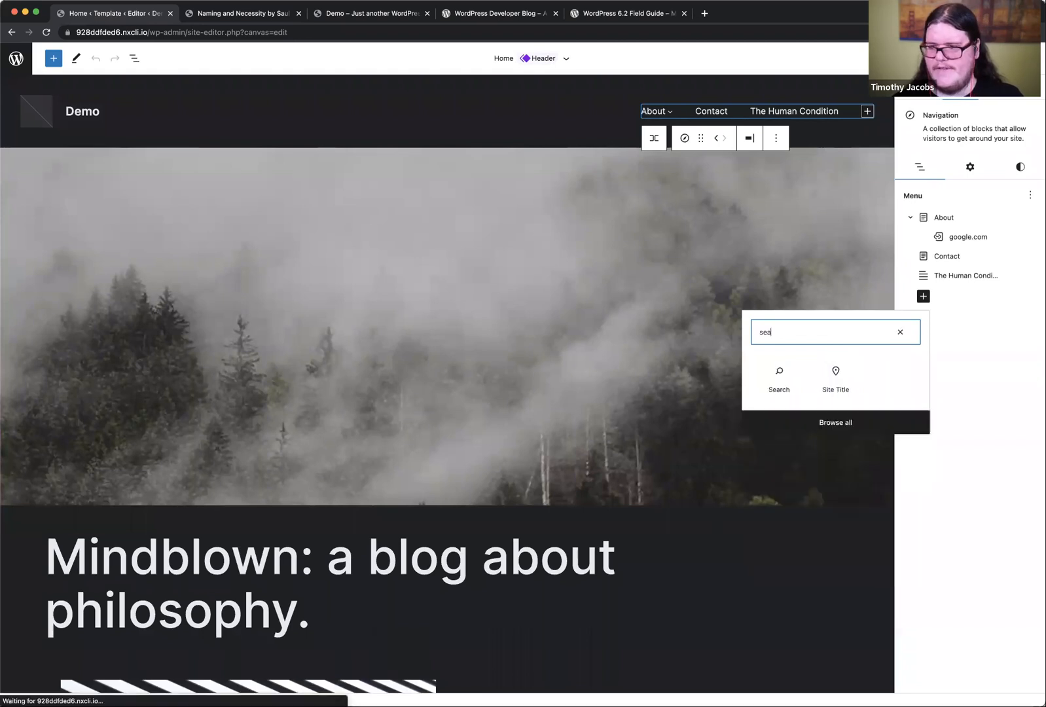
{"action": "left_click", "coordinate": [780, 376]}
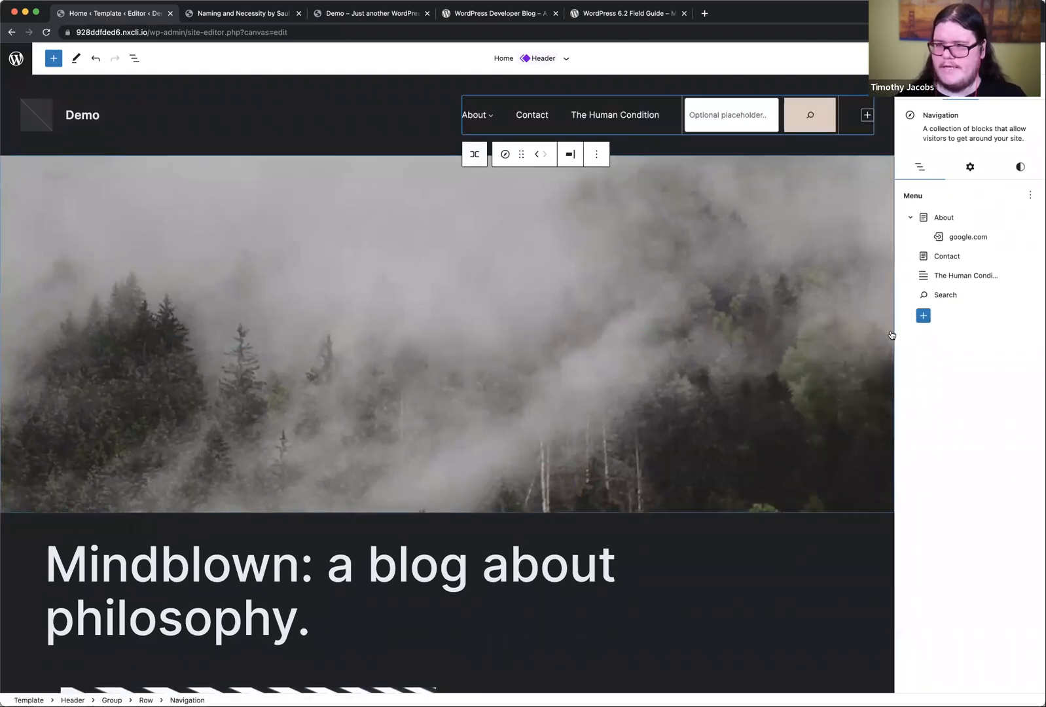
Step: Find the Site Logo block by searching for "logo" and add it to the end of the navigation menu
{"action": "left_click", "coordinate": [923, 315]}
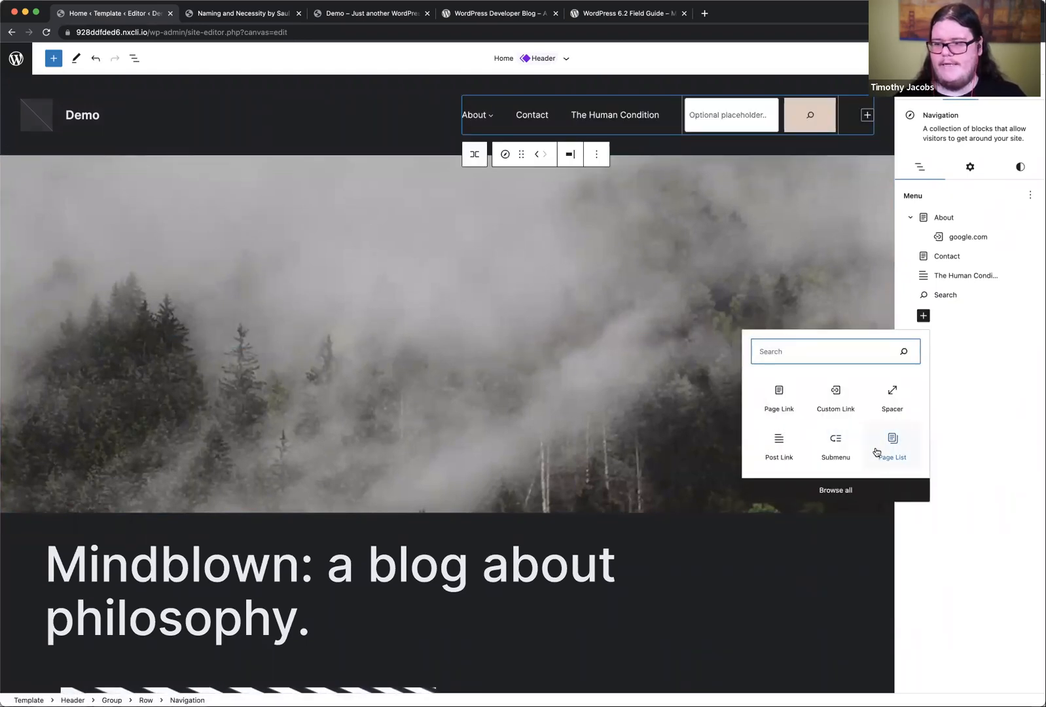
{"action": "type", "text": ";pg"}
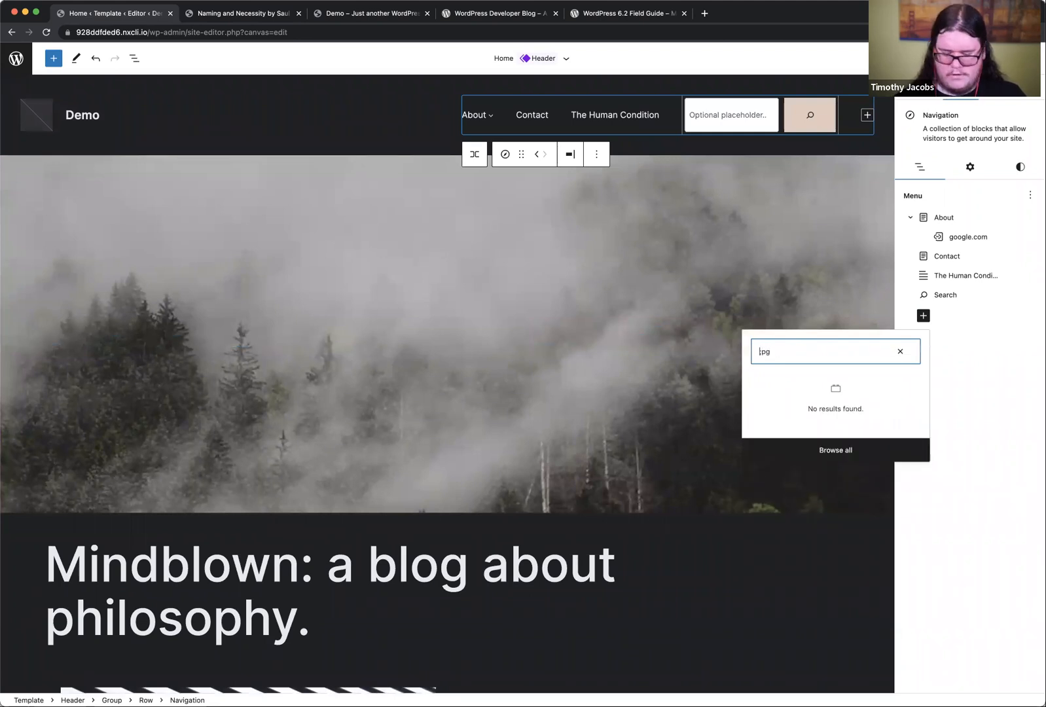
{"action": "key", "text": "BackSpace"}
{"action": "key", "text": "BackSpace"}
{"action": "key", "text": "BackSpace"}
{"action": "type", "text": "logo"}
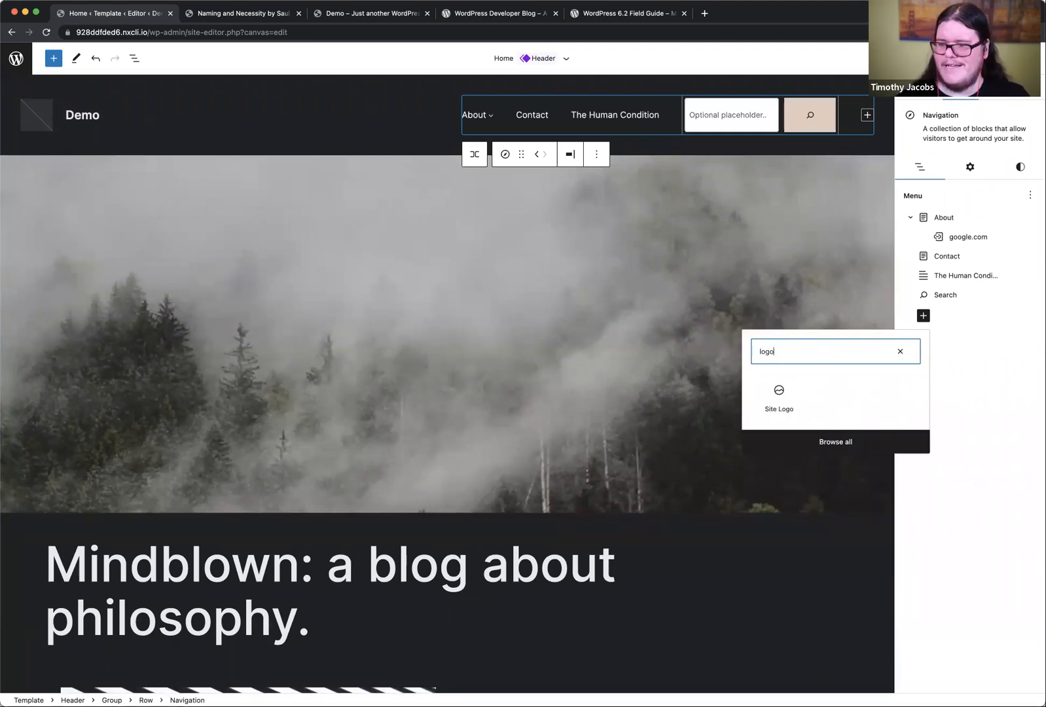
{"action": "left_click", "coordinate": [778, 399]}
Step: Set the site logo to the media library image logo-in-black-2-150x150-1.png.webp and move its navigation block between Contact and The Human Condition
{"action": "left_click", "coordinate": [814, 117]}
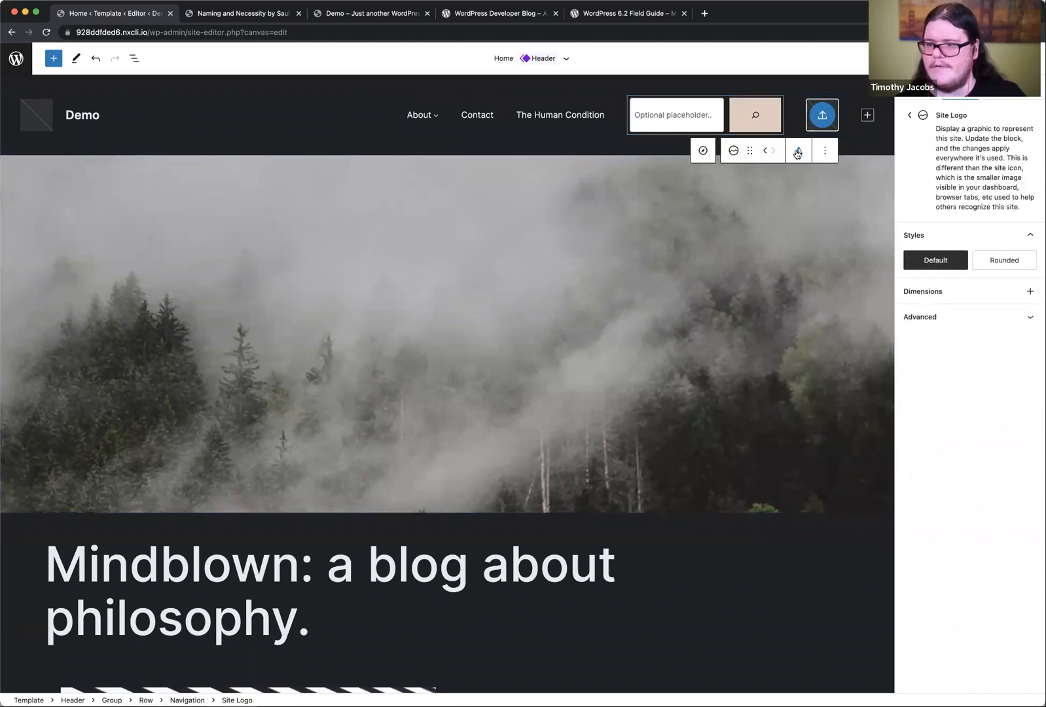
{"action": "left_click", "coordinate": [823, 118]}
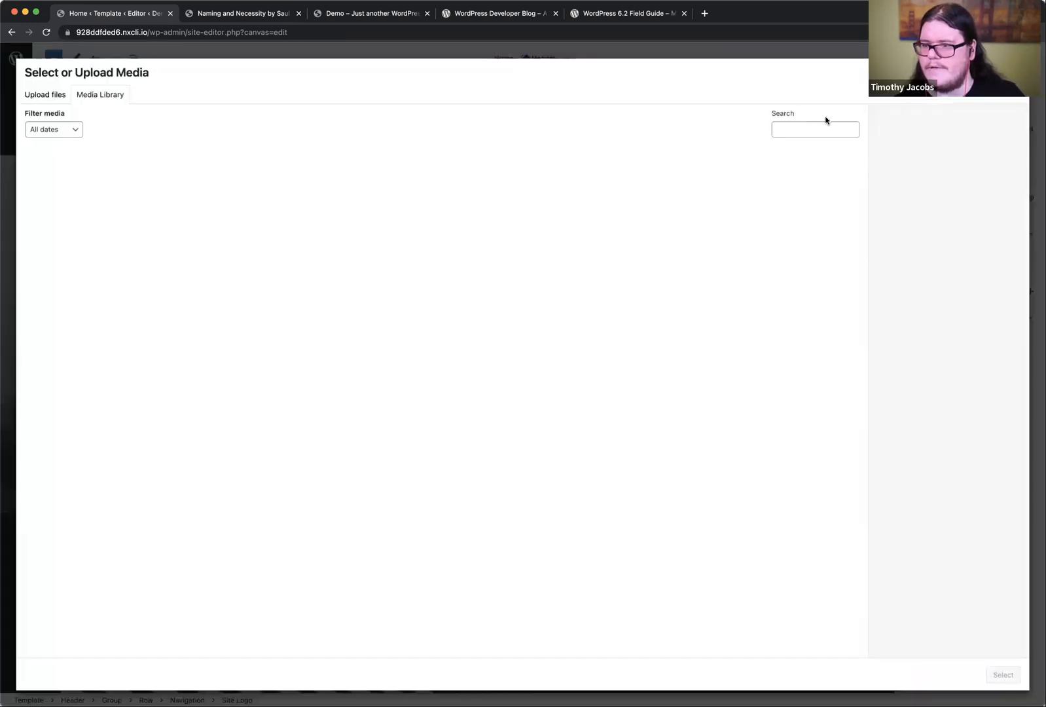
{"action": "left_click", "coordinate": [178, 191]}
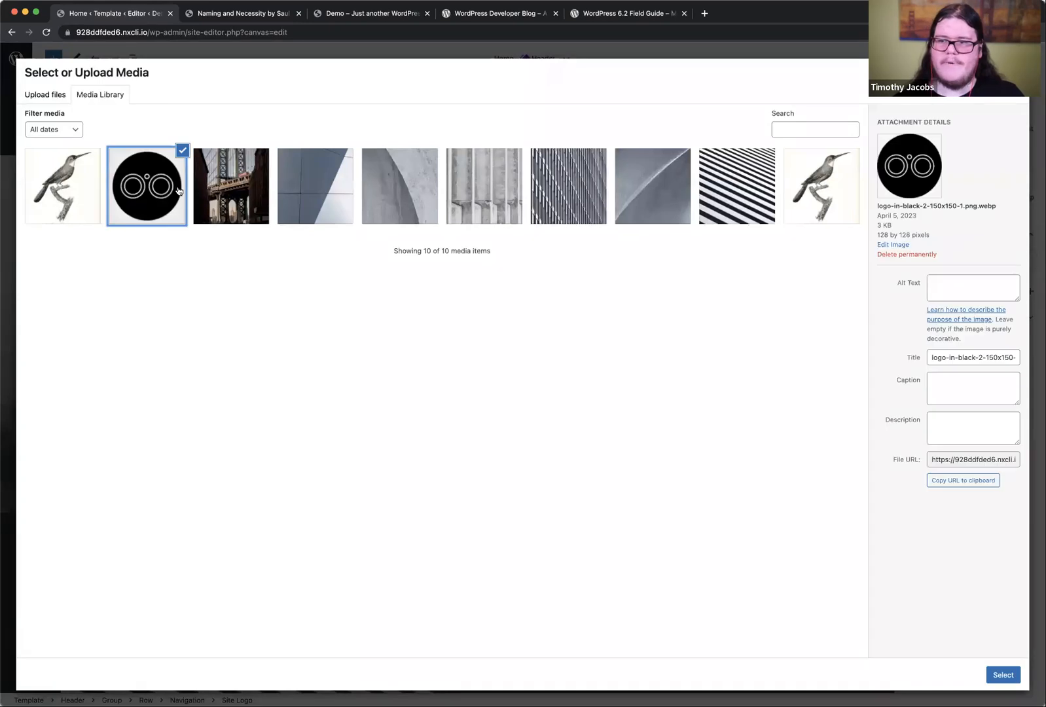
{"action": "left_click", "coordinate": [1005, 677]}
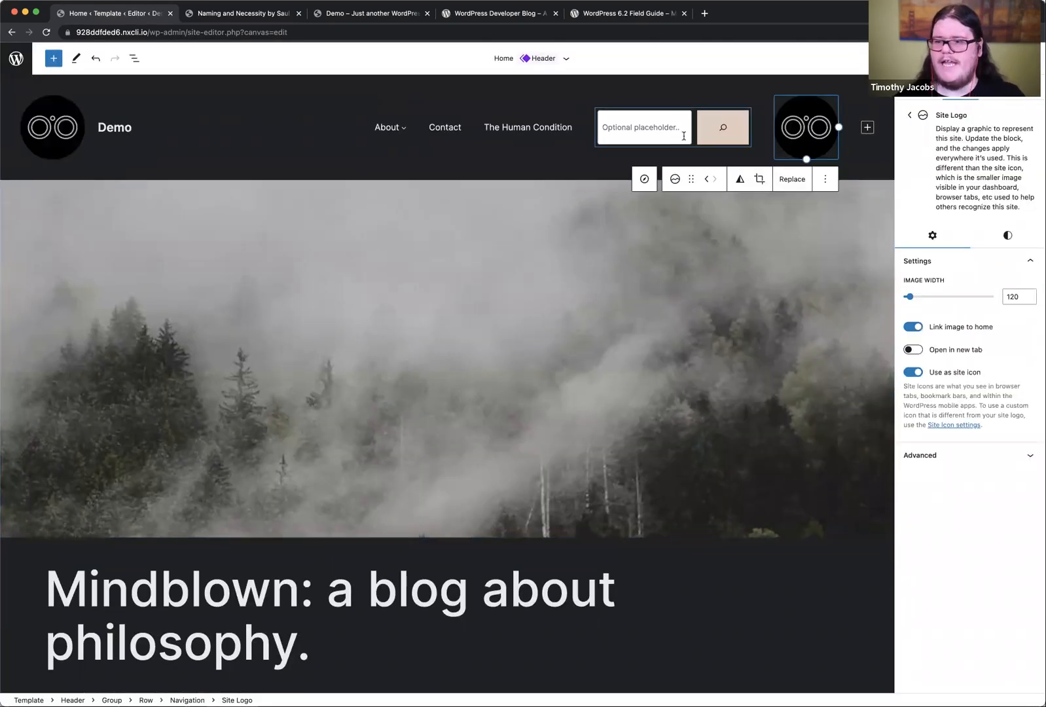
{"action": "left_click", "coordinate": [704, 181]}
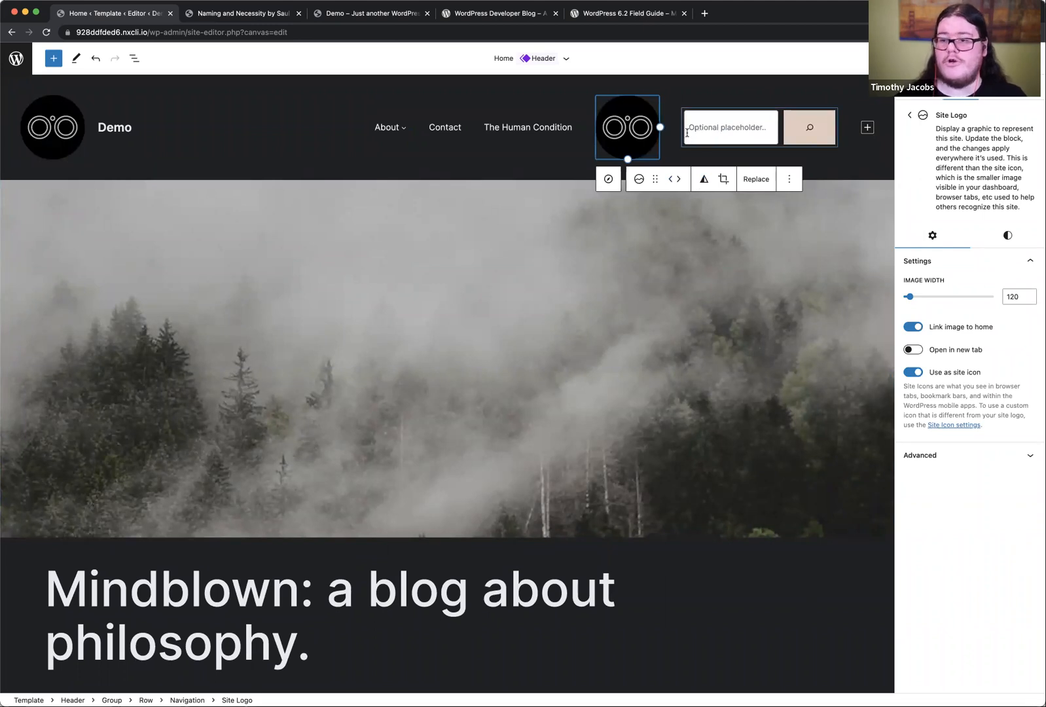
{"action": "left_click", "coordinate": [671, 180]}
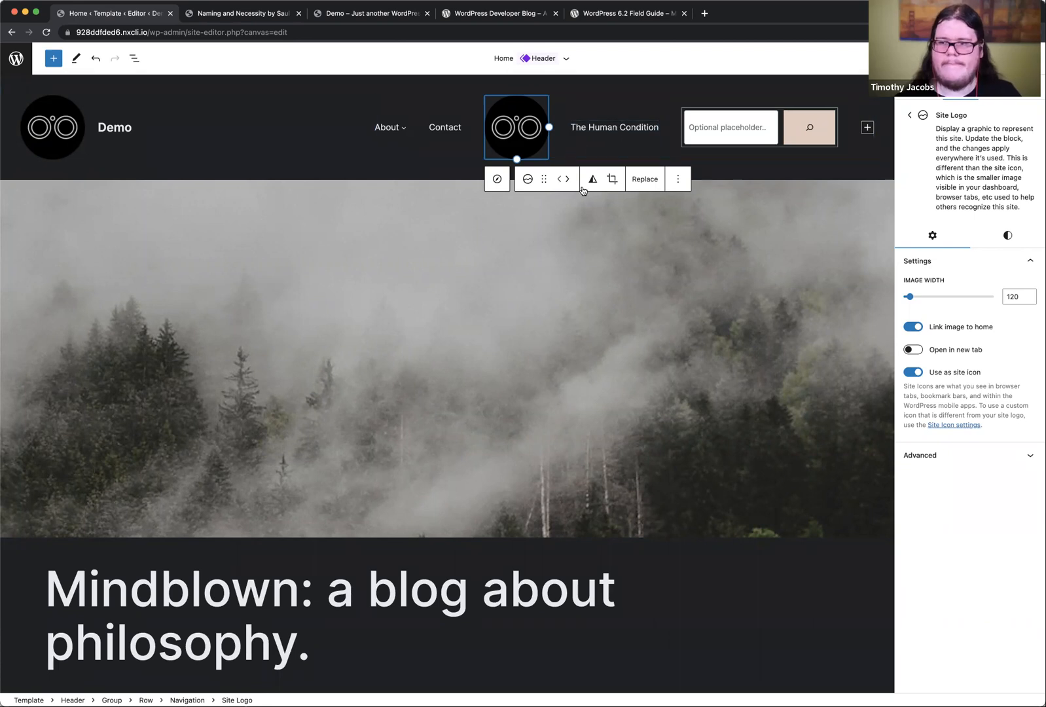
Step: Remove the Site Logo and Search blocks from the header's navigation menu
{"action": "left_click", "coordinate": [677, 181]}
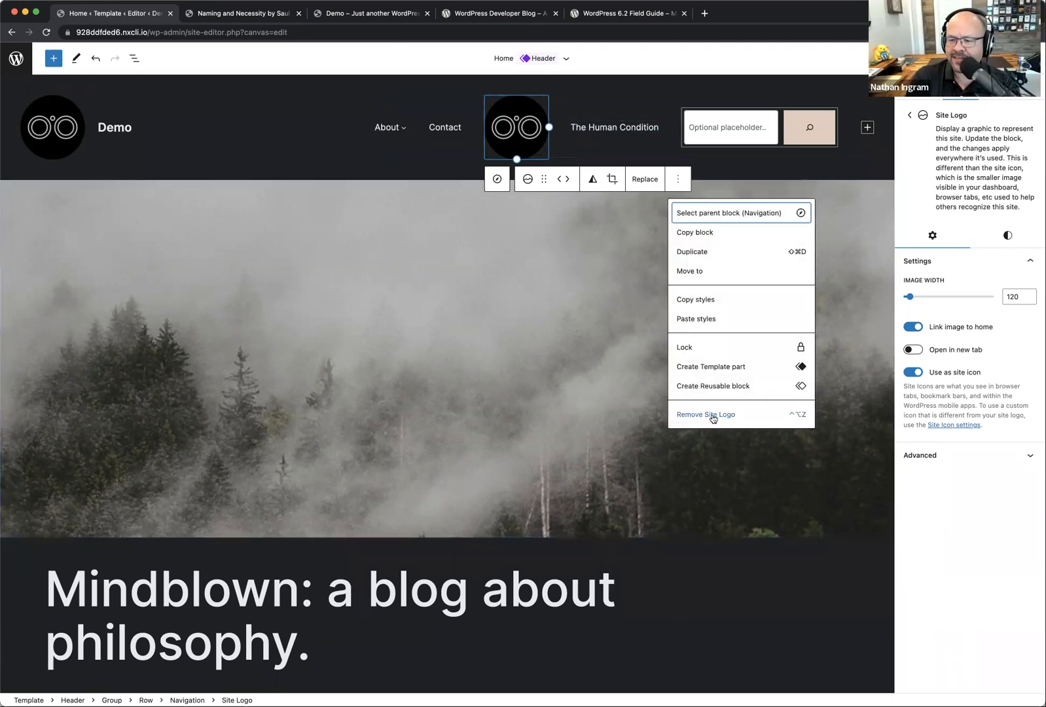
{"action": "left_click", "coordinate": [713, 415]}
{"action": "left_click", "coordinate": [732, 132]}
{"action": "left_click", "coordinate": [856, 166]}
{"action": "left_click", "coordinate": [893, 407]}
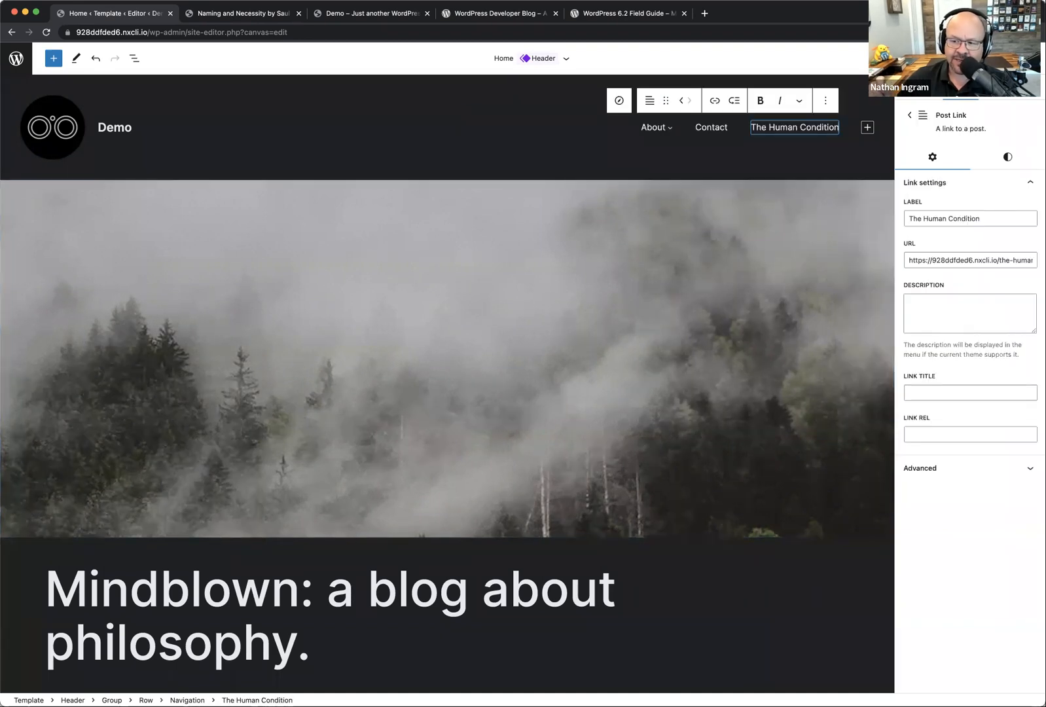
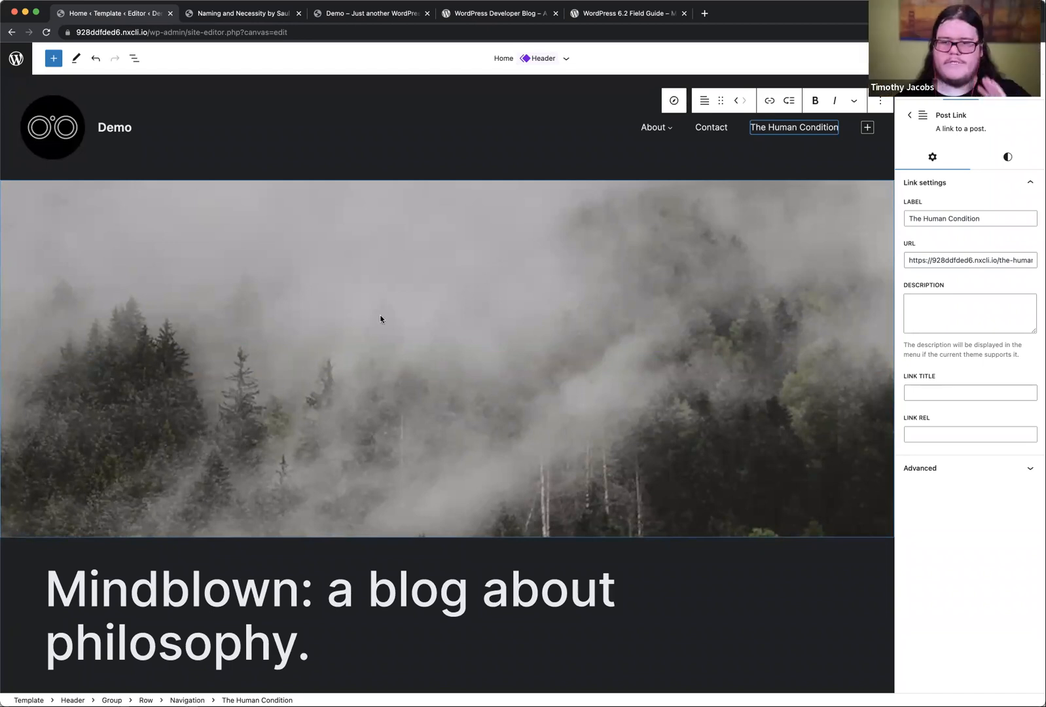
Step: Open wptavern.com in a new browser tab and open its article on the Abisko theme in a separate tab
{"action": "key", "text": "super+t"}
{"action": "type", "text": "wptavern.com"}
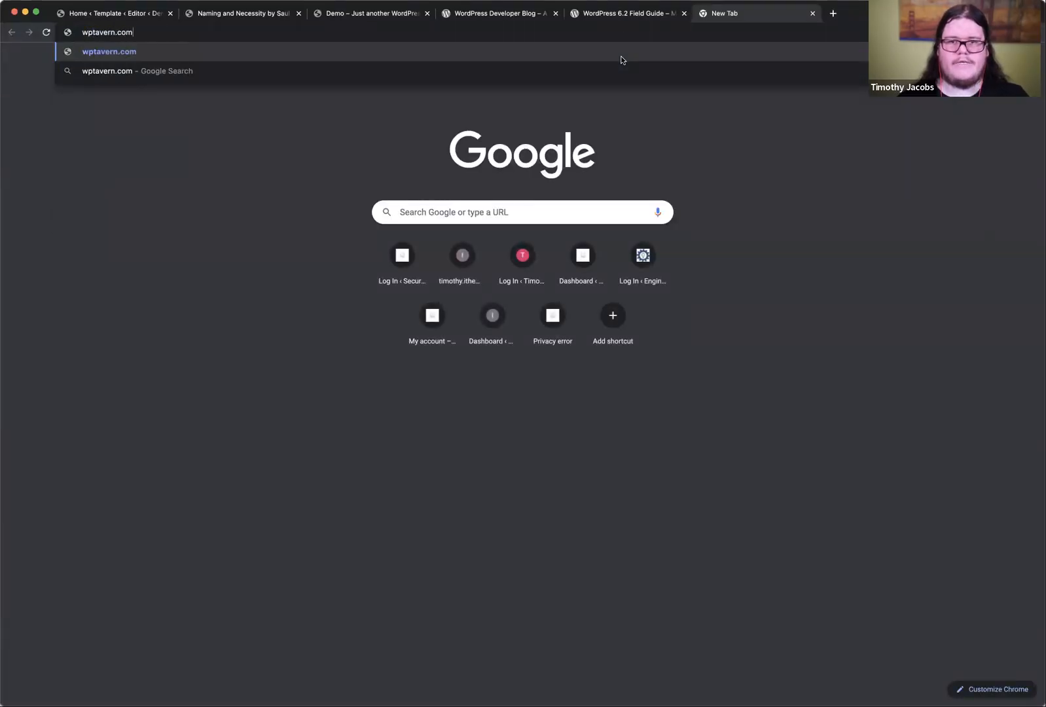
{"action": "key", "text": "Return"}
{"action": "scroll", "coordinate": [405, 406], "scroll_direction": "down", "scroll_amount": 2}
{"action": "scroll", "coordinate": [404, 404], "scroll_direction": "up", "scroll_amount": 2}
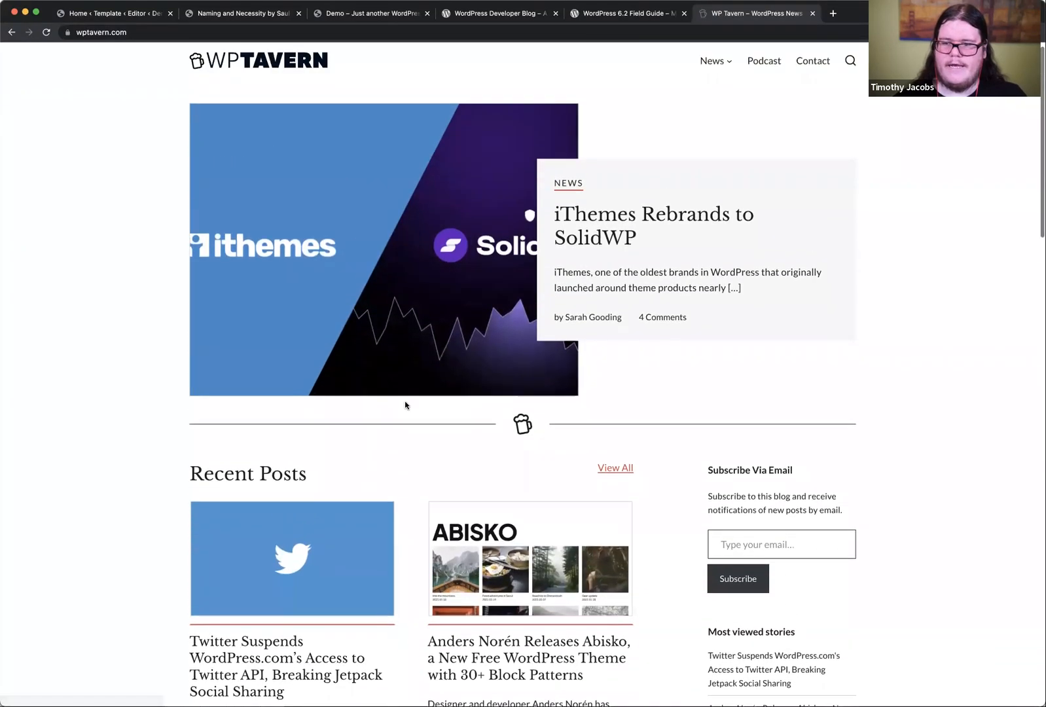
{"action": "scroll", "coordinate": [611, 271], "scroll_direction": "down", "scroll_amount": 5}
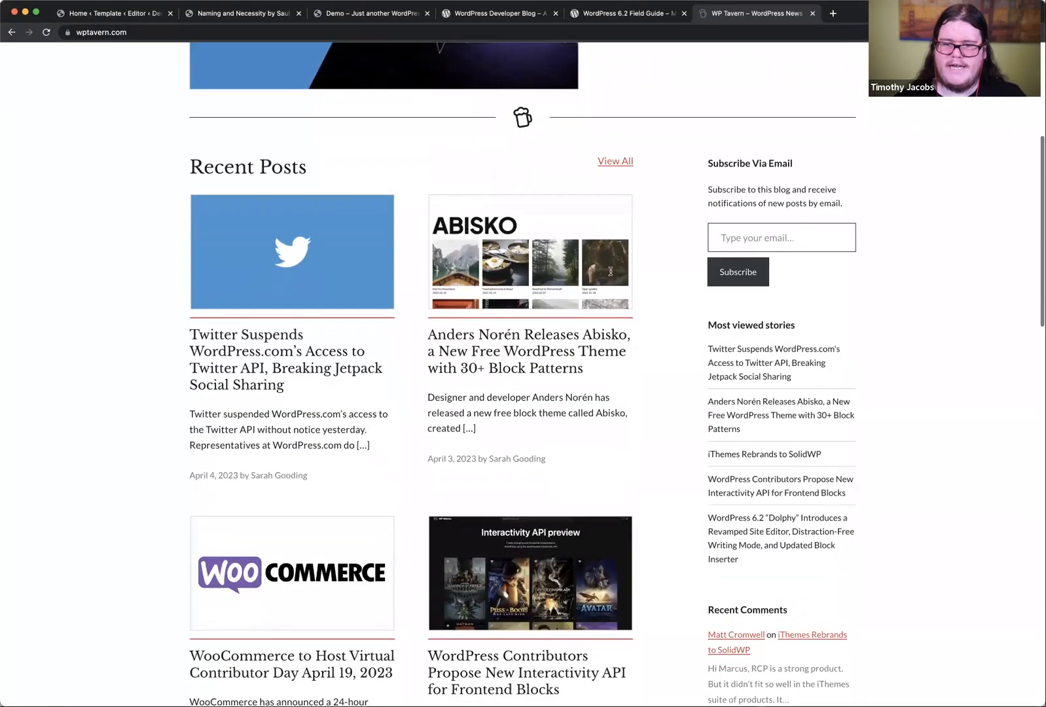
{"action": "left_click", "coordinate": [531, 328], "text": "super"}
Step: Look through the remaining recent posts on the WP Tavern homepage for block theme articles
{"action": "scroll", "coordinate": [600, 308], "scroll_direction": "down", "scroll_amount": 2}
{"action": "scroll", "coordinate": [600, 308], "scroll_direction": "down", "scroll_amount": 1}
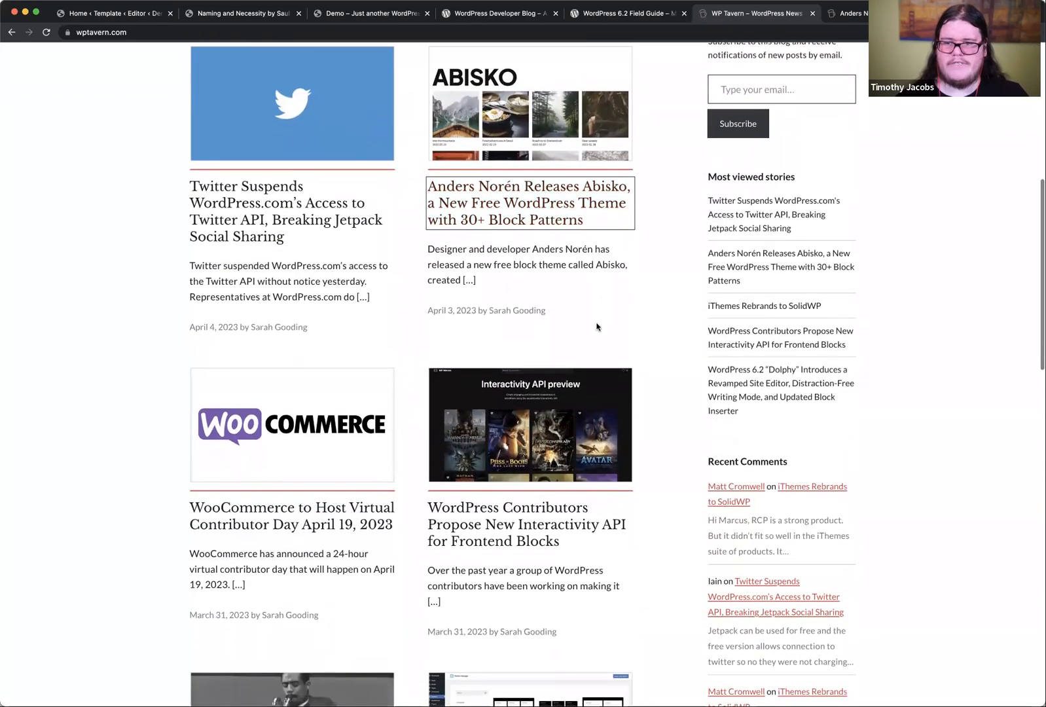
{"action": "scroll", "coordinate": [597, 314], "scroll_direction": "down", "scroll_amount": 8}
{"action": "scroll", "coordinate": [596, 322], "scroll_direction": "up", "scroll_amount": 2}
{"action": "scroll", "coordinate": [597, 325], "scroll_direction": "down", "scroll_amount": 6}
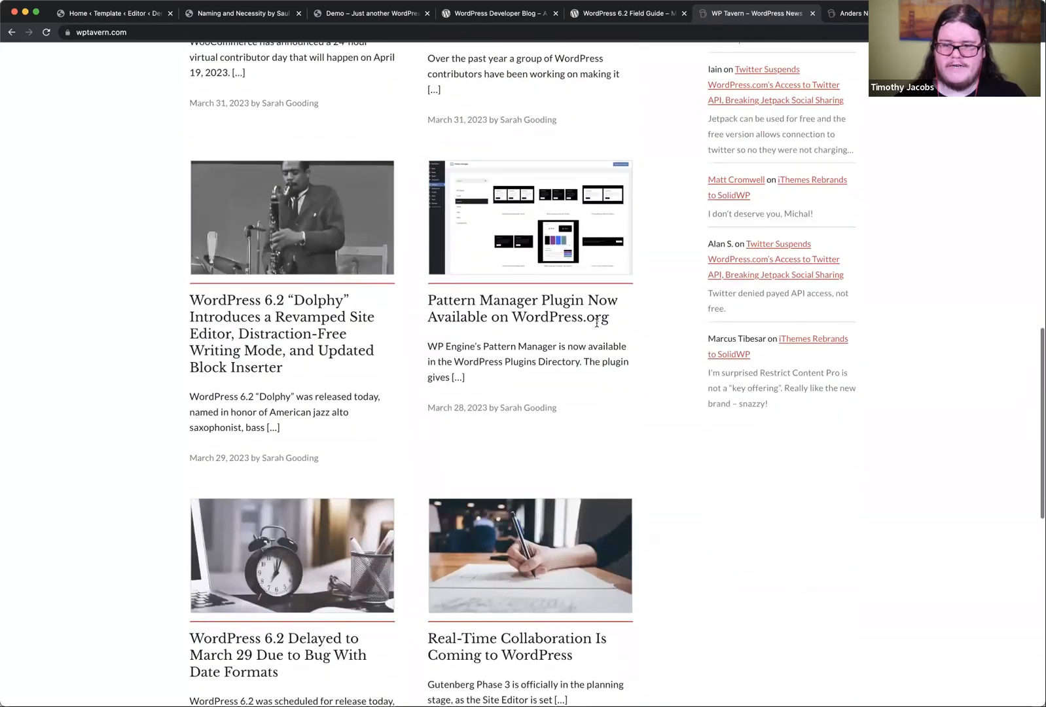
{"action": "scroll", "coordinate": [513, 422], "scroll_direction": "down", "scroll_amount": 6}
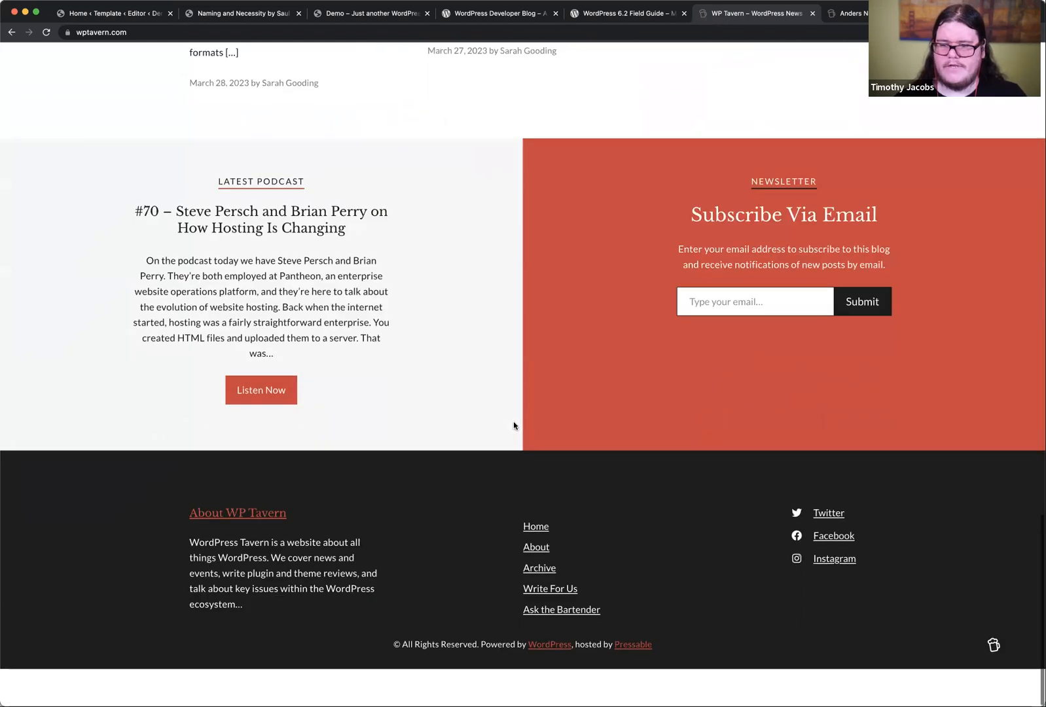
{"action": "scroll", "coordinate": [513, 422], "scroll_direction": "up", "scroll_amount": 20}
Step: Go to page 2 of the News category and open the article on the free Lemmony block theme
{"action": "left_click", "coordinate": [713, 73]}
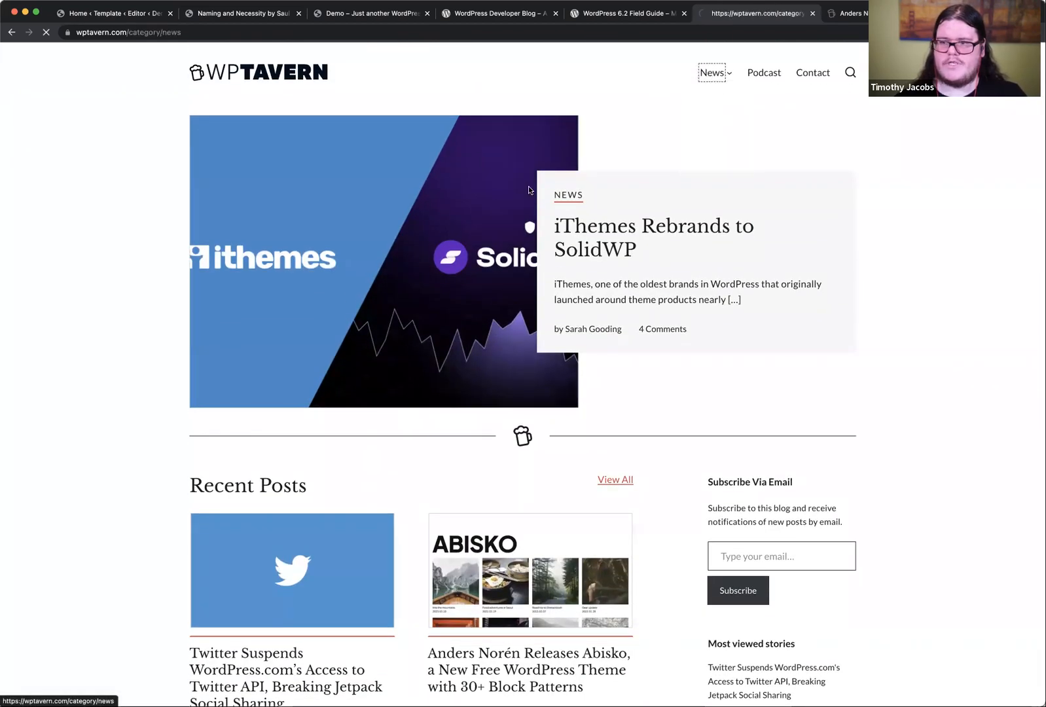
{"action": "scroll", "coordinate": [452, 404], "scroll_direction": "down", "scroll_amount": 4}
{"action": "scroll", "coordinate": [459, 417], "scroll_direction": "down", "scroll_amount": 11}
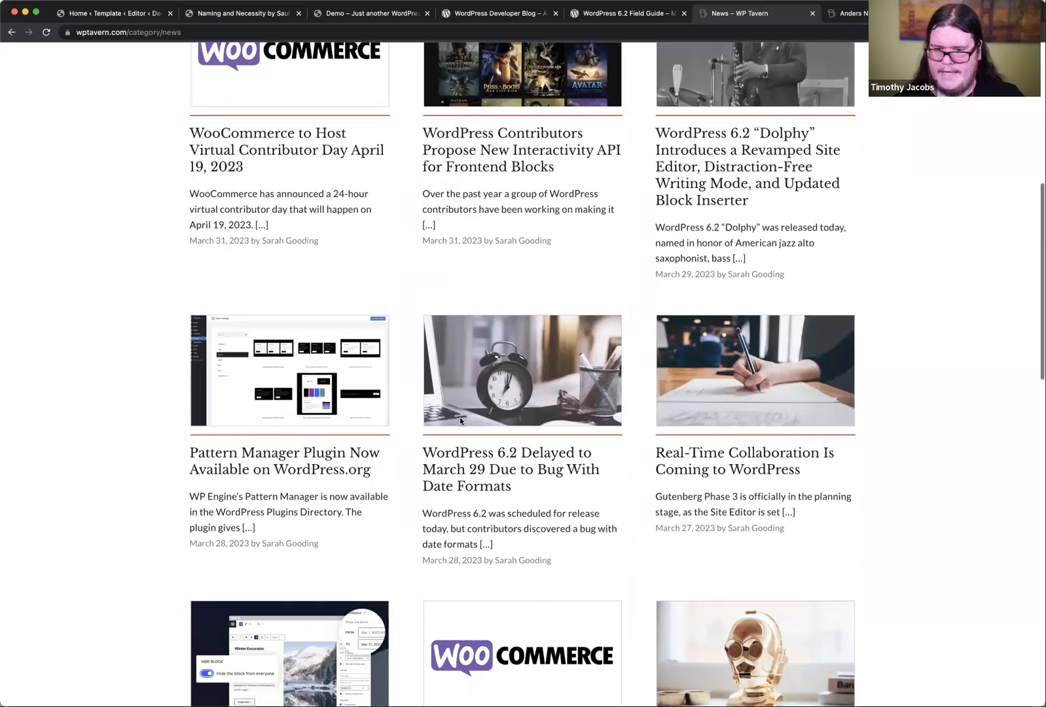
{"action": "scroll", "coordinate": [461, 421], "scroll_direction": "down", "scroll_amount": 10}
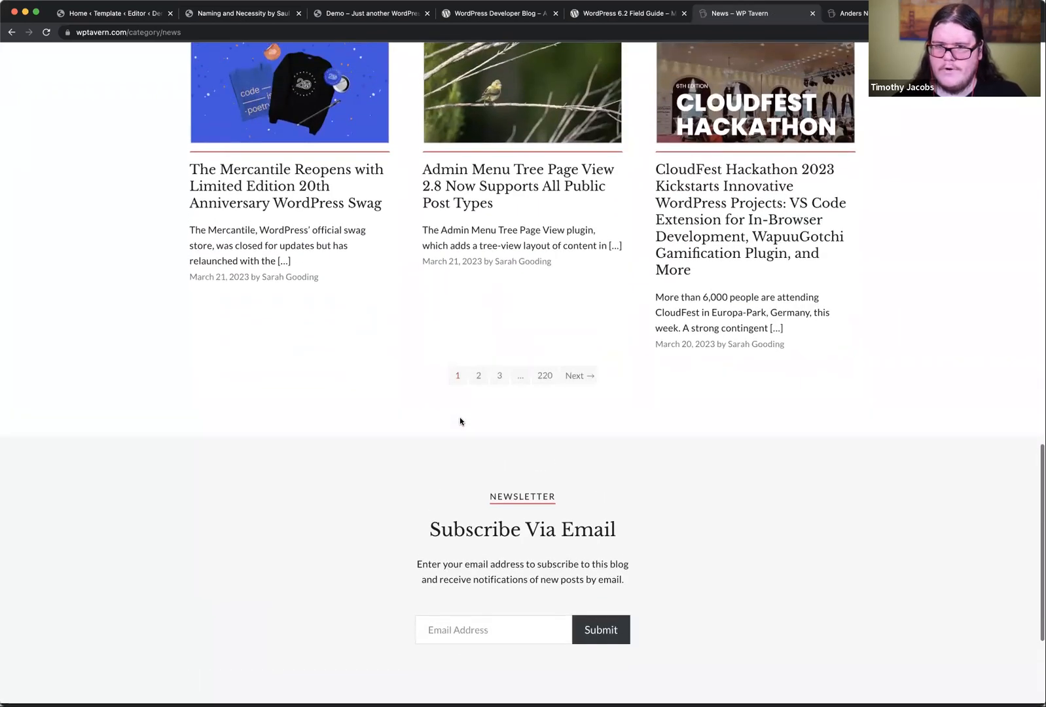
{"action": "left_click", "coordinate": [480, 375]}
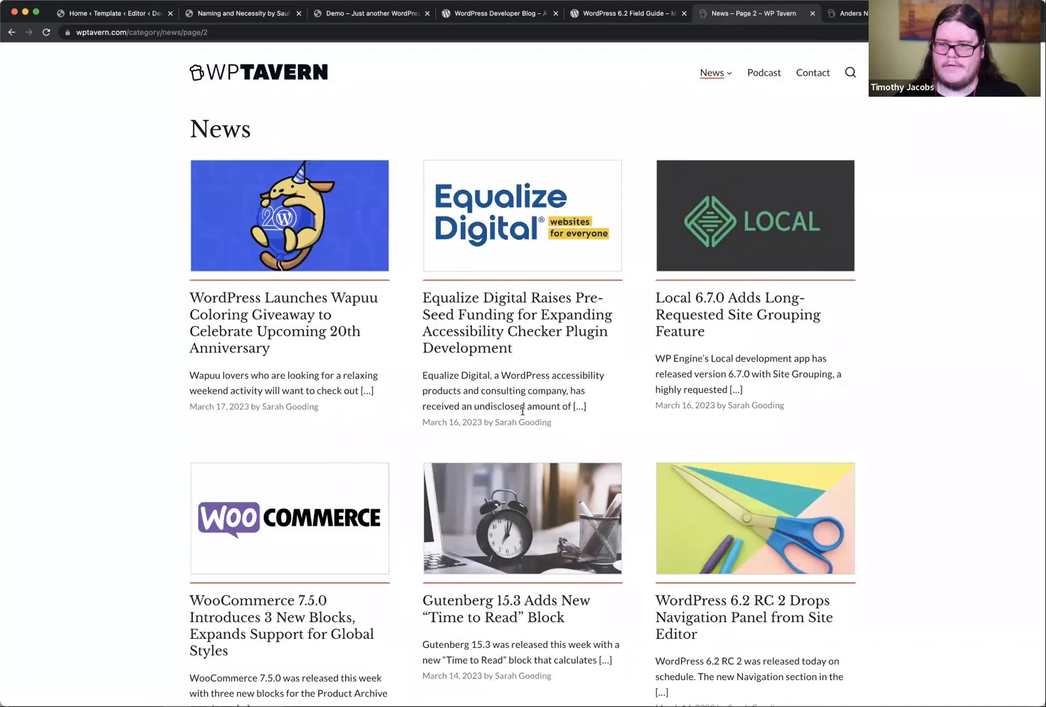
{"action": "scroll", "coordinate": [521, 413], "scroll_direction": "down", "scroll_amount": 3}
{"action": "scroll", "coordinate": [522, 413], "scroll_direction": "down", "scroll_amount": 10}
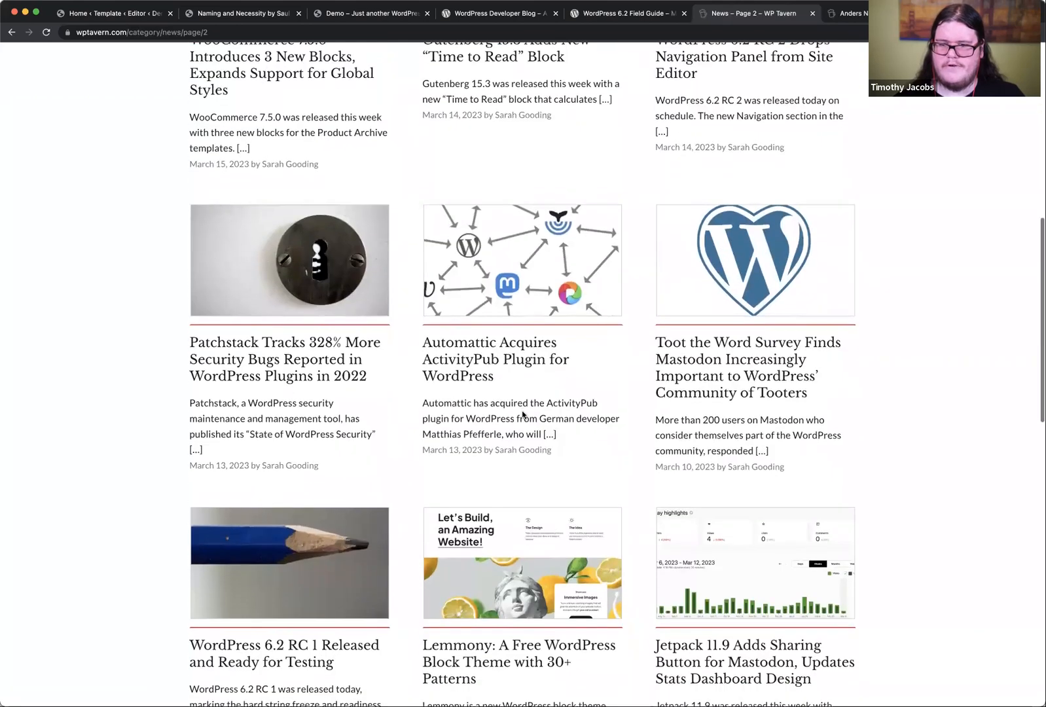
{"action": "left_click", "coordinate": [546, 397]}
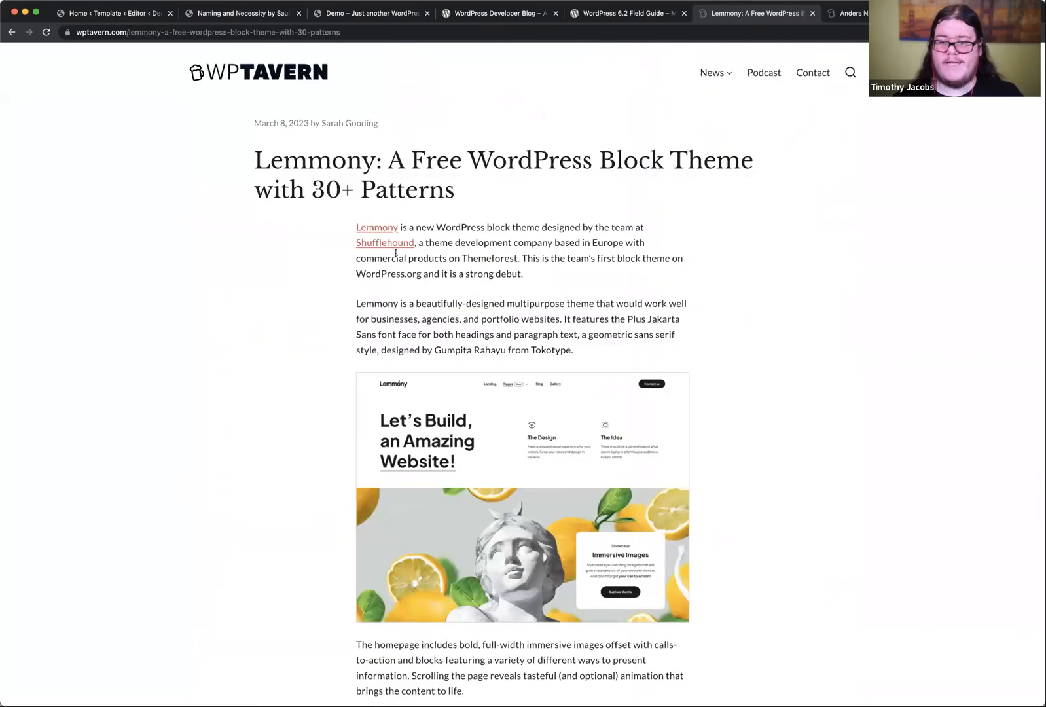
Step: Open the Lemmony theme's WordPress.org page from the article and look over its details
{"action": "left_click", "coordinate": [382, 234], "text": "super"}
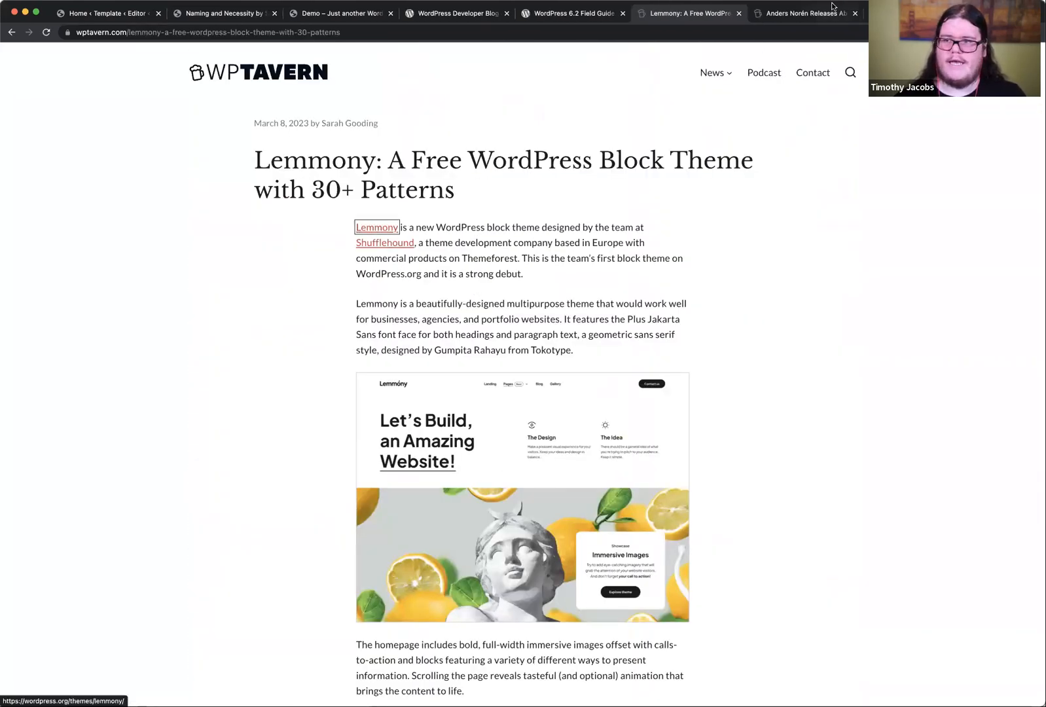
{"action": "key", "text": "ctrl+Tab"}
{"action": "scroll", "coordinate": [677, 334], "scroll_direction": "down", "scroll_amount": 5}
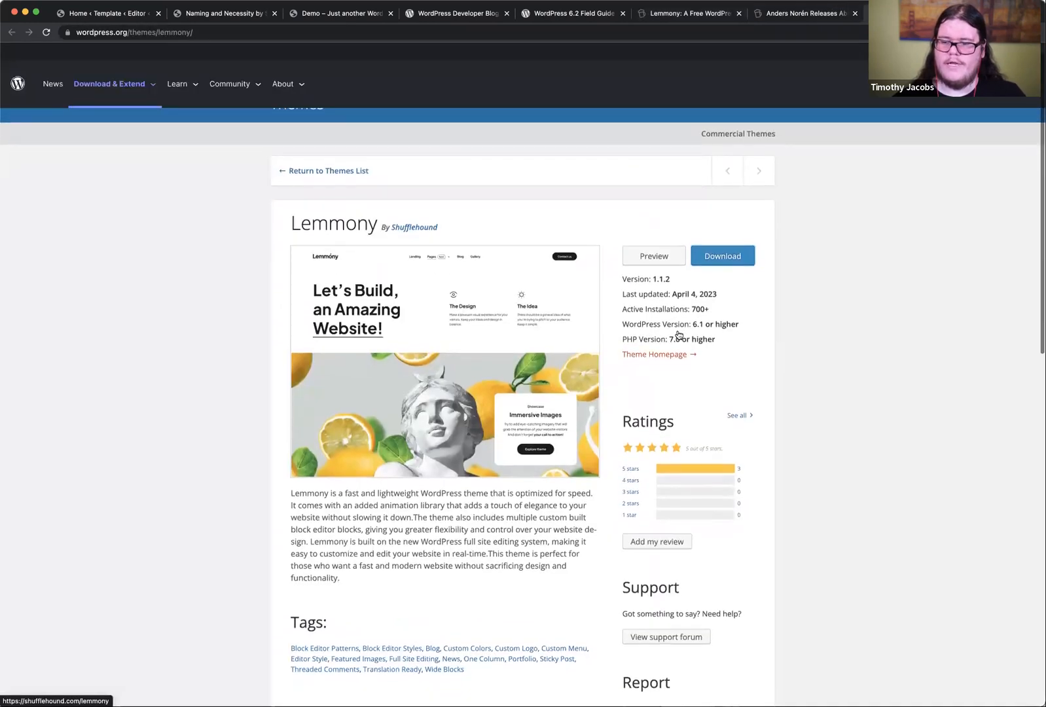
{"action": "scroll", "coordinate": [661, 383], "scroll_direction": "up", "scroll_amount": 5}
Step: Return to the Lemmony article and open the linked Shufflehound website in its own tab
{"action": "left_click", "coordinate": [793, 16]}
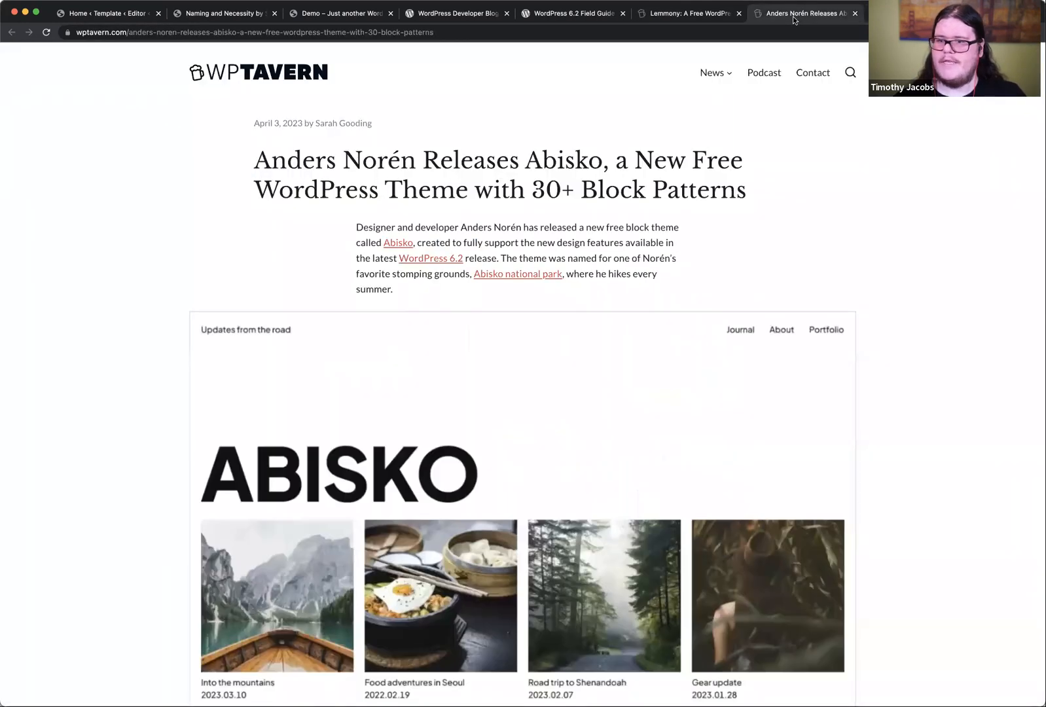
{"action": "left_click", "coordinate": [685, 12]}
{"action": "left_click", "coordinate": [386, 243], "text": "super"}
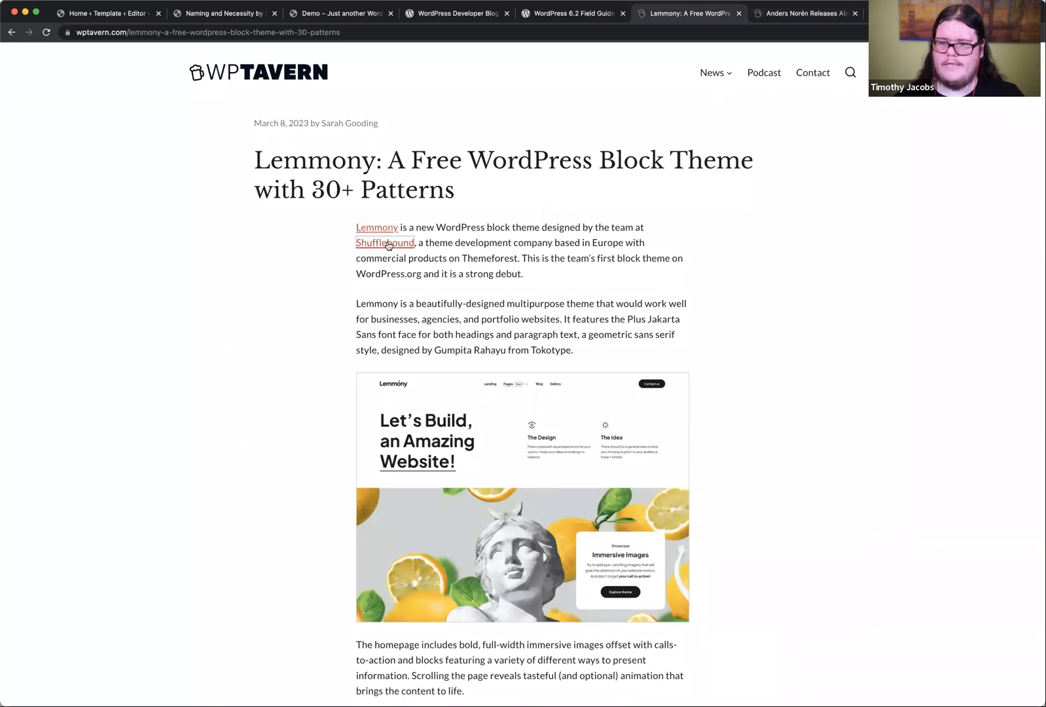
{"action": "left_click", "coordinate": [907, 15]}
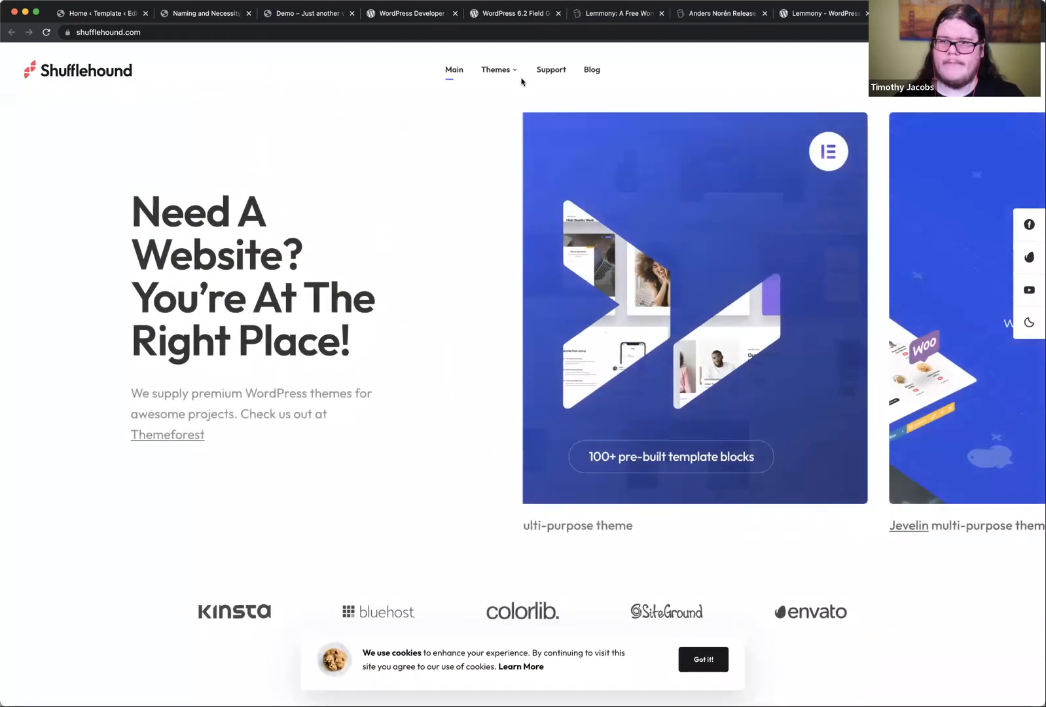
Step: Open the Lemmony theme page on the Shufflehound site and launch the theme's live demo
{"action": "mouse_move", "coordinate": [512, 72]}
{"action": "left_click", "coordinate": [524, 177]}
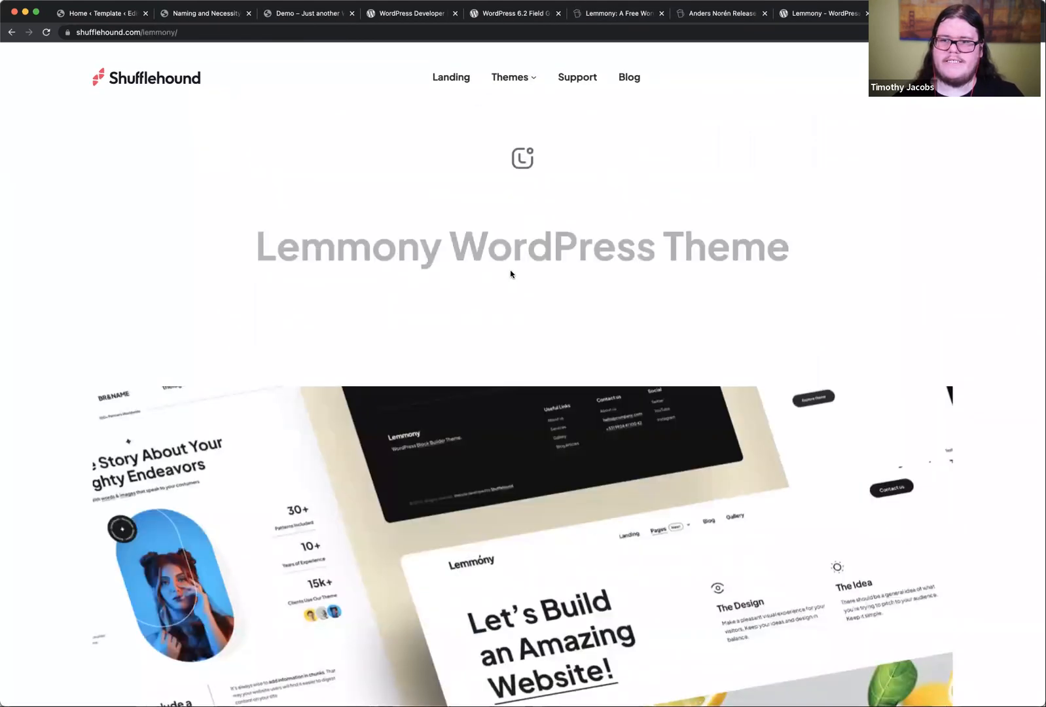
{"action": "left_click", "coordinate": [479, 316]}
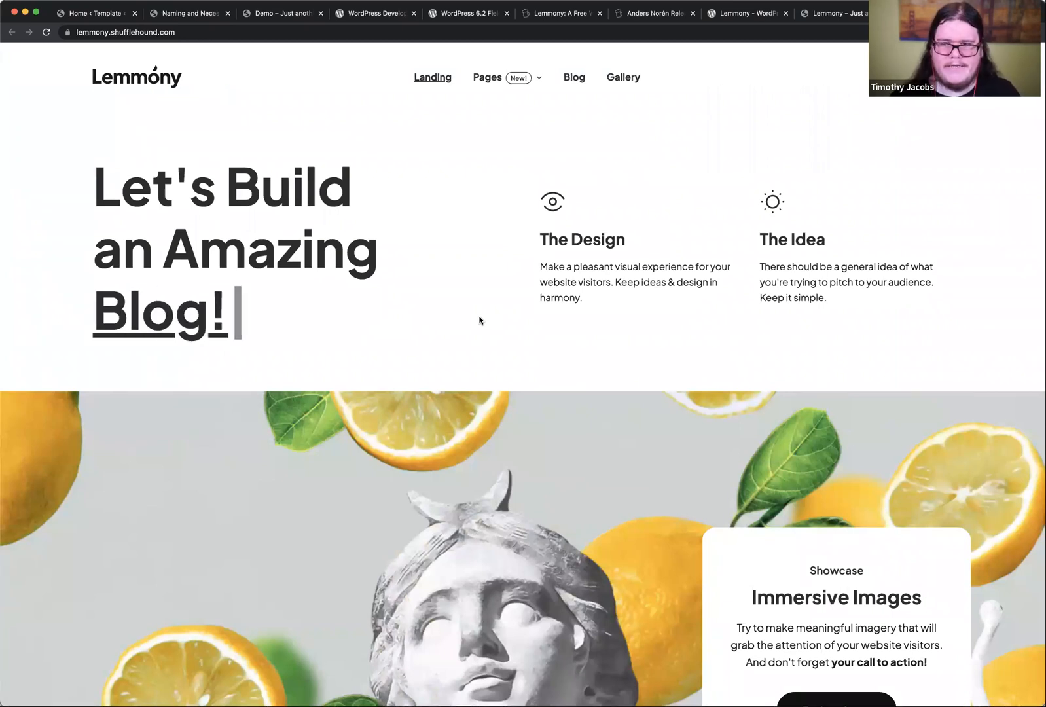
Step: Examine the Lemmony demo's landing page, including its story, testimonials, gallery and blog sections
{"action": "scroll", "coordinate": [478, 319], "scroll_direction": "down", "scroll_amount": 10}
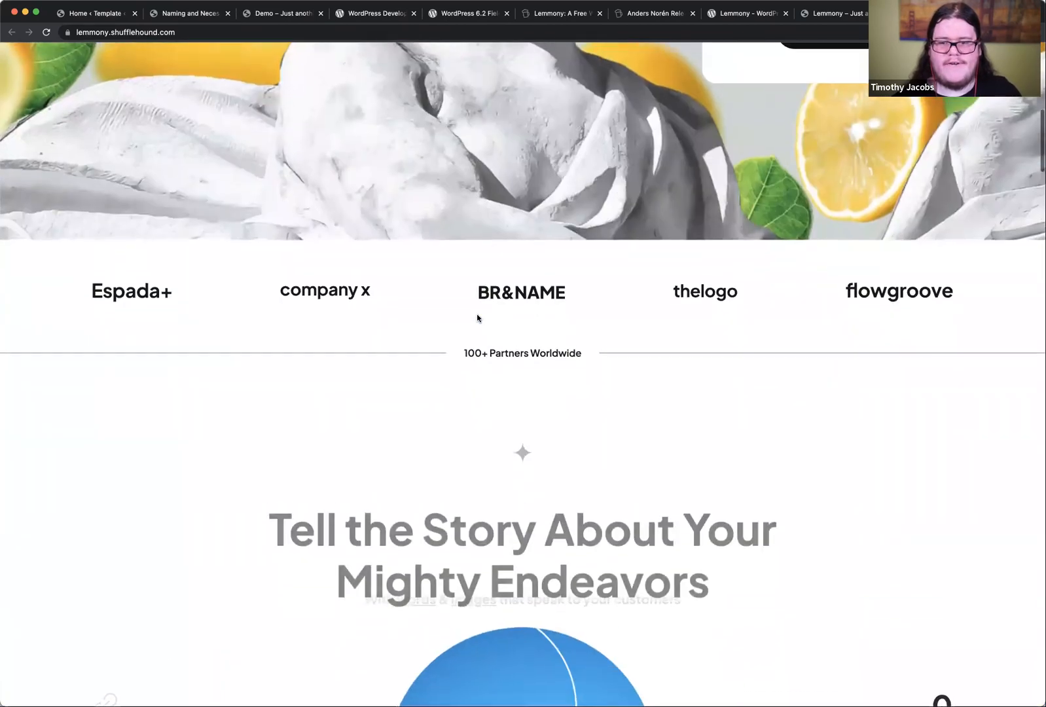
{"action": "scroll", "coordinate": [476, 318], "scroll_direction": "down", "scroll_amount": 12}
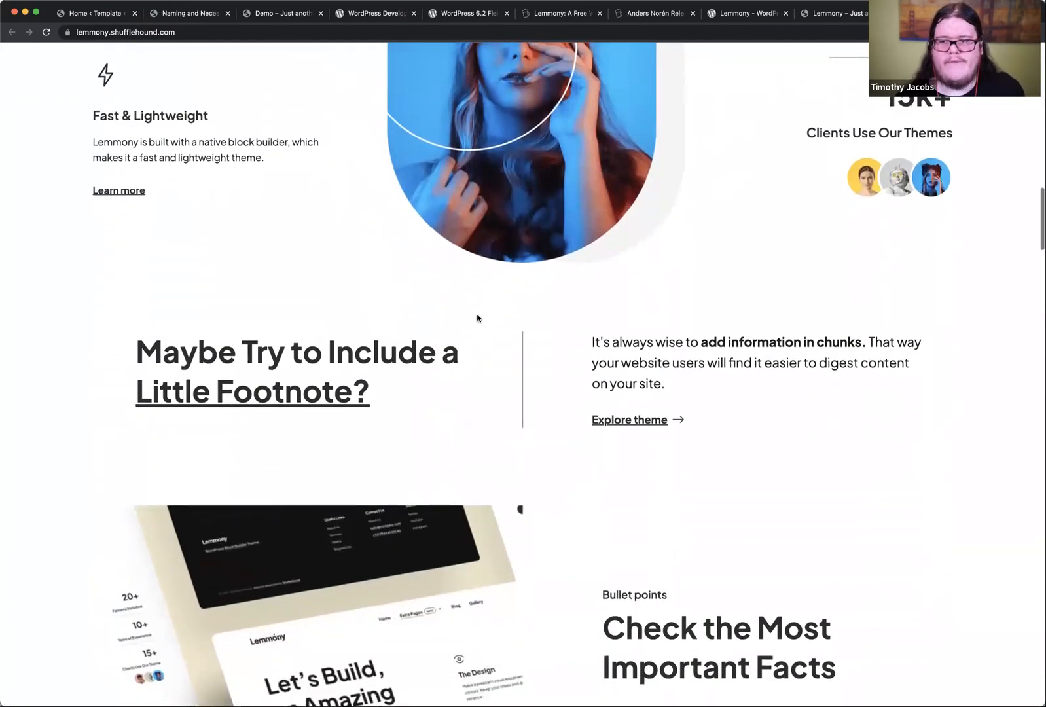
{"action": "scroll", "coordinate": [477, 319], "scroll_direction": "down", "scroll_amount": 12}
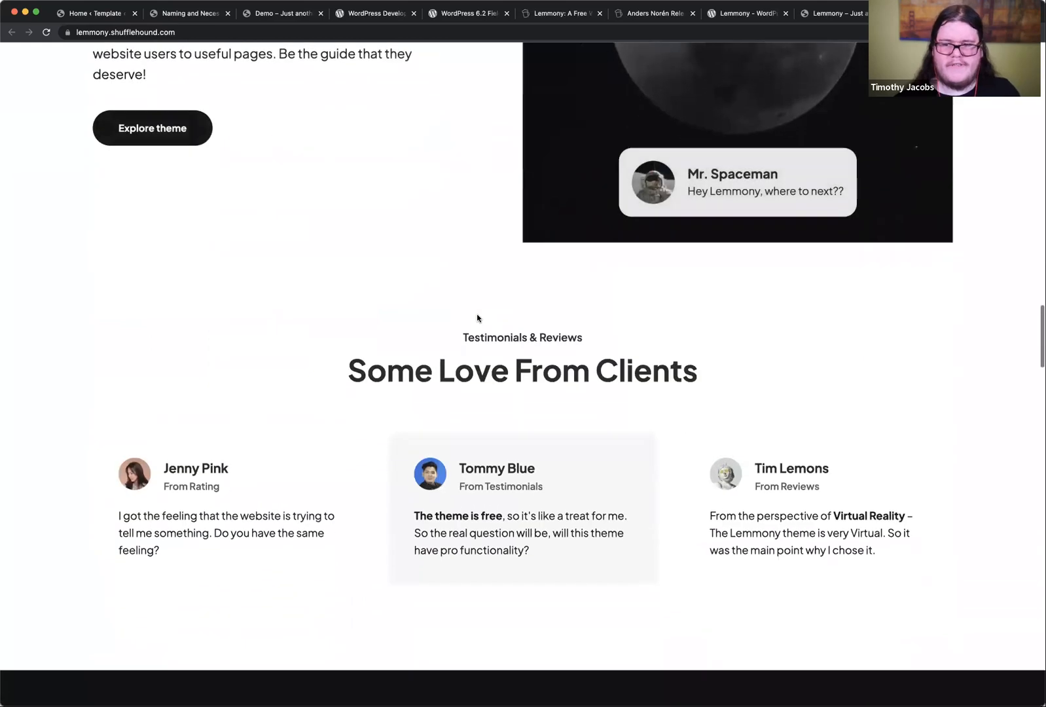
{"action": "scroll", "coordinate": [476, 318], "scroll_direction": "down", "scroll_amount": 12}
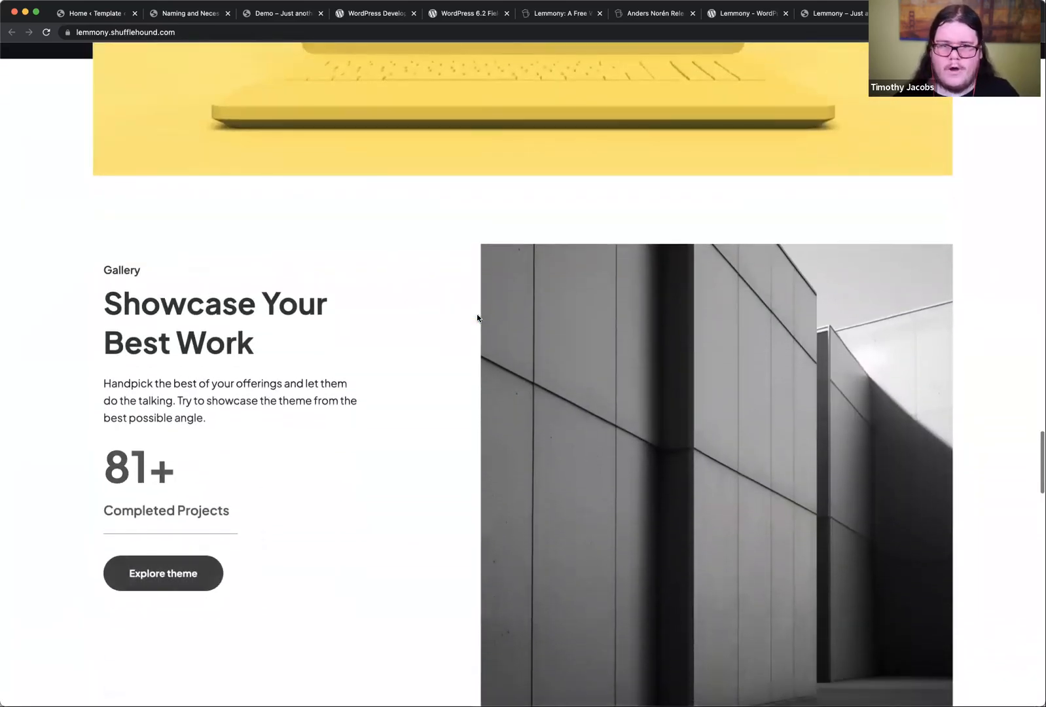
{"action": "scroll", "coordinate": [478, 318], "scroll_direction": "down", "scroll_amount": 12}
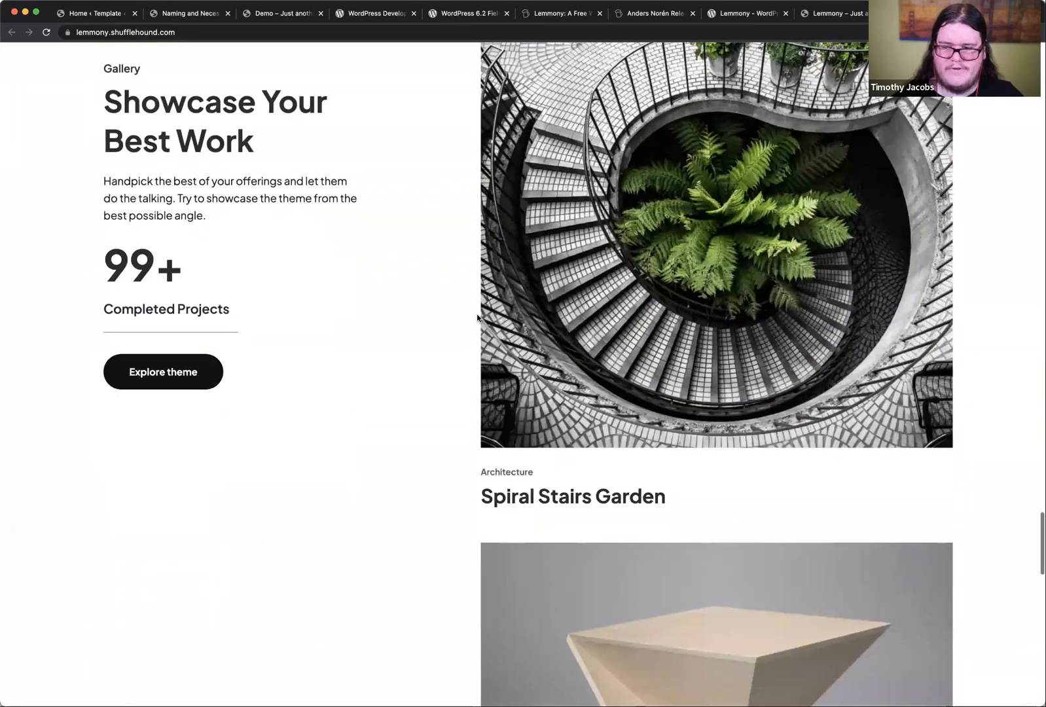
{"action": "scroll", "coordinate": [477, 313], "scroll_direction": "down", "scroll_amount": 15}
{"action": "scroll", "coordinate": [476, 313], "scroll_direction": "up", "scroll_amount": 20}
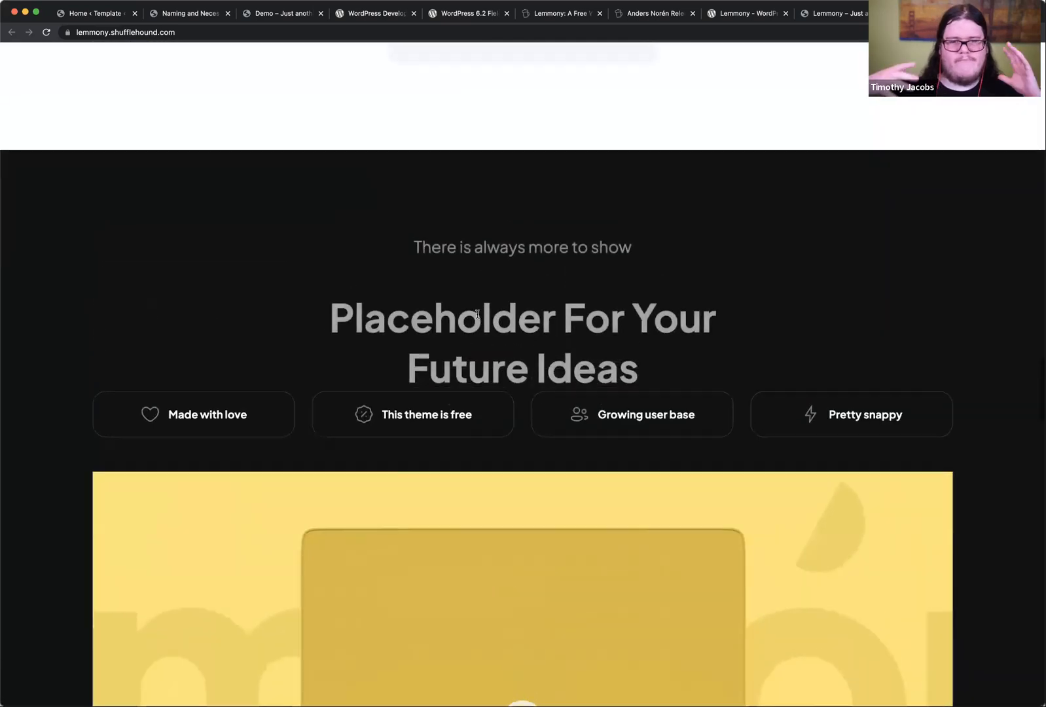
{"action": "scroll", "coordinate": [476, 314], "scroll_direction": "up", "scroll_amount": 1}
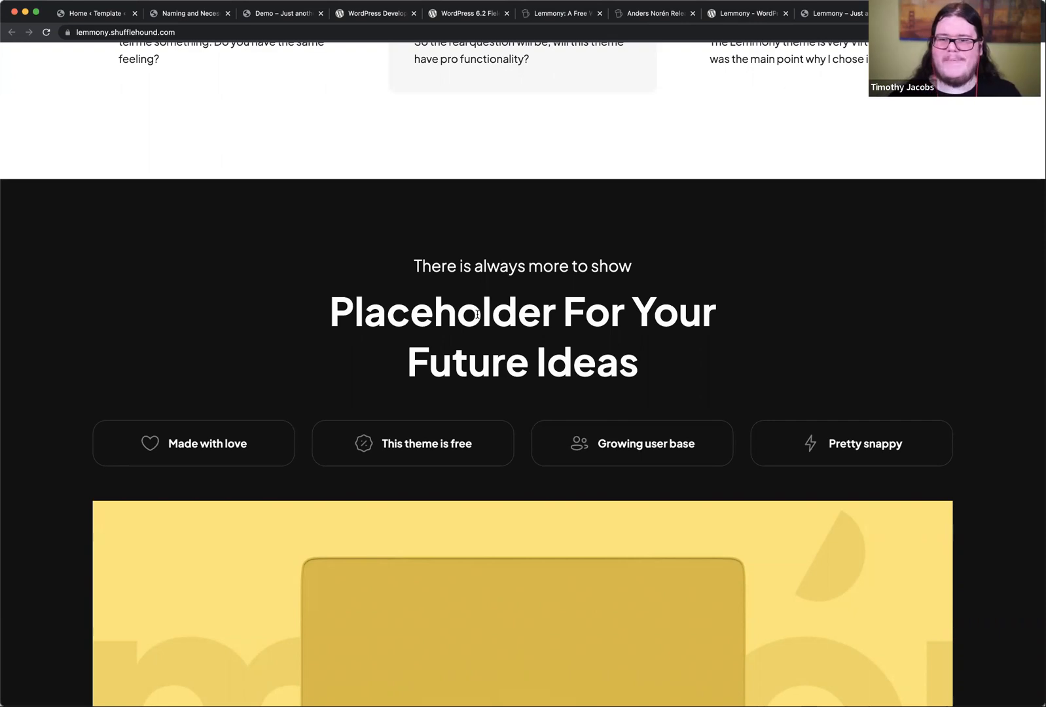
{"action": "scroll", "coordinate": [477, 314], "scroll_direction": "down", "scroll_amount": 20}
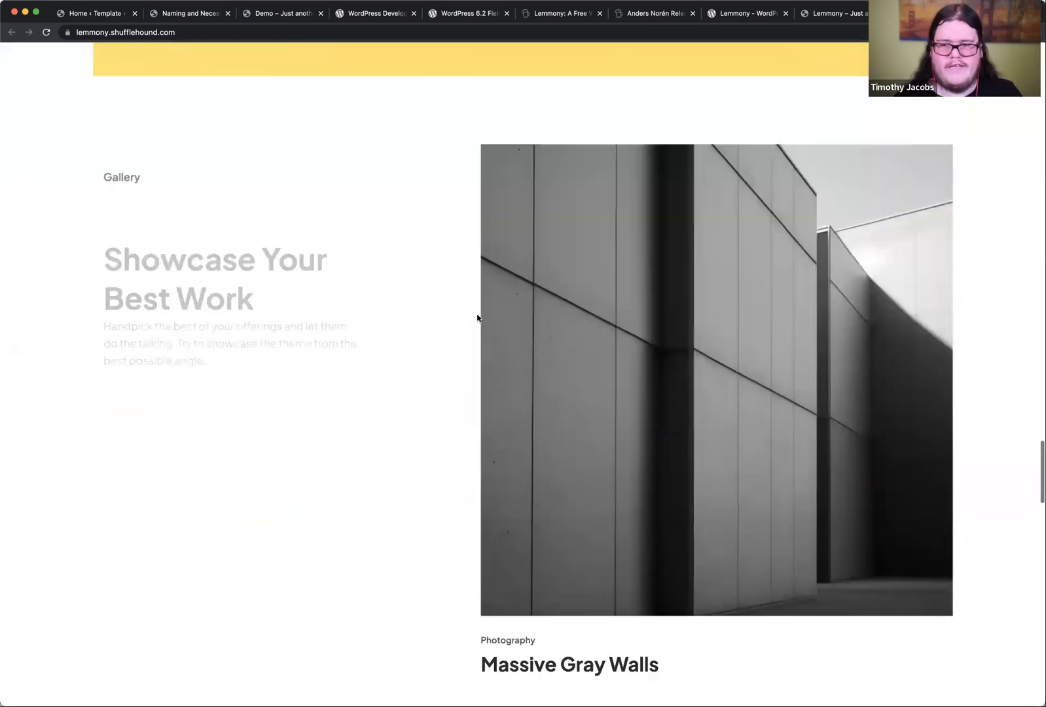
{"action": "scroll", "coordinate": [477, 317], "scroll_direction": "down", "scroll_amount": 20}
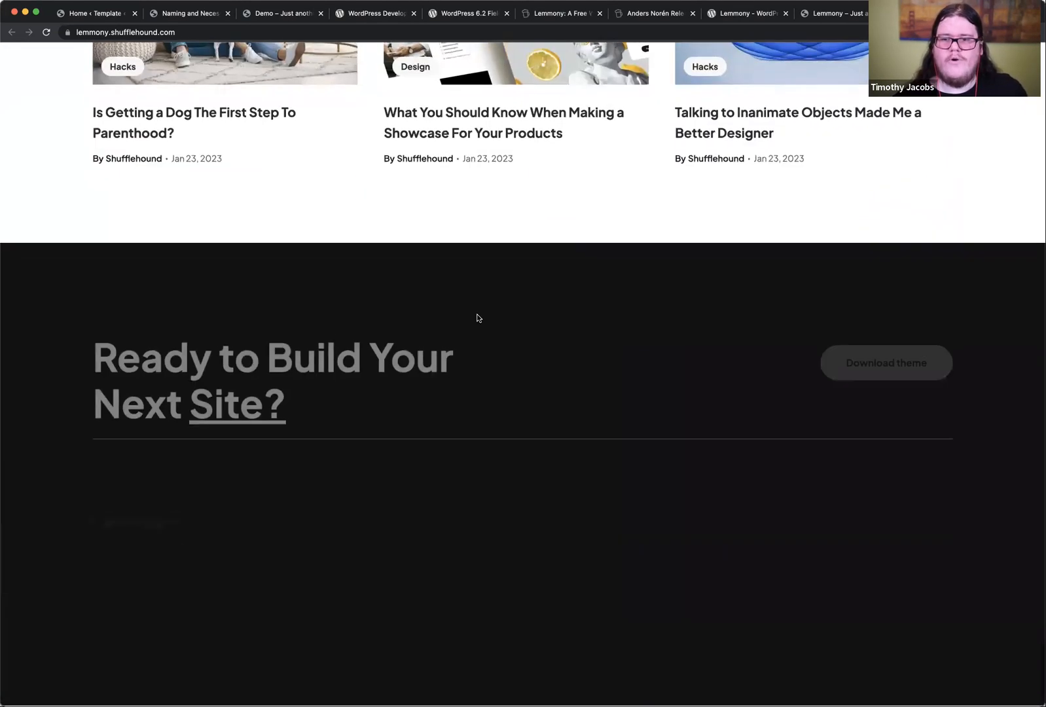
{"action": "scroll", "coordinate": [478, 318], "scroll_direction": "up", "scroll_amount": 20}
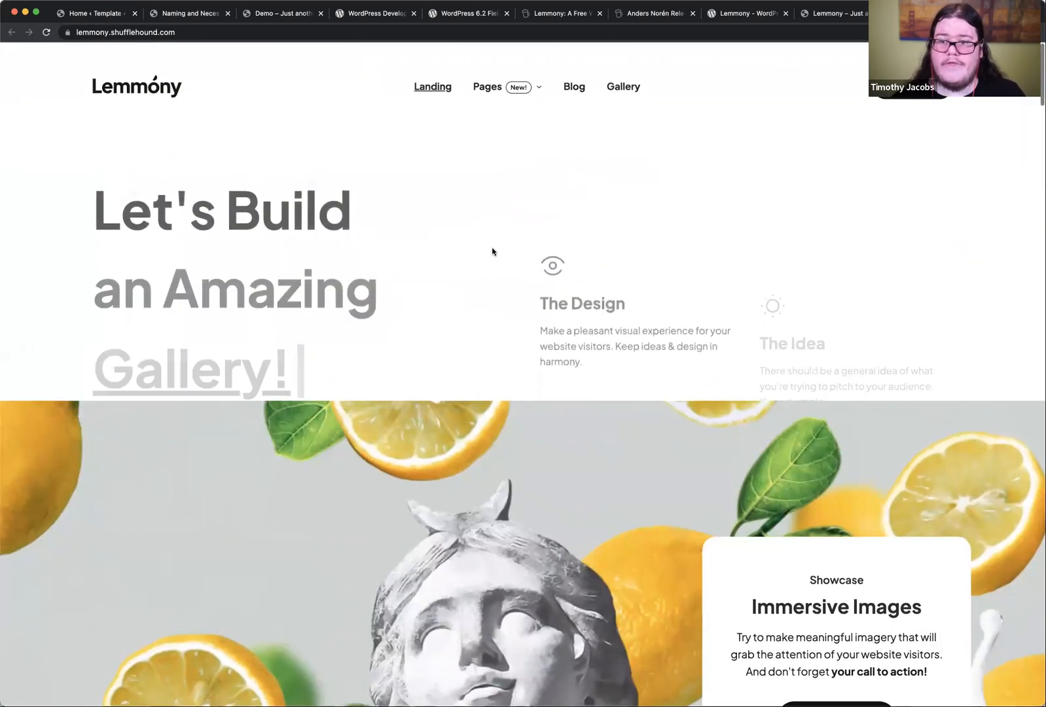
Step: Open the demo's single blog page With sidebar and examine its content, sidebar and comment form
{"action": "mouse_move", "coordinate": [488, 78]}
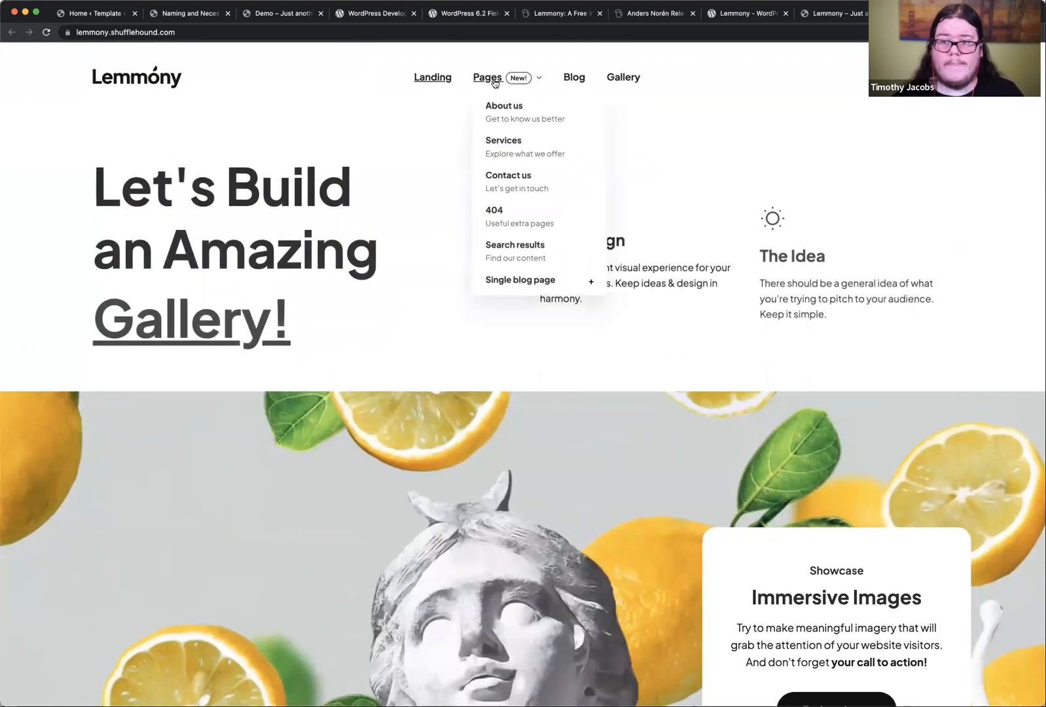
{"action": "mouse_move", "coordinate": [575, 278]}
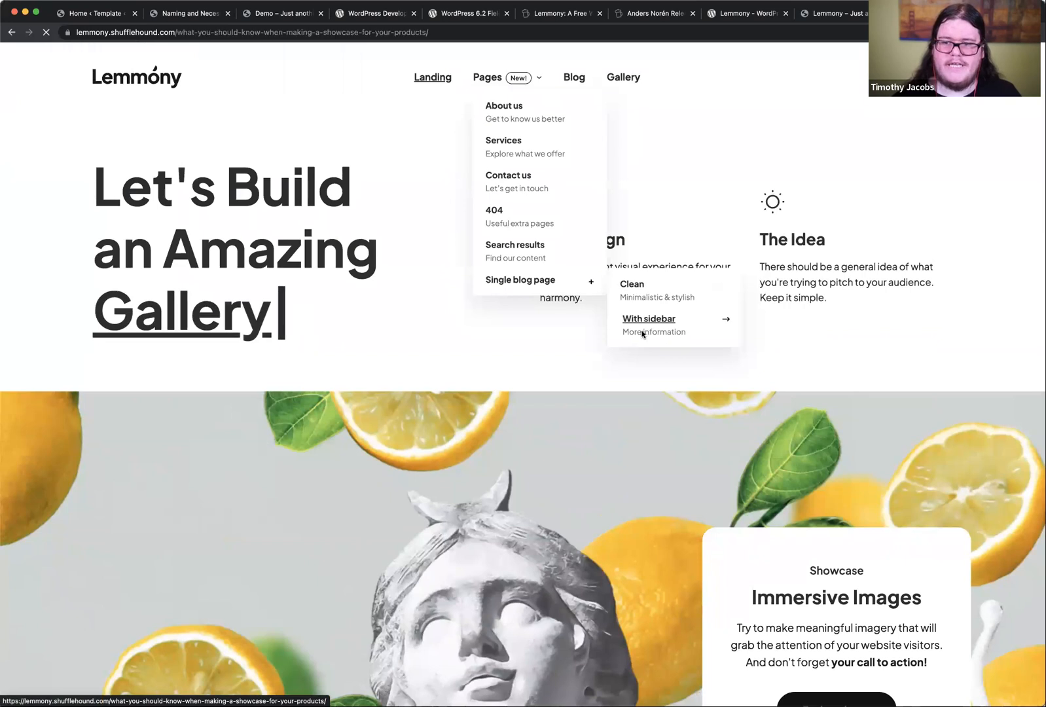
{"action": "left_click", "coordinate": [641, 327]}
{"action": "scroll", "coordinate": [612, 364], "scroll_direction": "down", "scroll_amount": 5}
{"action": "scroll", "coordinate": [611, 361], "scroll_direction": "down", "scroll_amount": 7}
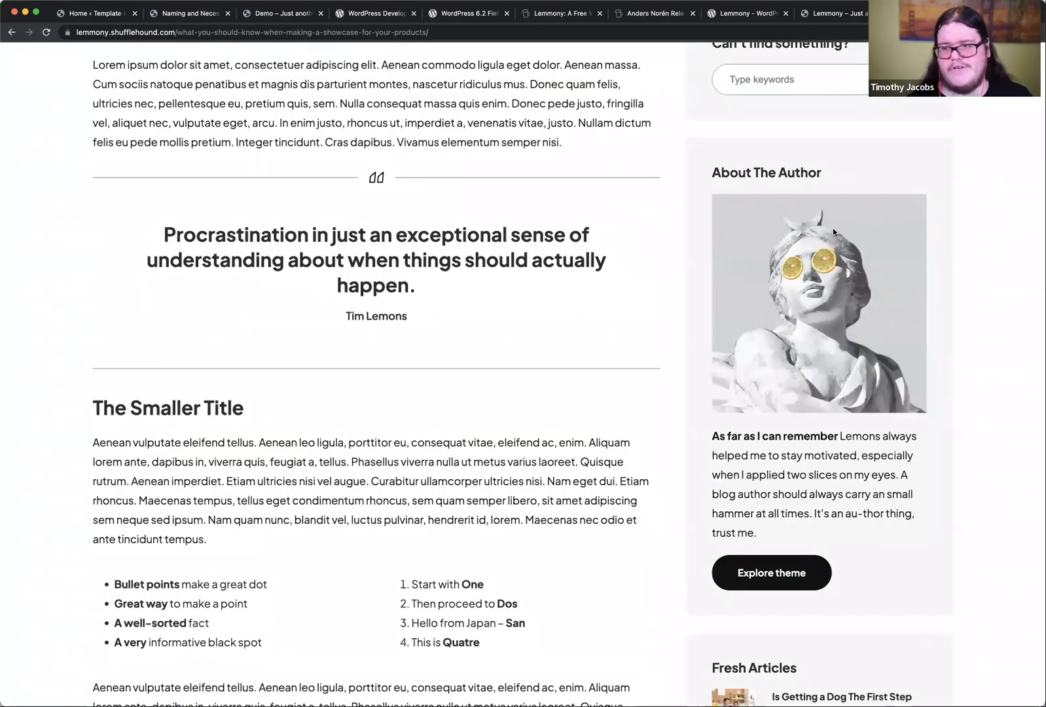
{"action": "scroll", "coordinate": [661, 339], "scroll_direction": "down", "scroll_amount": 10}
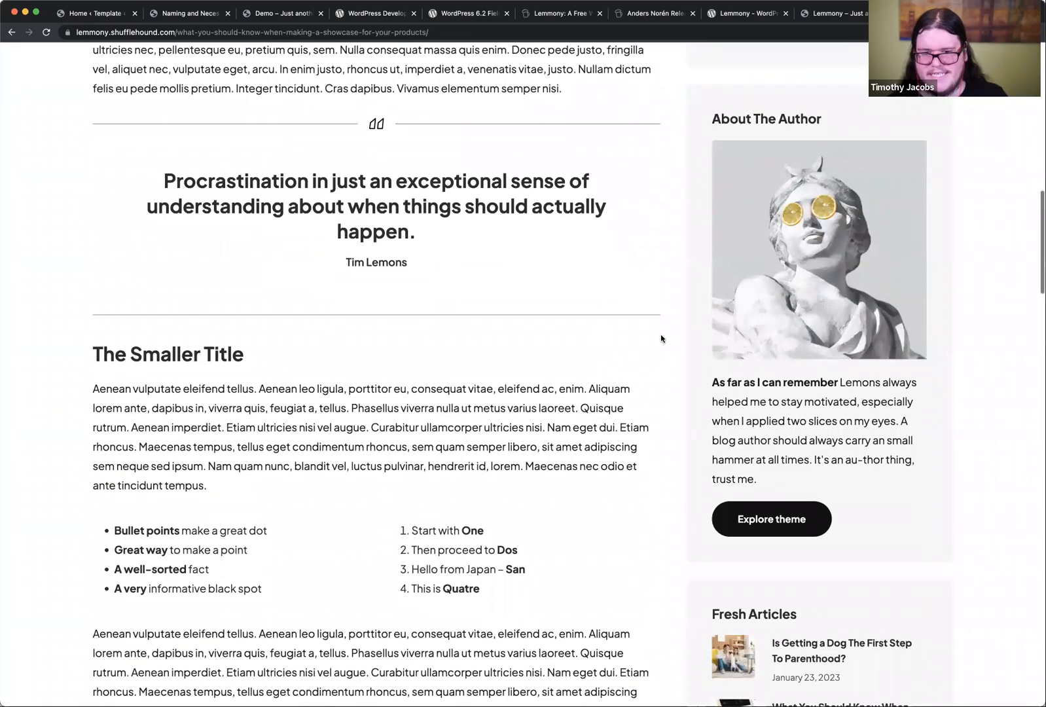
{"action": "scroll", "coordinate": [662, 338], "scroll_direction": "down", "scroll_amount": 10}
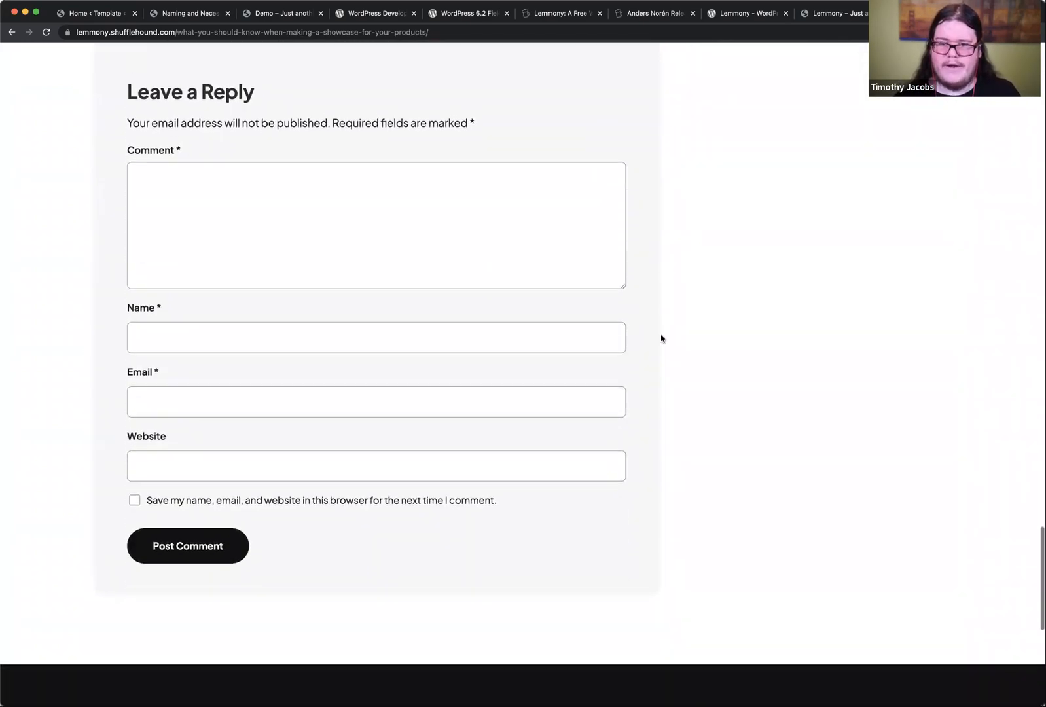
{"action": "scroll", "coordinate": [661, 339], "scroll_direction": "up", "scroll_amount": 15}
{"action": "scroll", "coordinate": [661, 339], "scroll_direction": "up", "scroll_amount": 7}
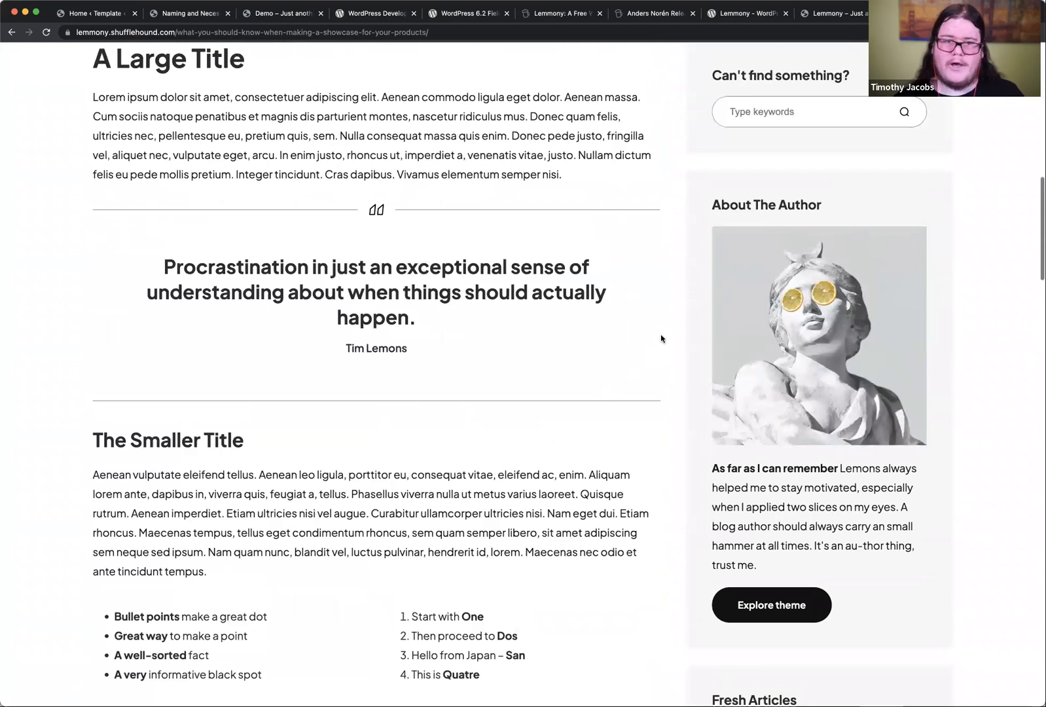
Step: Open the Lemmony demo's Services page and examine its products, services and closing call-to-action sections
{"action": "scroll", "coordinate": [662, 338], "scroll_direction": "up", "scroll_amount": 13}
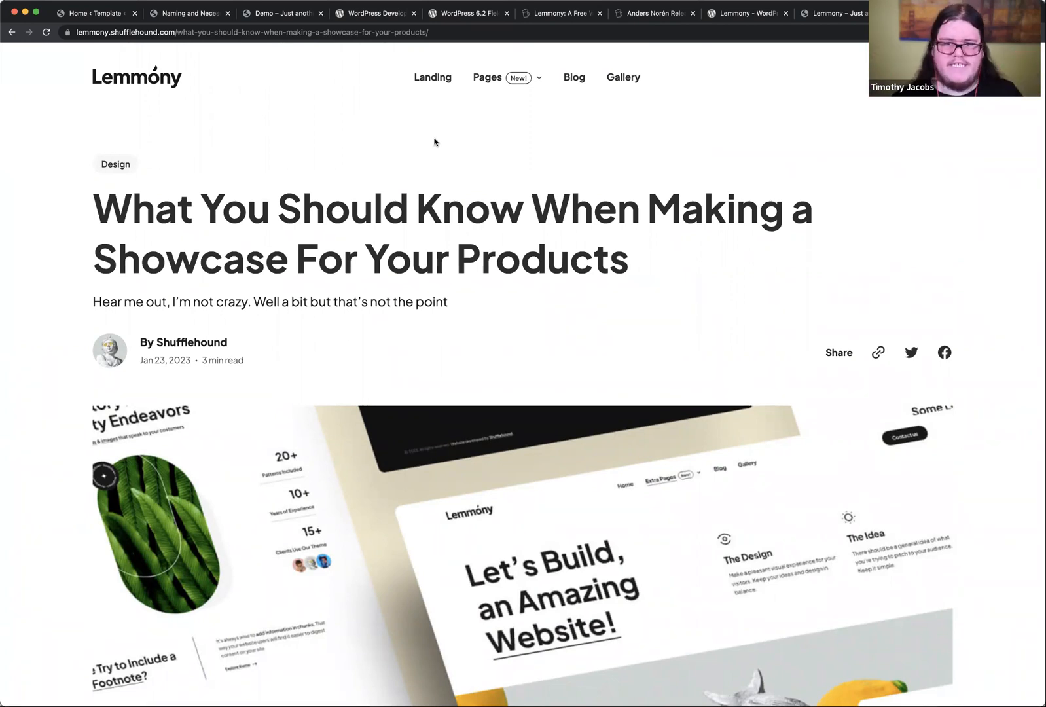
{"action": "mouse_move", "coordinate": [514, 77]}
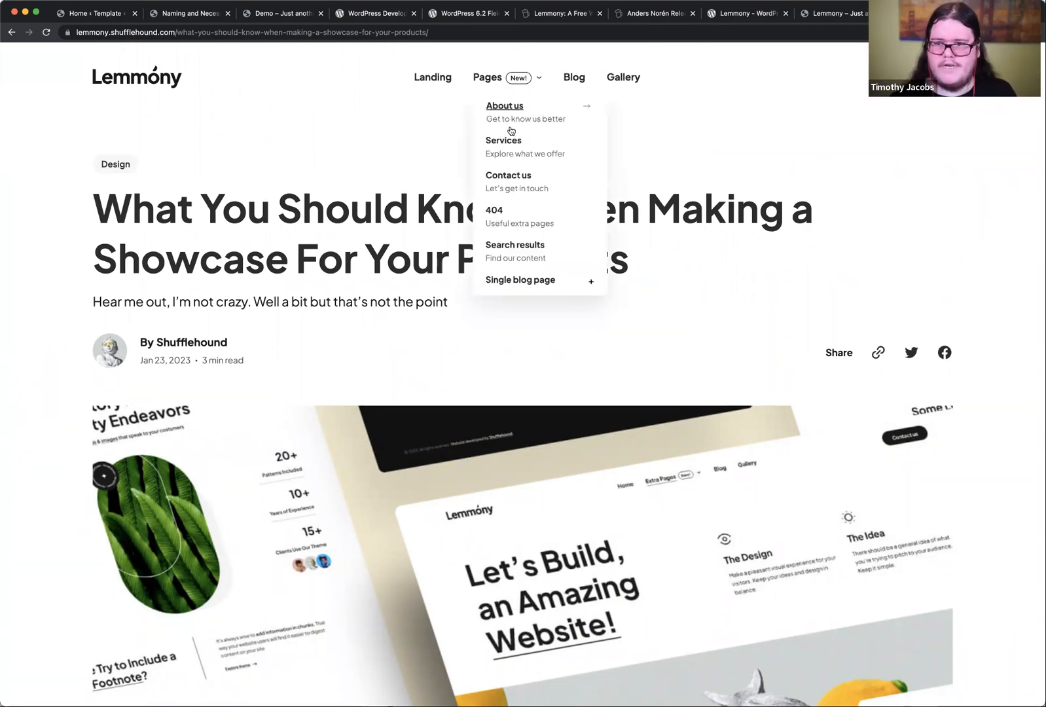
{"action": "left_click", "coordinate": [507, 139]}
{"action": "scroll", "coordinate": [378, 437], "scroll_direction": "down", "scroll_amount": 15}
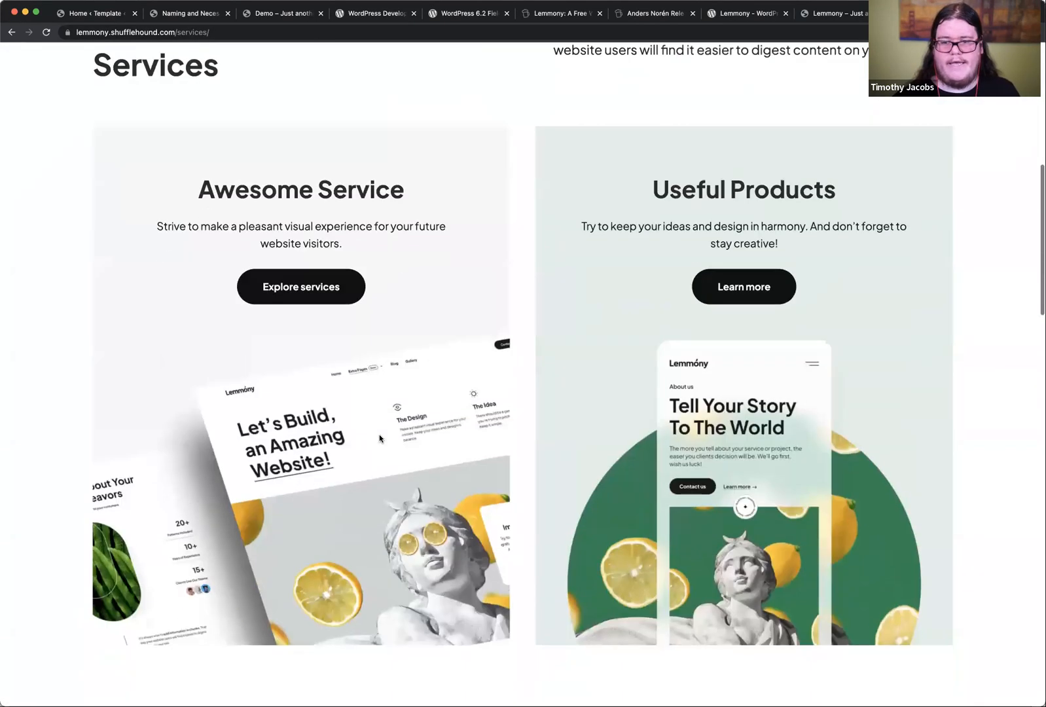
{"action": "scroll", "coordinate": [380, 438], "scroll_direction": "down", "scroll_amount": 20}
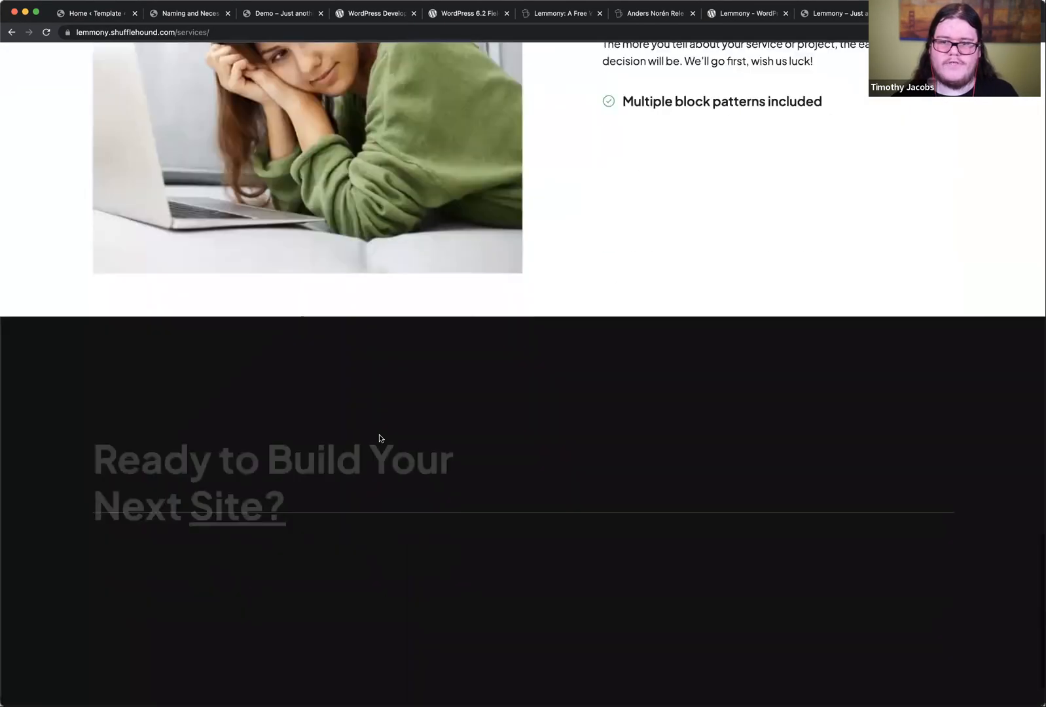
{"action": "scroll", "coordinate": [380, 438], "scroll_direction": "up", "scroll_amount": 6}
{"action": "scroll", "coordinate": [379, 439], "scroll_direction": "up", "scroll_amount": 20}
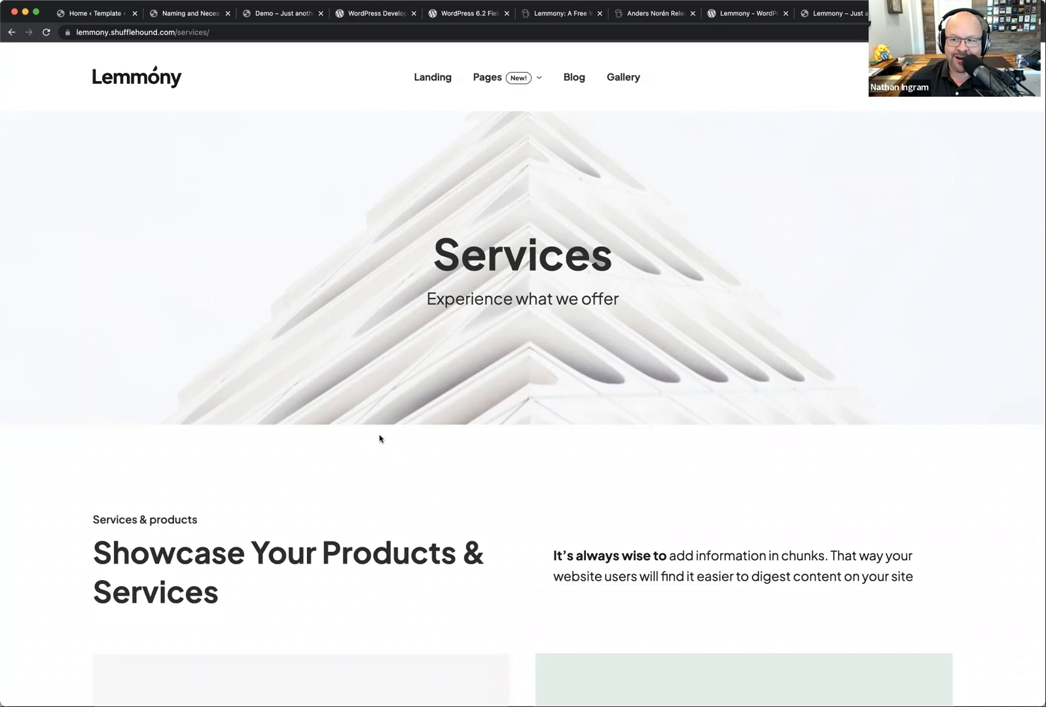
Step: Open the solidwp.com website in a new browser tab
{"action": "key", "text": "super+t"}
{"action": "type", "text": "solidwp.com"}
{"action": "key", "text": "Return"}
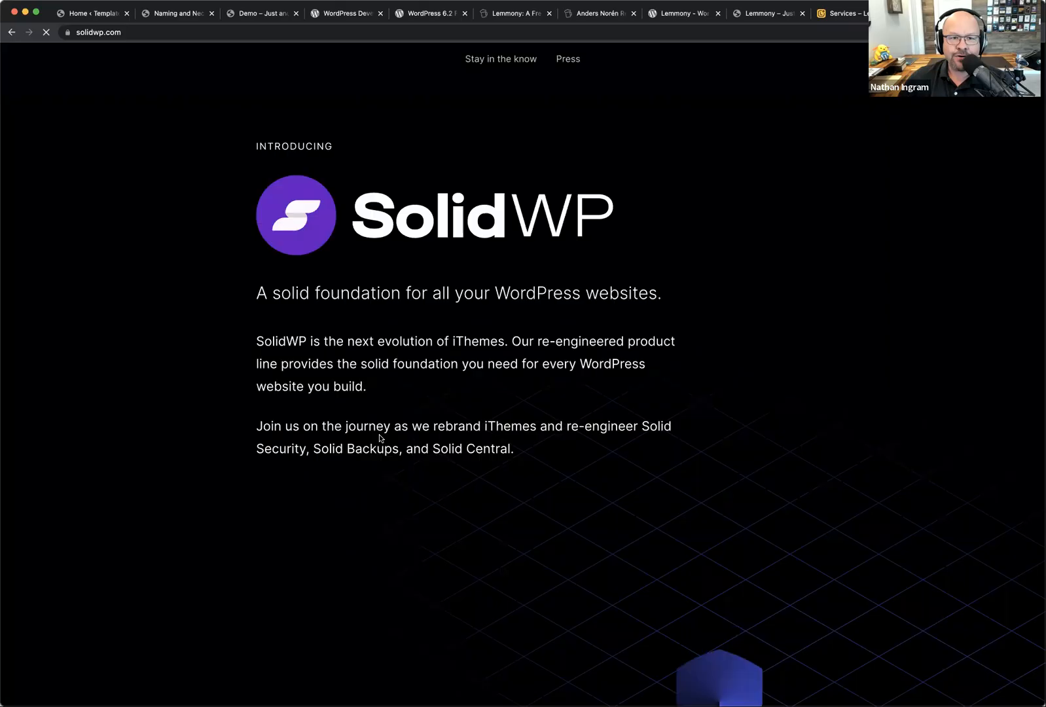